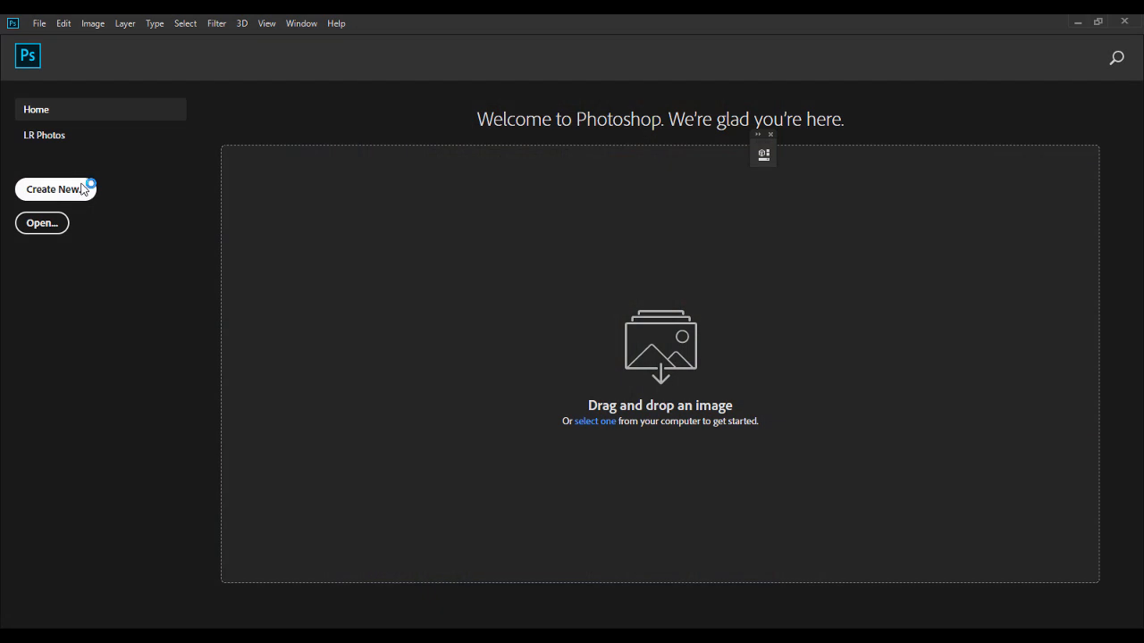
Step: Create a new portrait document of 1080 × 1350 pixels at 300 pixels/inch in RGB Color with a white background
left_click(83, 189)
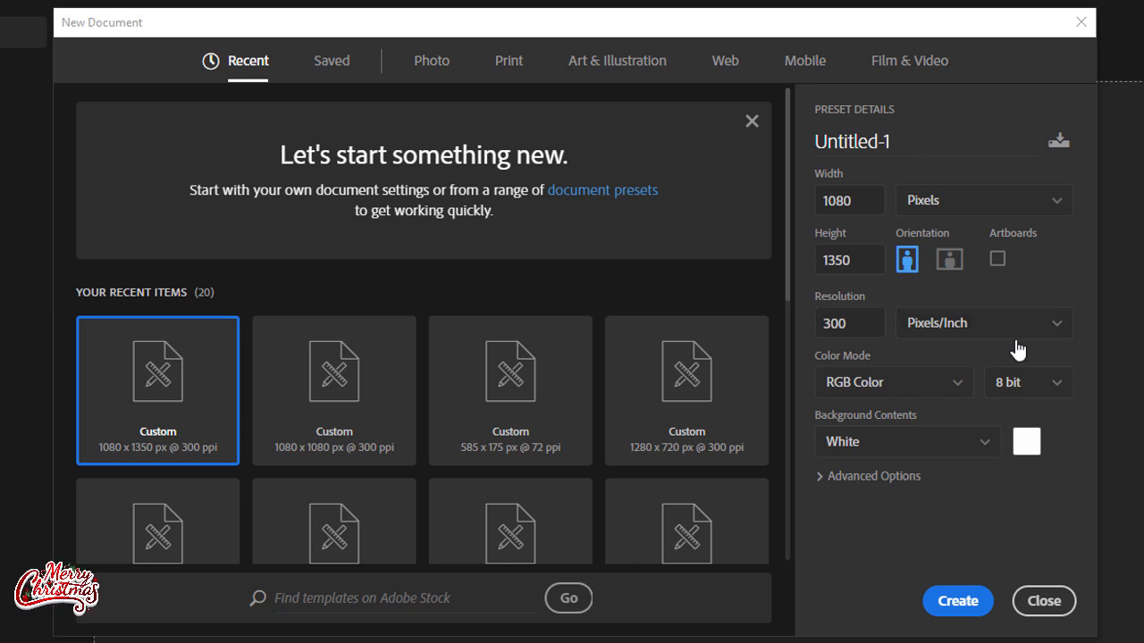
left_click(956, 604)
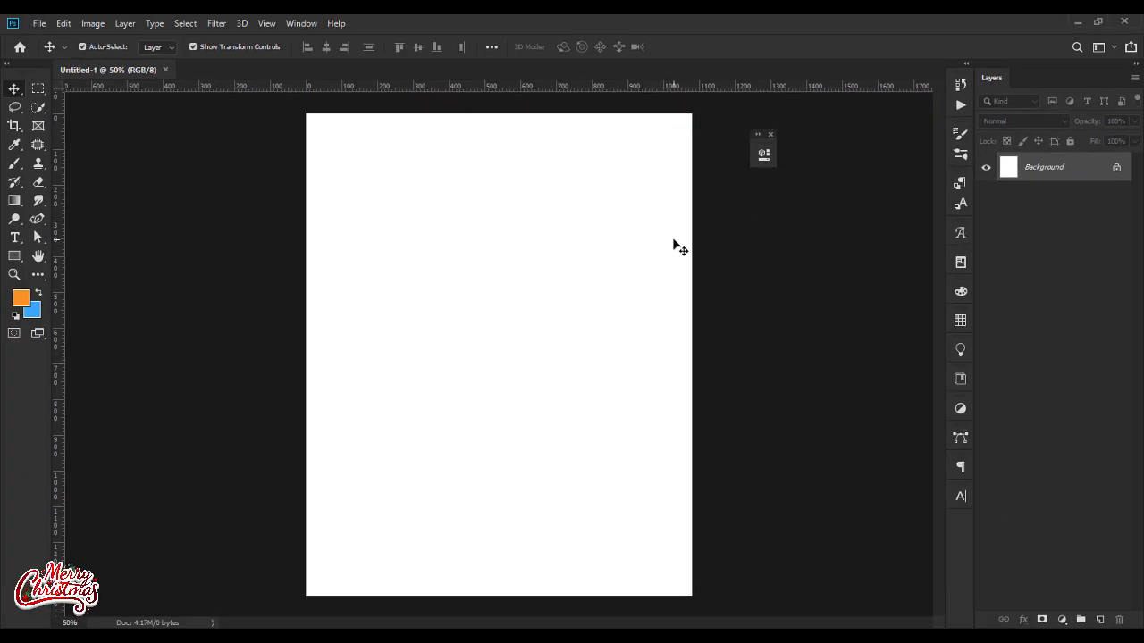
Step: Add a pale yellow-green solid color fill layer with hex f1fccc and delete the original Background layer
left_click(1059, 620)
left_click(1081, 367)
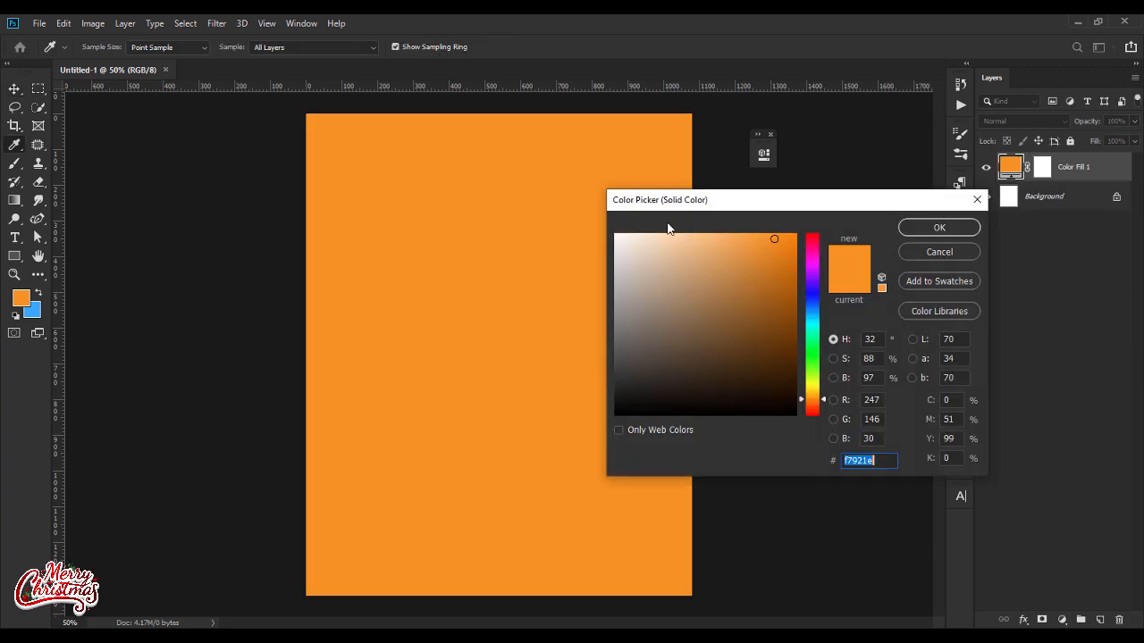
type("f1f")
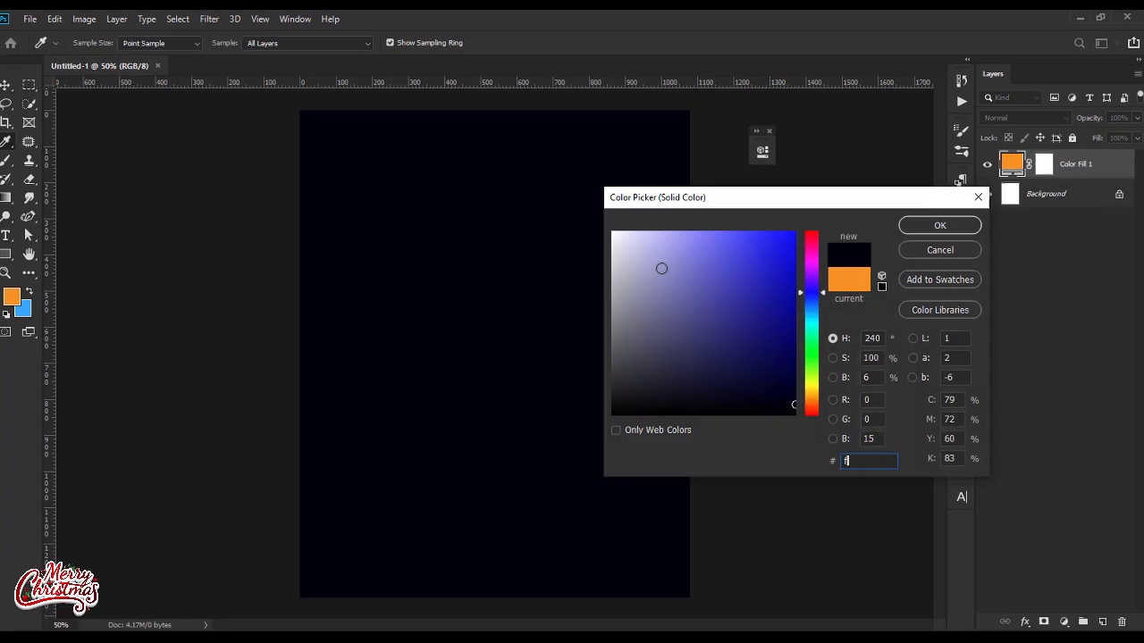
type("ccc")
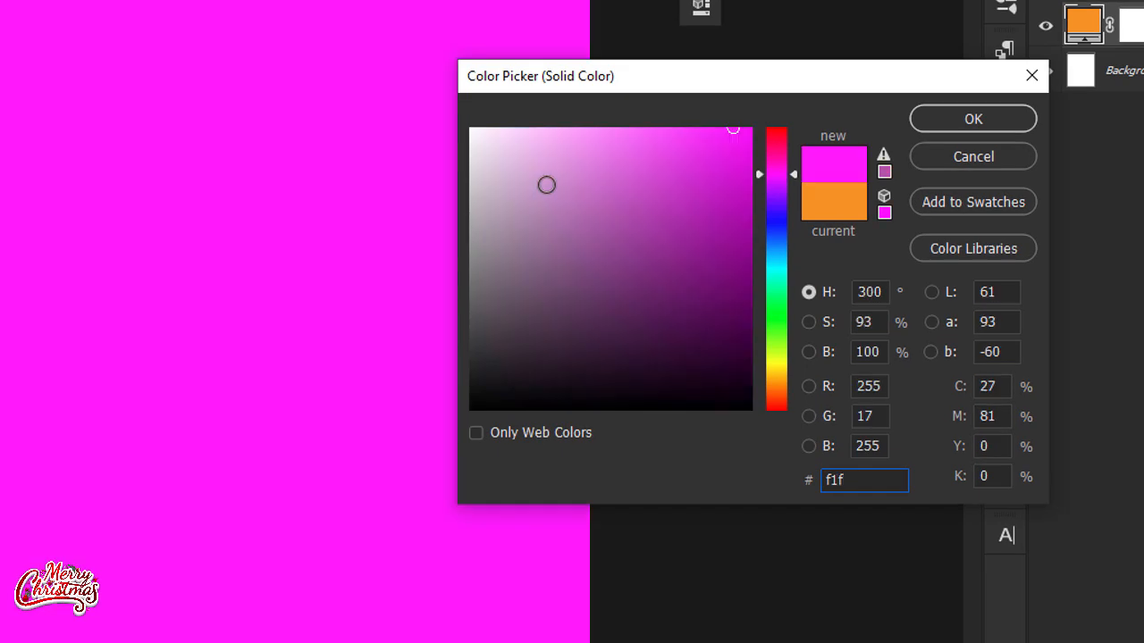
key("Return")
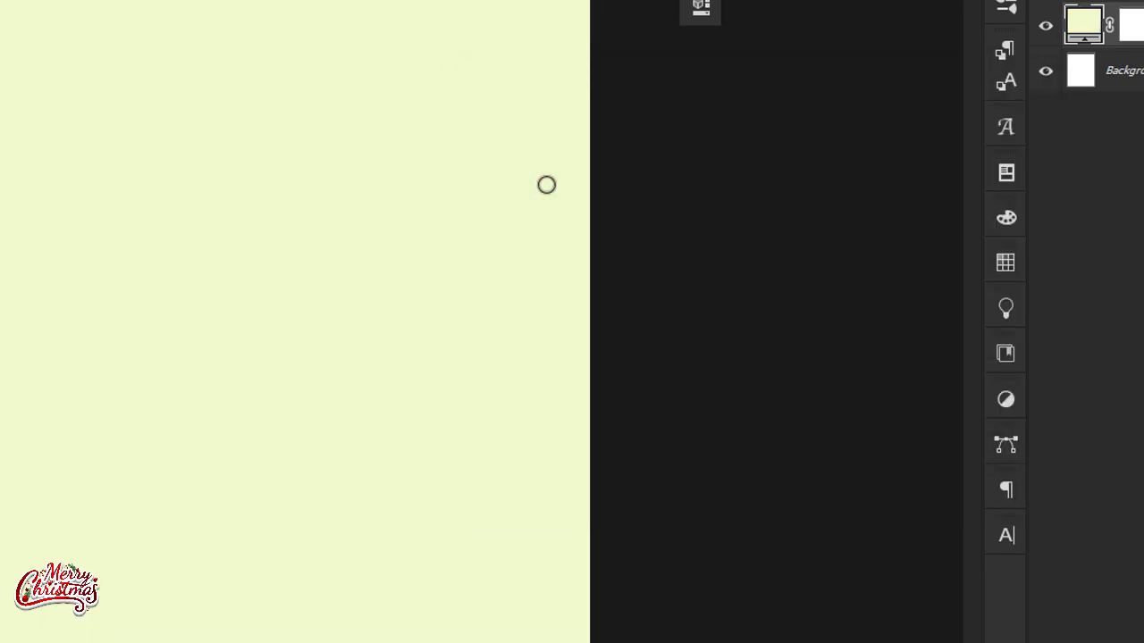
left_click(1108, 73)
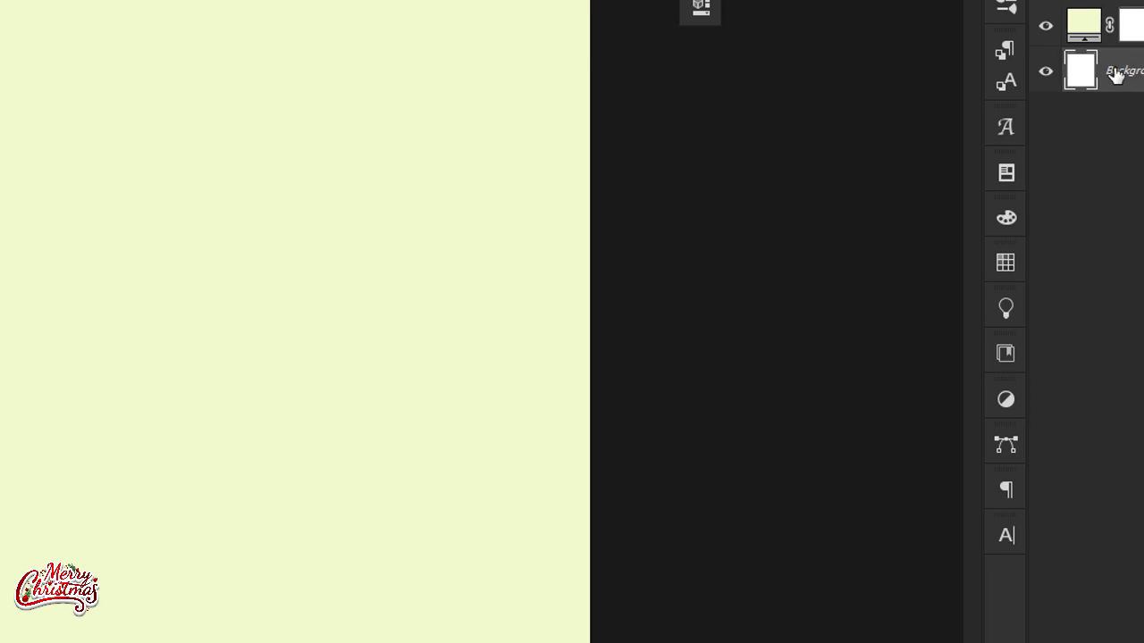
key("Delete")
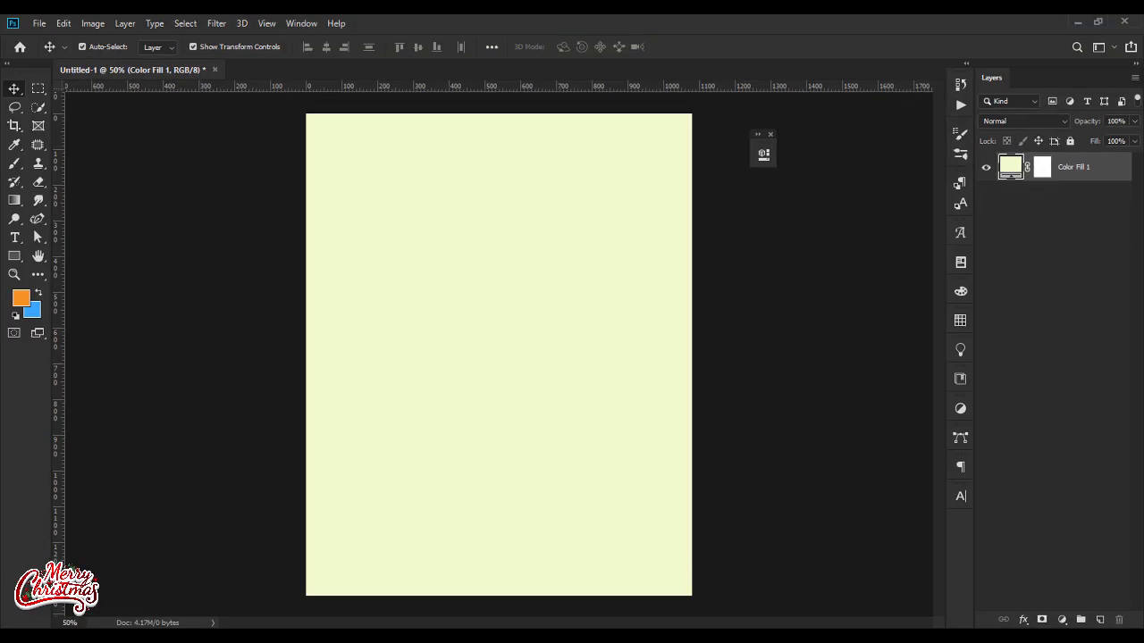
Step: Place the patten-1 image from the flyer folder at full canvas height along the canvas's left side
left_click(234, 636)
left_click_drag(427, 145, 427, 352)
key("Return")
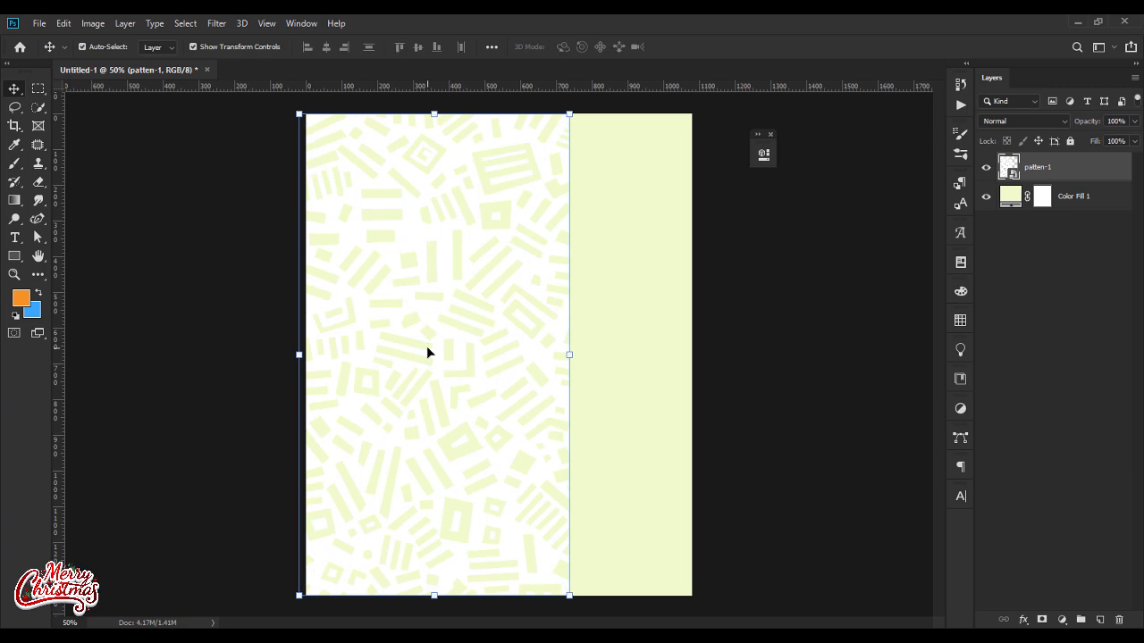
left_click(771, 360)
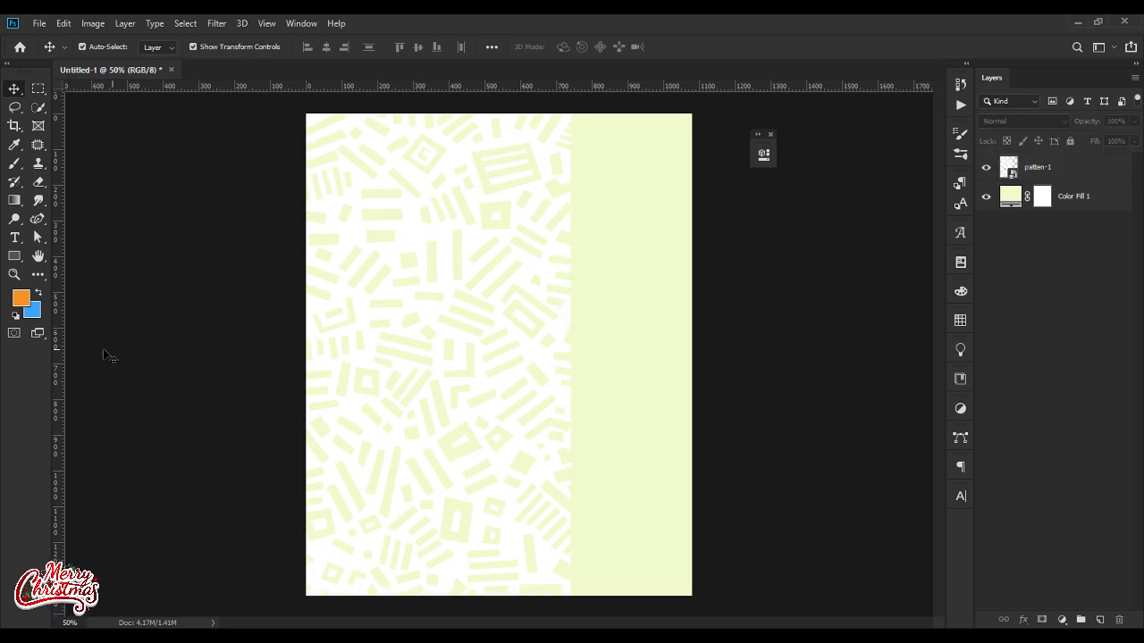
Step: Add a vertical guide at about 90 px and draw an orange rectangle of 1044 × 1384 px from it past the canvas's right edge
left_click_drag(62, 365, 339, 375)
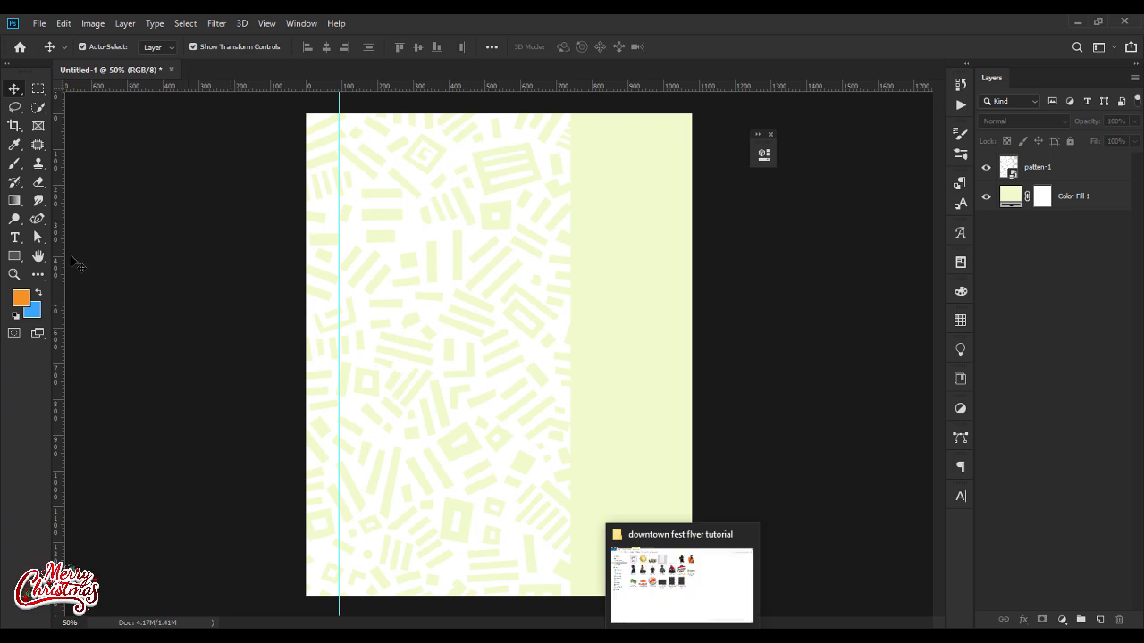
left_click(14, 255)
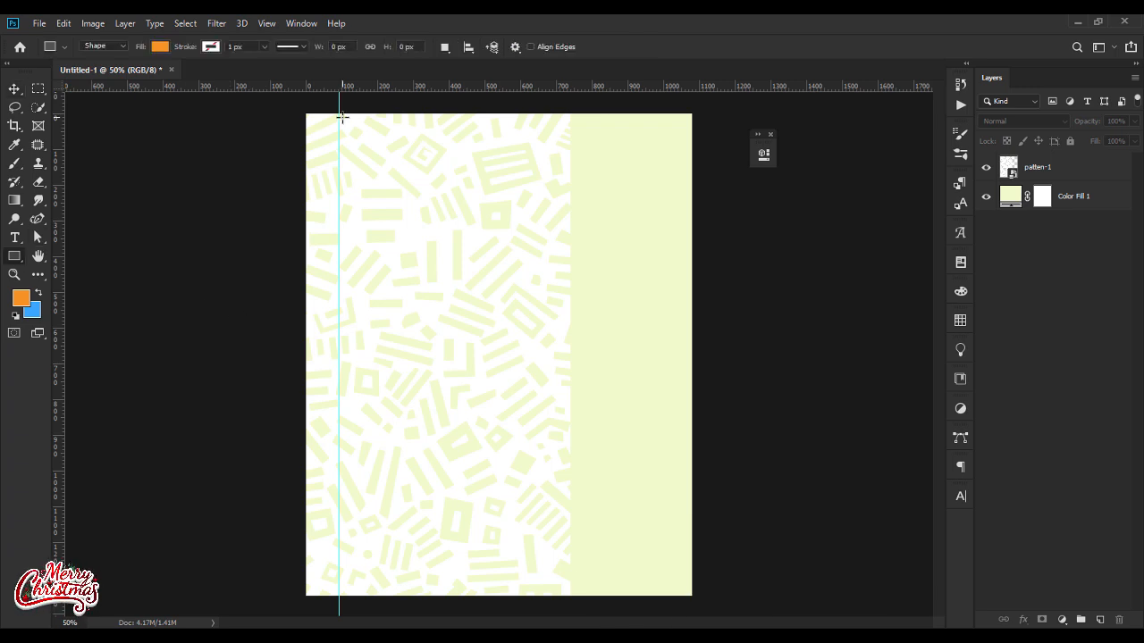
left_click_drag(338, 114, 712, 608)
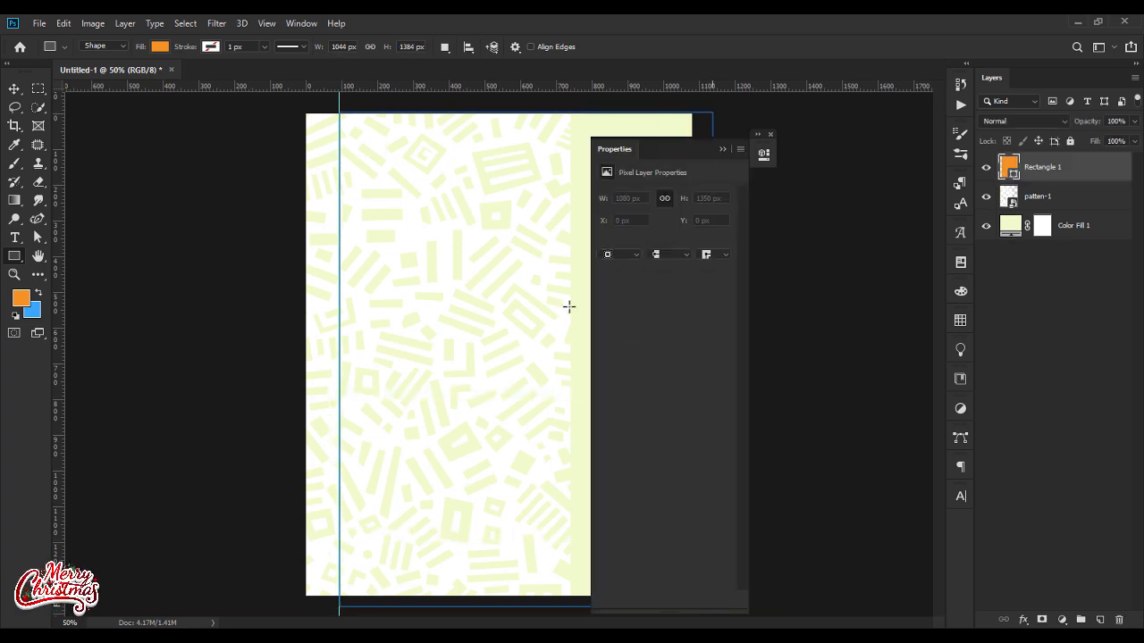
left_click(722, 149)
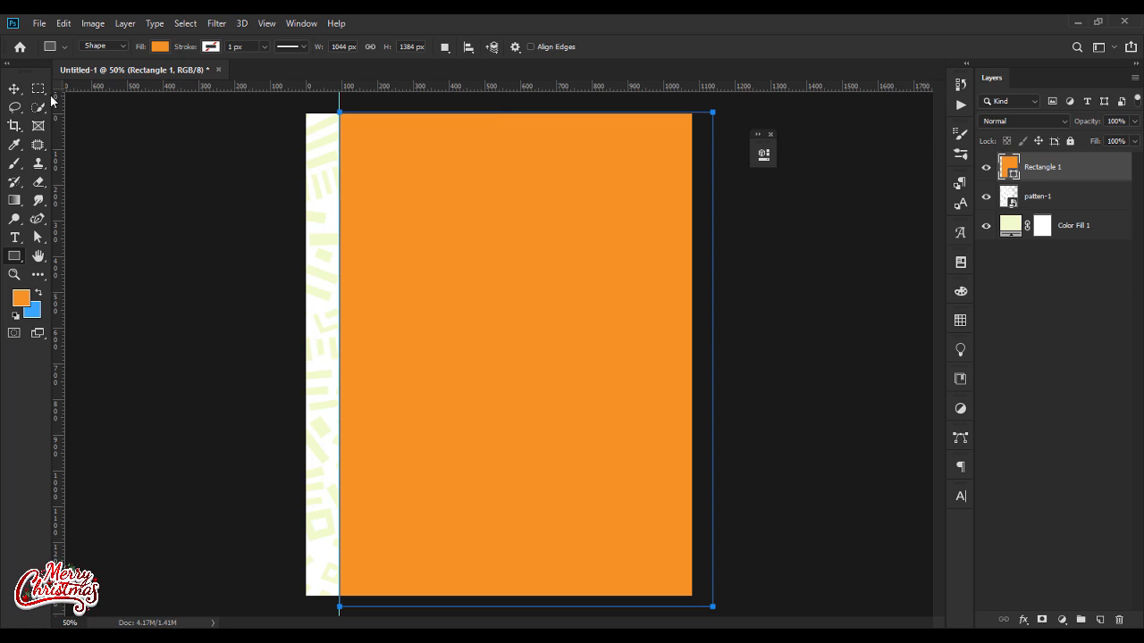
Step: Stretch the orange rectangle's top edge upward beyond the canvas, to about 101.7% of its height
left_click(15, 88)
key("ctrl+minus")
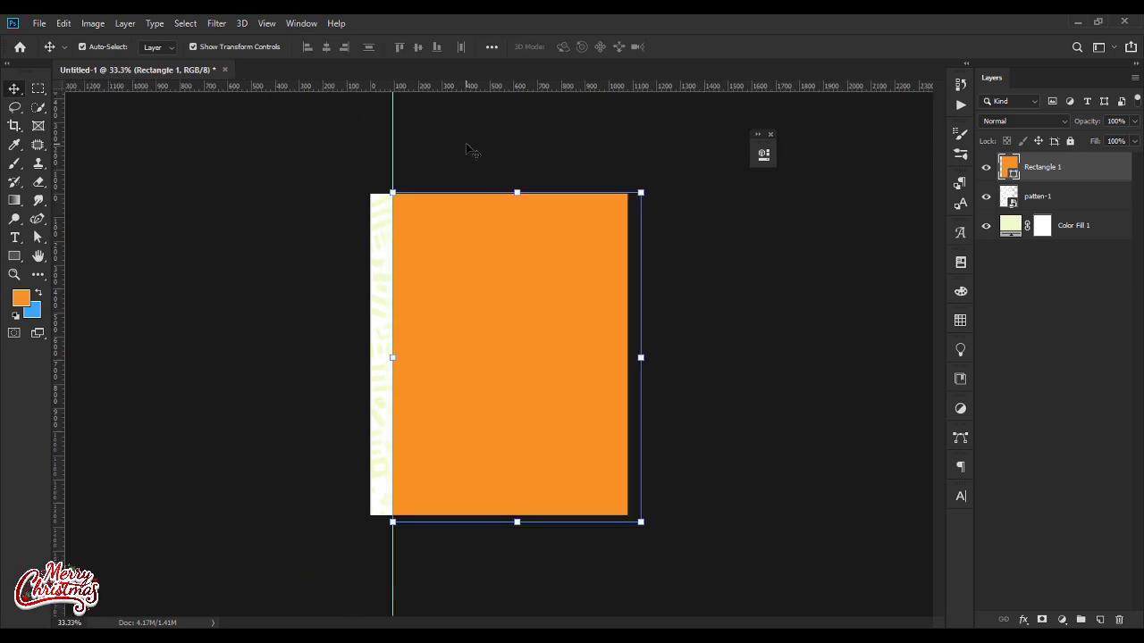
left_click_drag(517, 193, 517, 188)
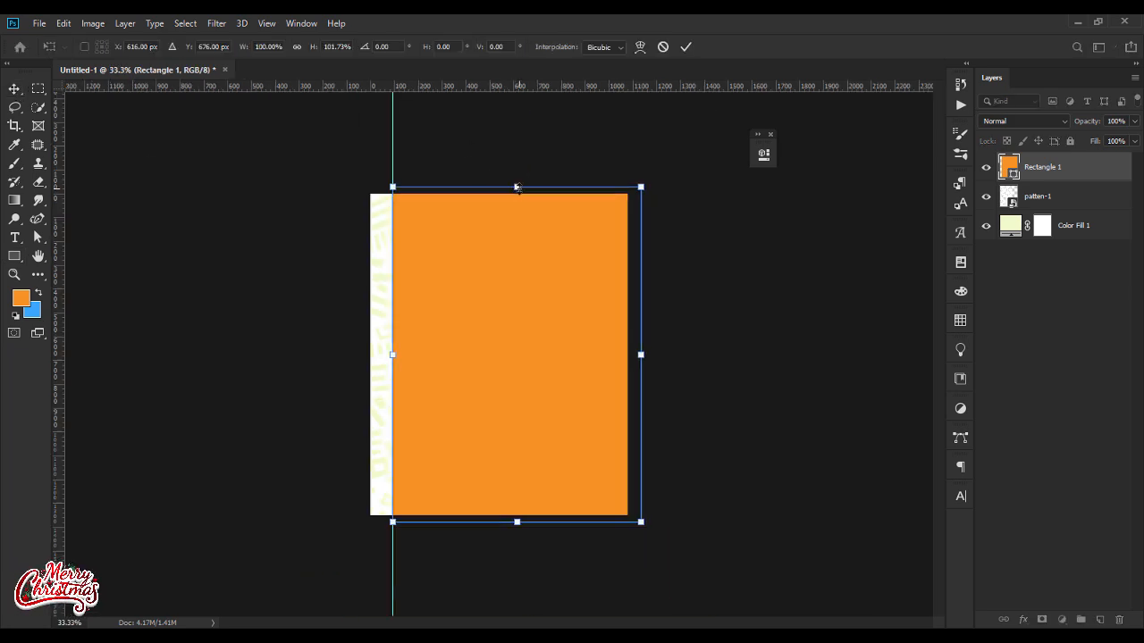
key("Return")
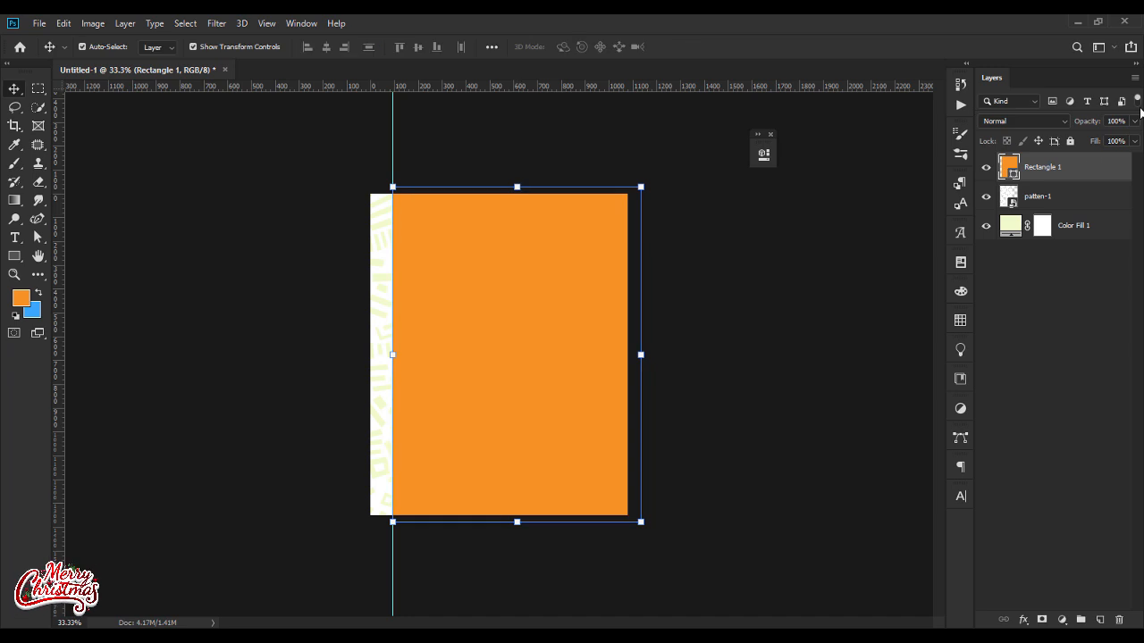
Step: Change the rectangle's fill color to white
double_click(1013, 173)
left_click_drag(618, 288, 583, 178)
key("Return")
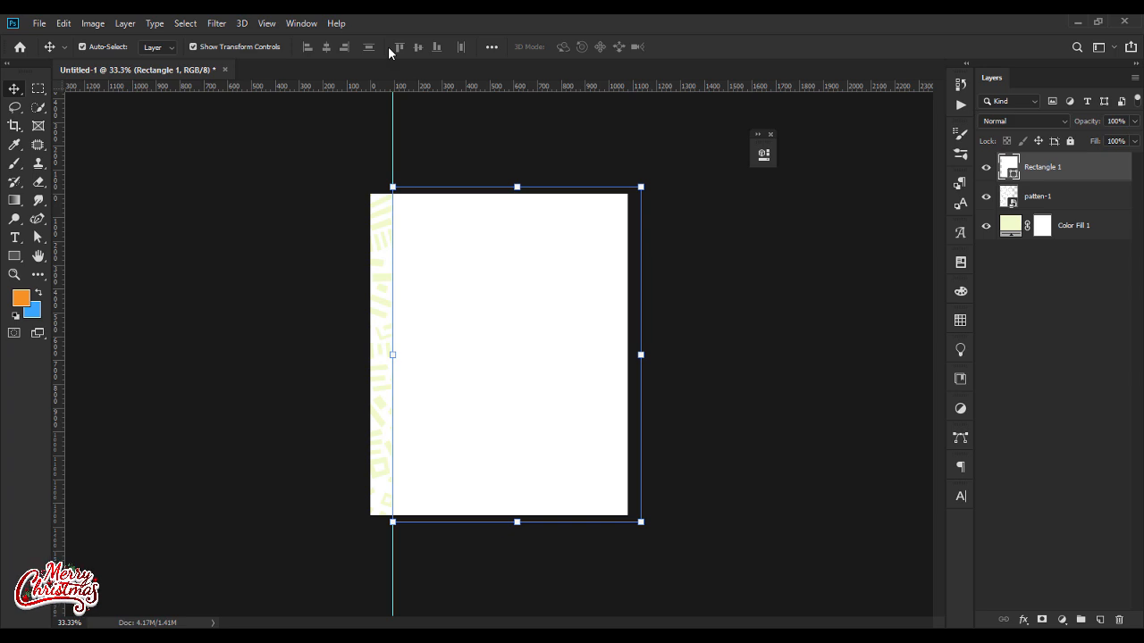
Step: Clear all guides from the document and deselect the rectangle
left_click(221, 24)
mouse_move(269, 27)
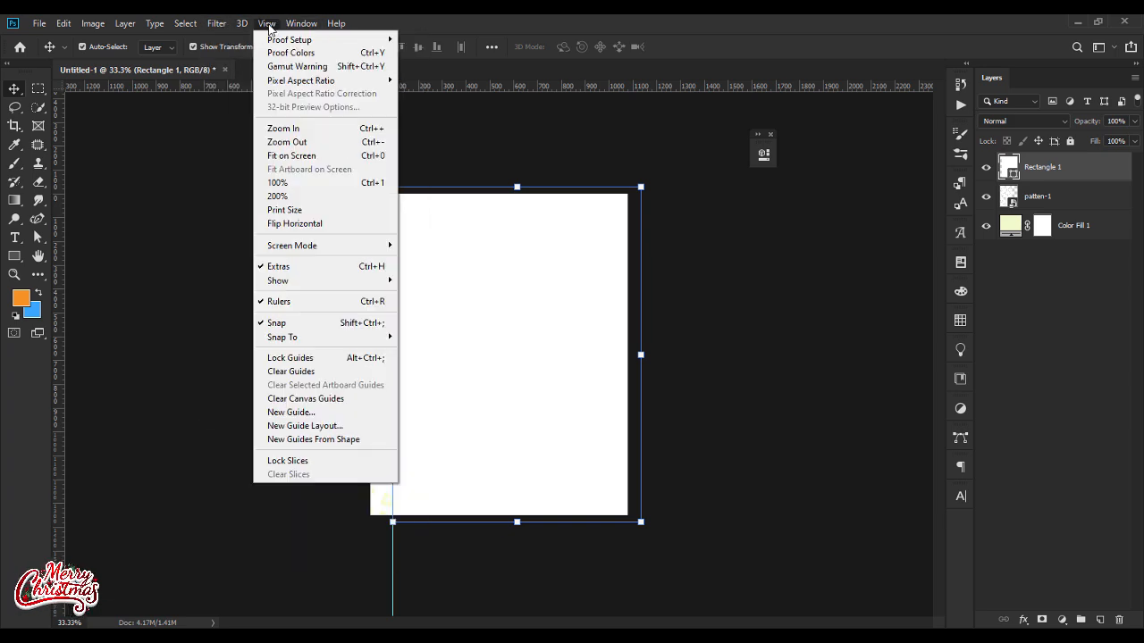
left_click(276, 371)
left_click(266, 379)
key("ctrl+plus")
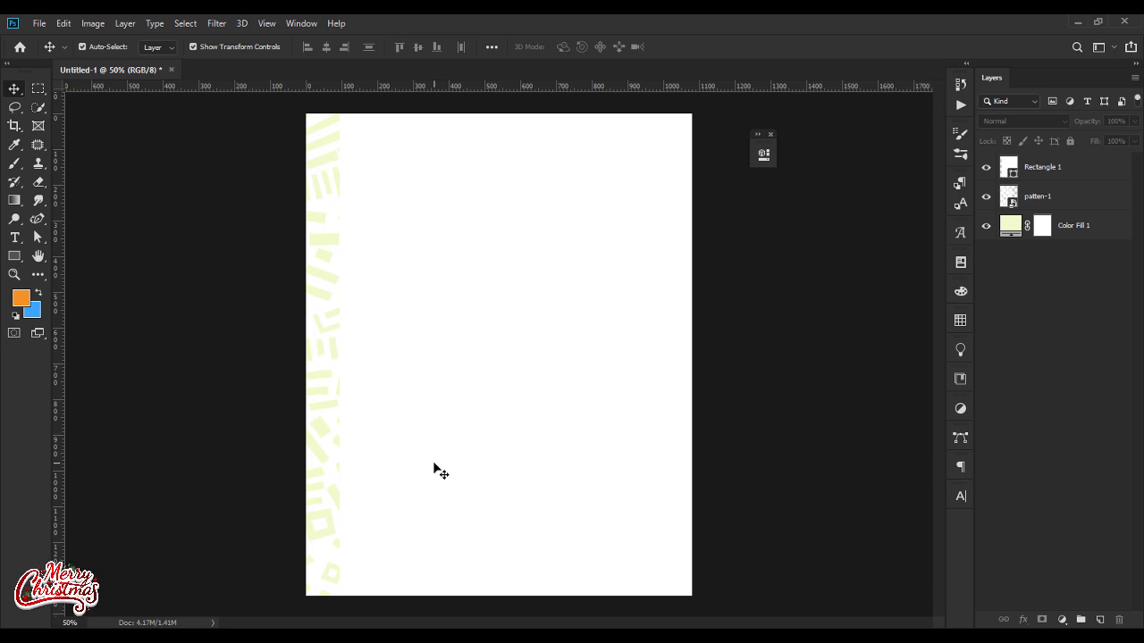
Step: Place torn-paper-edge.png from the flyer folder, enlarge it and move it over the canvas's right half so its torn edge runs down the middle
left_click(651, 638)
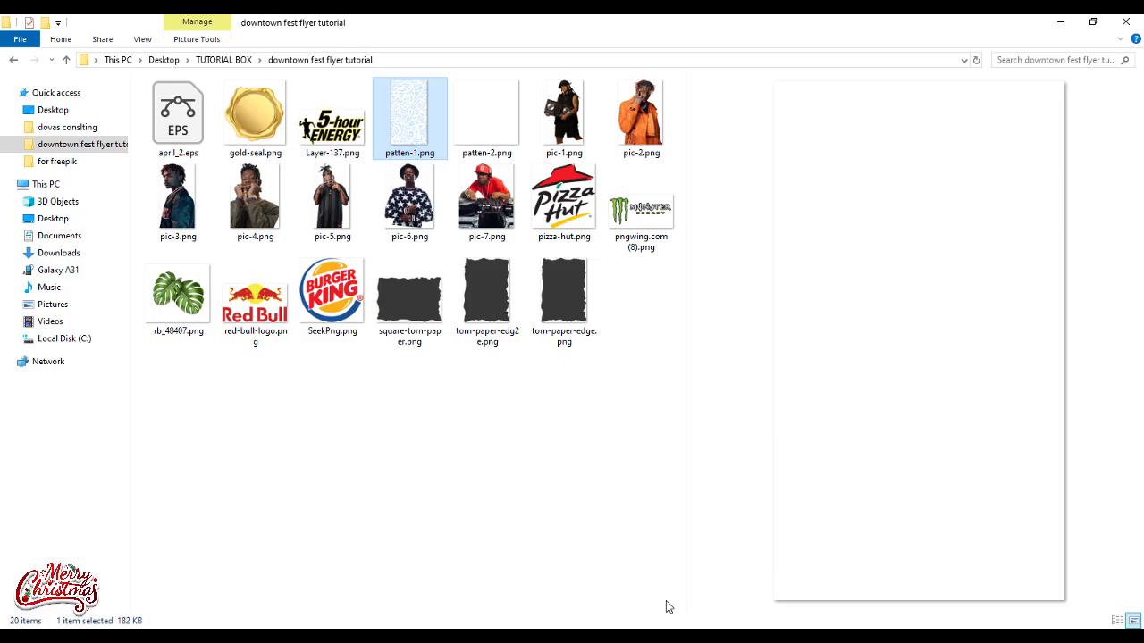
left_click_drag(538, 297, 607, 390)
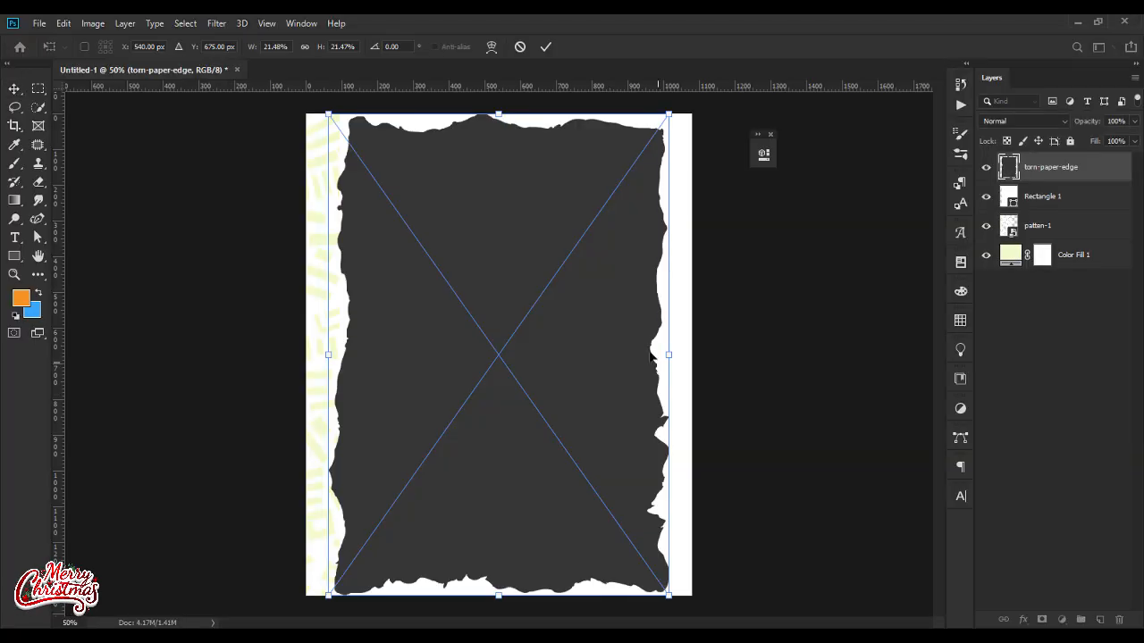
left_click_drag(670, 357, 765, 355)
left_click_drag(505, 348, 639, 364)
key("Return")
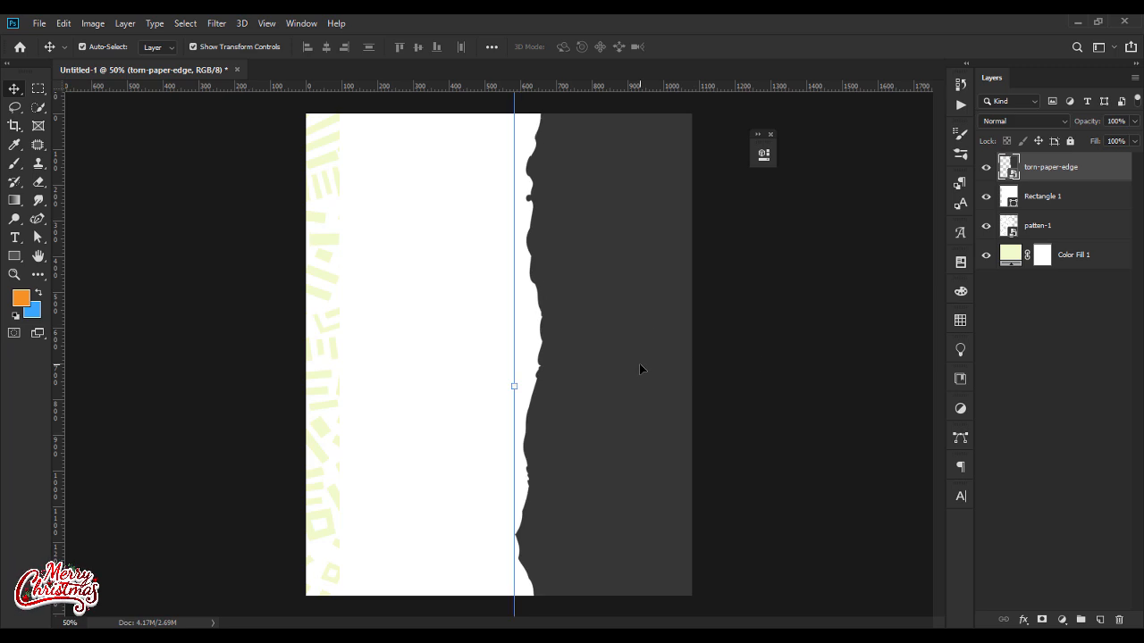
Step: Add an orange solid color fill layer with hex f7921e and clip it to the torn-paper-edge layer
left_click(1062, 619)
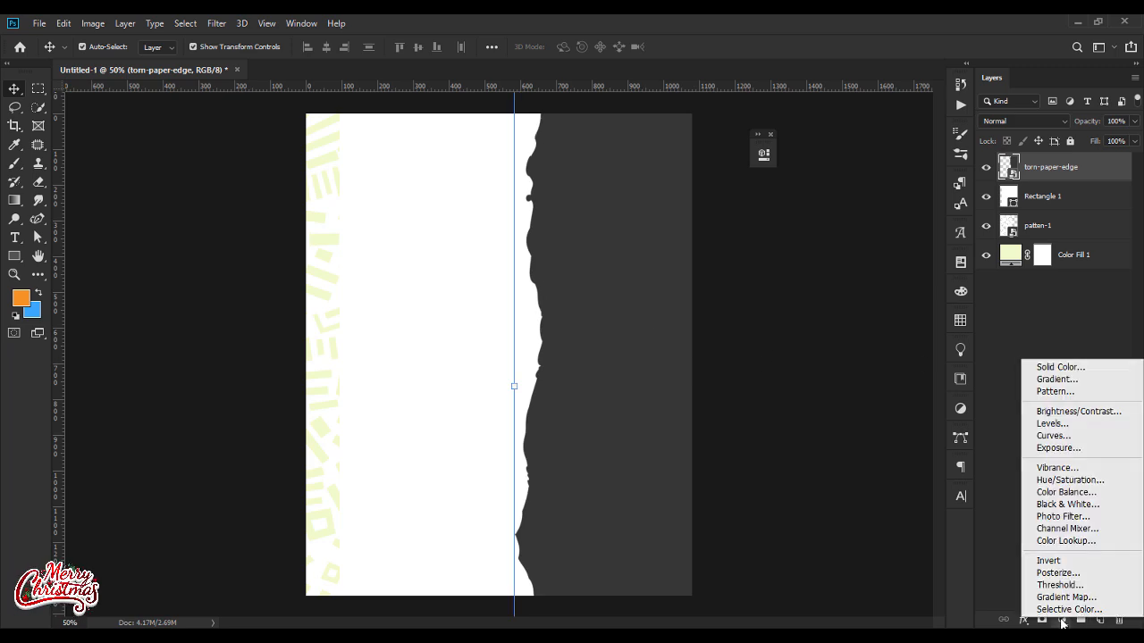
left_click(1056, 365)
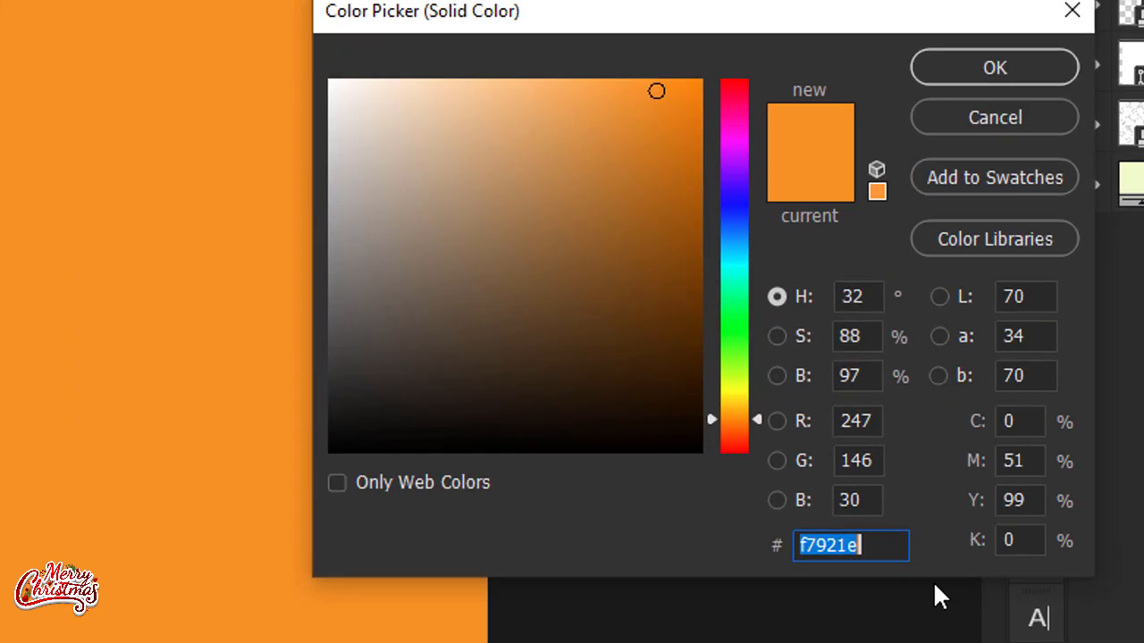
type("f7")
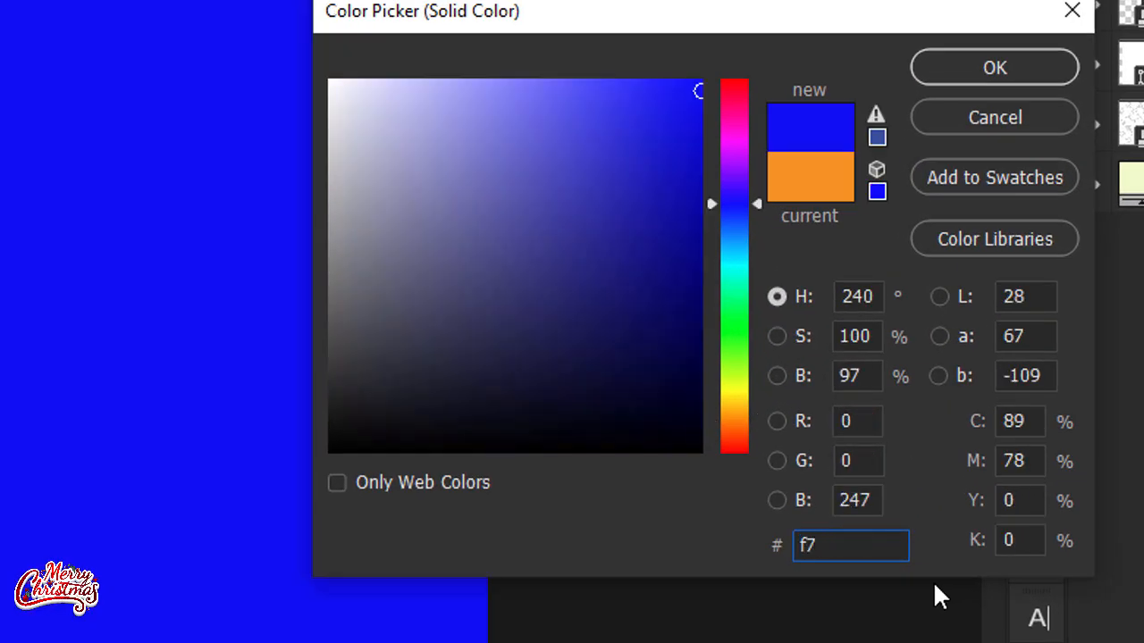
type("91")
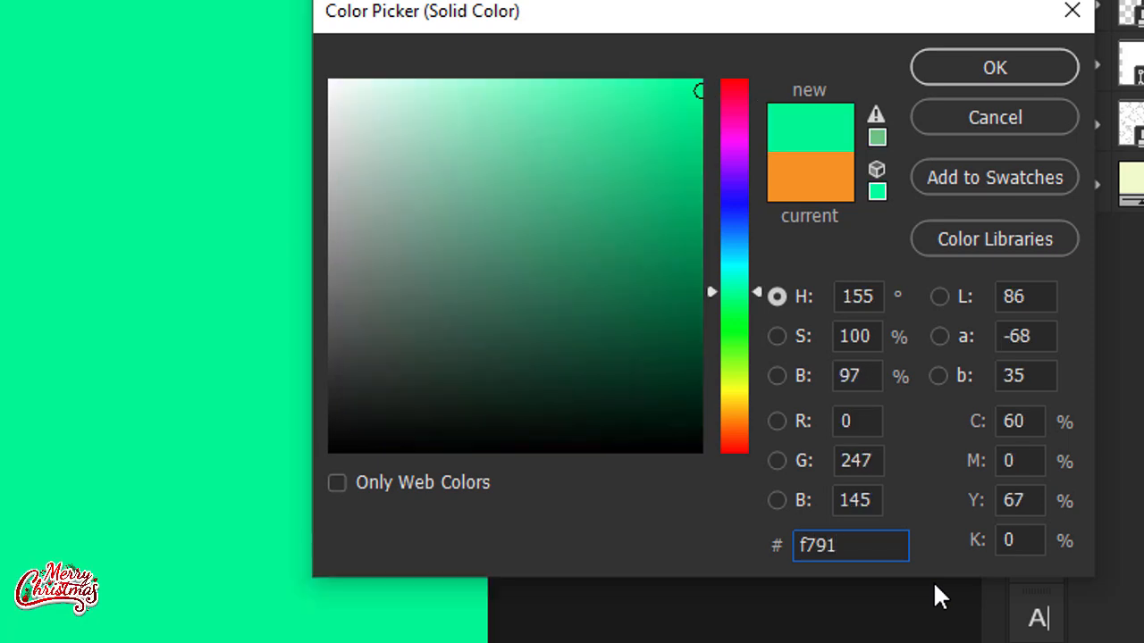
key("BackSpace")
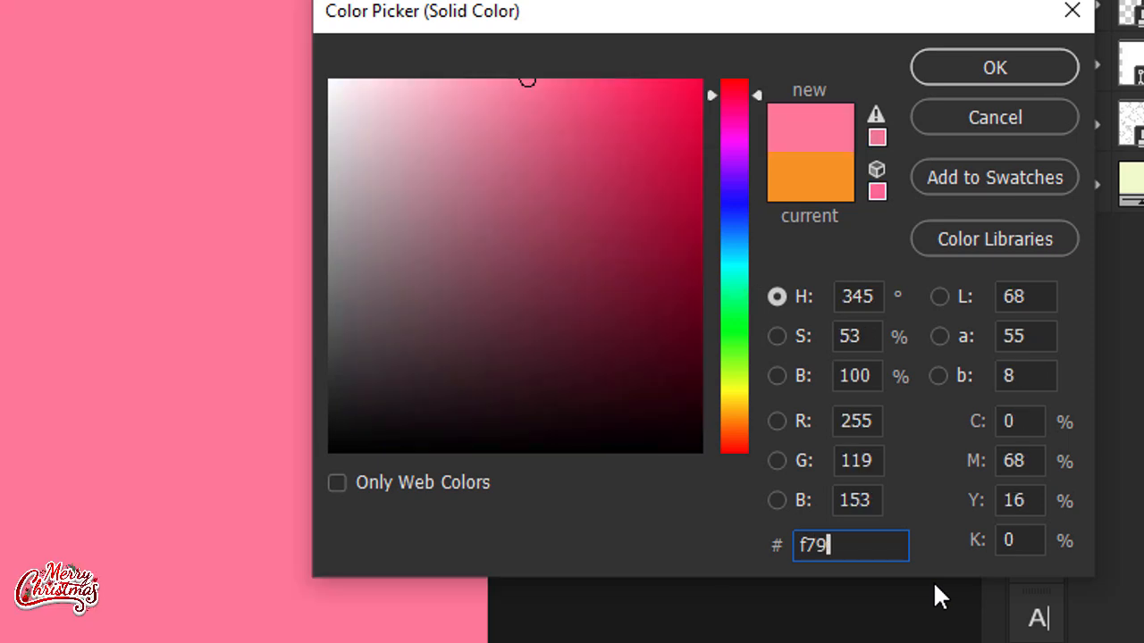
type("21e")
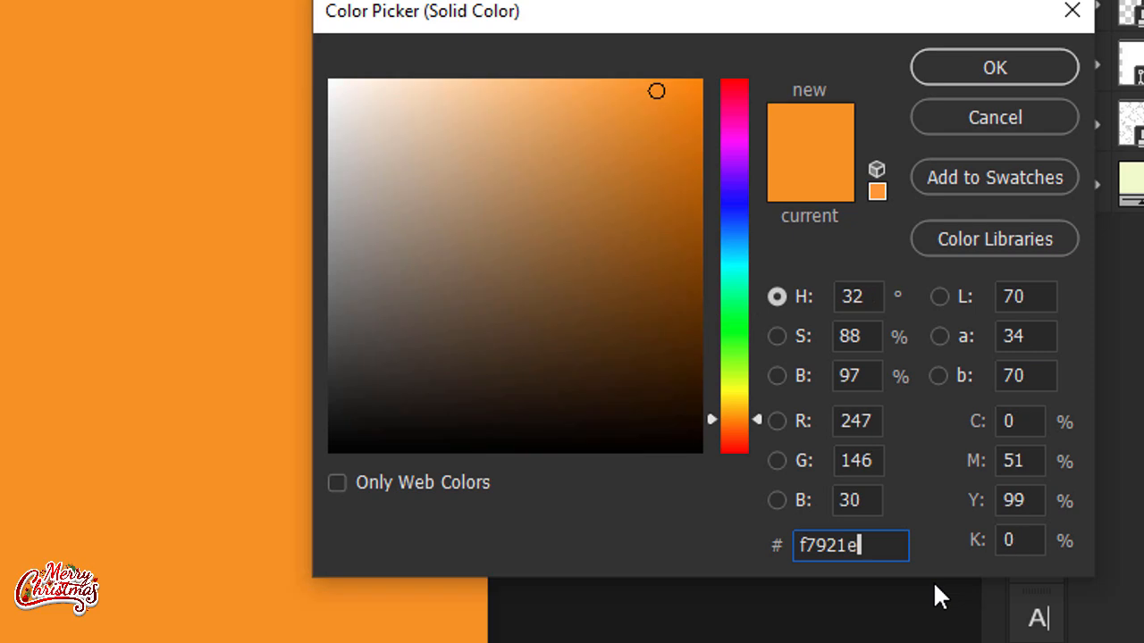
key("Return")
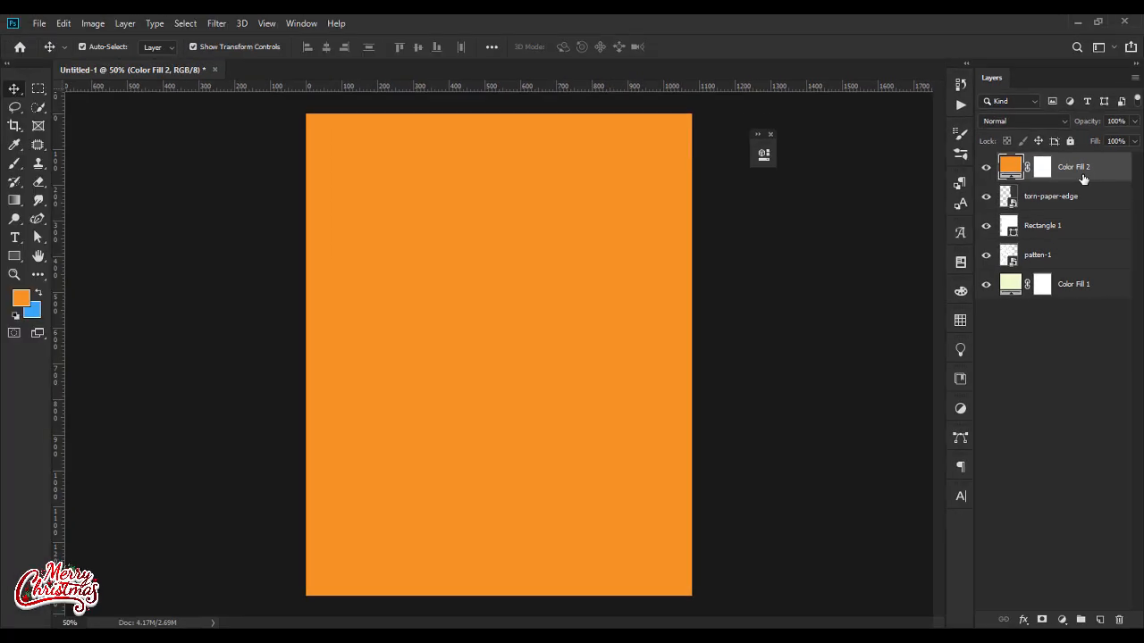
right_click(1083, 179)
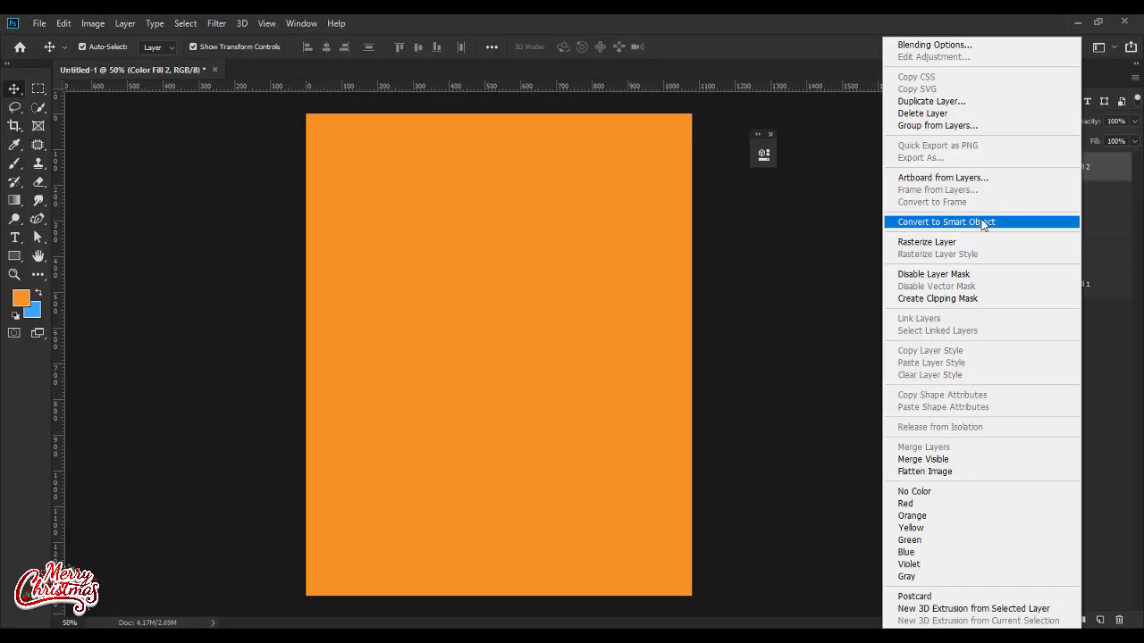
left_click(942, 299)
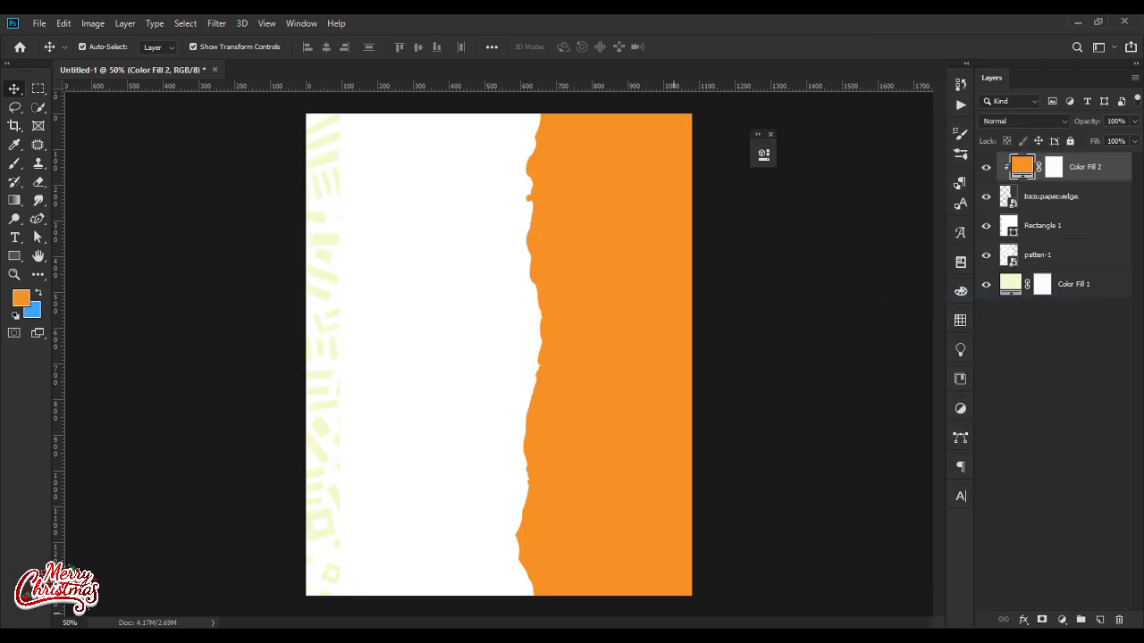
Step: Place torn-paper-edg2e.png over the canvas's lower right part, then hide its layer
key("alt+Tab")
left_click_drag(480, 292, 620, 403)
left_click_drag(492, 357, 660, 390)
key("Return")
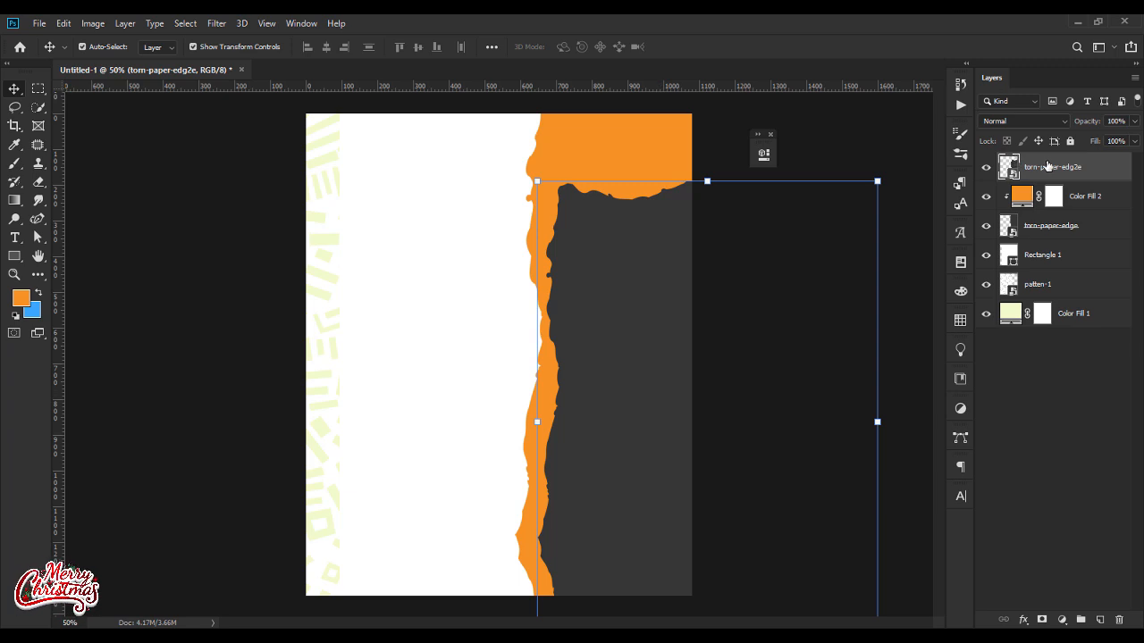
left_click(987, 169)
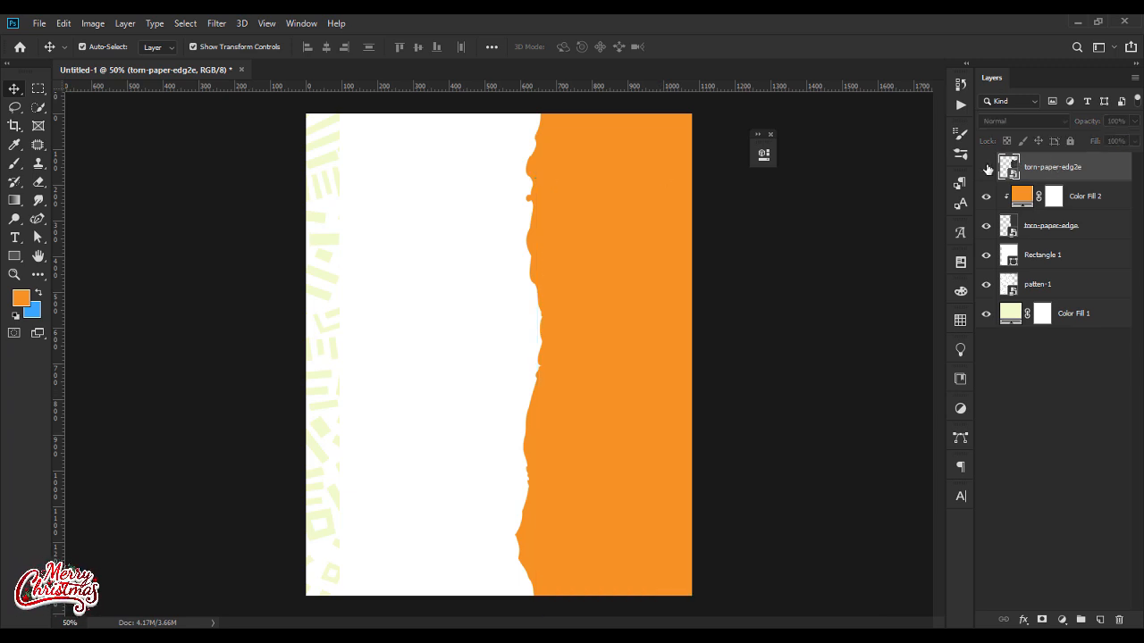
Step: Place patten-2.png from the flyer folder above Color Fill 2, shrink it and move it over the canvas's upper right part
left_click(1091, 208)
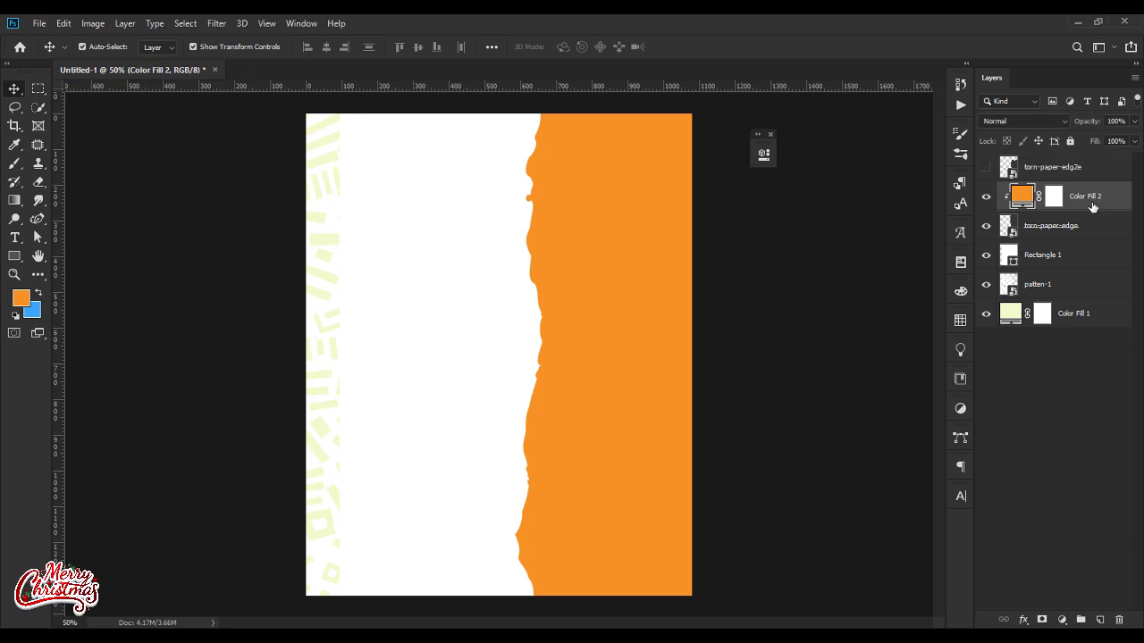
key("alt+Tab")
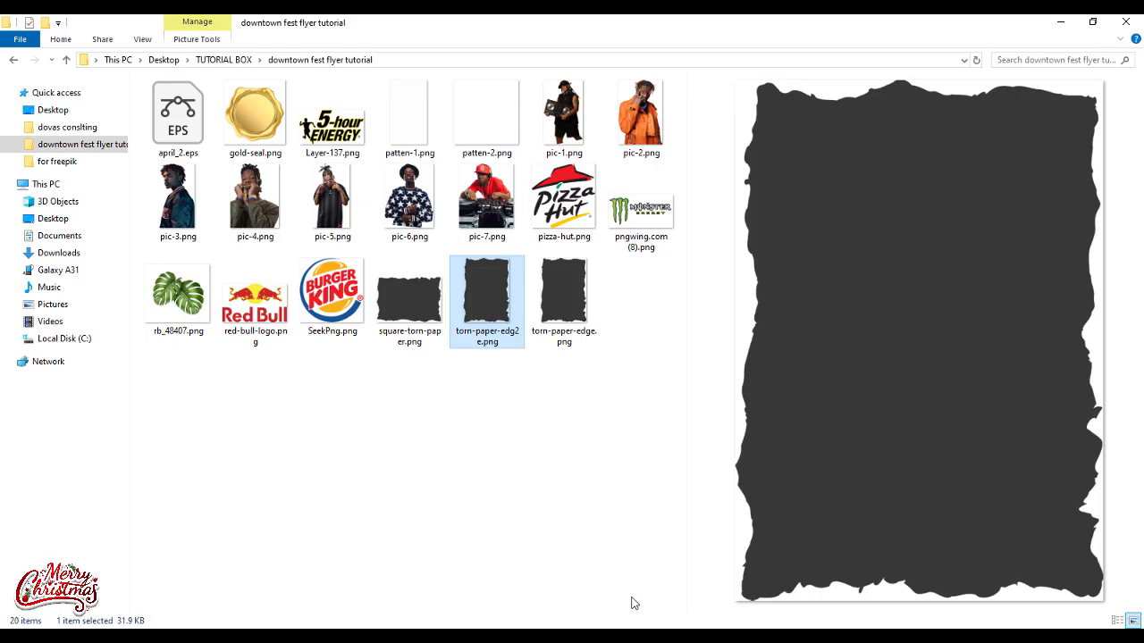
left_click_drag(486, 116, 630, 264)
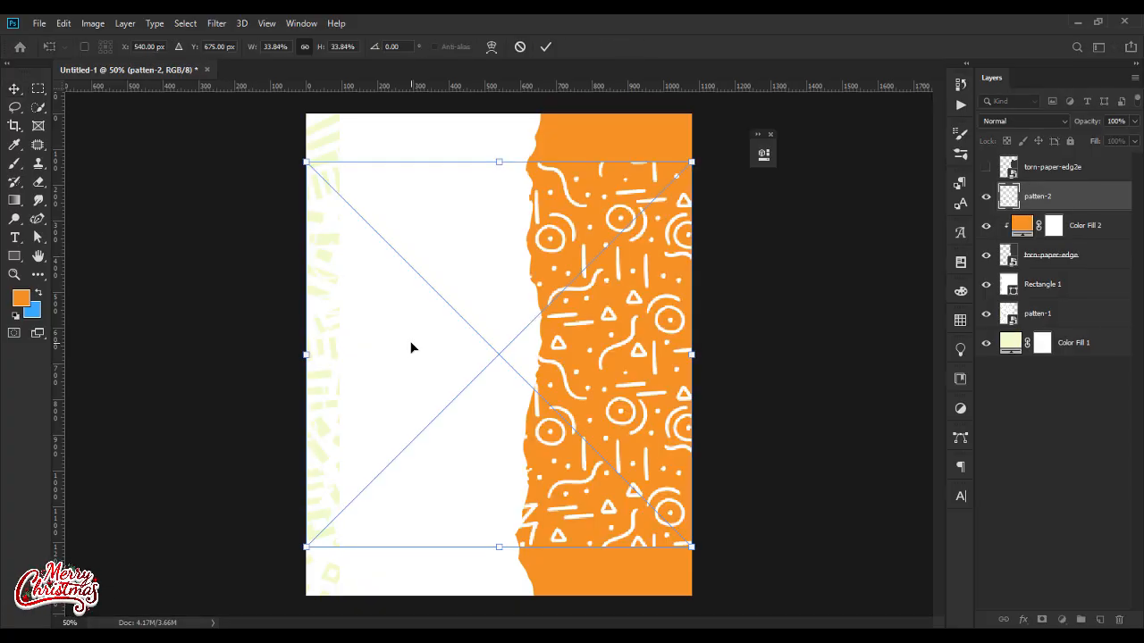
left_click_drag(308, 355, 434, 355)
left_click_drag(510, 355, 625, 228)
key("Return")
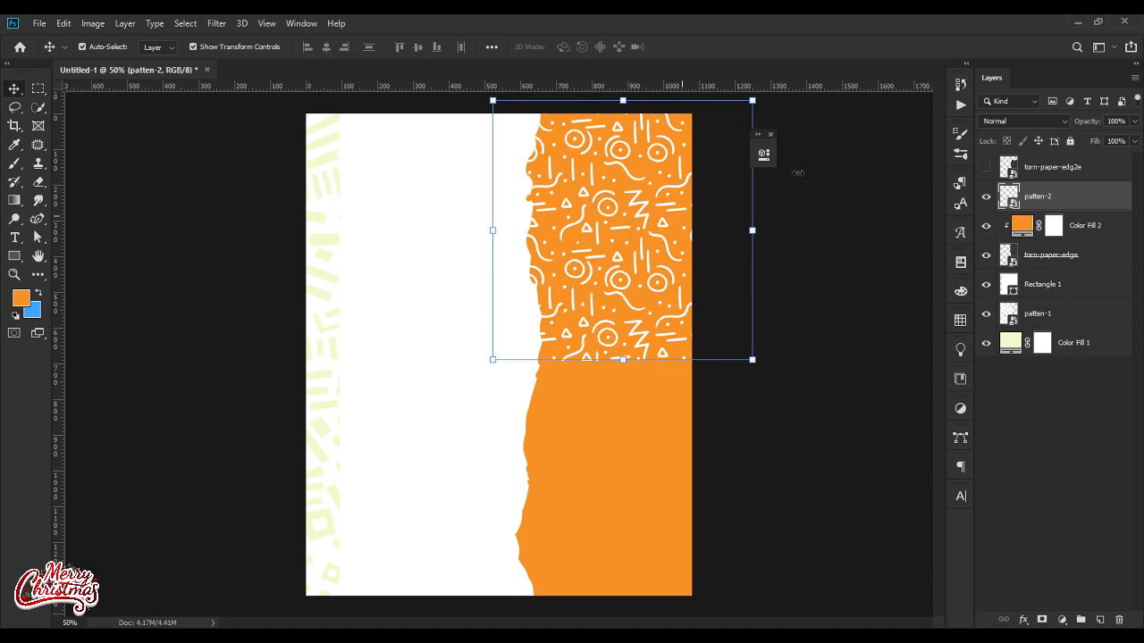
Step: Set the patten-2 layer's blend mode to Soft Light and duplicate the layer
left_click(1006, 122)
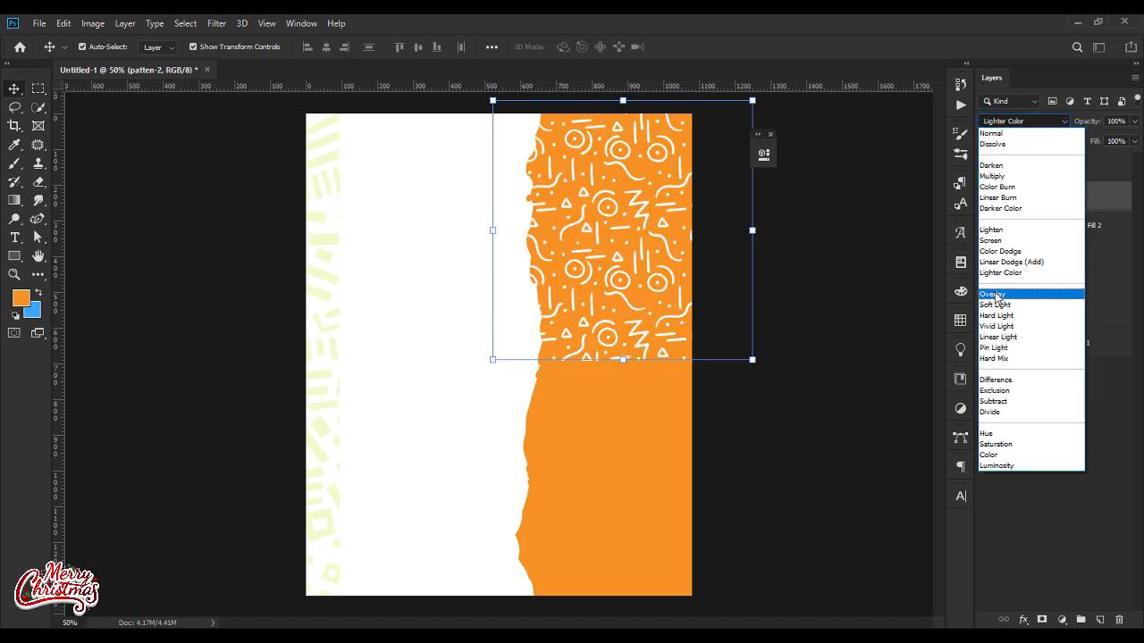
left_click(995, 306)
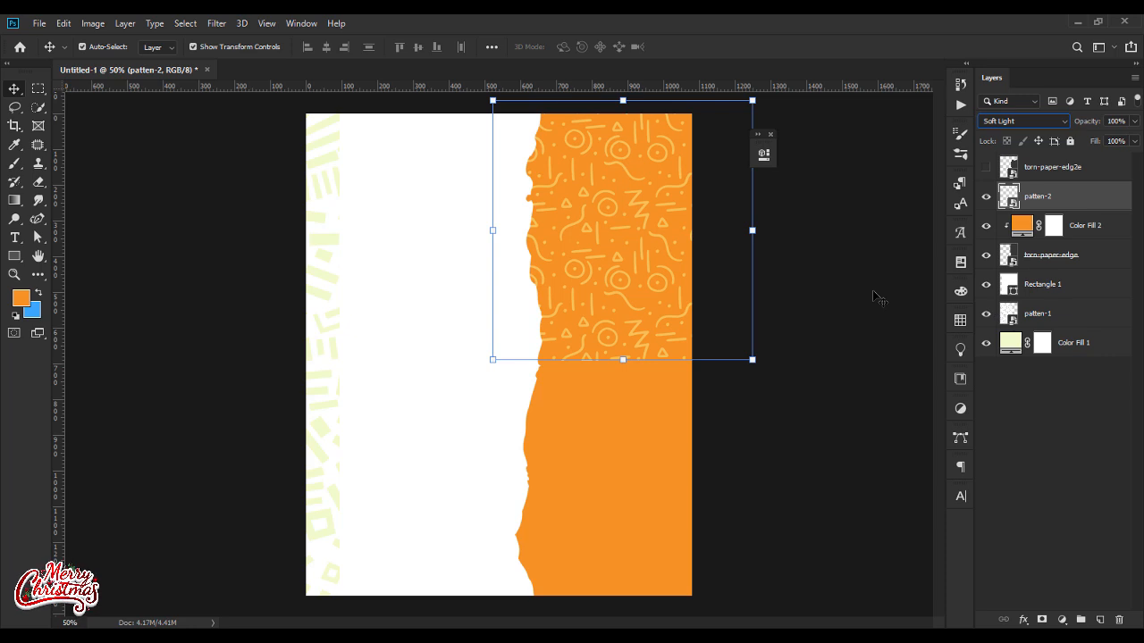
key("ctrl+j")
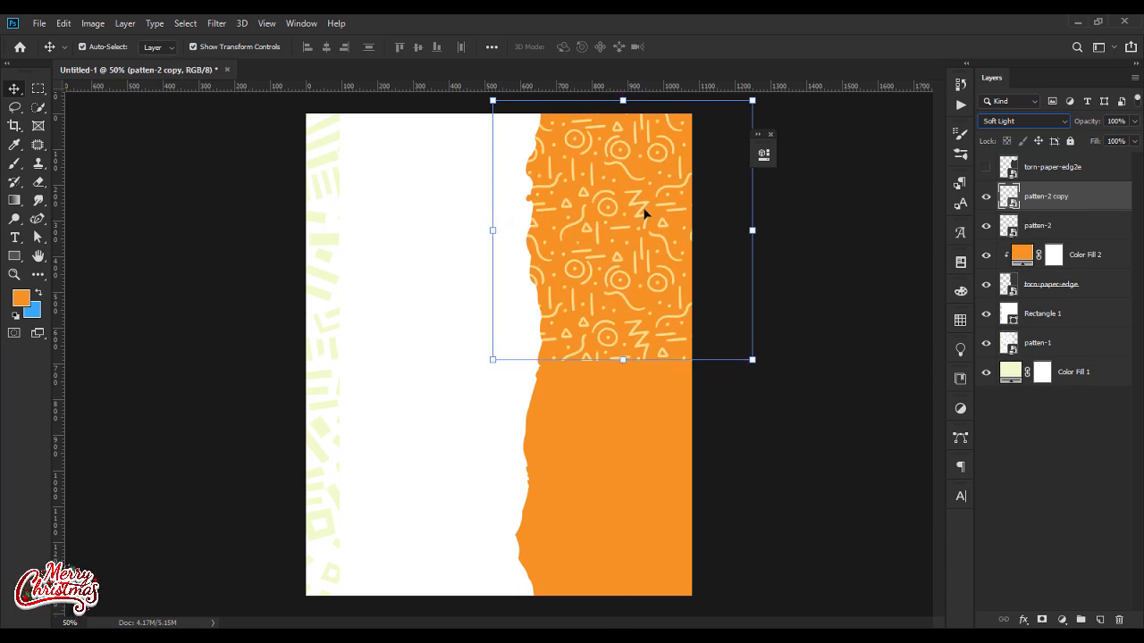
Step: Move the patten-2 copy down to cover the orange area's lower half with Auto-Select off, and turn Auto-Select back on
left_click(653, 375)
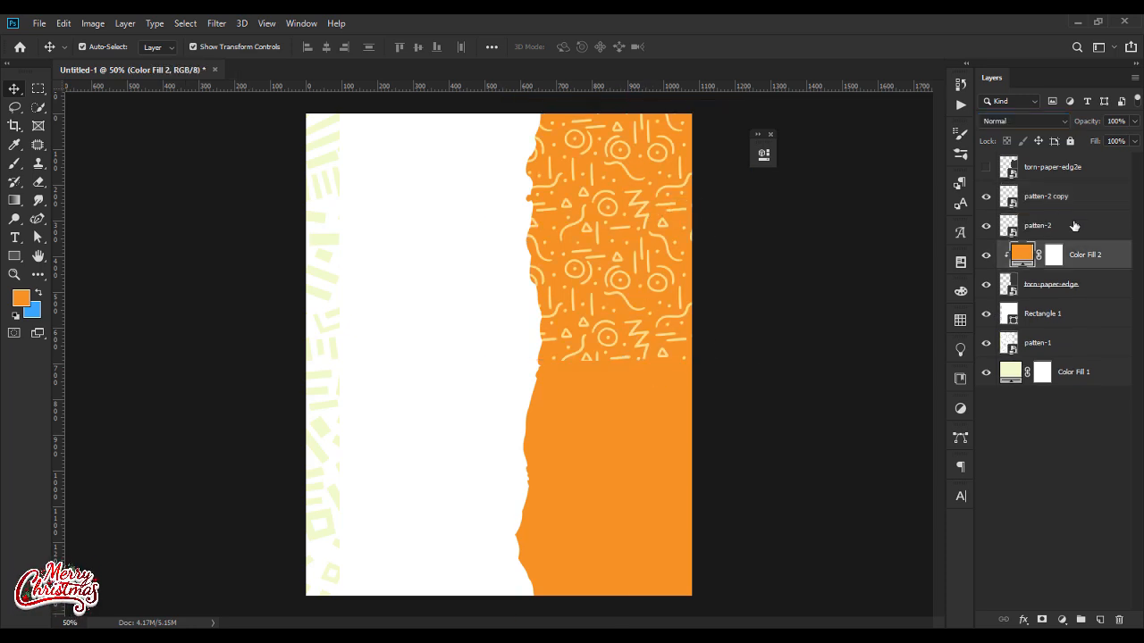
left_click(1057, 200)
left_click(611, 270)
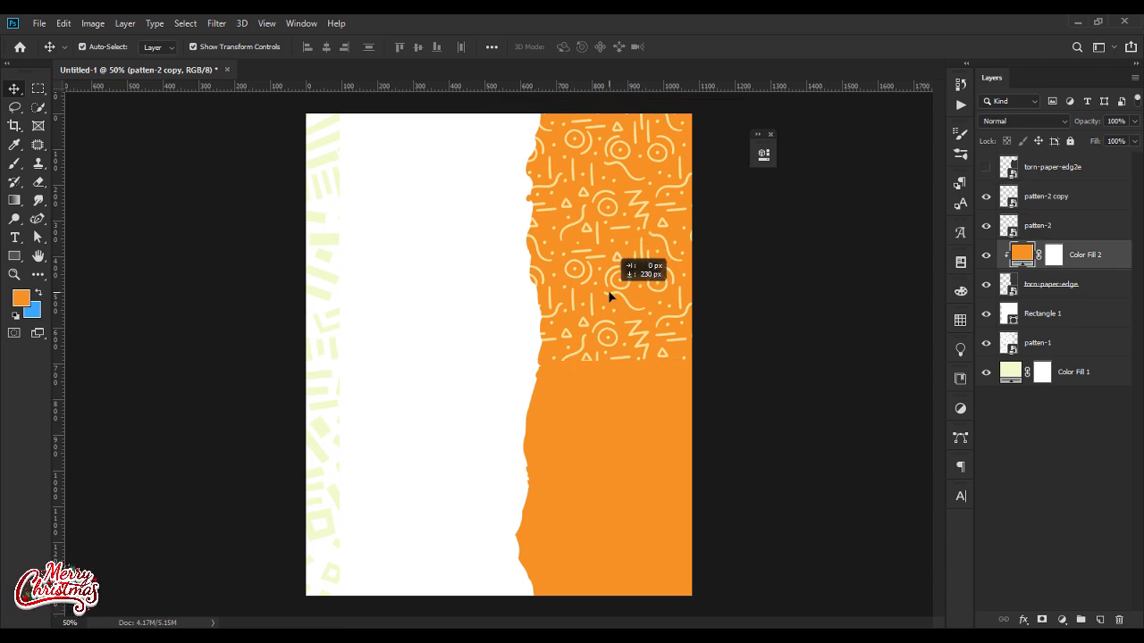
left_click(1030, 198)
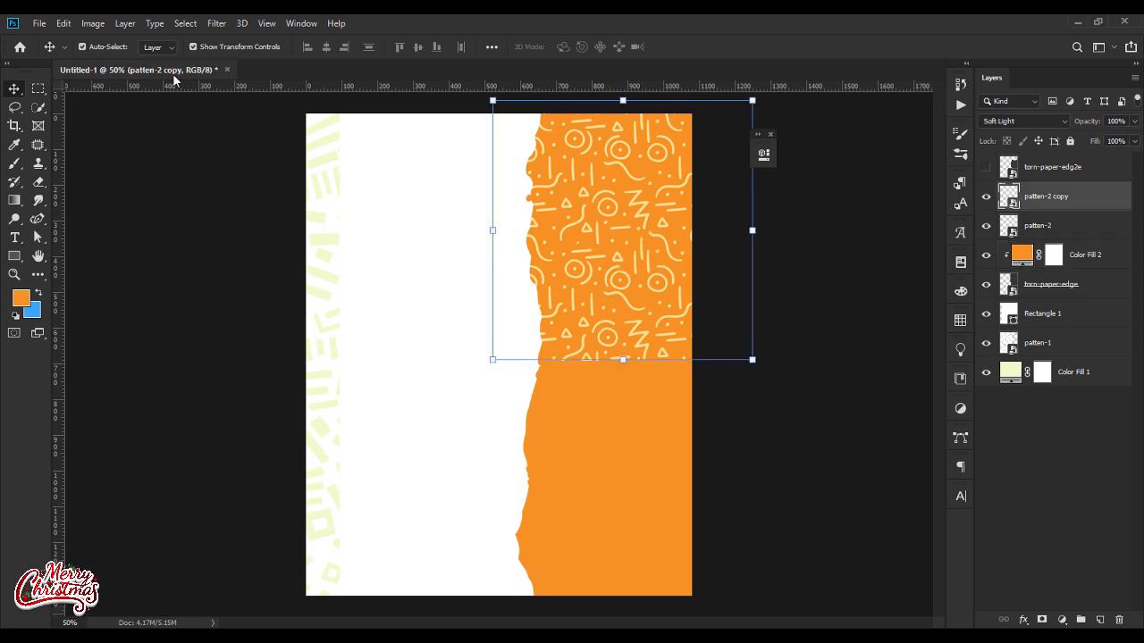
left_click_drag(622, 314, 612, 504)
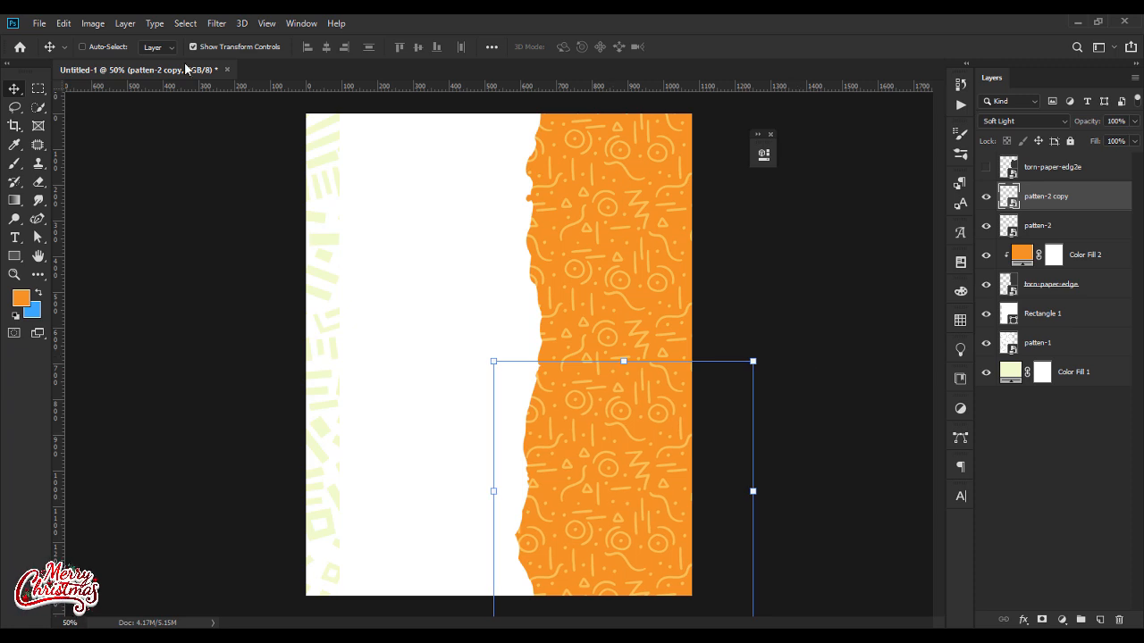
left_click(83, 49)
left_click(212, 272)
left_click(626, 418)
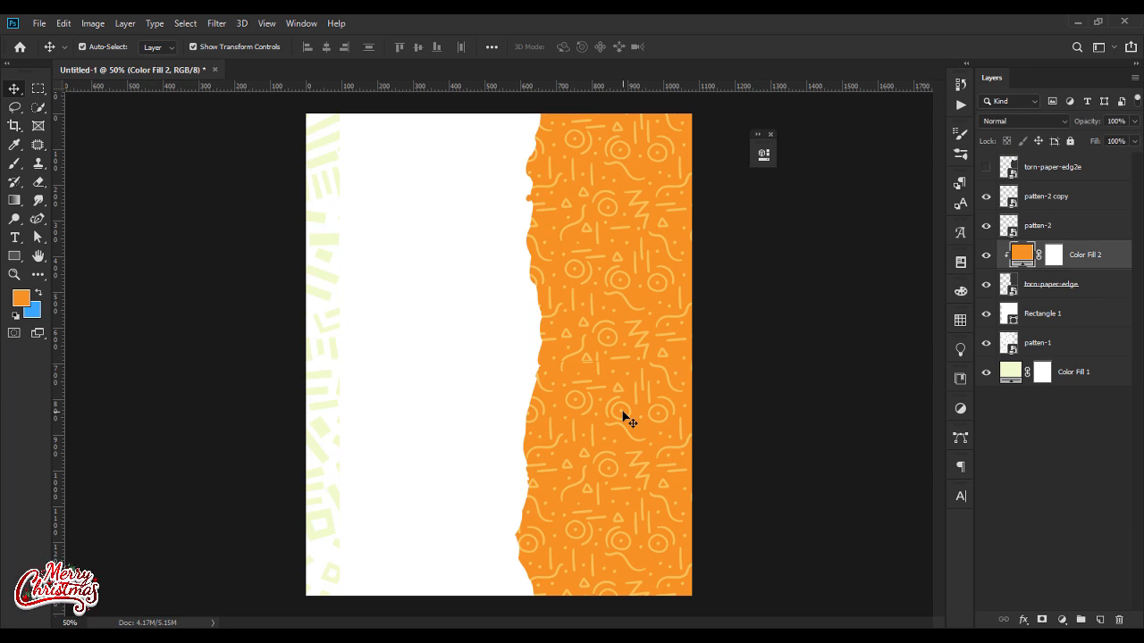
left_click(1056, 207)
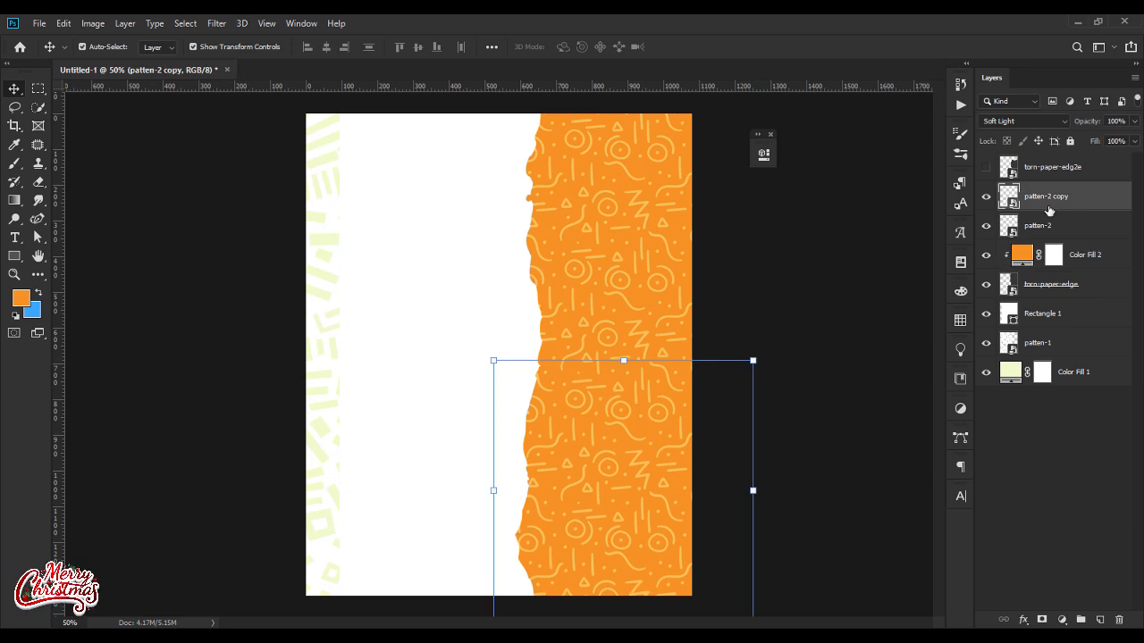
Step: Show the torn-paper-edg2e layer and add a Color Overlay effect to it
left_click(985, 167)
left_click(818, 268)
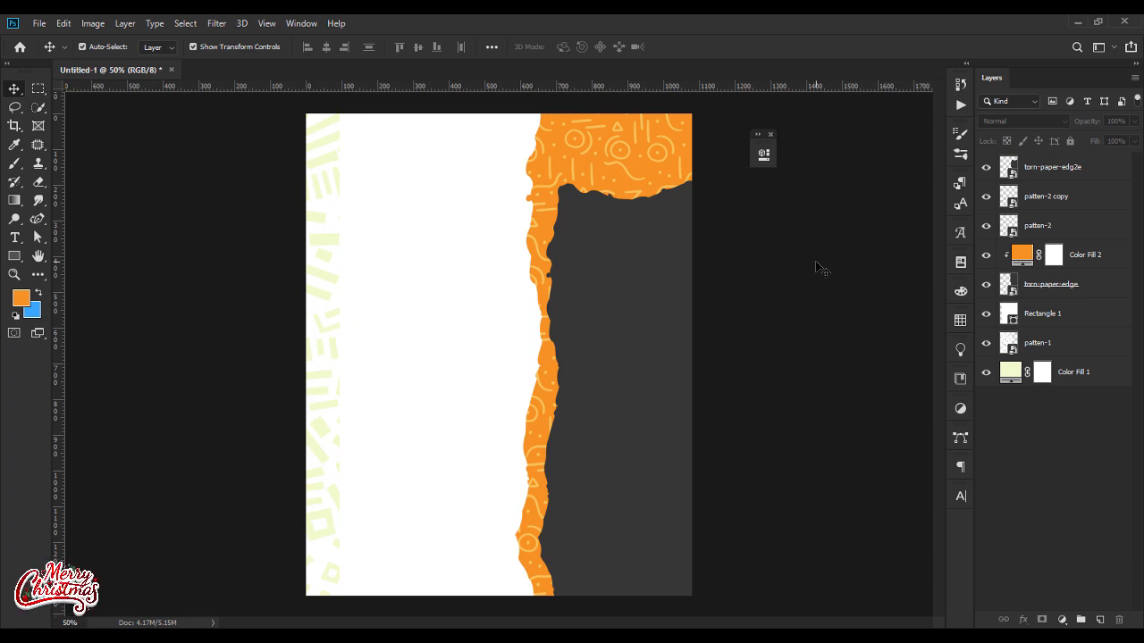
left_click(1044, 172)
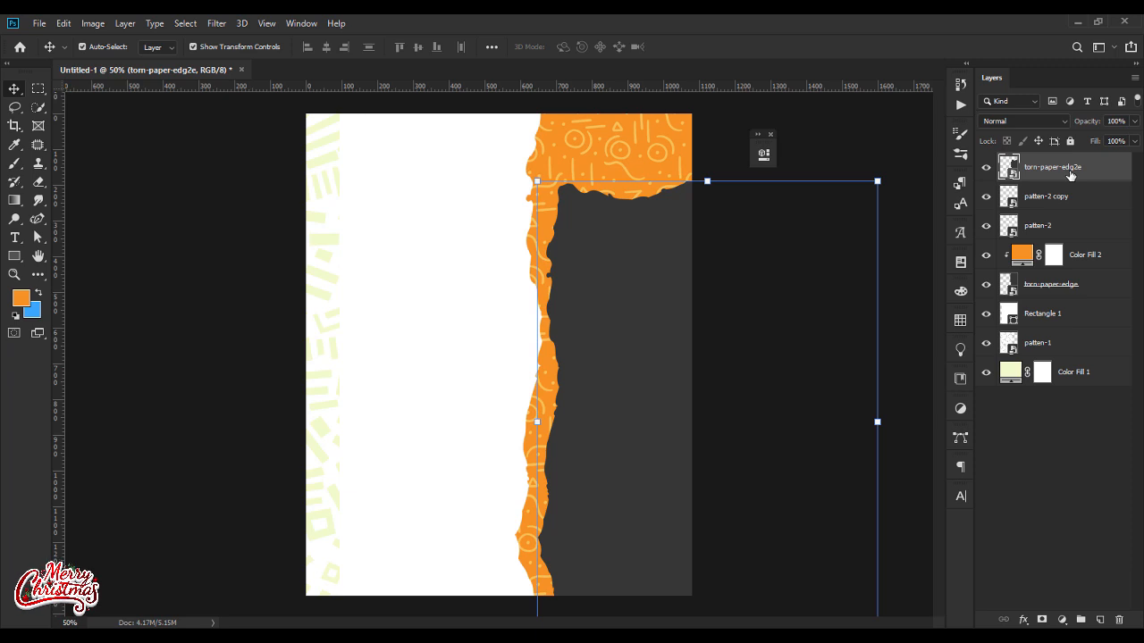
right_click(1070, 174)
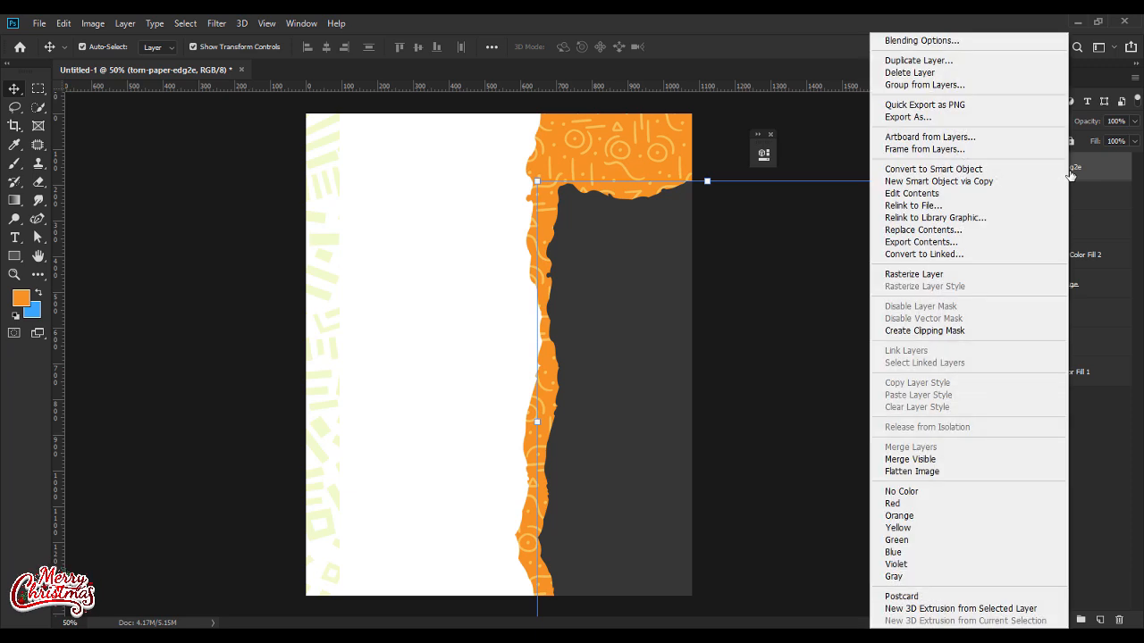
left_click(914, 42)
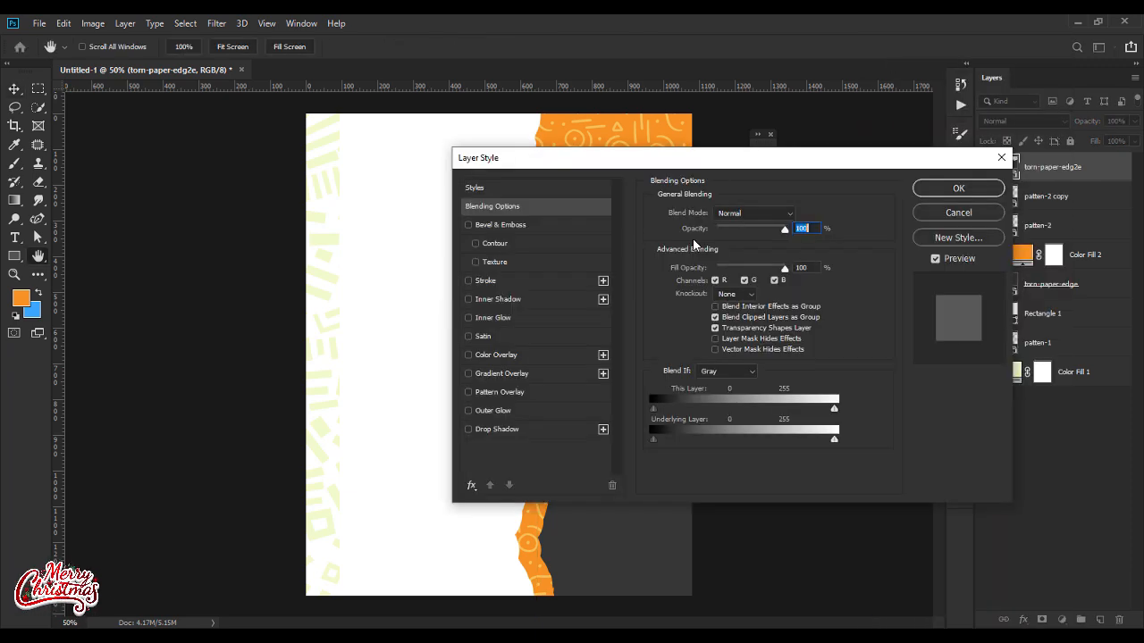
left_click_drag(669, 164, 541, 163)
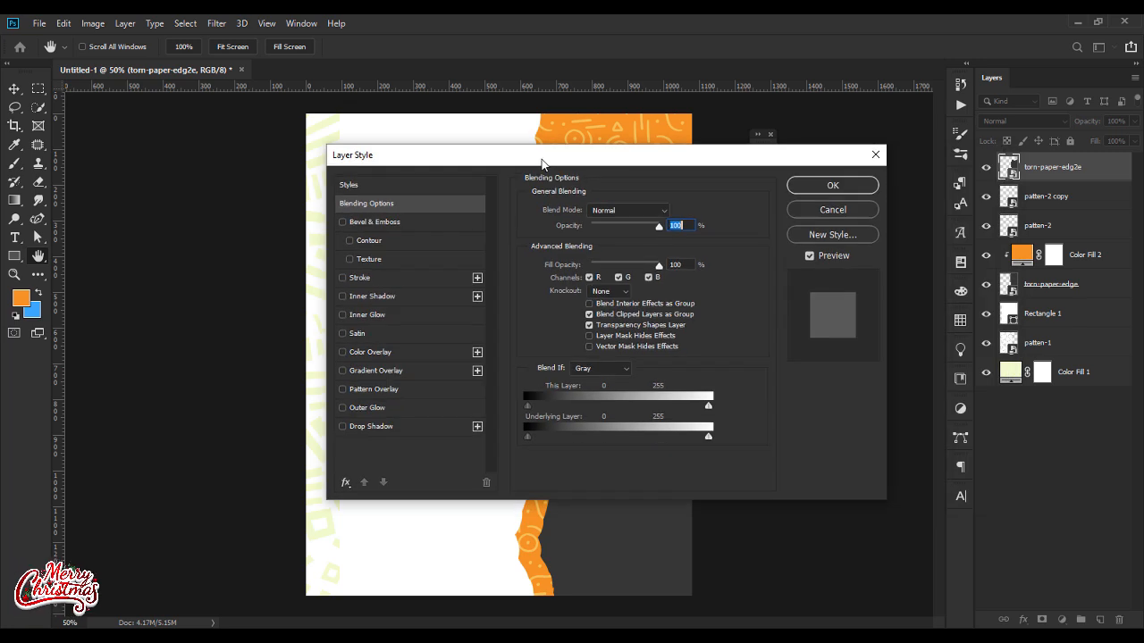
left_click(371, 355)
Step: Set the overlay color to yellow, hex fcd731, apply the layer style and deselect the torn-paper-edg2e layer
left_click(675, 214)
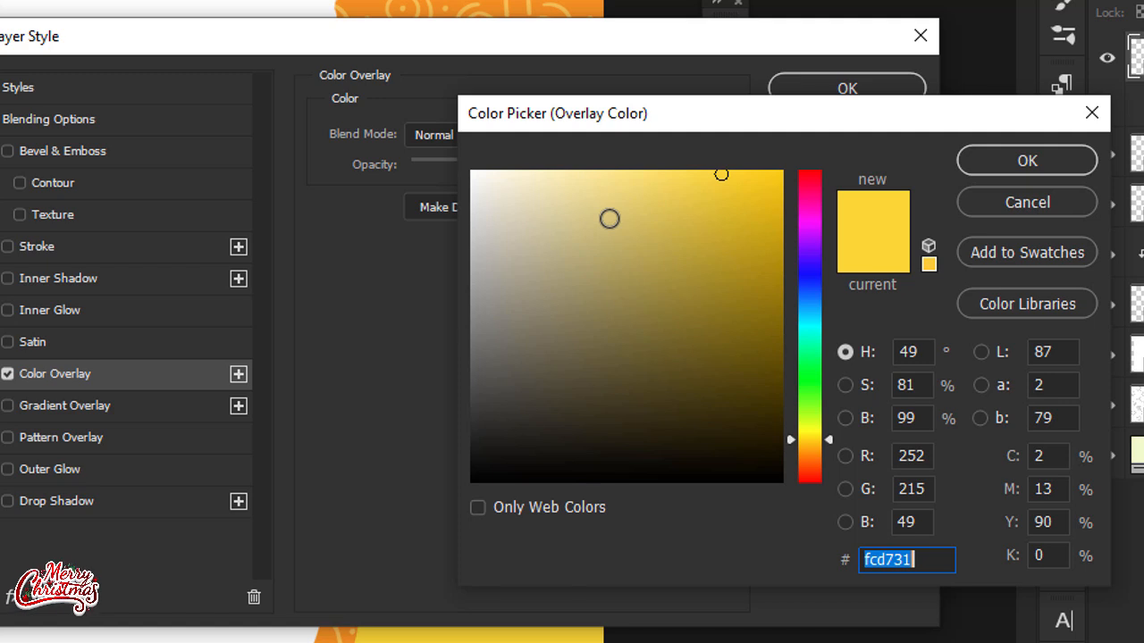
left_click_drag(816, 121, 383, 79)
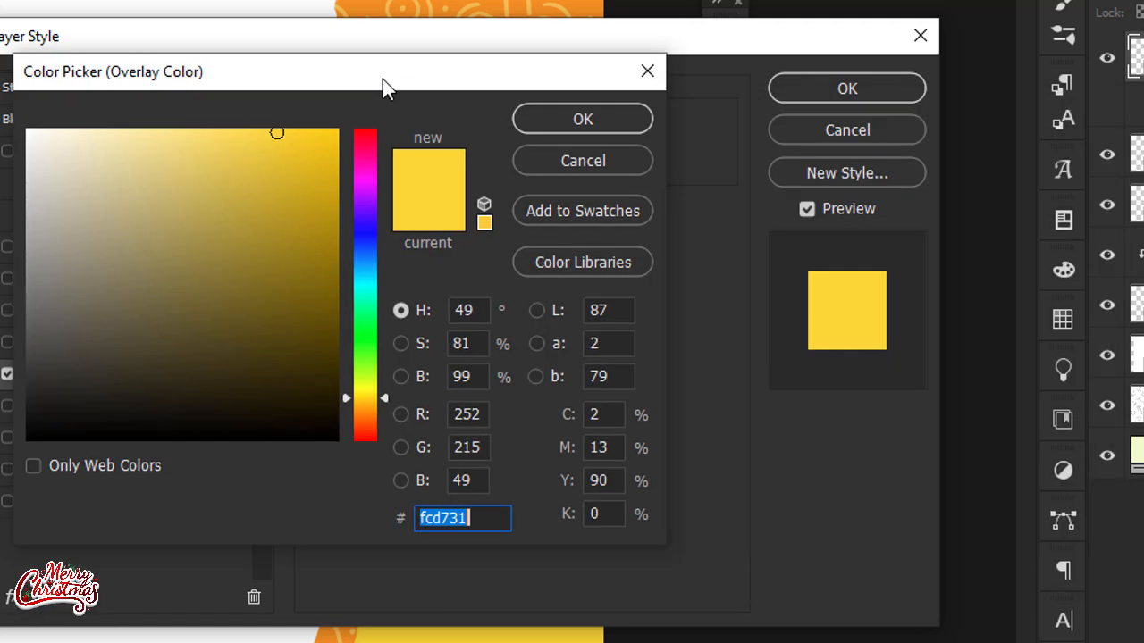
type("fc")
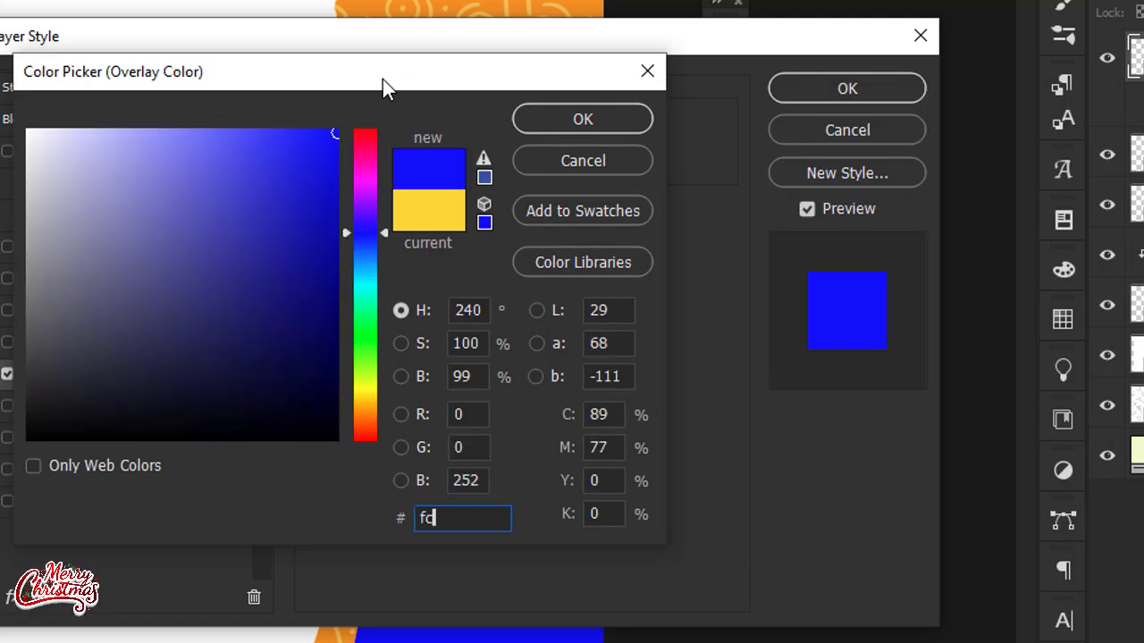
type("d7")
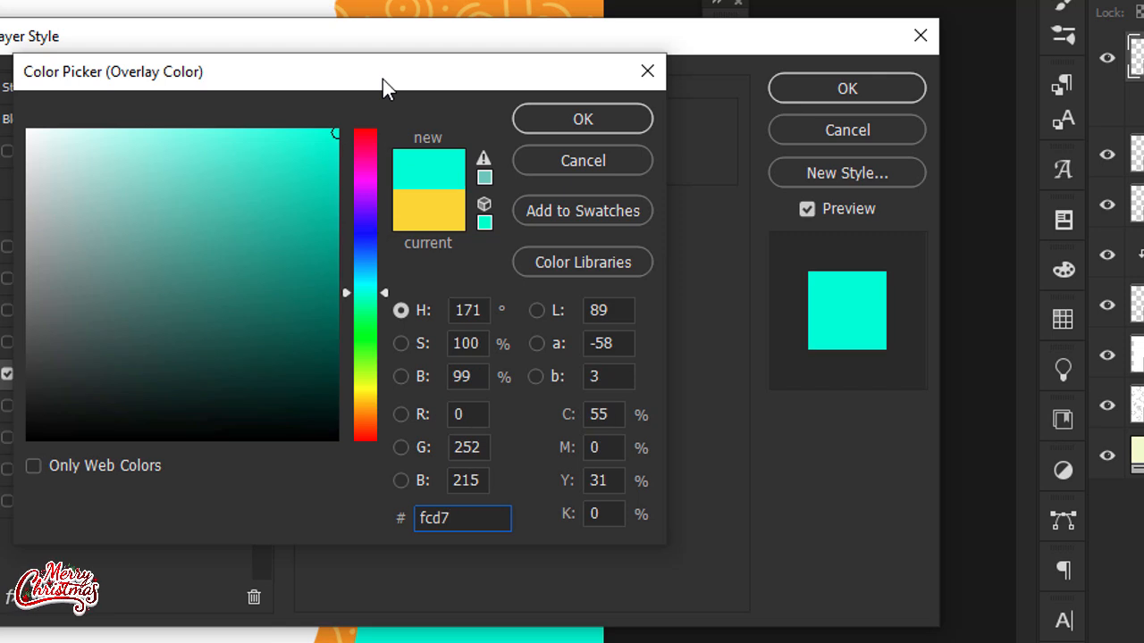
type("31")
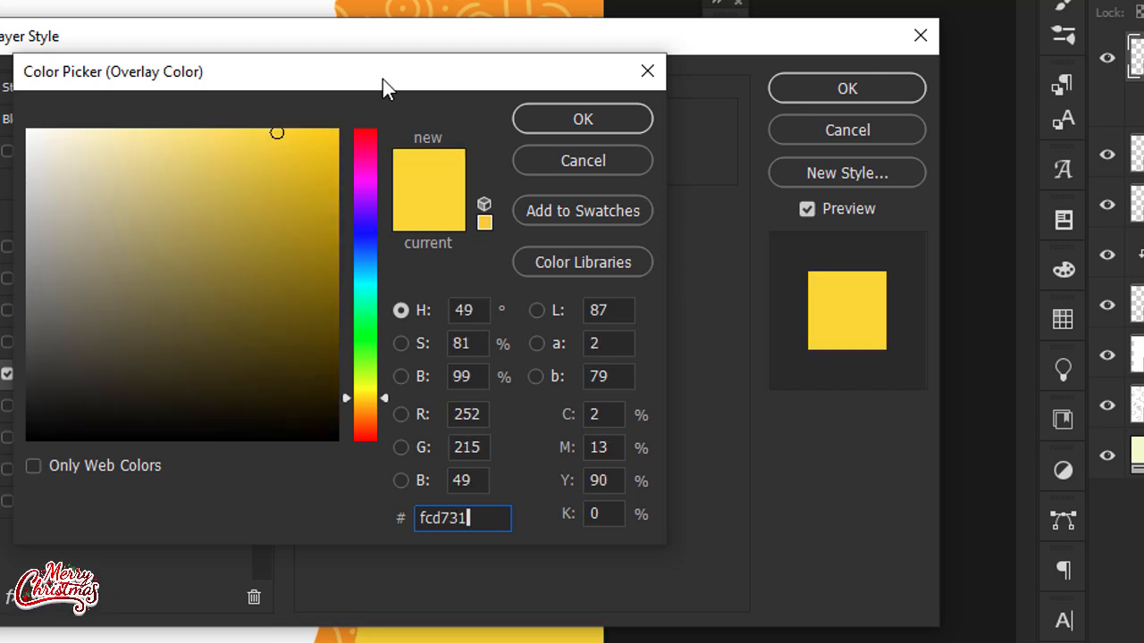
left_click(815, 82)
left_click(648, 114)
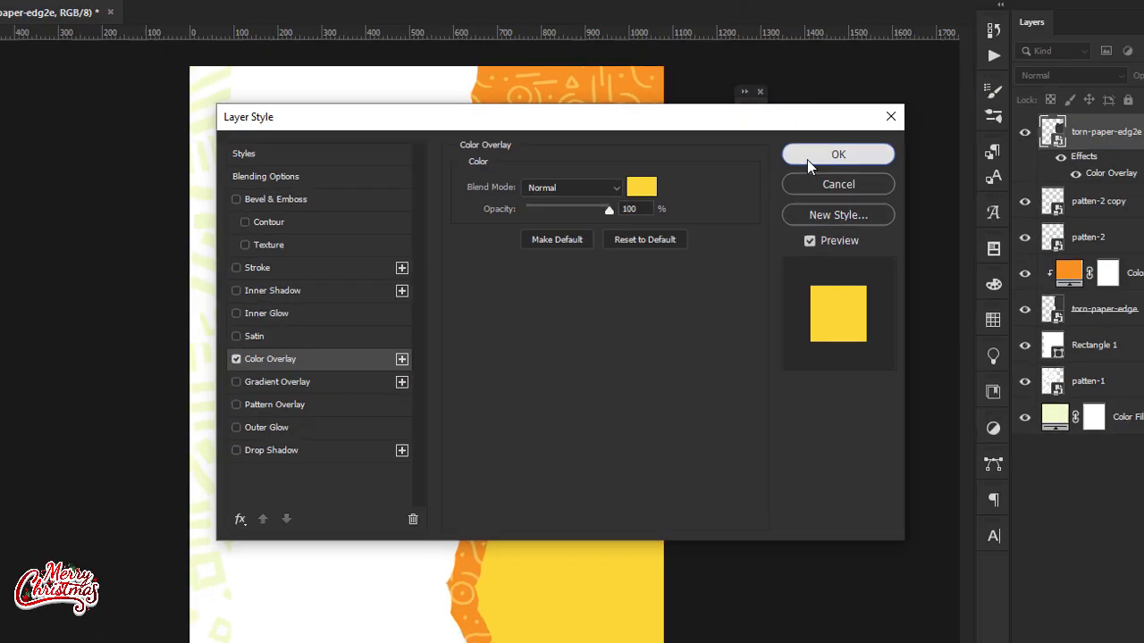
left_click(840, 88)
left_click(800, 333)
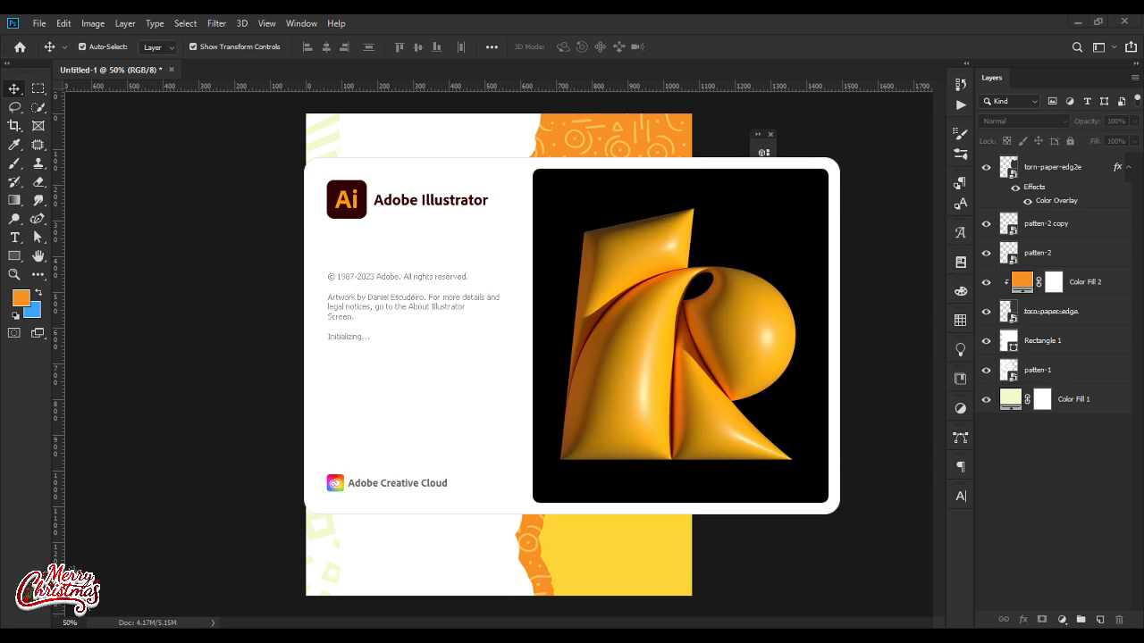
Step: Open april_2.eps from the flyer folder in Illustrator and collapse the floating Symbols and Graphic Styles panels
left_click(670, 633)
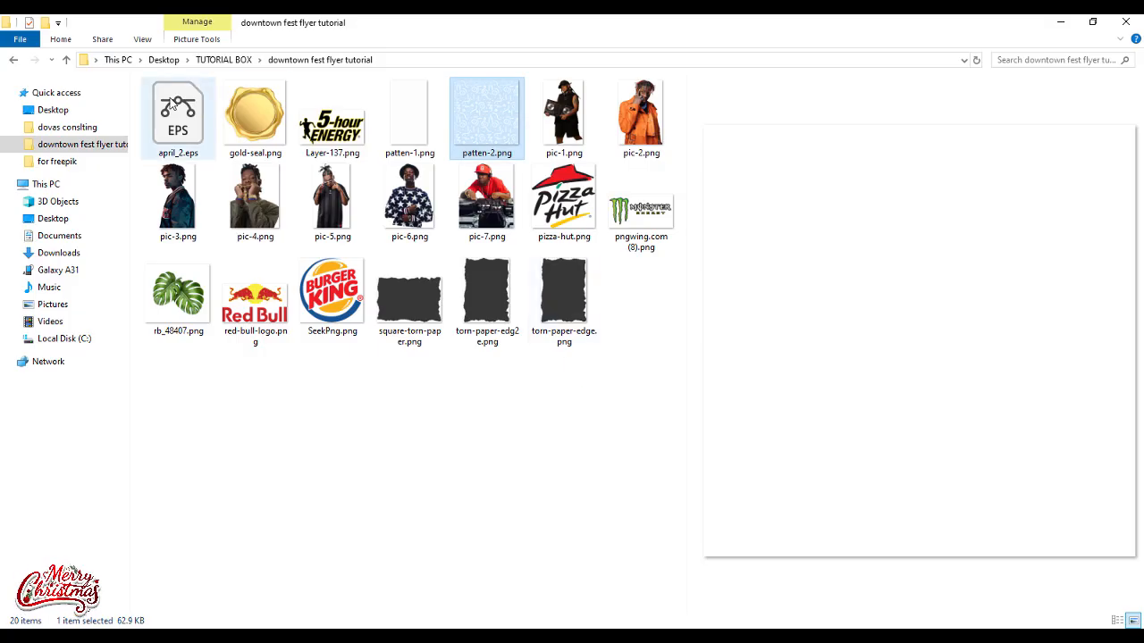
double_click(165, 134)
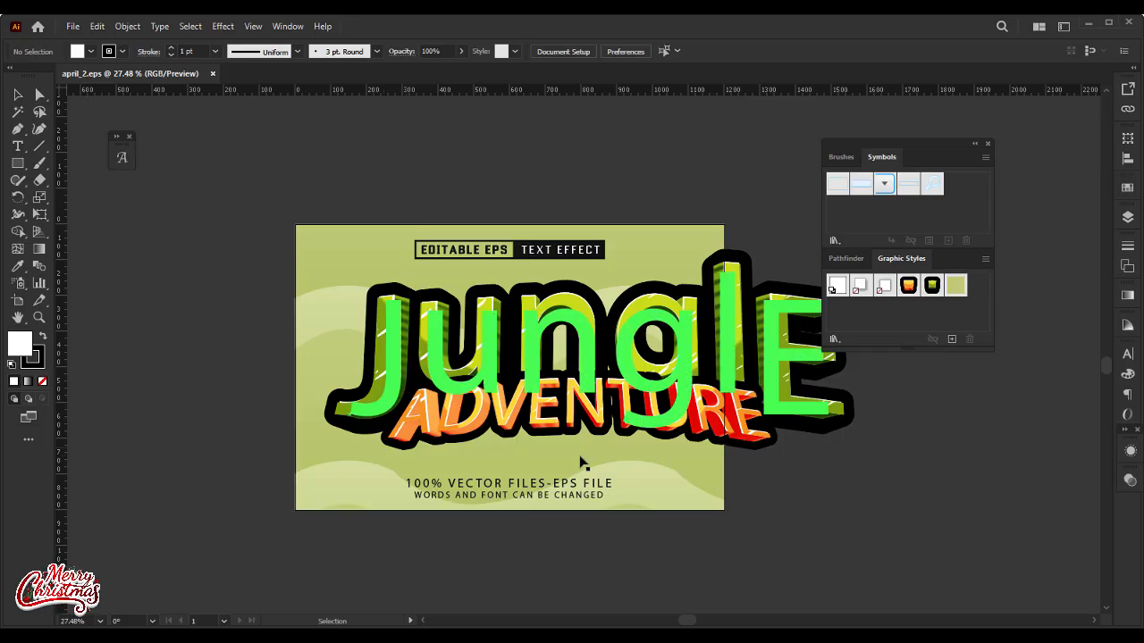
left_click(974, 144)
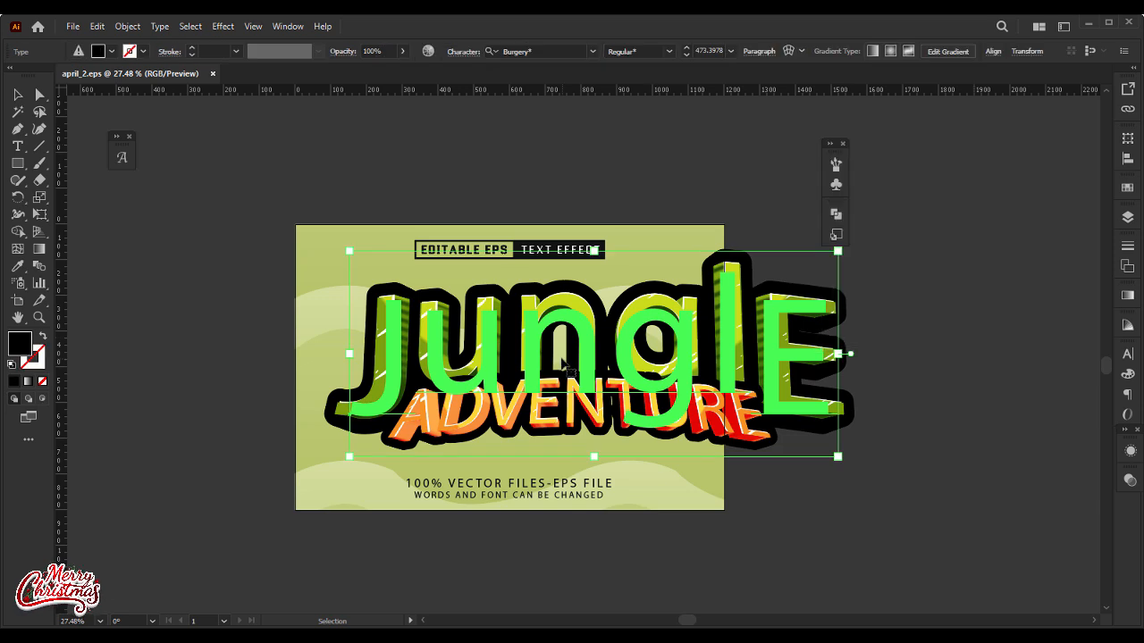
Step: Change the Jungle text's font to BROTHER Bold and move the text up, clear of the ADVENTURE lettering
left_click(538, 51)
type("bro")
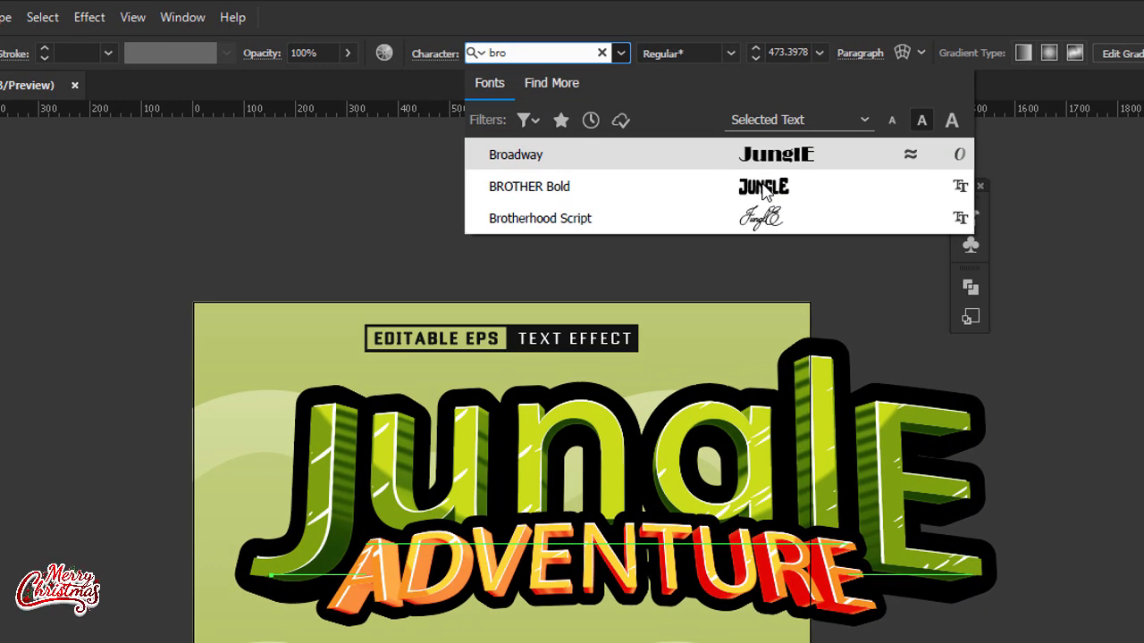
left_click(764, 188)
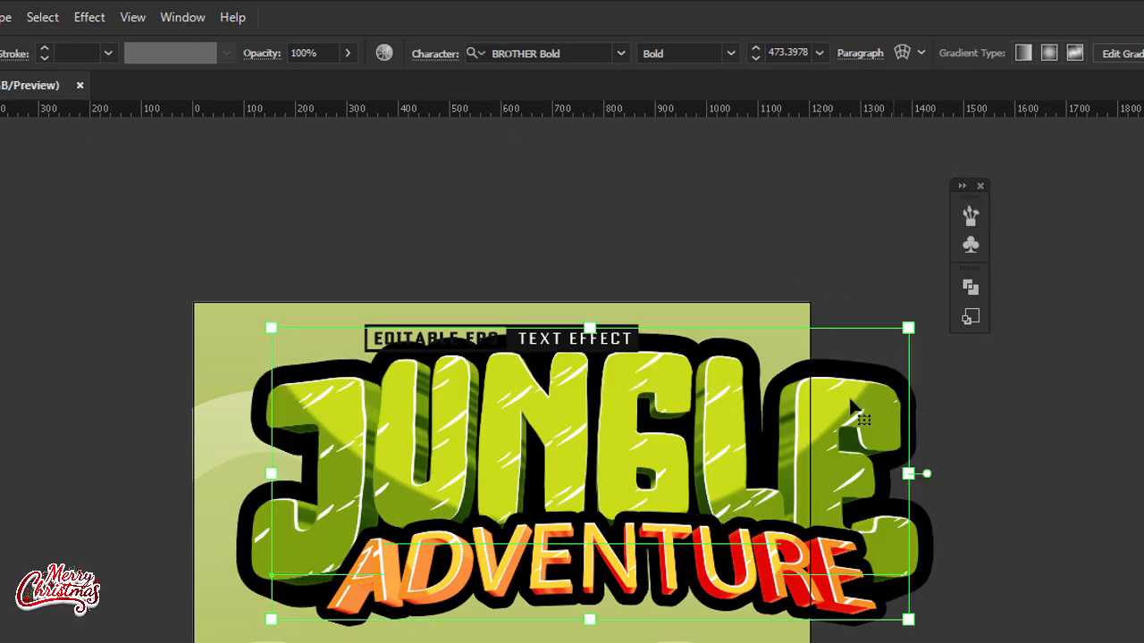
left_click_drag(818, 403, 732, 277)
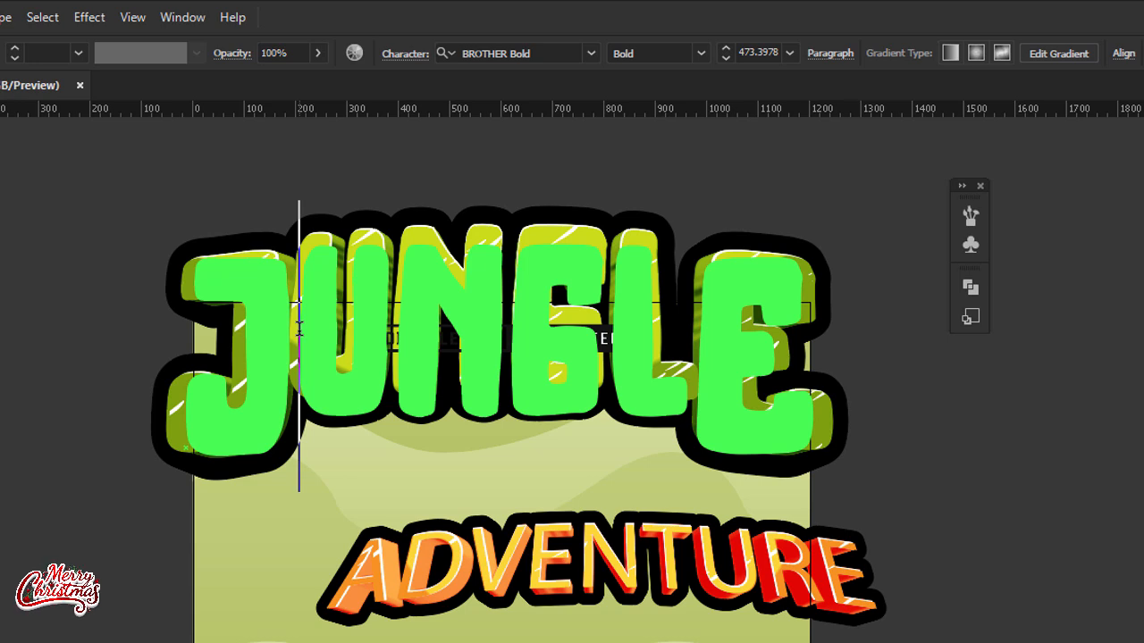
Step: Replace the JUNGLE wording with DOWNToWN, using a lowercase o after the T, and finish the text edit
key("ctrl+a")
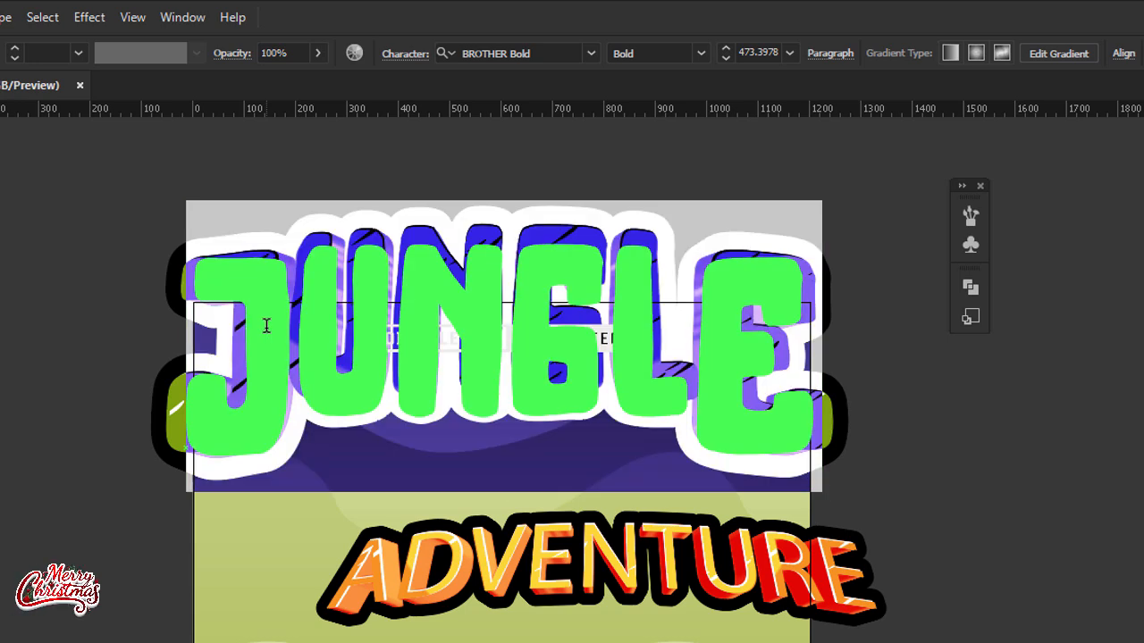
type("DOW")
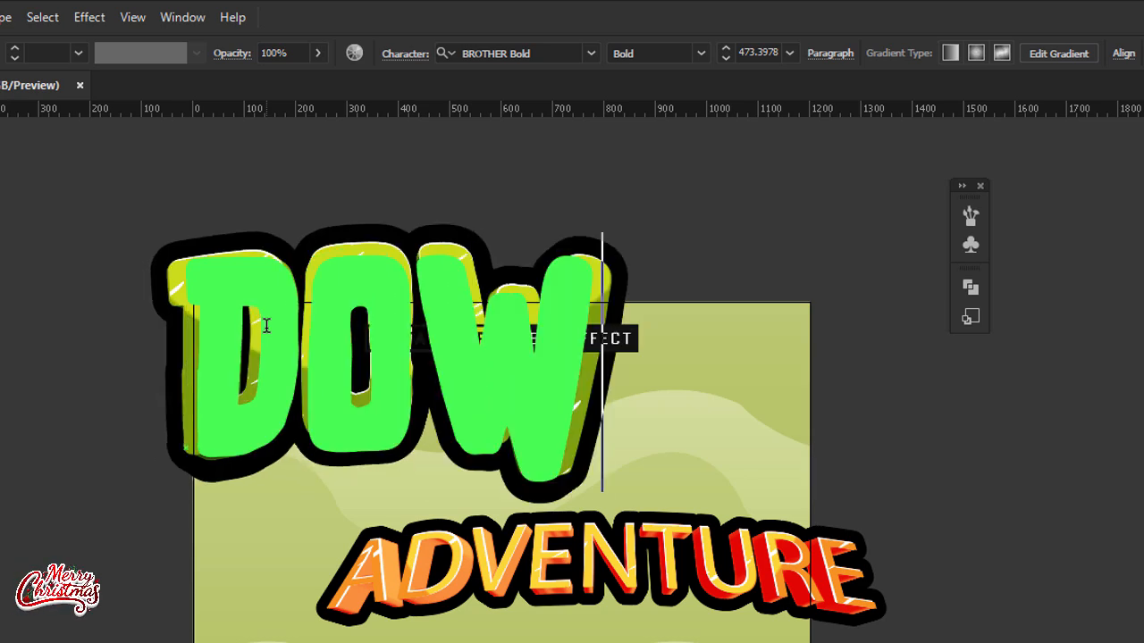
key("BackSpace")
key("BackSpace")
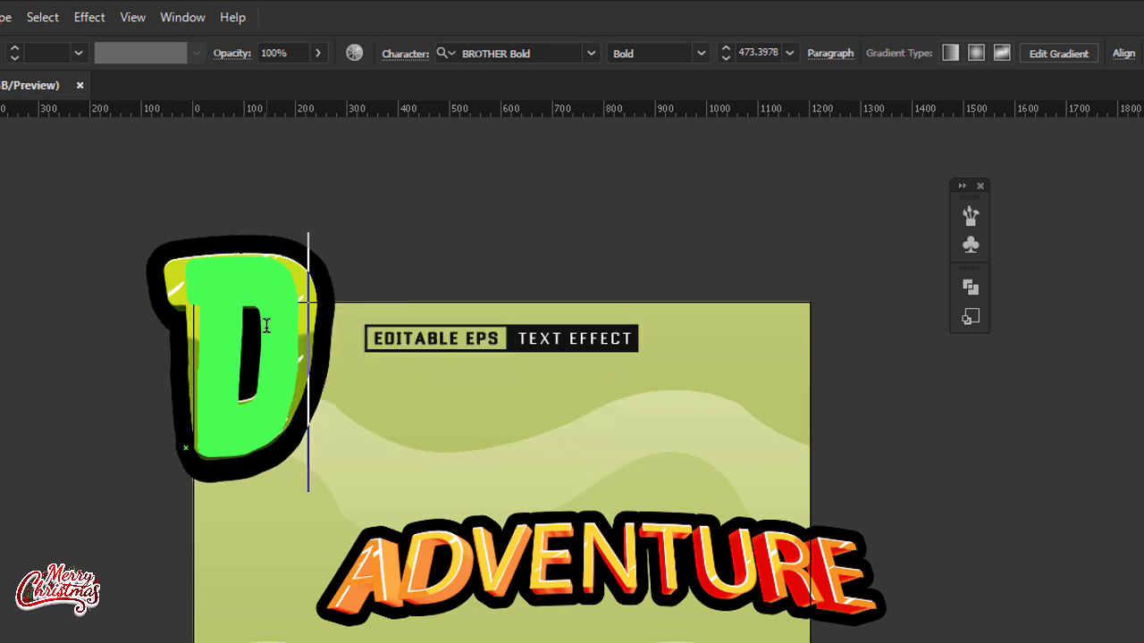
type("O")
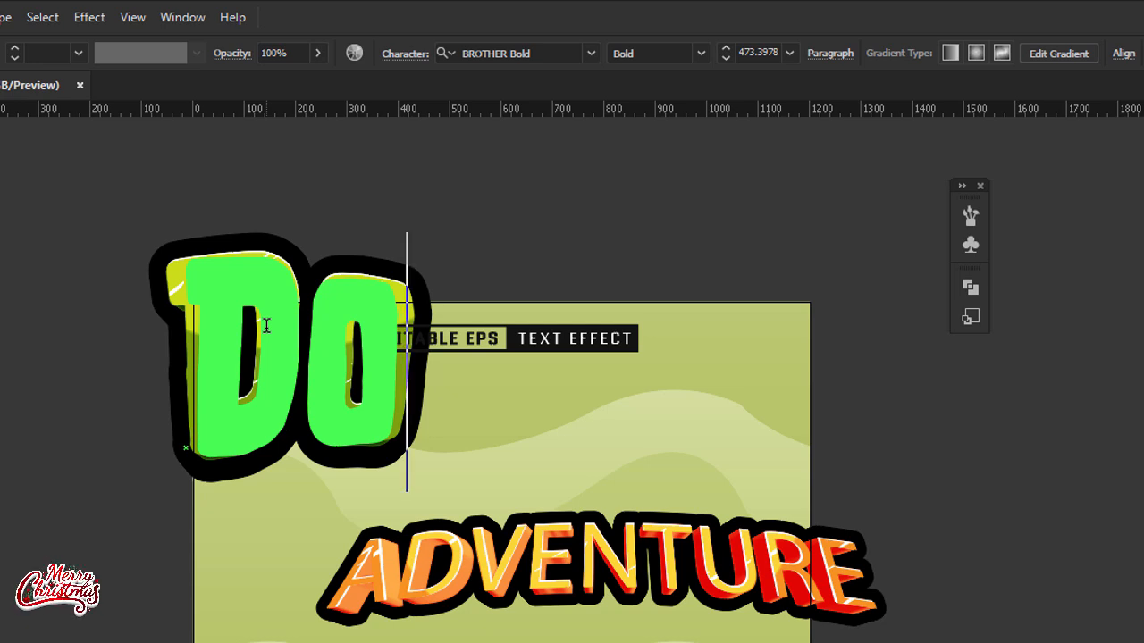
type("WN")
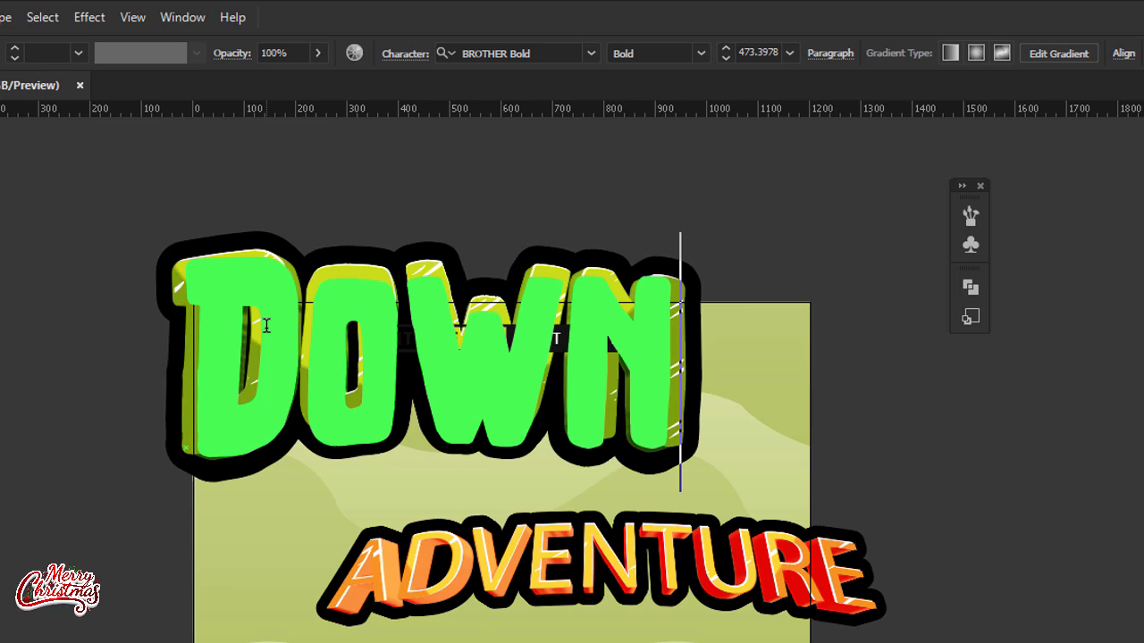
type("To")
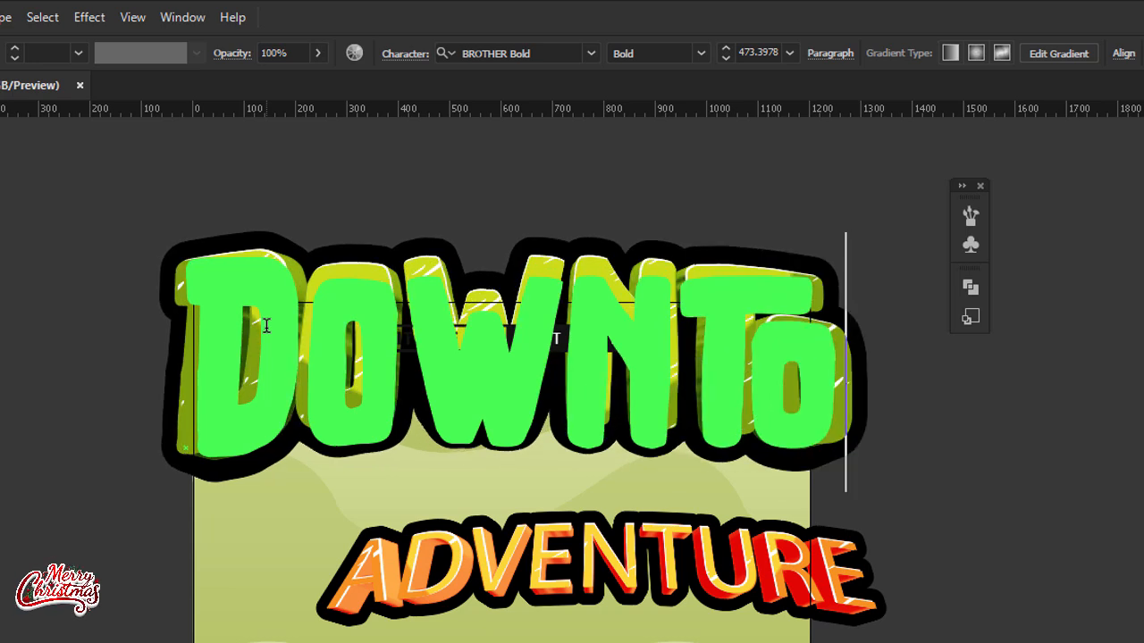
type("WN")
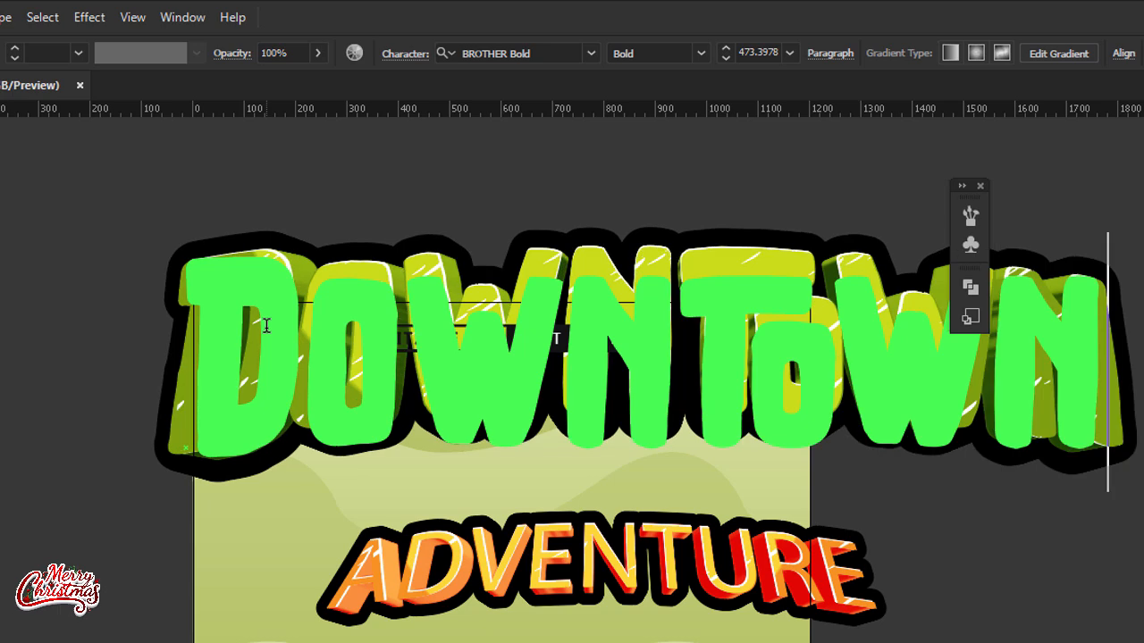
key("BackSpace")
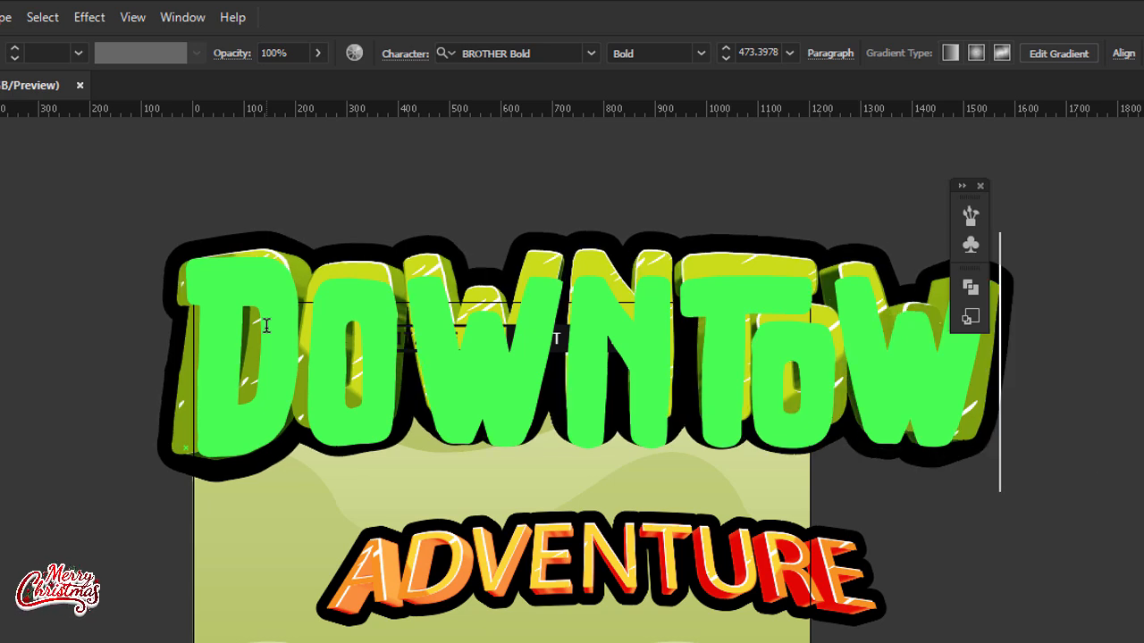
type("N")
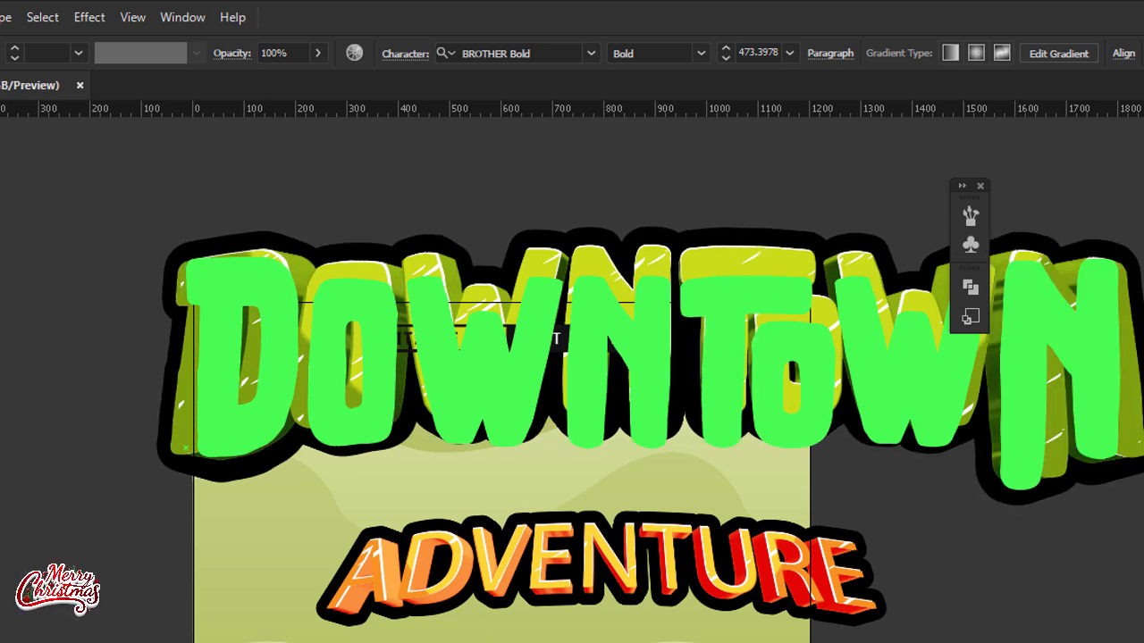
key("Escape")
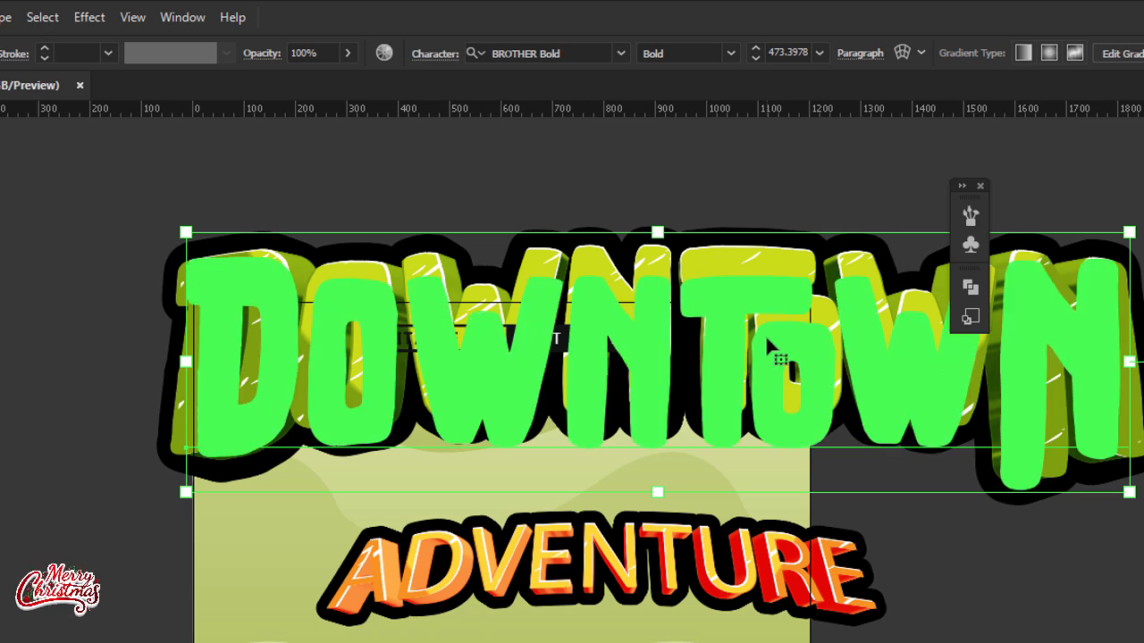
Step: Close the floating panel group beside the artwork and set the DOWNToWN text's font size to 700 pt
left_click(980, 185)
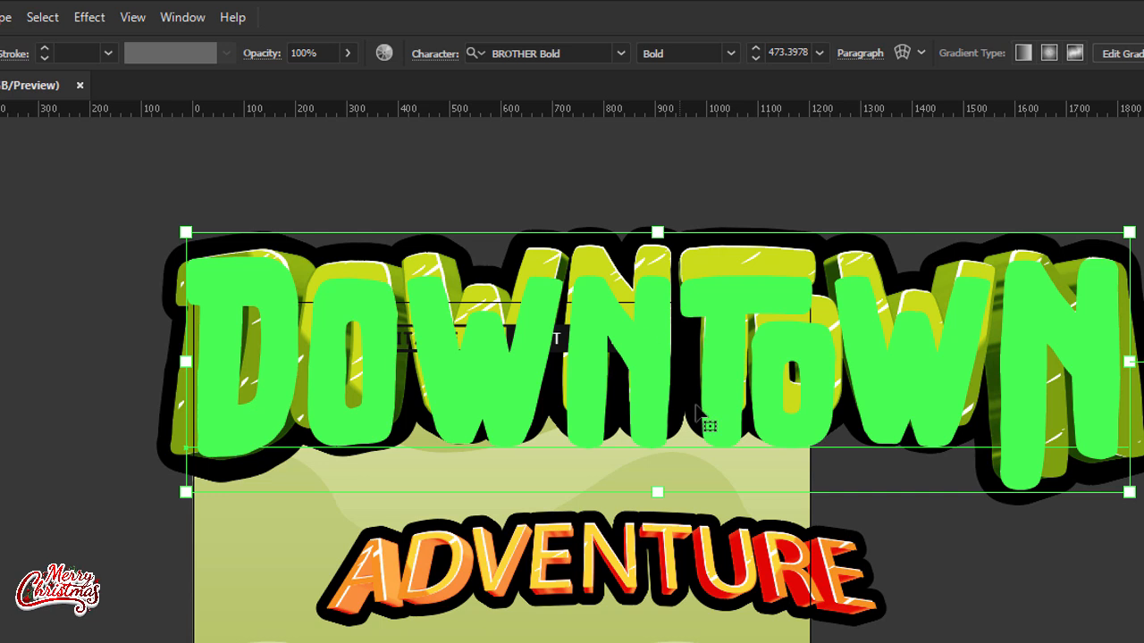
left_click(33, 491)
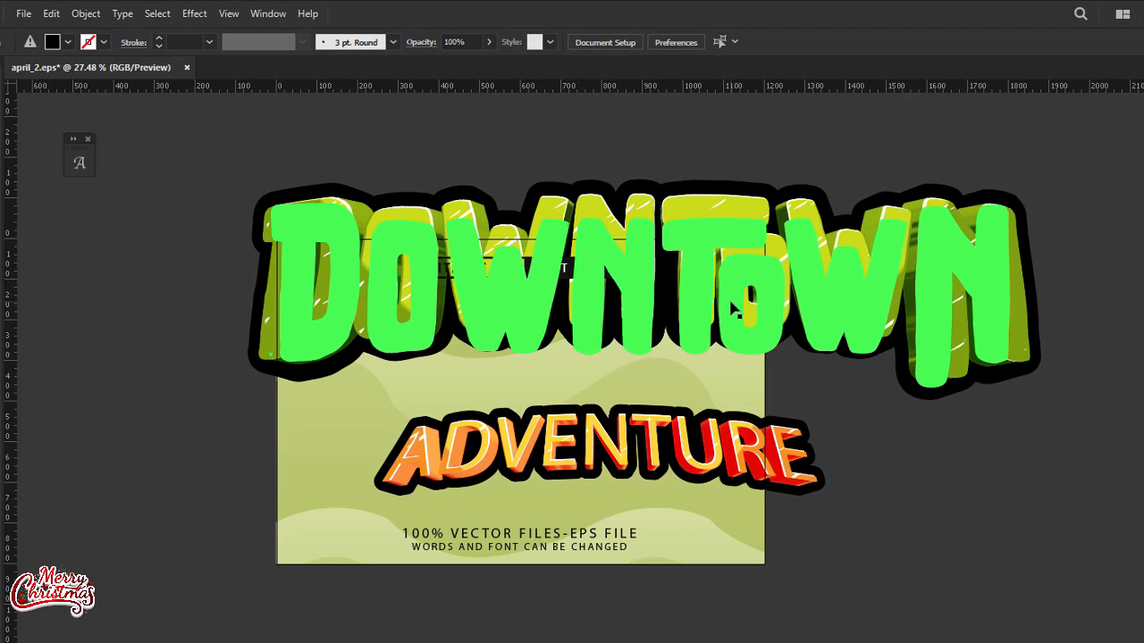
left_click(771, 385)
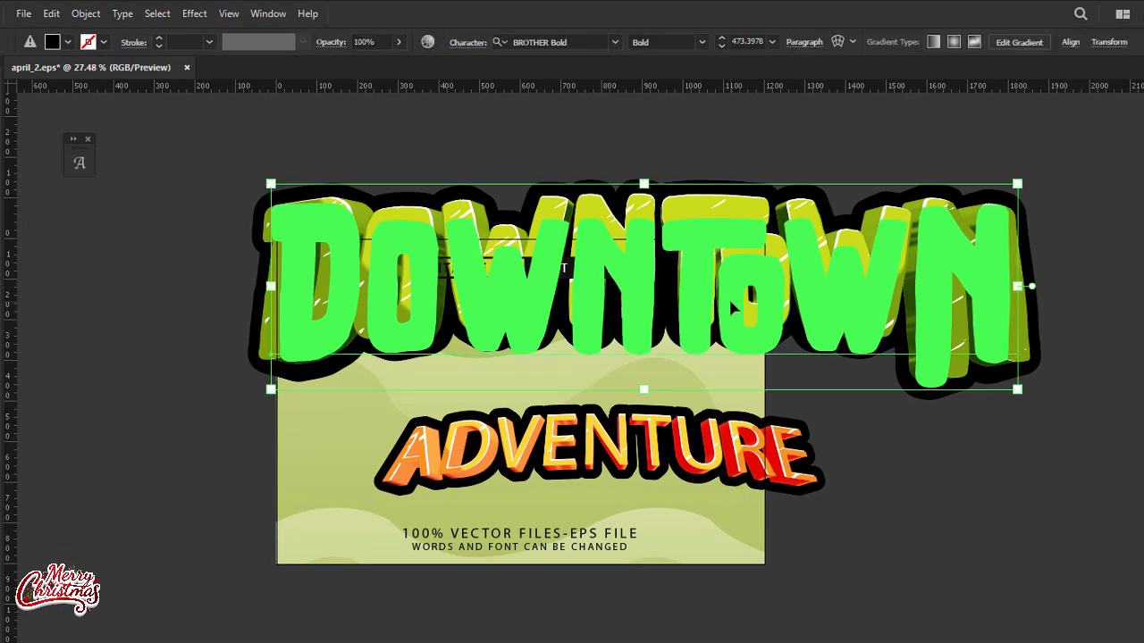
left_click(754, 42)
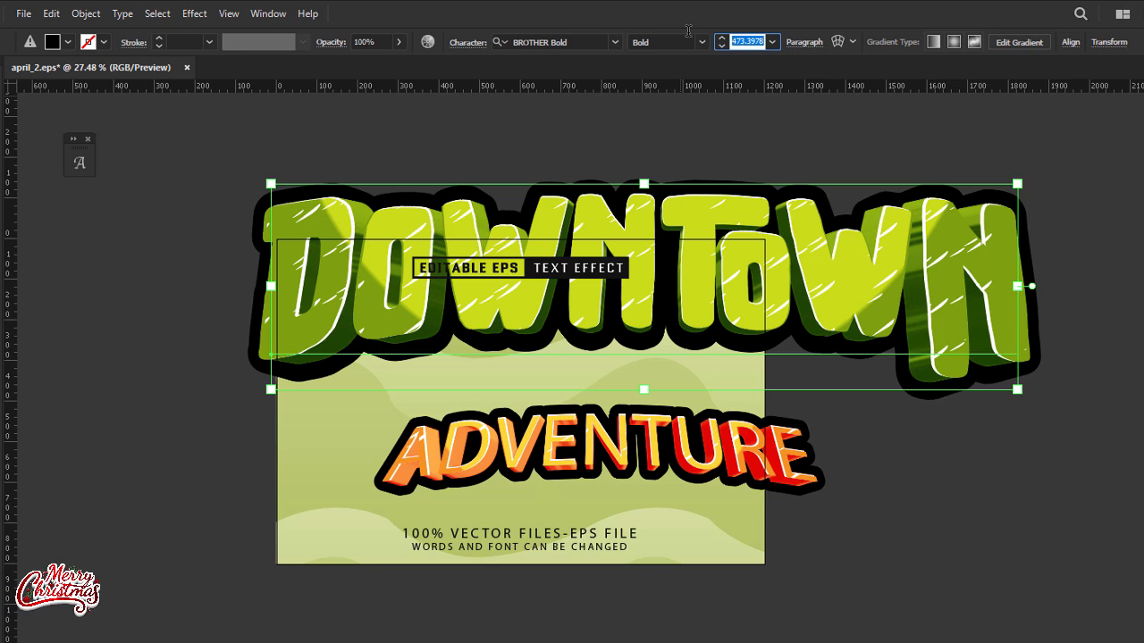
key("ctrl+equal")
key("ctrl+minus")
key("ctrl+minus")
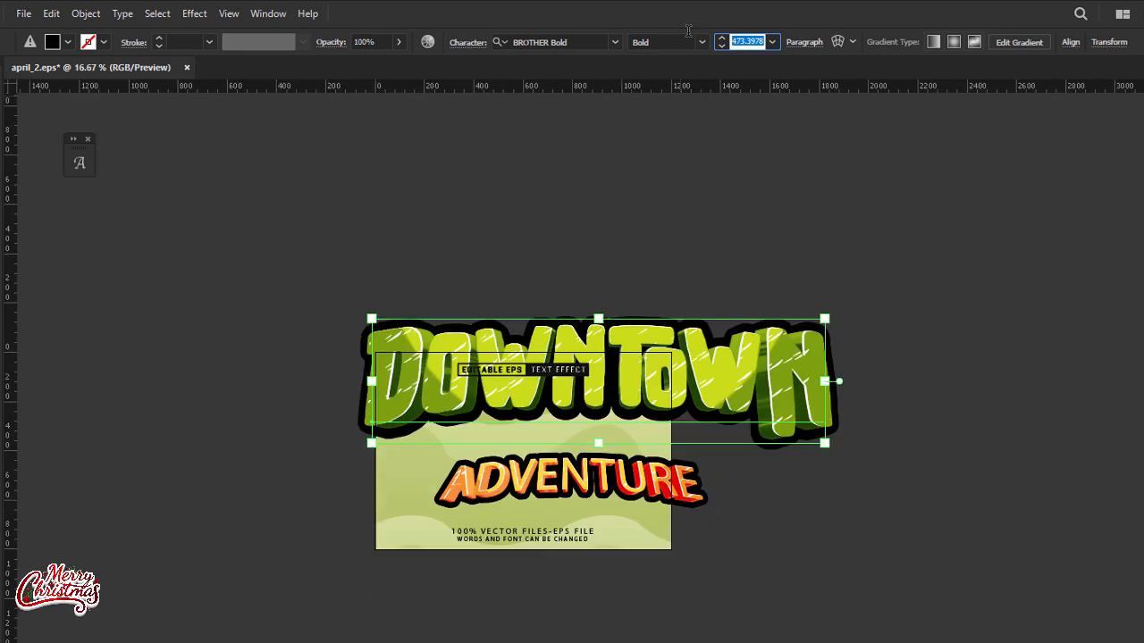
type("700")
key("Return")
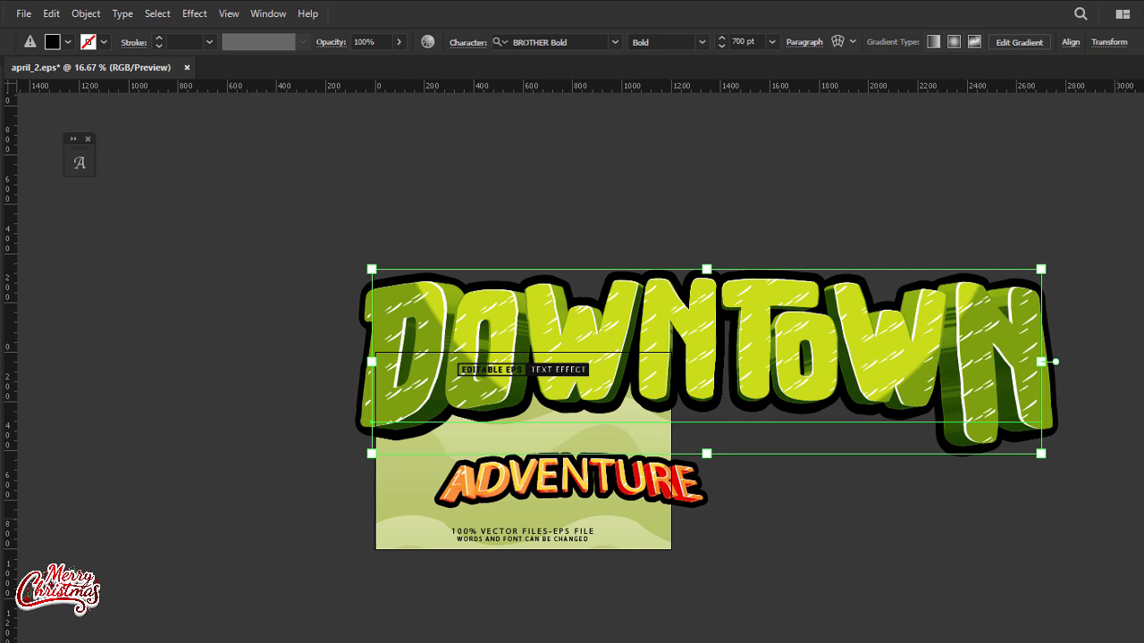
Step: Delete the lowest black fill from the DOWNToWN text's appearance to remove its thick outline, and collapse the Appearance panel
left_click(1128, 466)
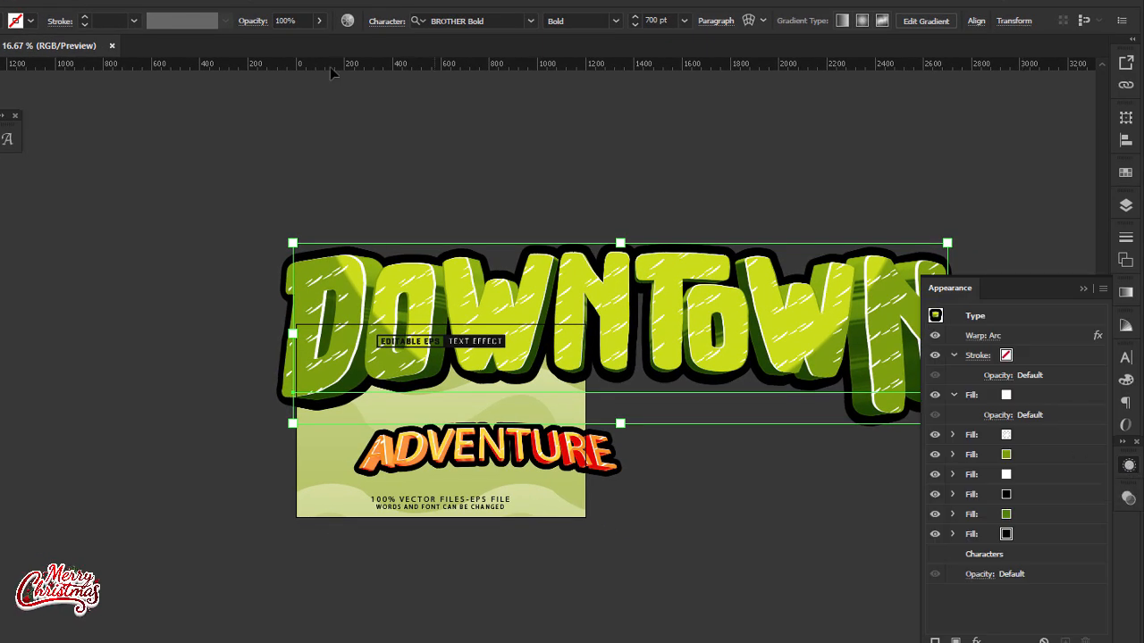
left_click(188, 3)
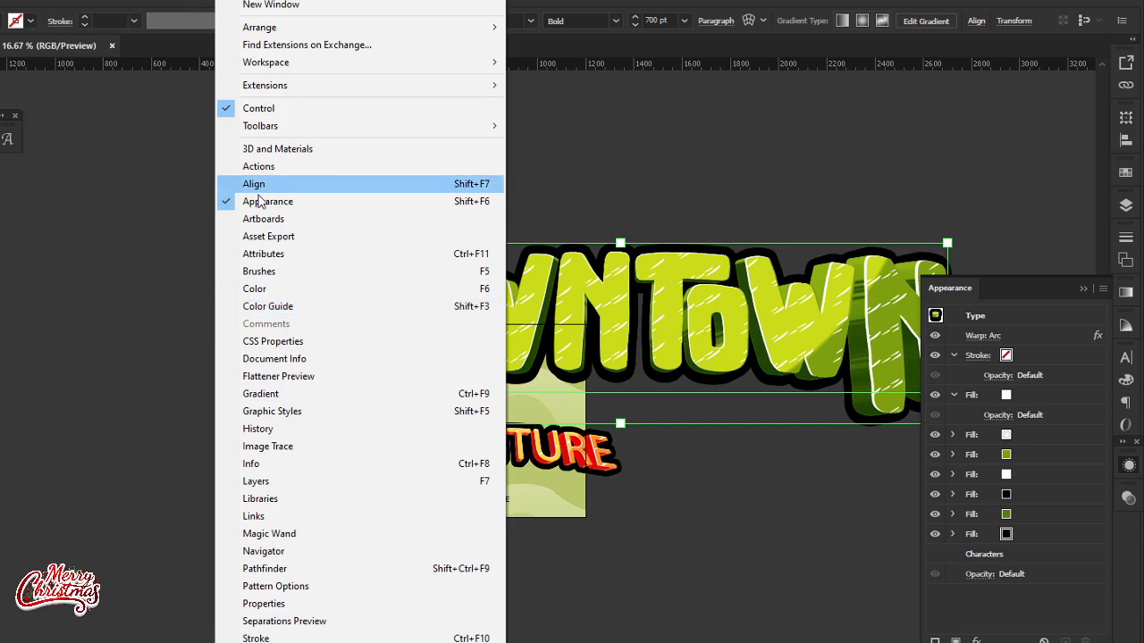
left_click(1038, 534)
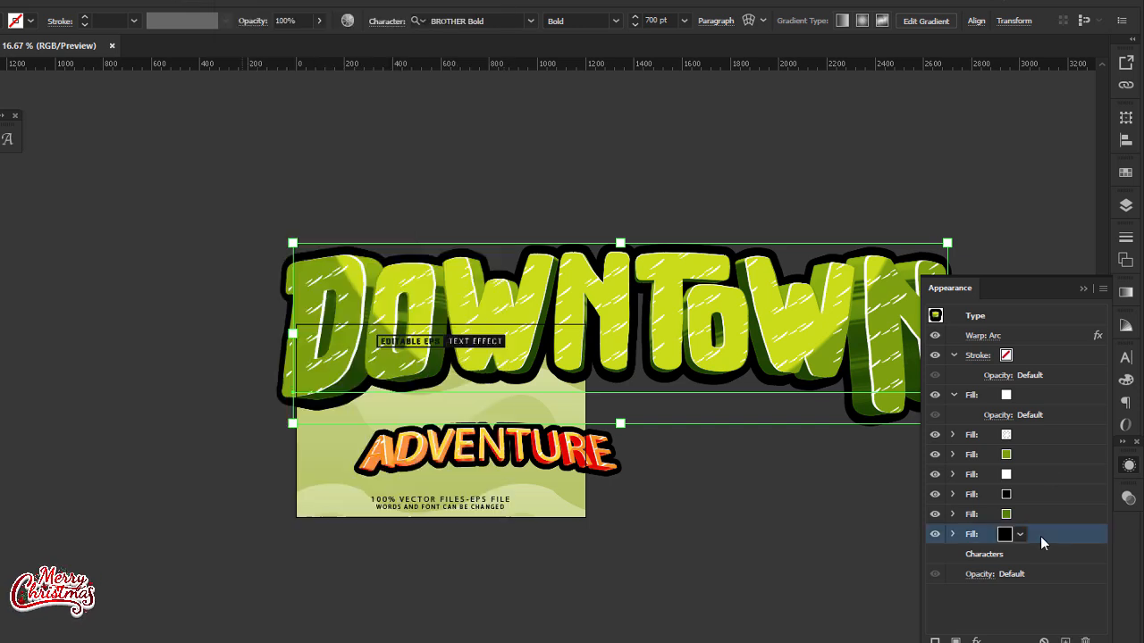
left_click(1085, 639)
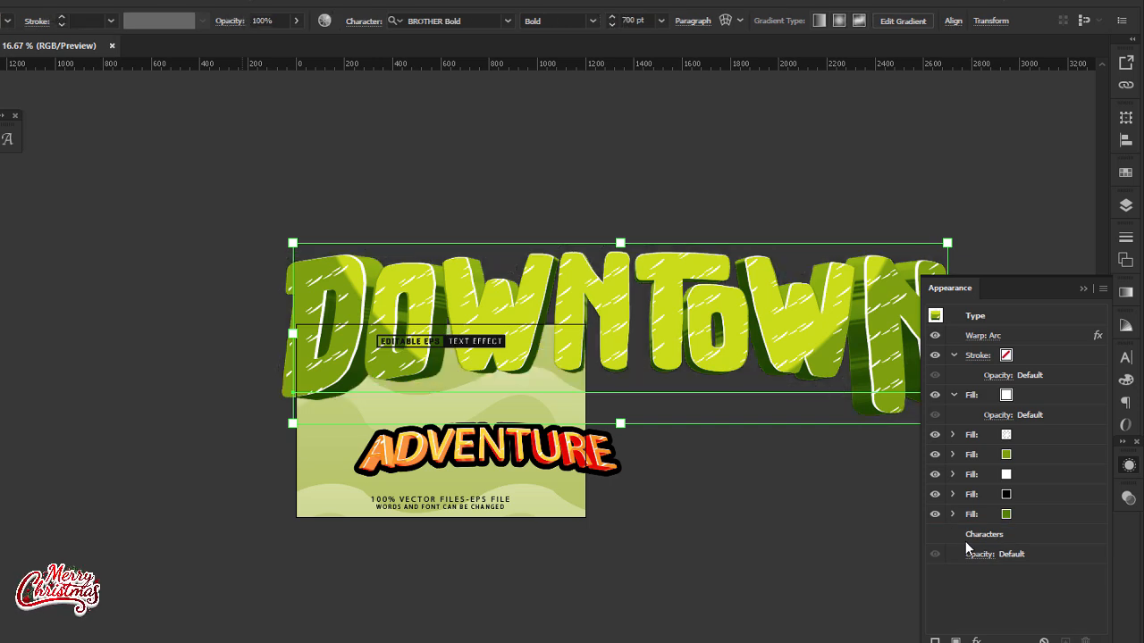
left_click(1083, 289)
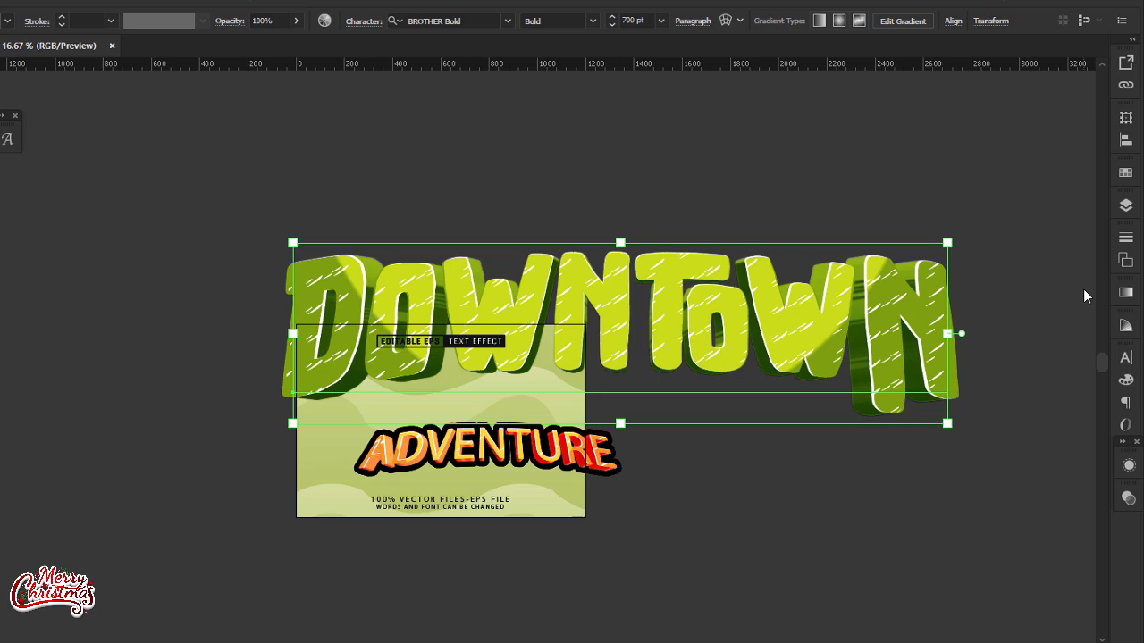
Step: Set the DOWNToWN text's character tracking to 0 and close the character options
left_click(365, 22)
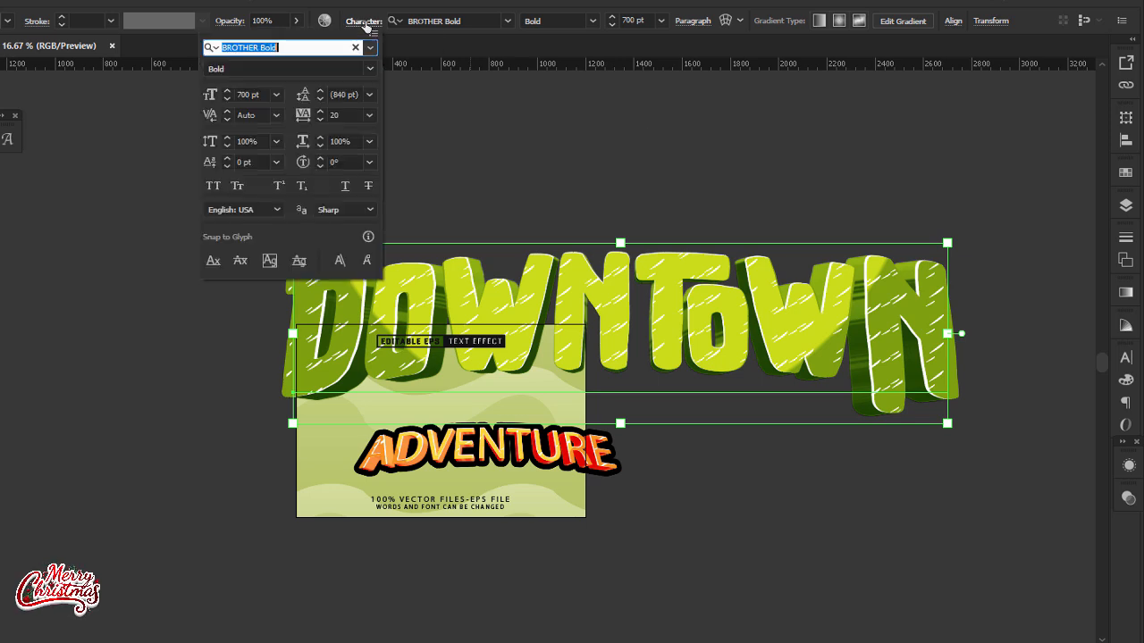
left_click(370, 115)
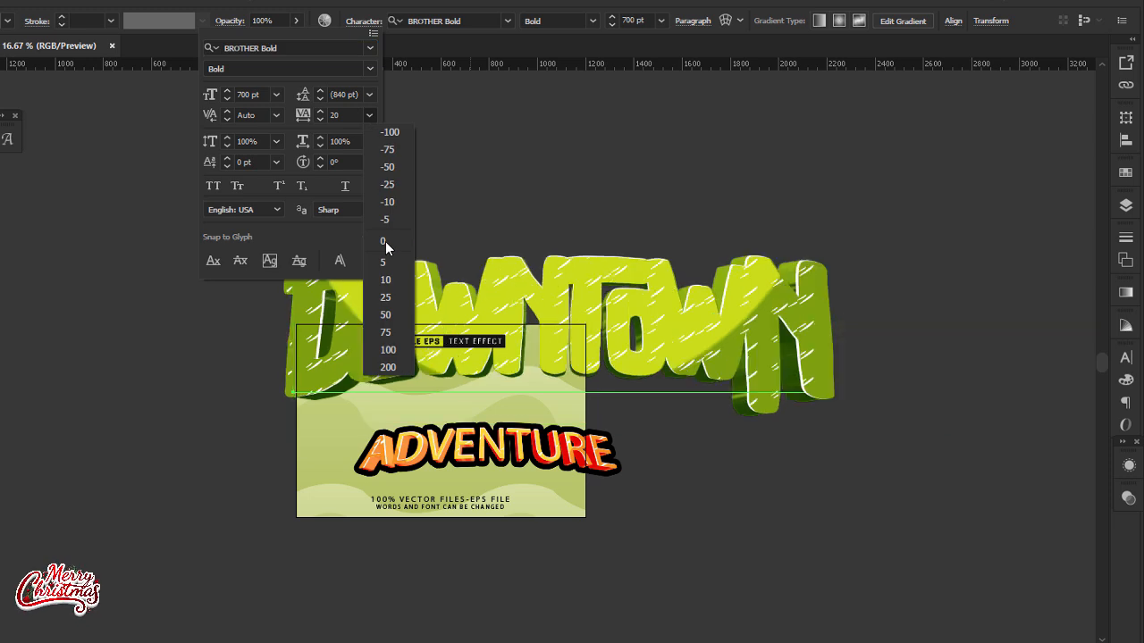
key("Escape")
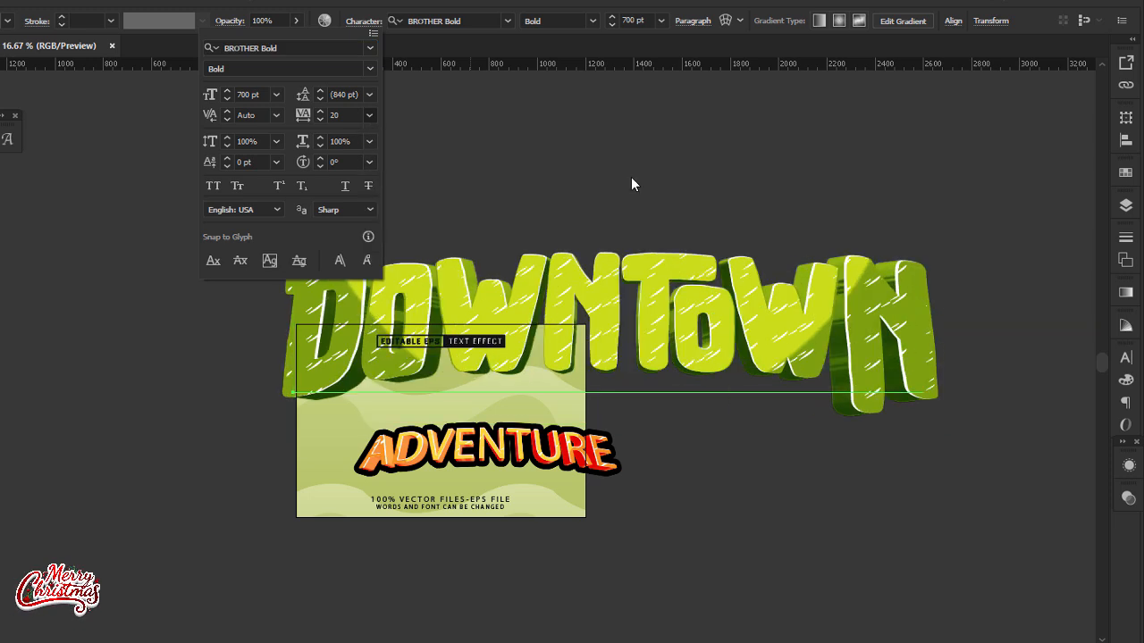
left_click(370, 114)
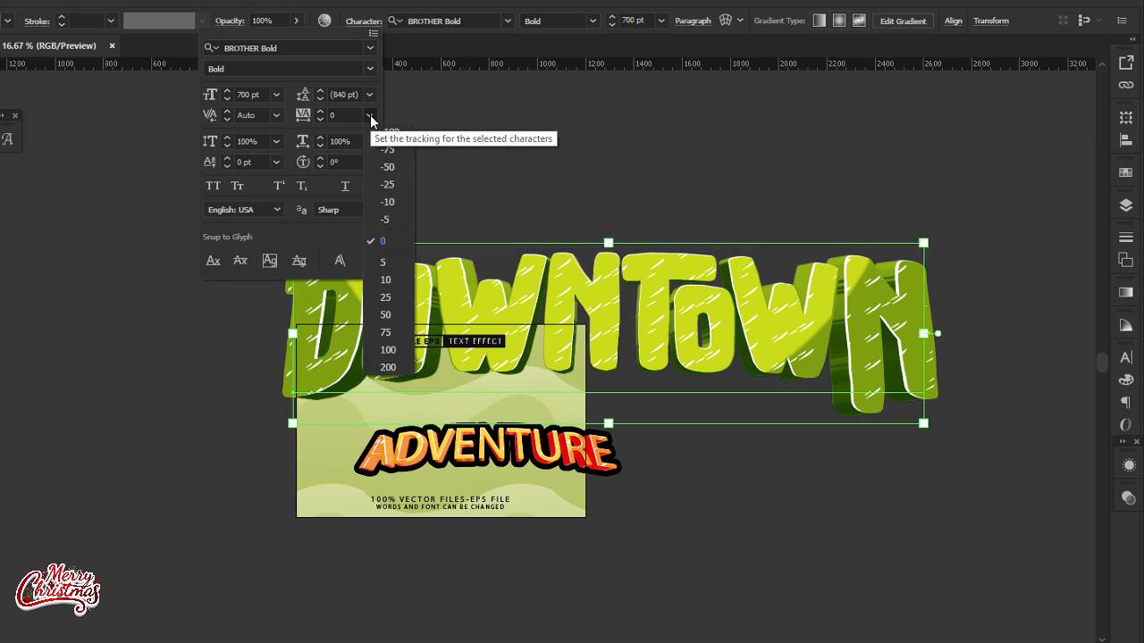
left_click(573, 114)
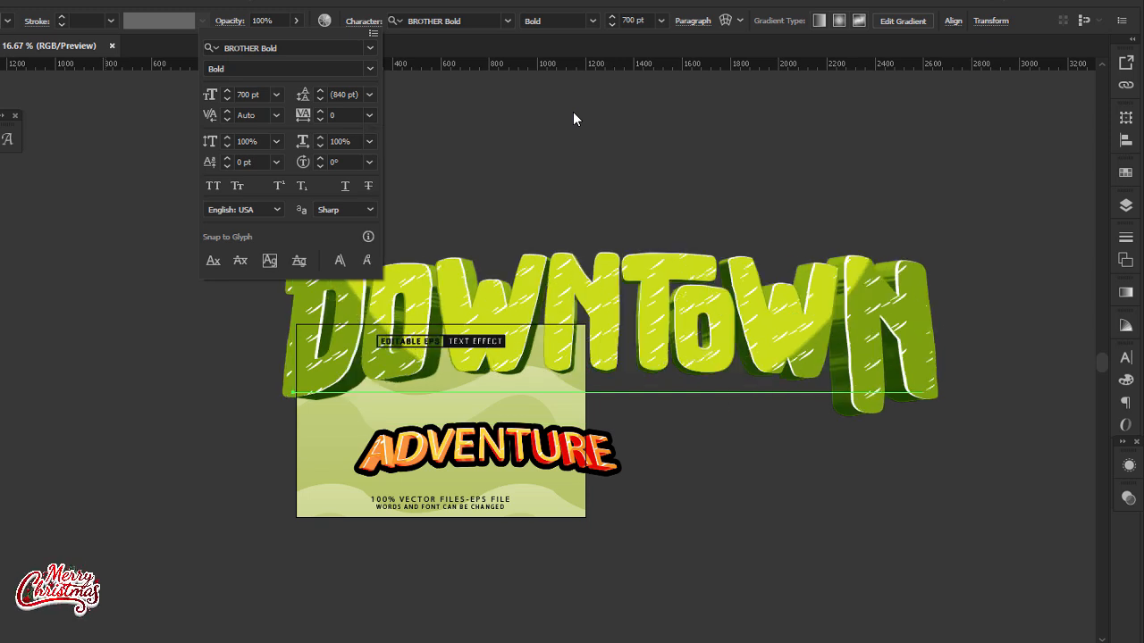
left_click(572, 112)
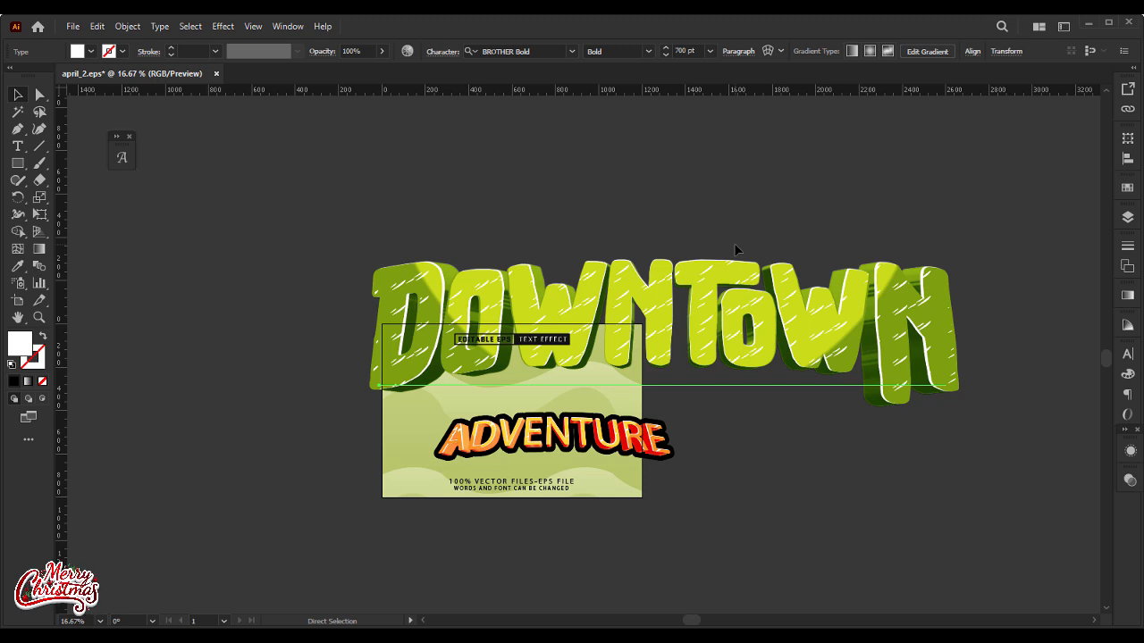
Step: Copy the DOWNToWN text, switch to the Untitled-1 flyer in Photoshop and paste it as a Smart Object
key("Delete")
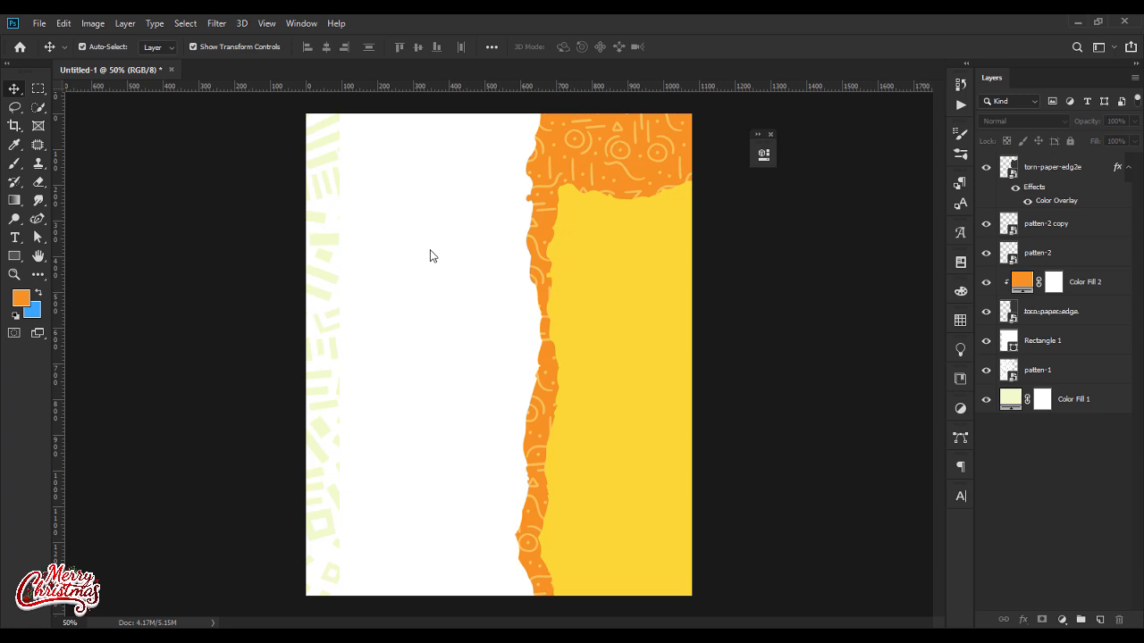
key("ctrl+v")
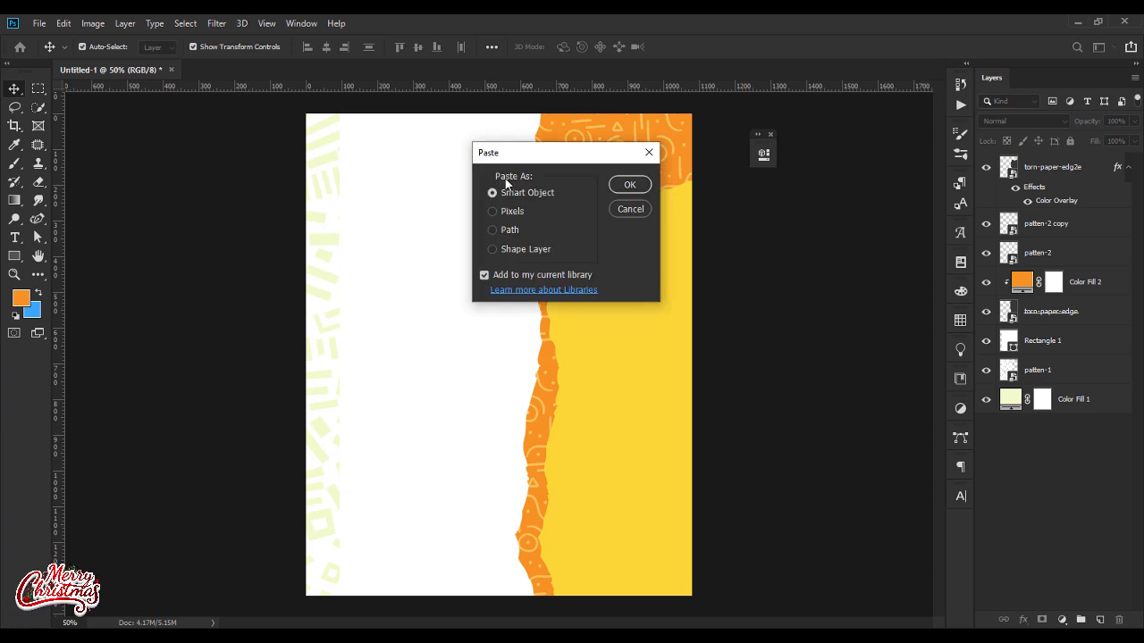
left_click(629, 184)
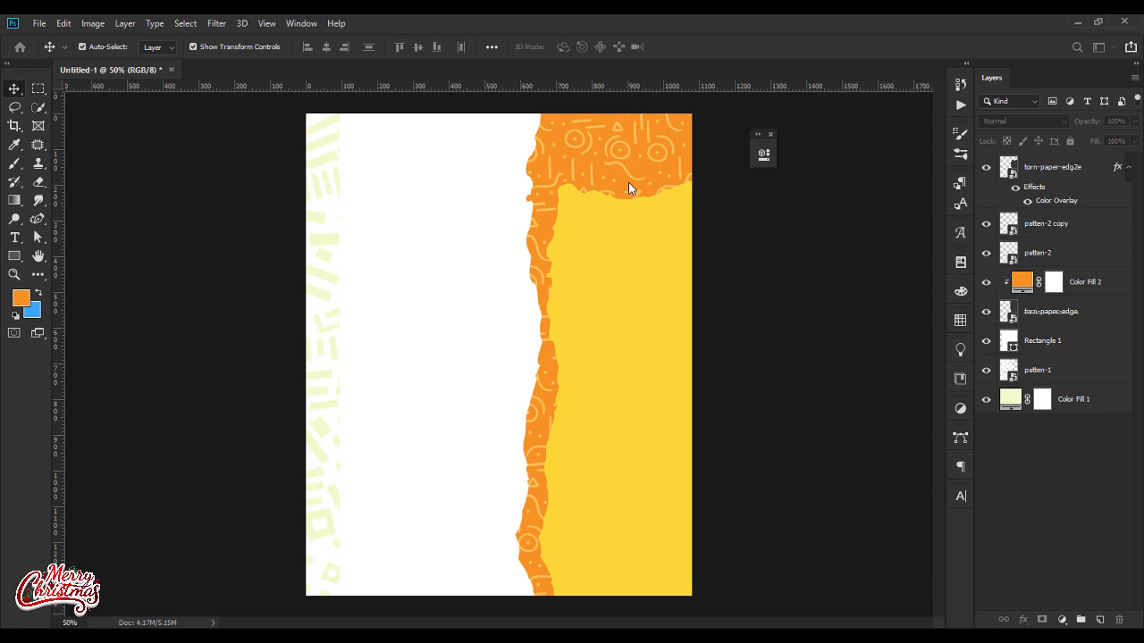
key("ctrl+v")
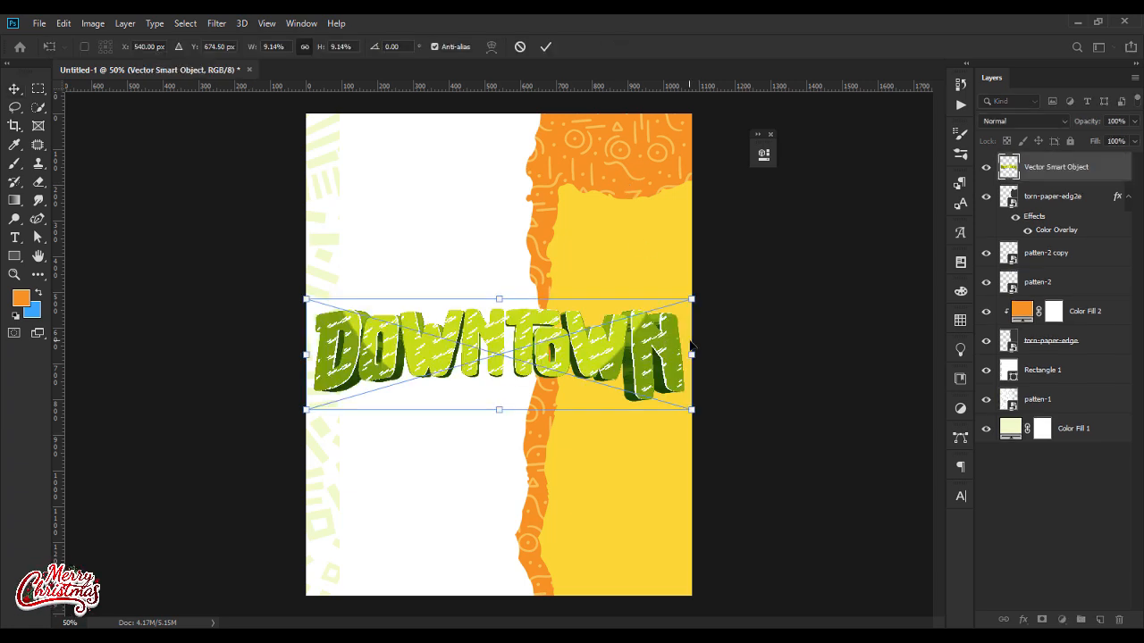
Step: Scale the pasted title to about 335 px wide on the upper white area, stop the Libraries upload, collapse Libraries and deselect
left_click_drag(691, 356, 434, 233)
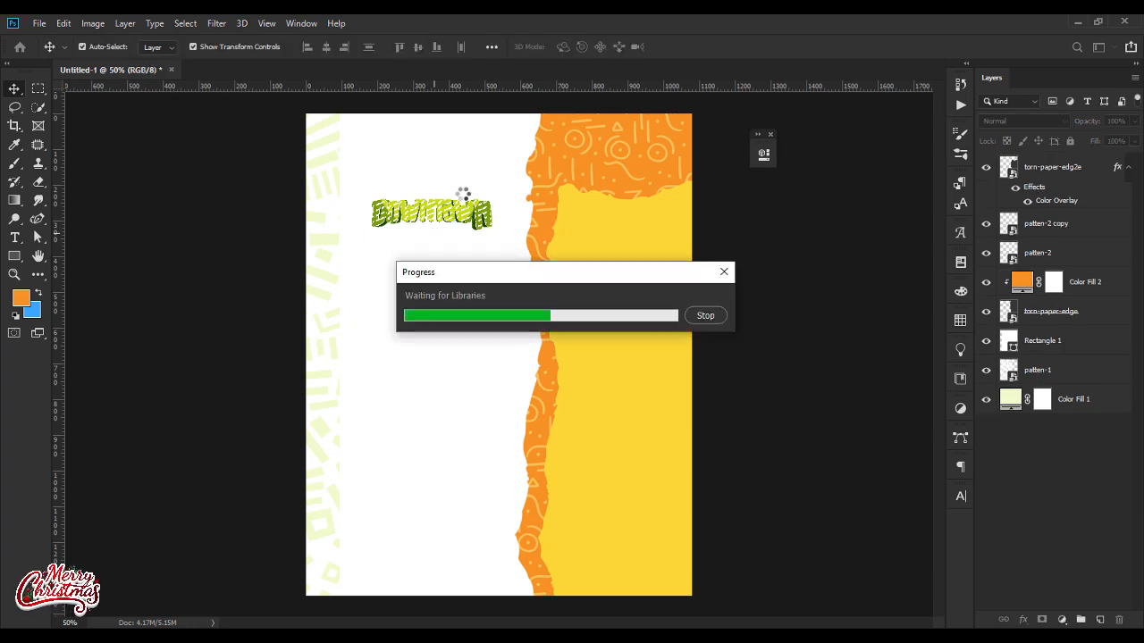
left_click(702, 318)
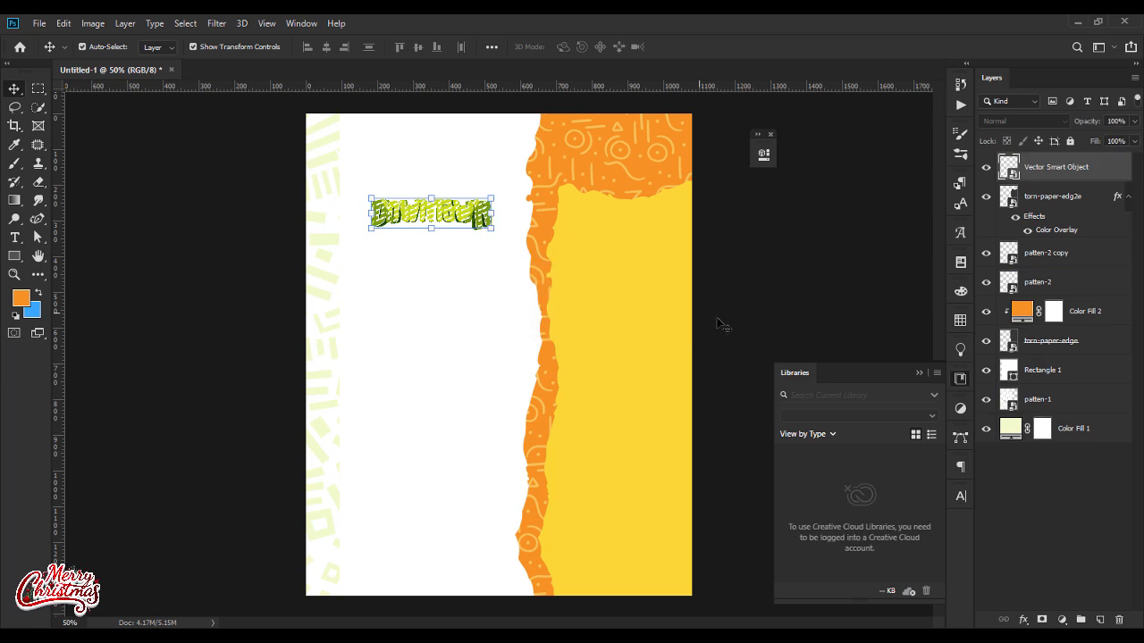
left_click(920, 375)
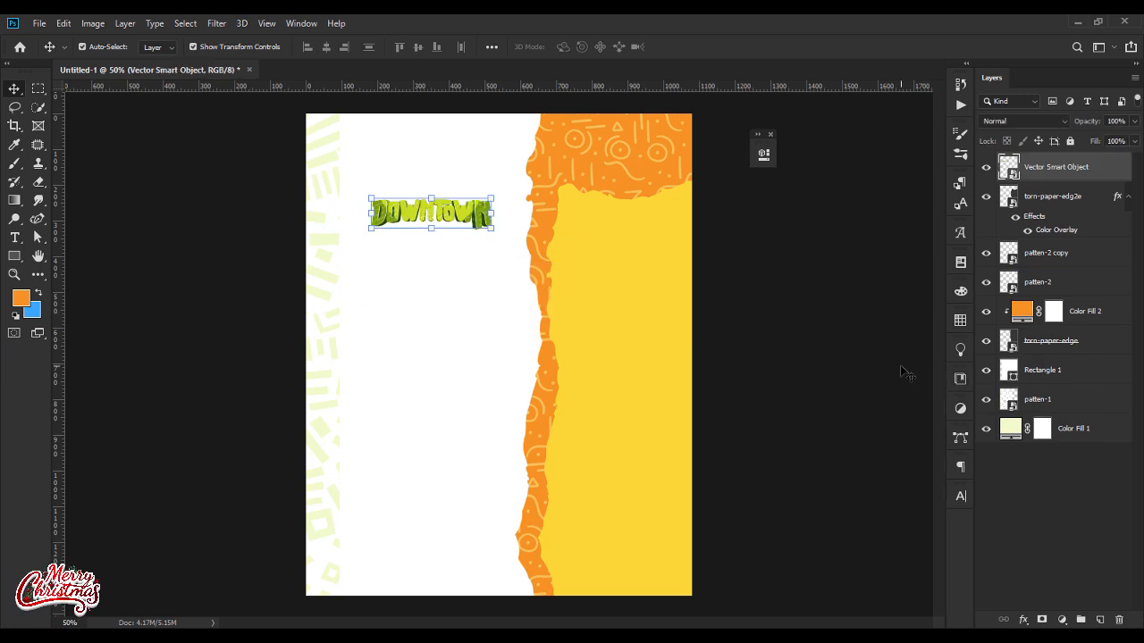
left_click(824, 340)
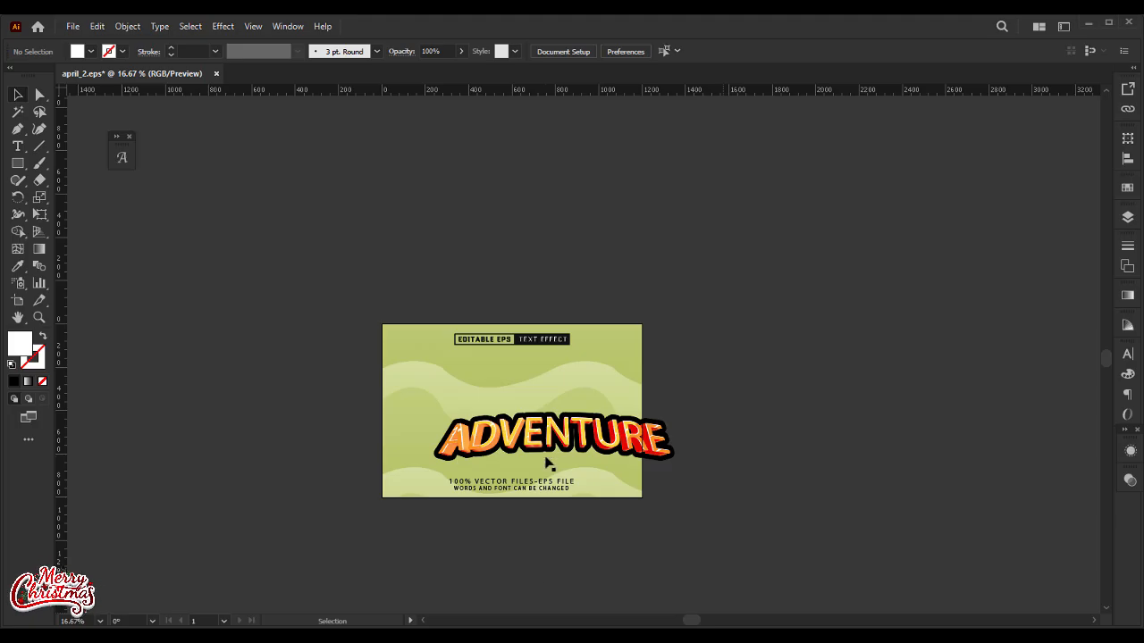
Step: Switch to the april_2.eps text effect in Illustrator and replace the ADVENTURE text with FEST
left_click(550, 449)
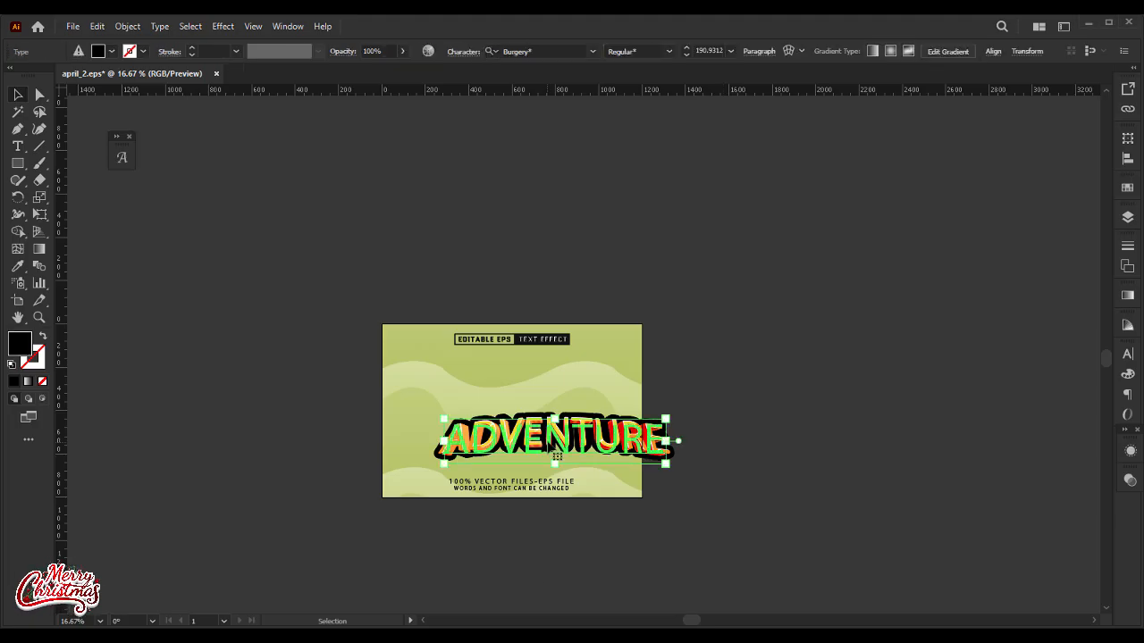
double_click(552, 449)
key("ctrl+a")
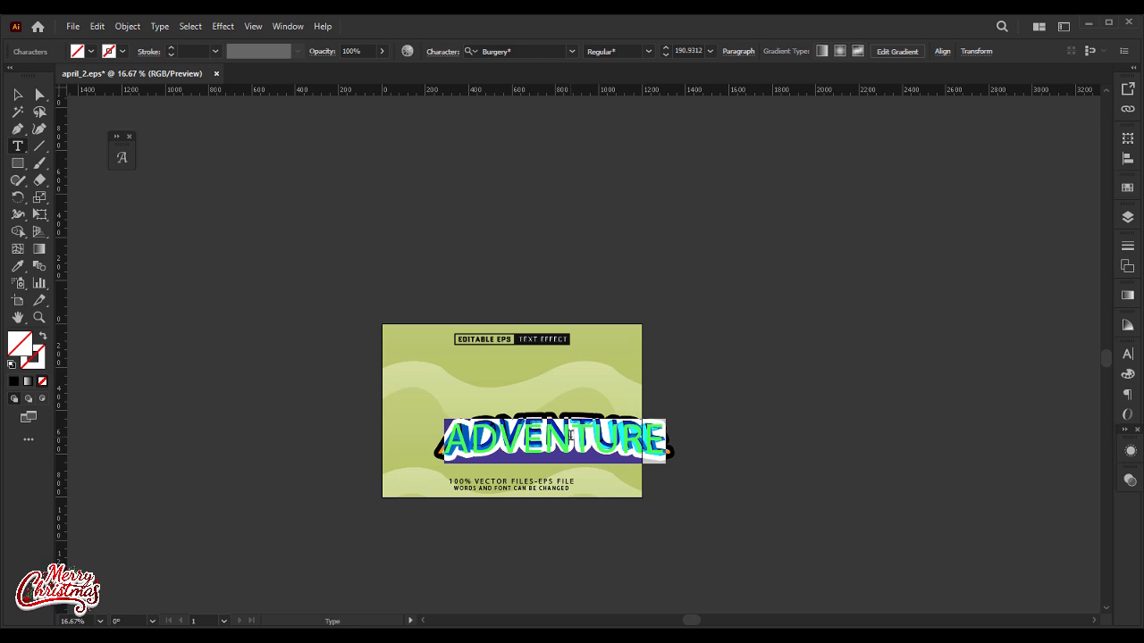
type("FEST")
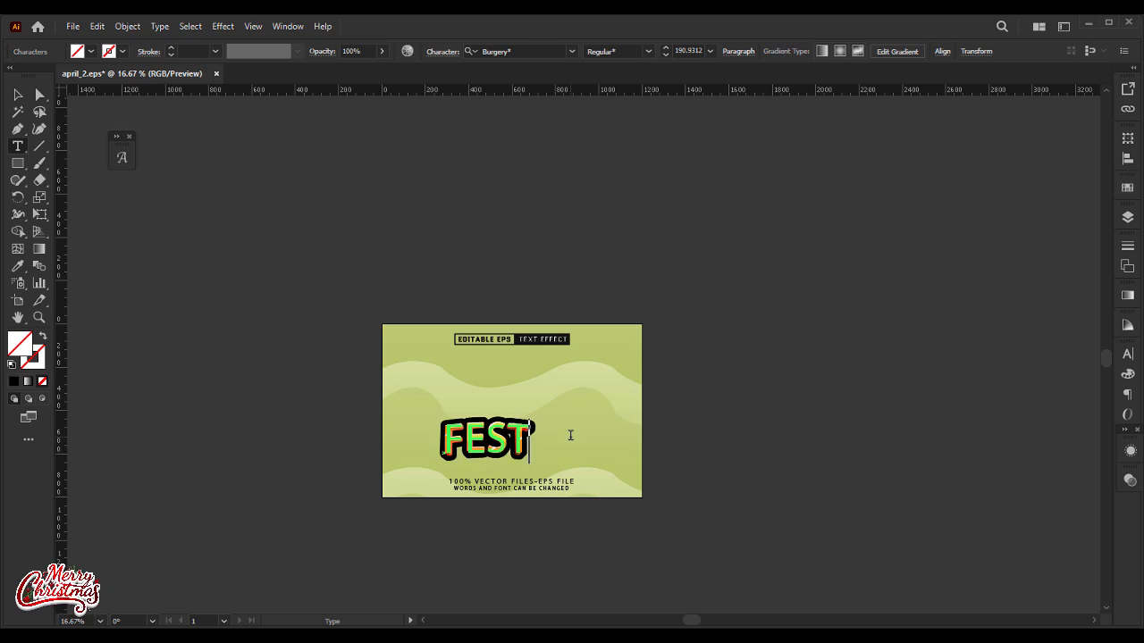
key("Escape")
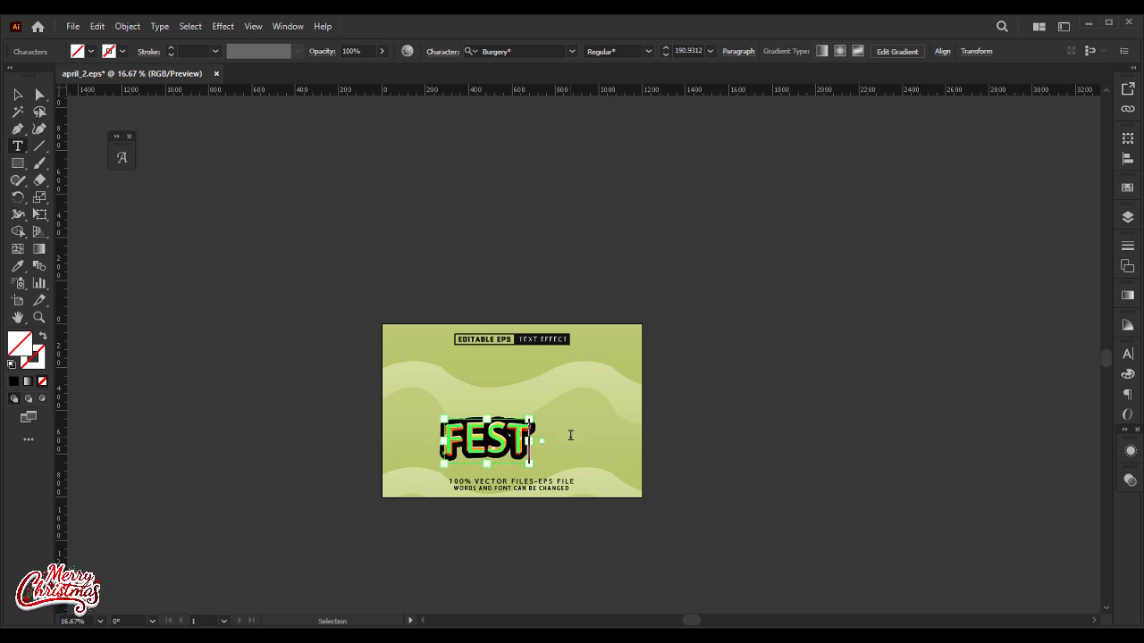
left_click(18, 96)
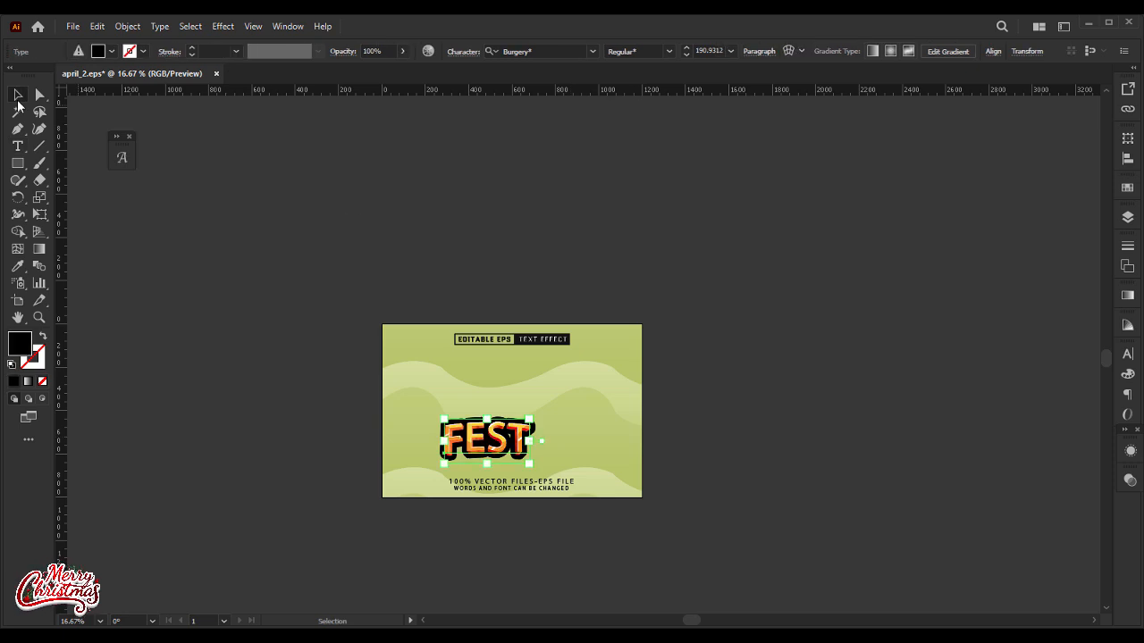
Step: Set the FEST text's font size to 700 pt
left_click(720, 51)
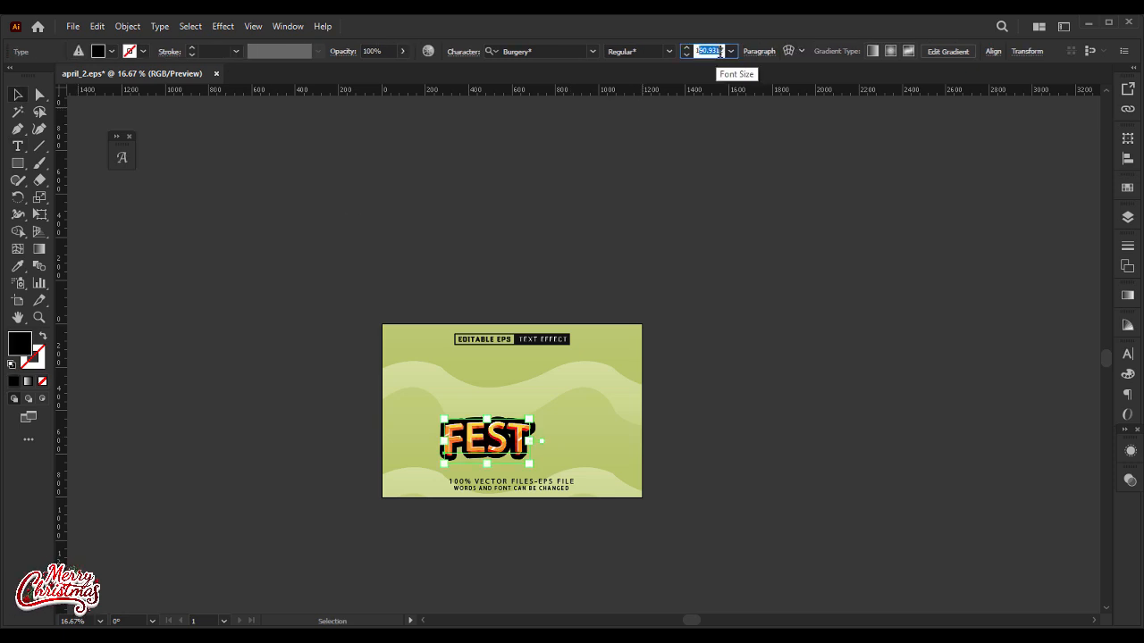
left_click_drag(721, 53, 720, 53)
type("1")
key("Return")
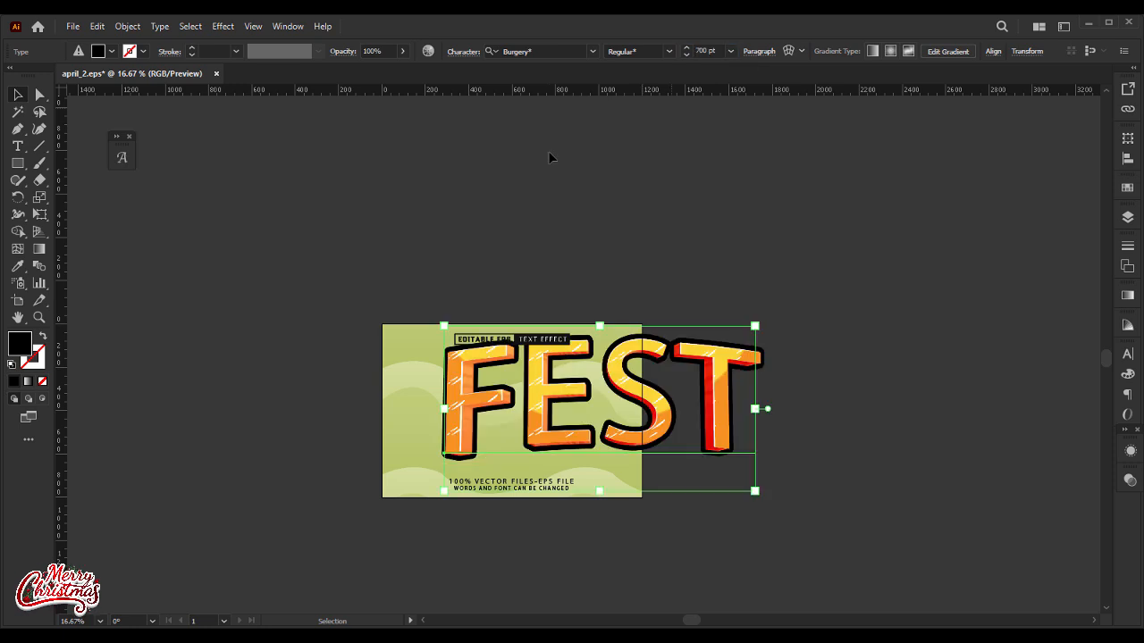
Step: Change the FEST text's font to BROTHER Bold and move it up over the artboard's upper edge
left_click(553, 51)
type("Br")
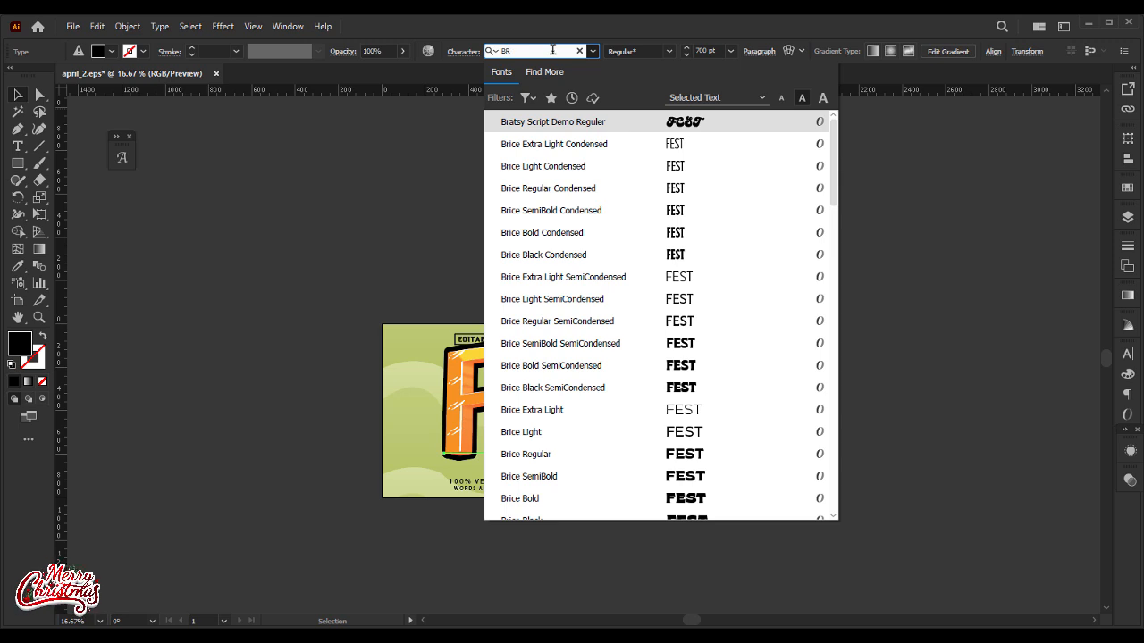
type("o")
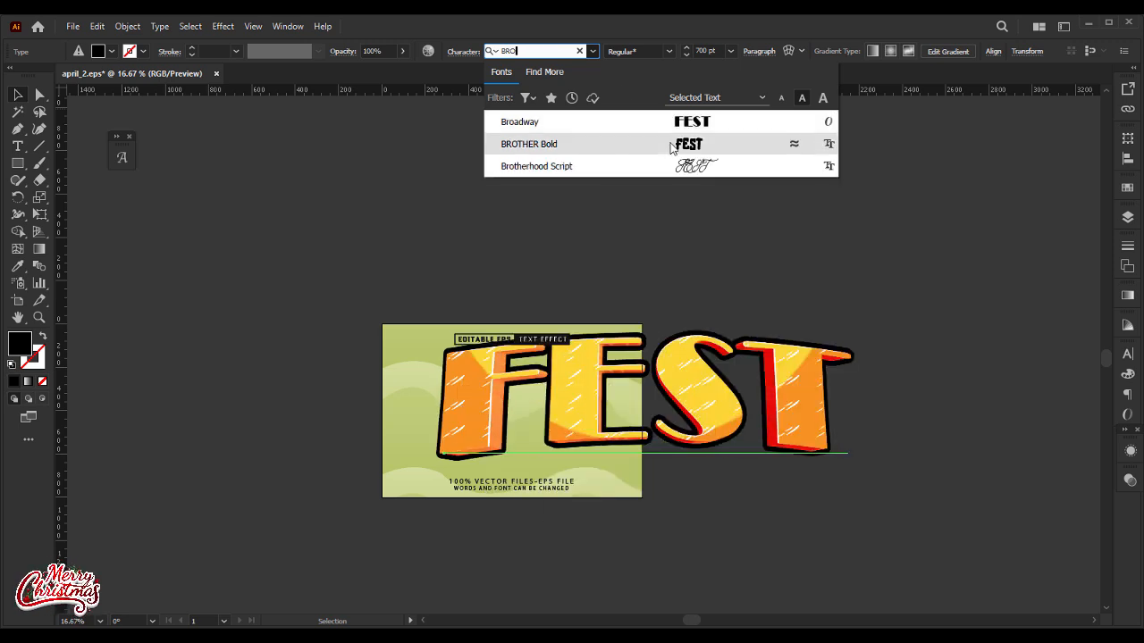
left_click(670, 145)
left_click(688, 348)
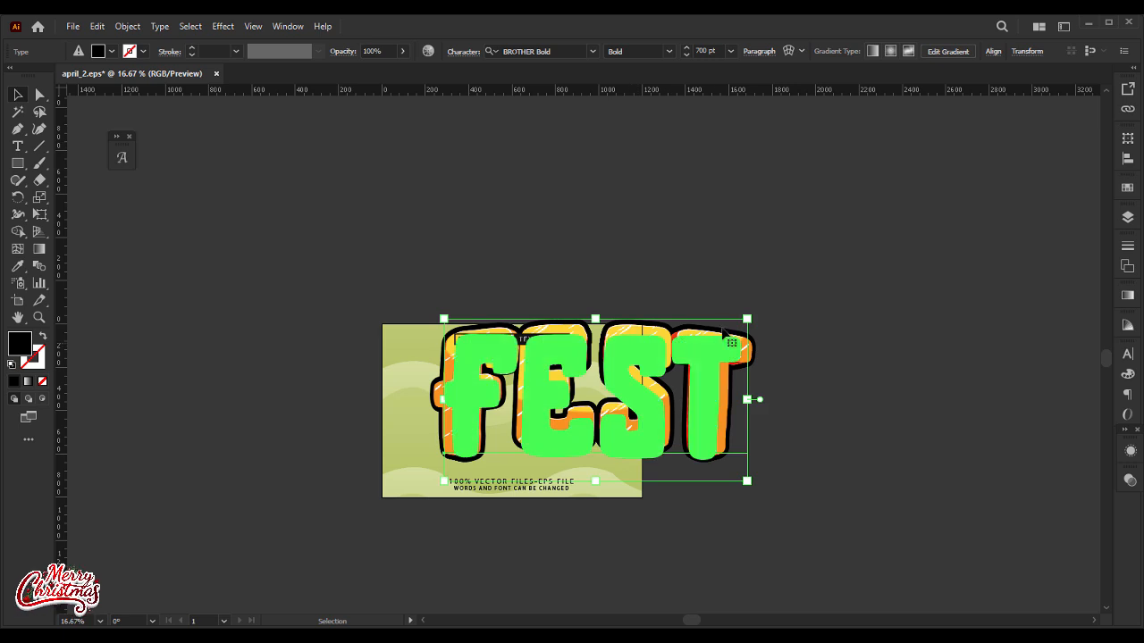
left_click_drag(687, 348, 602, 254)
Step: Try retyping the middle letters ES of the FEST text in their smaller letterforms
double_click(421, 285)
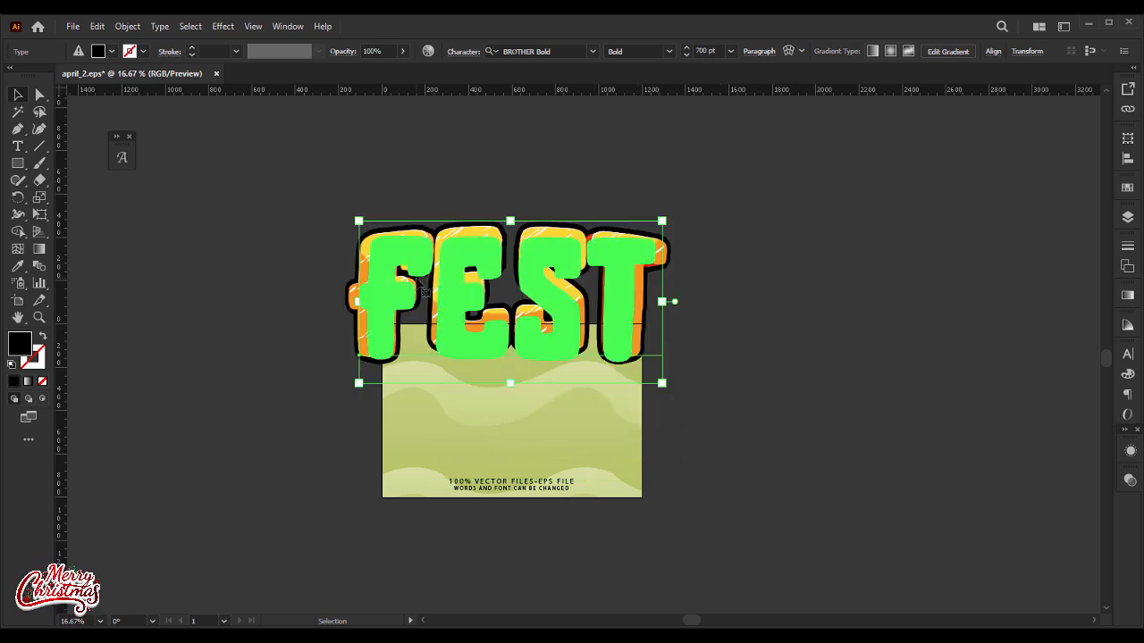
left_click_drag(445, 271, 568, 271)
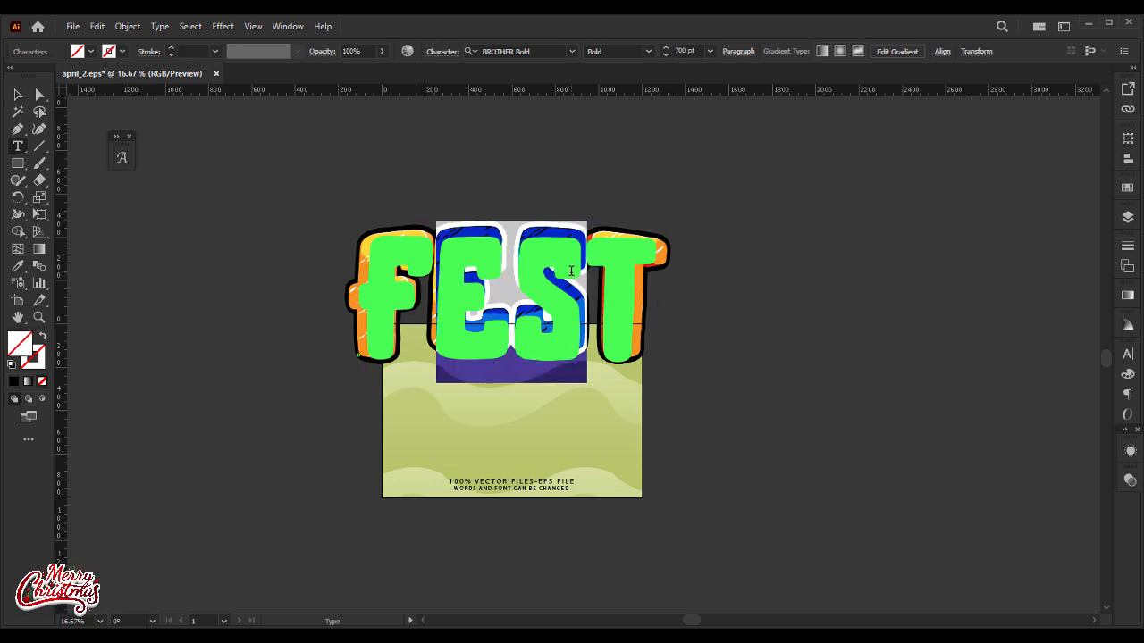
type("ES")
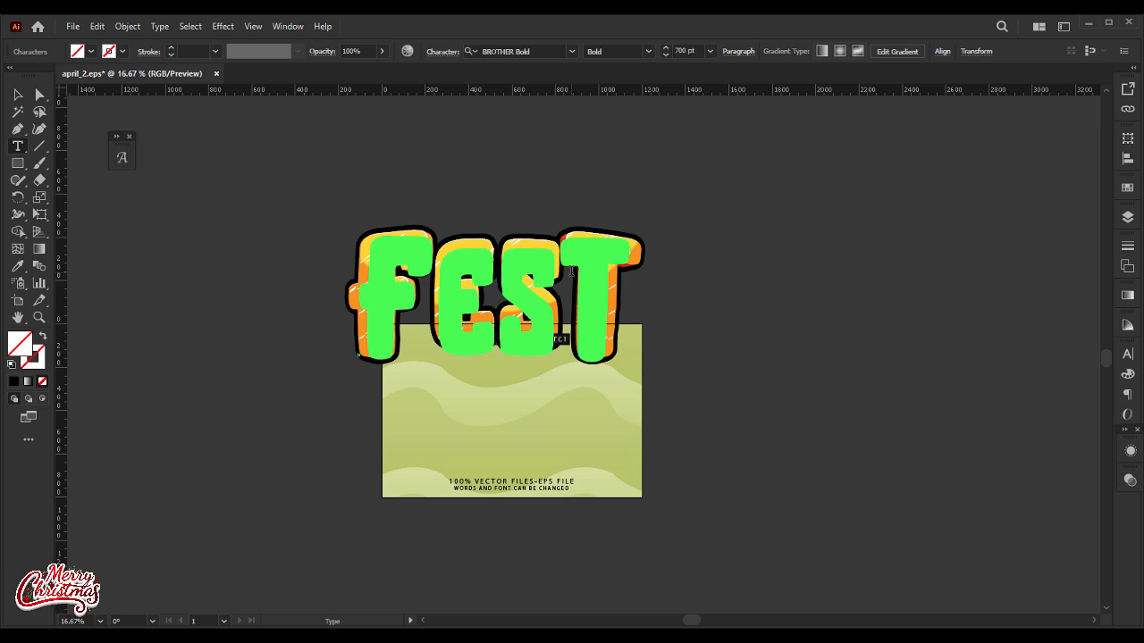
key("Escape")
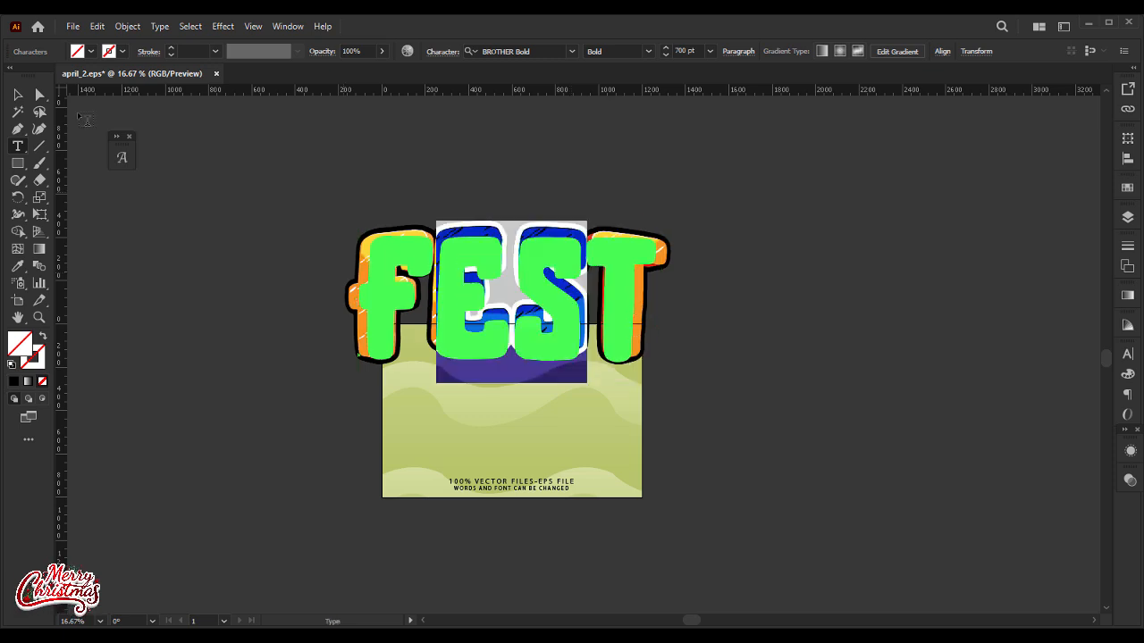
left_click(18, 95)
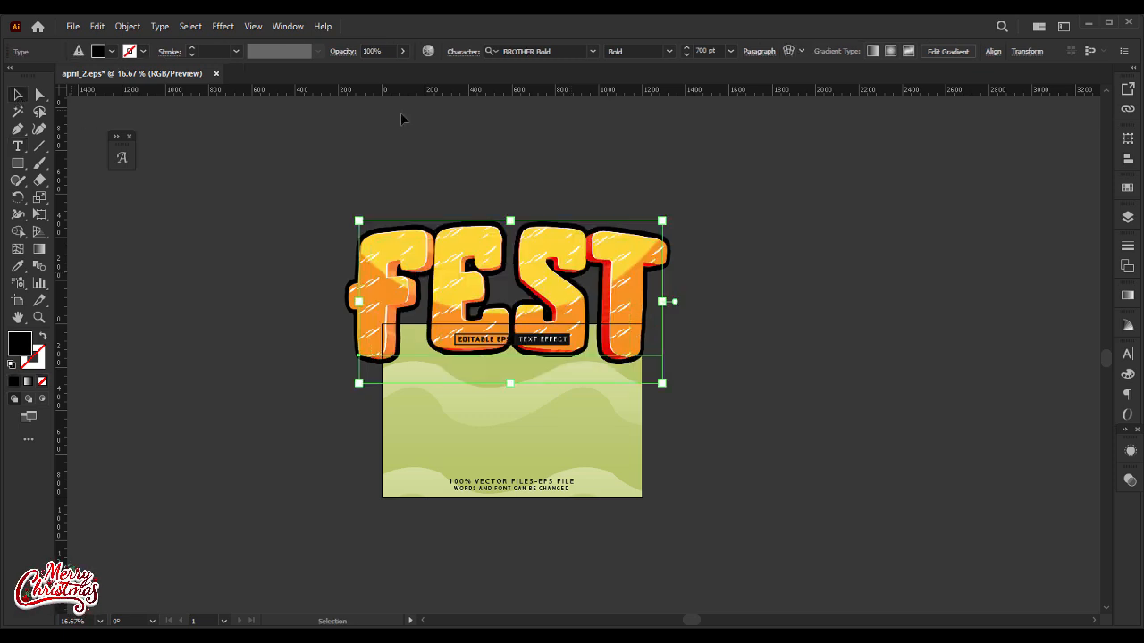
Step: Delete the lowest black fill from the FEST text's appearance to remove its thick outline
left_click(1131, 450)
left_click(1041, 513)
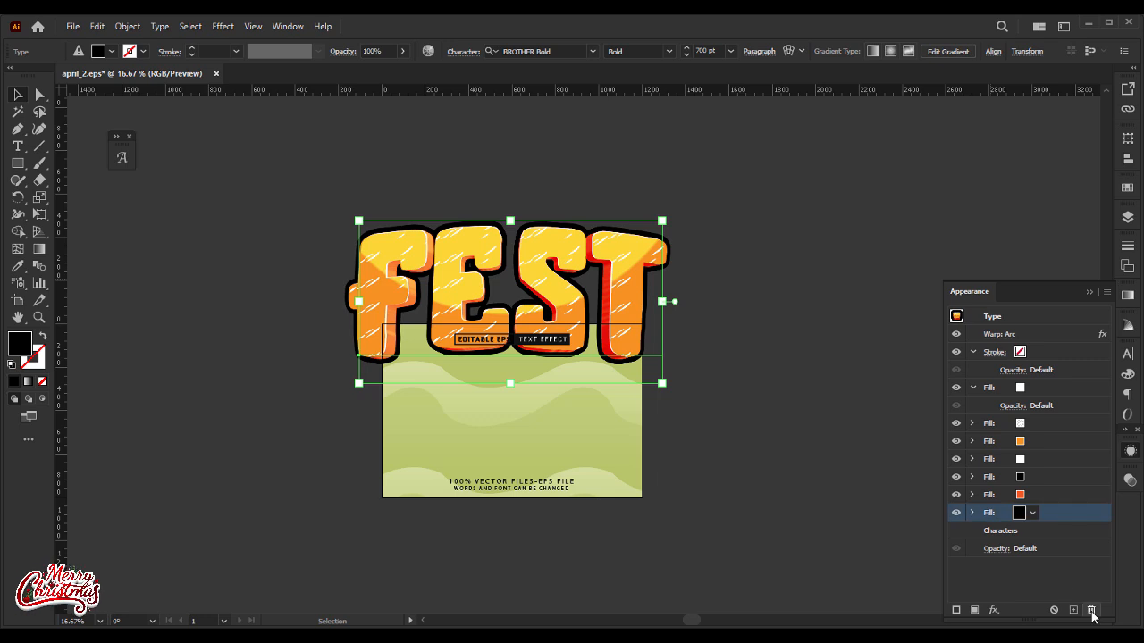
left_click(1091, 609)
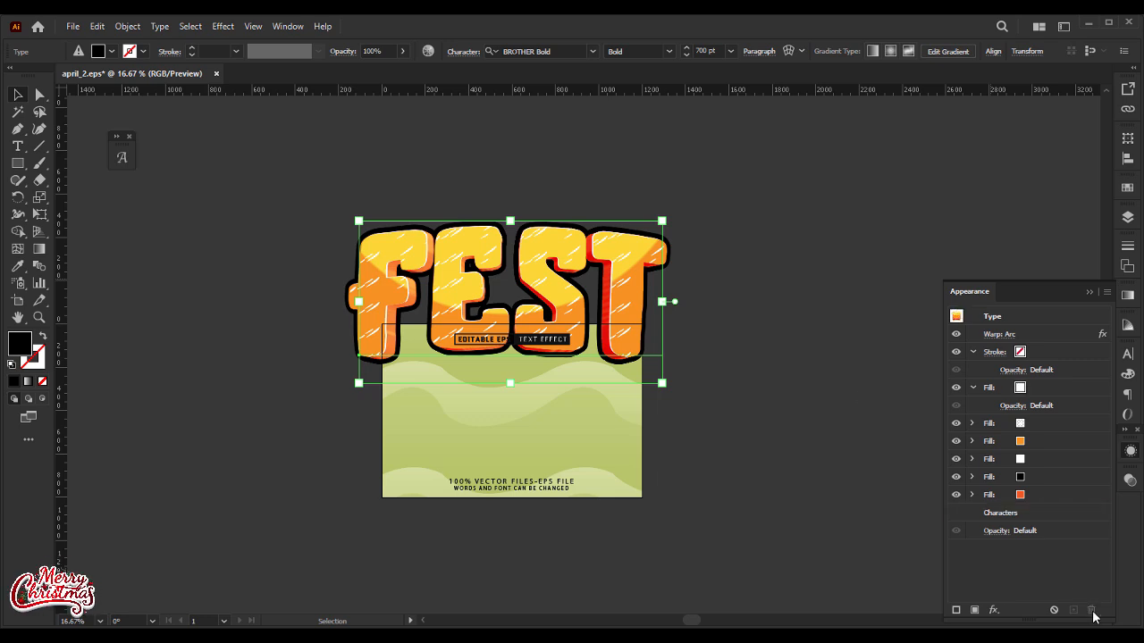
Step: Set the FEST text's character tracking to 0 and close the character options
left_click(798, 302)
left_click(601, 266)
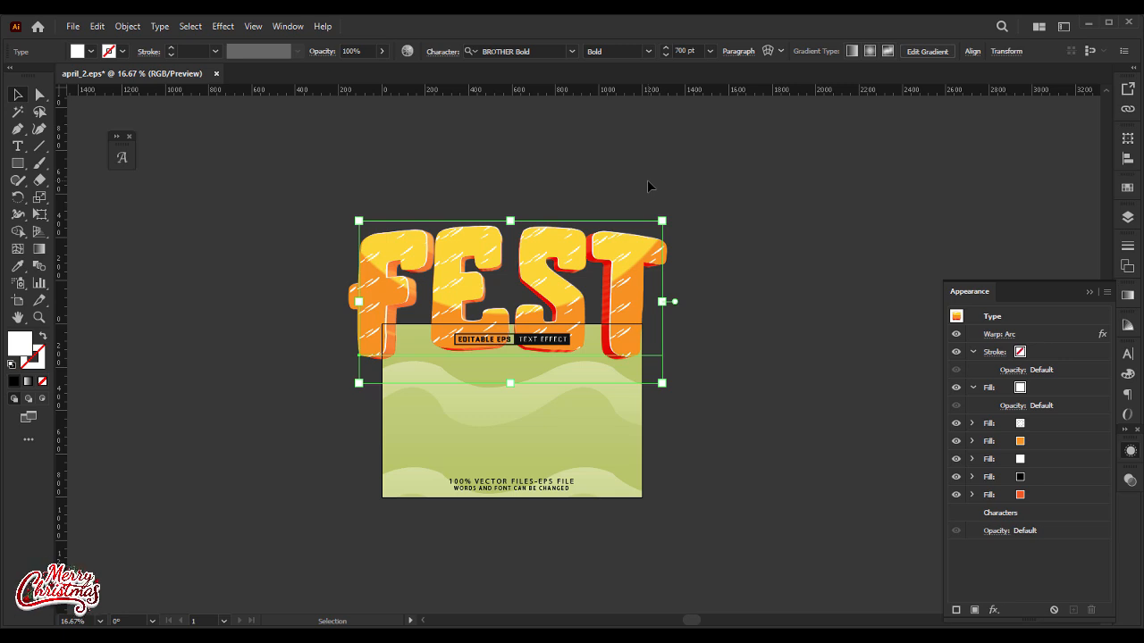
left_click(442, 51)
left_click(448, 136)
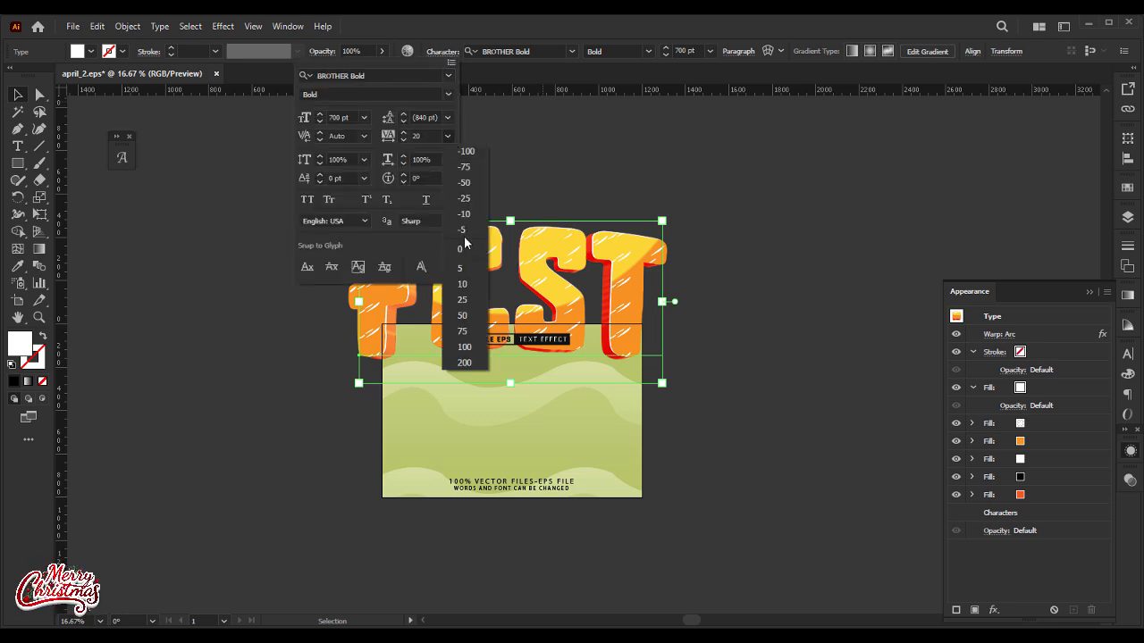
key("Escape")
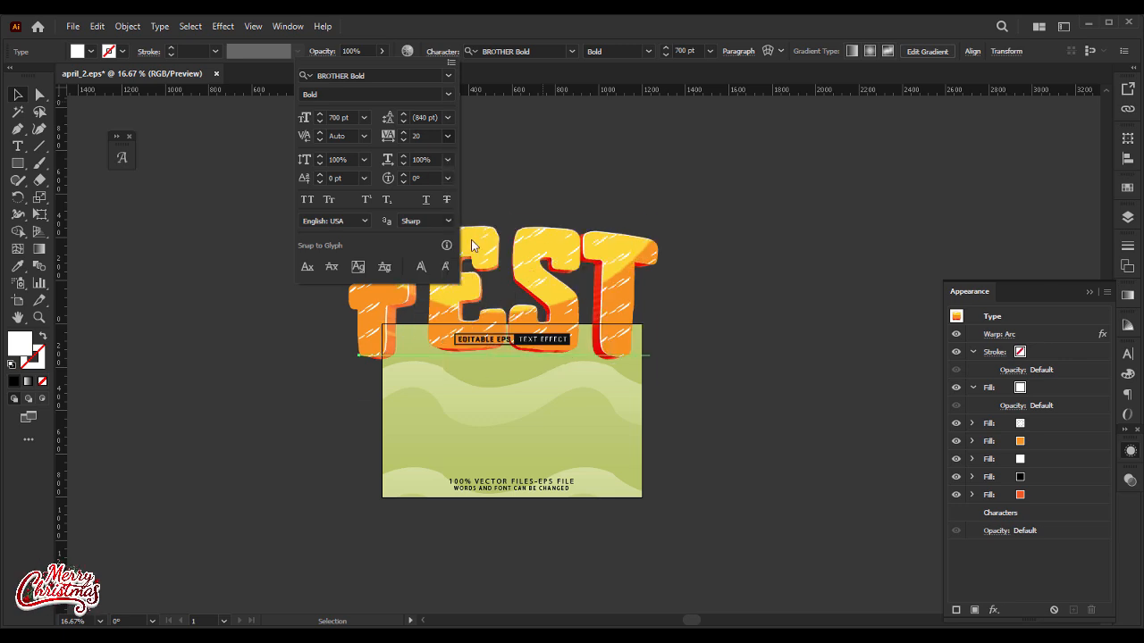
left_click(586, 180)
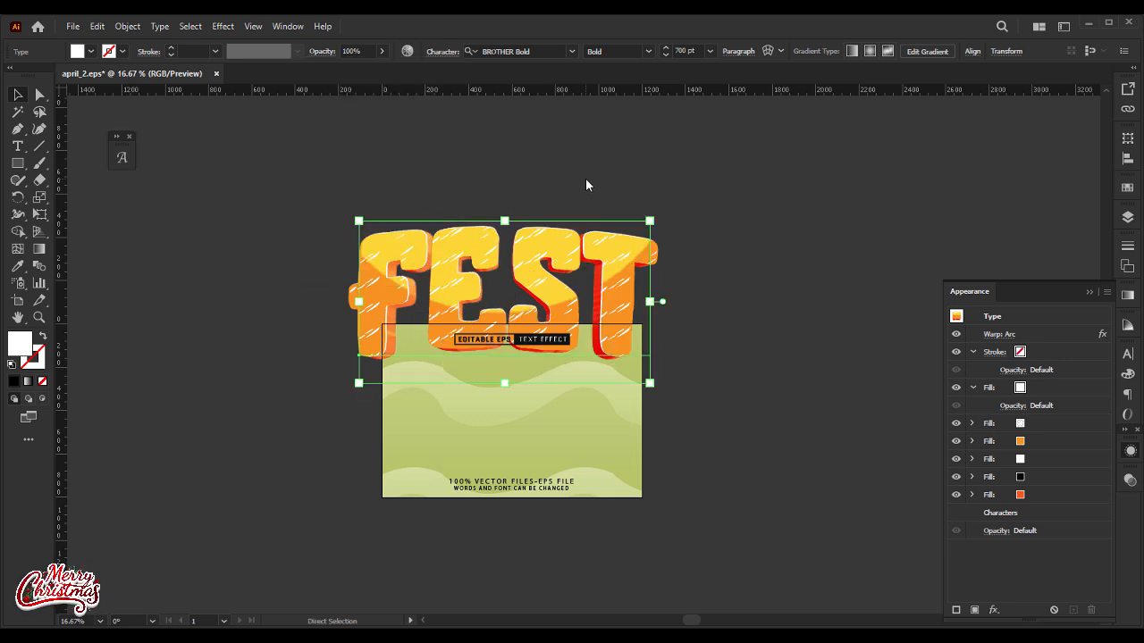
Step: Copy the FEST text, switch to the Untitled-1 flyer in Photoshop and paste it as a Smart Object
key("Delete")
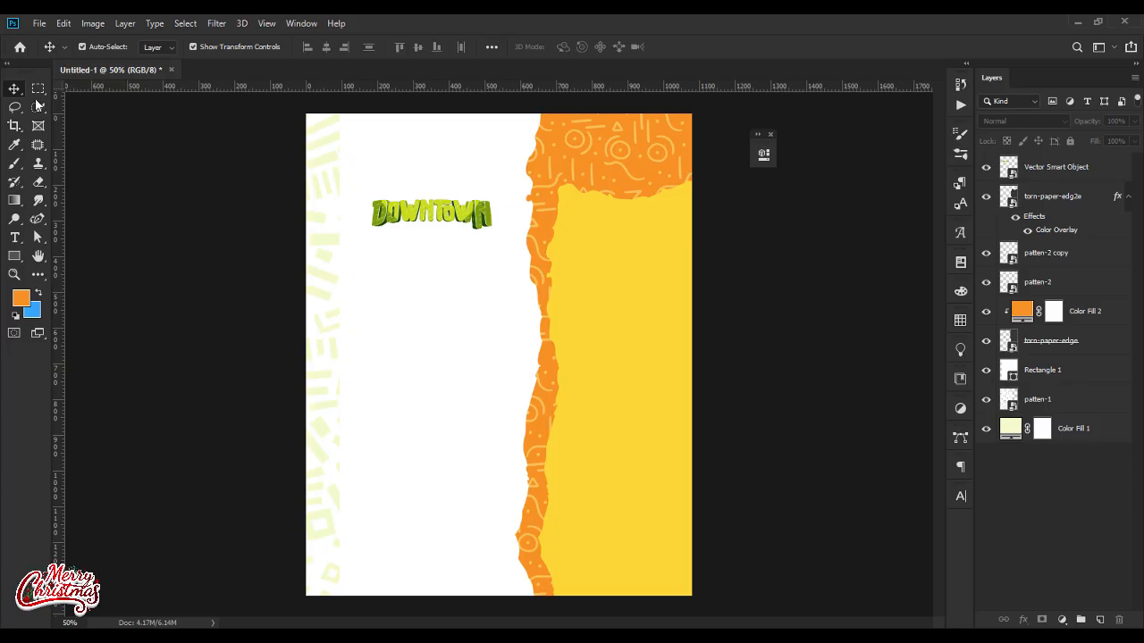
left_click(63, 23)
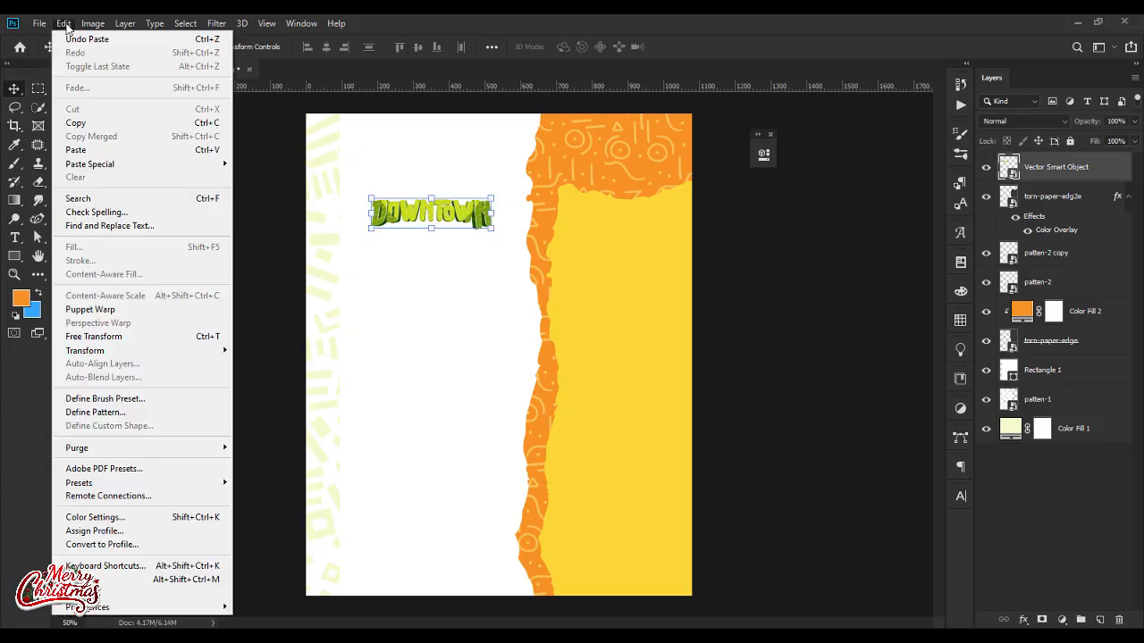
left_click(79, 150)
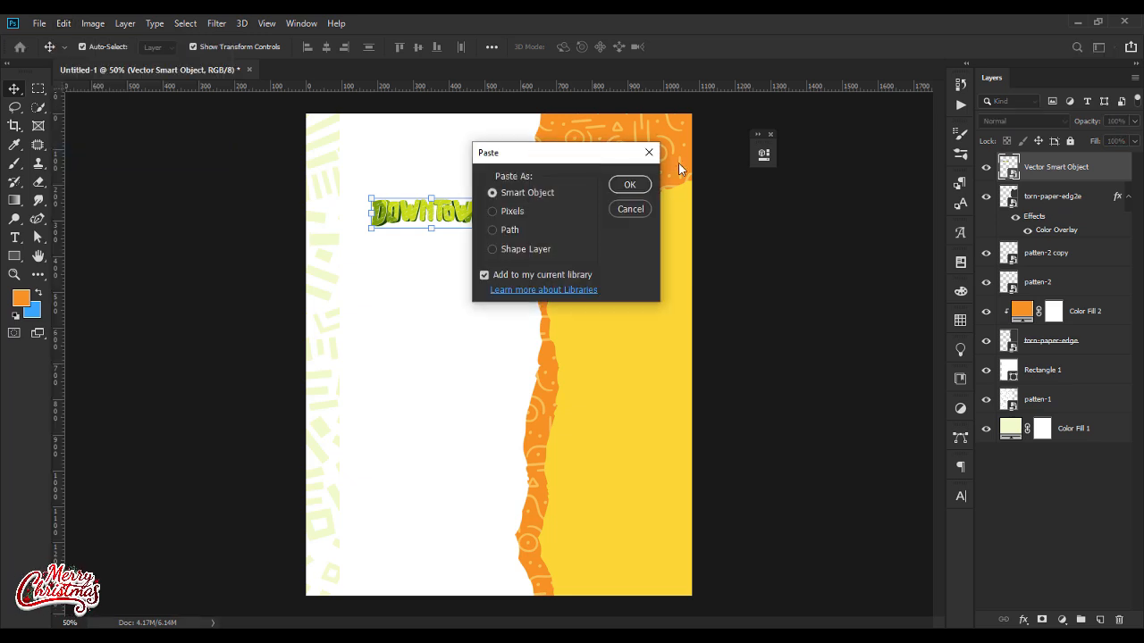
left_click(629, 189)
Step: Scale the pasted FEST title to about 385 px wide and place it directly below DOWNToWN
left_click_drag(690, 360, 492, 229)
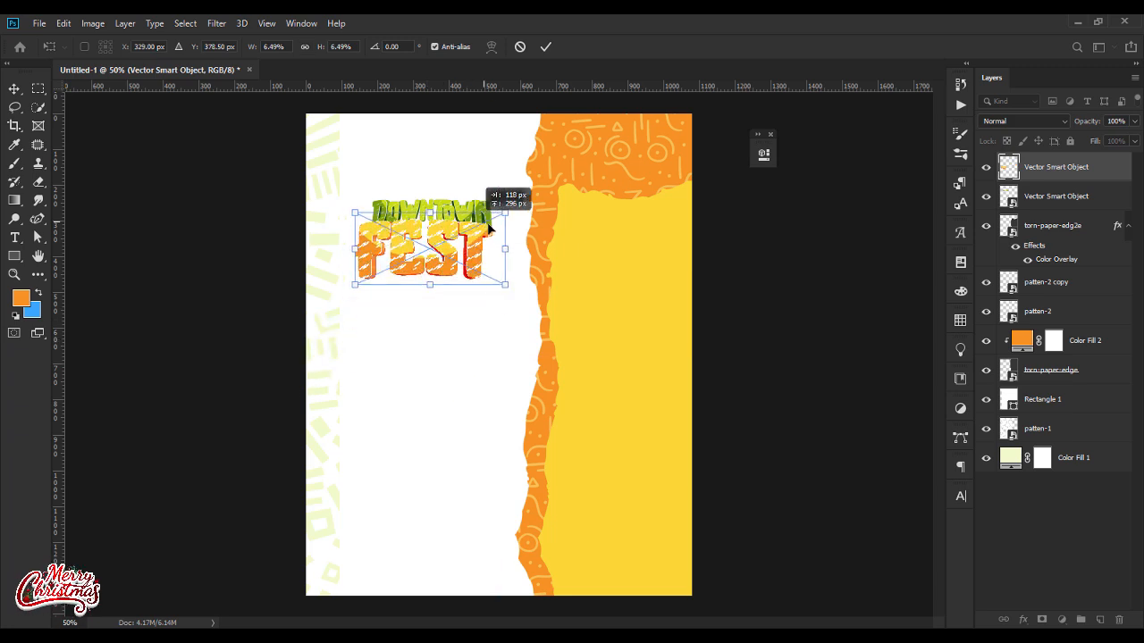
key("Return")
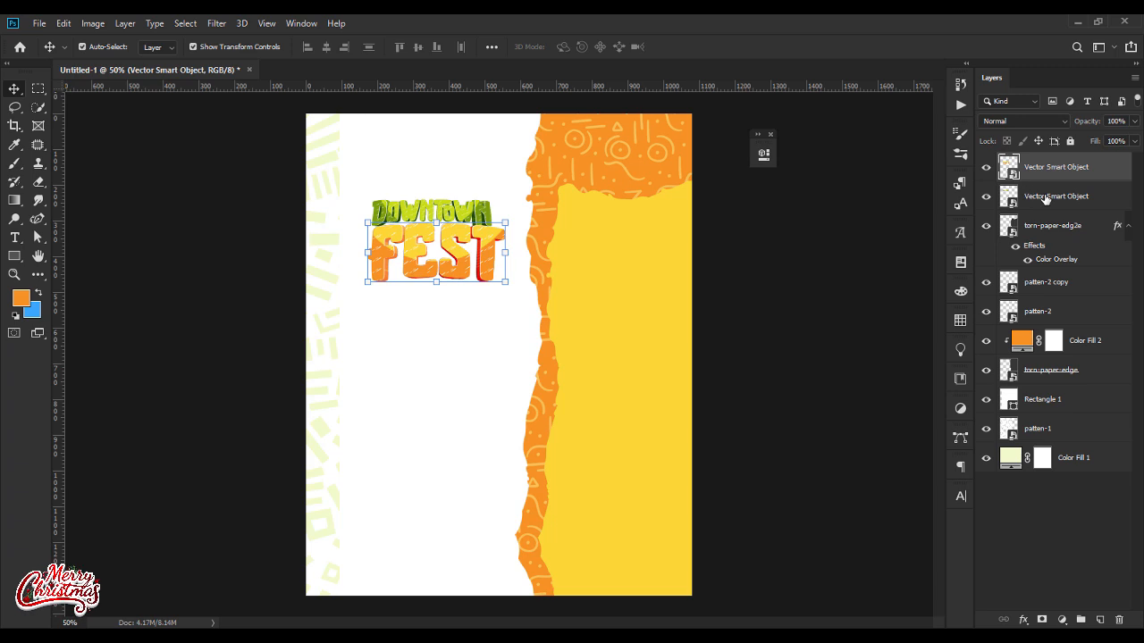
Step: Align the DOWNToWN and FEST titles by their horizontal centers and deselect them
left_click(1045, 198, "shift")
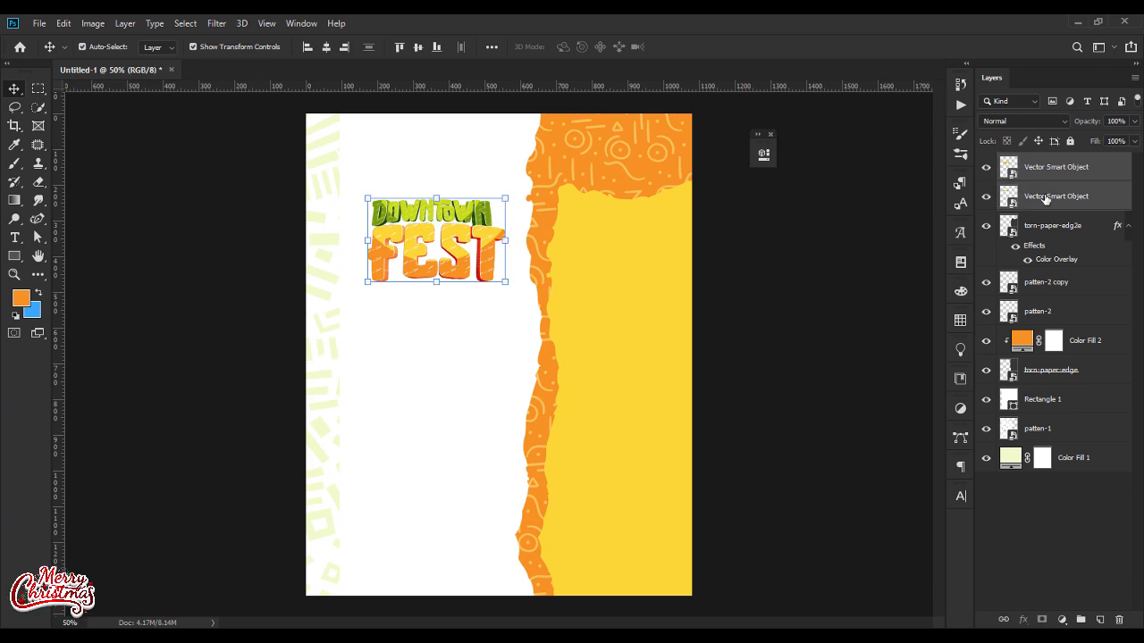
left_click(417, 47)
key("ctrl+z")
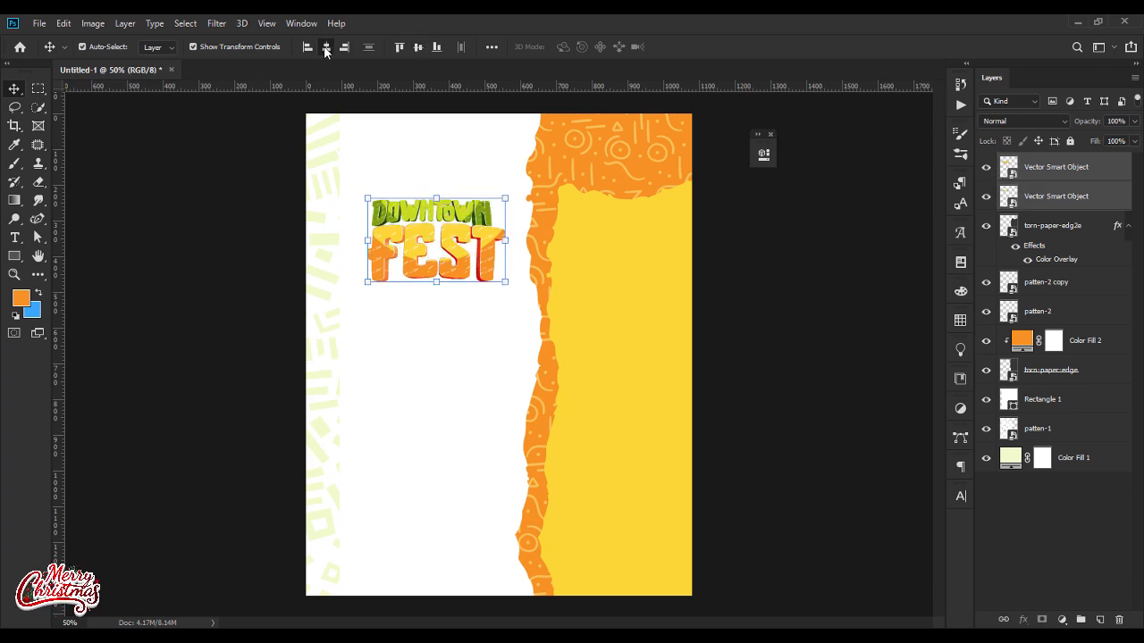
left_click(326, 46)
left_click(770, 310)
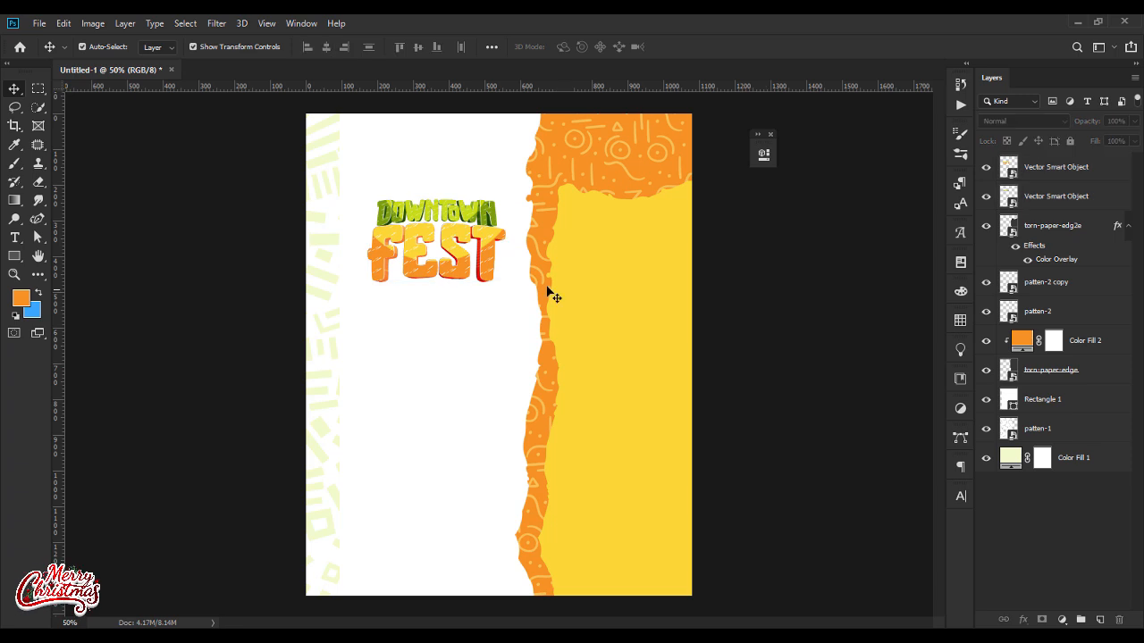
Step: Scale the FEST title down to about 355 px wide, keeping it centered under DOWNToWN
left_click(492, 273)
left_click_drag(436, 279, 437, 278)
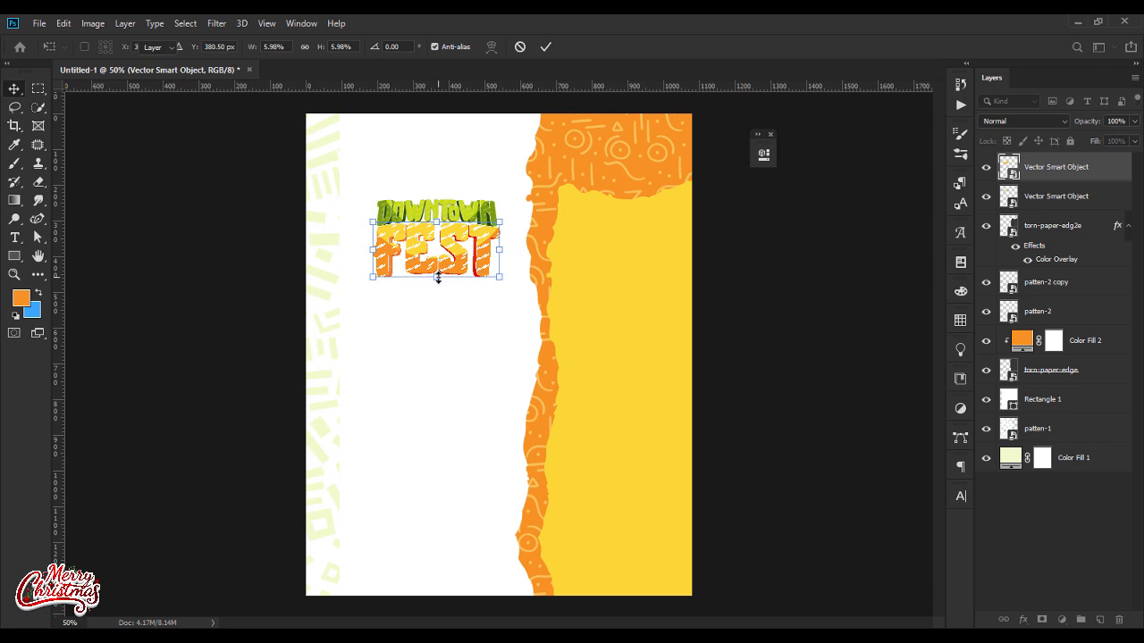
key("Return")
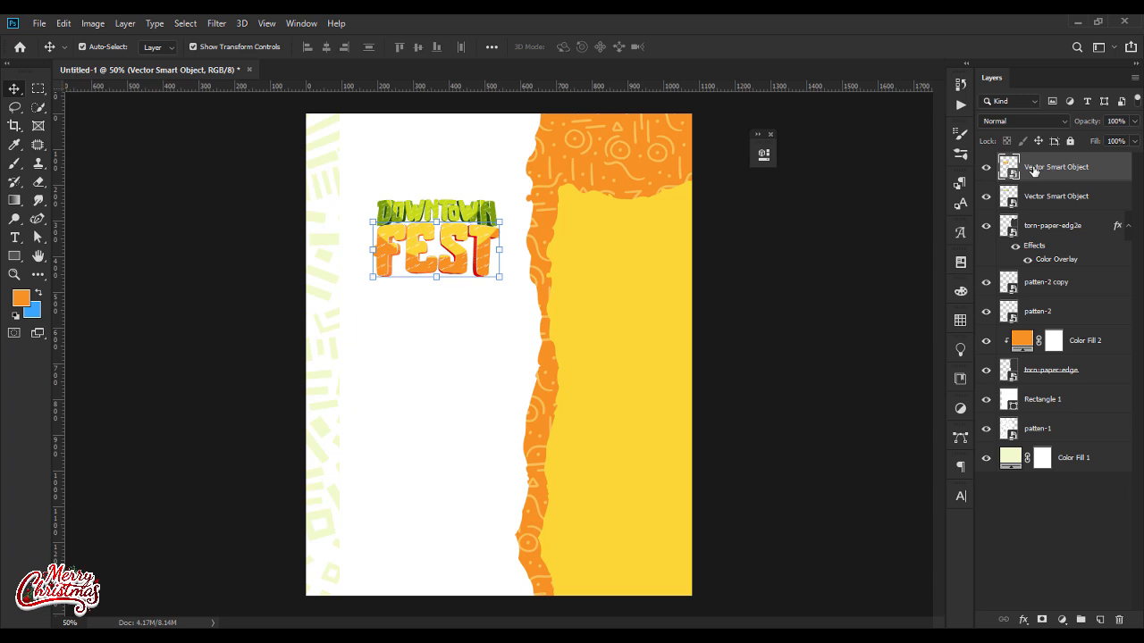
Step: Nudge the FEST title slightly upward and group it with the DOWNToWN layer
key("shift+Up")
key("ctrl+z")
key("Up")
key("Up")
left_click(1054, 197, "shift")
key("ctrl+g")
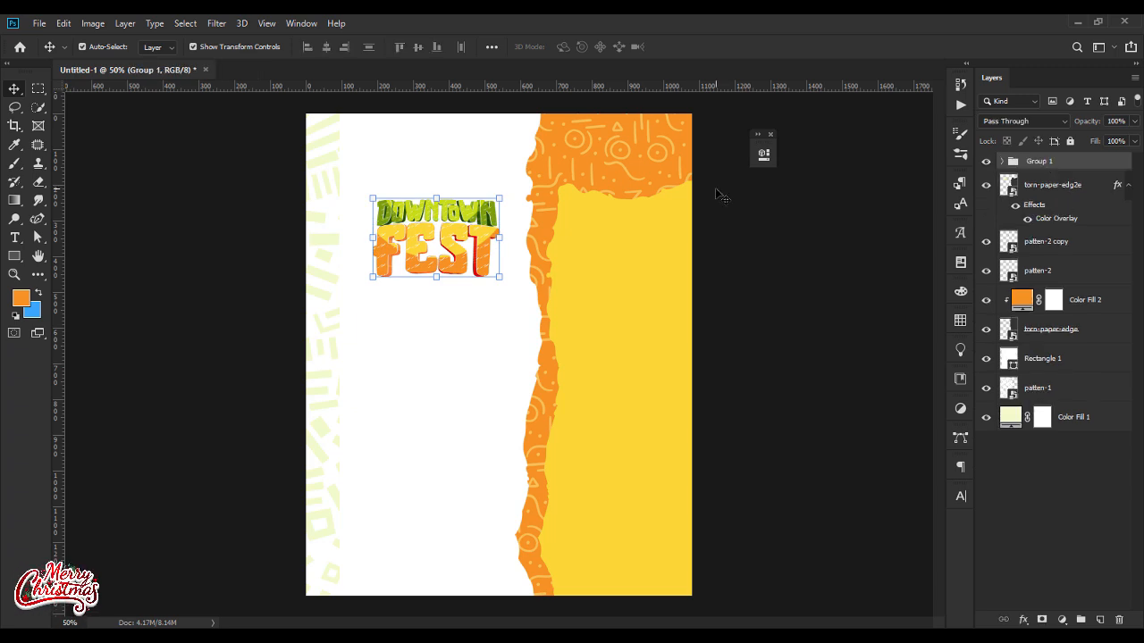
Step: Add a 13 px outside Stroke layer style in color 0c0000 to the title group
right_click(1070, 167)
key("Escape")
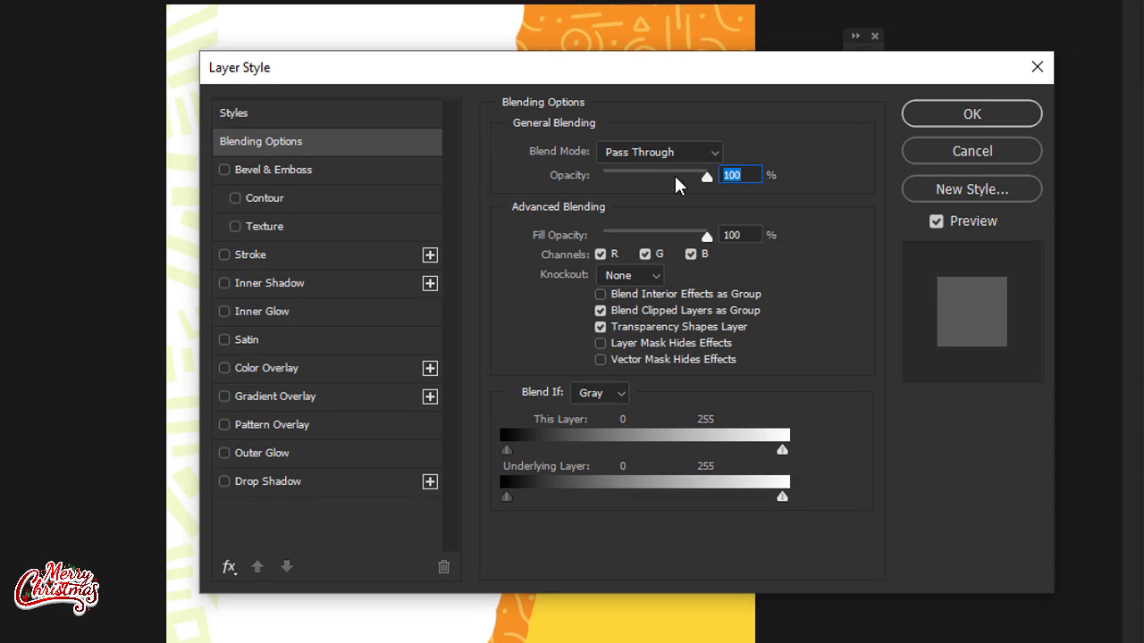
left_click(239, 257)
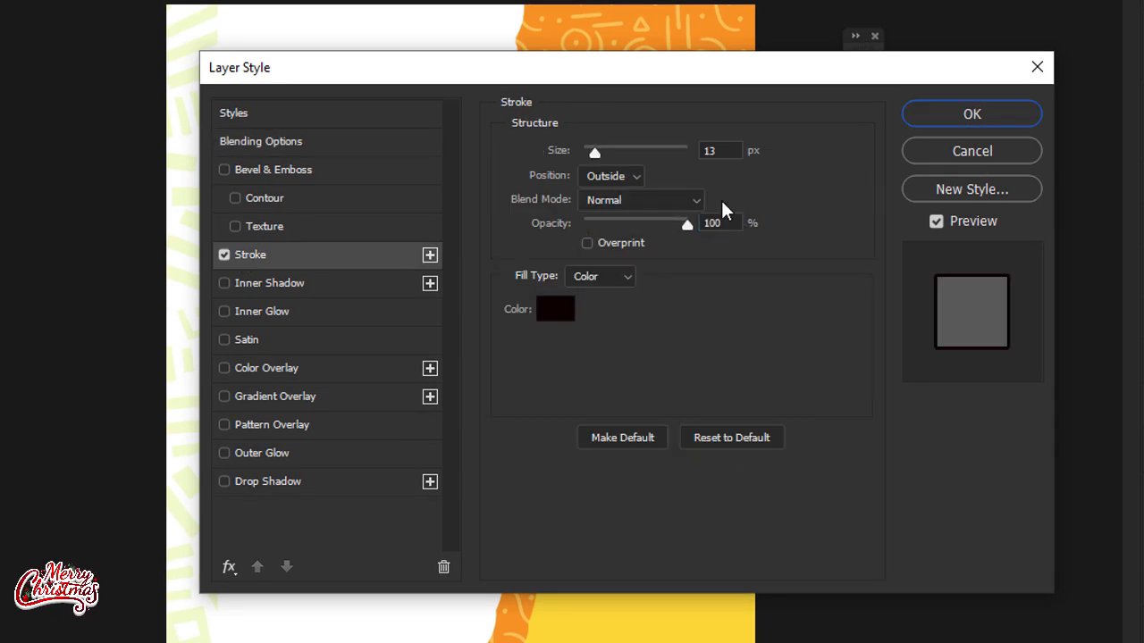
left_click(555, 309)
type("0c")
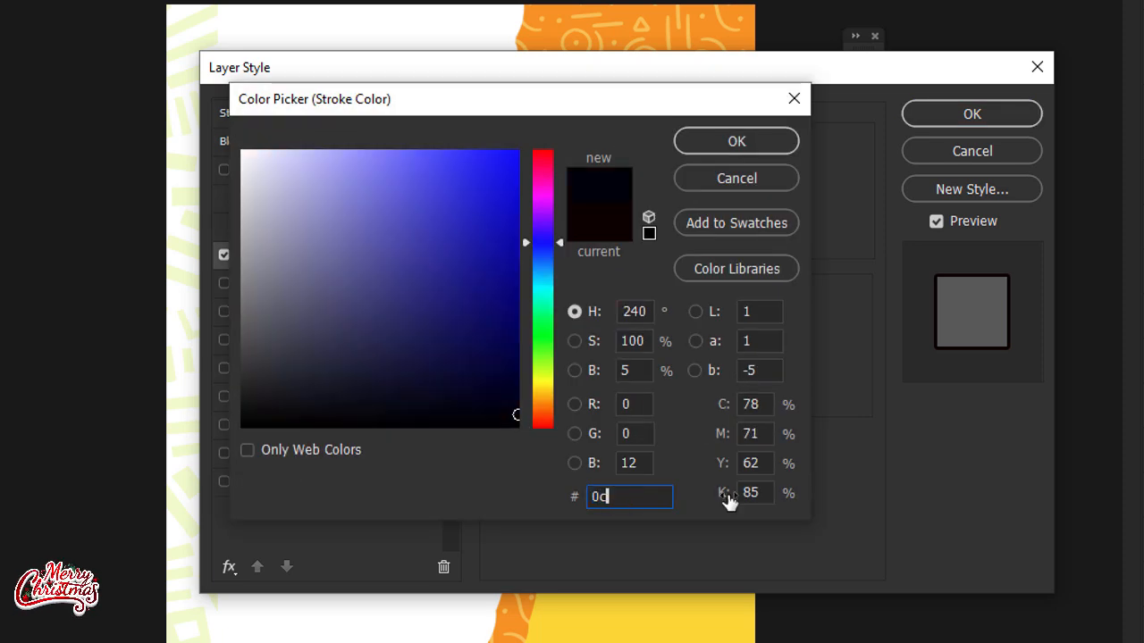
type("0000")
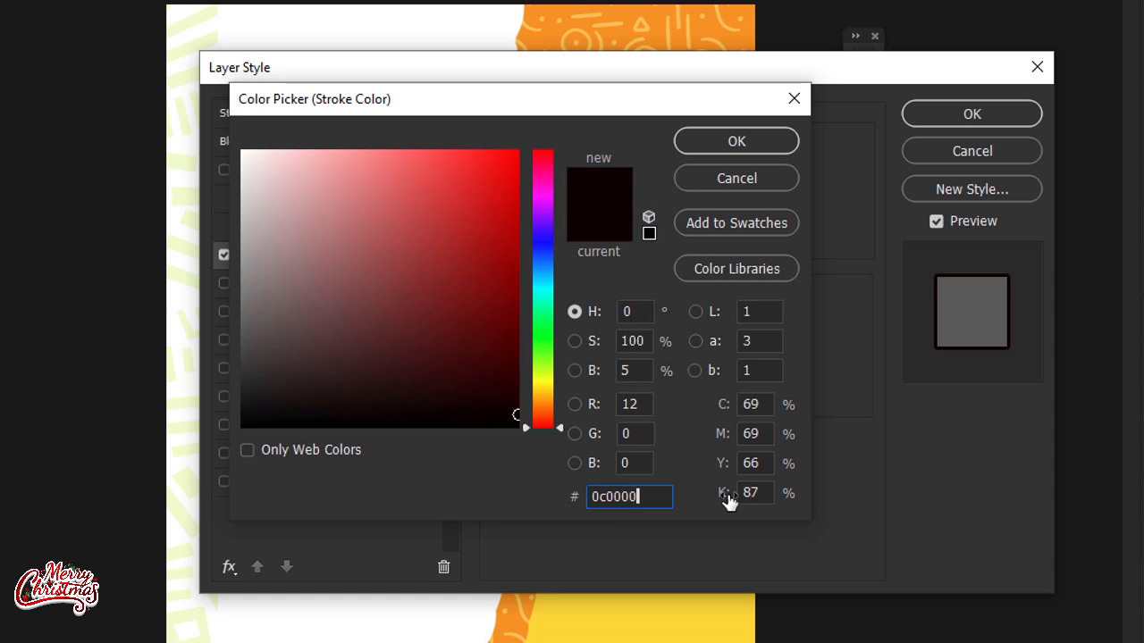
left_click(995, 113)
left_click(744, 145)
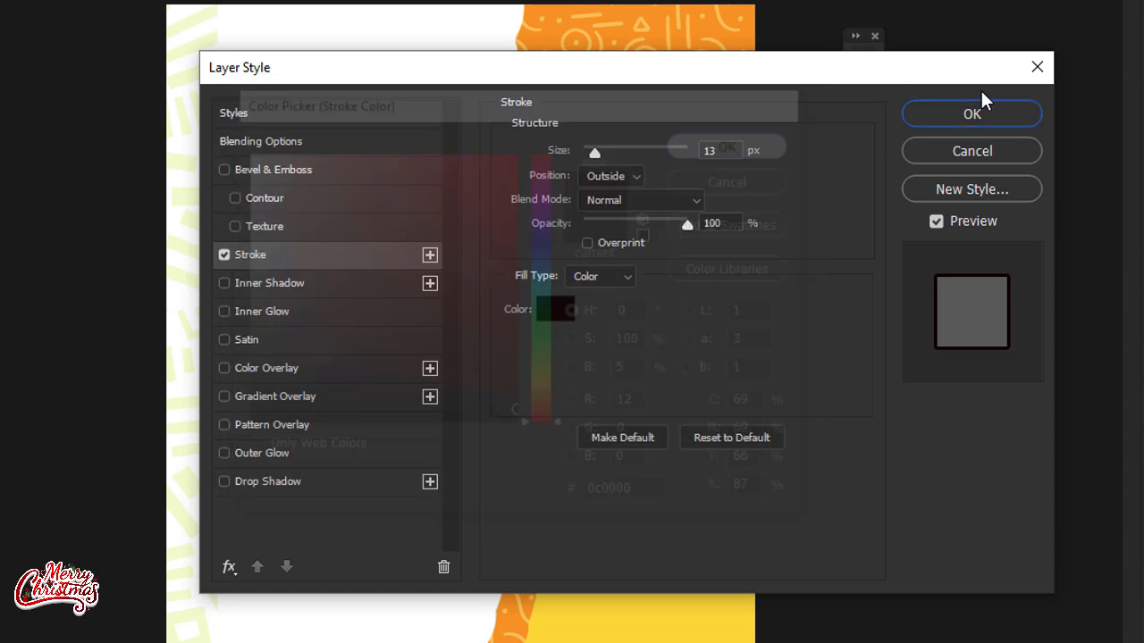
Step: Apply the stroke style to the title group and nudge the group slightly left and upward
left_click(951, 114)
left_click(63, 224)
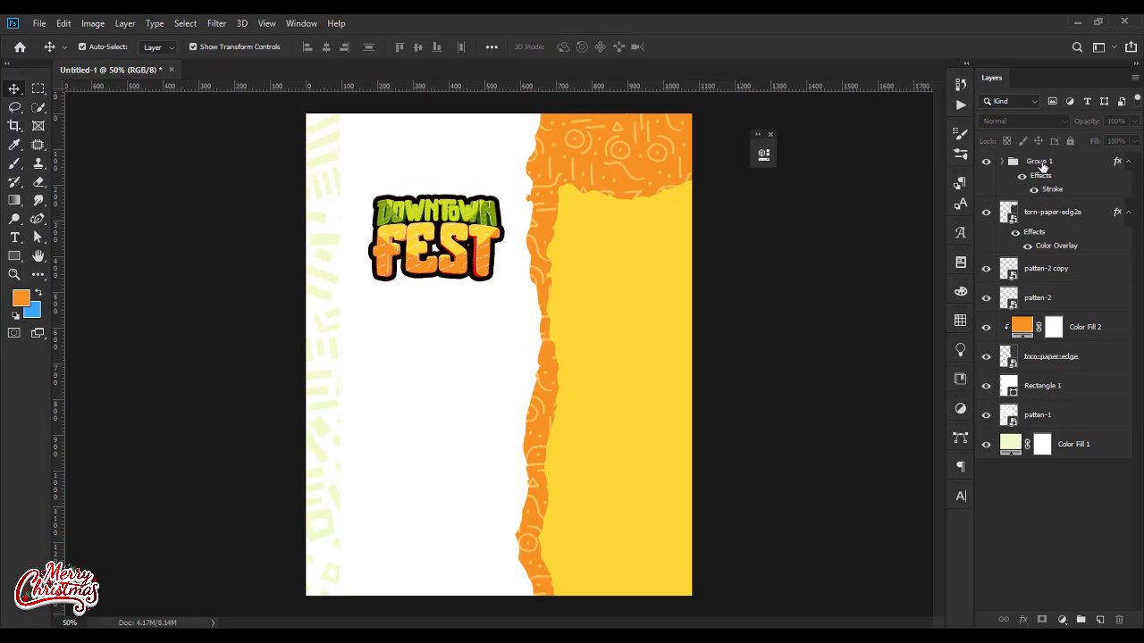
left_click(1038, 163)
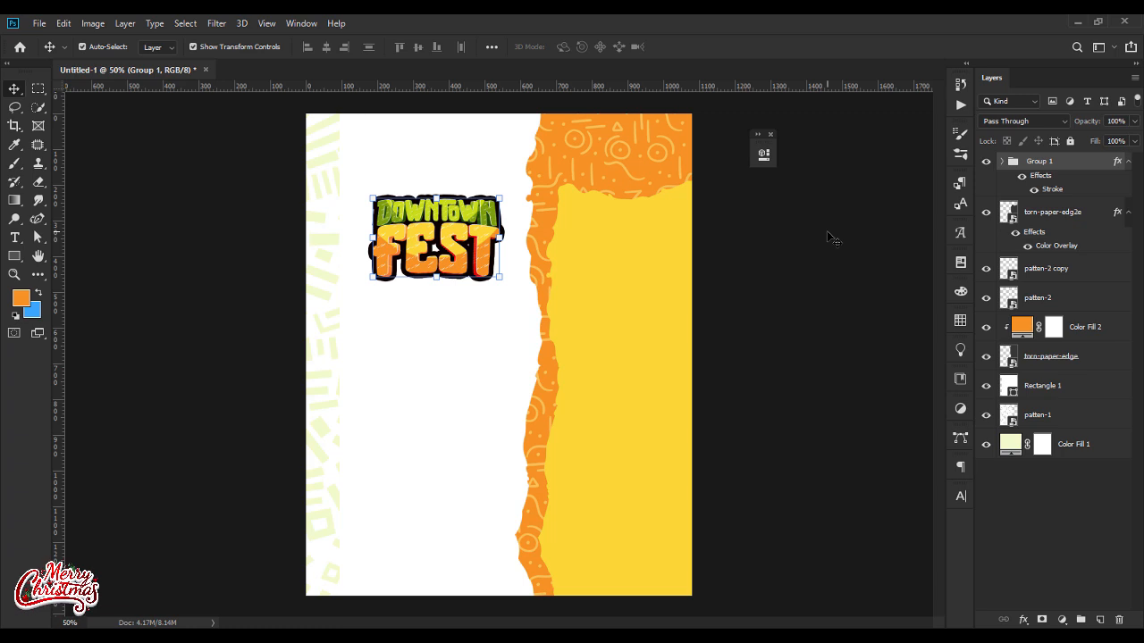
key("Left")
key("Left")
key("Left")
key("Left")
key("Left")
key("Left")
key("Left")
key("Left")
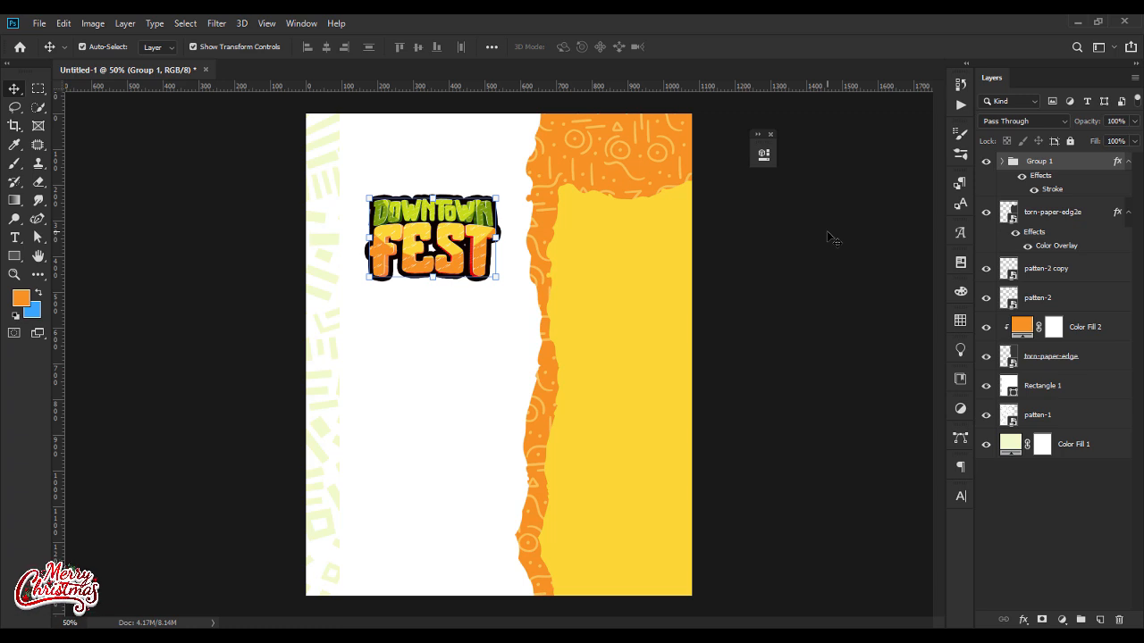
key("Up")
key("Up")
key("Up")
key("Up")
key("Up")
key("Up")
key("Up")
key("Up")
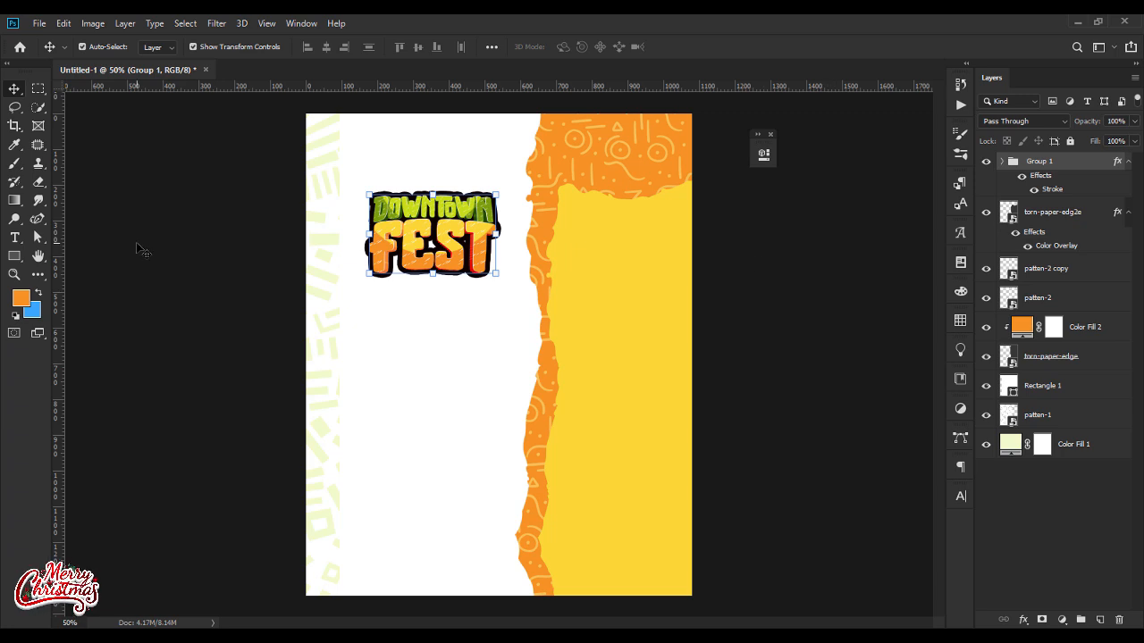
Step: Add a text layer reading aSEMIA below the title in the Jallya Regular font
left_click(14, 238)
left_click(428, 340)
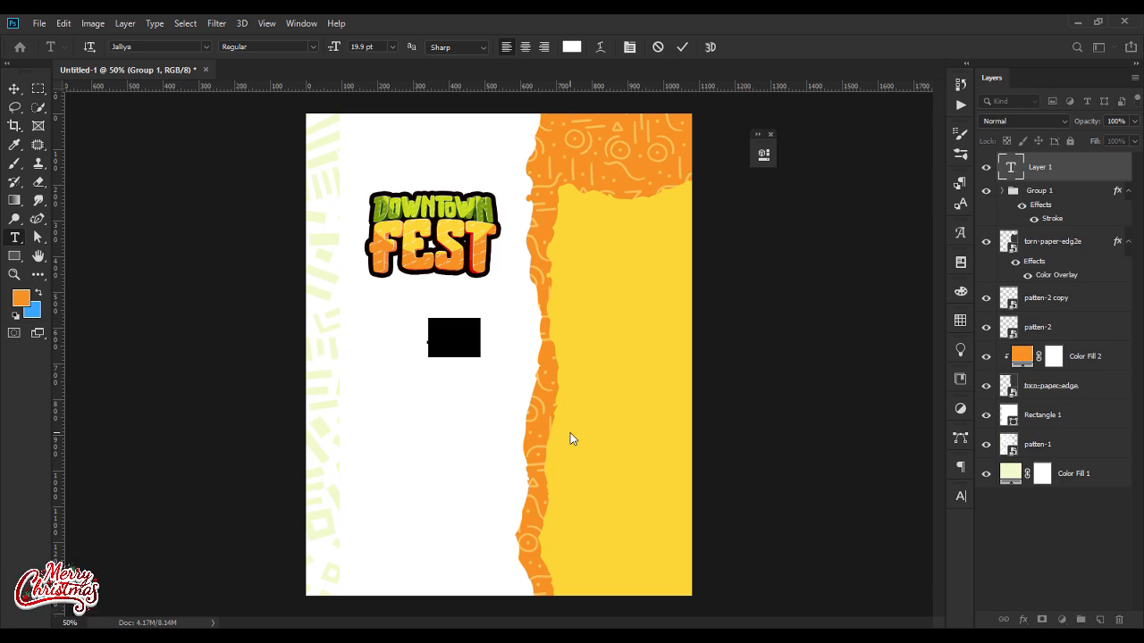
key("BackSpace")
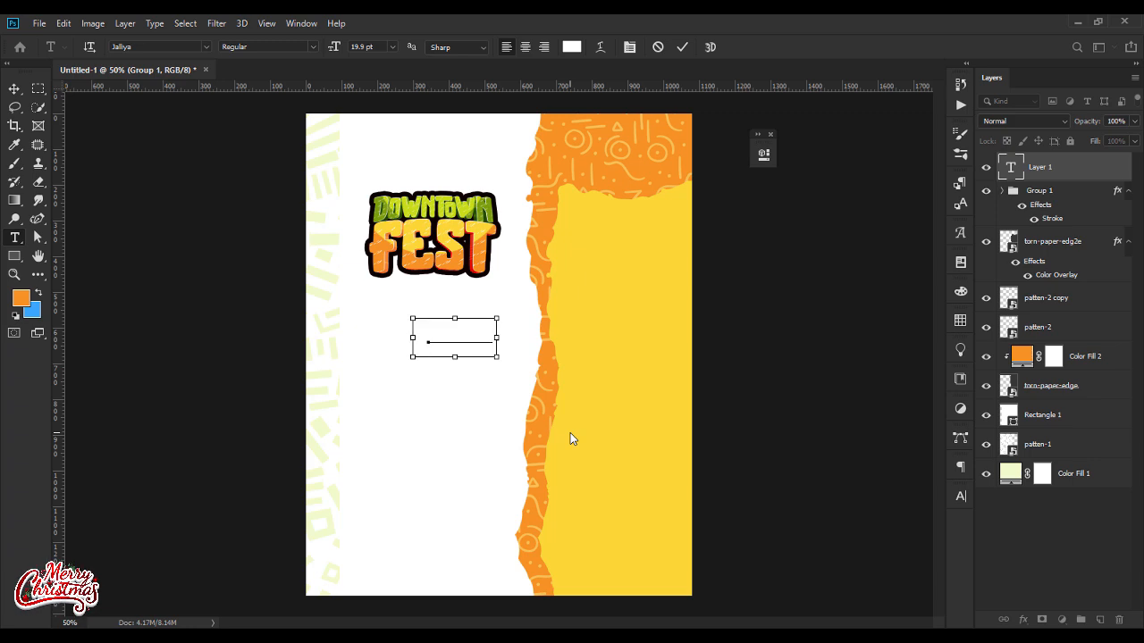
key("ctrl+a")
left_click(181, 46)
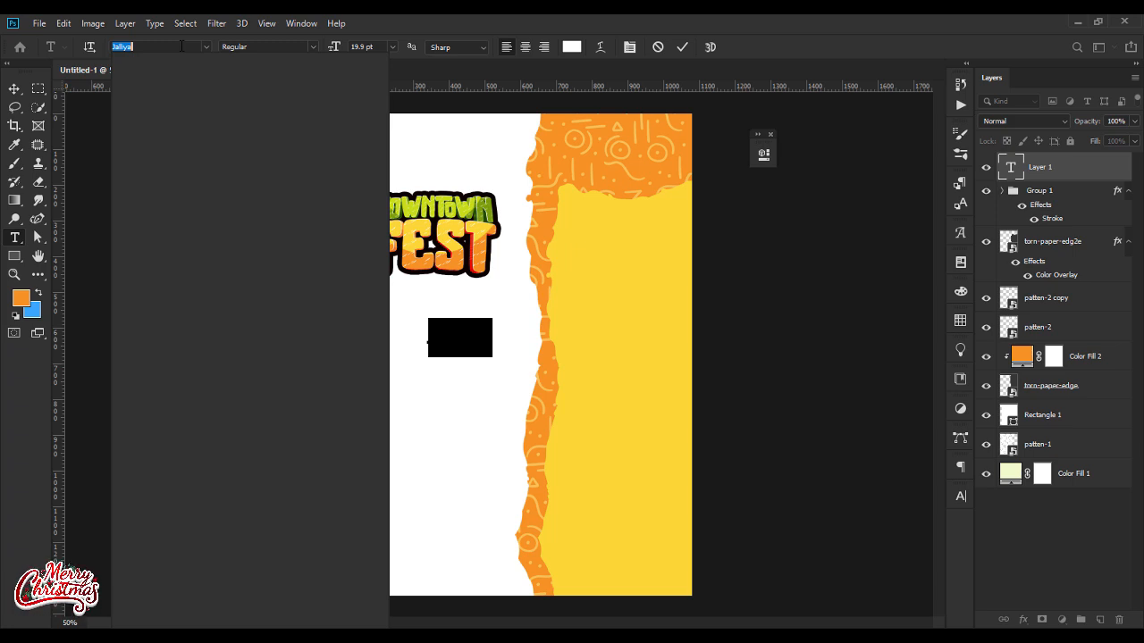
type("JA")
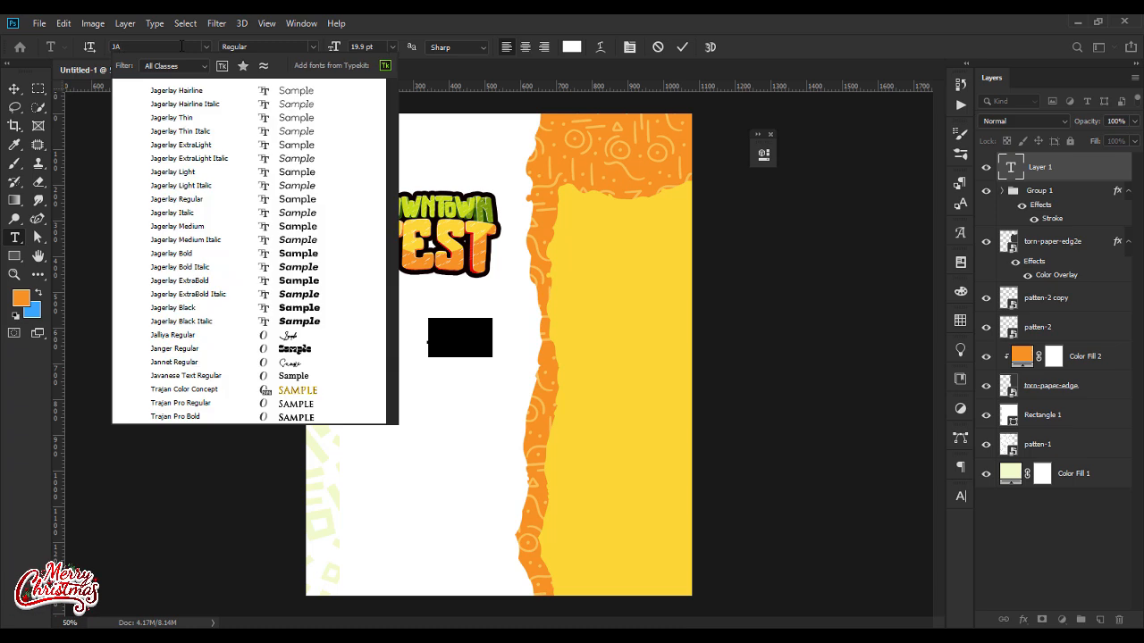
left_click(294, 336)
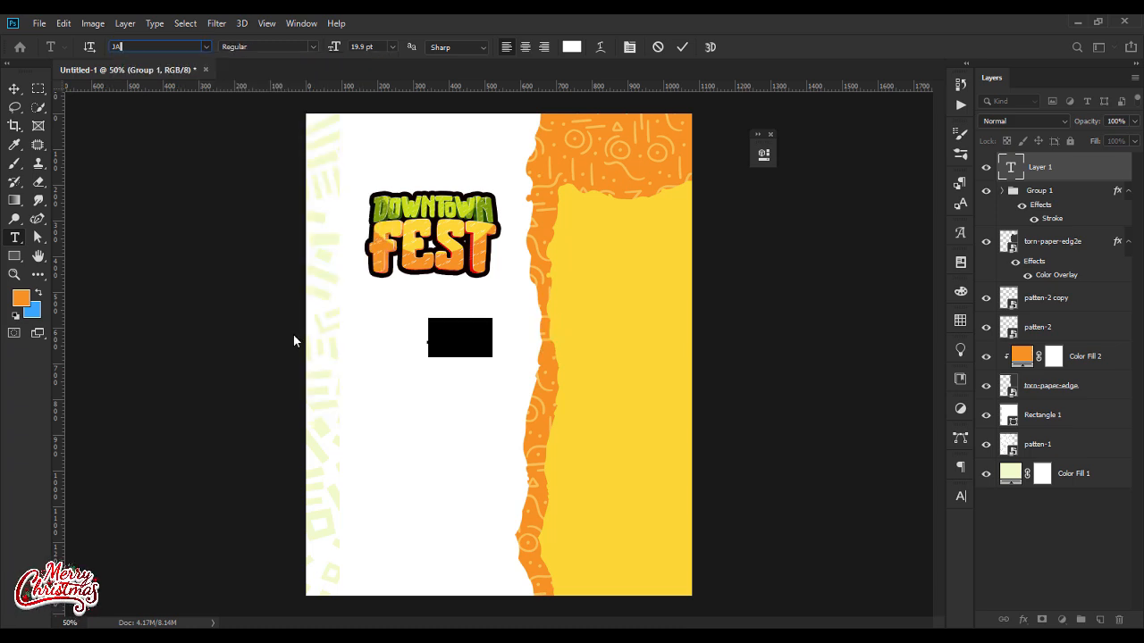
left_click(14, 88)
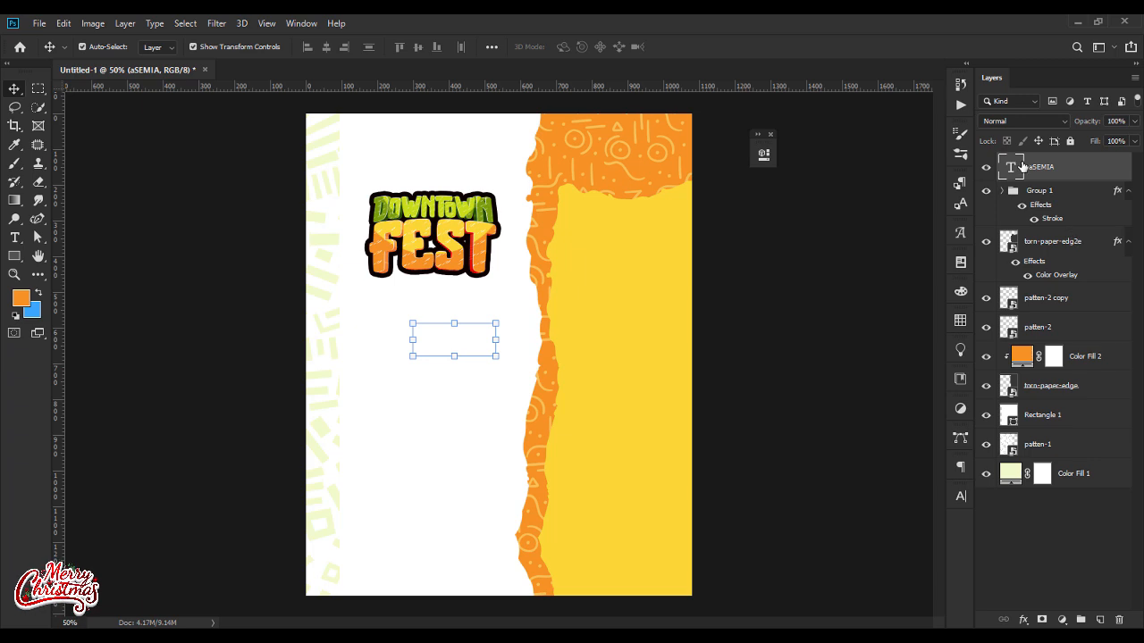
Step: Expand the title group and enlarge the aSEMIA text to 38.9 pt, keeping its white color
left_click(1009, 192)
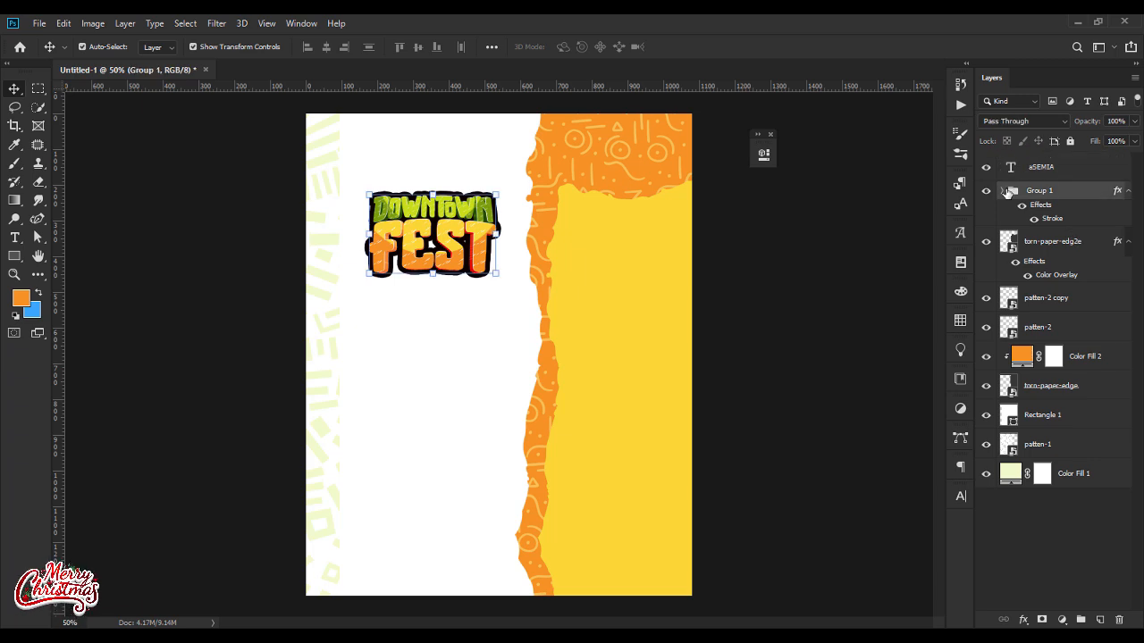
left_click(1003, 191)
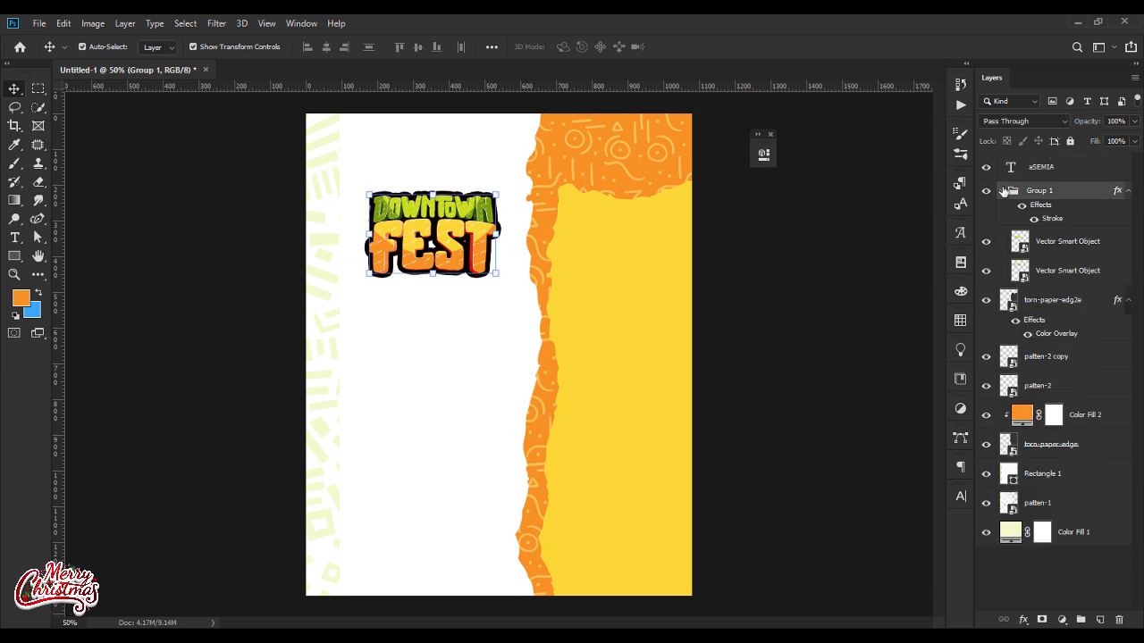
left_click(1053, 169)
double_click(1010, 167)
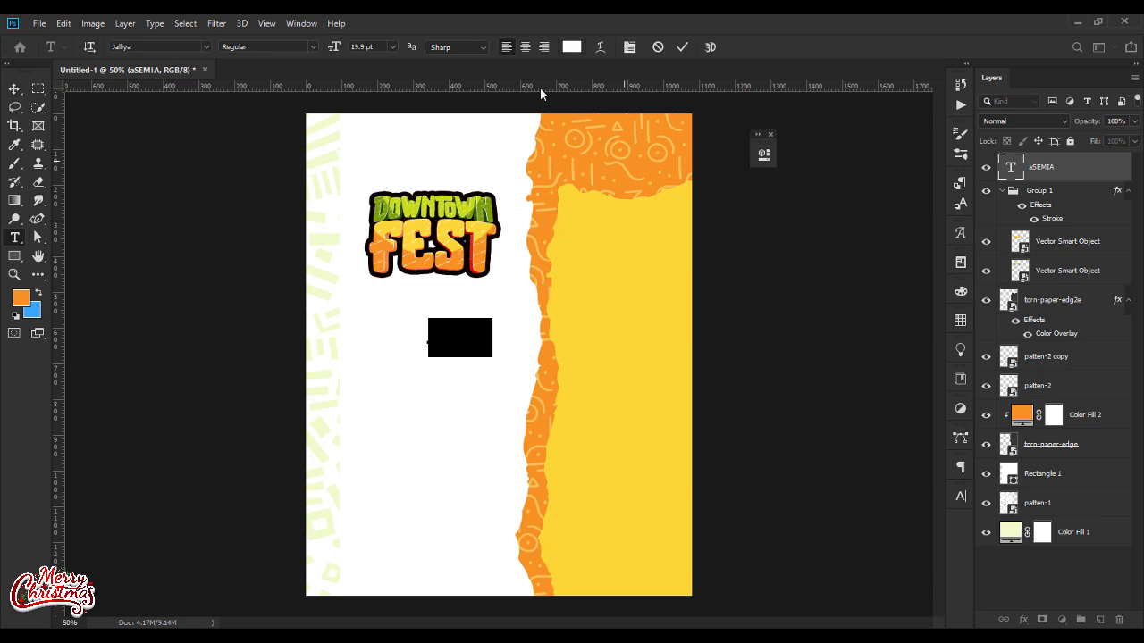
left_click(570, 49)
left_click(677, 225)
left_click_drag(333, 46, 351, 50)
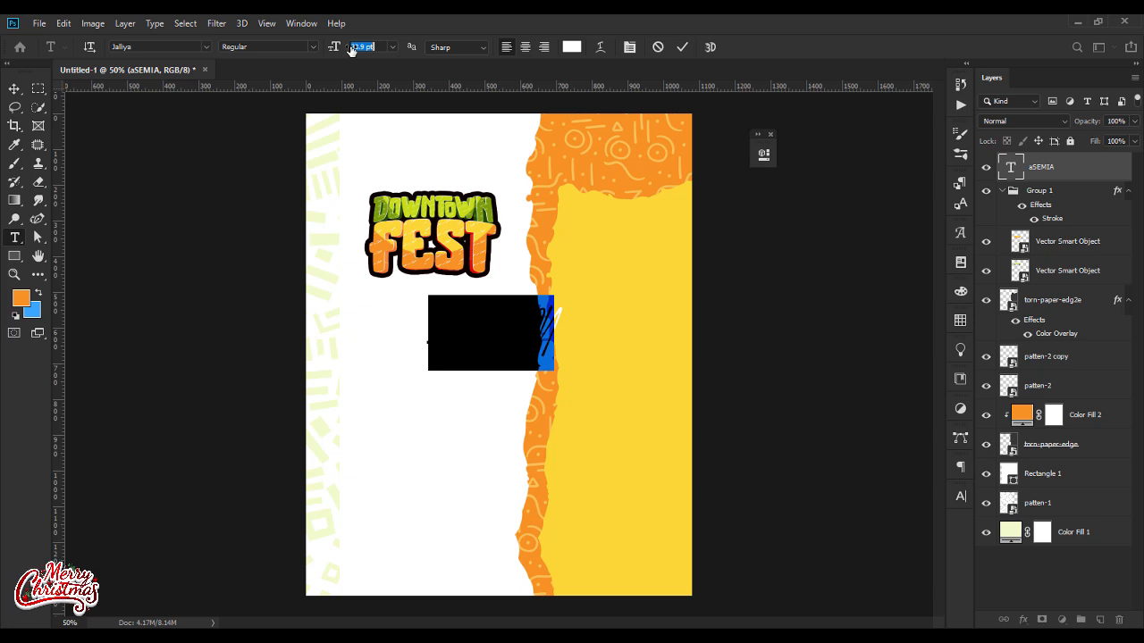
left_click(14, 89)
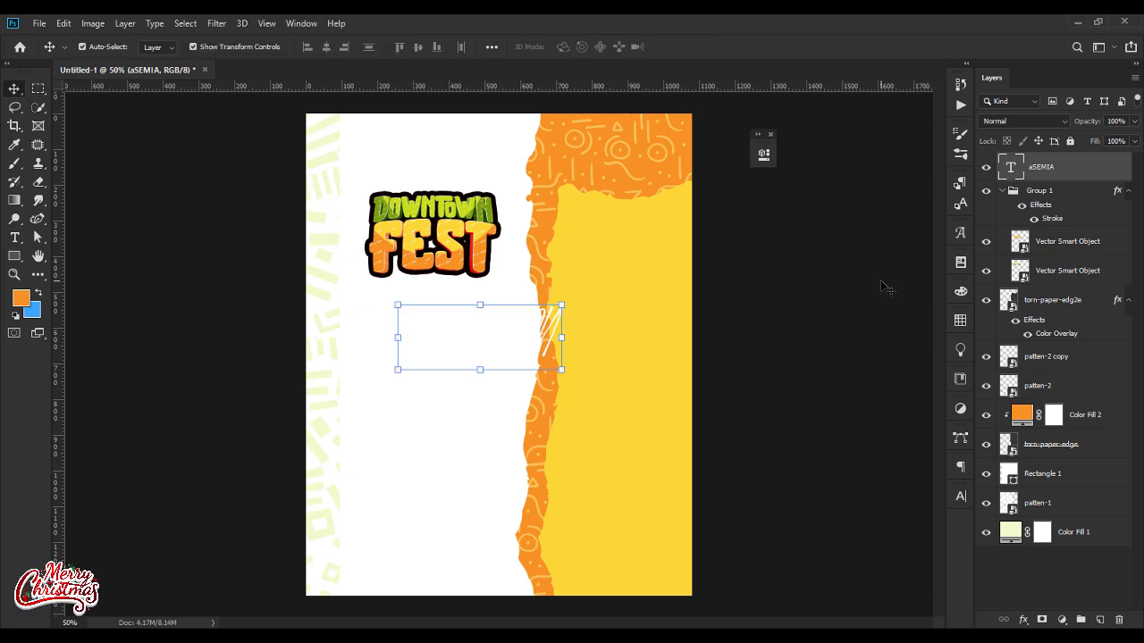
Step: Retype the script text as Asemia with a capital first letter
key("t")
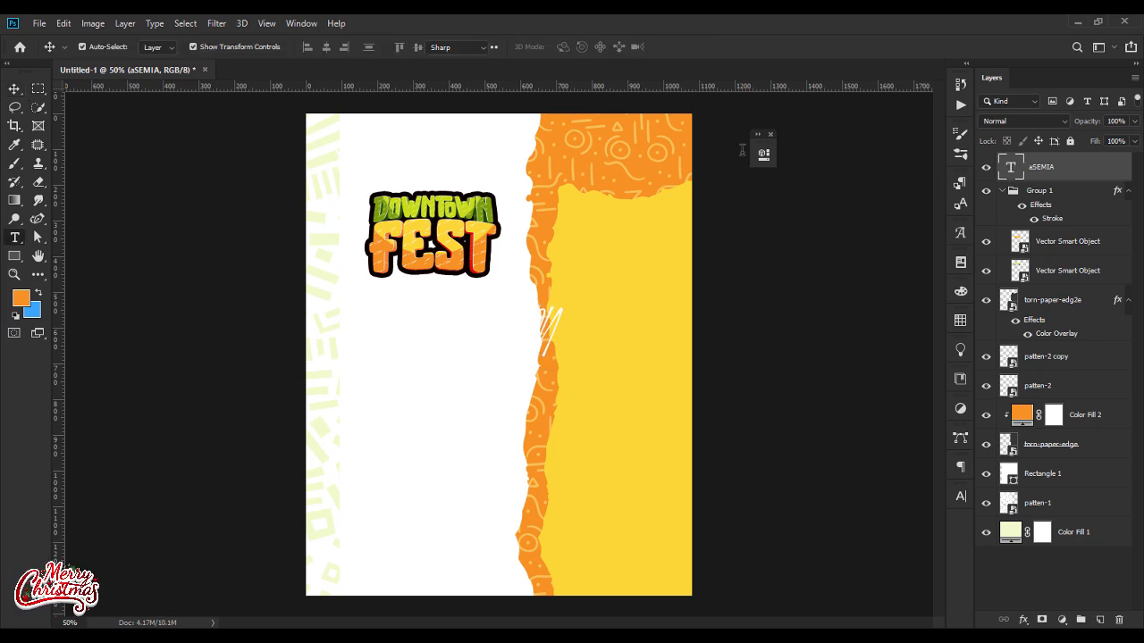
key("Return")
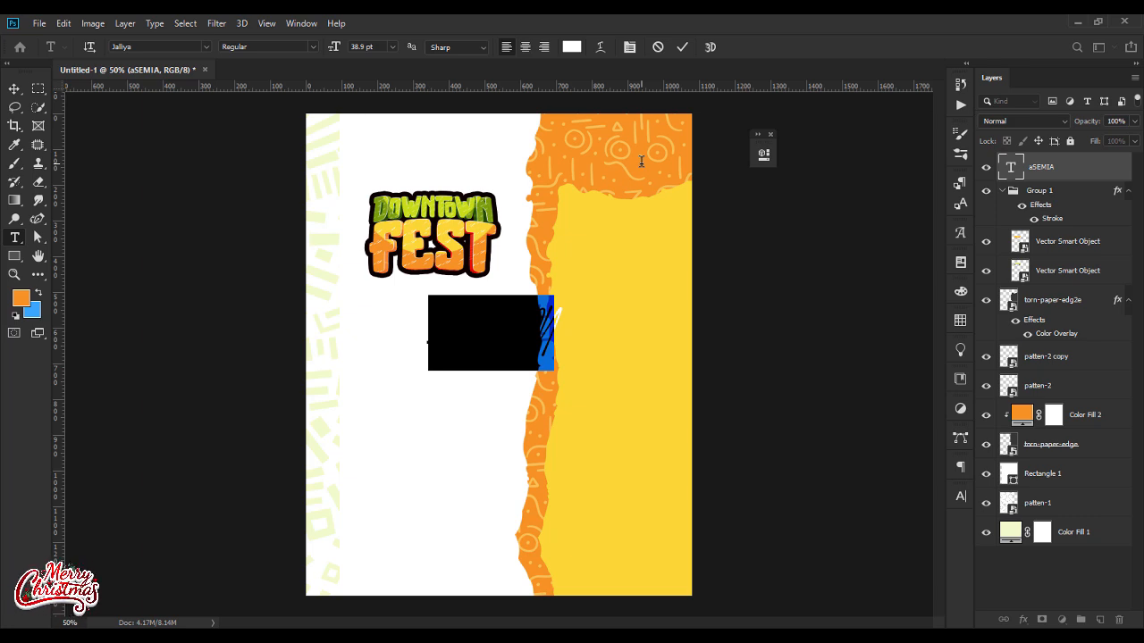
key("BackSpace")
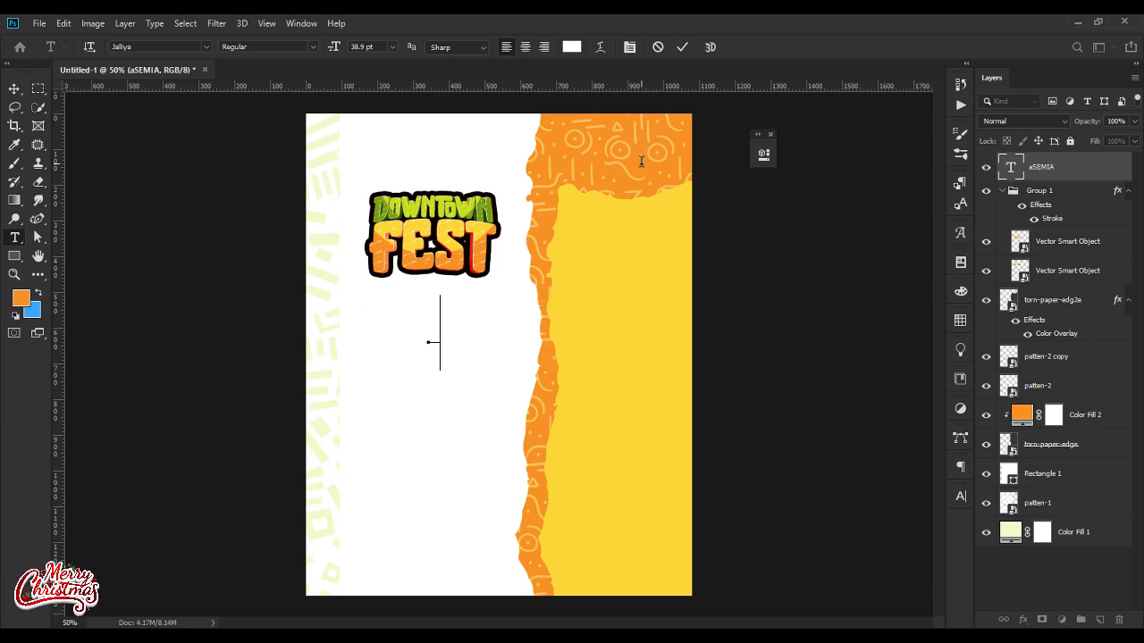
type("ive P")
left_click(14, 89)
Step: Place the Asemia text just above DOWNToWN, add it to the title group, and nudge it slightly right
left_click_drag(446, 333, 429, 182)
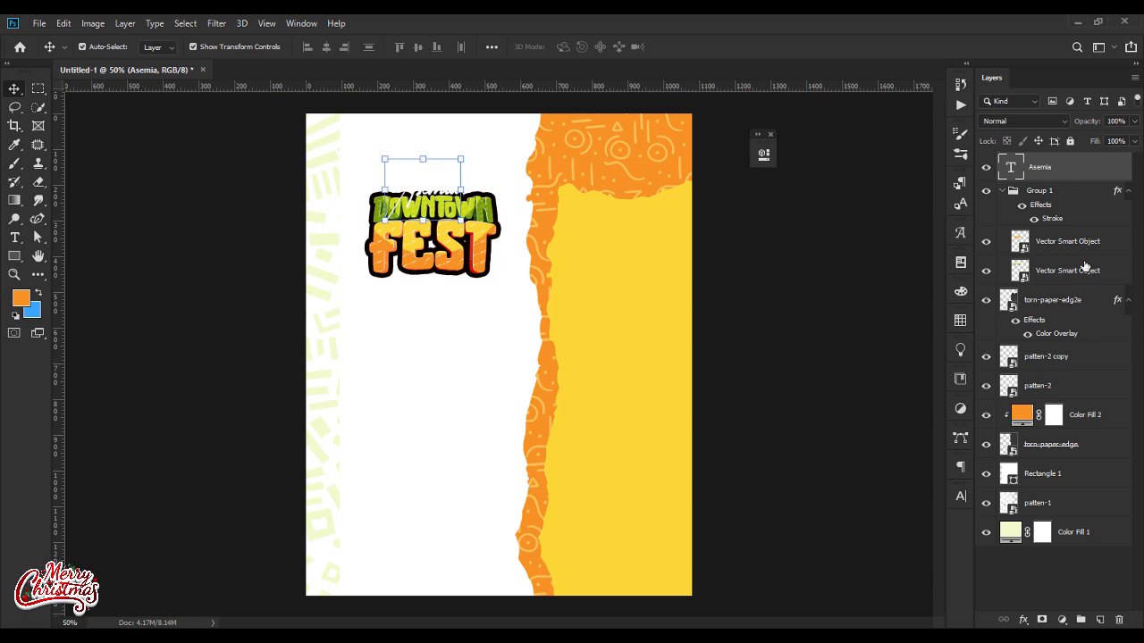
left_click_drag(1065, 172, 1059, 225)
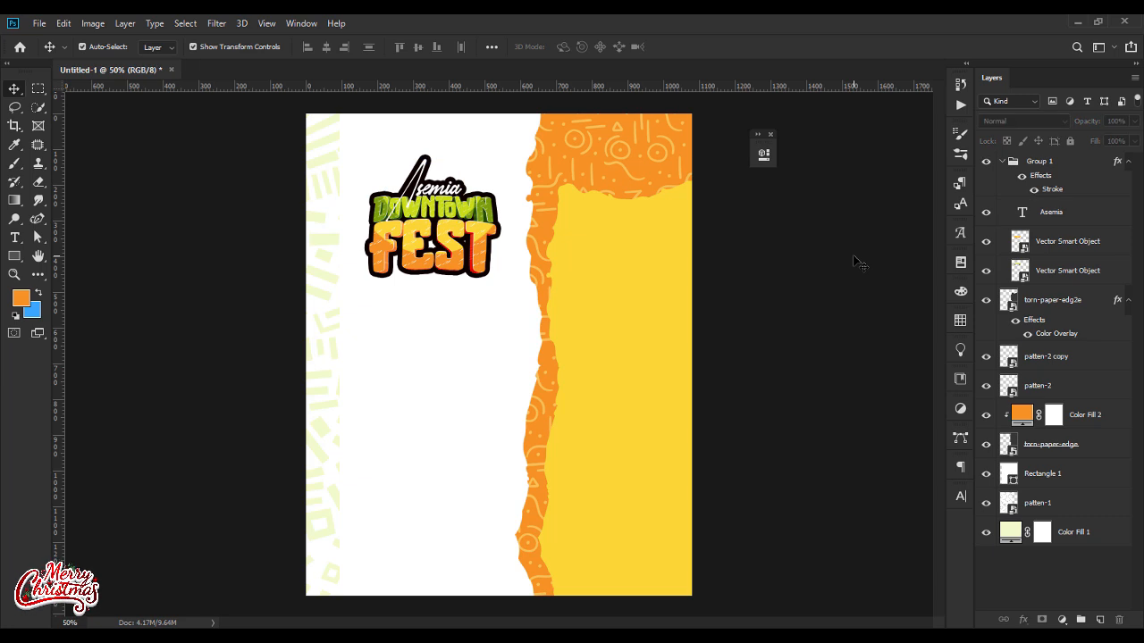
left_click(459, 199)
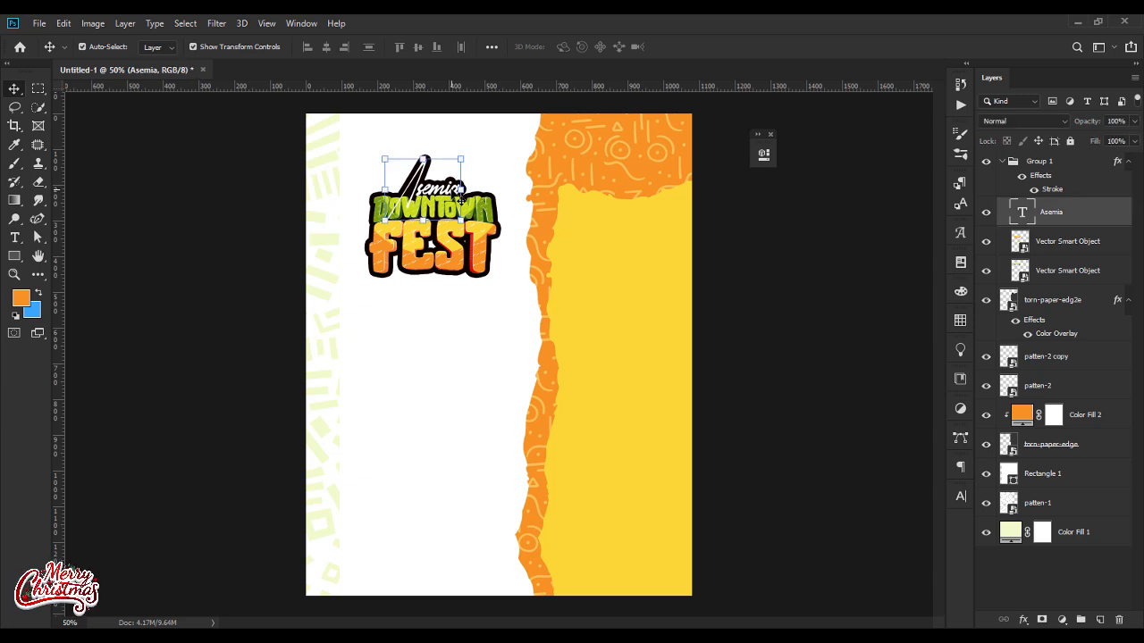
key("Right")
key("Right")
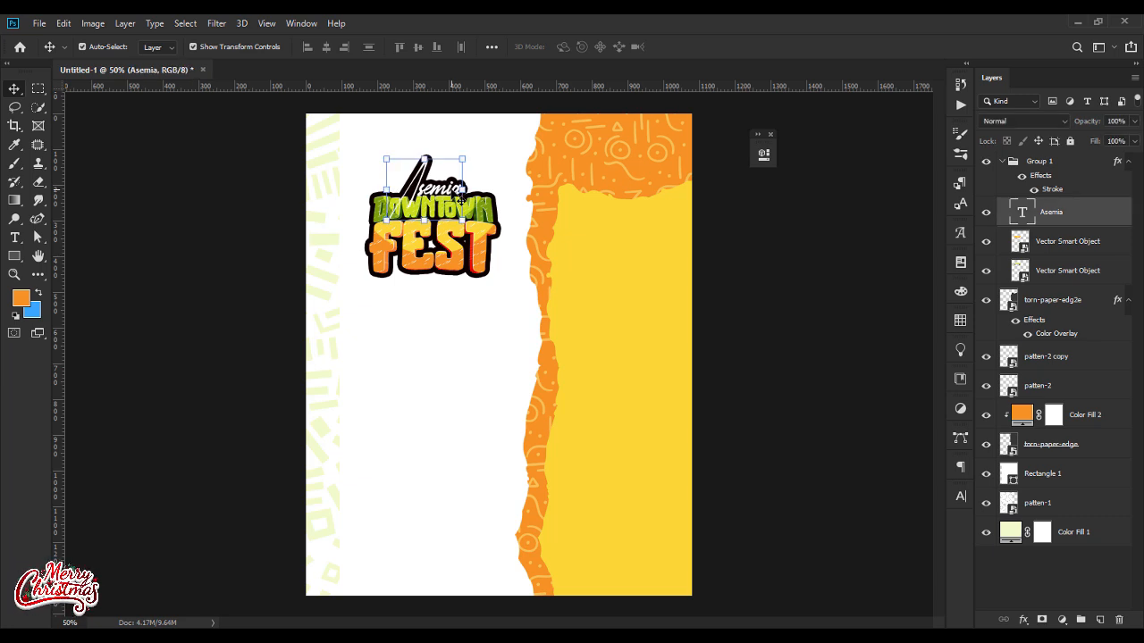
Step: Align the Asemia text and both title layers by their horizontal centers and collapse the group
left_click(1038, 271, "shift")
left_click(491, 47)
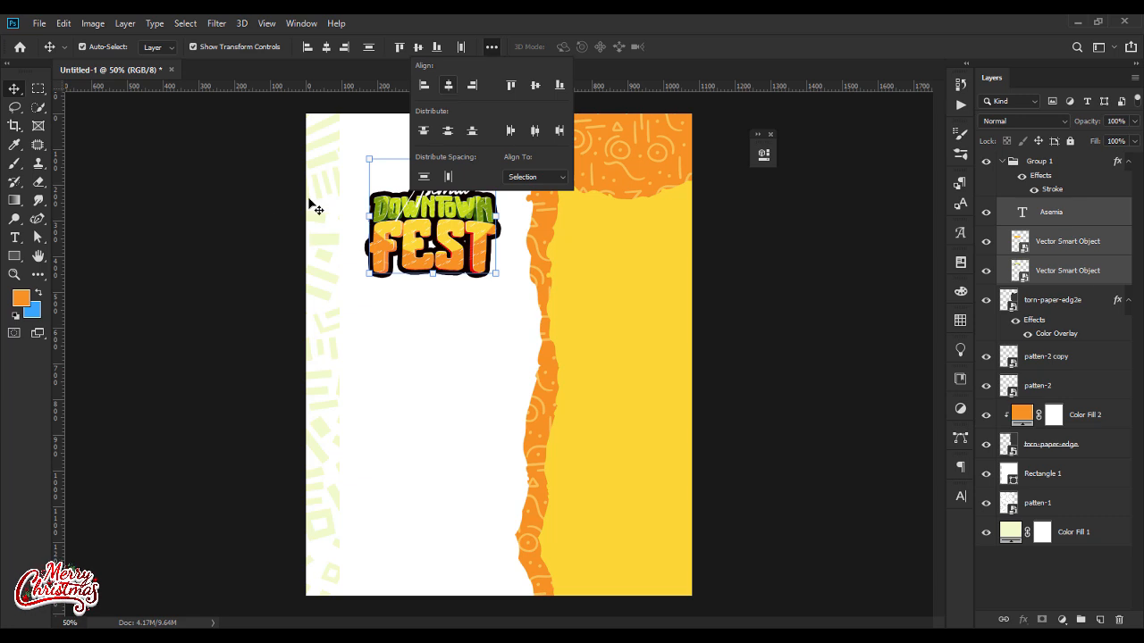
left_click(277, 220)
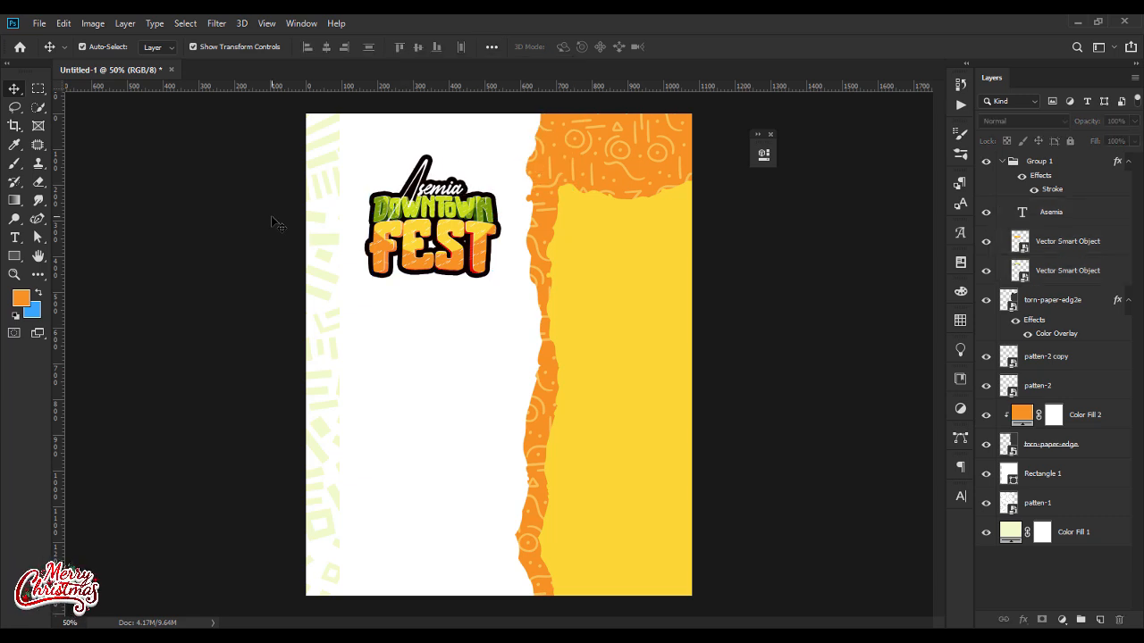
left_click(440, 196, "ctrl")
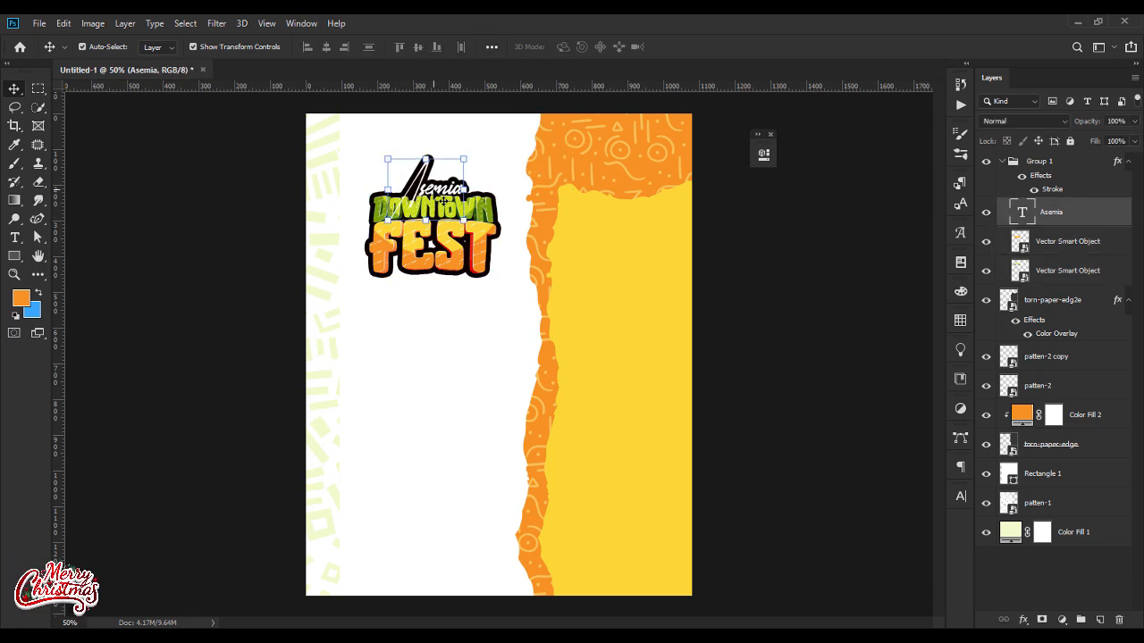
left_click(778, 293)
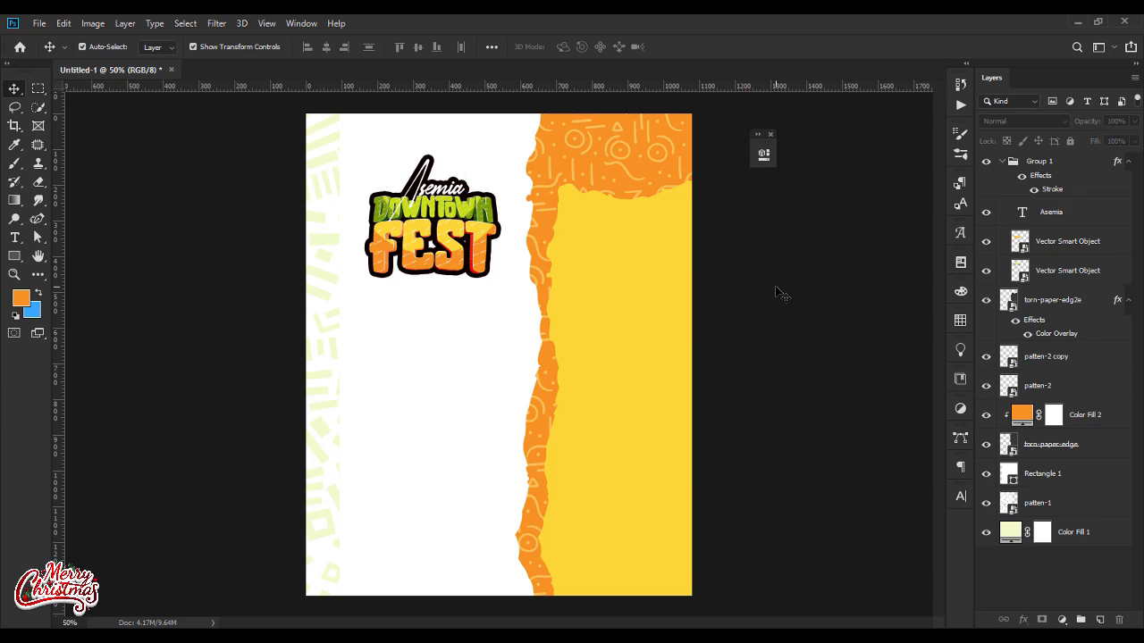
left_click(1002, 162)
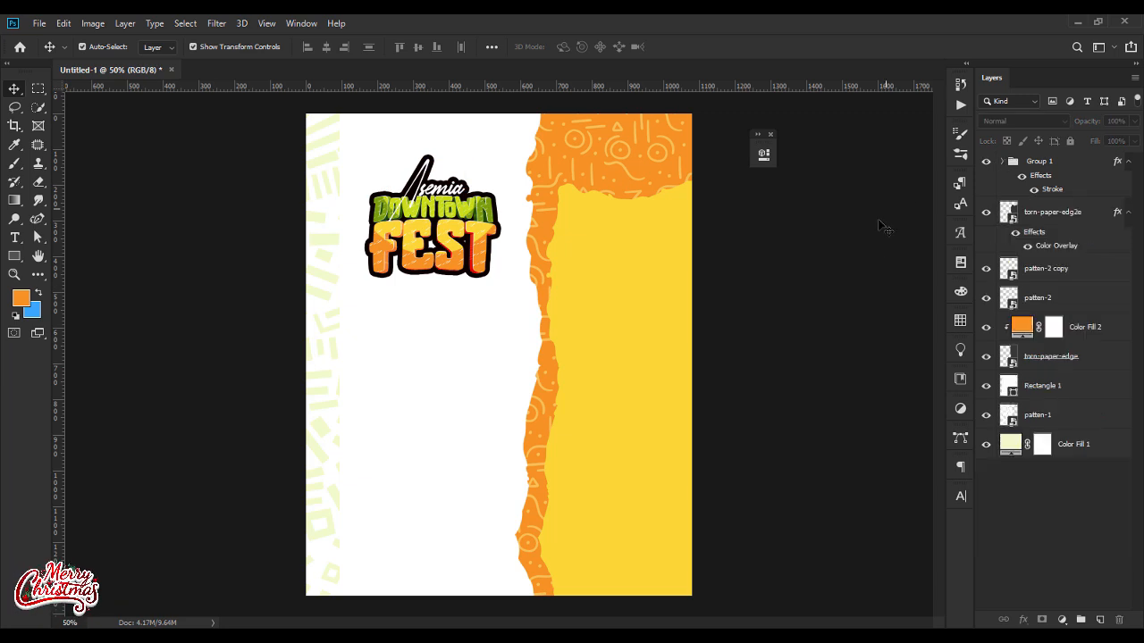
Step: Switch to Illustrator and close it without saving the changes to april_2.eps
left_click(15, 258)
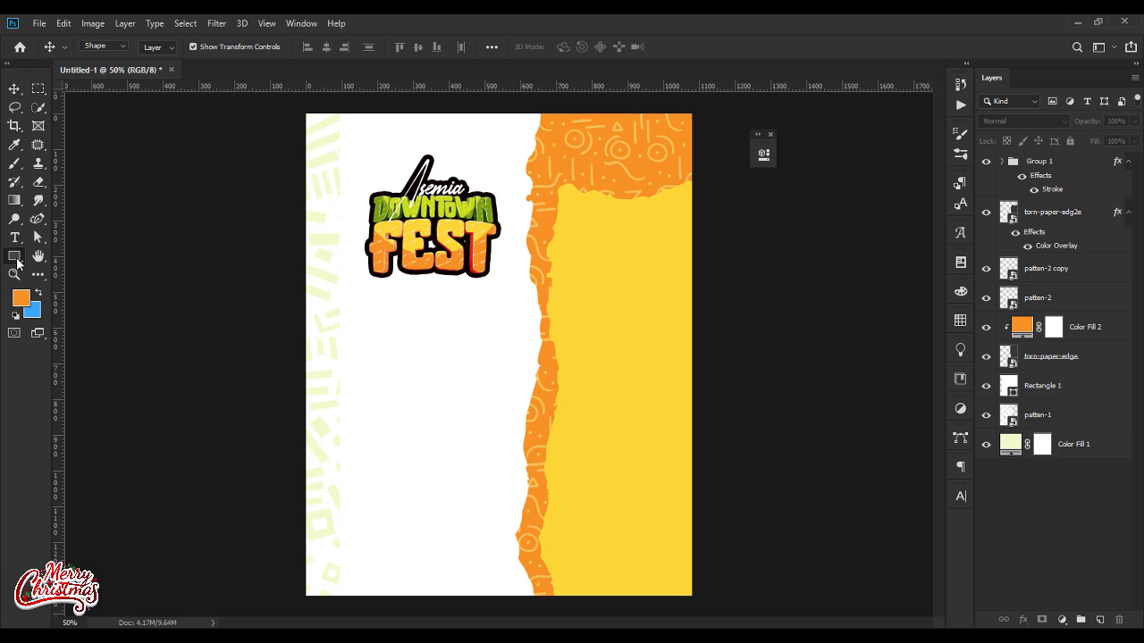
right_click(17, 260)
left_click(102, 258)
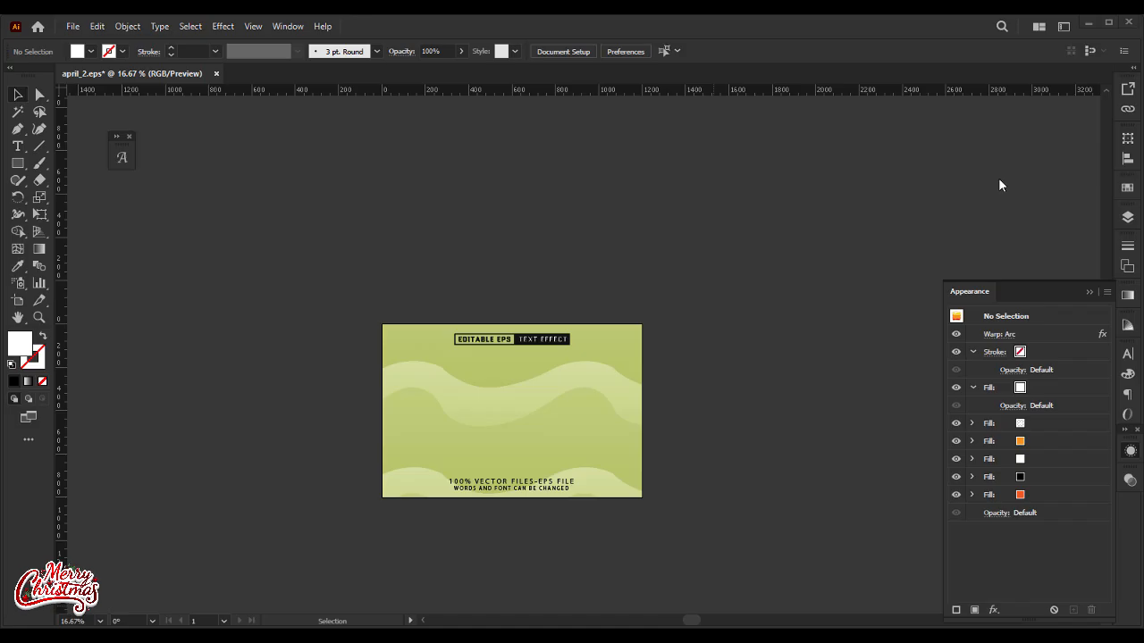
left_click(1129, 20)
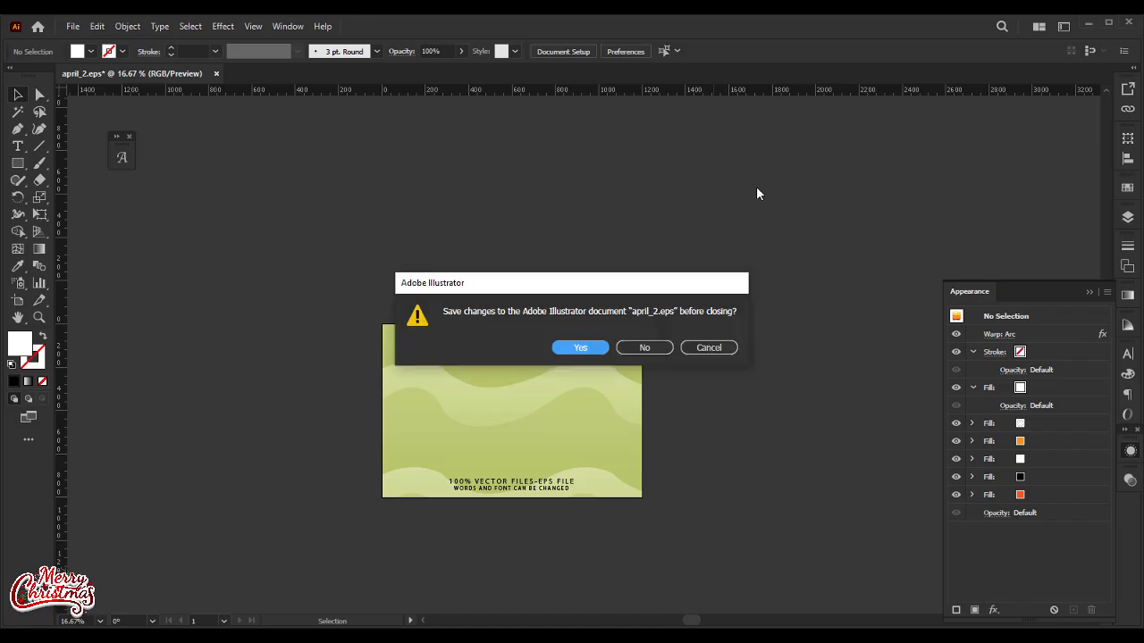
left_click(623, 348)
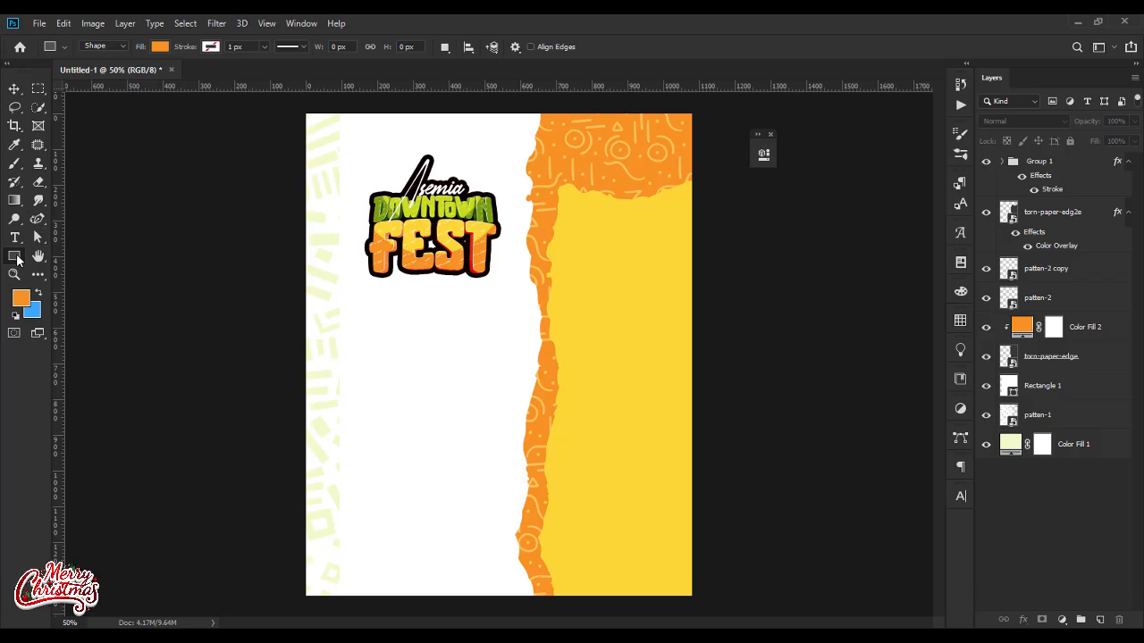
Step: Draw a circle about 376 px in diameter over the title with the Ellipse tool
right_click(16, 257)
left_click(67, 285)
left_click_drag(433, 231, 491, 315)
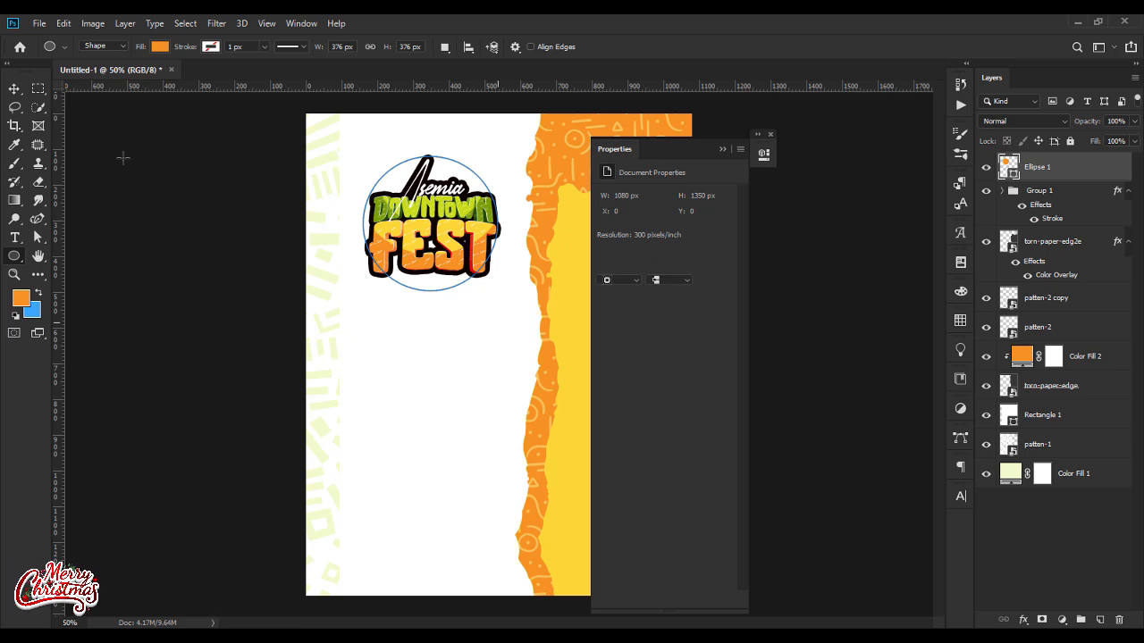
left_click(16, 90)
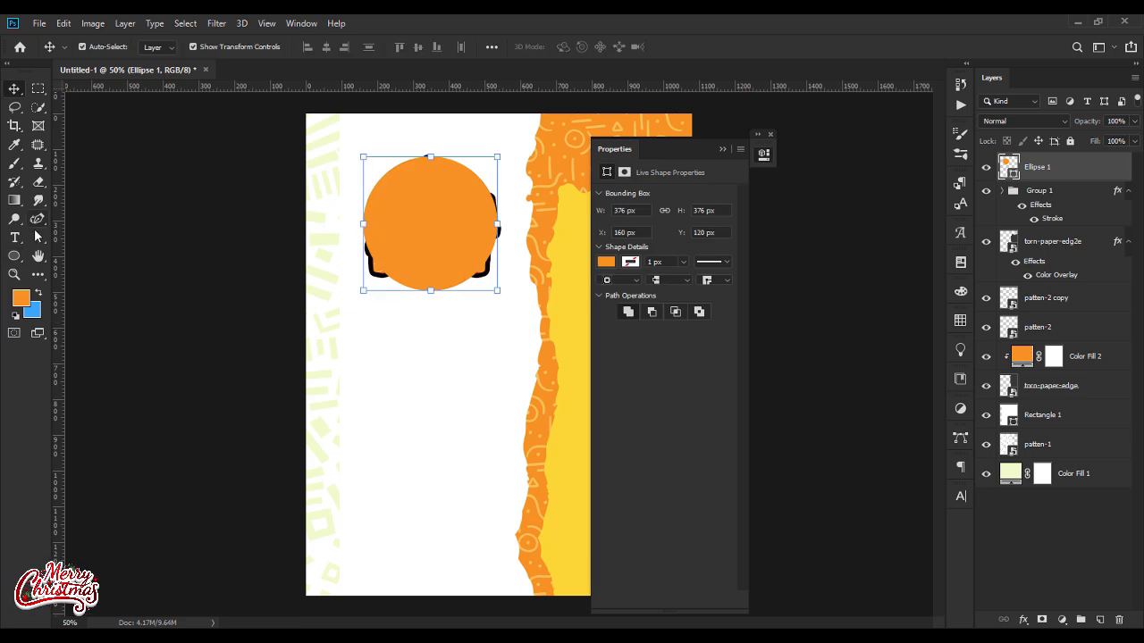
Step: Remove the circle's fill and give it a 3 px dark brown stroke
key("a")
left_click(267, 48)
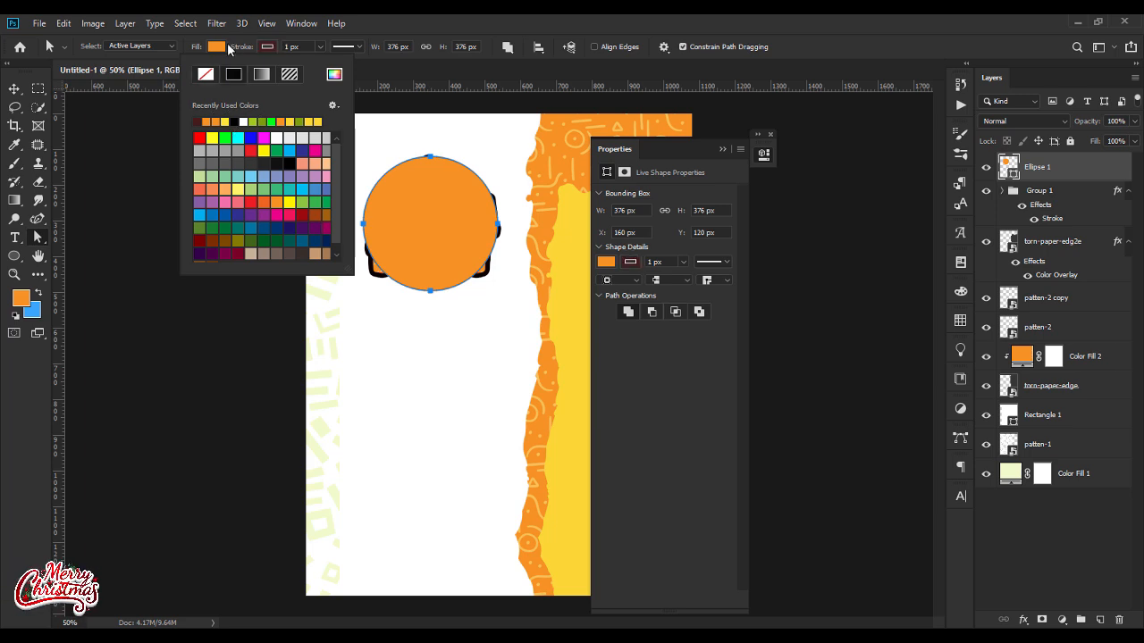
left_click(216, 46)
left_click(155, 74)
left_click(301, 46)
key("Up")
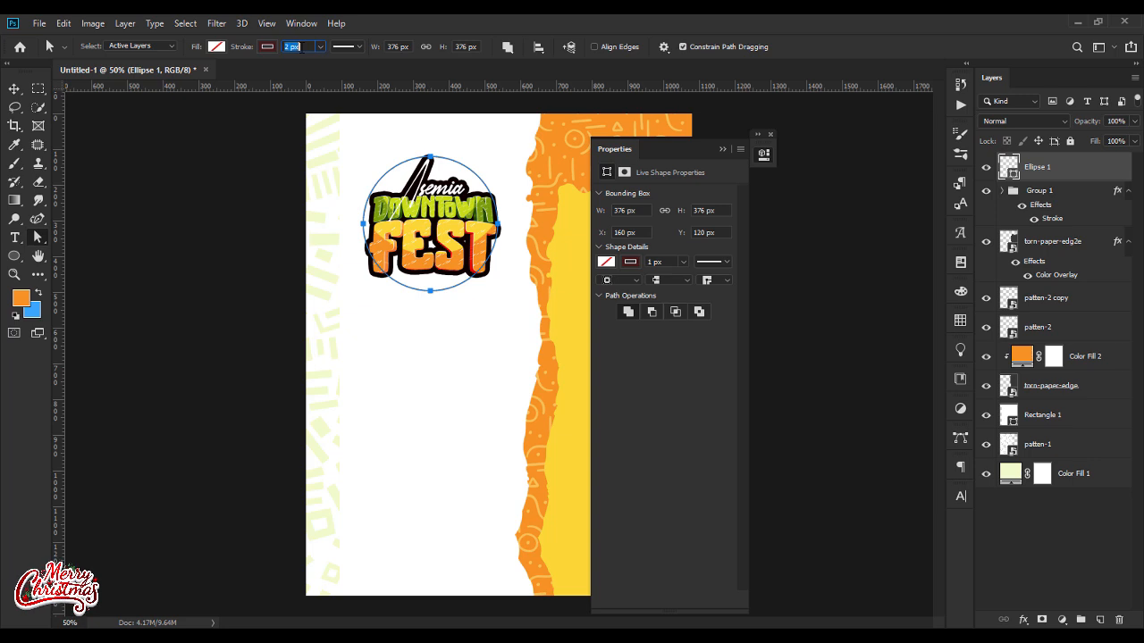
key("Return")
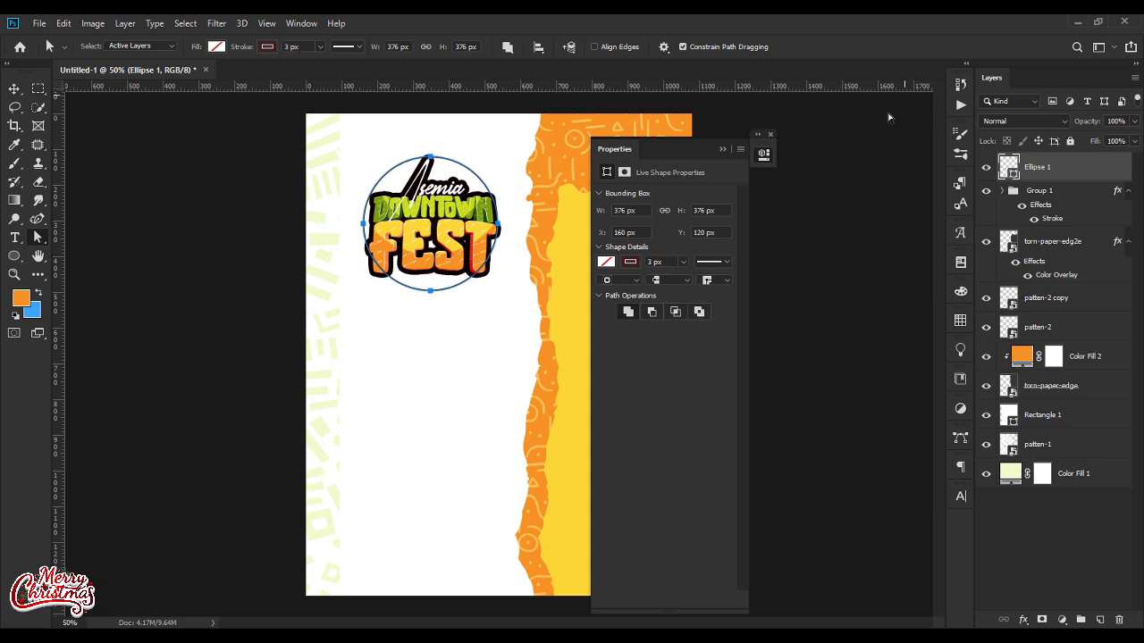
left_click(722, 149)
Step: Duplicate the circle and enlarge the copy from its center to form an outer ring around the title
left_click(14, 90)
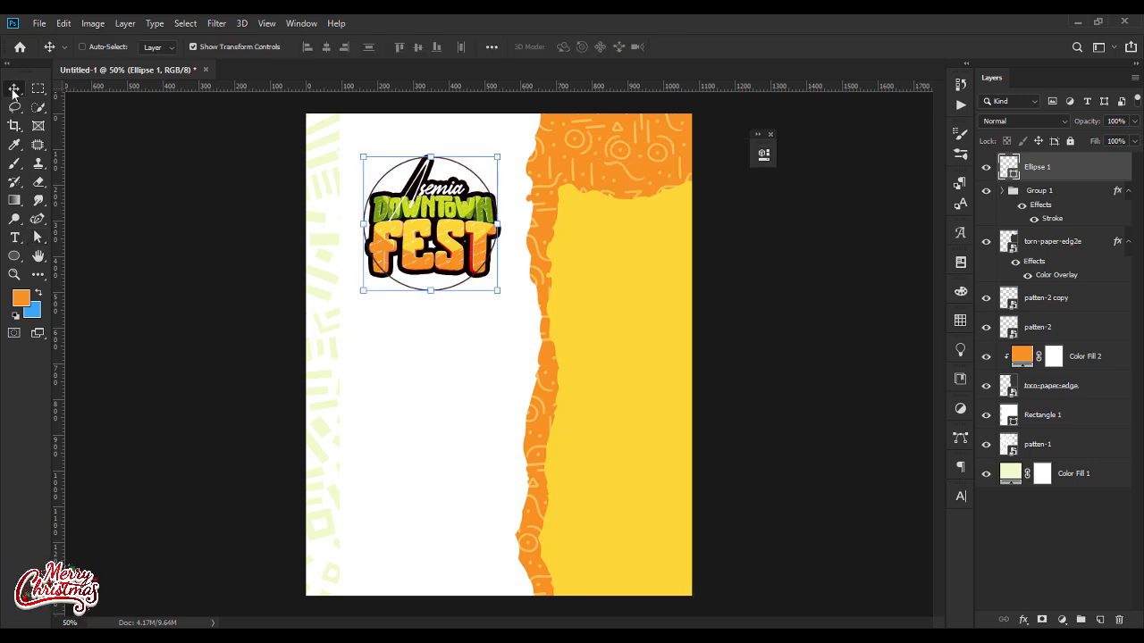
key("ctrl+j")
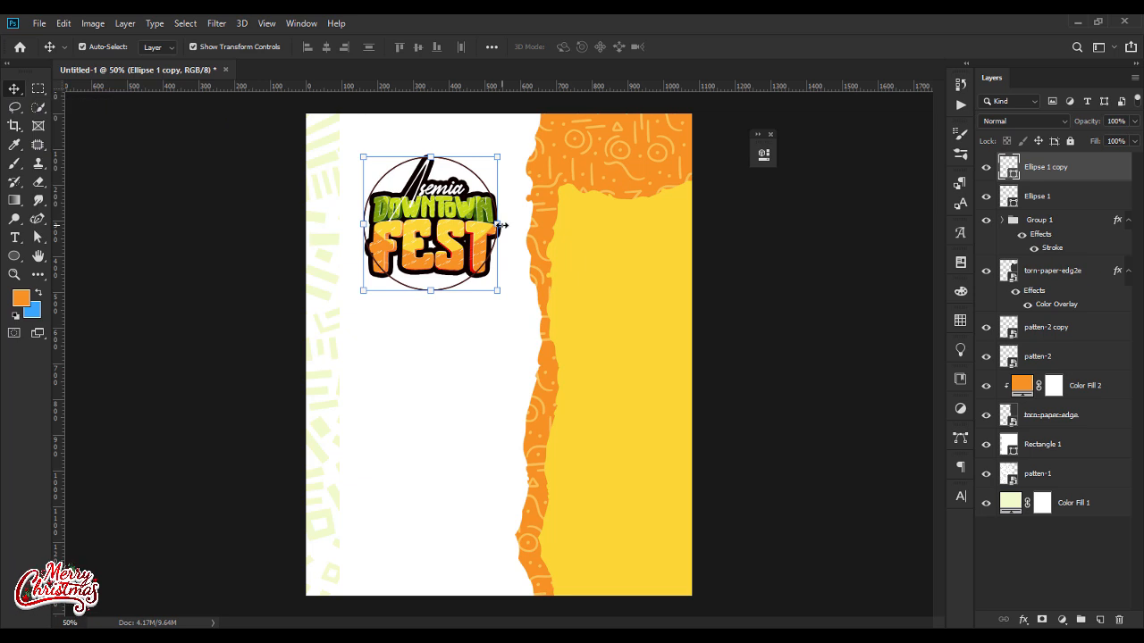
left_click_drag(503, 226, 520, 230)
key("Return")
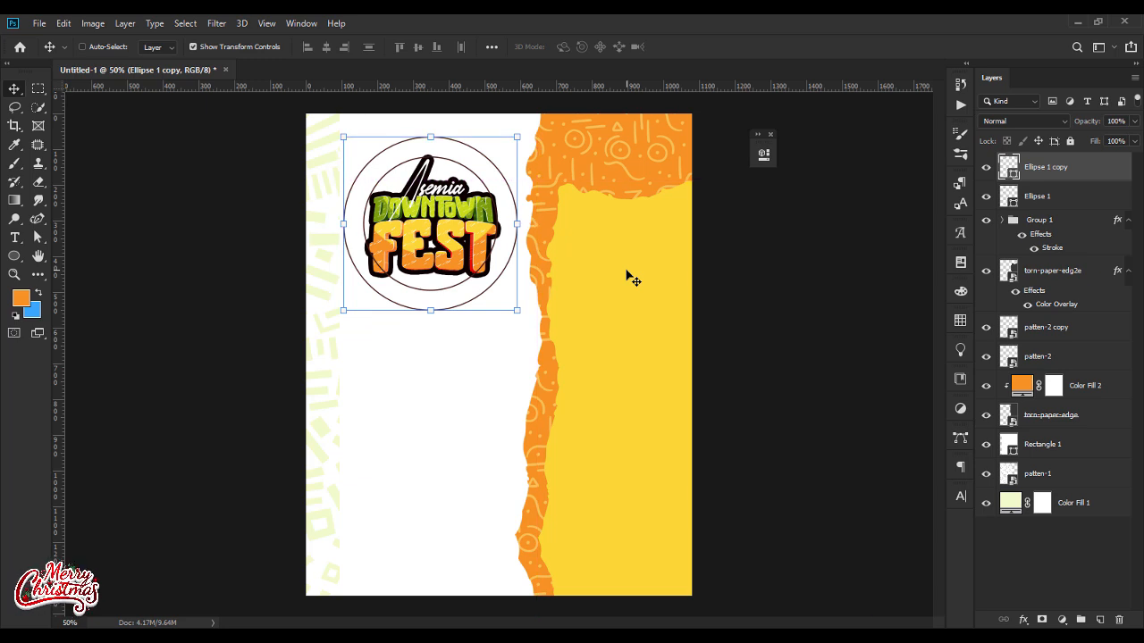
Step: Duplicate the outer circle and scale the copy to about 92.6% from its center
key("ctrl+j")
key("ctrl+t")
left_click_drag(518, 229, 515, 228)
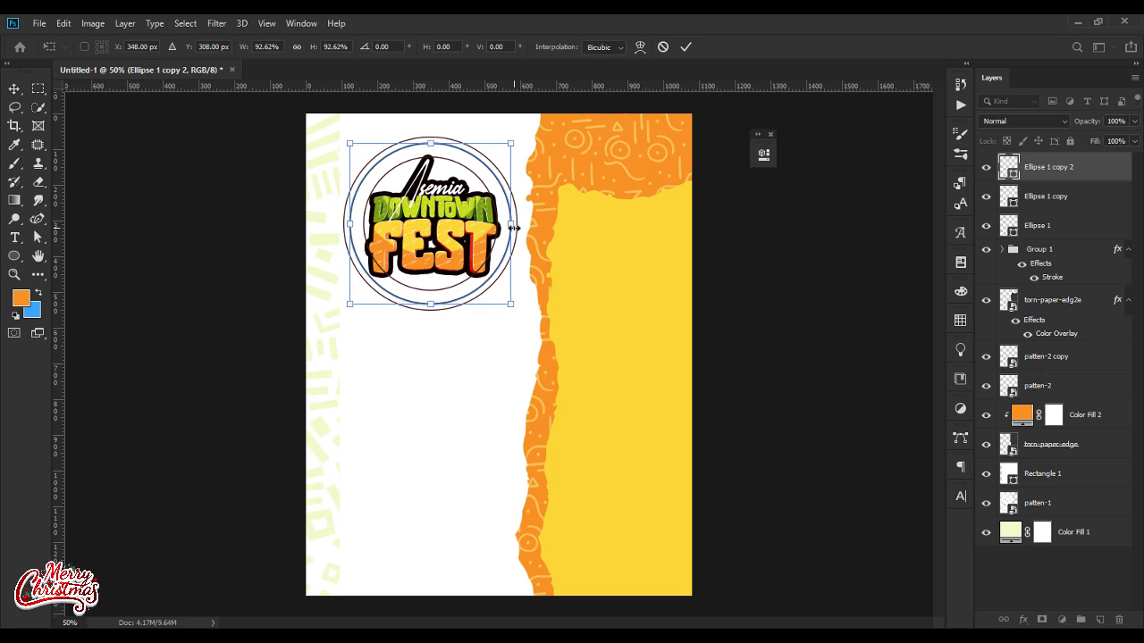
key("Return")
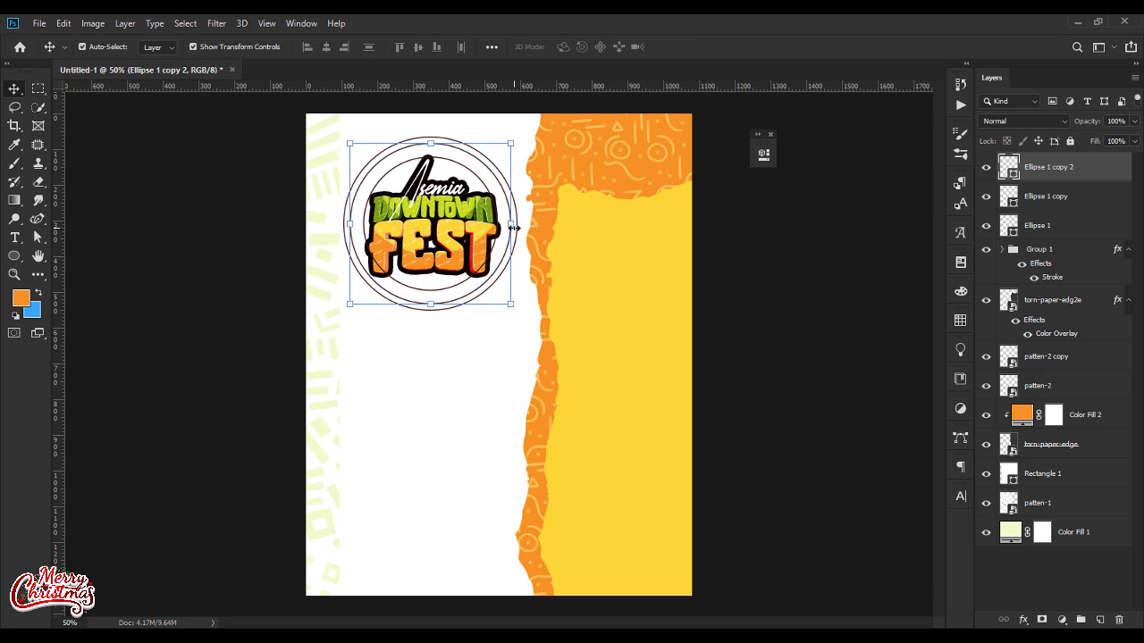
Step: Add the horizontal text "2025 new year eve" along the path of the middle circle, starting at its lower left
left_click(18, 237)
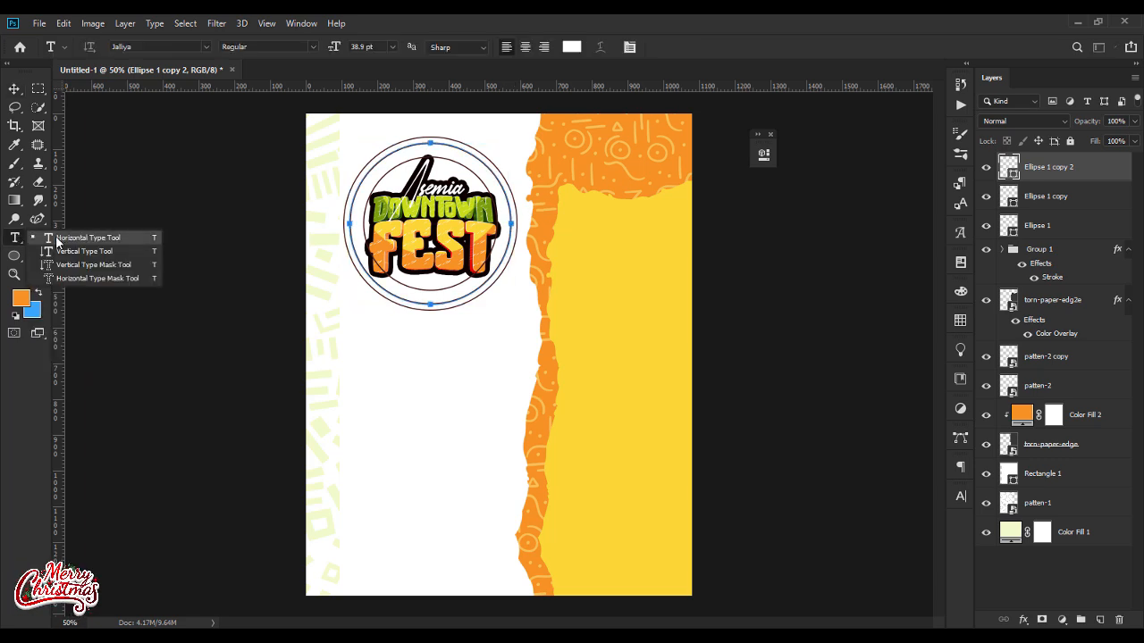
left_click(61, 239)
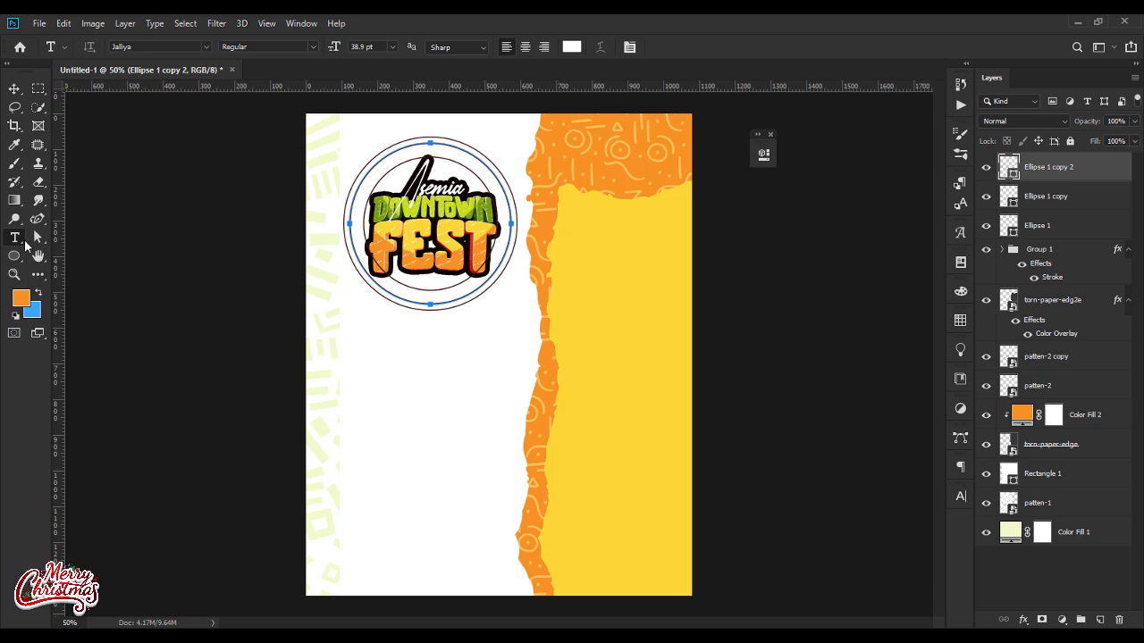
left_click(384, 286)
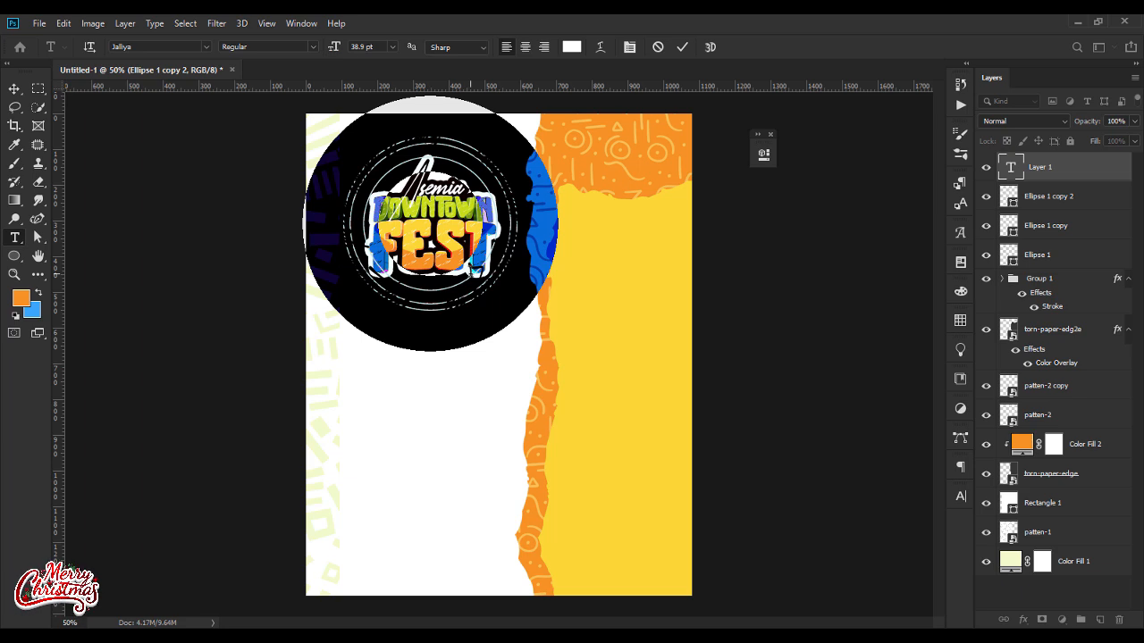
type("2022")
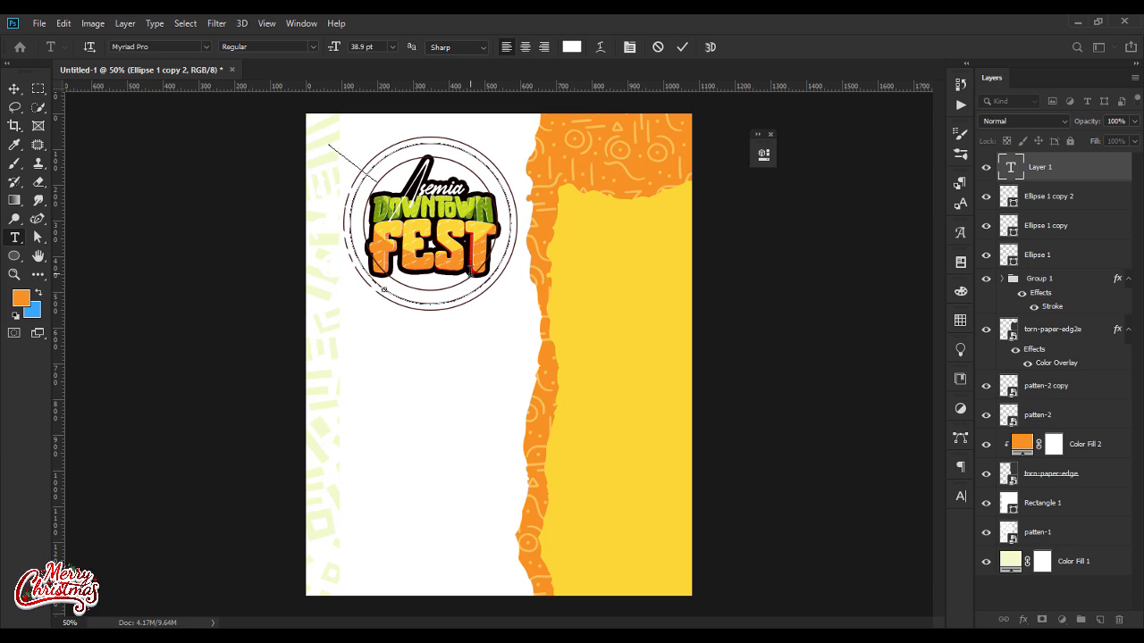
type("A year eve")
Step: Set the color of the whole curved text to black
key("ctrl+a")
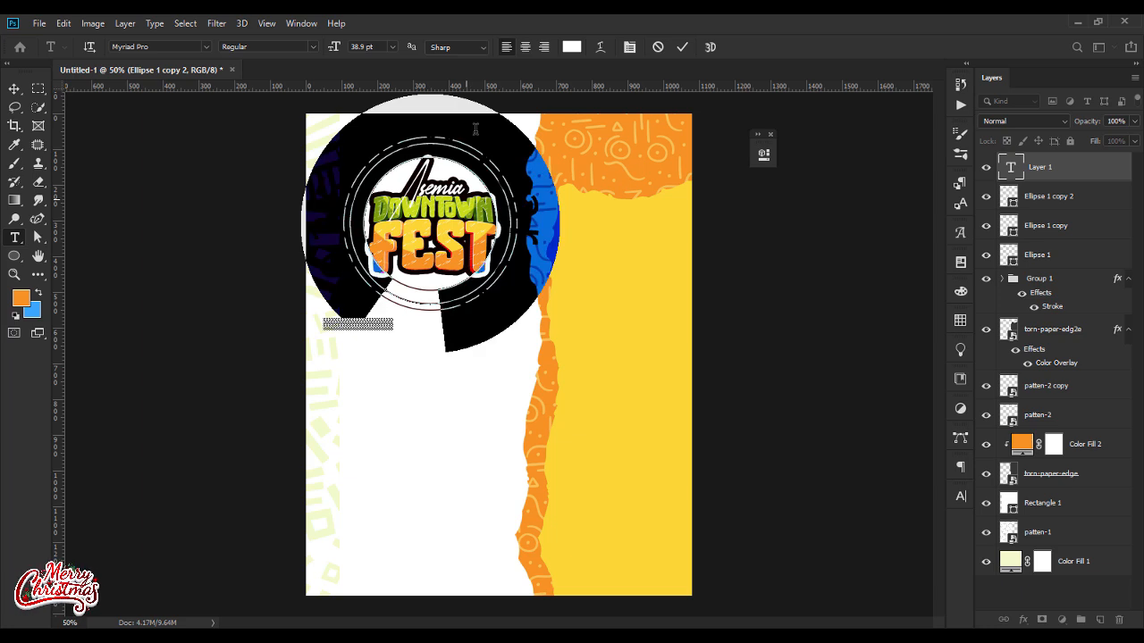
left_click(571, 46)
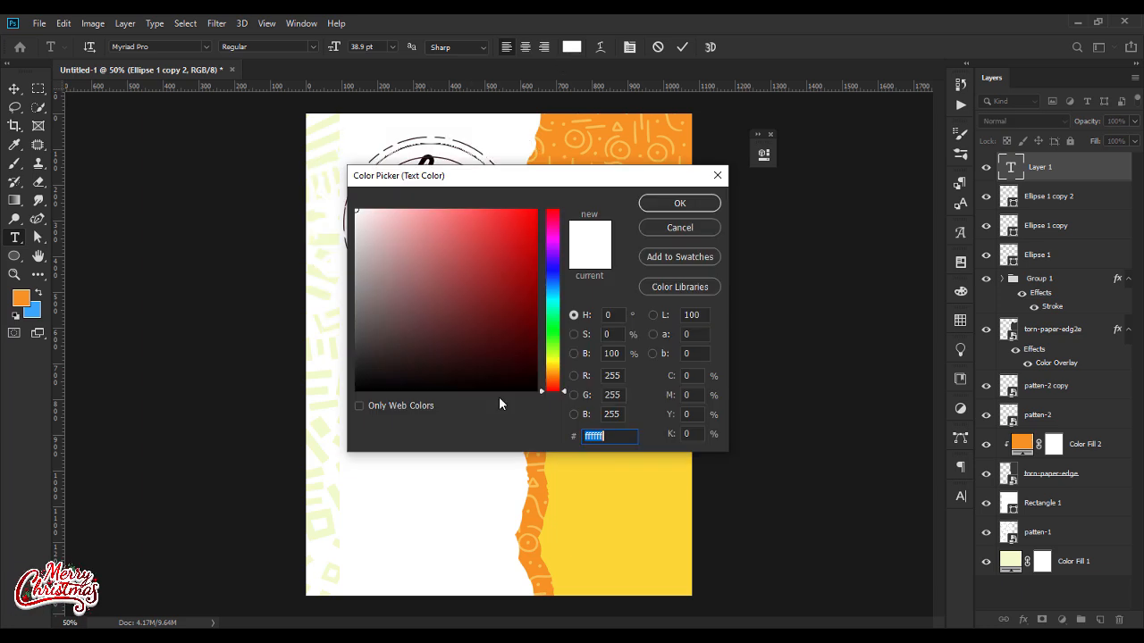
left_click(466, 377)
key("Return")
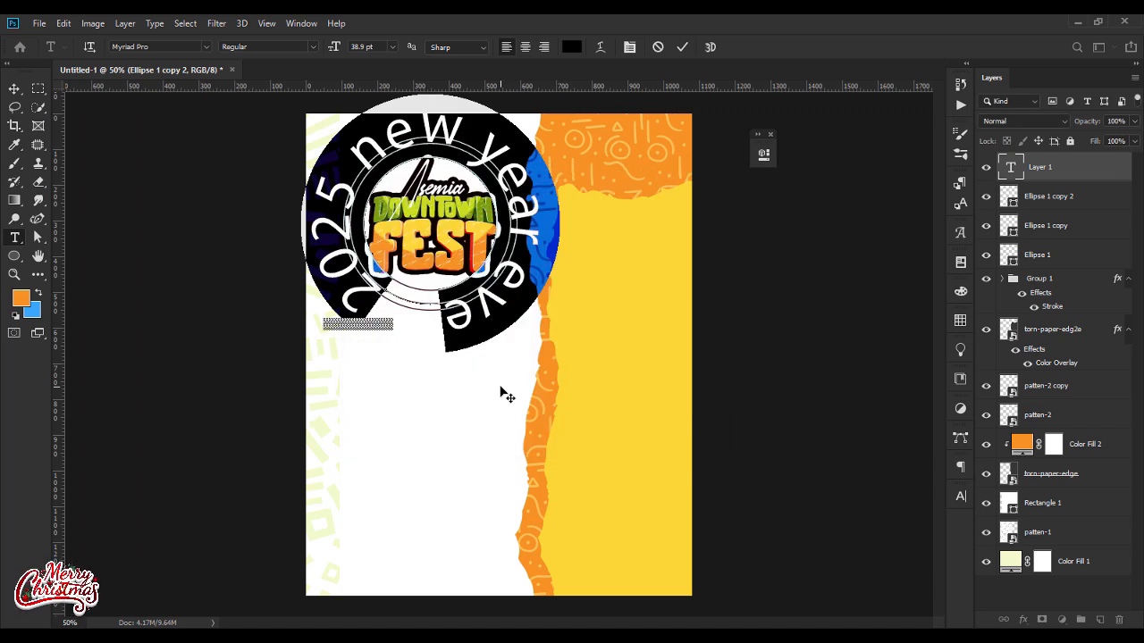
Step: Change the curved text's font to Habanero and reduce its size to 5.9 pt
left_click(168, 47)
type("hab")
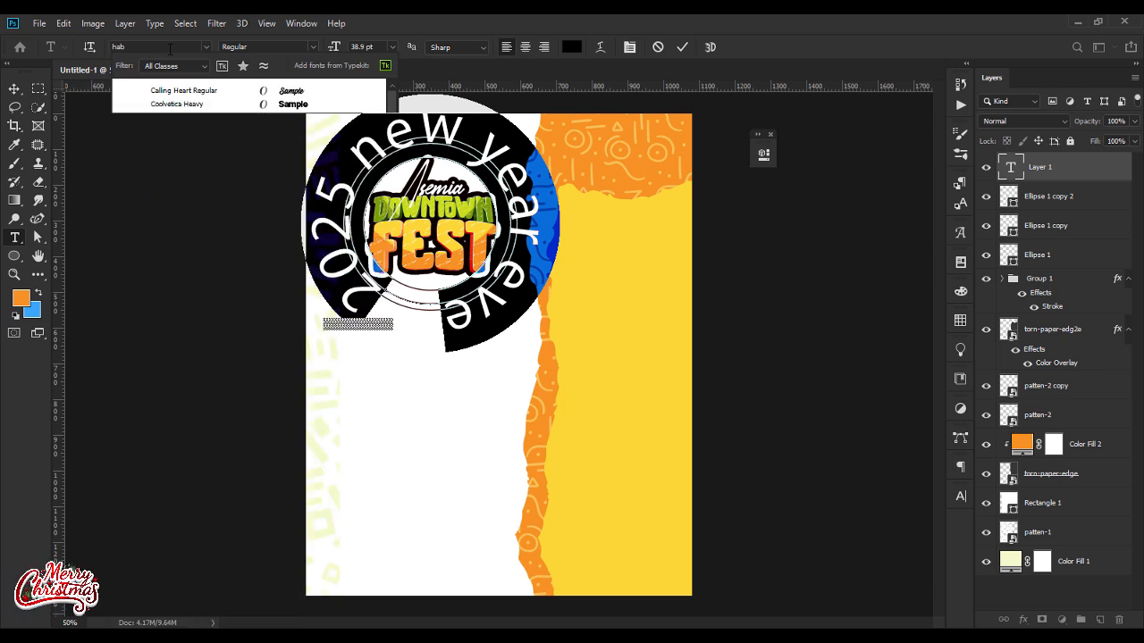
left_click(334, 90)
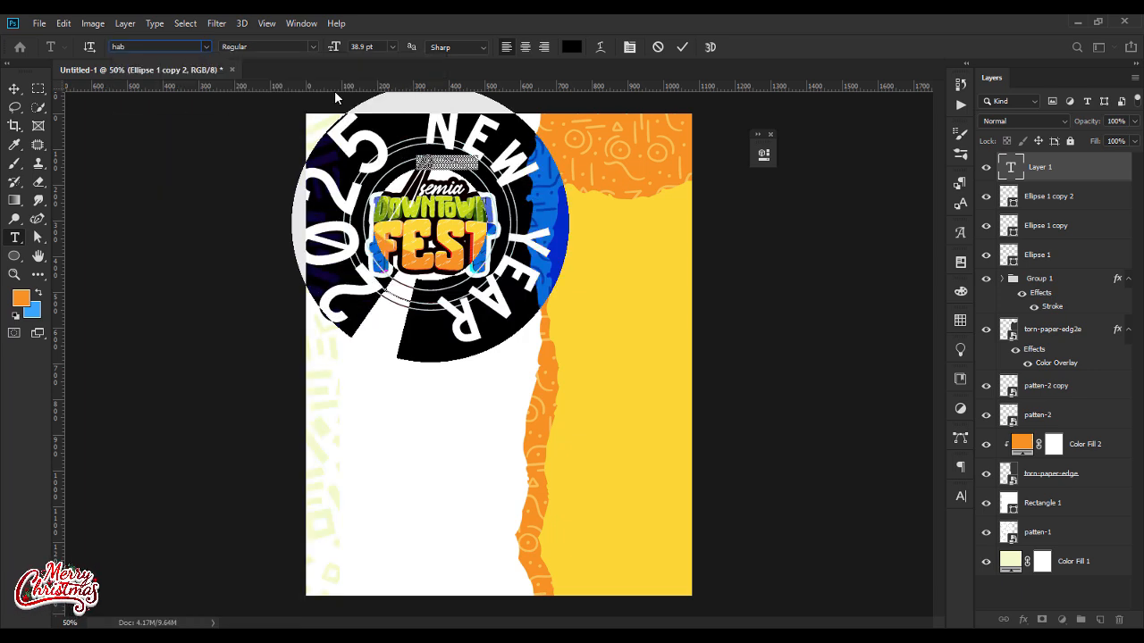
left_click_drag(332, 47, 313, 50)
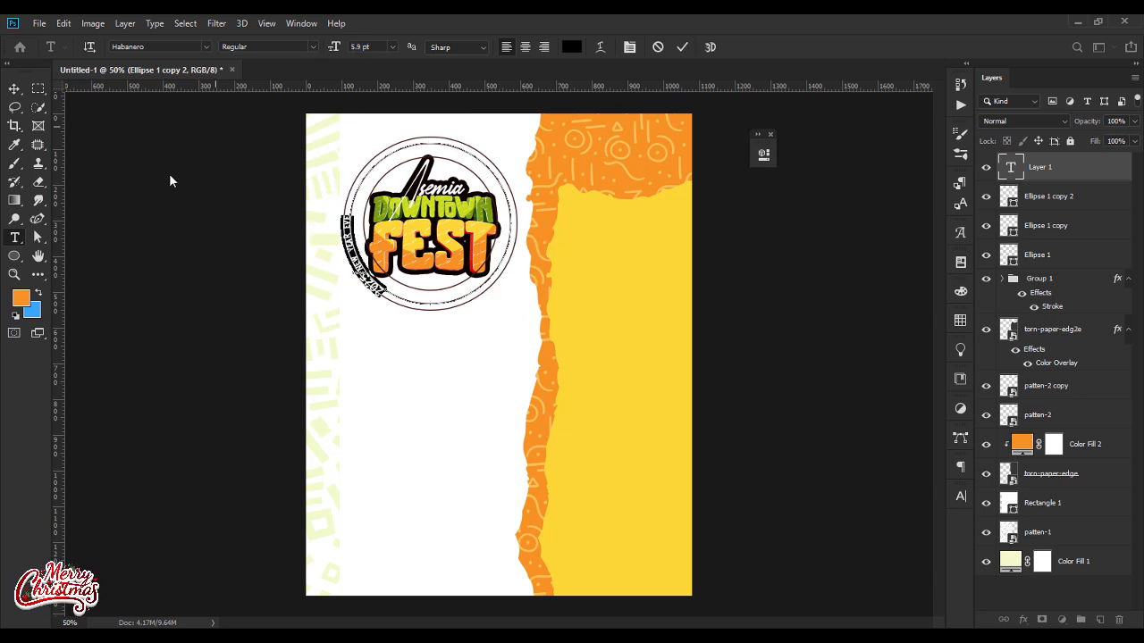
Step: Flip the curved text to the inside of its circular path so it reads upright along the bottom of the ring
left_click(14, 274)
mouse_move(429, 239)
left_mouse_down()
mouse_move(449, 236)
mouse_move(439, 239)
left_mouse_up()
left_click(14, 88)
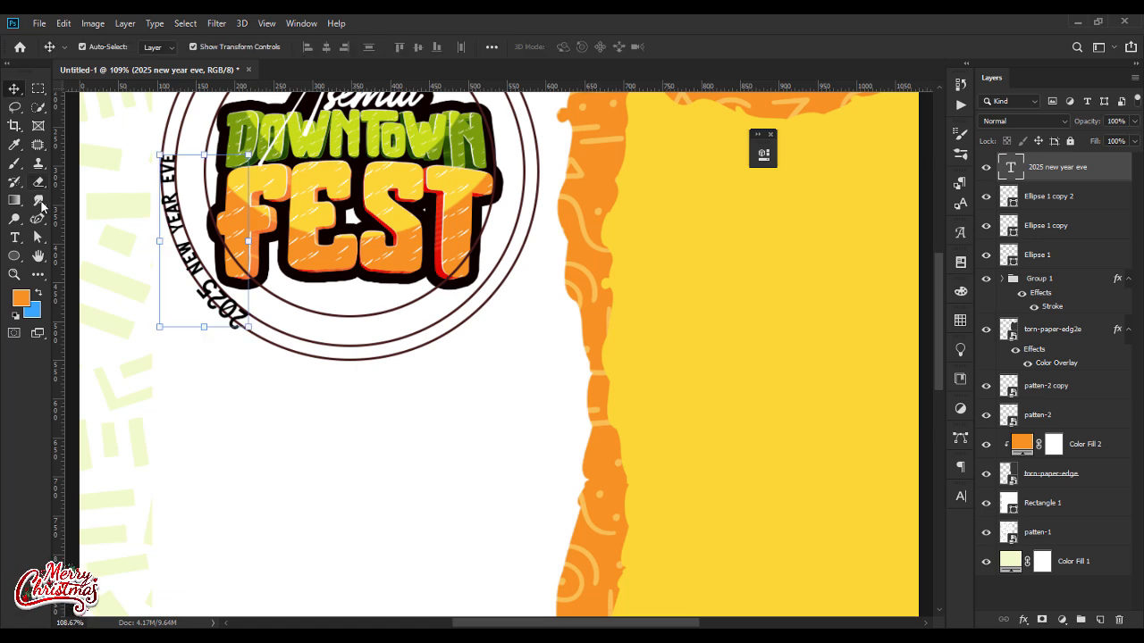
left_click(39, 237)
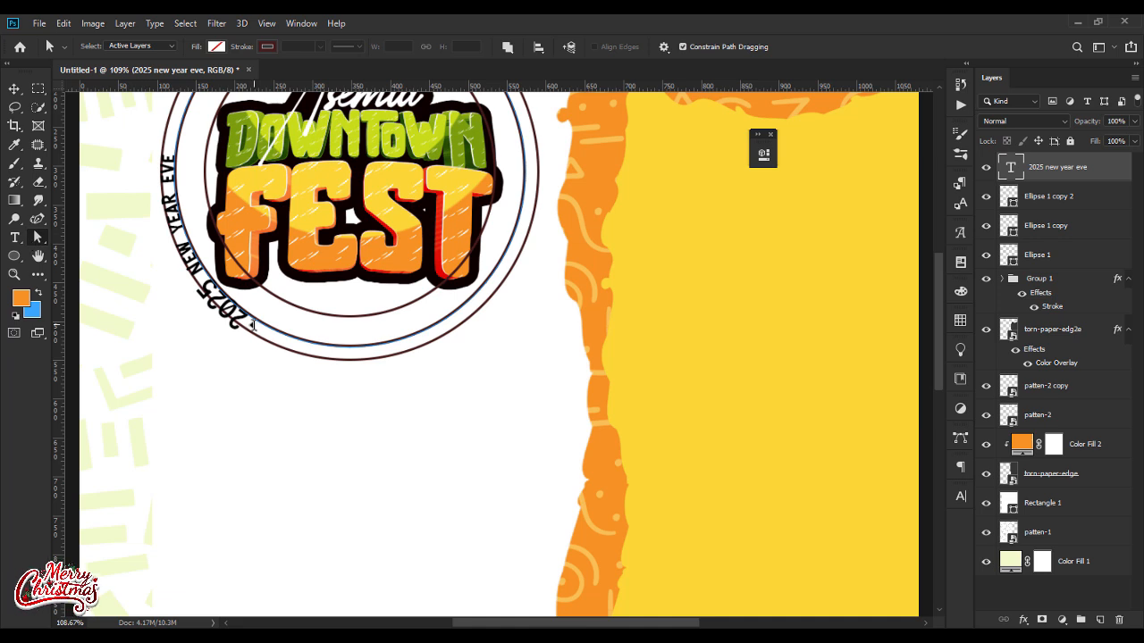
left_click_drag(243, 323, 470, 222)
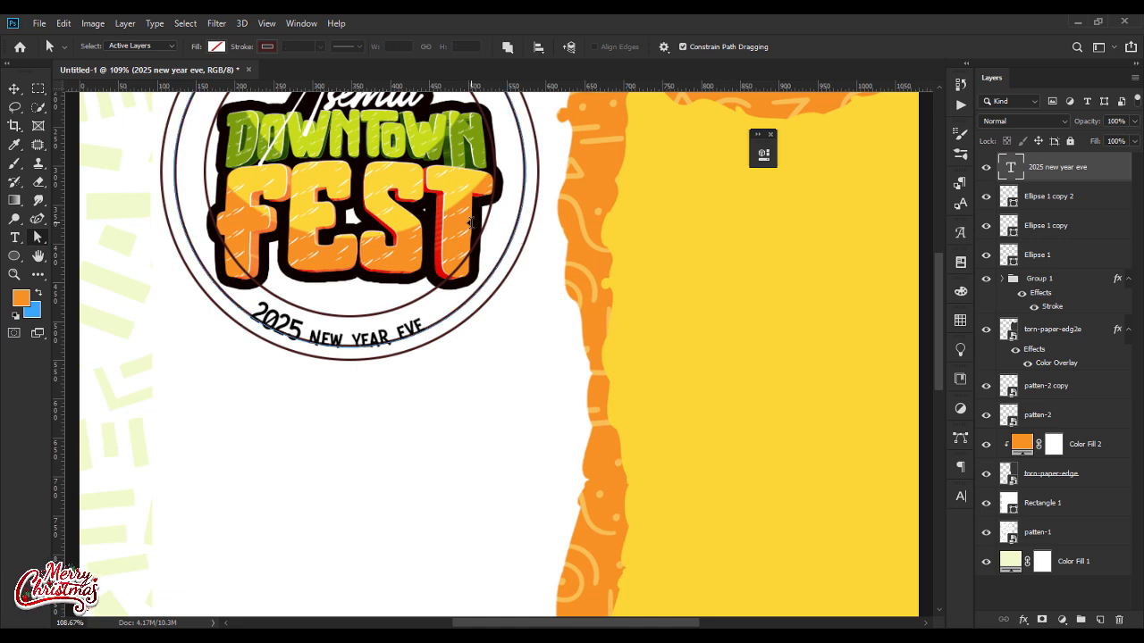
Step: Apply All Caps to the curved 2025 new year eve text
left_click(14, 89)
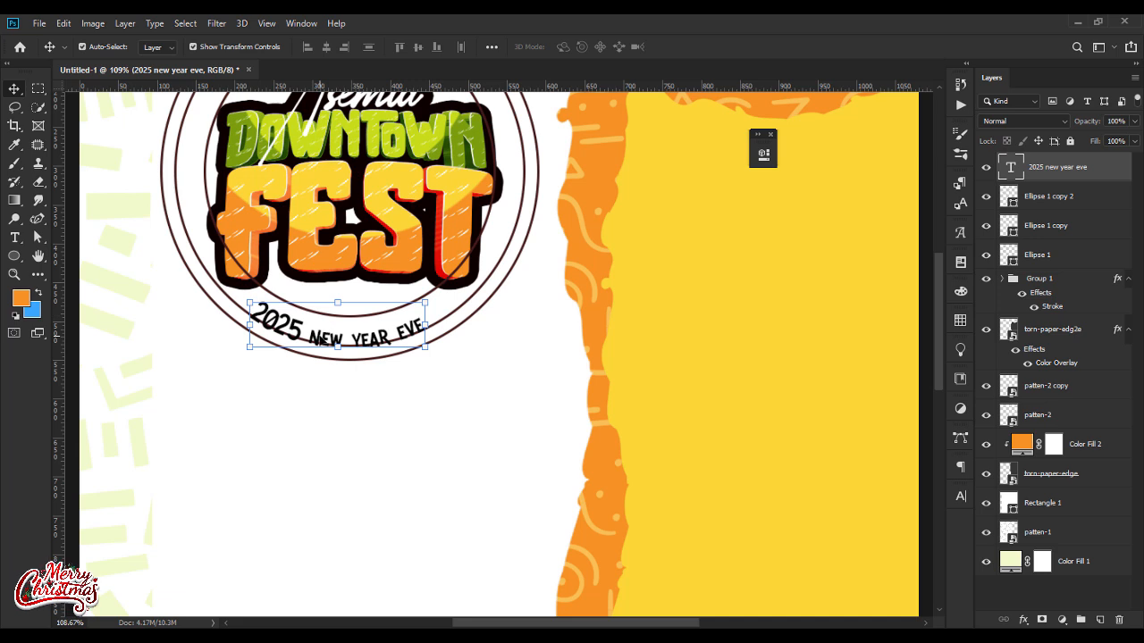
double_click(322, 339)
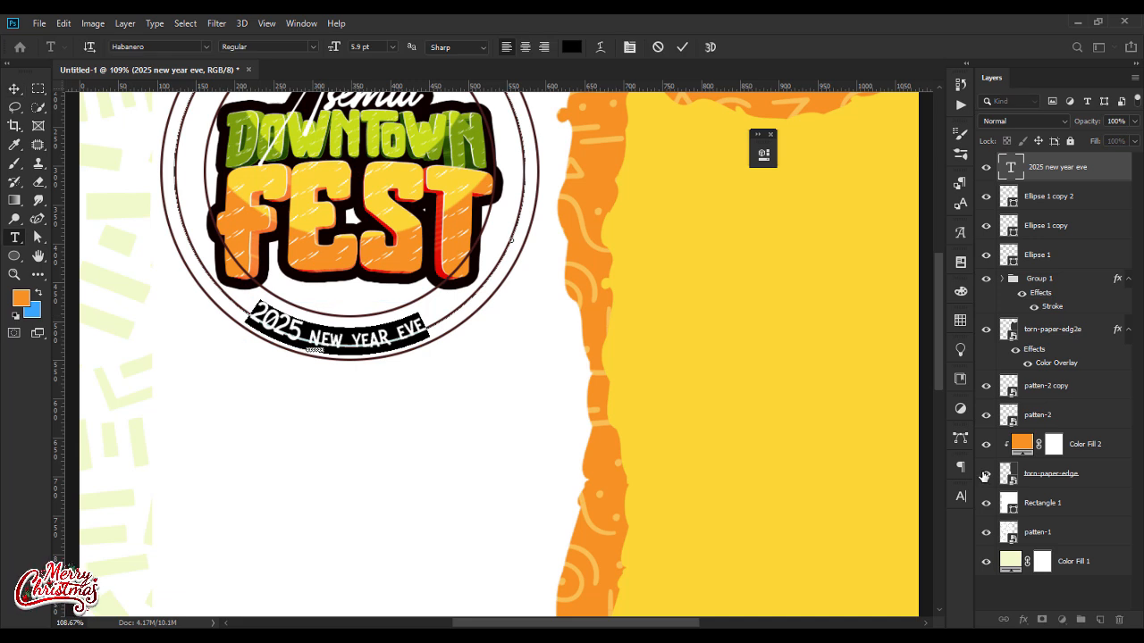
left_click(961, 496)
left_click(842, 577)
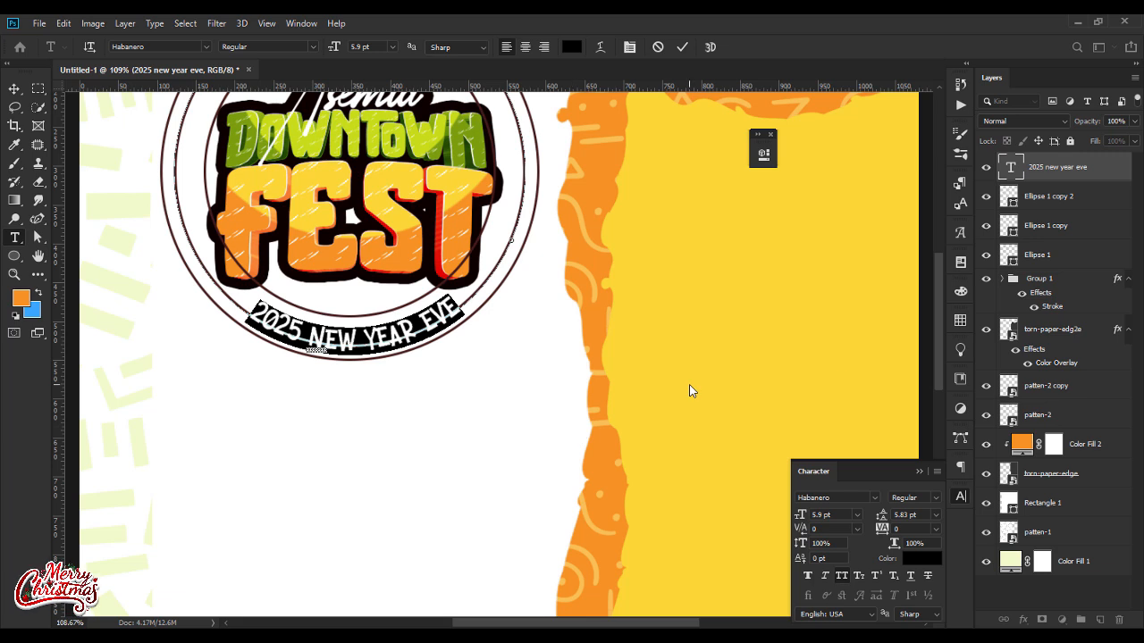
left_click(916, 467)
left_click(13, 87)
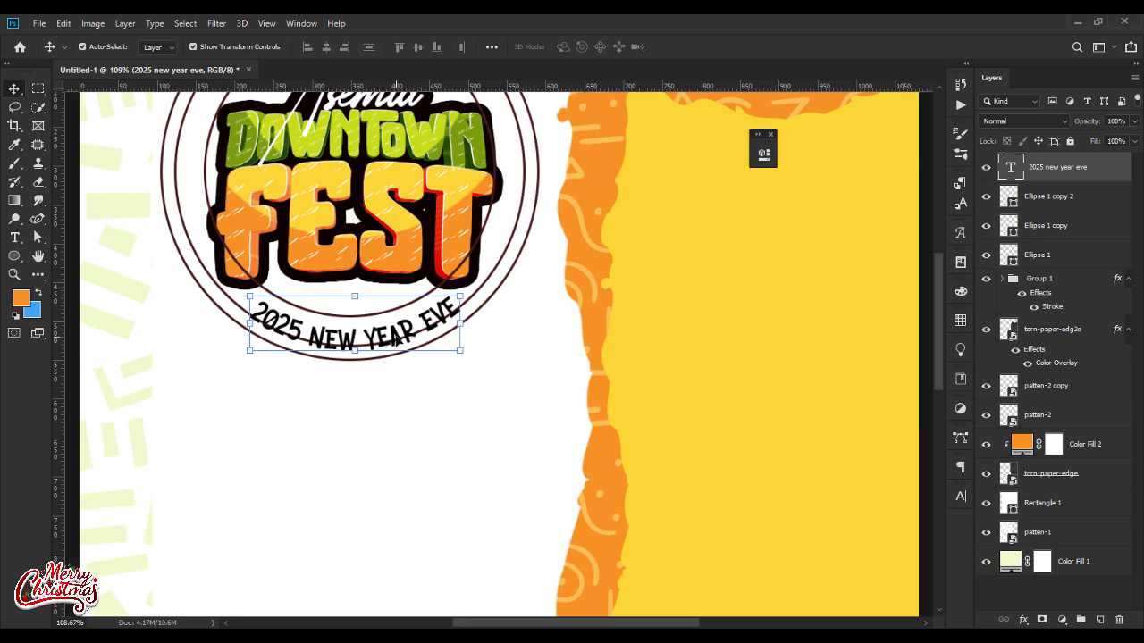
Step: Scale the curved text and the middle circle down slightly together, and delete the middle circle's layer
double_click(438, 315)
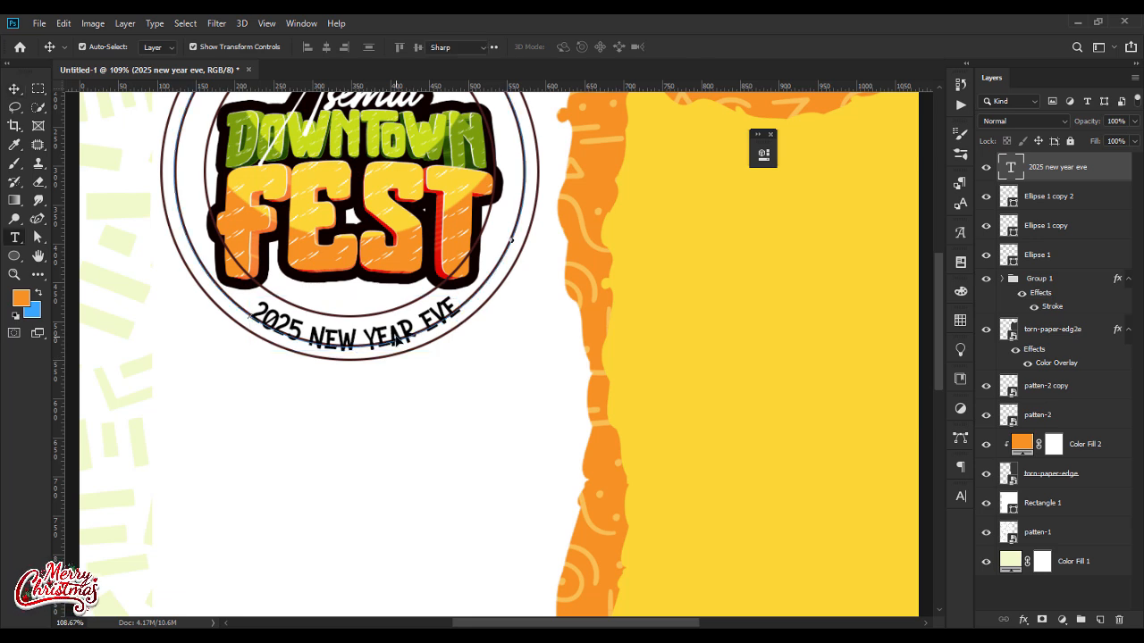
left_click(1102, 194, "shift")
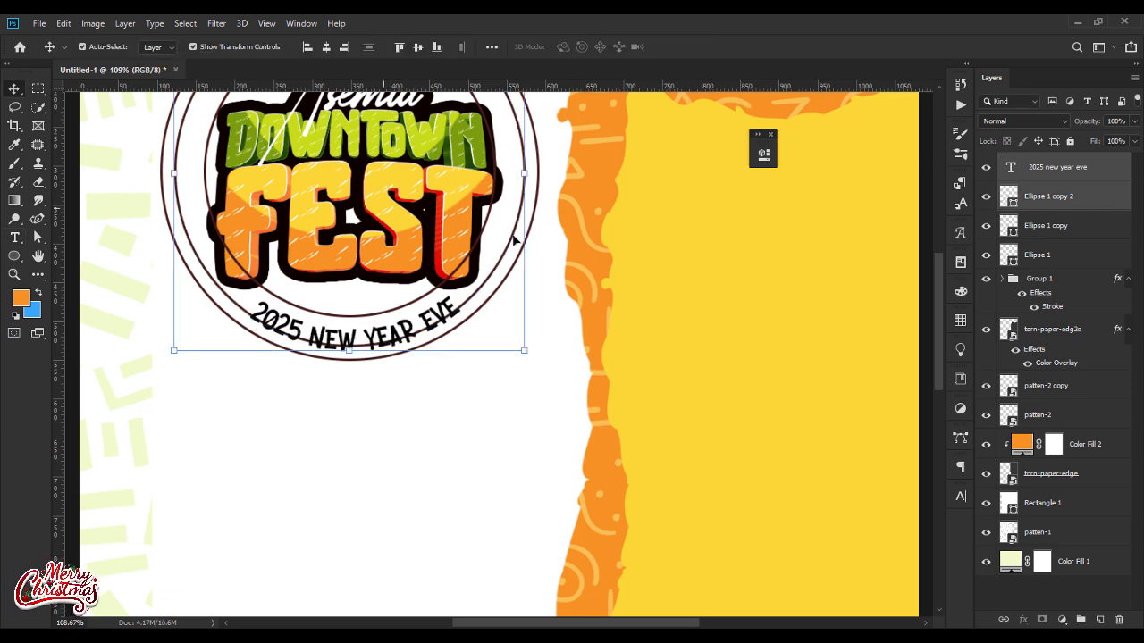
left_click_drag(526, 174, 525, 173)
key("Return")
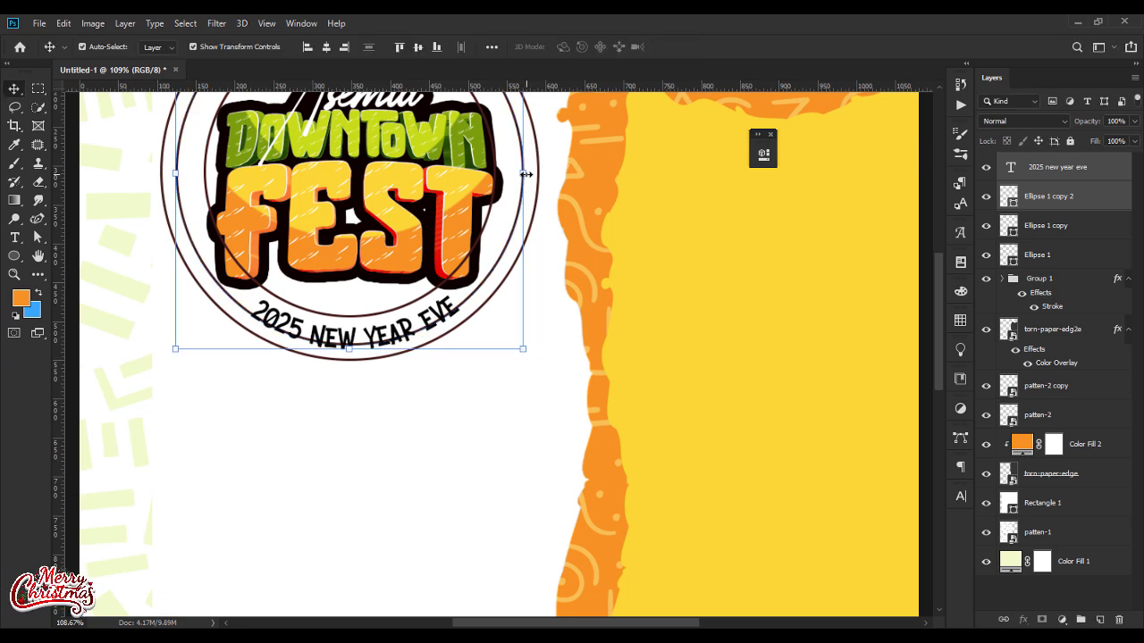
left_click(1055, 201)
key("Delete")
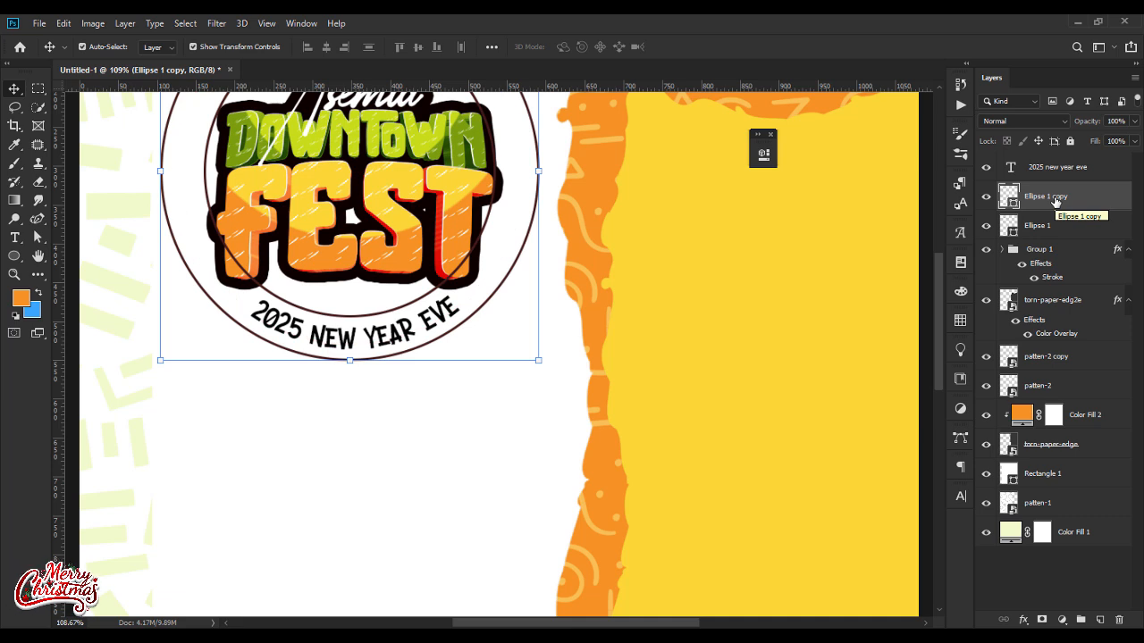
Step: Add two anchor points to the inner circle with the Add Anchor Point tool, one on each side of its lower arc below FEST
key("ctrl+0")
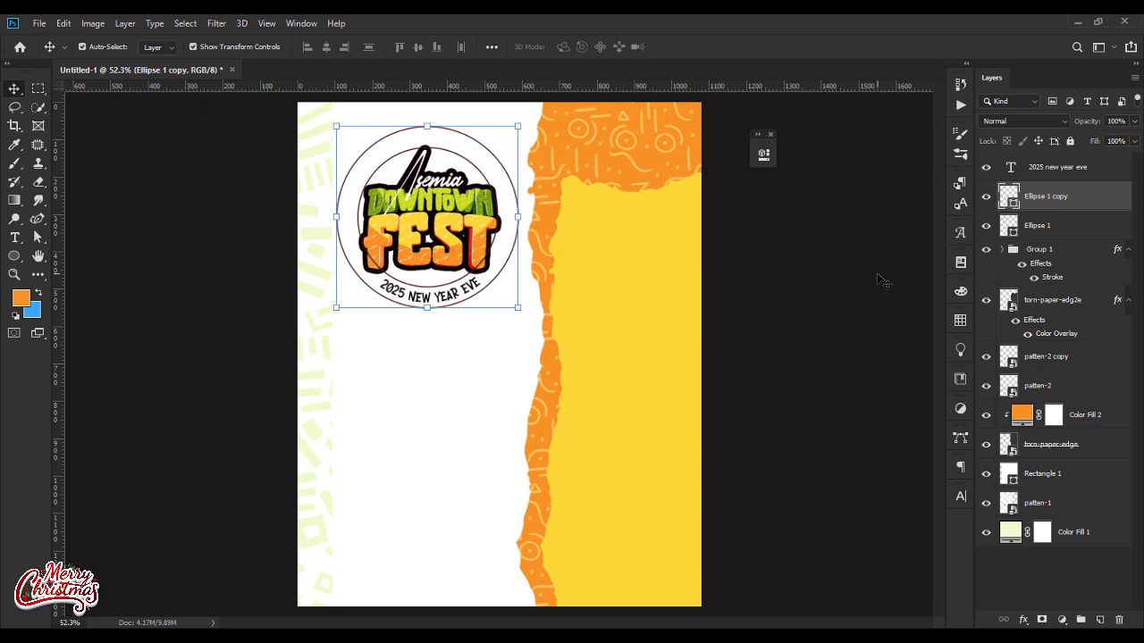
left_click(1072, 226)
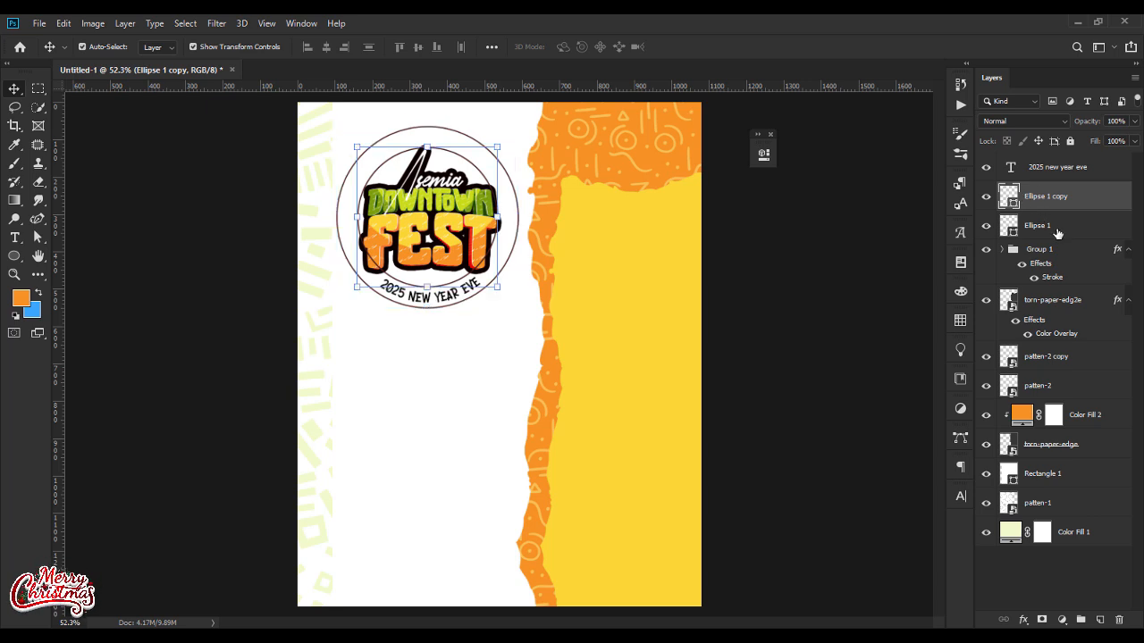
left_click(39, 221)
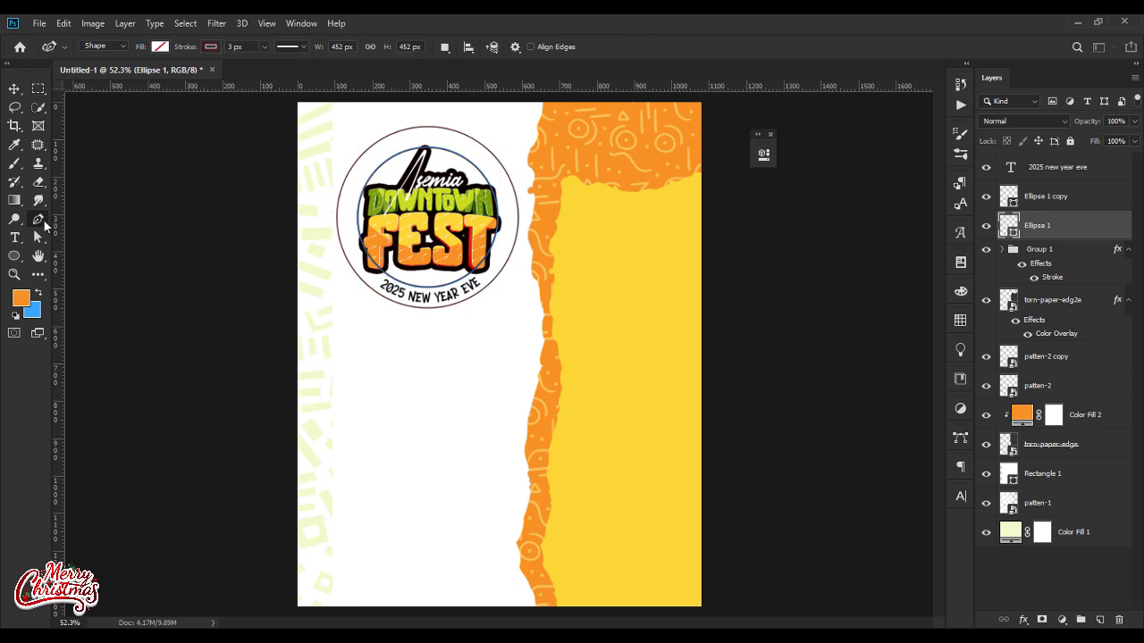
right_click(43, 218)
left_click(95, 260)
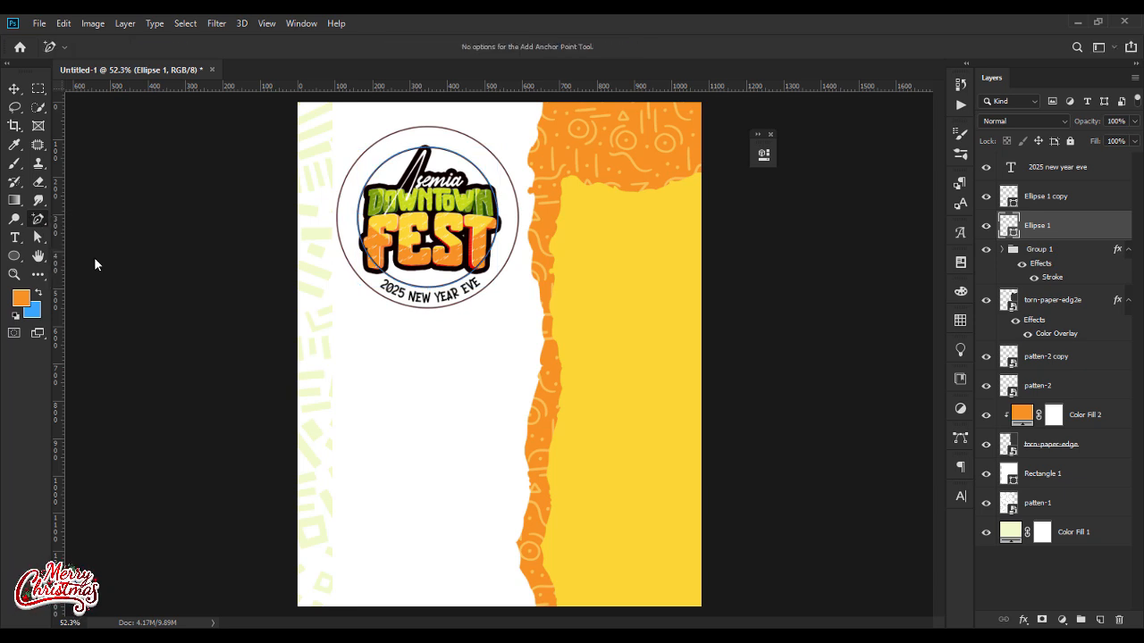
key("ctrl+plus")
key("ctrl+plus")
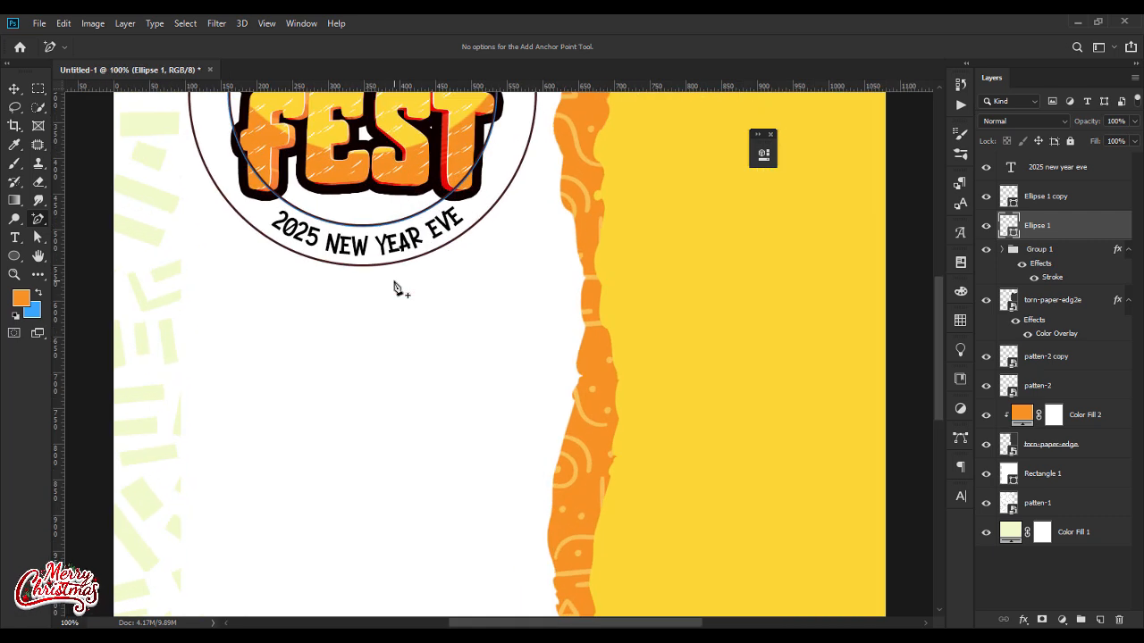
left_click(286, 205)
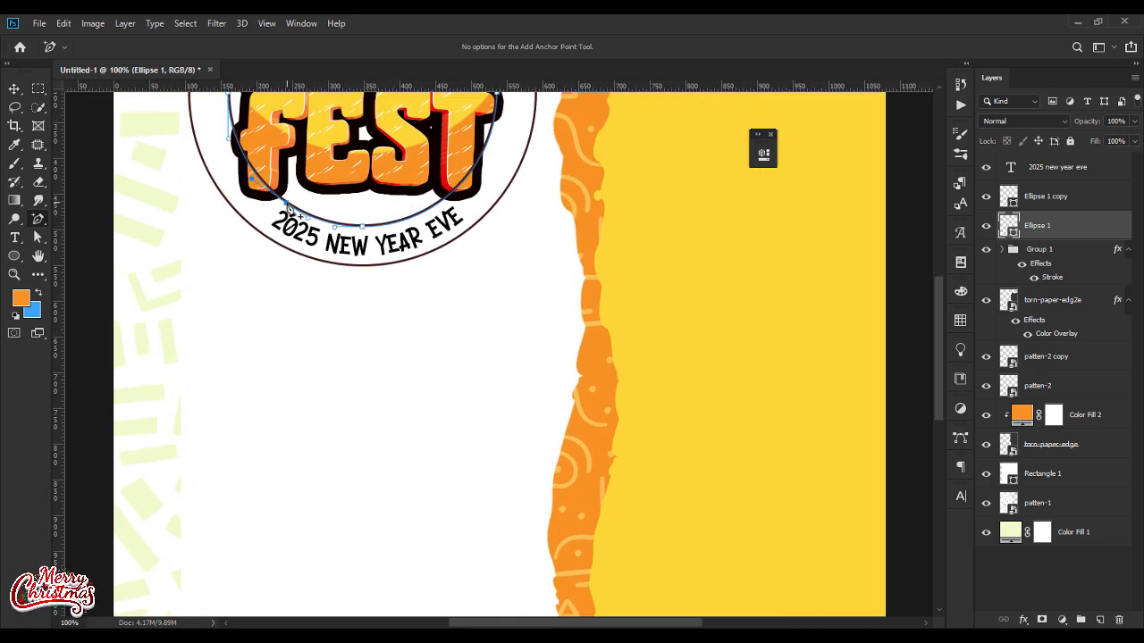
left_click(438, 204)
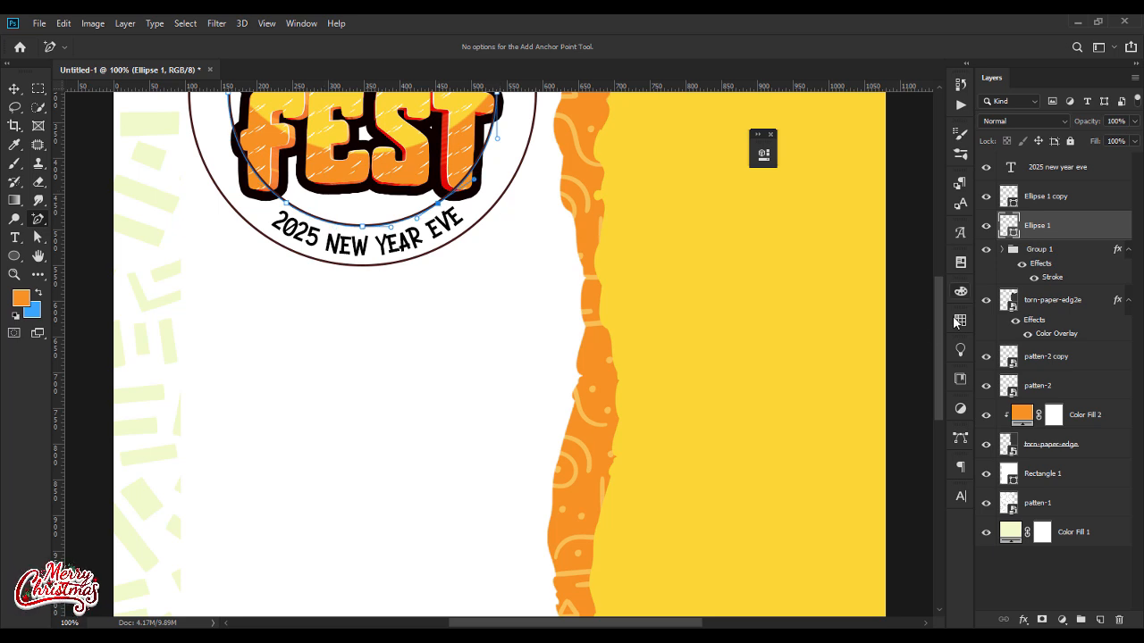
Step: Remove the upper part of the inner circle's path so only its short lower arc beneath FEST is left
left_click_drag(939, 328, 948, 271)
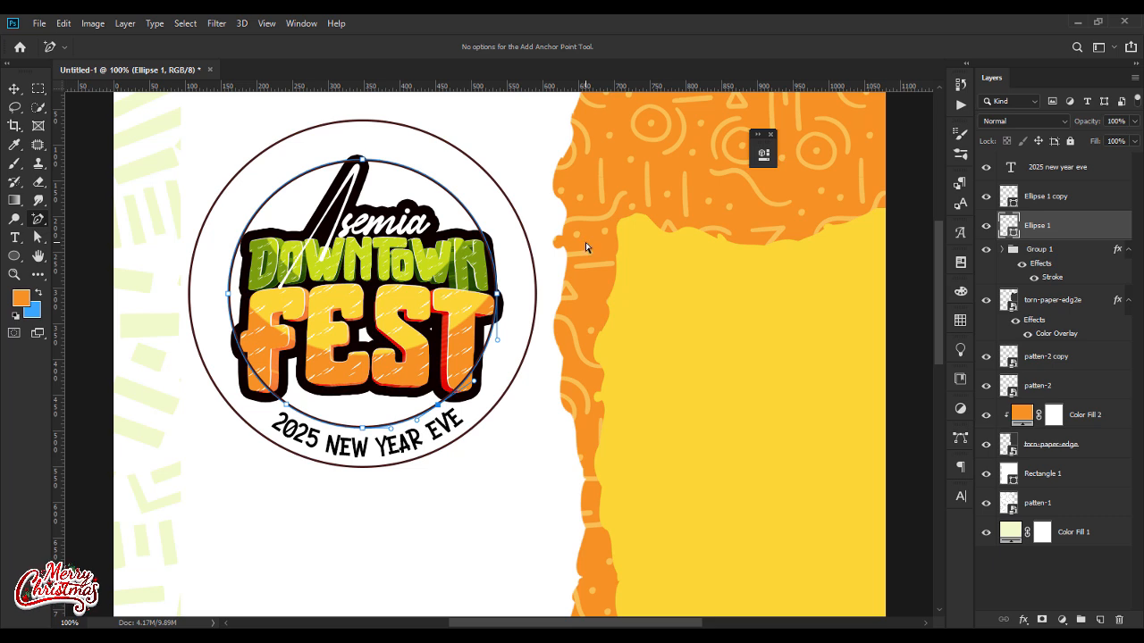
left_click(39, 236)
left_click(386, 177)
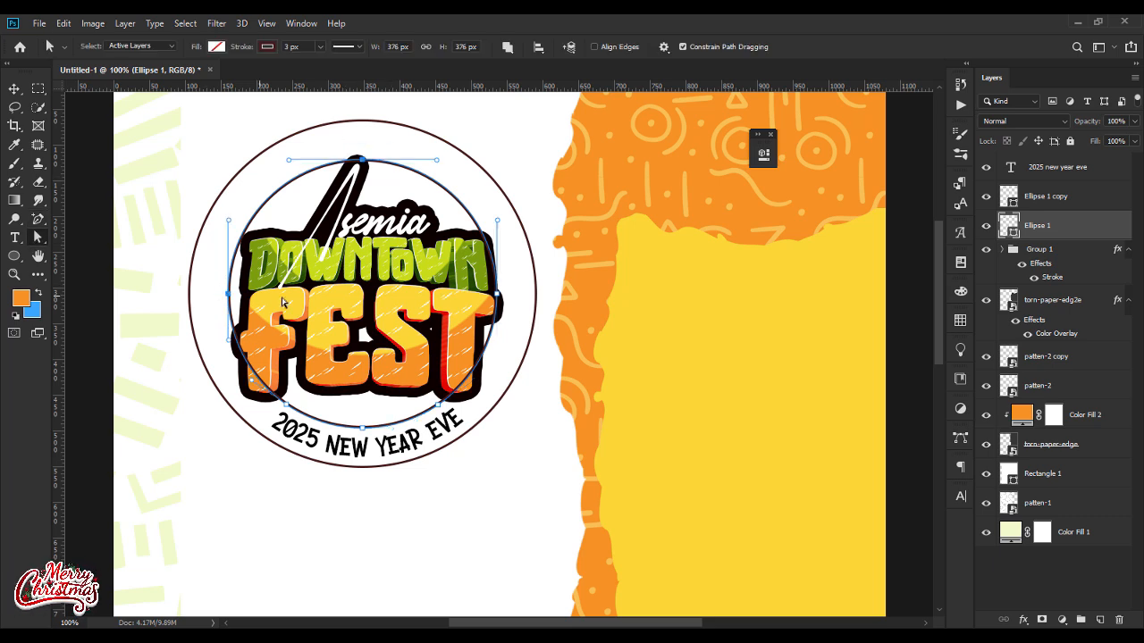
key("Delete")
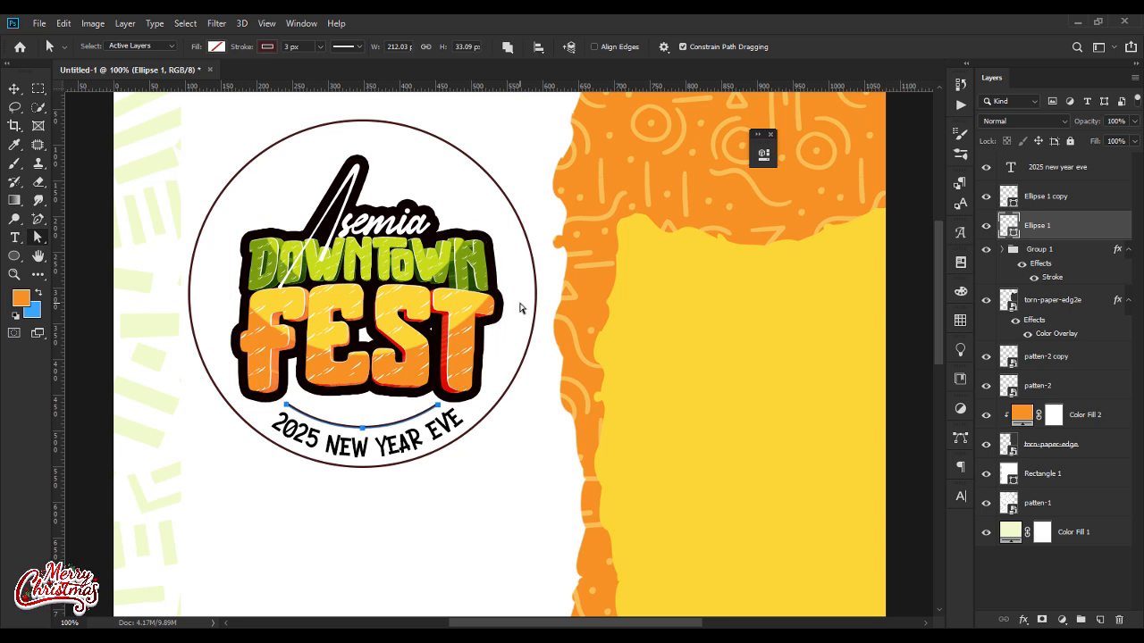
left_click(14, 89)
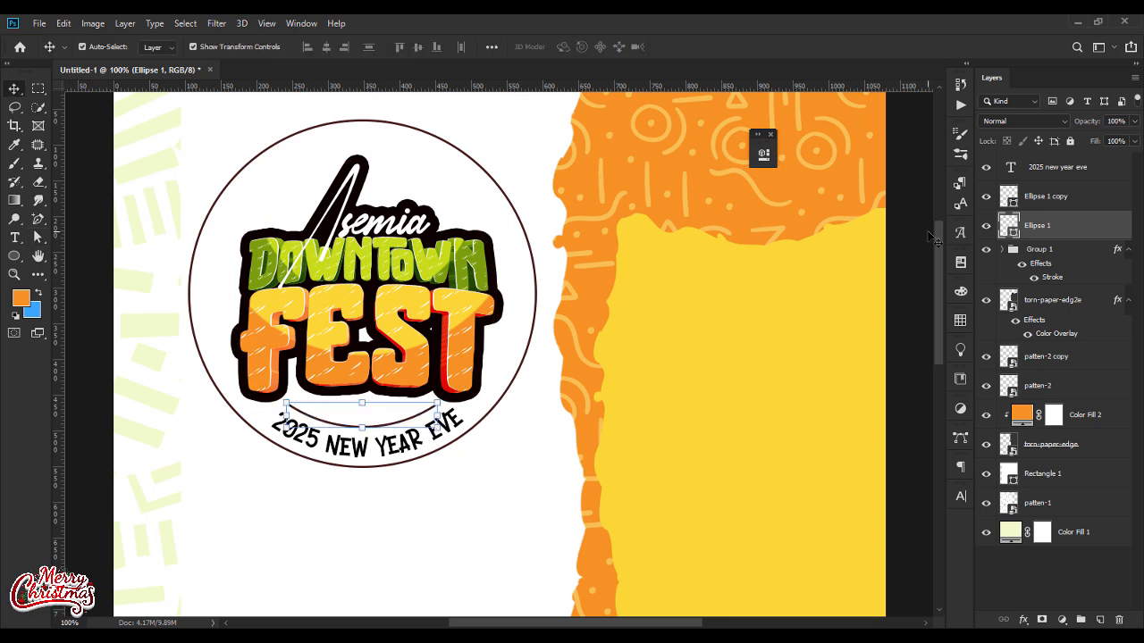
Step: Add two anchor points to the outer circle with the Add Anchor Point tool, one on each side of its lower arc
left_click(1059, 198)
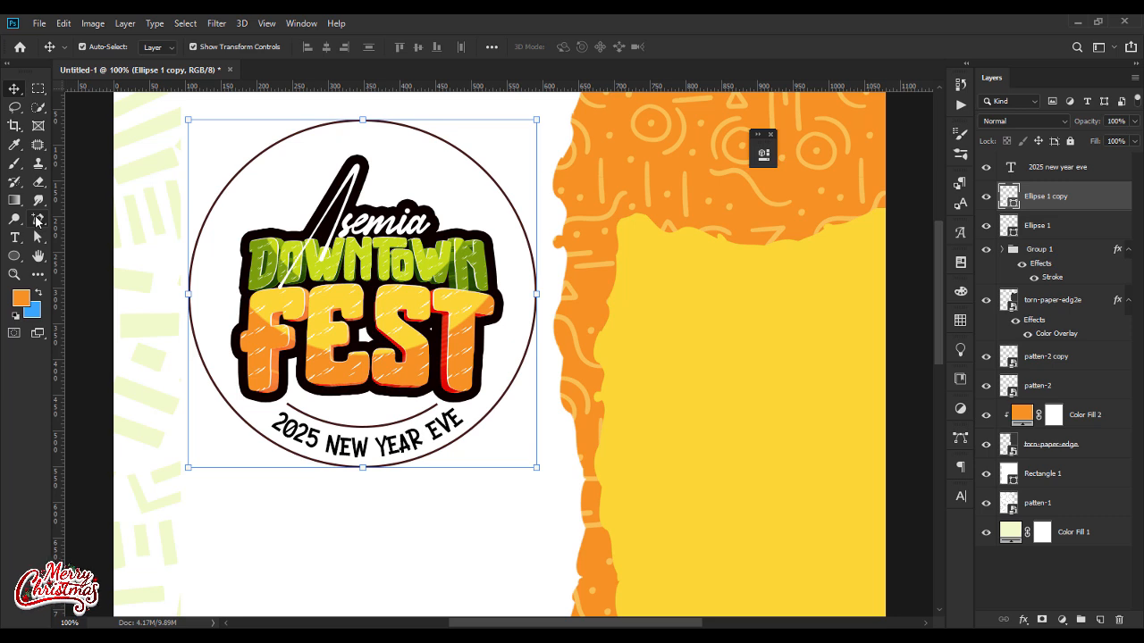
left_click(36, 221)
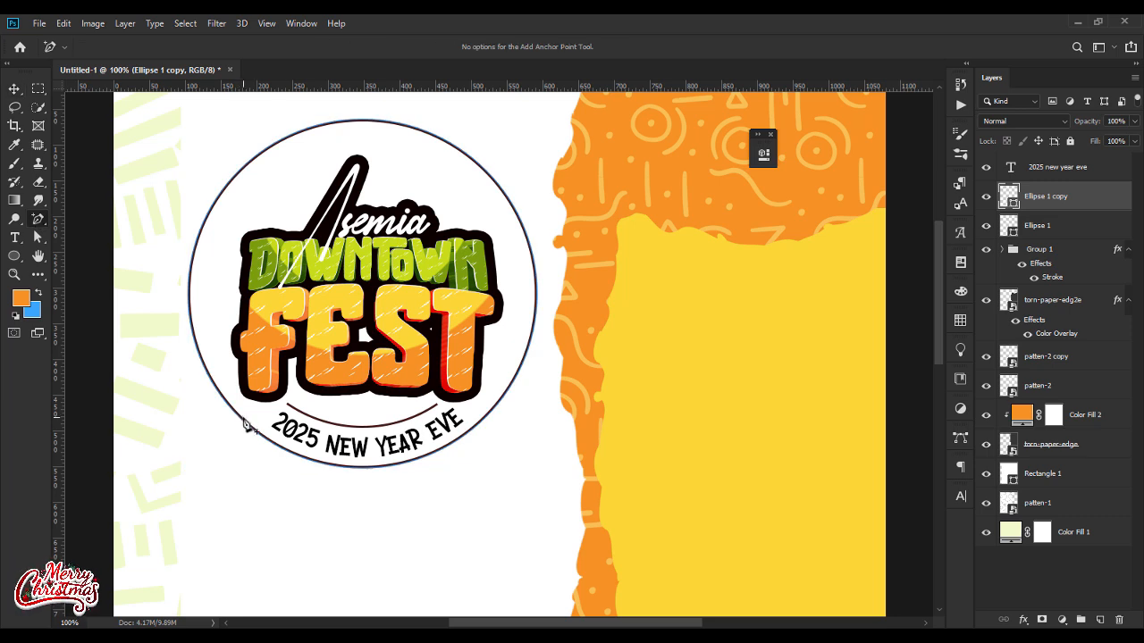
left_click(243, 420)
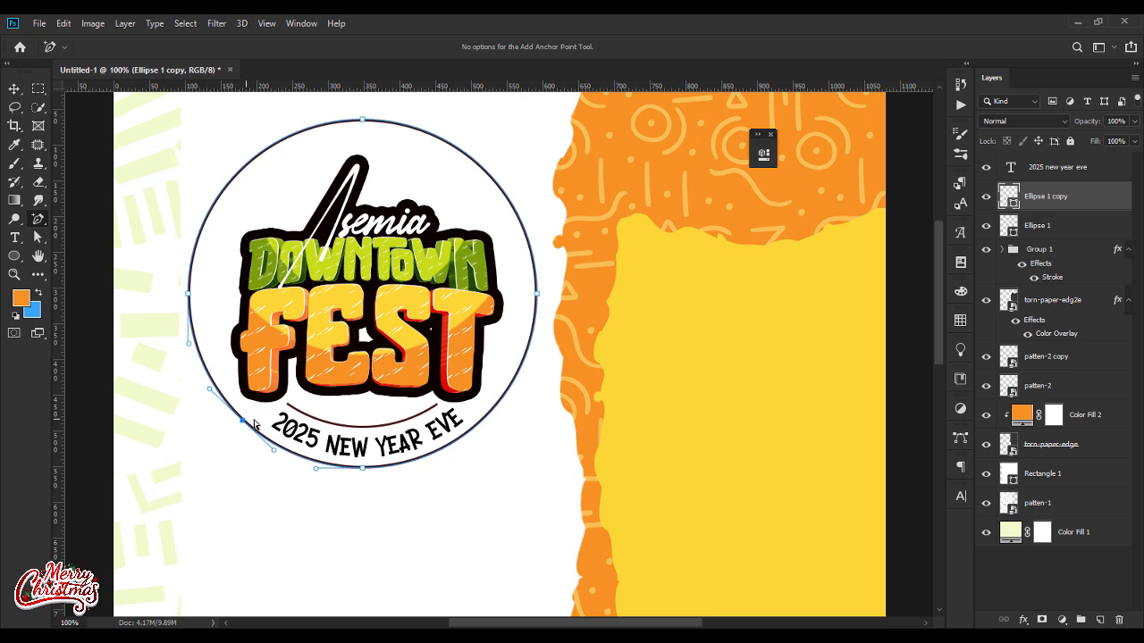
left_click(488, 414)
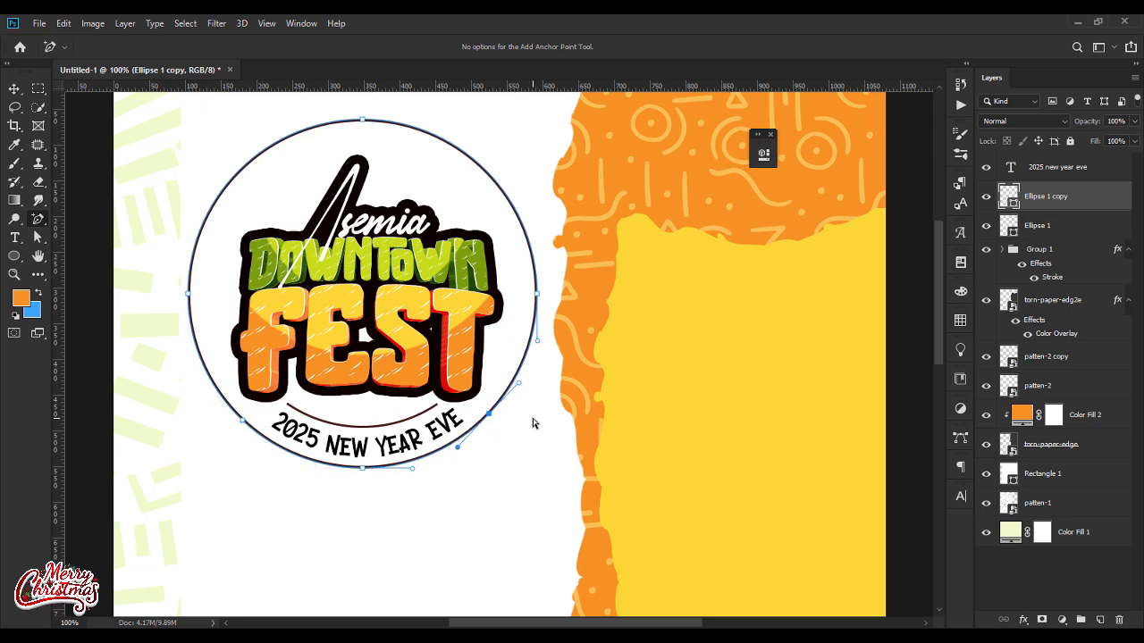
Step: Delete the outer circle's top and side anchor points, keeping only the lower arc under the curved text
left_click(39, 240)
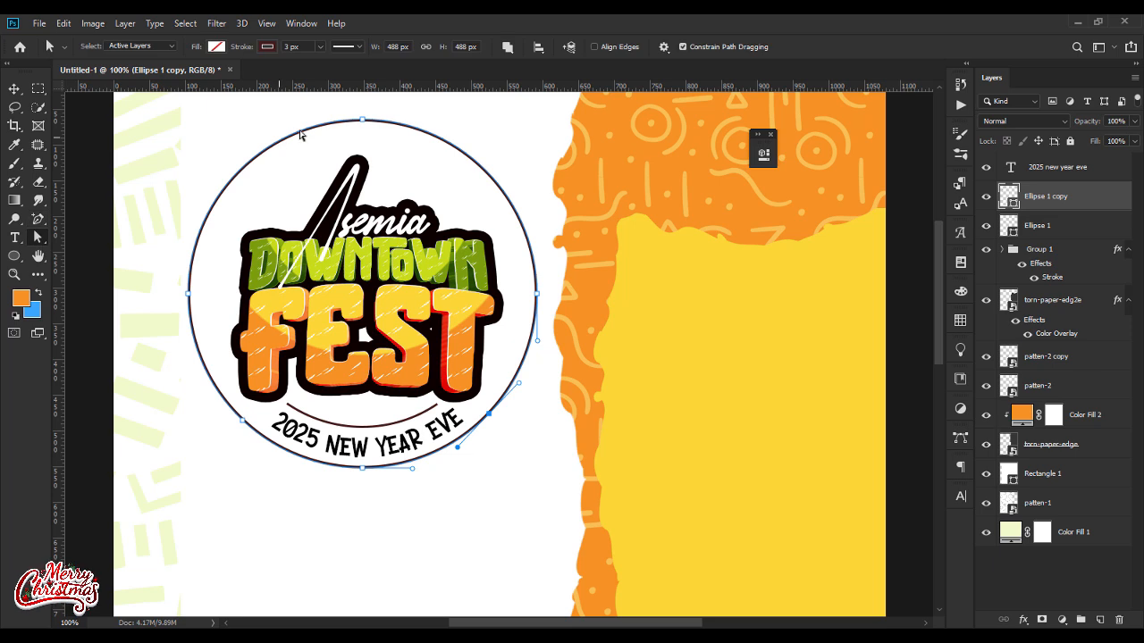
left_click_drag(325, 110, 470, 184)
left_click_drag(165, 281, 236, 317)
left_click_drag(522, 279, 565, 310)
key("Delete")
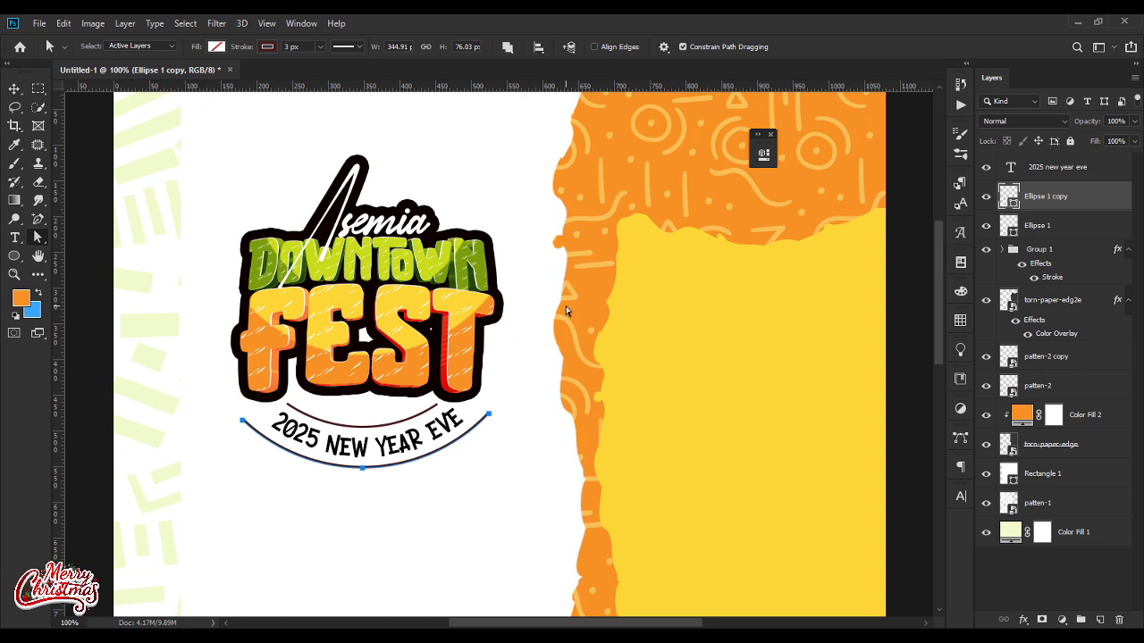
left_click(13, 90)
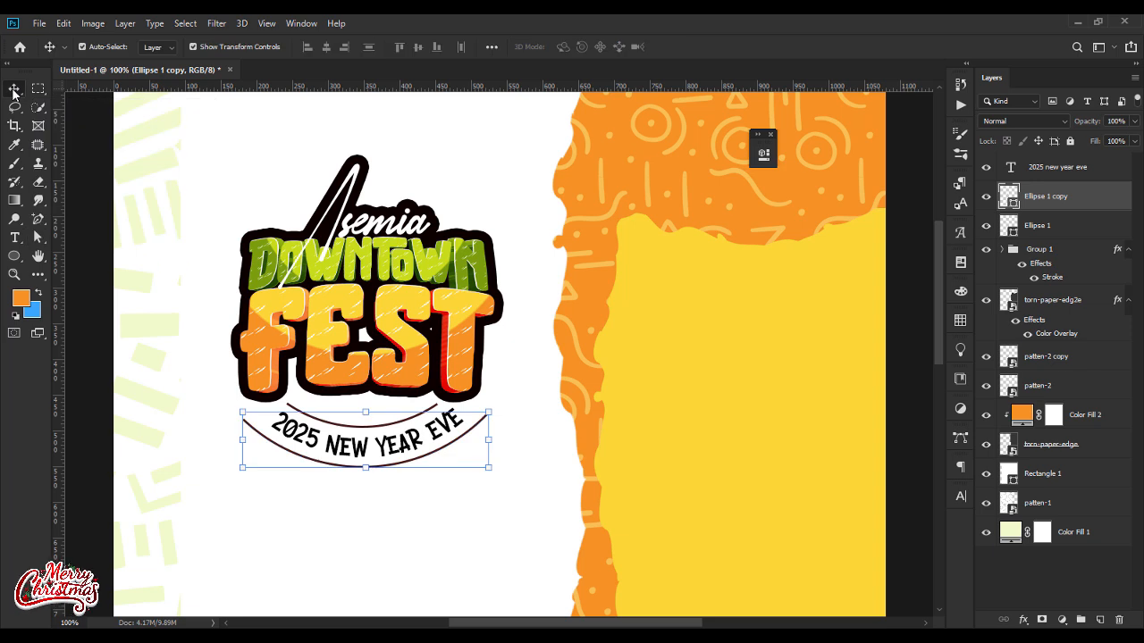
Step: Set the font size of the curved 2025 new year eve text to 4.85 pt
left_click(286, 530)
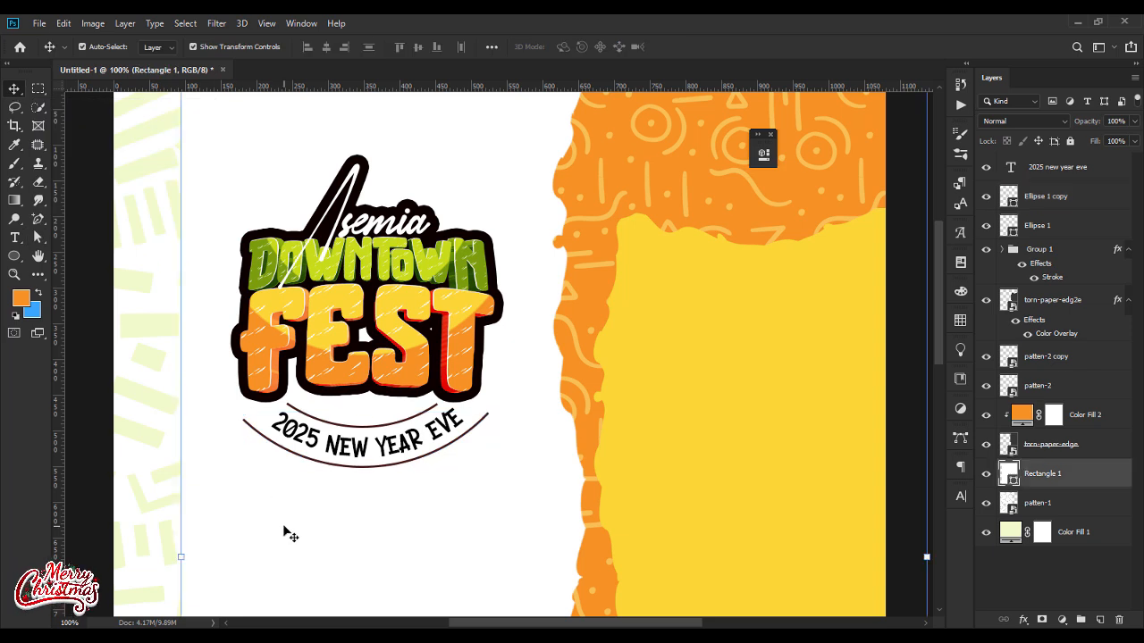
left_click(1056, 174)
left_click(1050, 228, "shift")
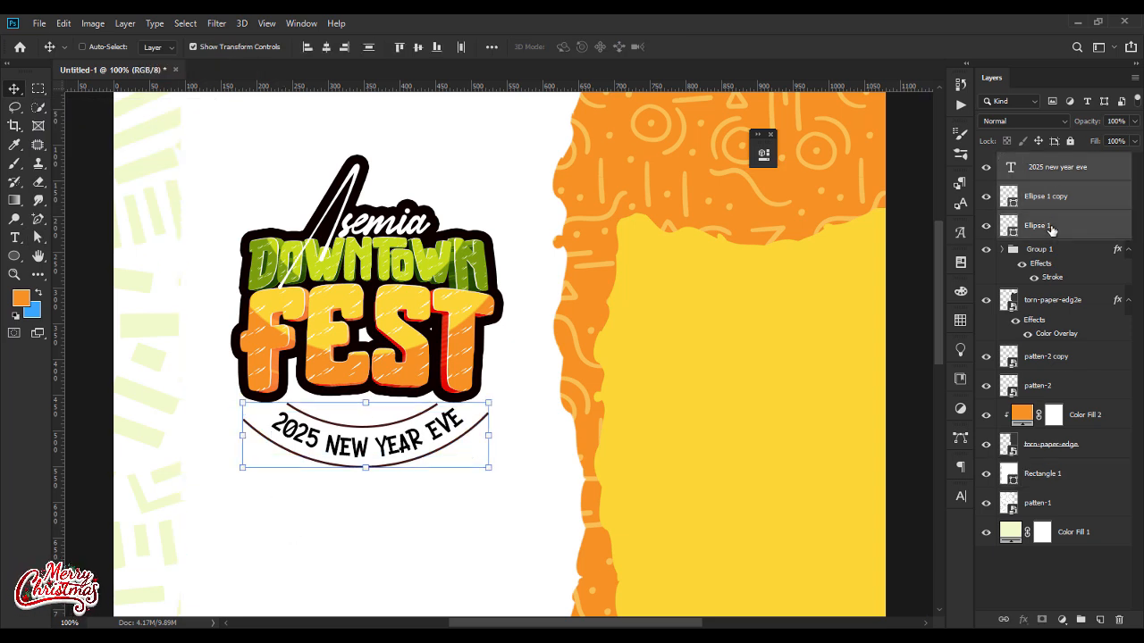
double_click(1010, 167)
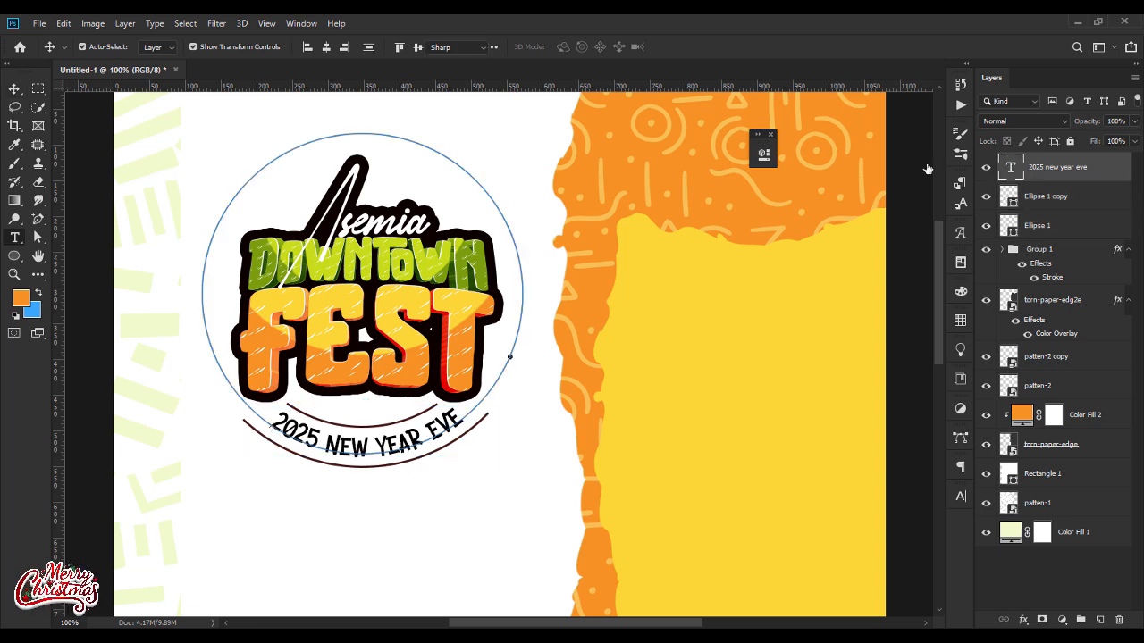
key("Down")
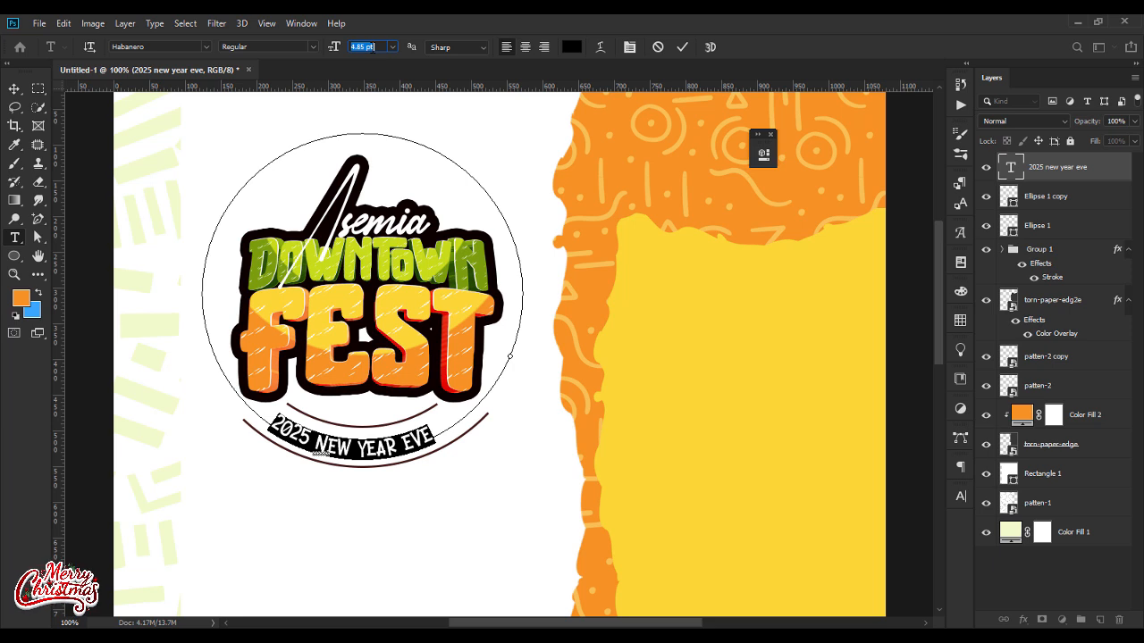
Step: Set the tracking of the curved 2025 new year eve text to 120
left_click(958, 499)
left_click(900, 529)
key("Up")
key("Up")
key("Up")
key("Up")
key("Up")
key("Up")
key("Up")
key("Up")
key("Up")
key("Up")
key("Up")
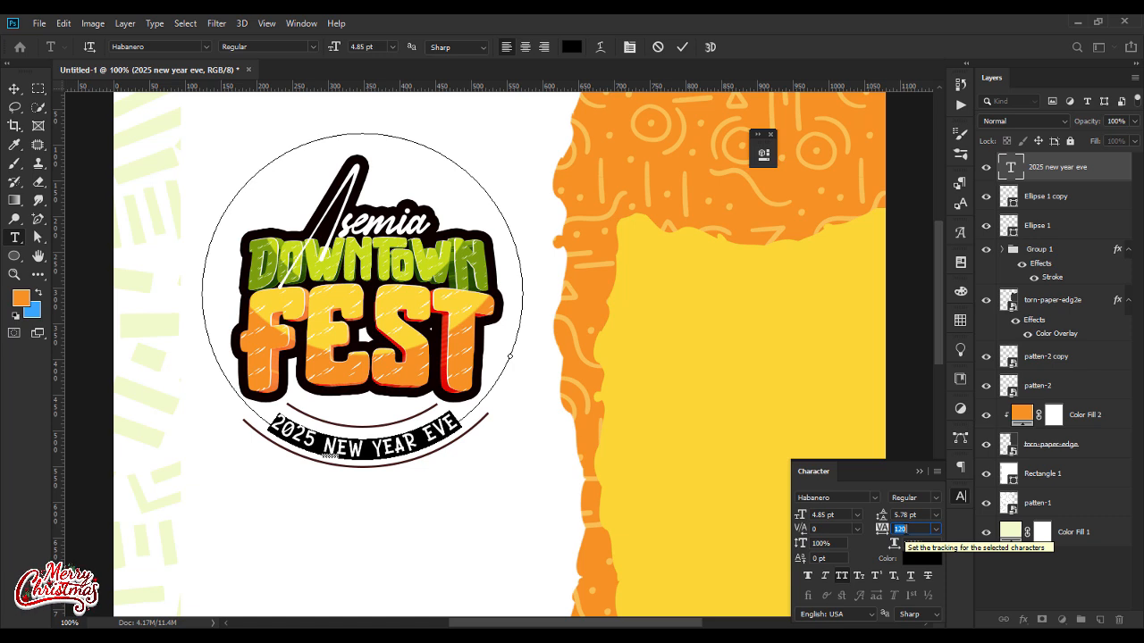
left_click(918, 470)
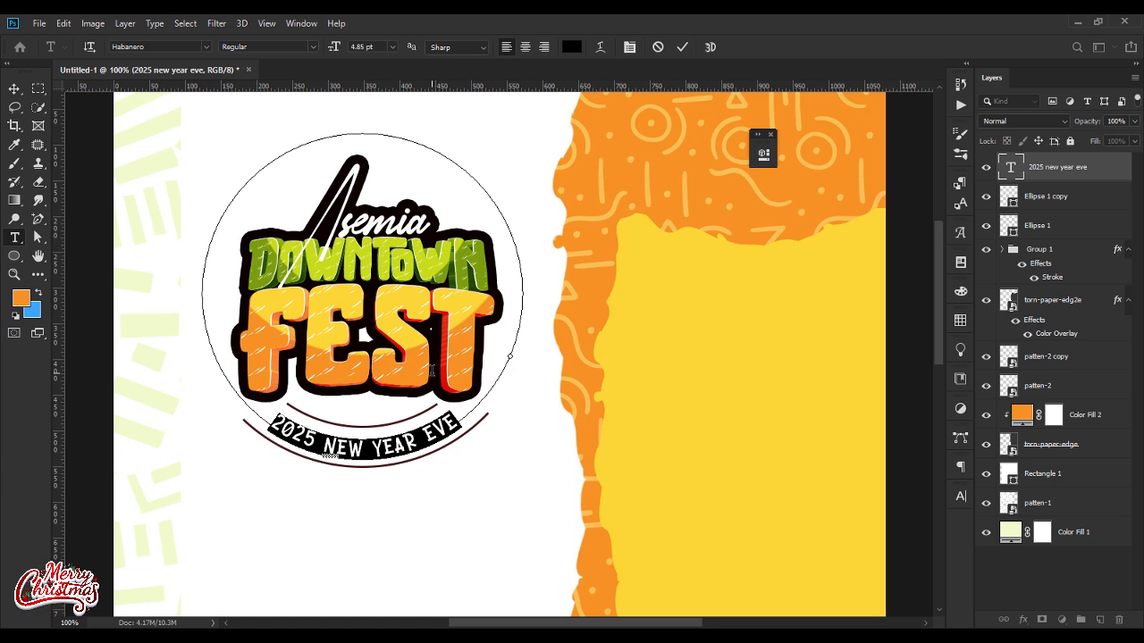
left_click(13, 88)
Step: Shorten the outer arc slightly by adding an anchor point near each end and deleting the original end points
left_click(1072, 198)
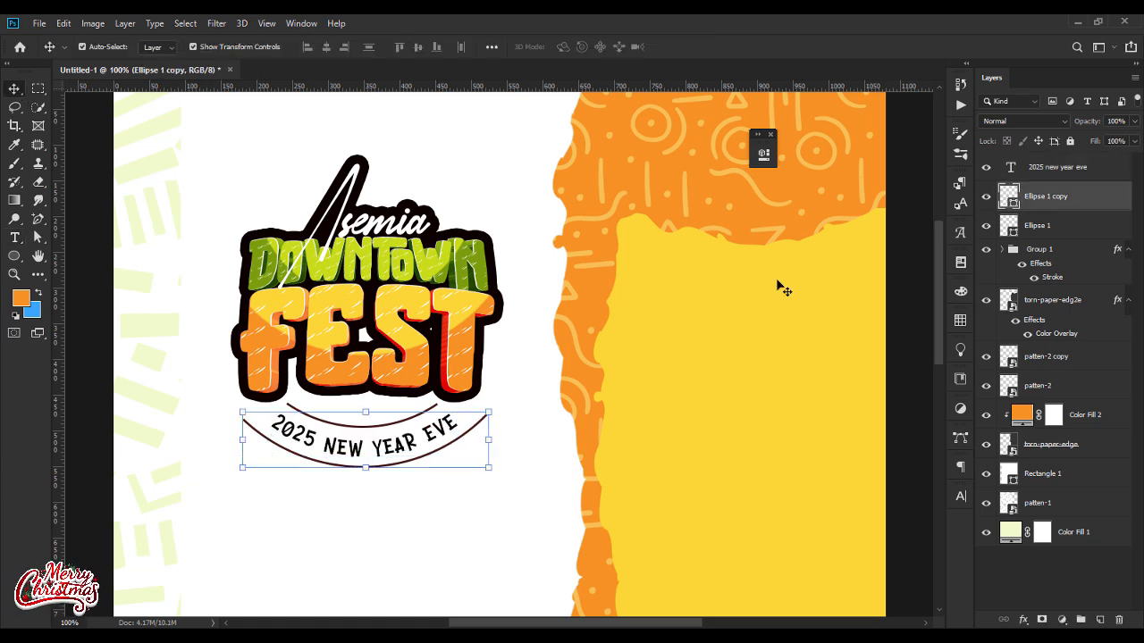
left_click(39, 220)
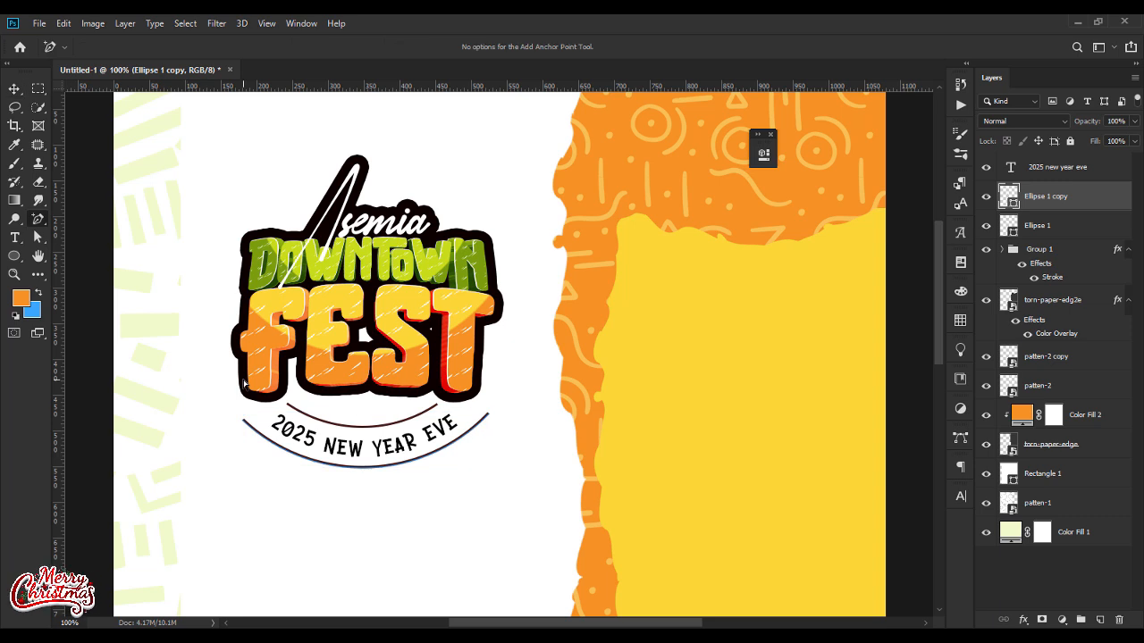
left_click(253, 430)
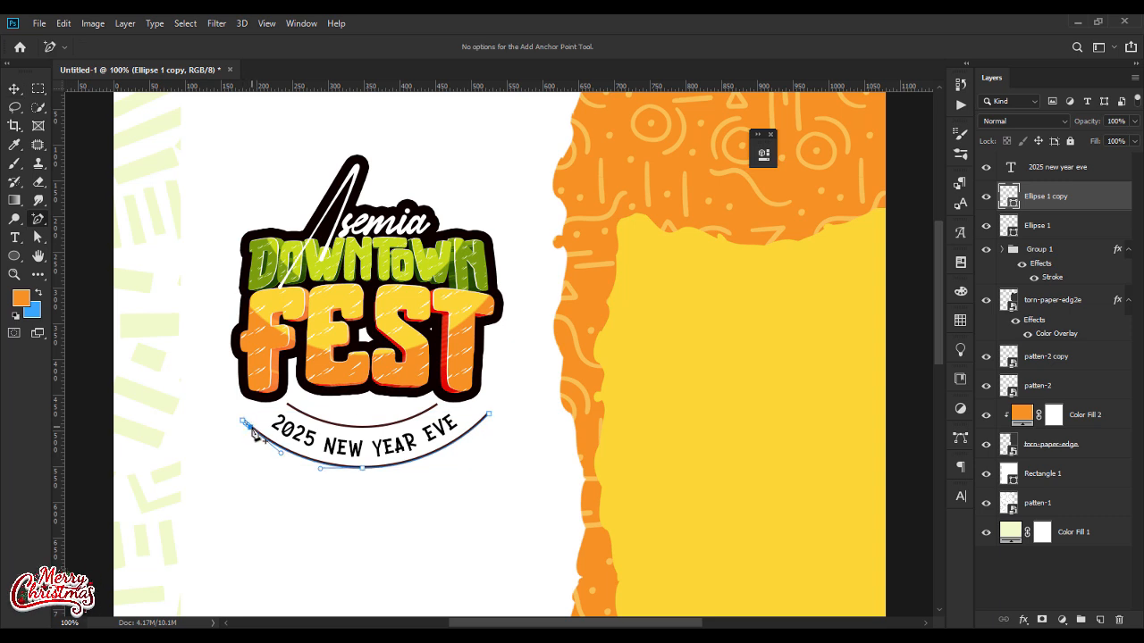
left_click(479, 428)
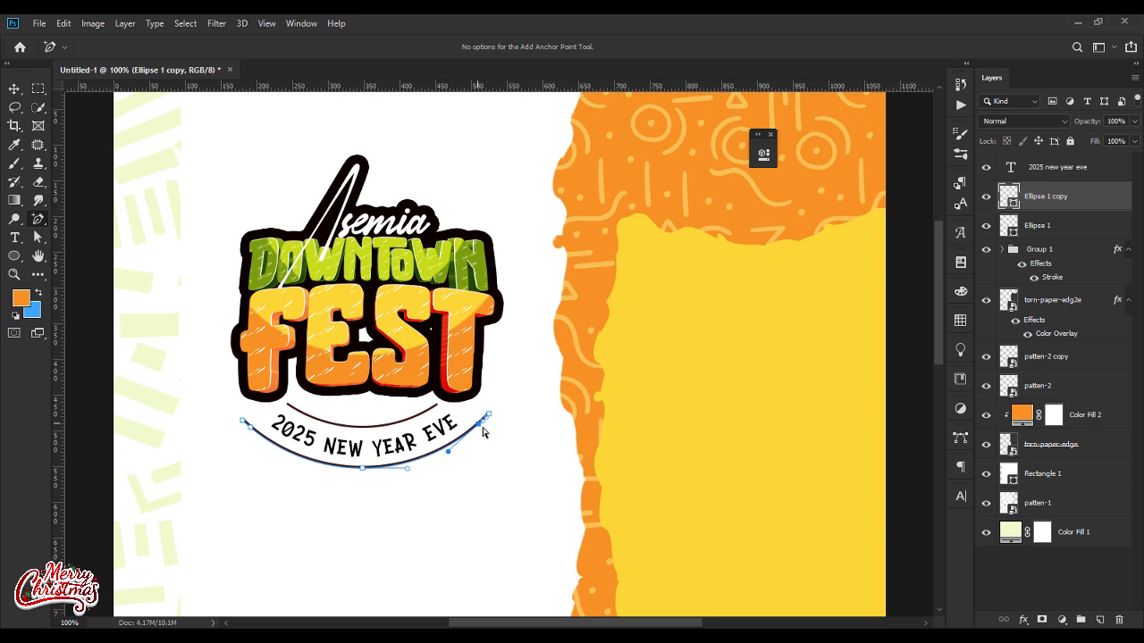
left_click(38, 237)
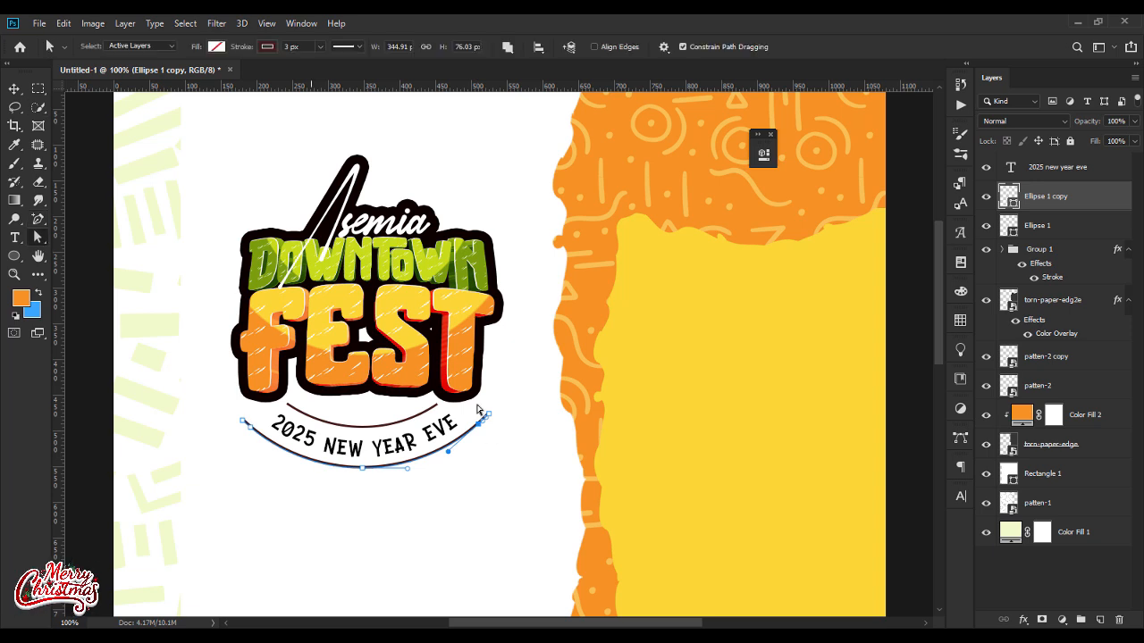
left_click(490, 417)
key("Delete")
left_click(243, 421)
key("Delete")
Step: Set the stroke width of both the inner and the outer arc to 9 px
left_click(1036, 226)
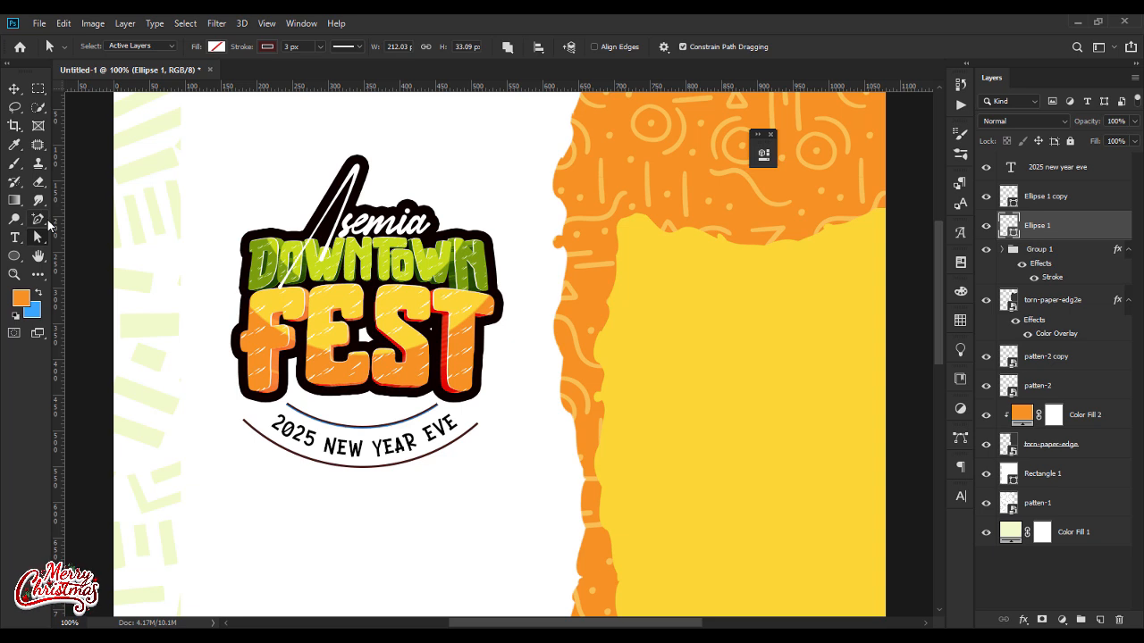
left_click(293, 47)
key("Return")
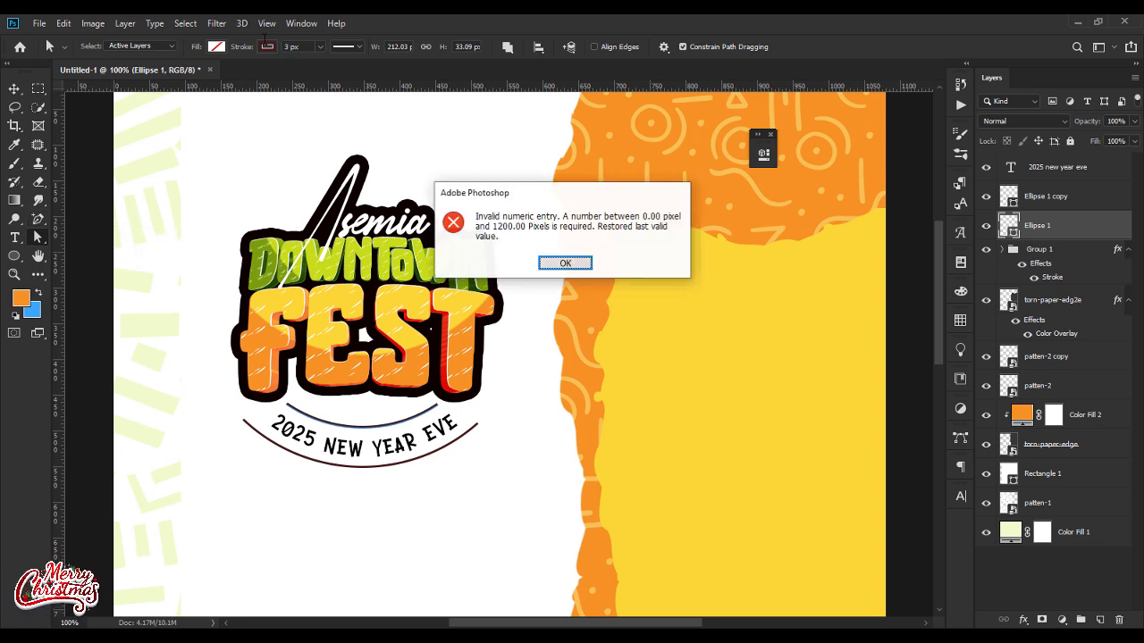
key("Return")
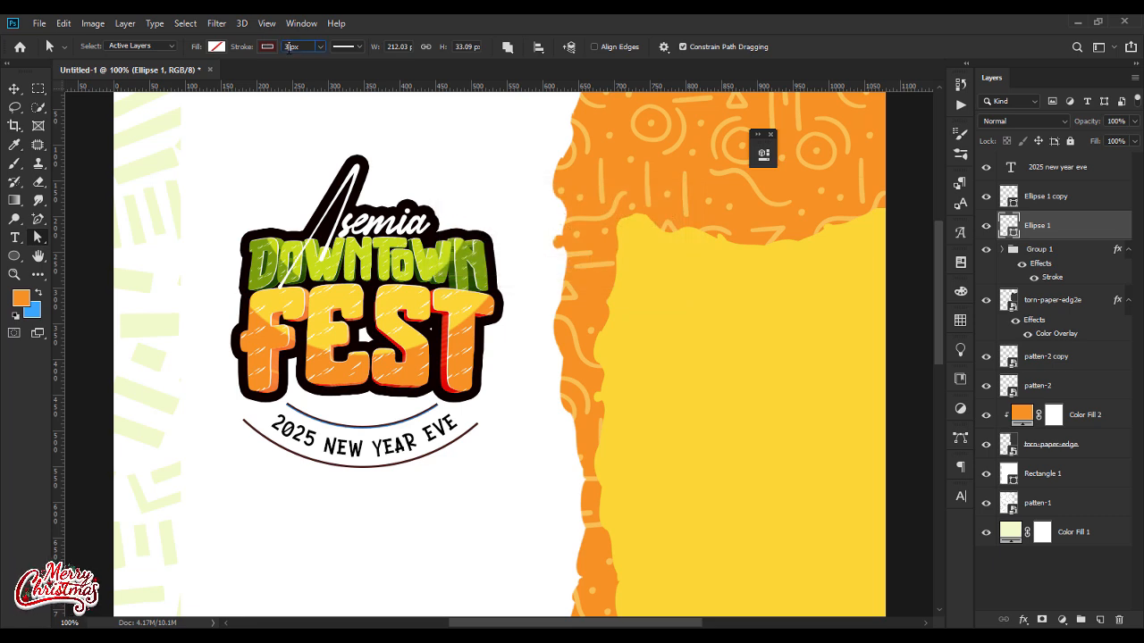
key("Return")
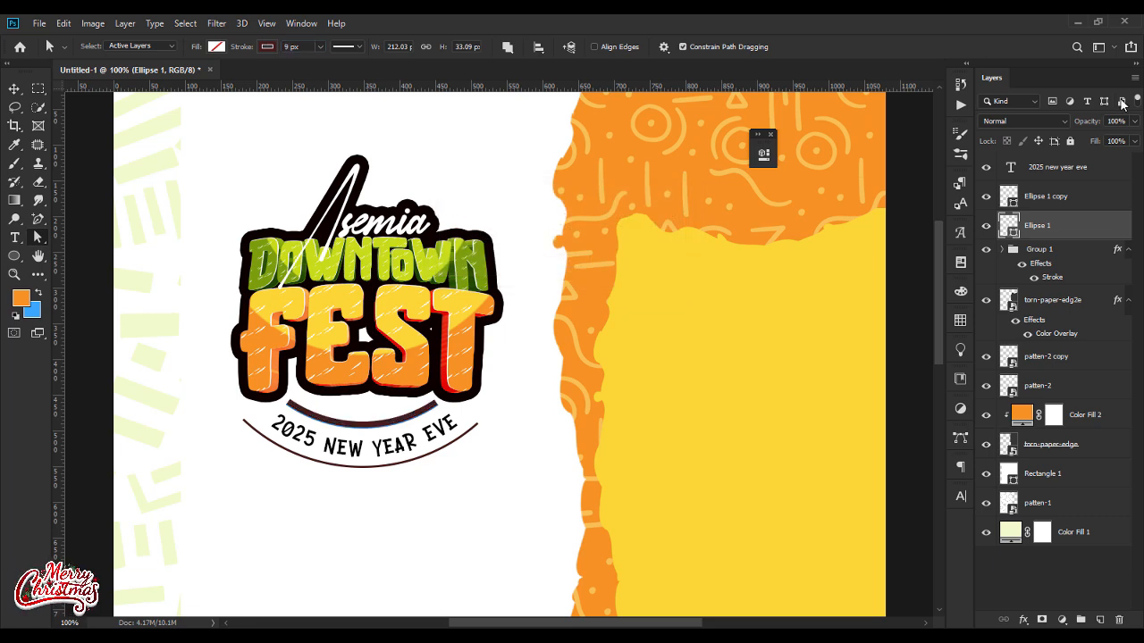
left_click(1038, 205)
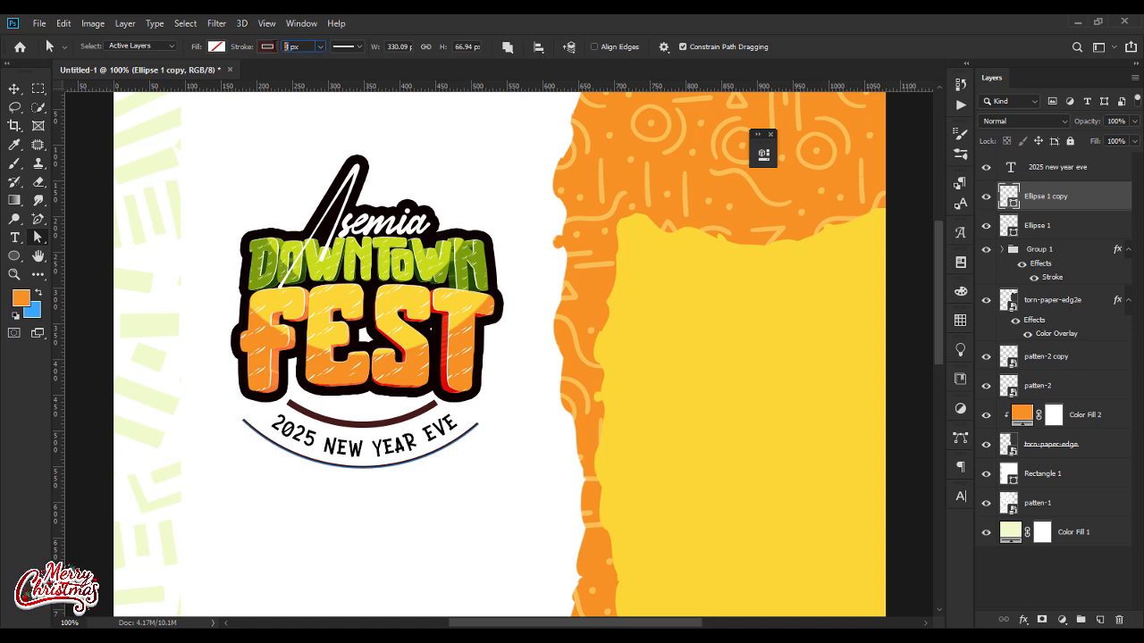
key("Return")
key("v")
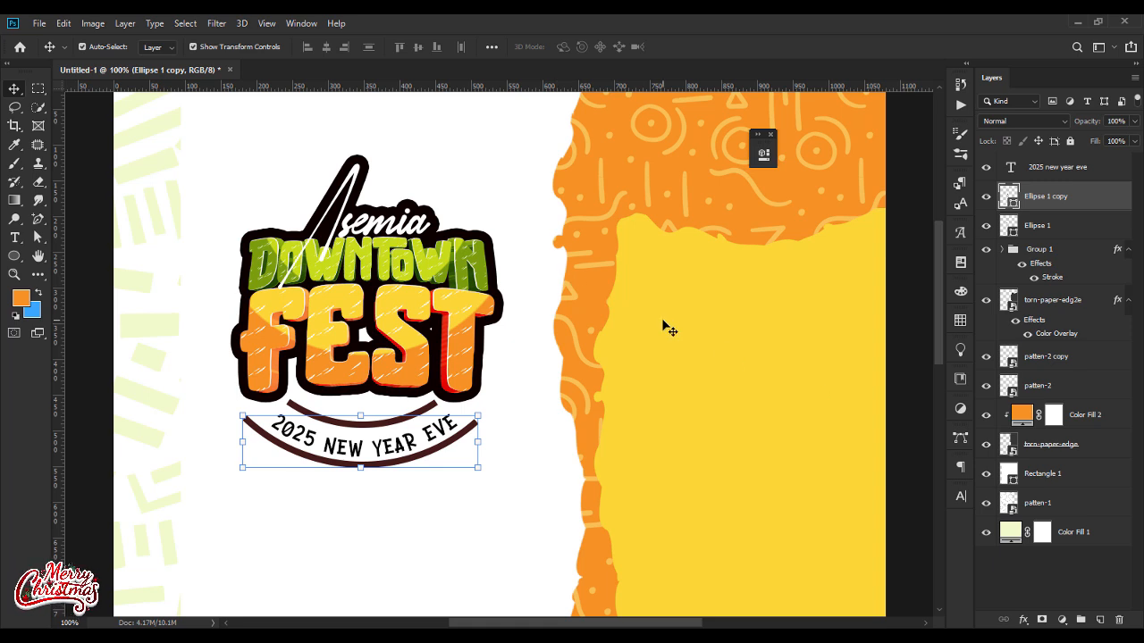
Step: Scale the curved 2025 new year eve text down slightly so it sits centred between the two arcs
left_click(1081, 169)
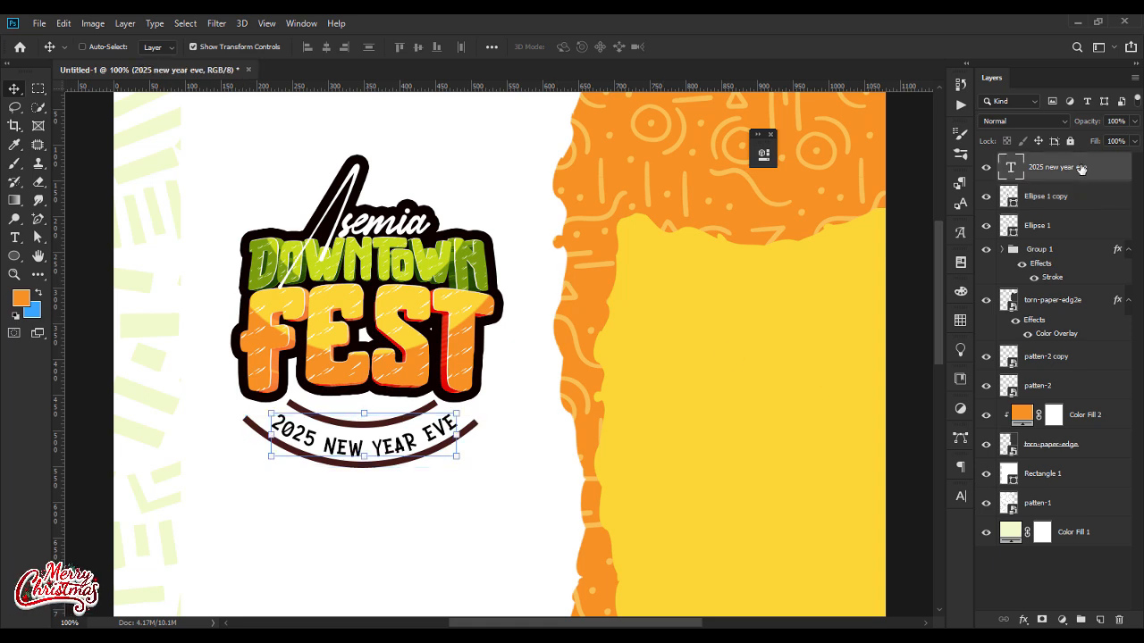
key("ctrl+t")
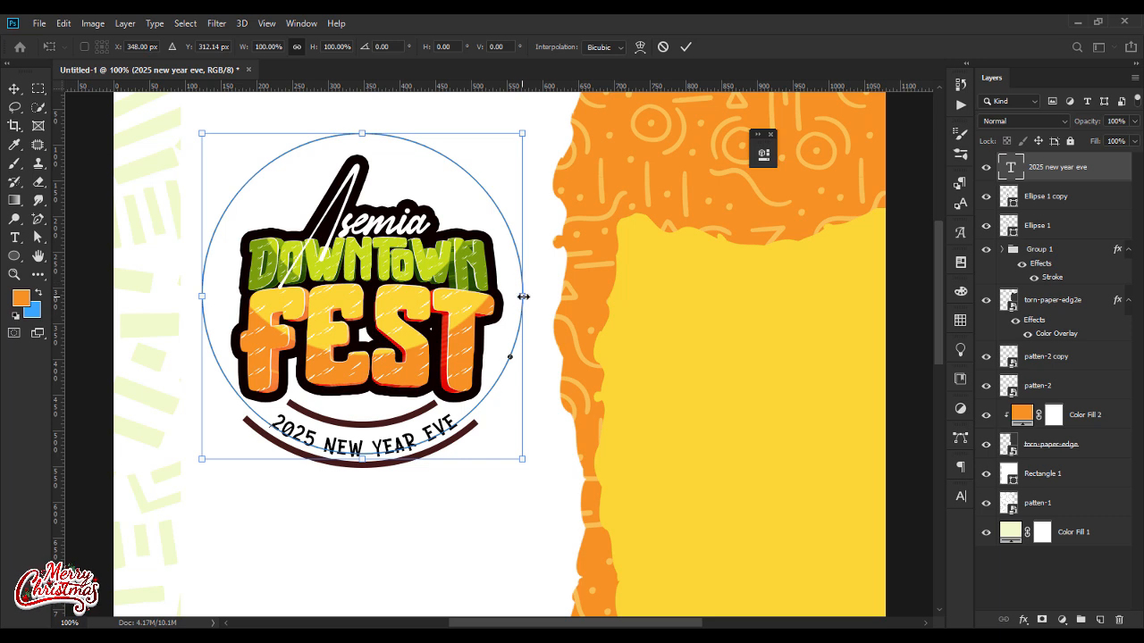
left_click_drag(527, 296, 520, 300)
key("Return")
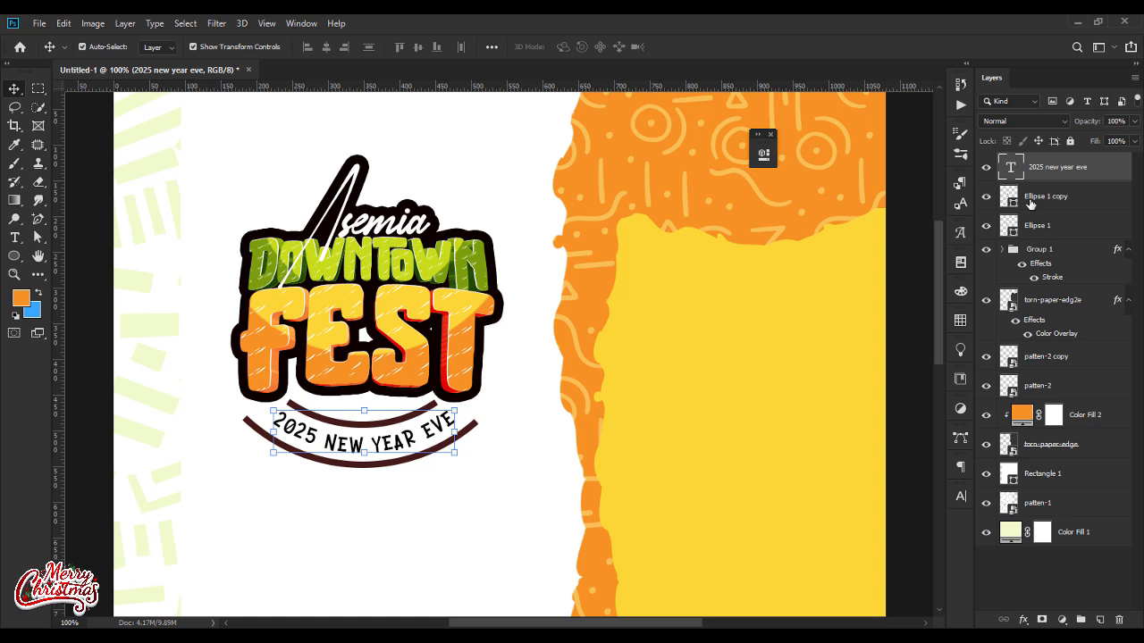
Step: Apply the dotted stroke style to the outer arc and the inner arc
left_click(1036, 199)
left_click(38, 237)
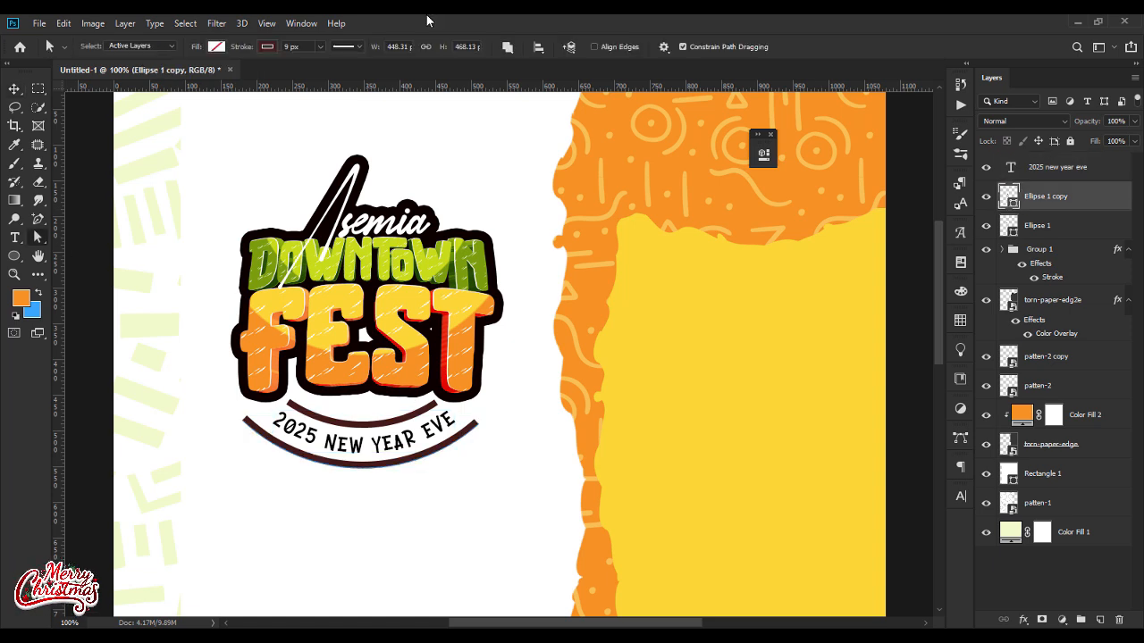
left_click(358, 47)
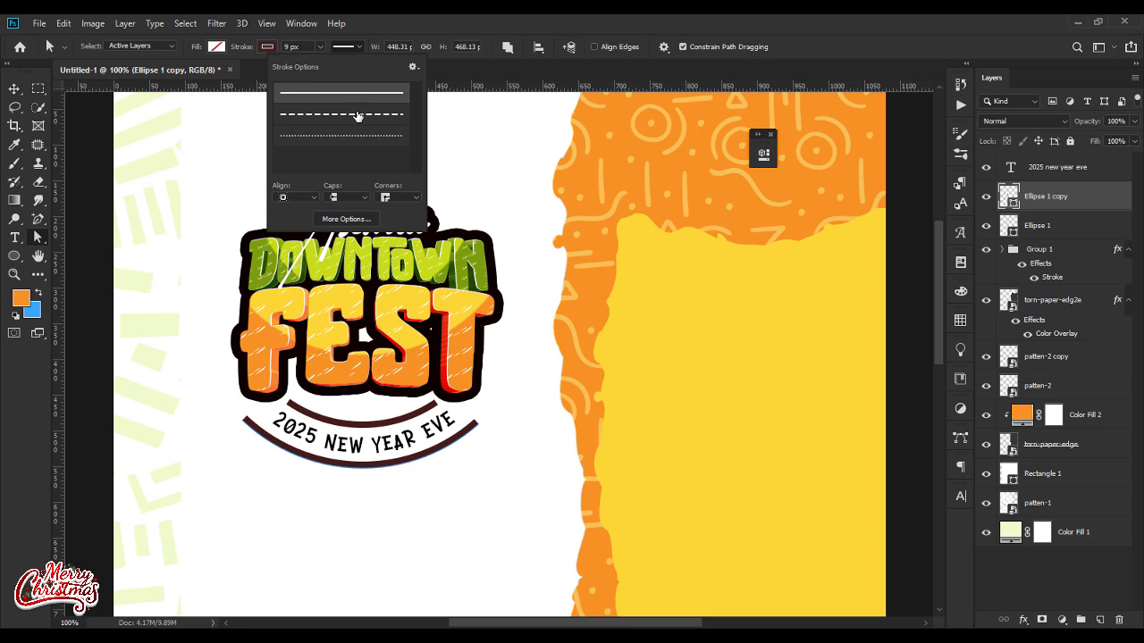
left_click(357, 114)
left_click(371, 136)
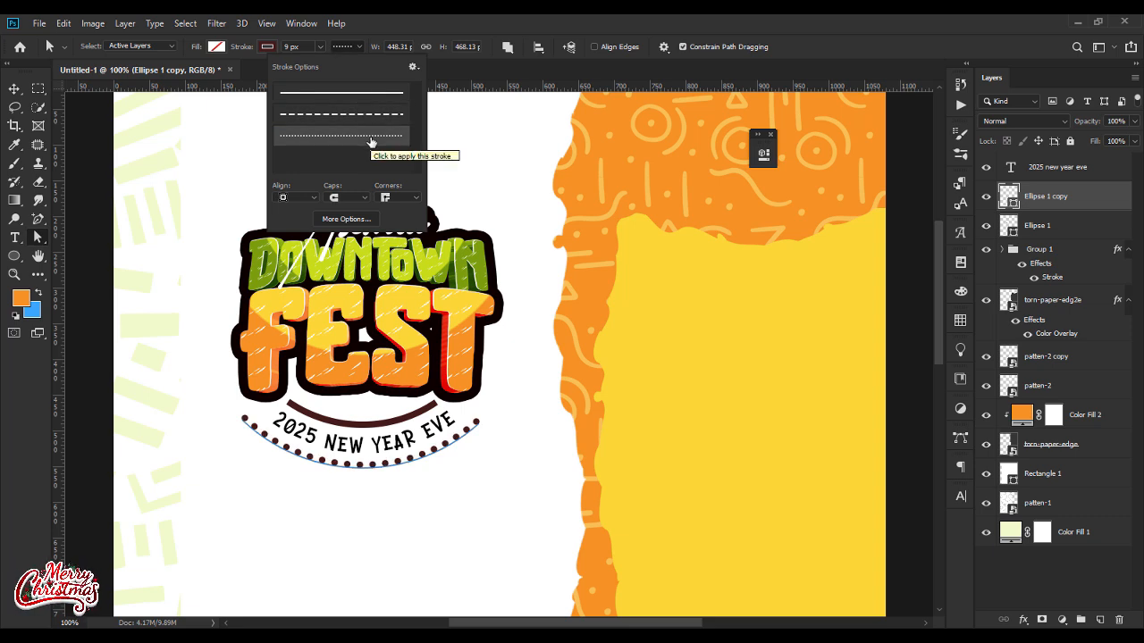
left_click(1040, 176)
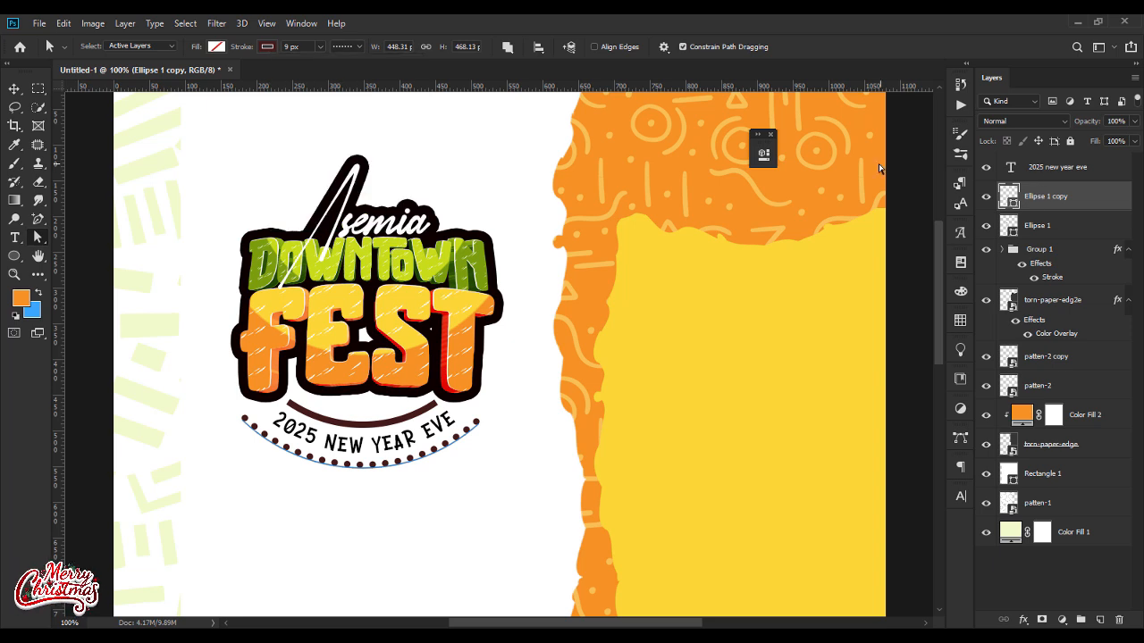
left_click(1036, 223)
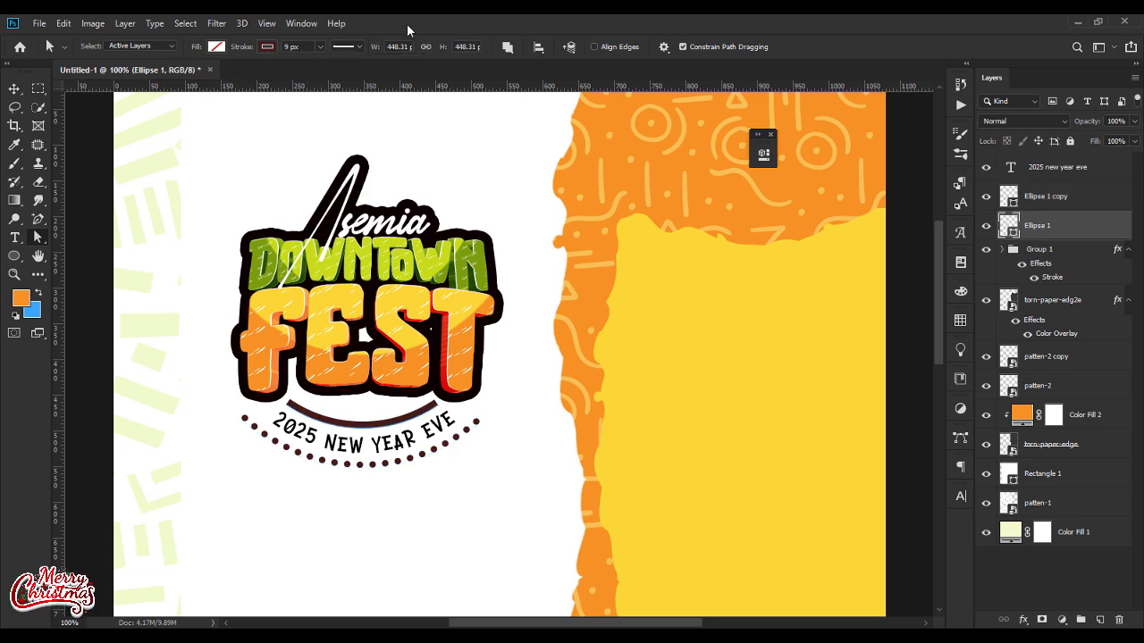
left_click(360, 47)
left_click(348, 135)
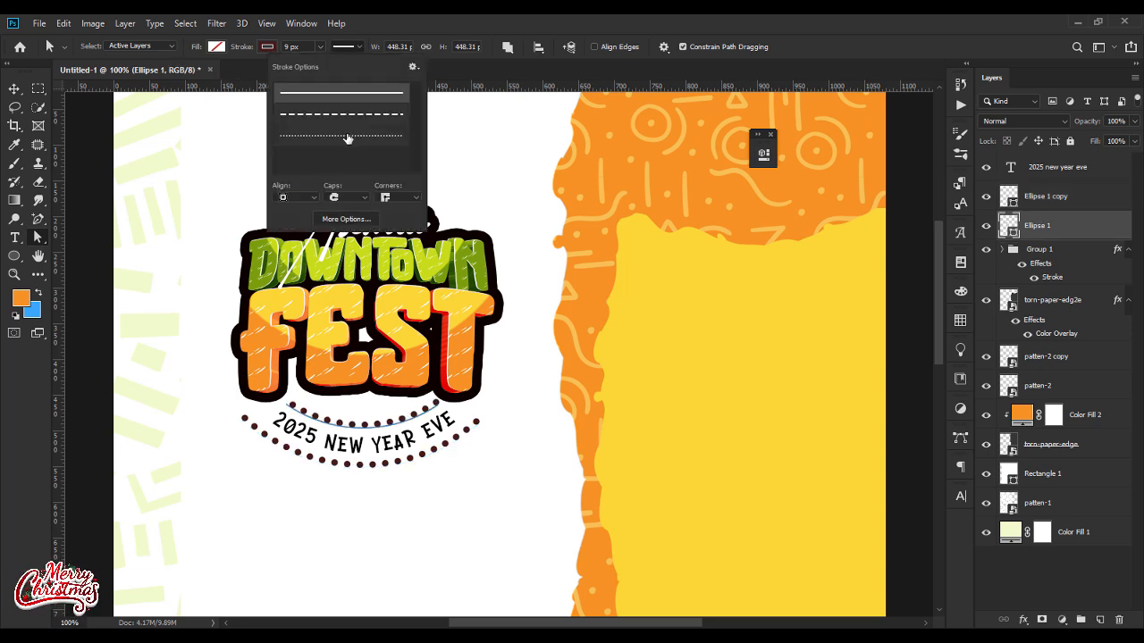
Step: Group the curved 2025 new year eve text with the two dotted arcs
left_click(13, 92)
left_click(1073, 175, "shift")
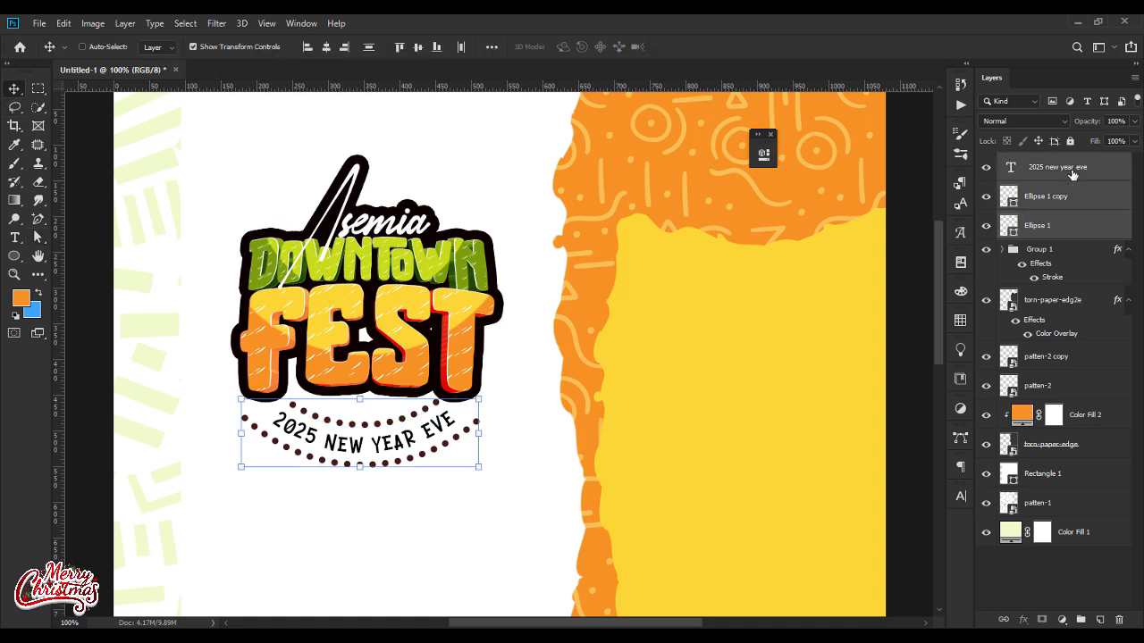
key("ctrl+g")
key("ctrl+minus")
key("ctrl+minus")
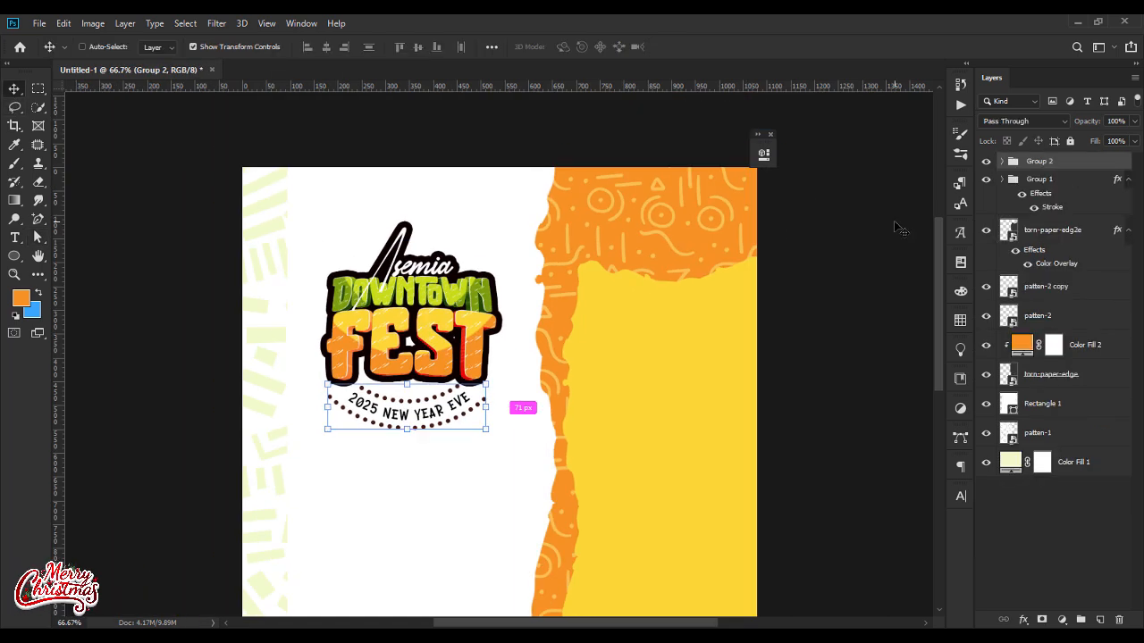
Step: Open the layer commands for the new group of curved text and dotted arcs
right_click(1062, 168)
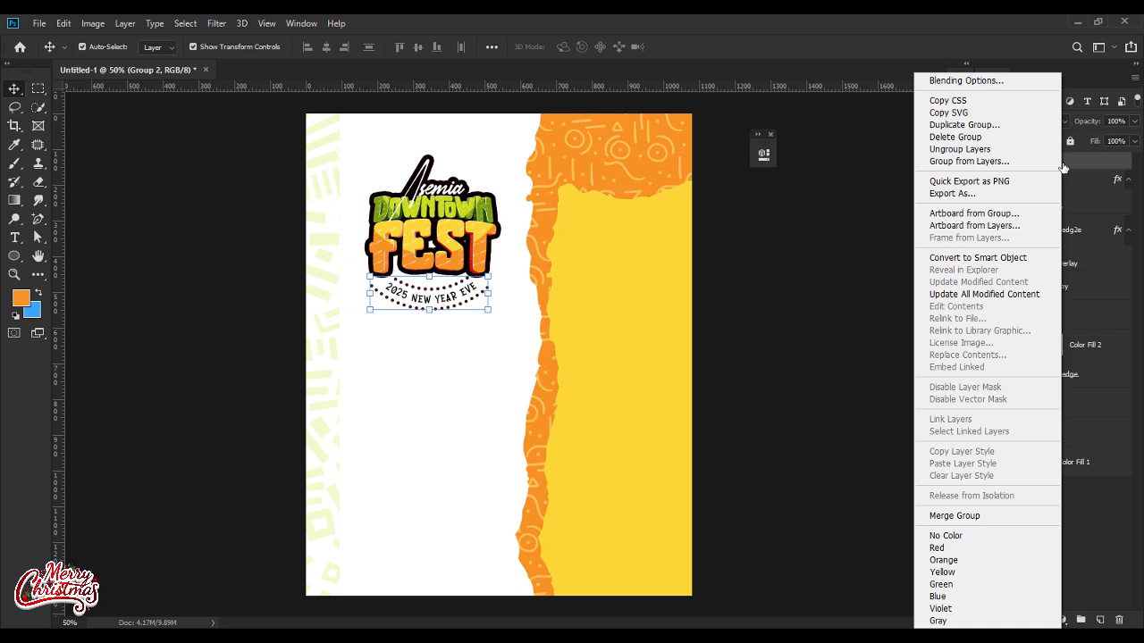
Step: Add a green #7ca000 Color Overlay to the group of curved text and dotted arcs
left_click(972, 82)
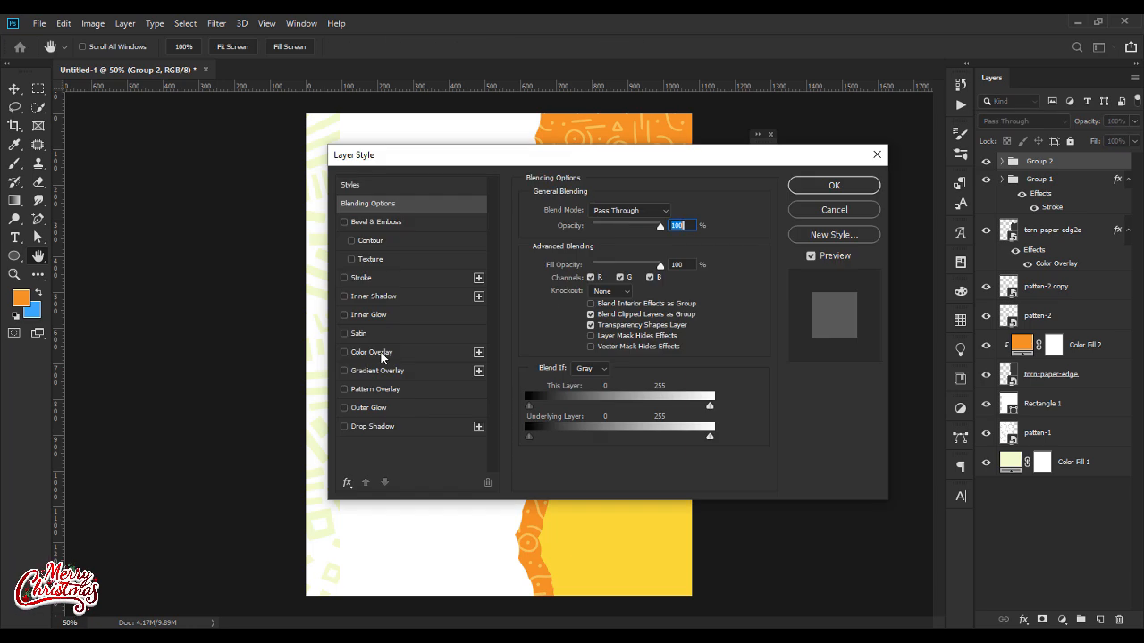
left_click(384, 352)
left_click(673, 212)
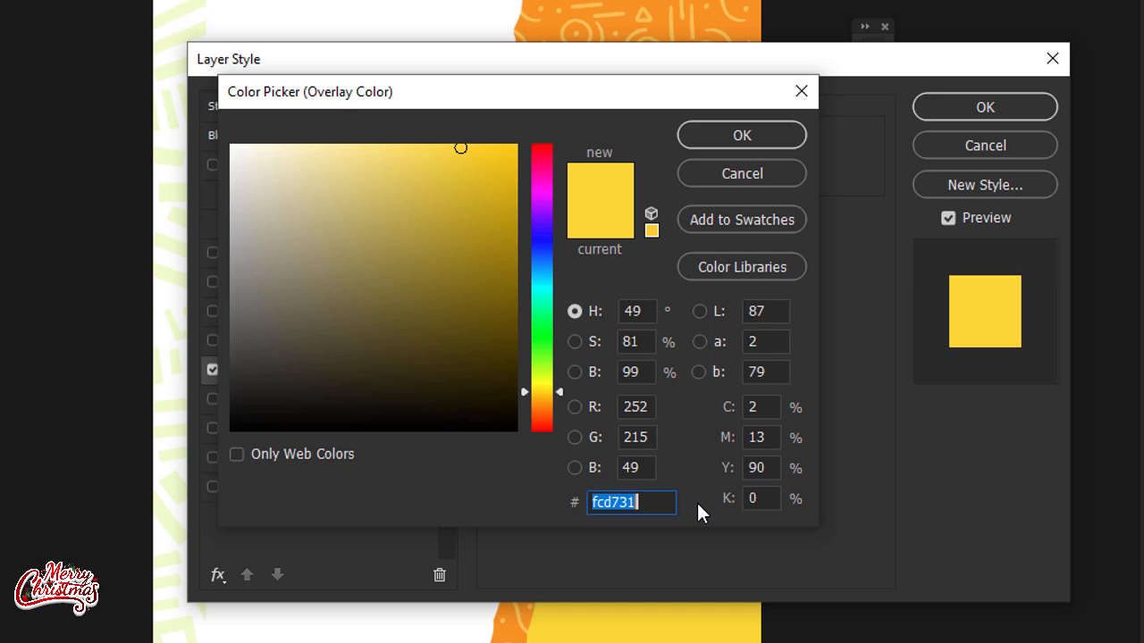
type("7")
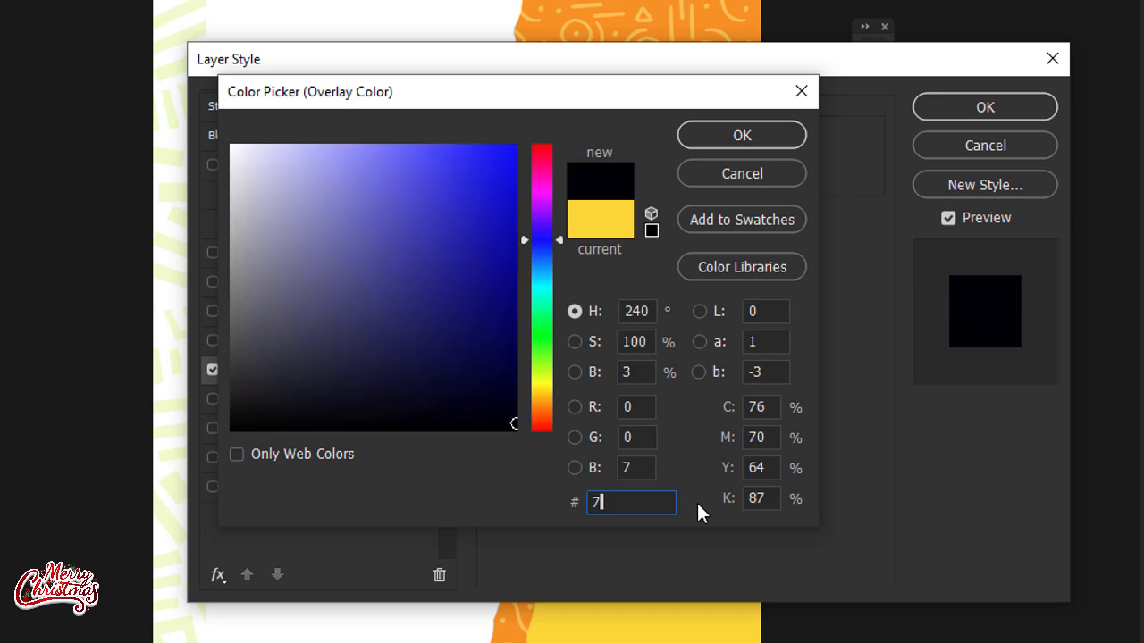
type("ca00")
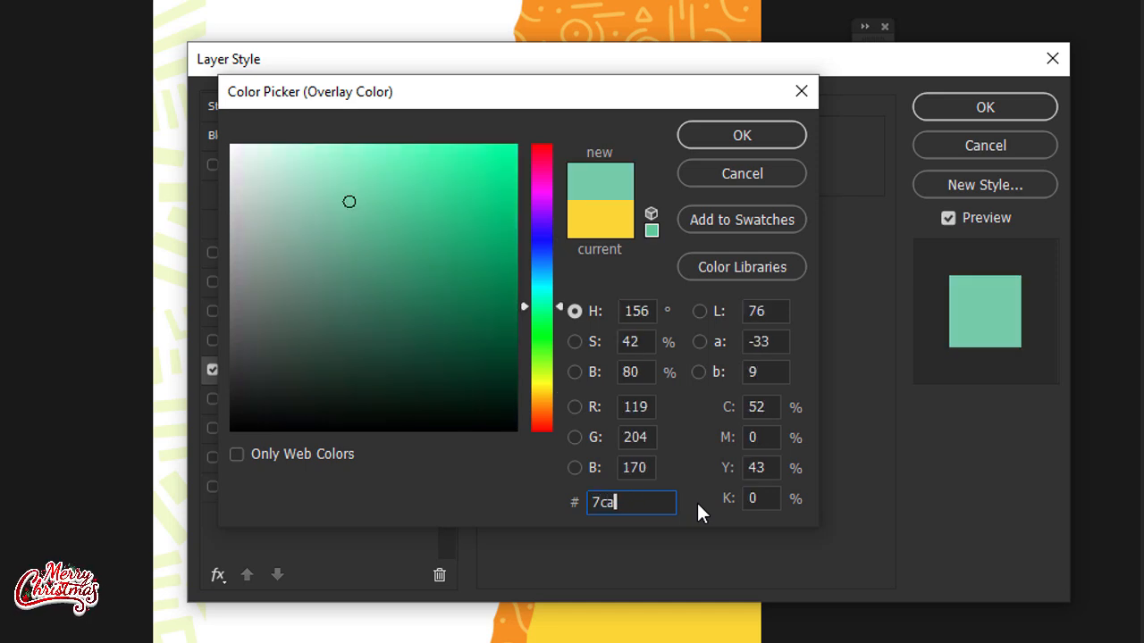
type("0")
key("Return")
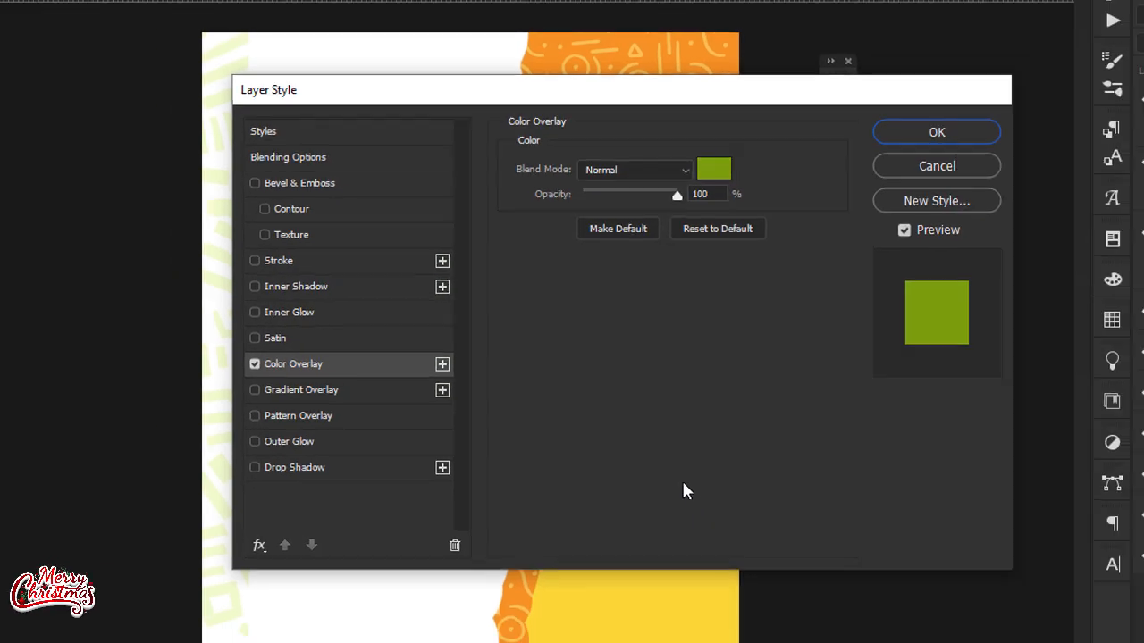
key("Return")
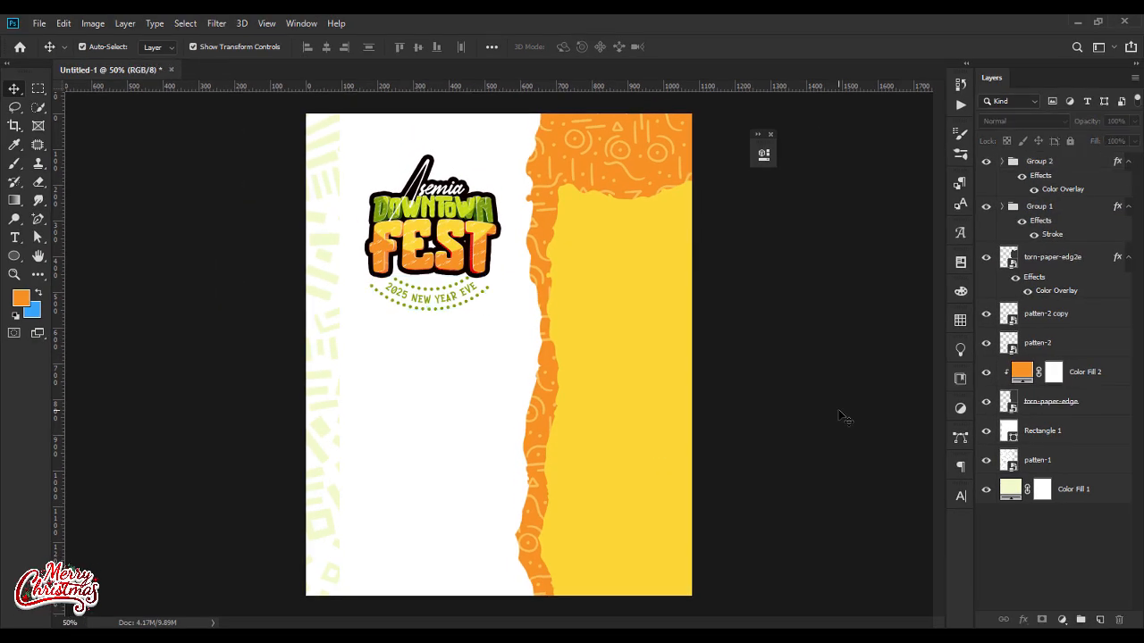
Step: Apply faux bold to the curved 2025 new year eve text
left_click(447, 308)
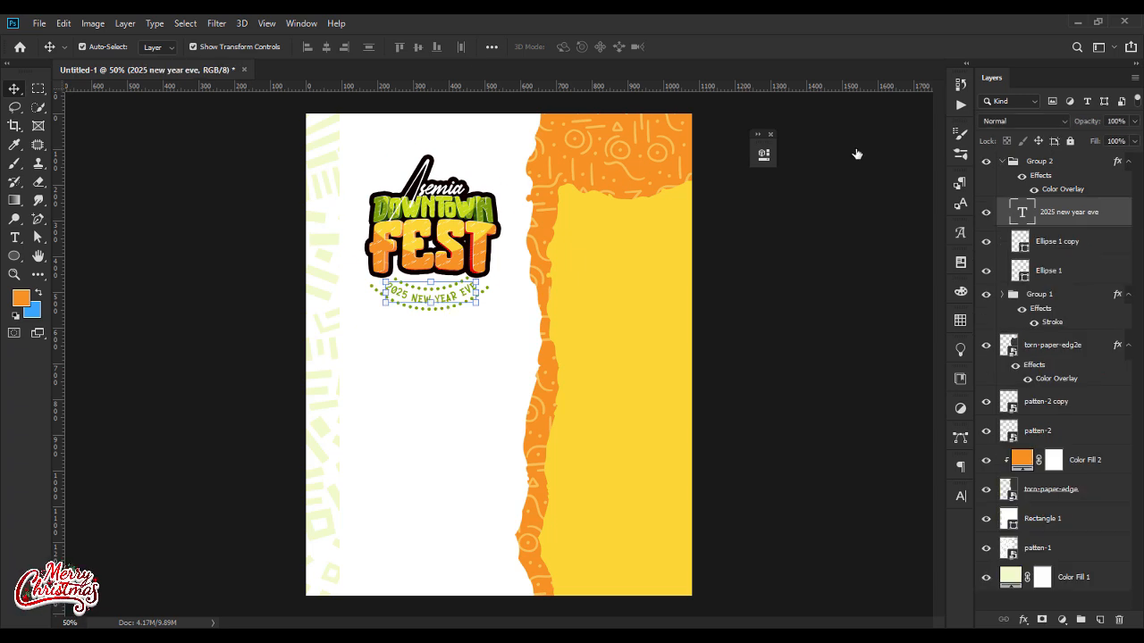
key("Return")
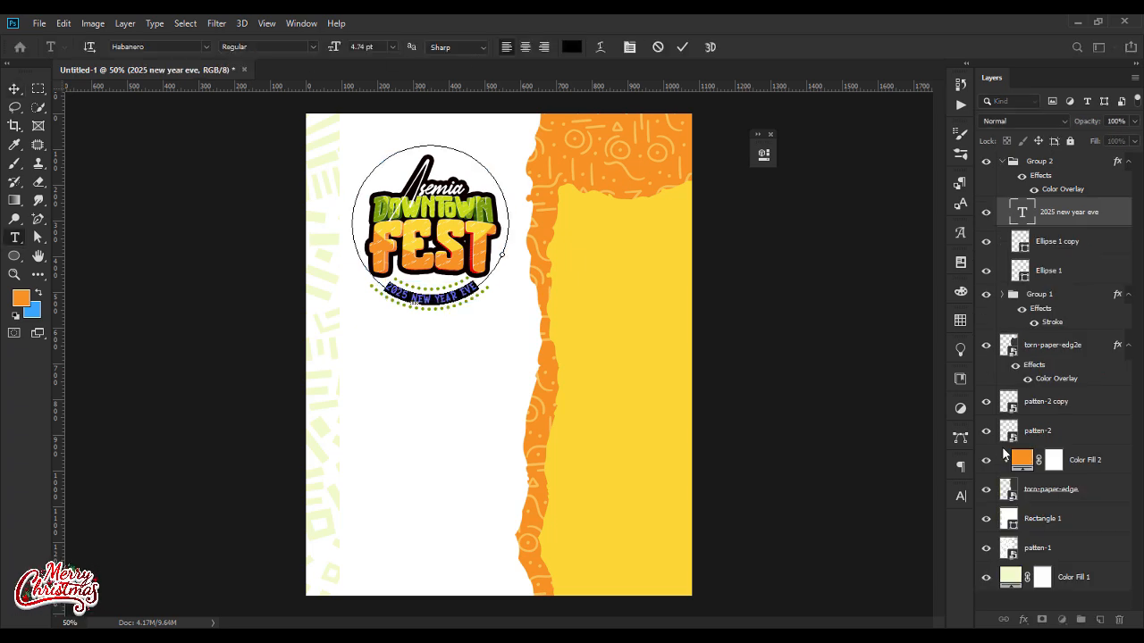
left_click(961, 496)
left_click(808, 576)
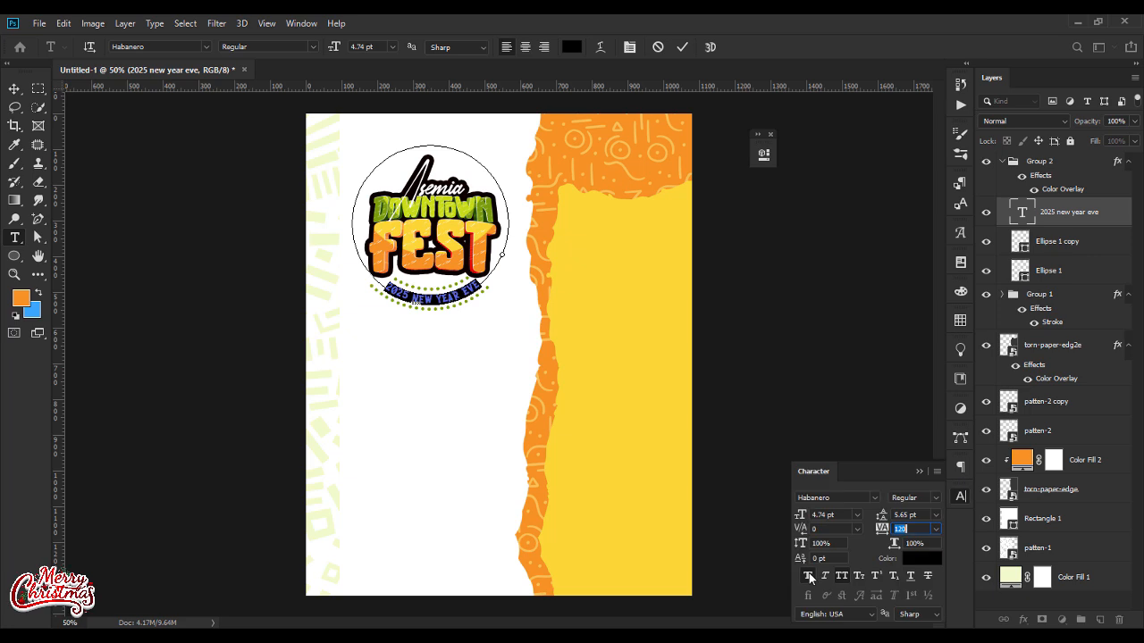
left_click(919, 472)
left_click(15, 89)
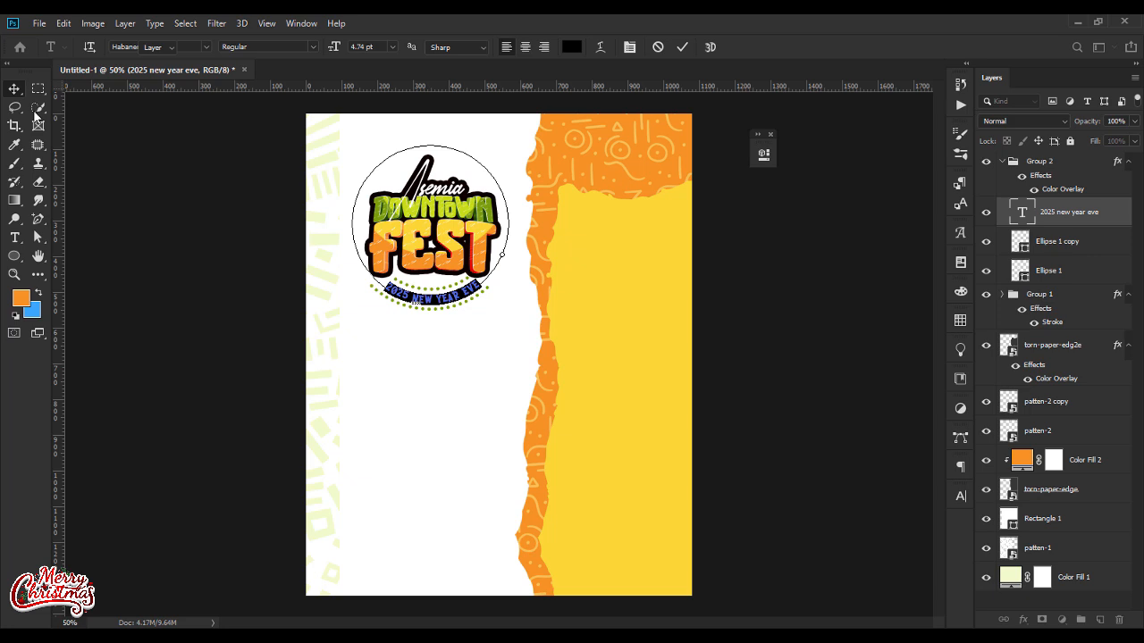
left_click(226, 366)
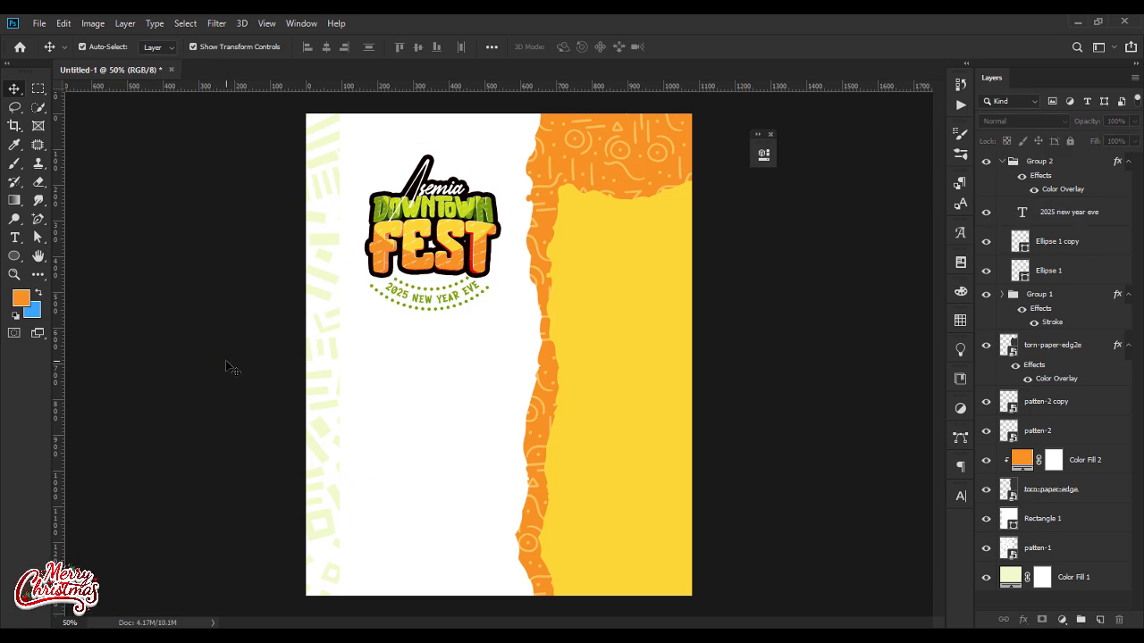
Step: Set the tracking of the curved 2025 new year eve text to 80 and collapse its group
key("ctrl+plus")
key("ctrl+plus")
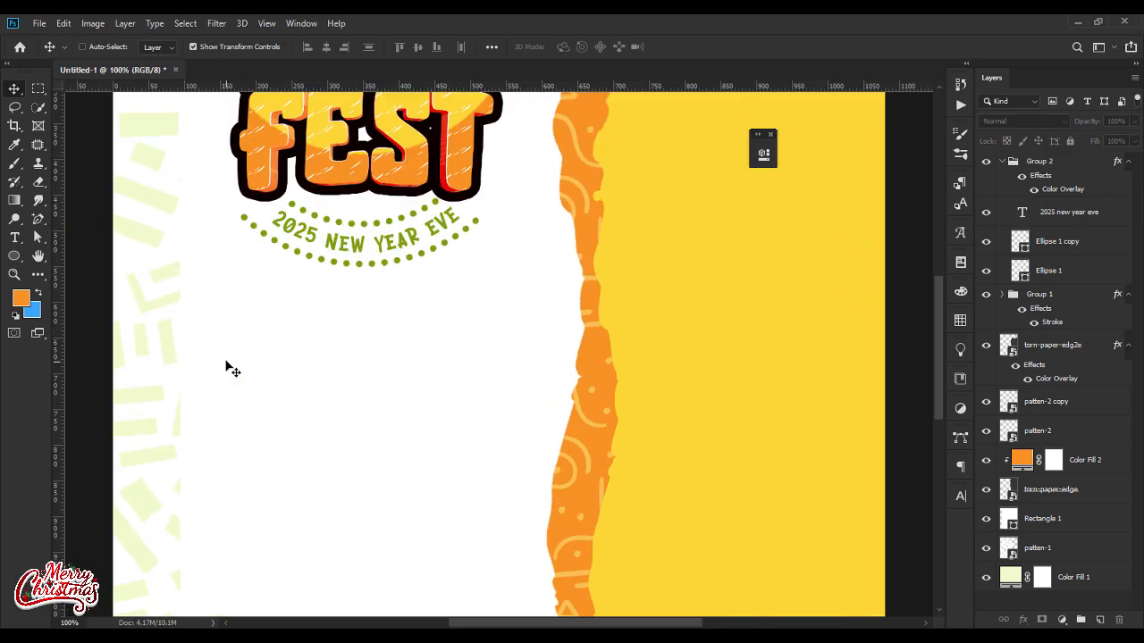
double_click(1021, 218)
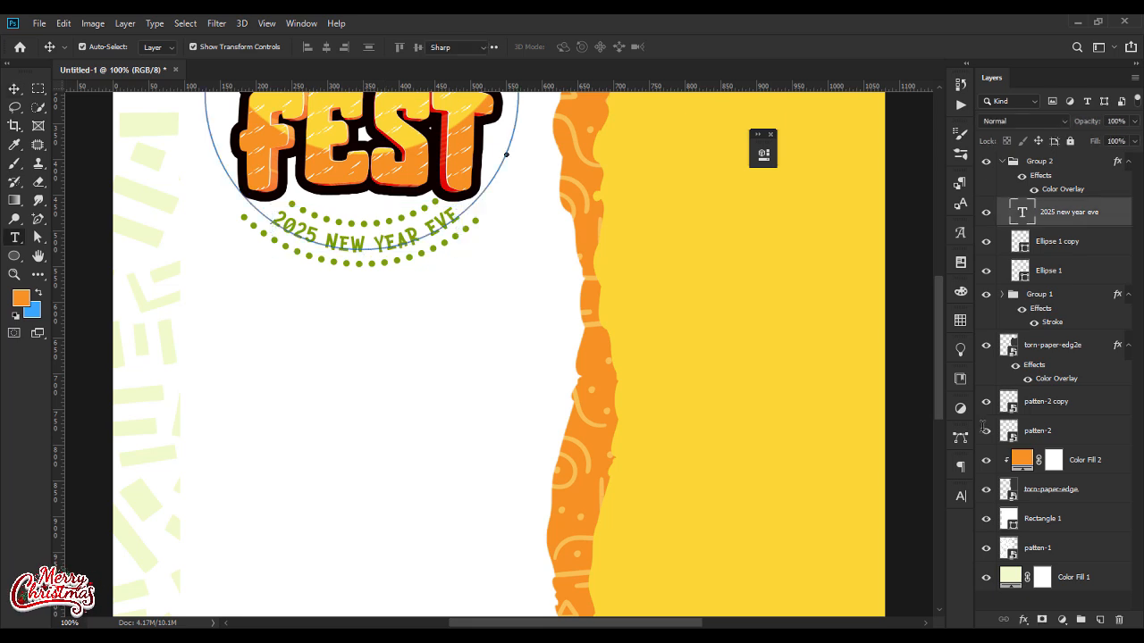
left_click(961, 495)
key("Down")
key("Down")
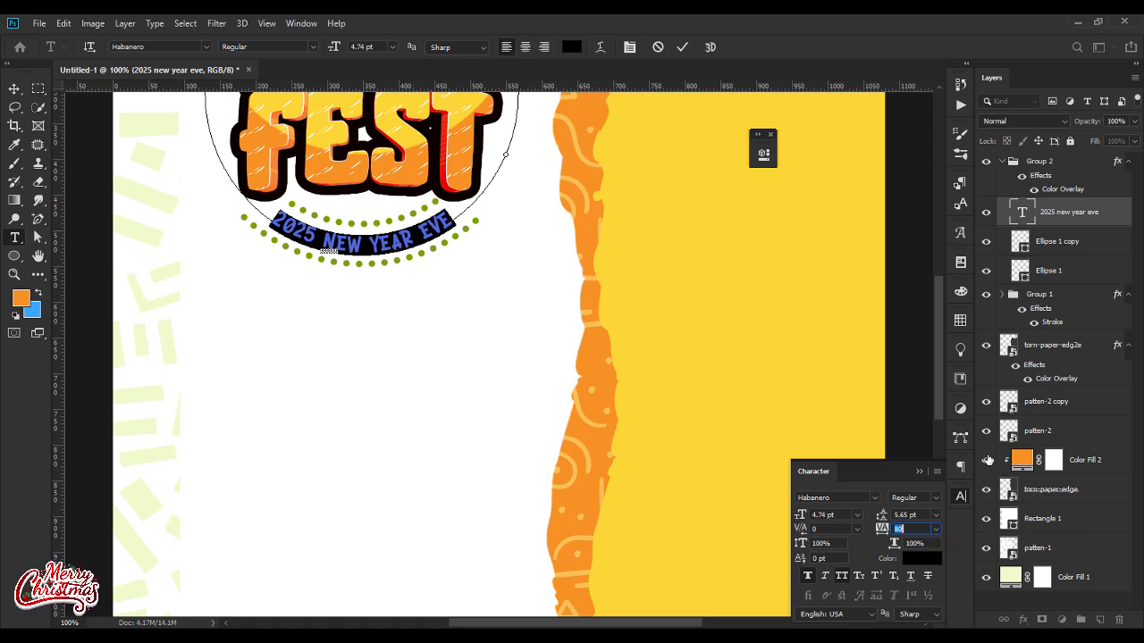
left_click(919, 472)
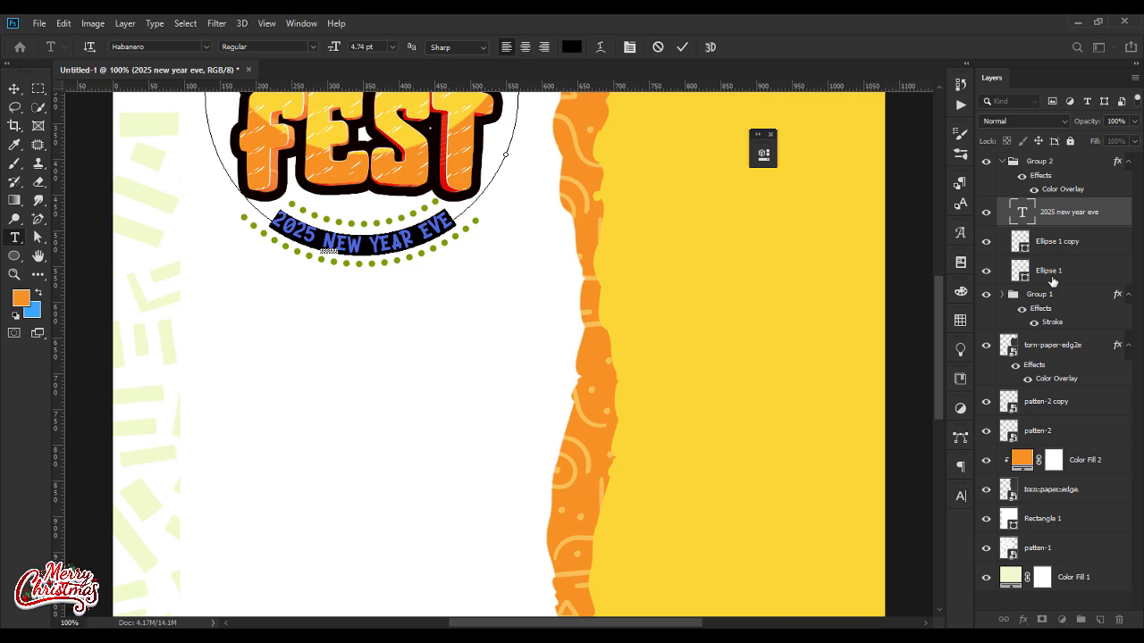
left_click(1001, 162)
Step: Try scaling the group of curved text and dotted arcs down slightly
left_click_drag(358, 265, 359, 257)
key("Return")
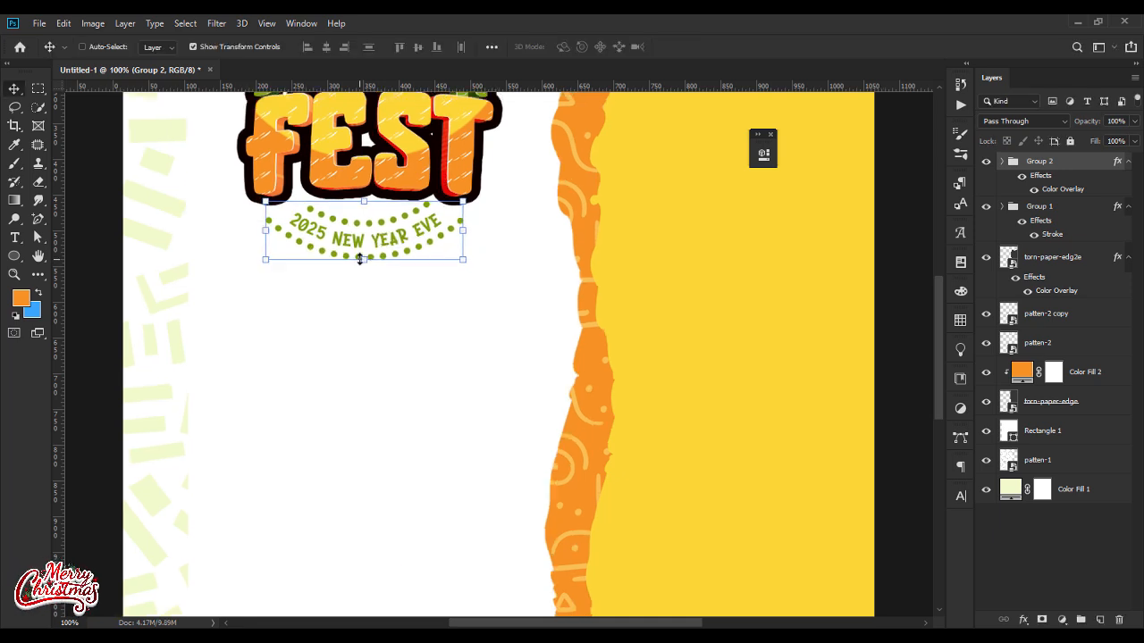
key("ctrl+minus")
key("ctrl+minus")
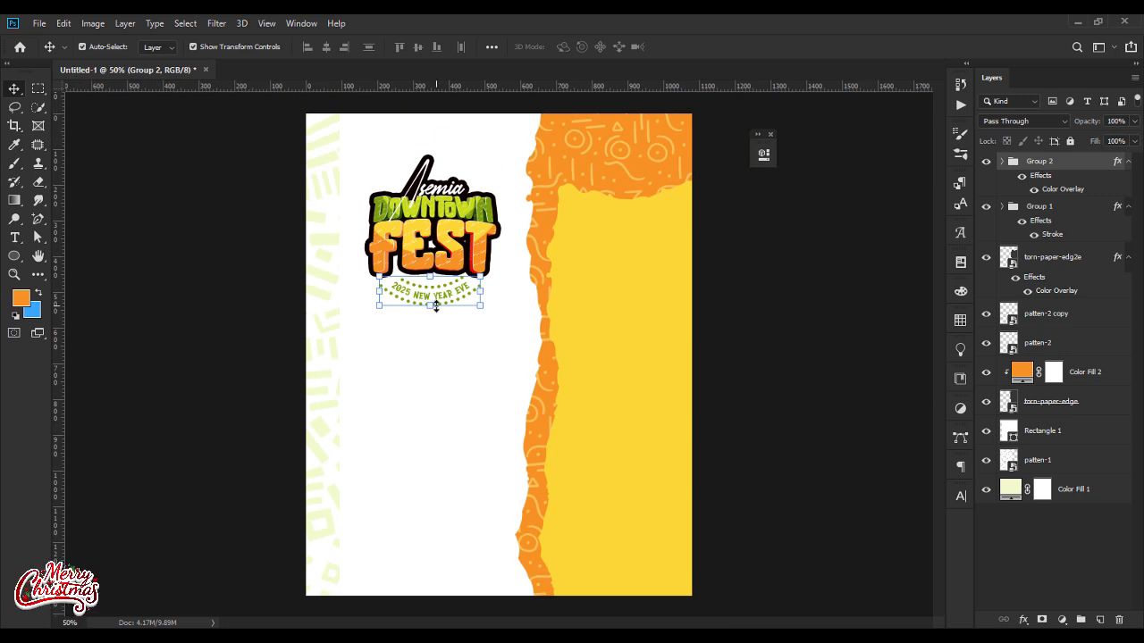
left_click(742, 350, "ctrl")
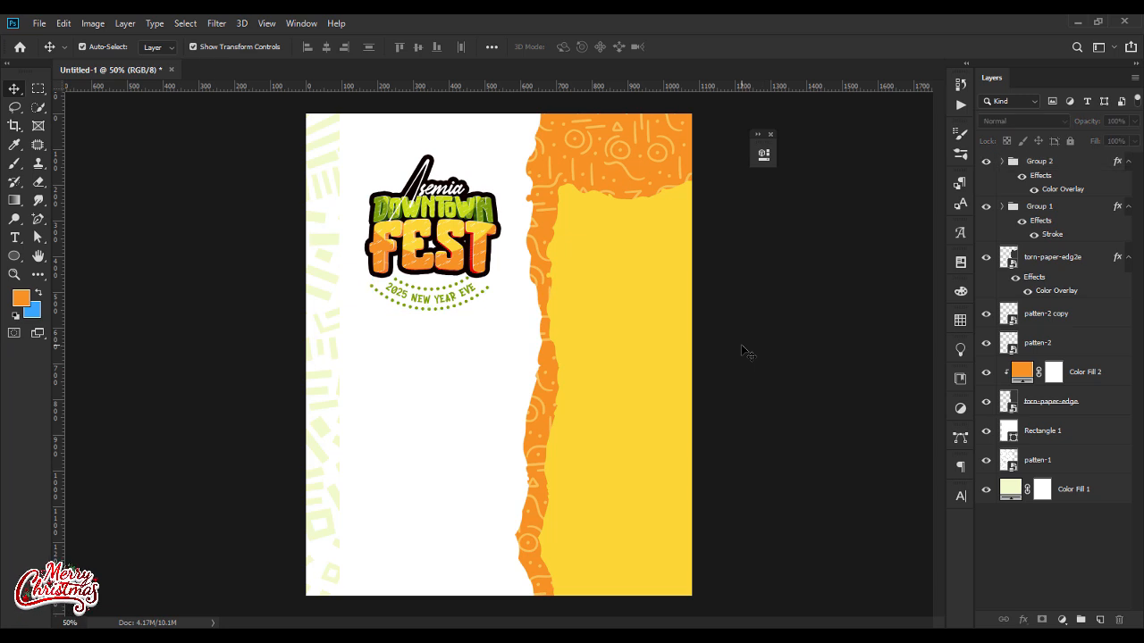
left_click(1054, 206)
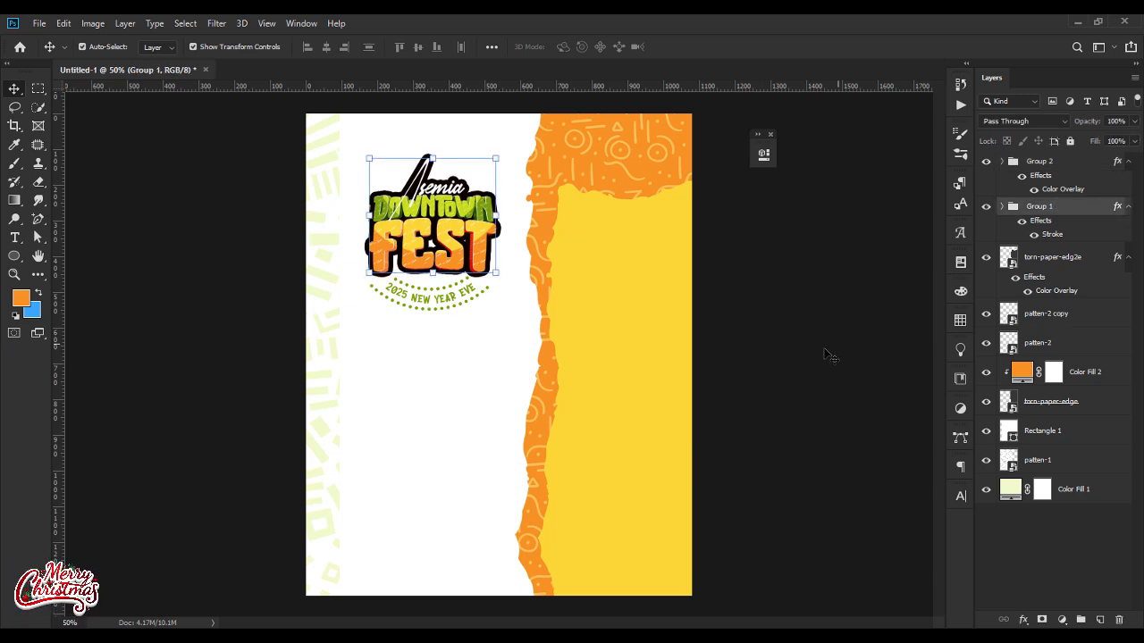
left_click(848, 380, "ctrl")
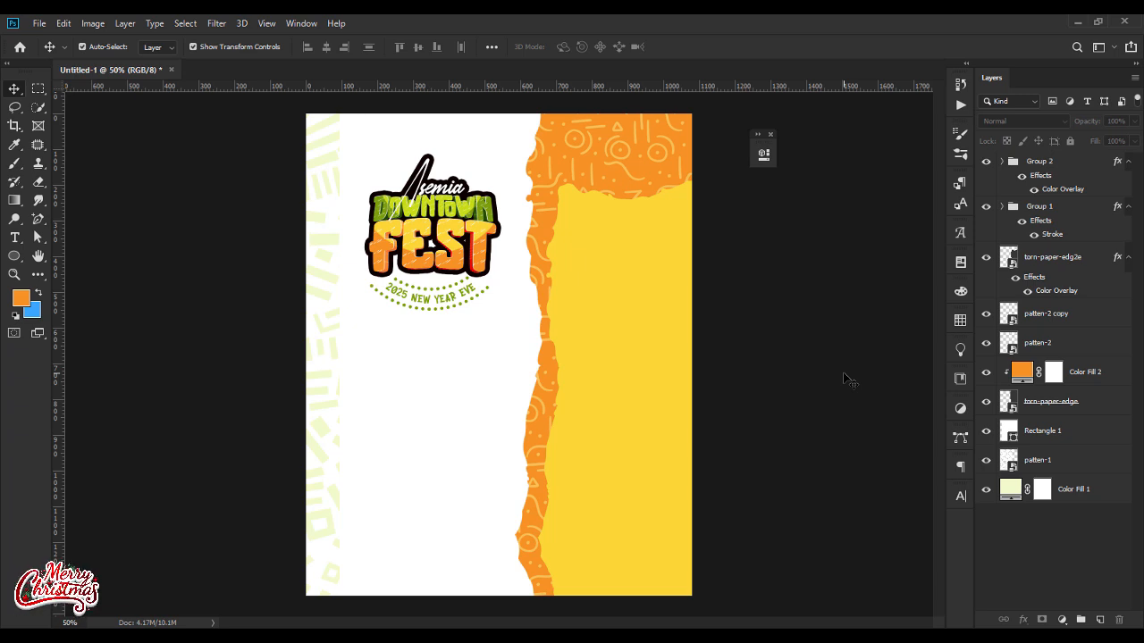
Step: Add a text block below the dotted arcs reading HEADLINE DJS: followed by the two DJ names on separate lines
left_click(14, 237)
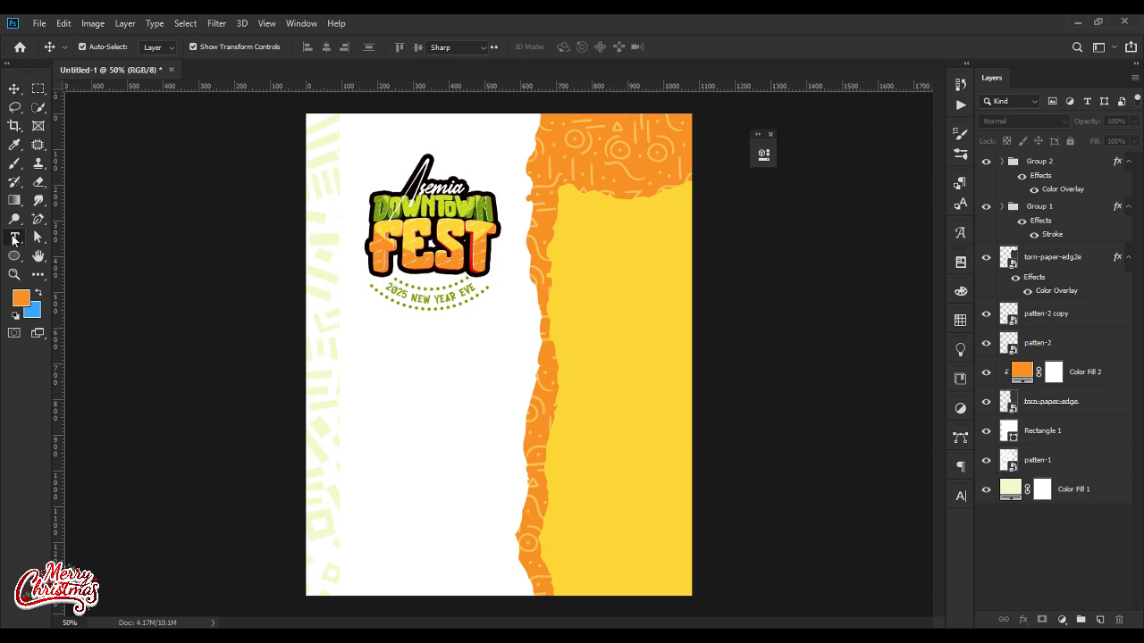
left_click(369, 344)
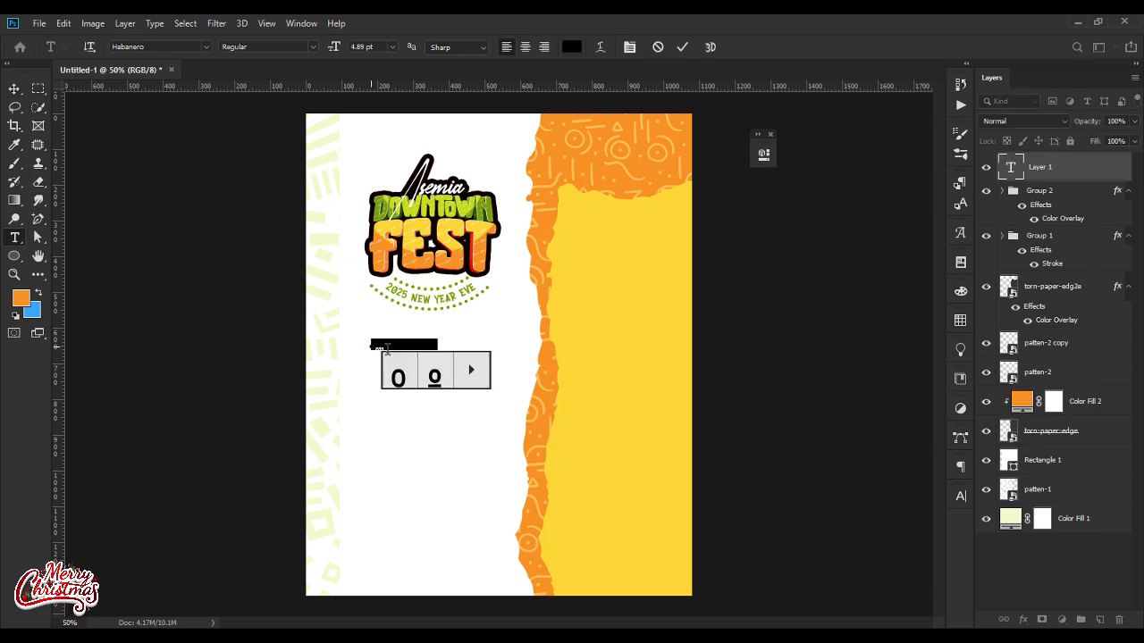
type("WE")
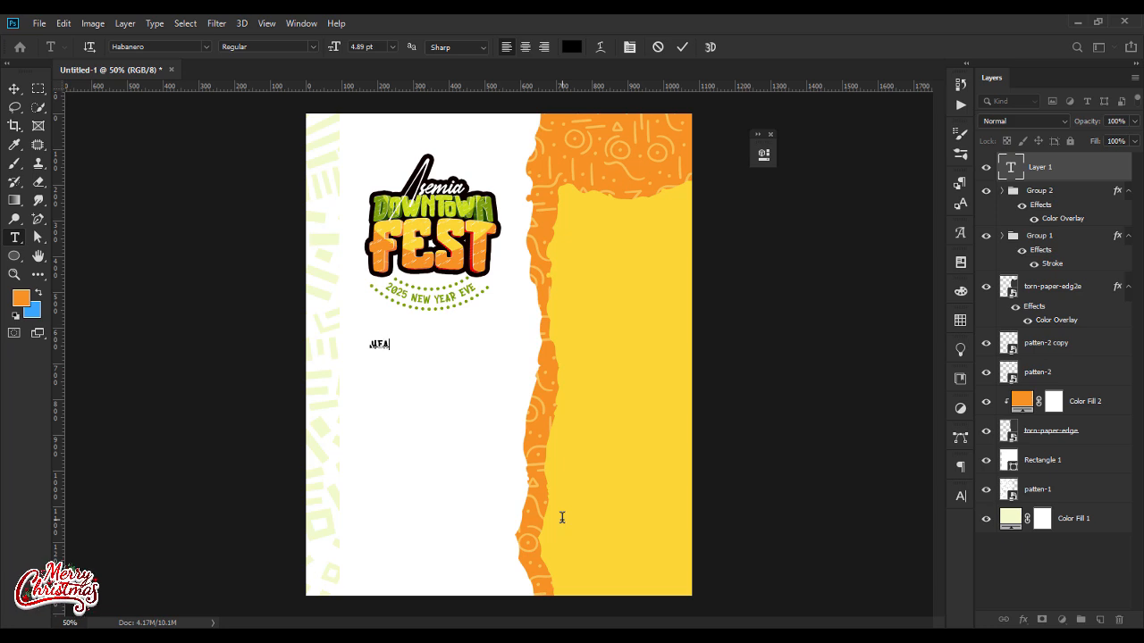
type("ADLINE DJ")
type("MARTINEZ")
type("DJ WENNY")
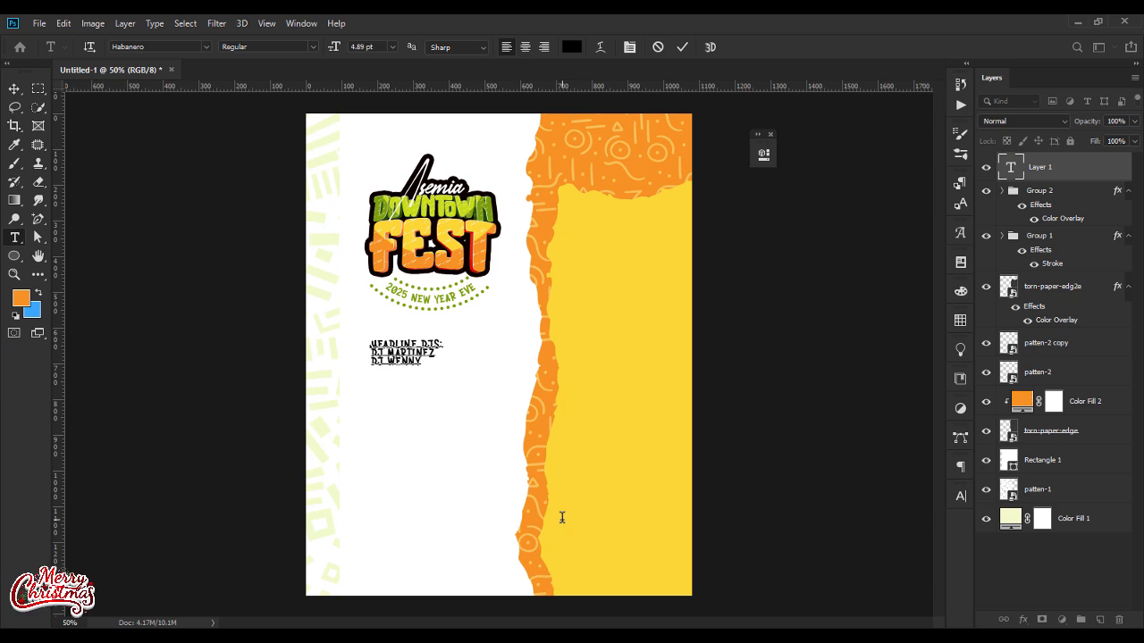
Step: Set the whole headline DJs text block in the Hanson Bold font
key("ctrl+a")
left_click(162, 46)
type("HANS")
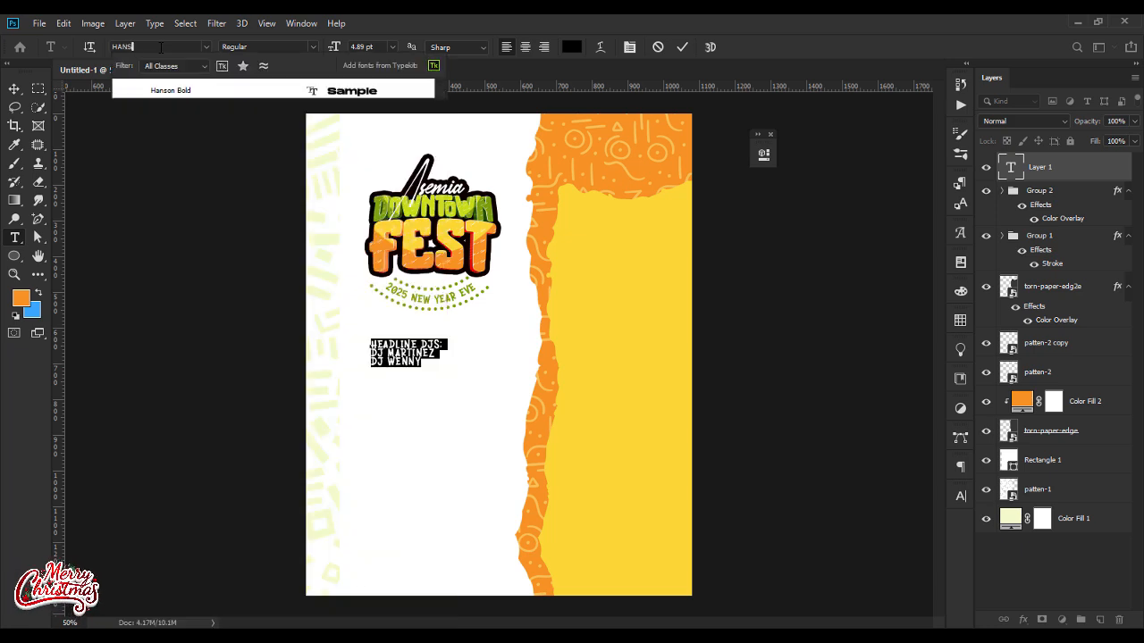
left_click(238, 89)
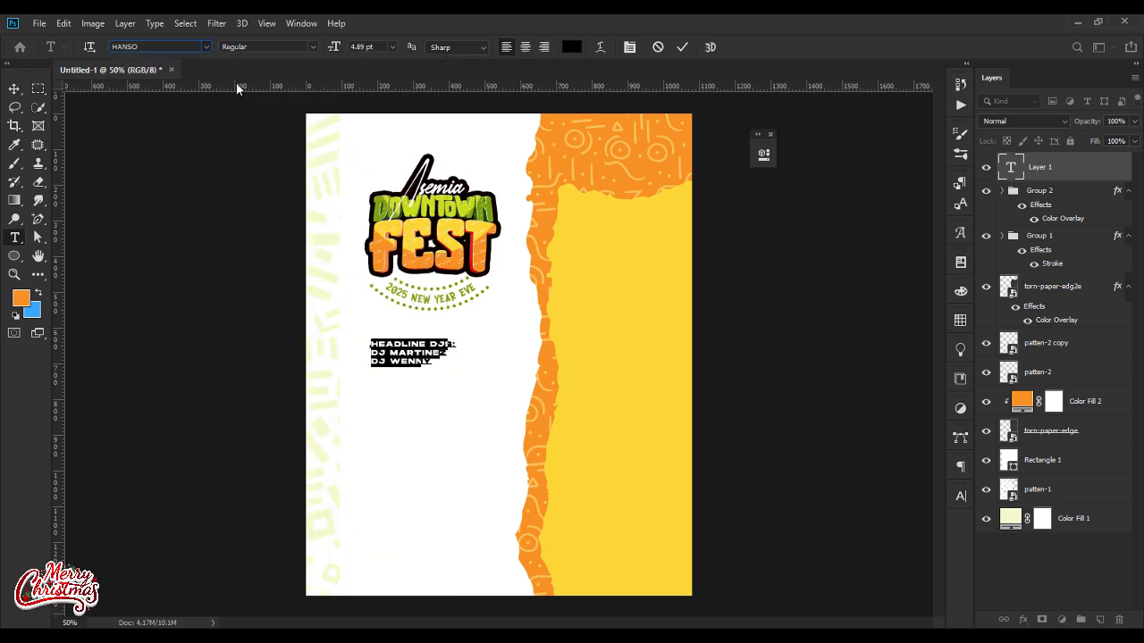
Step: Set the headline DJs text block's tracking to 0 and turn off its faux bold
left_click(961, 497)
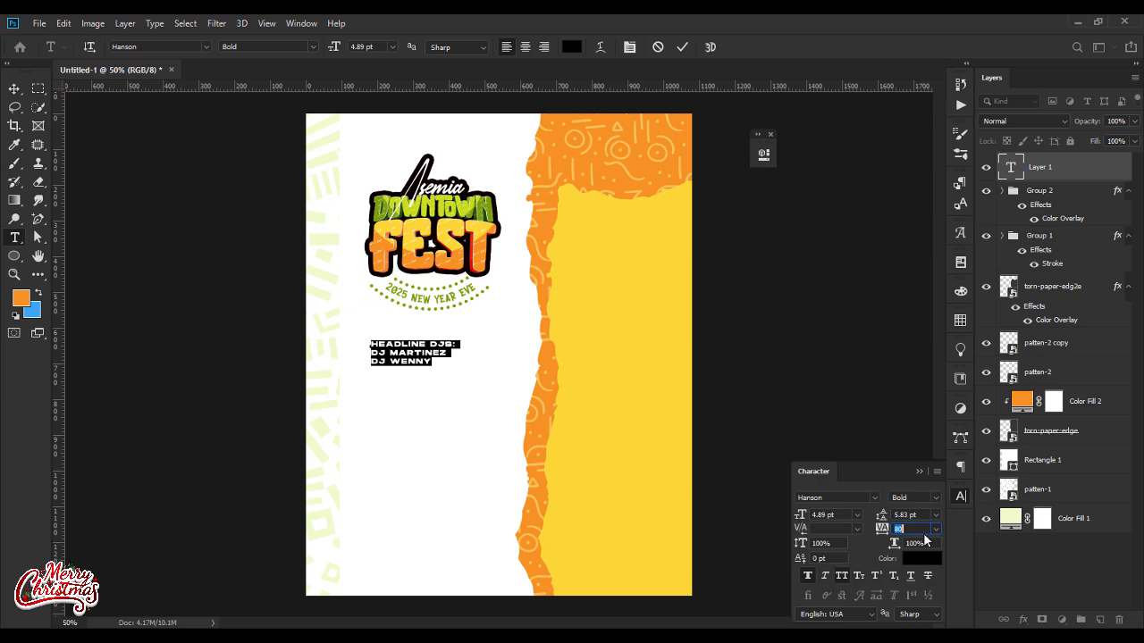
left_click(939, 531)
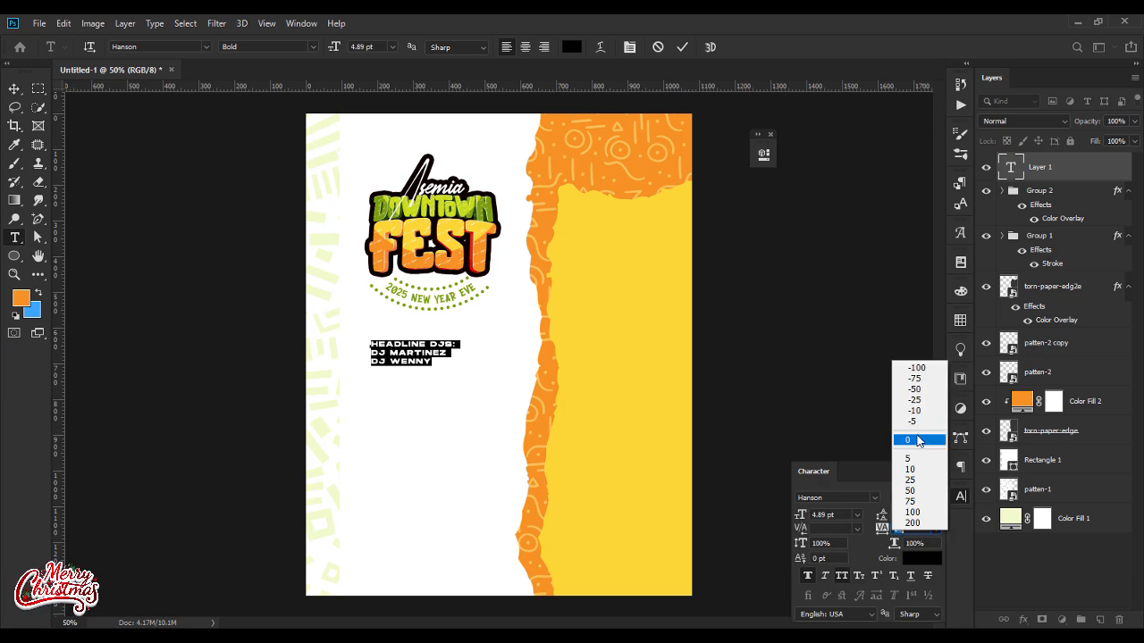
left_click(919, 440)
left_click(809, 576)
left_click(919, 471)
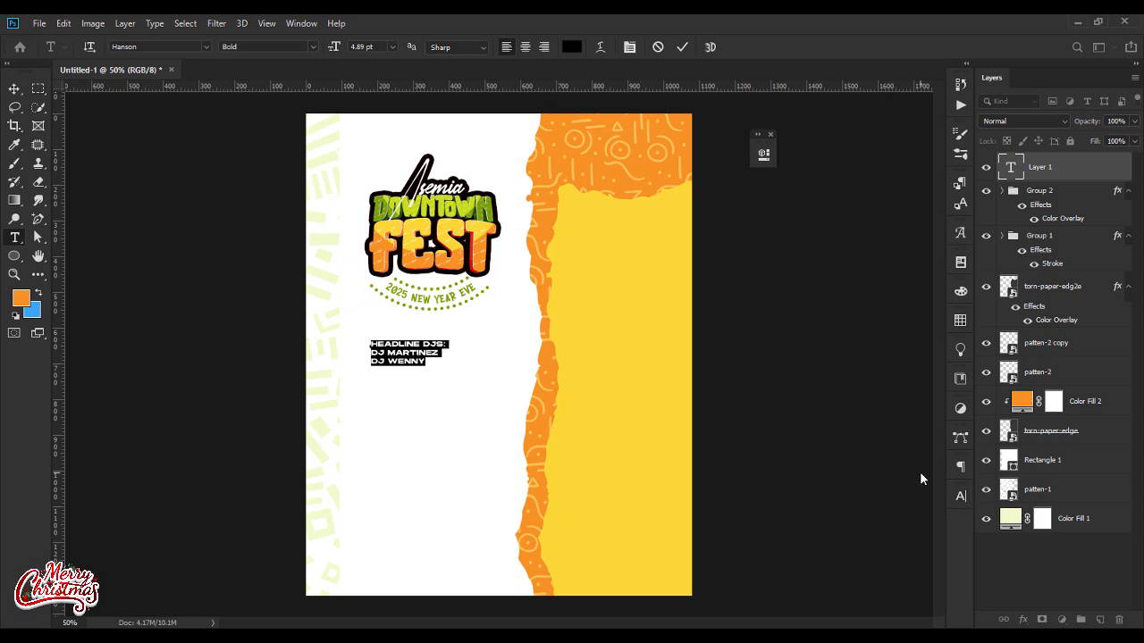
Step: Color the HEADLINE DJS: line with the orange sampled from the torn-paper background
left_click_drag(447, 343, 357, 340)
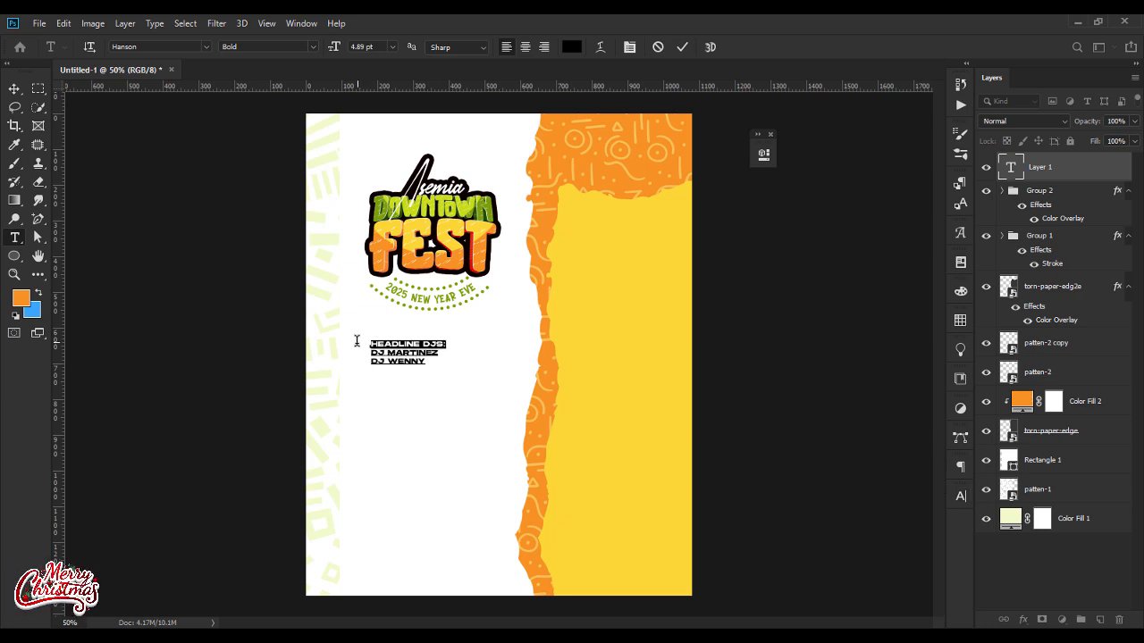
left_click(558, 139)
key("Return")
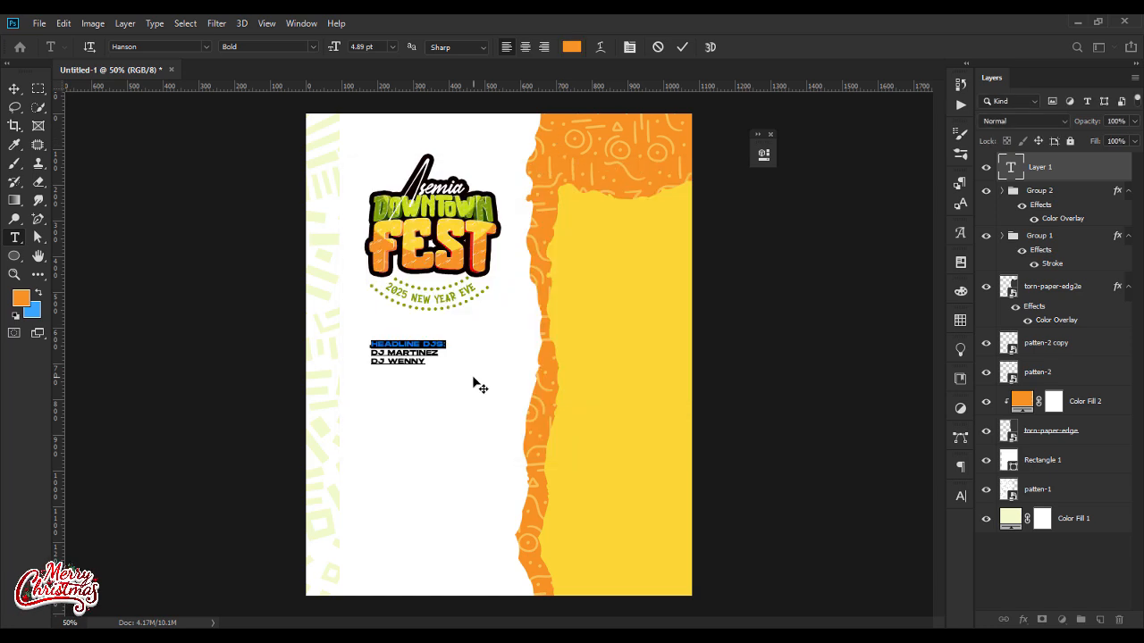
Step: Color the two DJ name lines dark grey #333333
left_click_drag(435, 361, 361, 355)
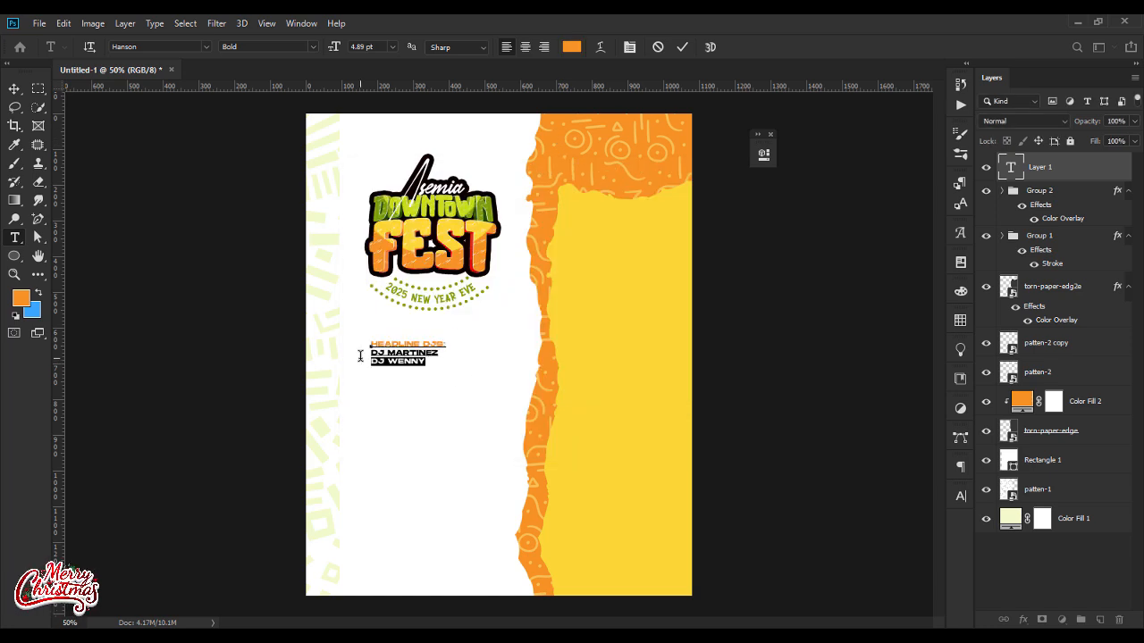
left_click(571, 46)
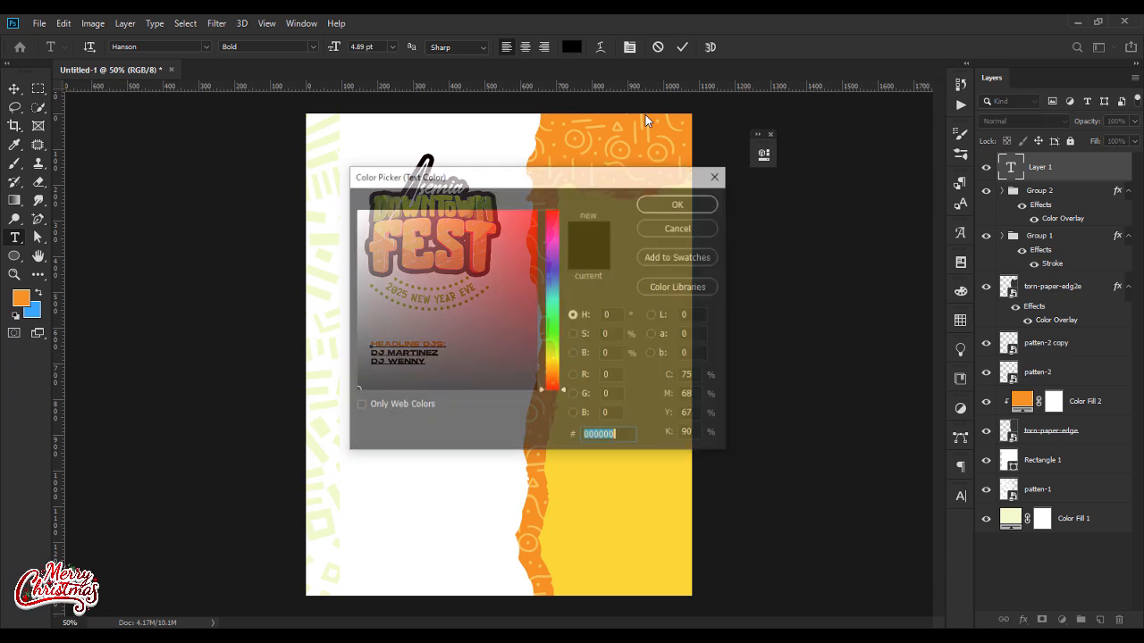
type("333333")
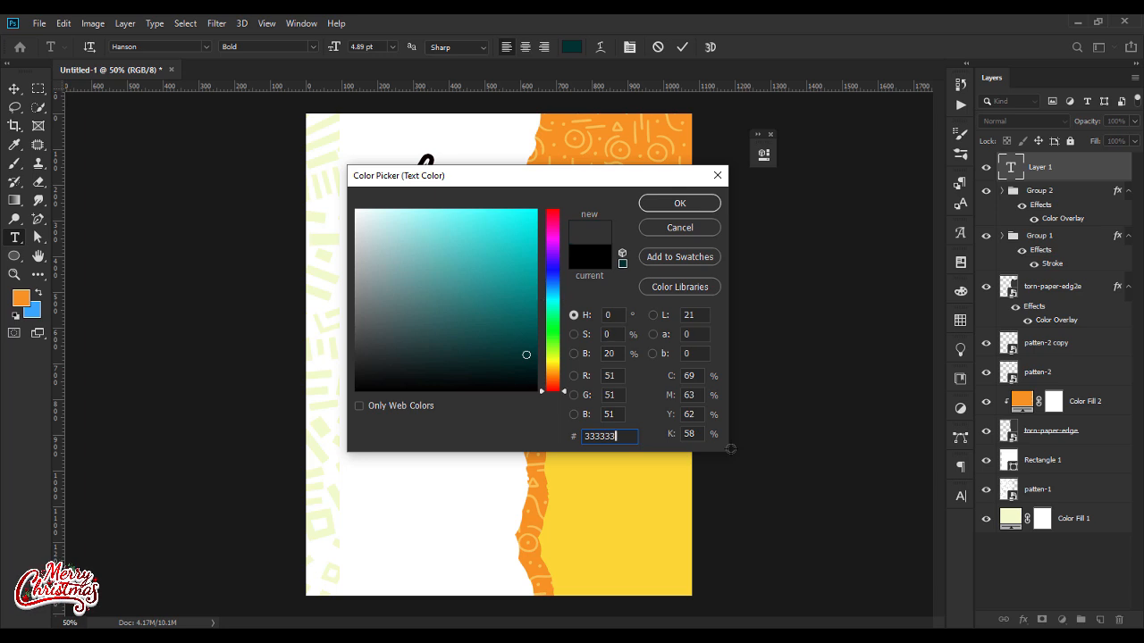
key("Return")
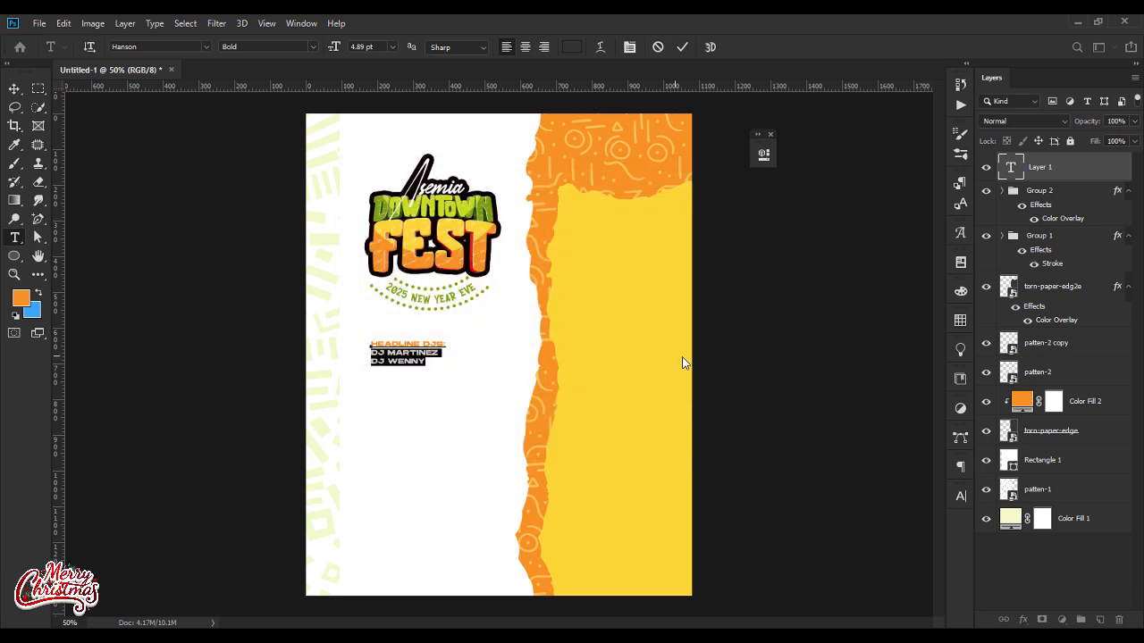
Step: Reduce the font size of the HEADLINE DJS: line to 3.89 pt
left_click_drag(448, 344, 360, 343)
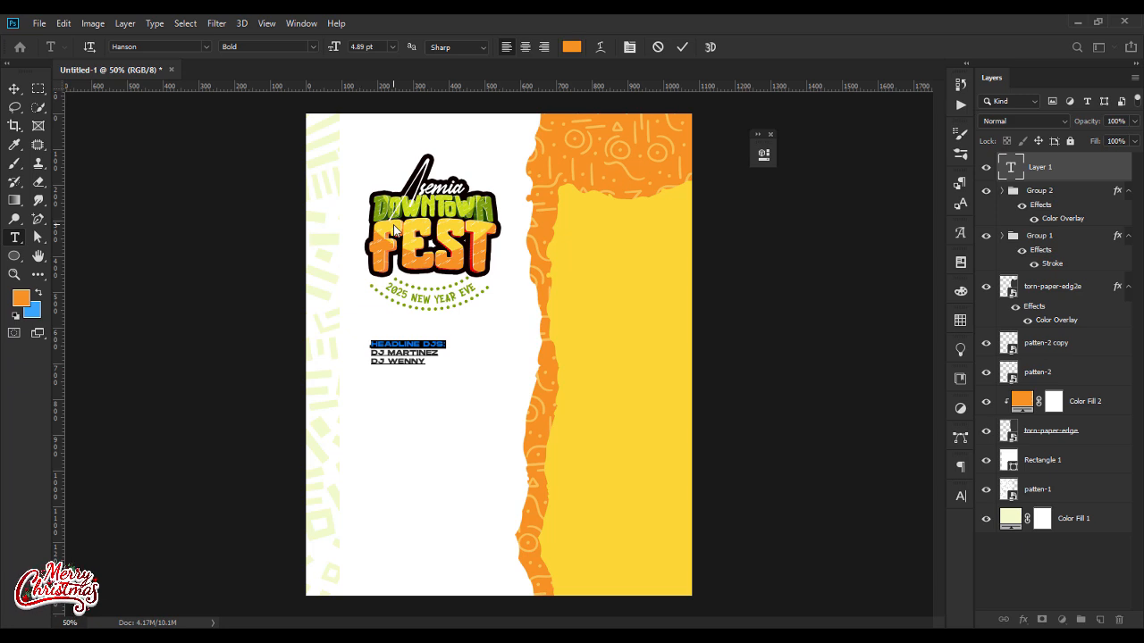
key("Down")
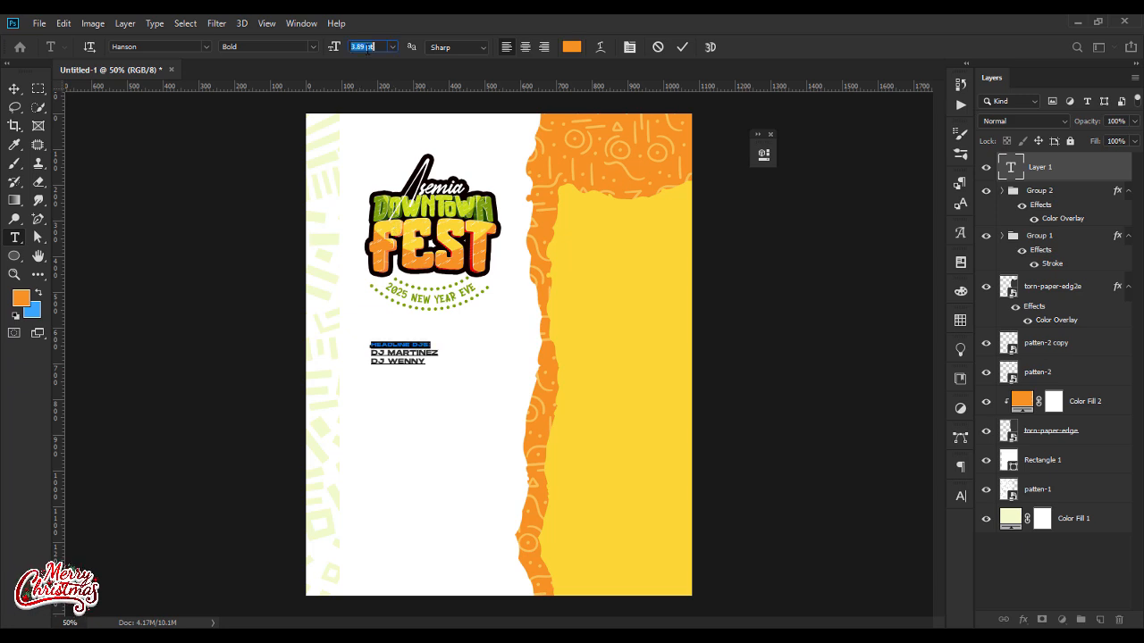
left_click(14, 88)
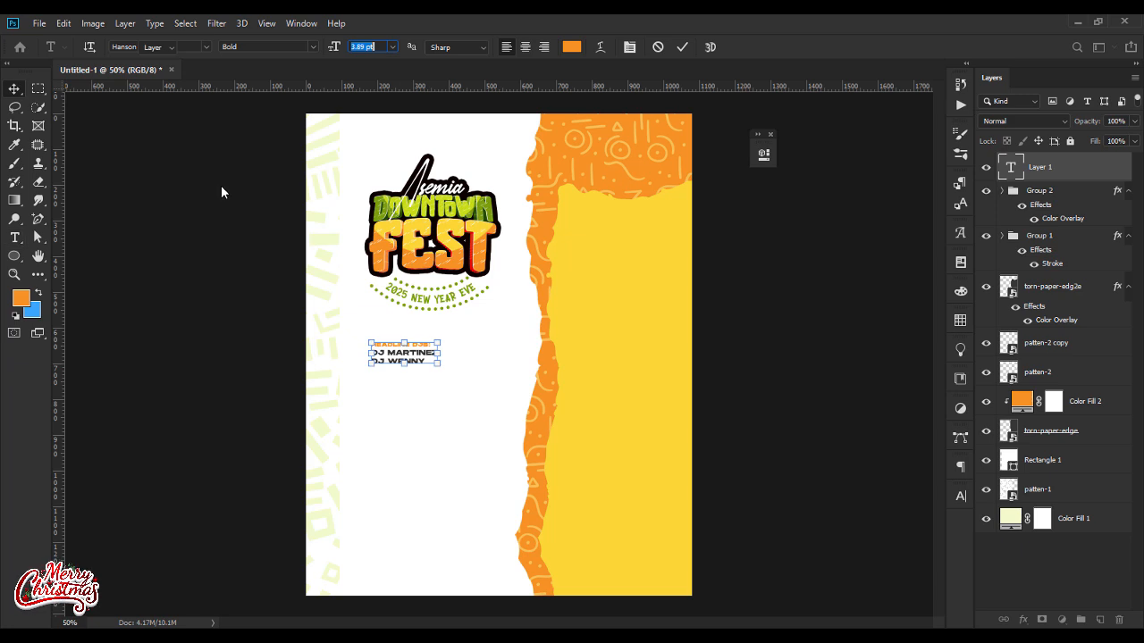
left_click(488, 376)
Step: Set the leading of the entire headline DJs text block to 4.8 pt
double_click(410, 354)
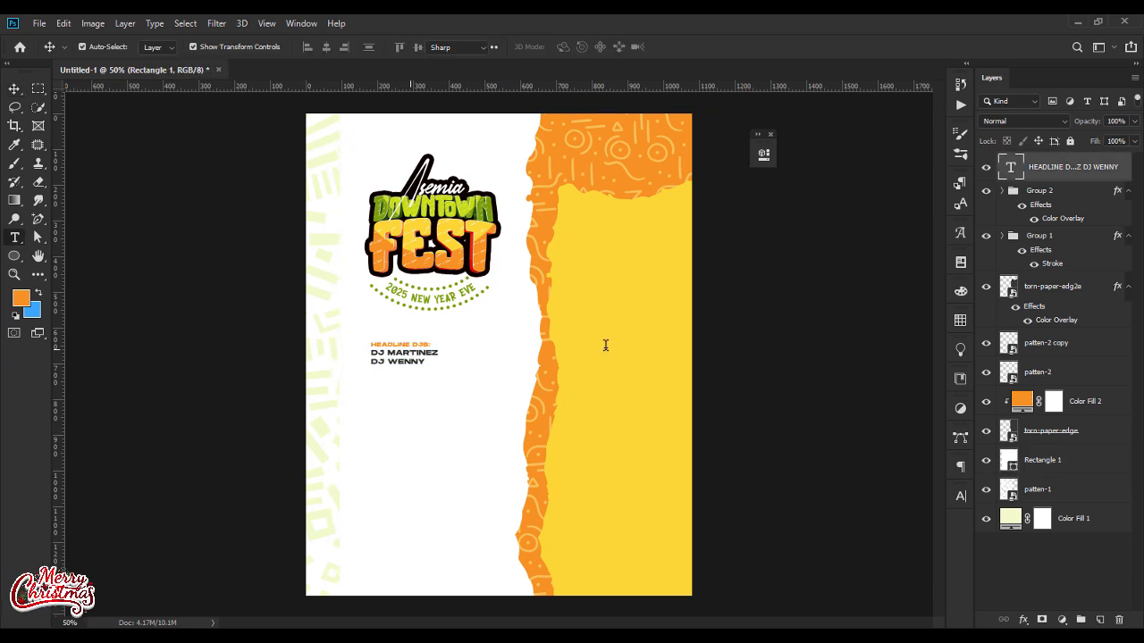
left_click(964, 494)
left_click(937, 515)
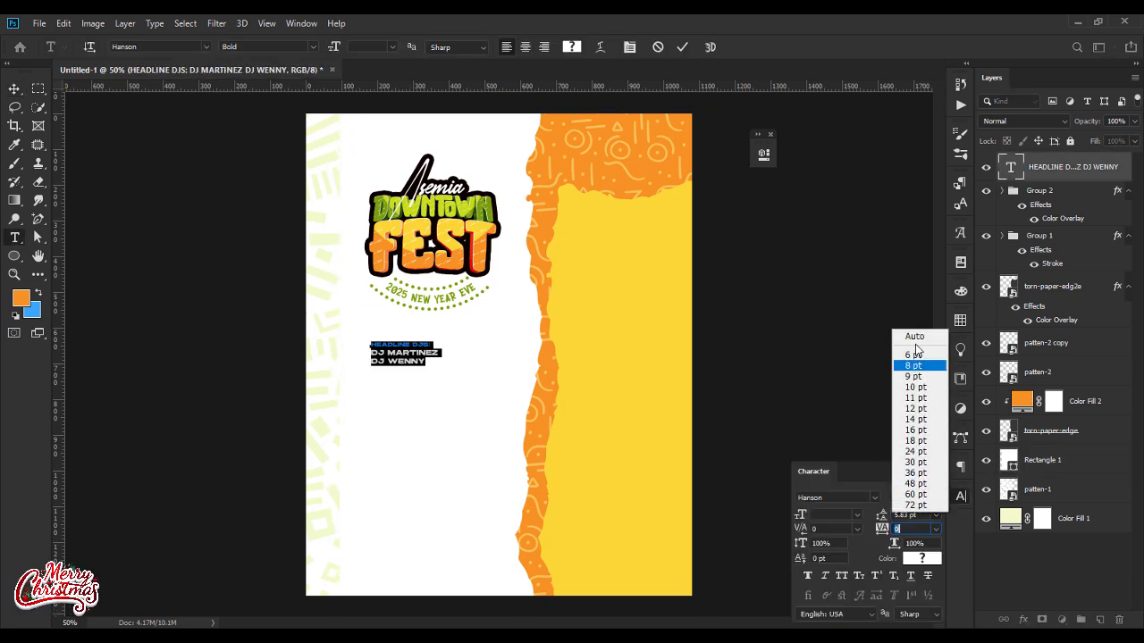
left_click(914, 338)
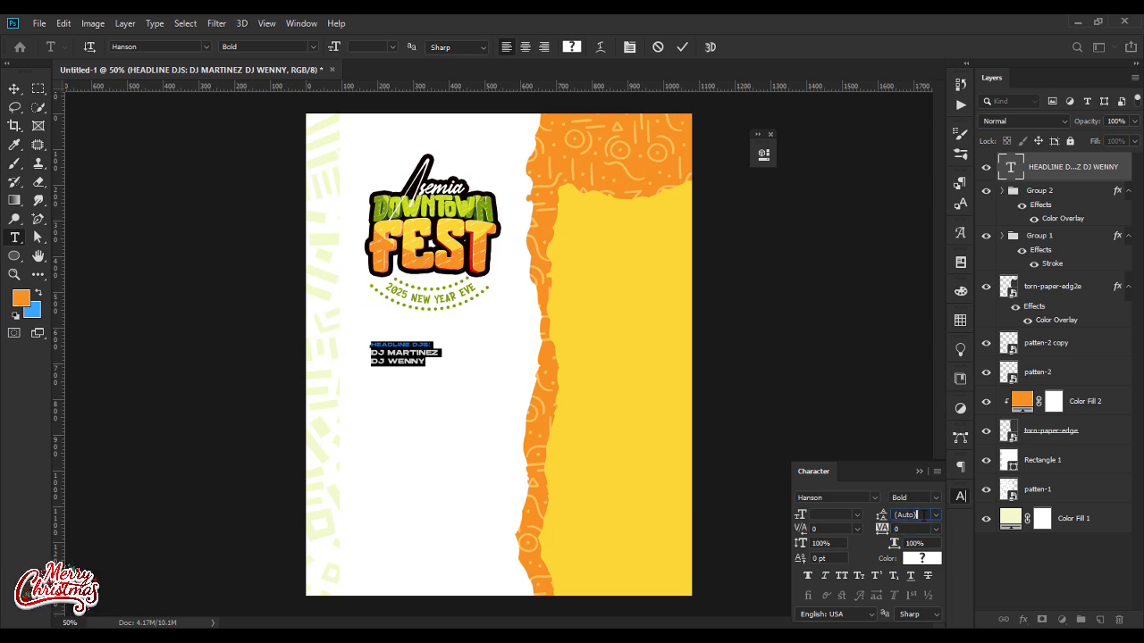
key("Down")
key("Down")
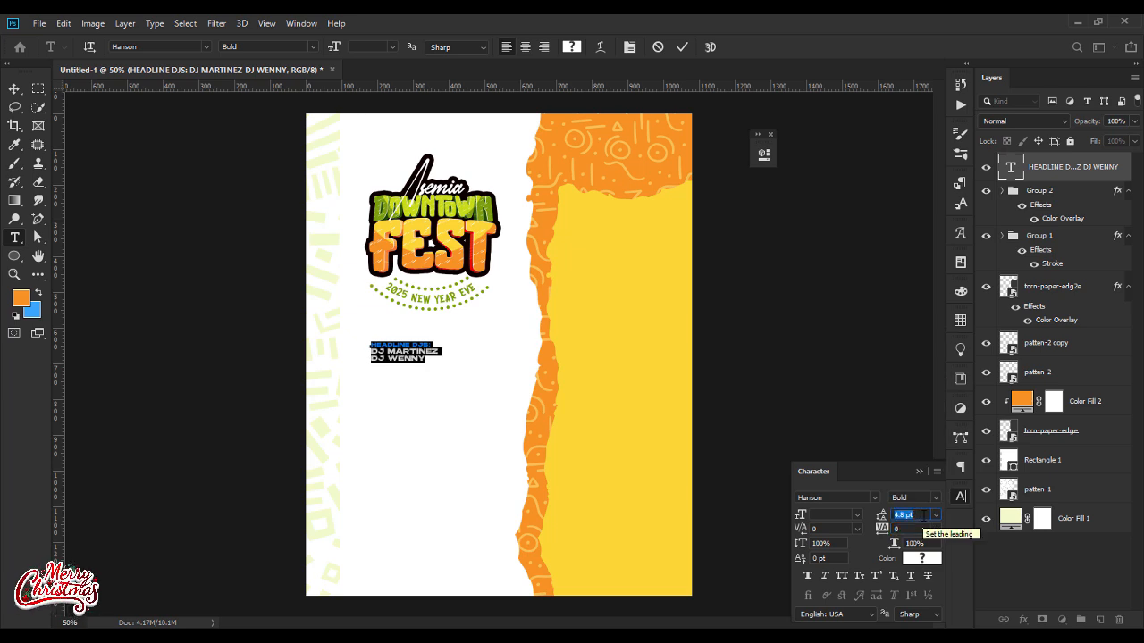
left_click(919, 471)
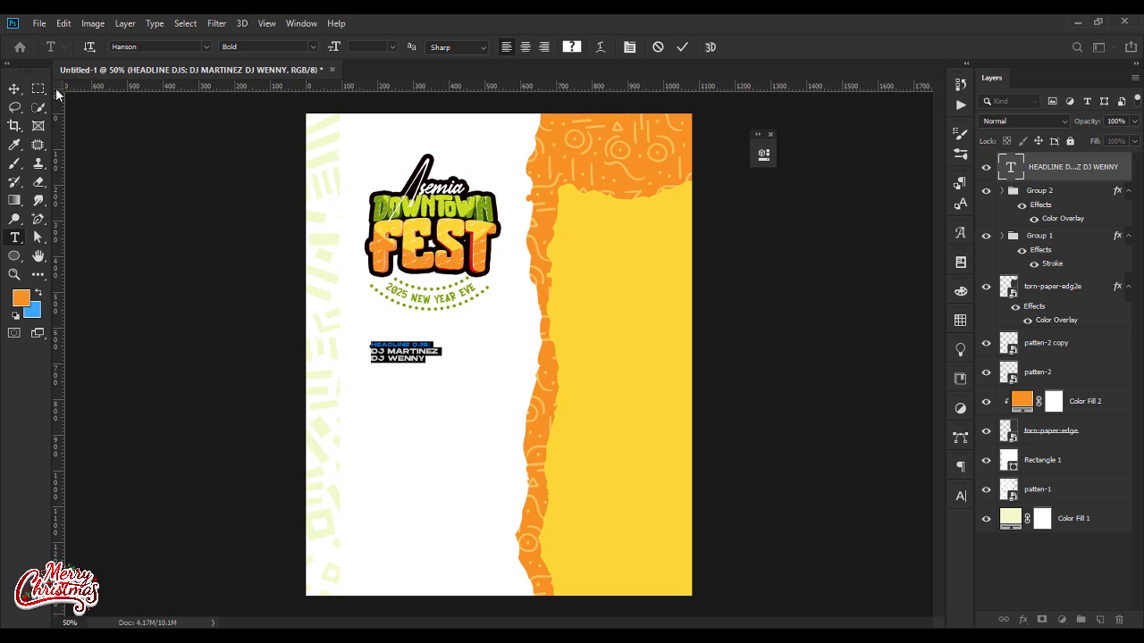
Step: Move the headline DJs block closer beneath the curved text and place a vertical guide at about 156 px along its left edge
left_click(15, 88)
left_click_drag(415, 362, 406, 351)
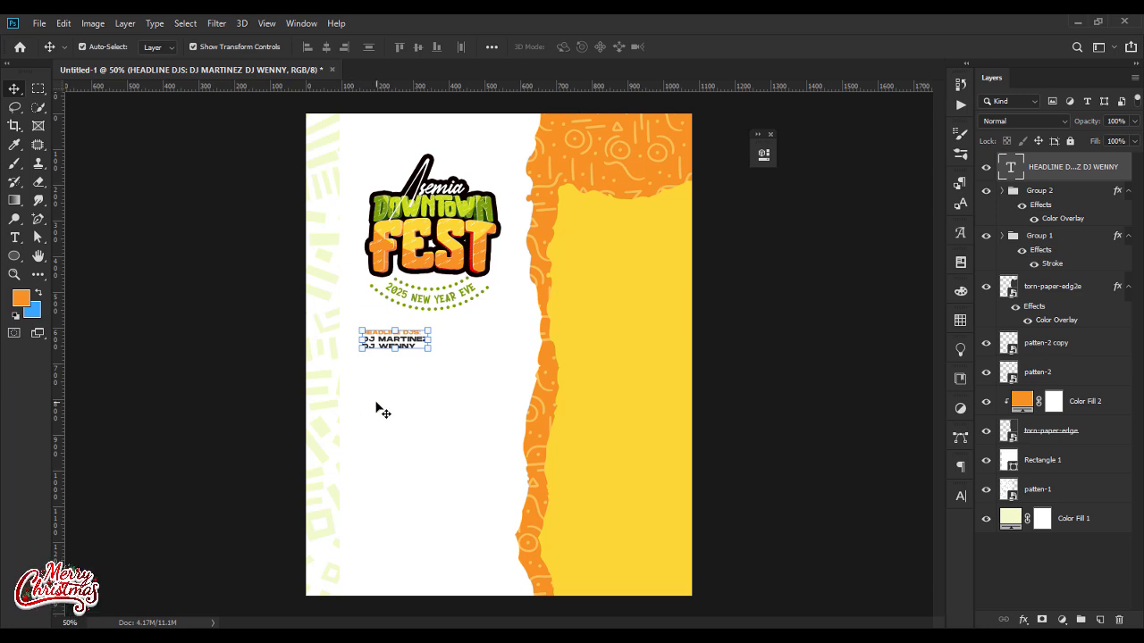
left_click_drag(60, 422, 358, 433)
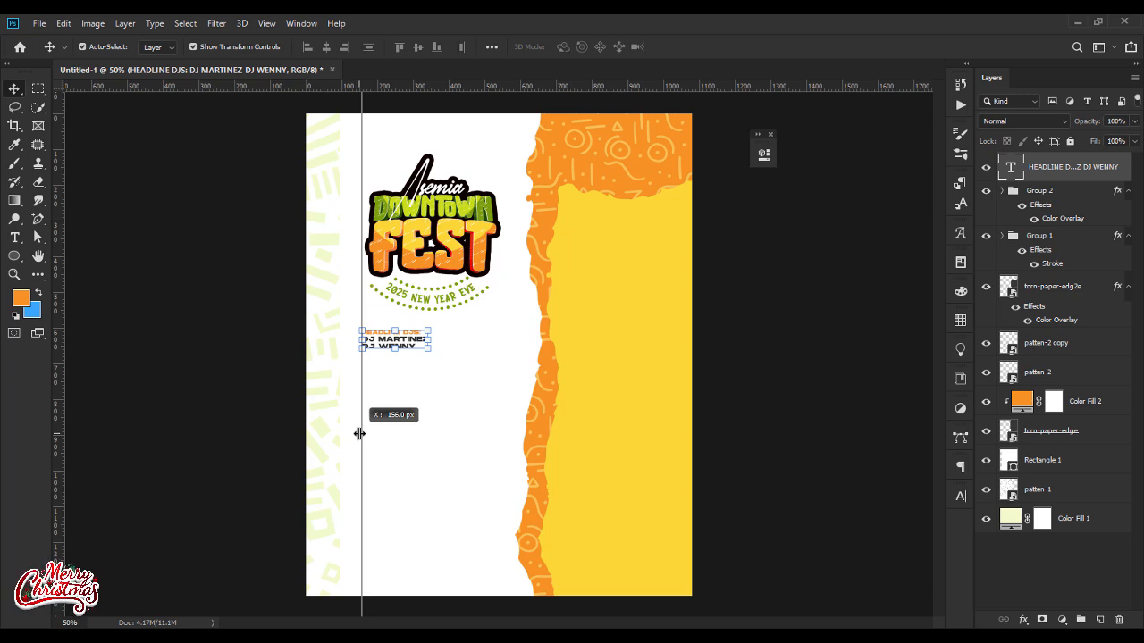
left_click_drag(360, 433, 360, 433)
left_click(229, 417)
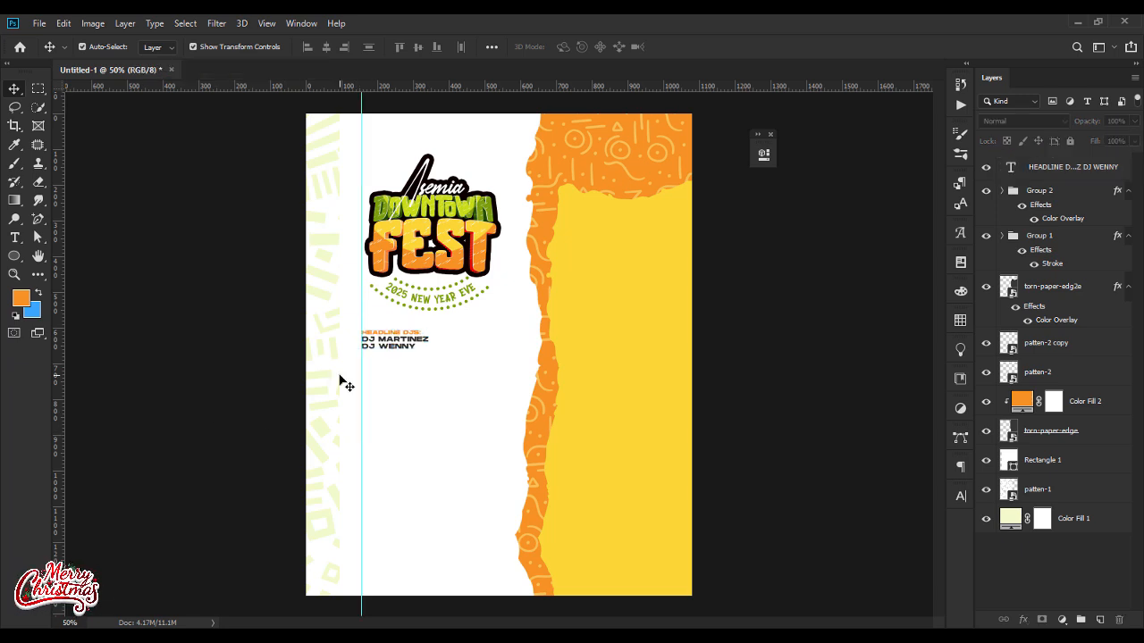
Step: Shift the title and curved New Year Eve text groups together slightly left toward the vertical guide
left_click(430, 253)
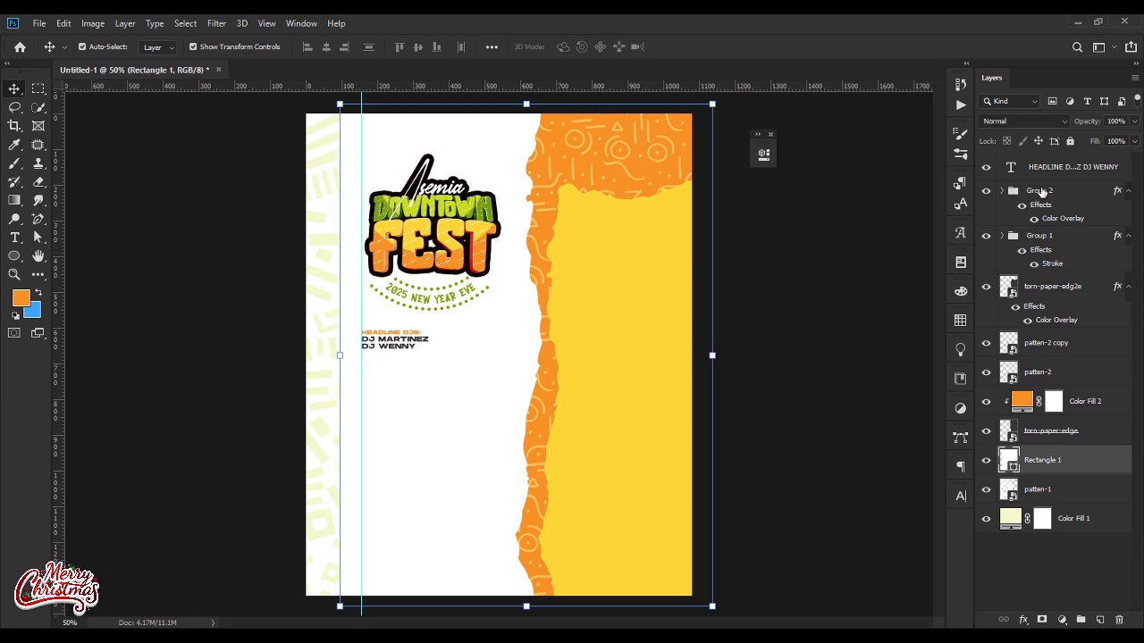
left_click(1040, 192)
left_click(1039, 236, "ctrl")
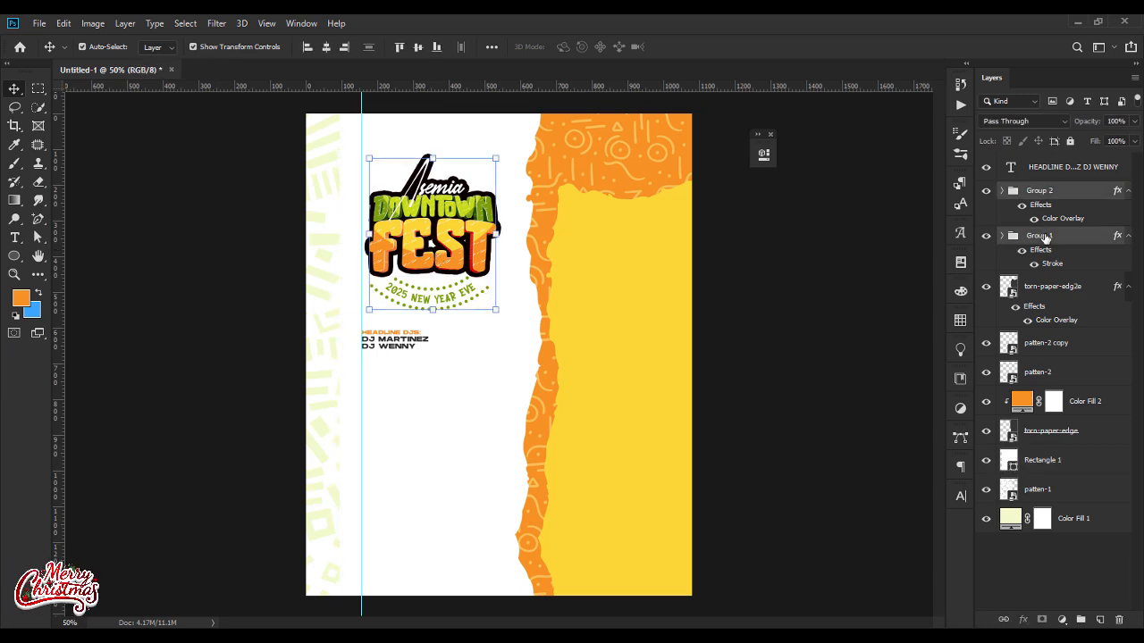
key("shift+Left")
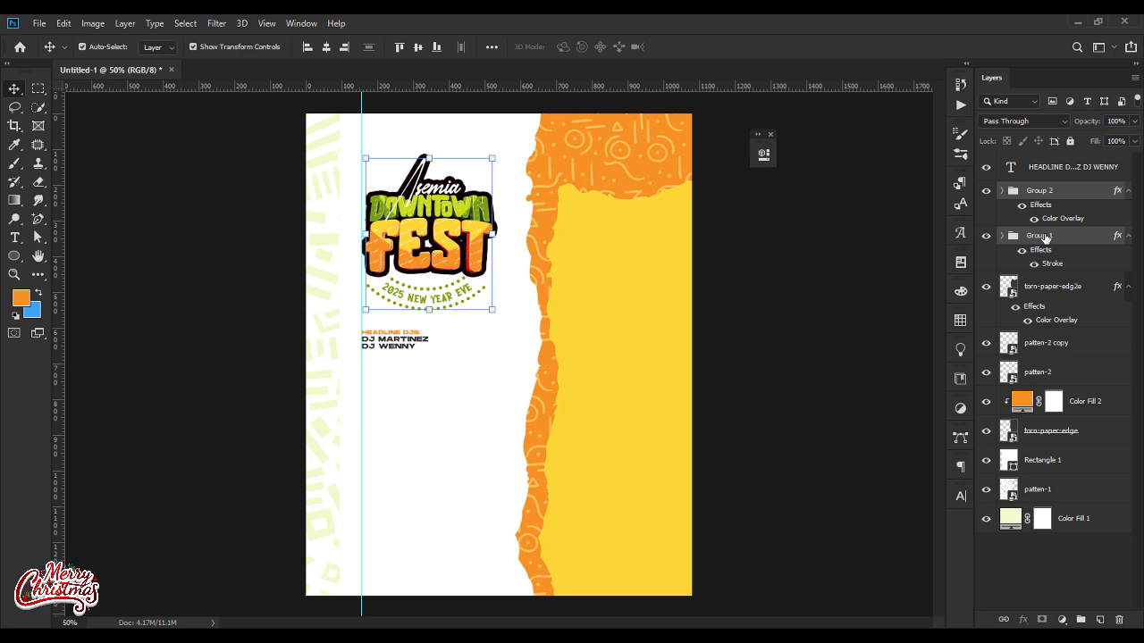
left_click(783, 367)
Step: Duplicate the headline DJs block to its right on the same line and change the copy's heading to ARTISTS:
left_click(400, 352)
left_click_drag(399, 351, 420, 333)
double_click(470, 330)
type("ARTIT")
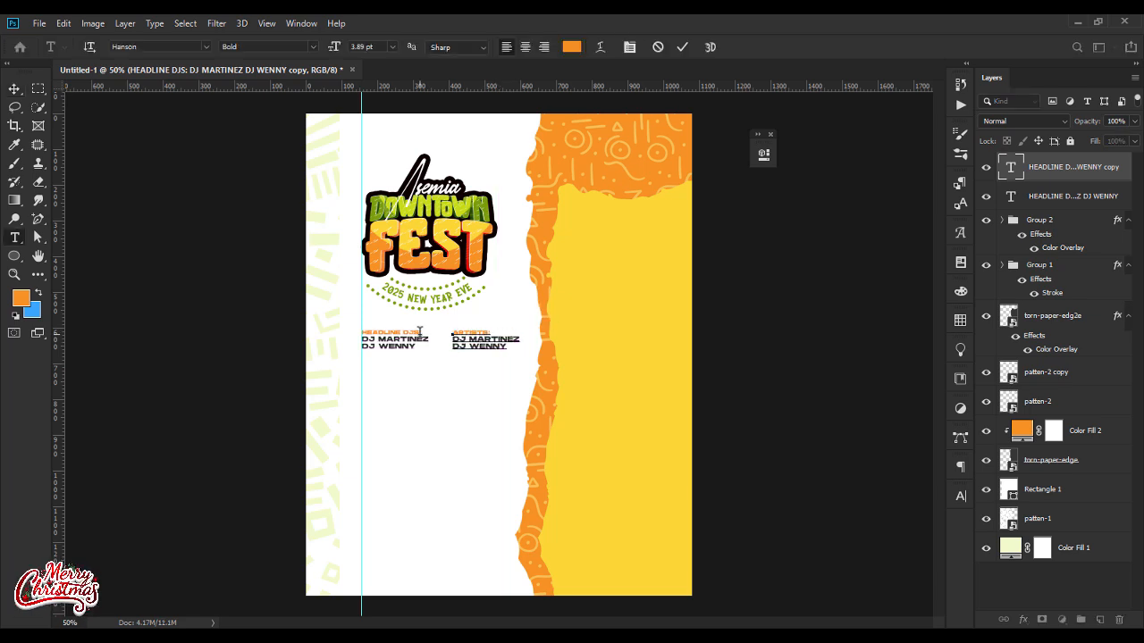
Step: Replace the copied block's DJ names with BIG JOSSY, COSMOS, NOTES MAN, FENZY and BEATS KIZ on separate lines
left_click_drag(520, 349, 451, 338)
type("BIG JOSSY")
key("Return")
type("COS")
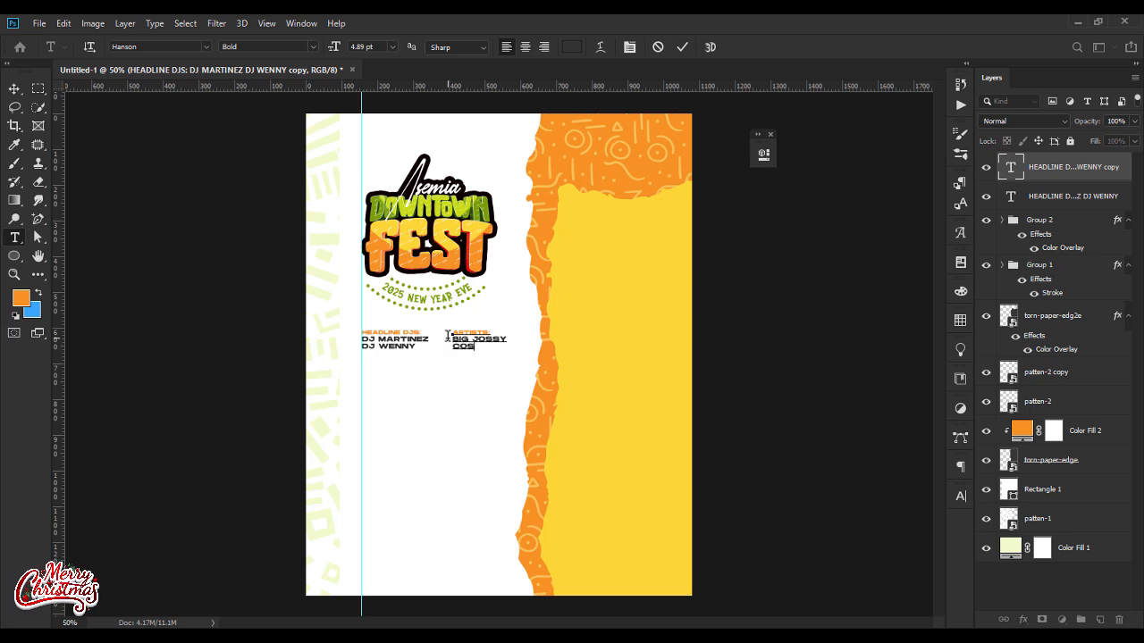
type("MOS")
key("Return")
type("NOTES MAN ")
type("FENZY")
key("Return")
type("BEATS J")
type("IZ")
left_click(14, 88)
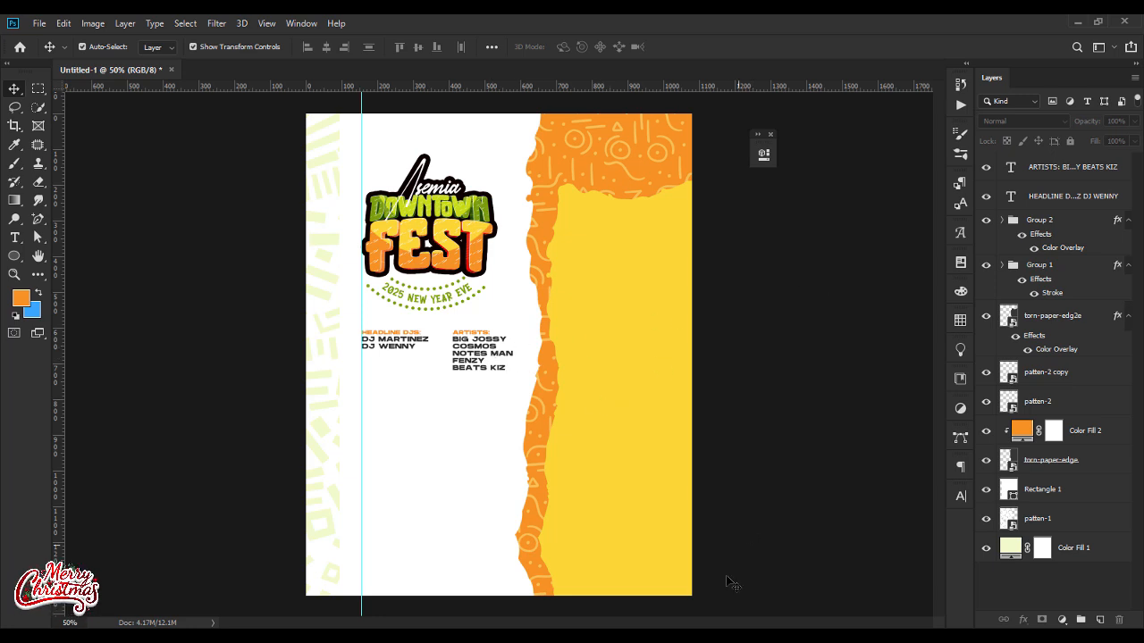
Step: Place the square-torn-paper image from the downtown fest flyer tutorial folder and scale it down to a small block below the DJ and artist lists
mouse_move(681, 633)
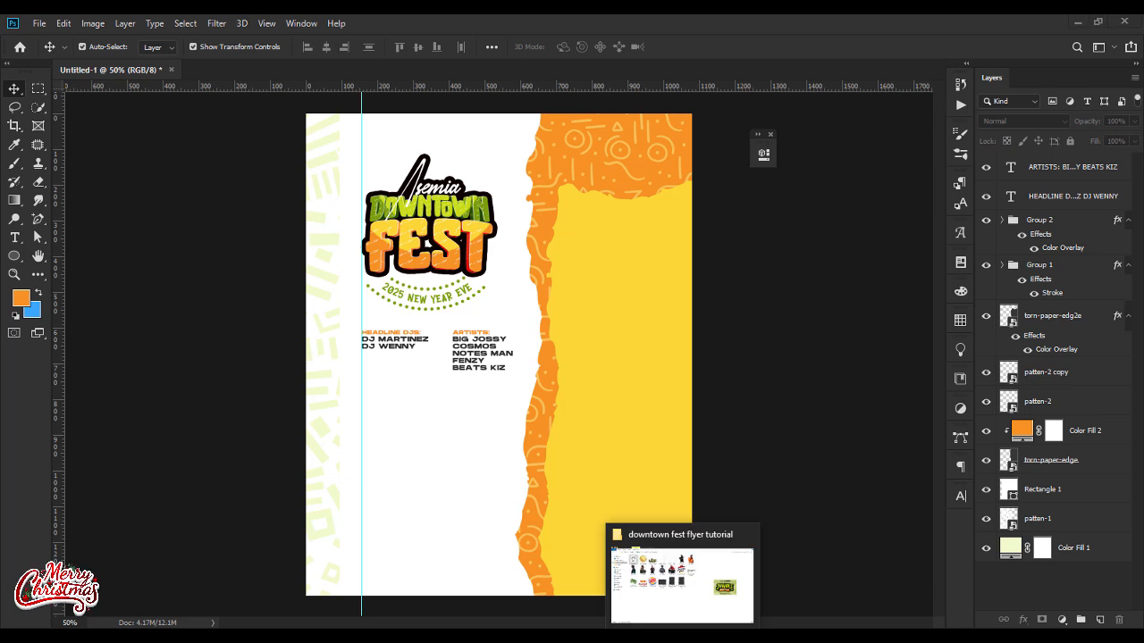
left_click(680, 581)
left_click_drag(411, 308, 476, 454)
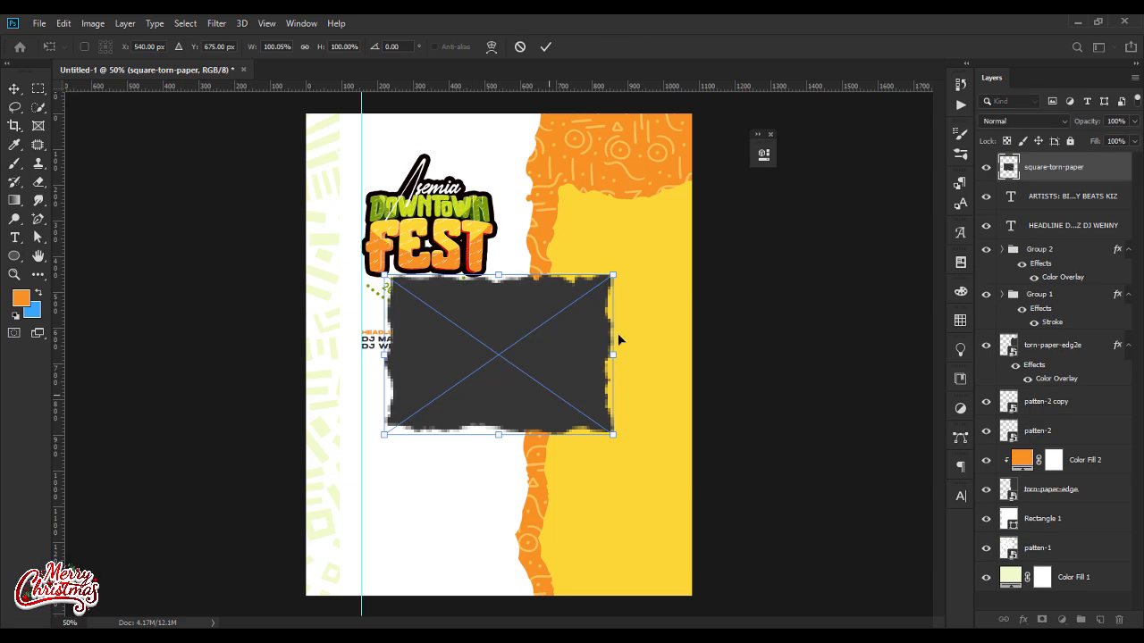
left_click_drag(611, 285, 439, 401)
key("Return")
left_click(477, 435)
left_click(418, 416)
left_click_drag(418, 414, 418, 410)
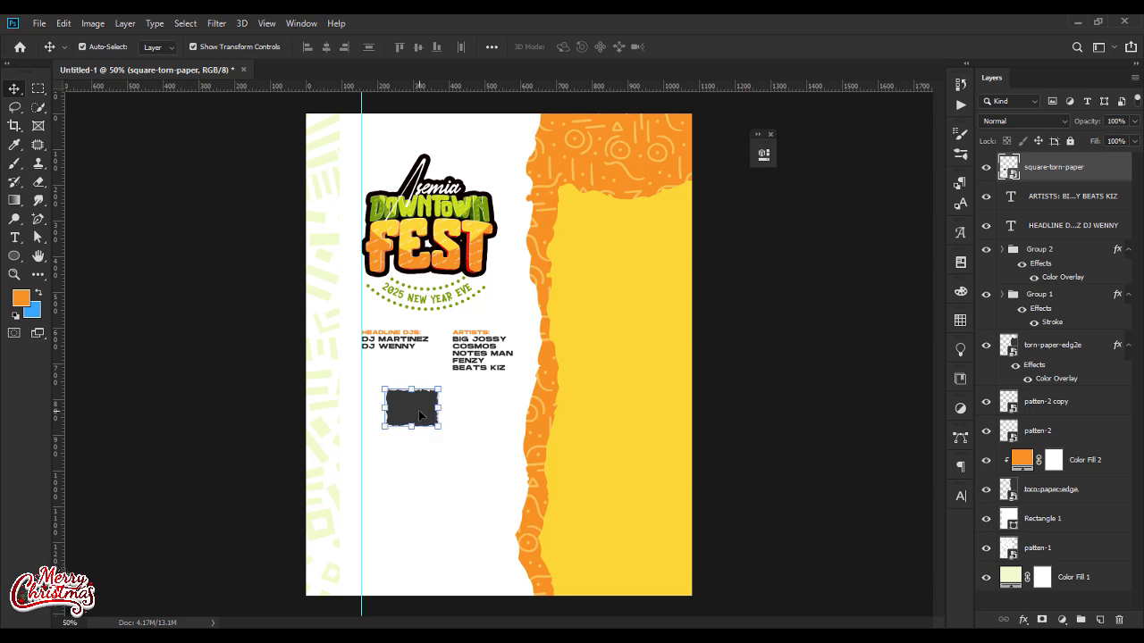
Step: Give the small torn paper a Color Overlay in the yellow sampled from the background and shift it about 14 px left
right_click(1053, 176)
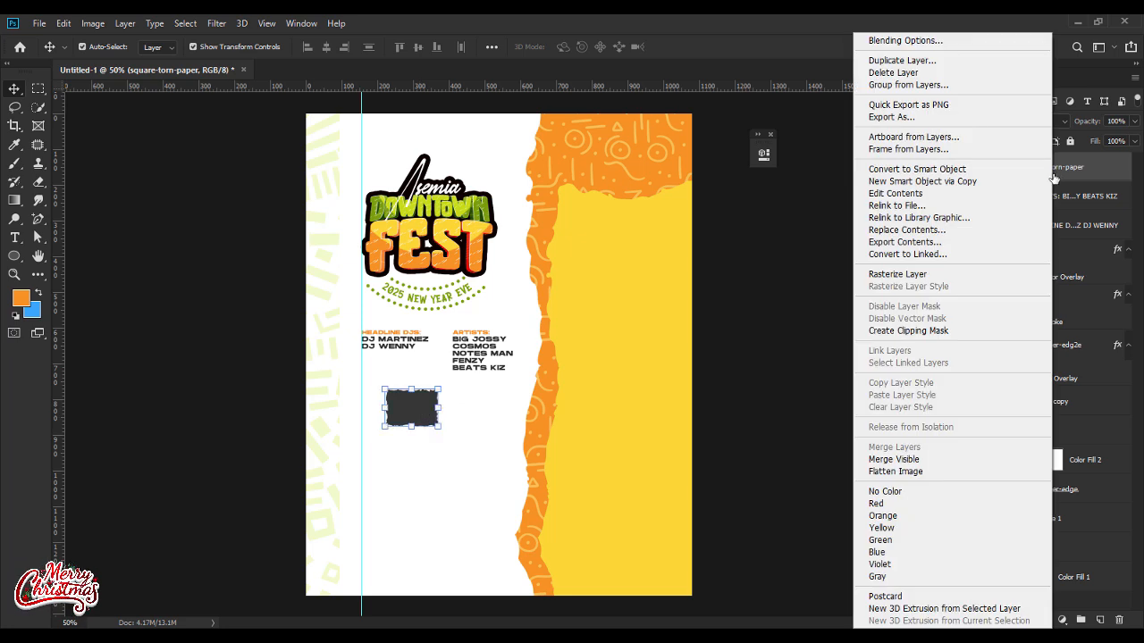
left_click(901, 42)
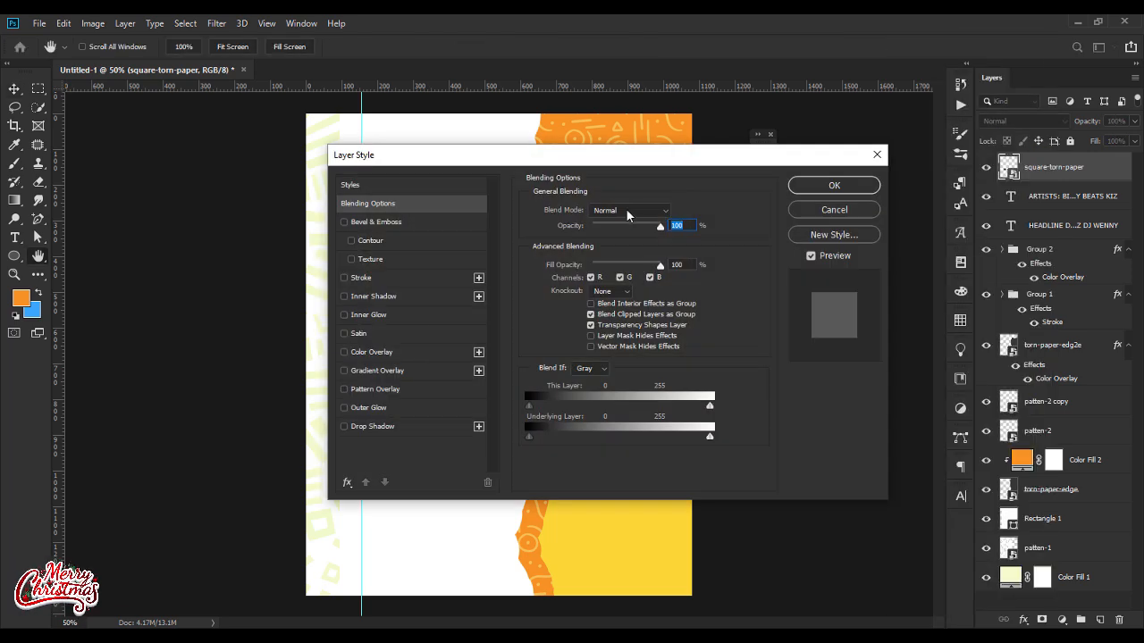
left_click(372, 353)
left_click(681, 212)
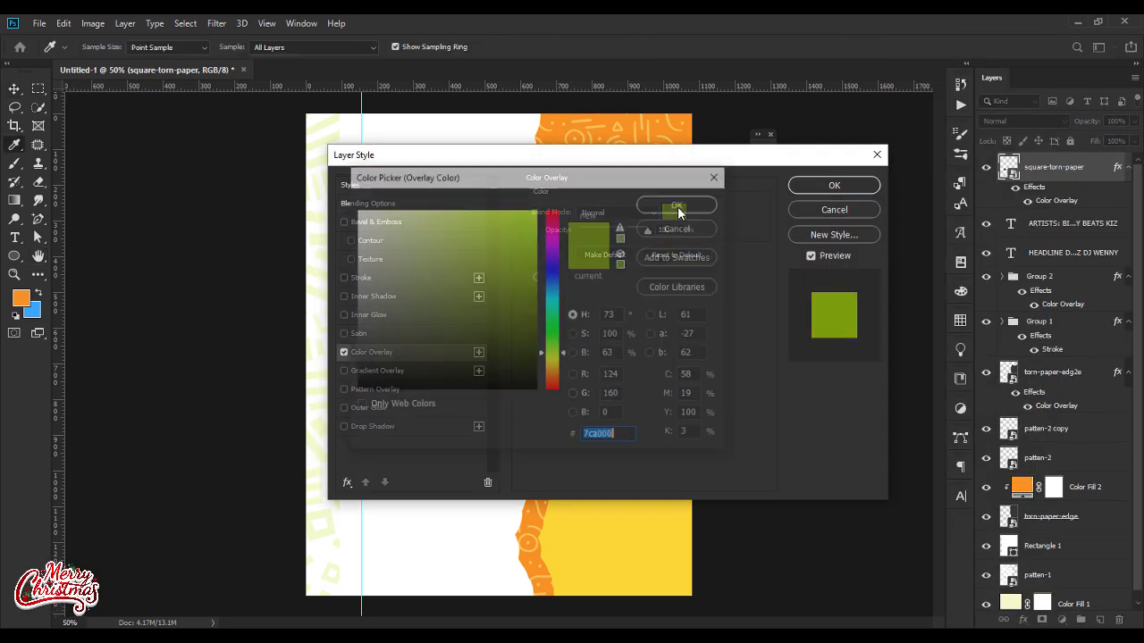
left_click(587, 520)
key("Return")
key("Return")
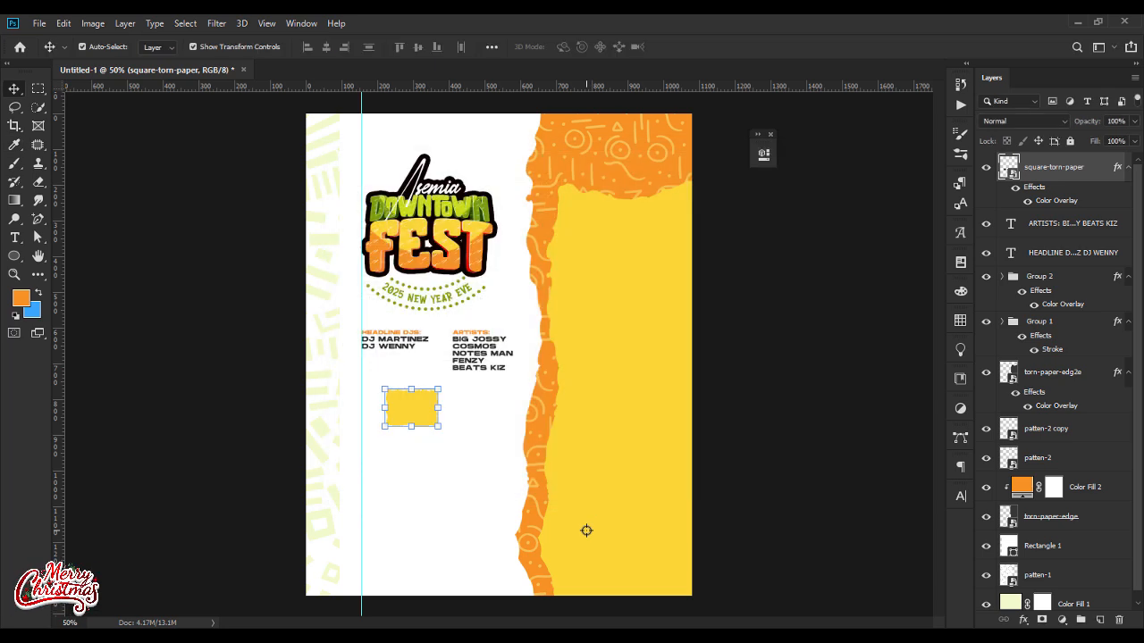
left_click(880, 363)
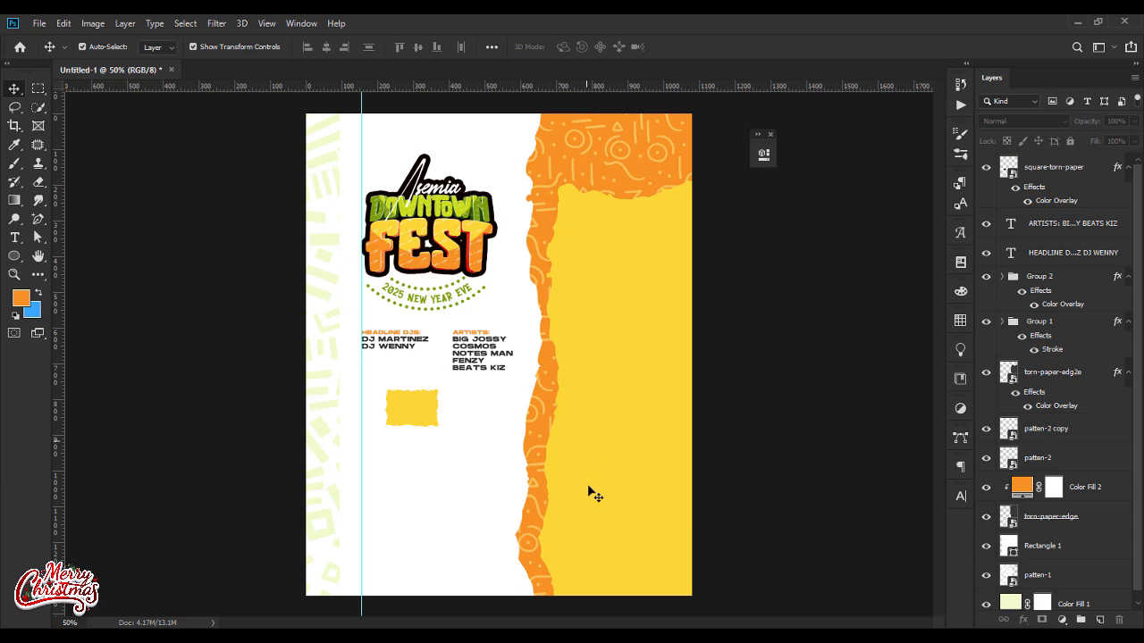
left_click_drag(403, 407, 395, 406)
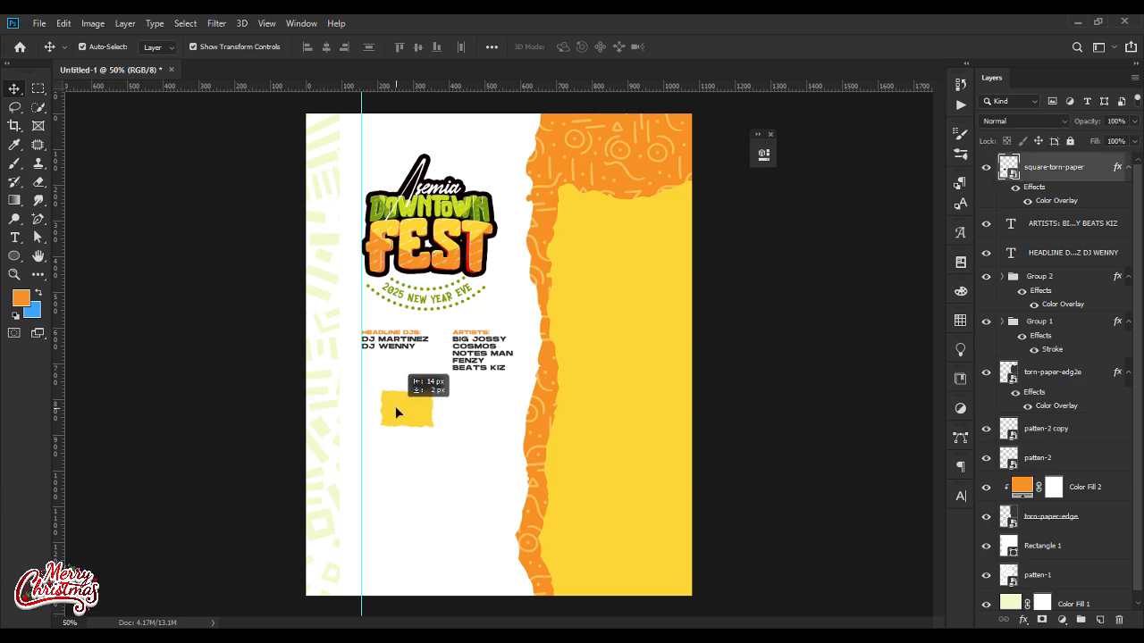
left_click(476, 457)
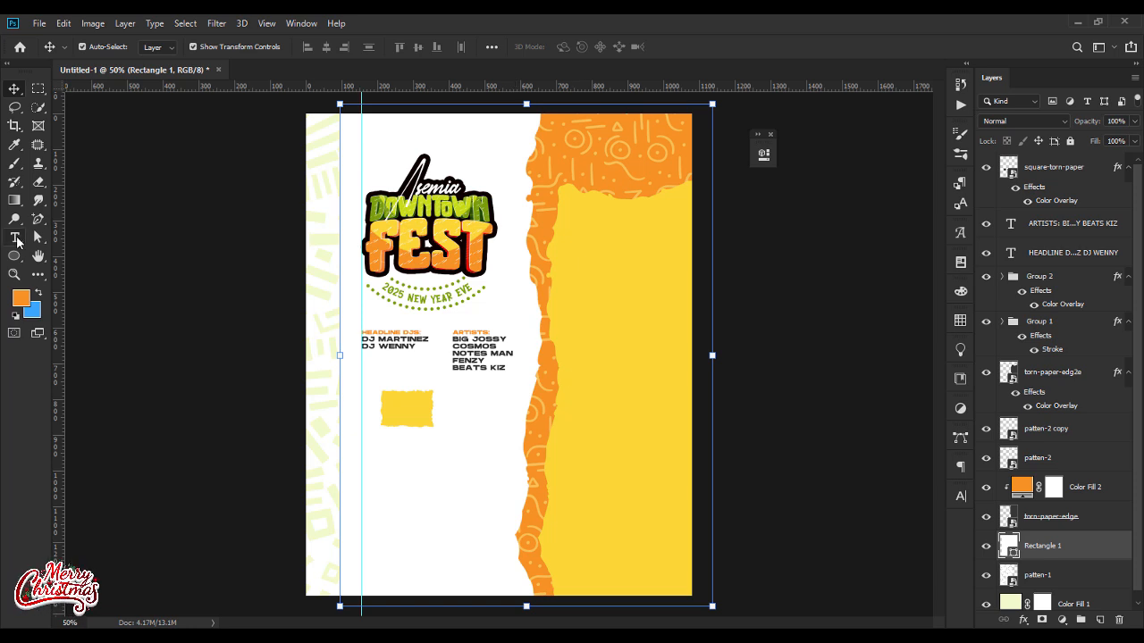
Step: Add a two-line text below the yellow torn paper reading TUE. 31ST and DEC. 2024
left_click(16, 239)
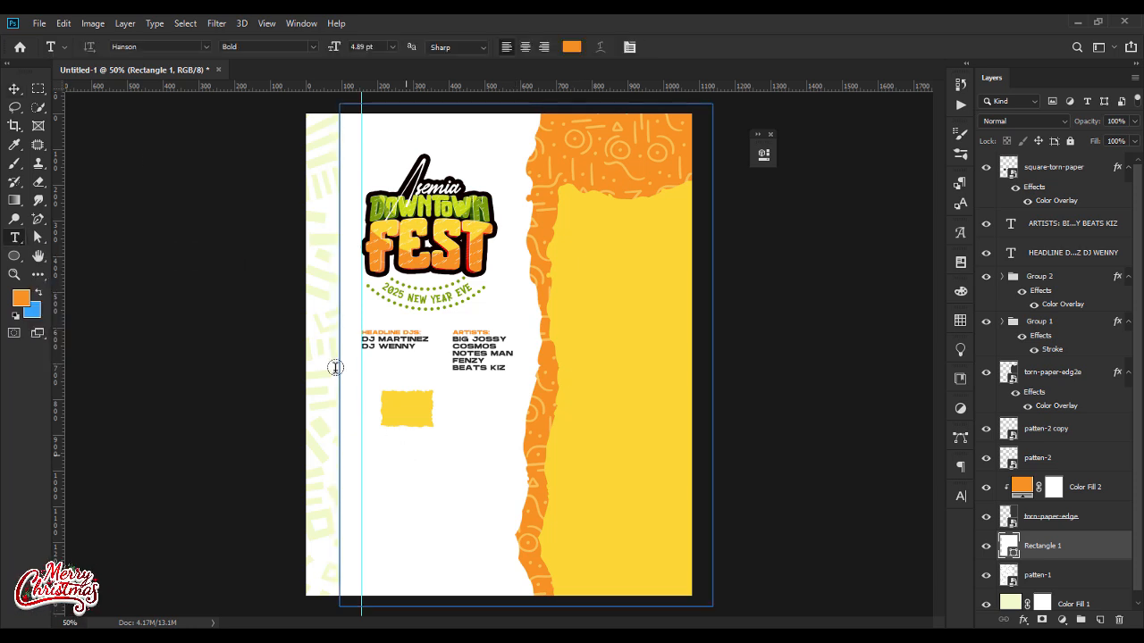
left_click(15, 91)
left_click(144, 219)
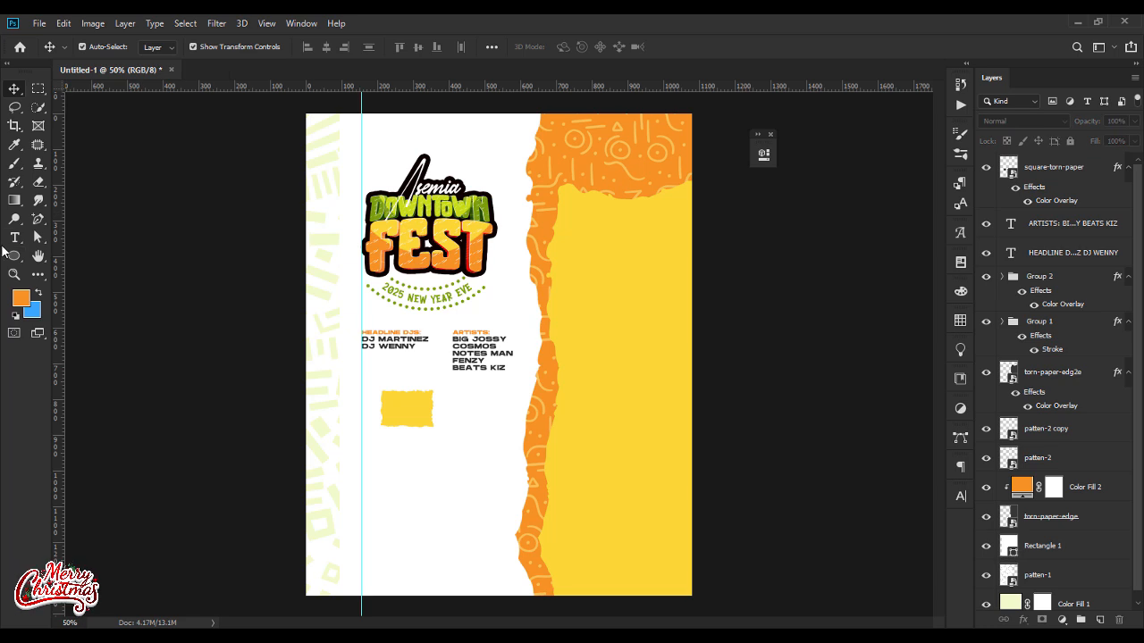
left_click(15, 238)
left_click(426, 464)
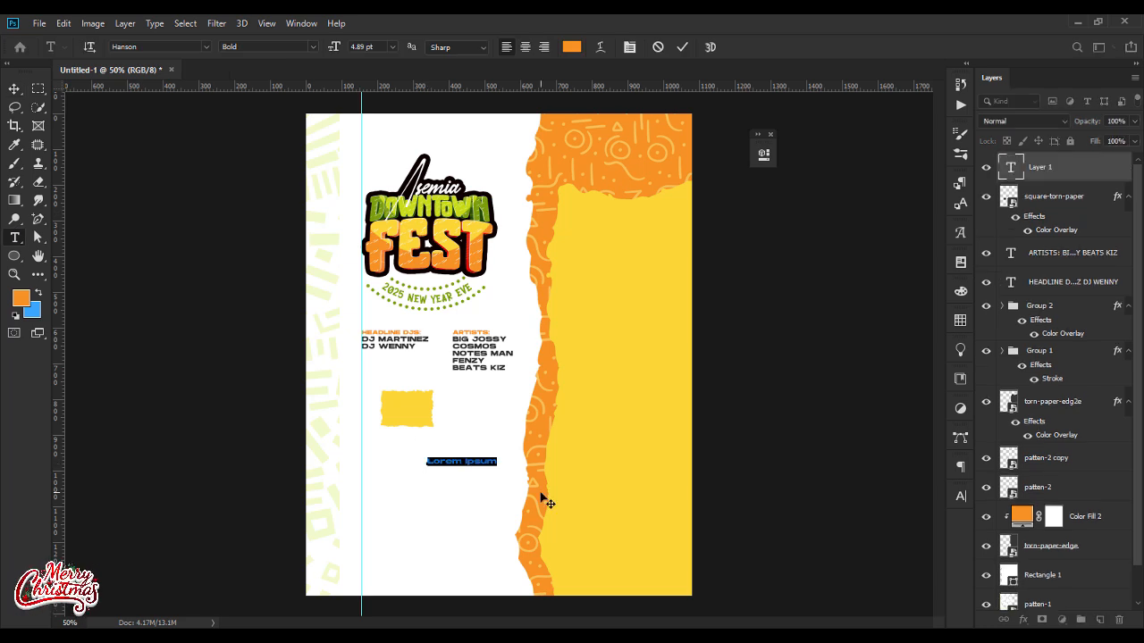
type("TI")
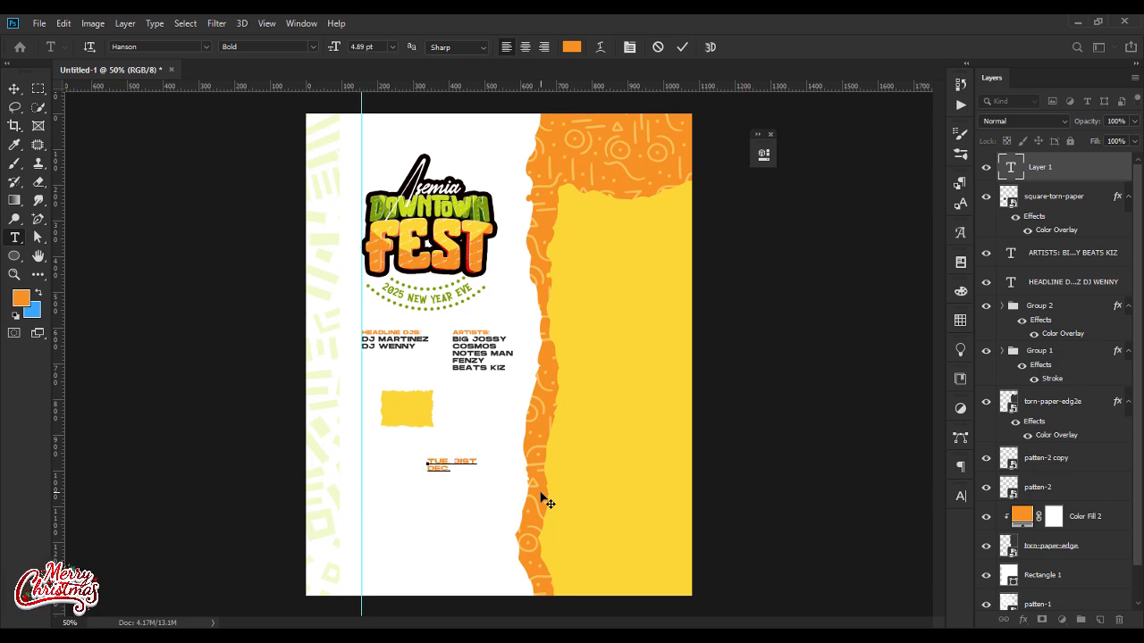
Step: Set the whole date text in the SCHABO Condensed font
key("ctrl+a")
left_click(176, 46)
type("SCH")
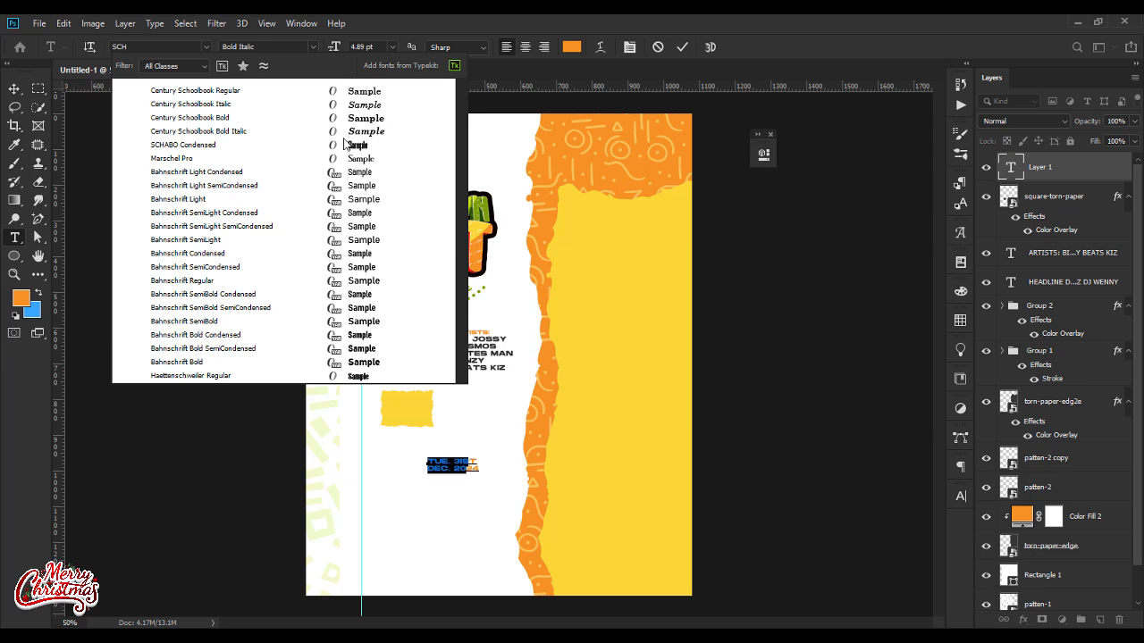
left_click(349, 146)
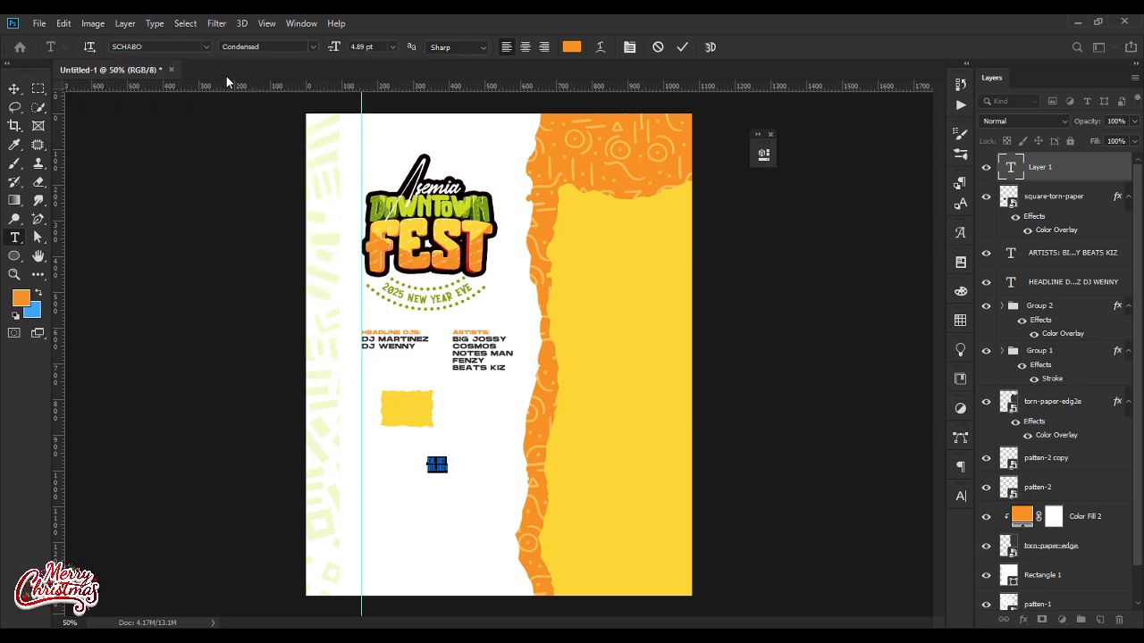
Step: Enlarge the date text and move it onto the small yellow torn paper, leaving the torn paper selected
left_click(14, 89)
left_click_drag(449, 455, 418, 407)
key("Return")
left_click(420, 425)
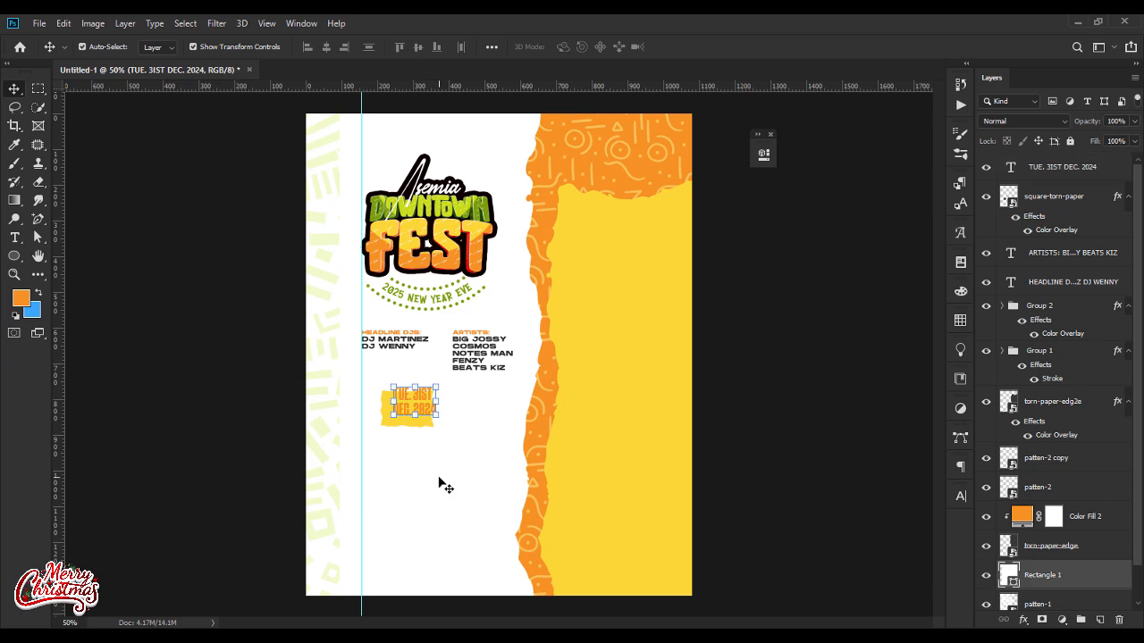
left_click(420, 425)
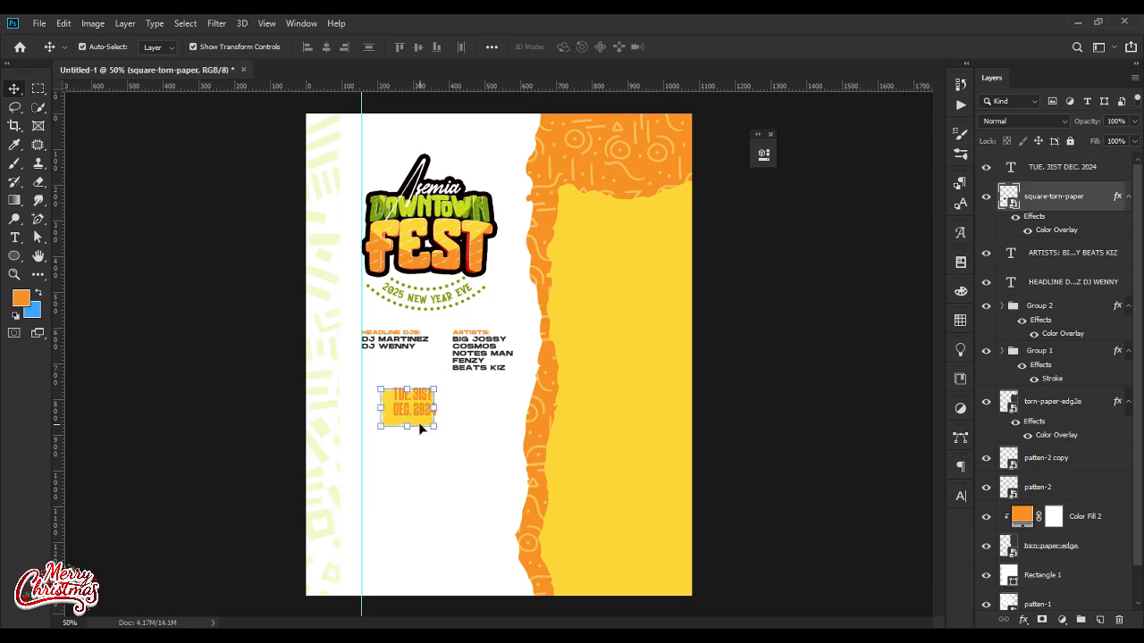
Step: Recolour the whole date text on the small torn paper to green 607B00
double_click(1011, 169)
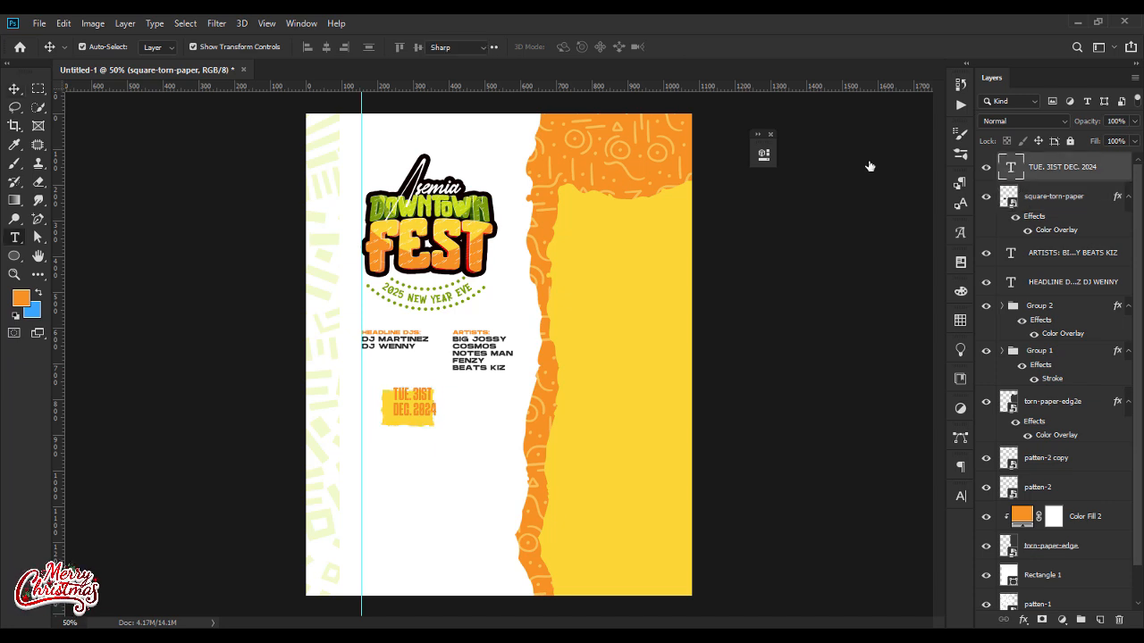
left_click(571, 47)
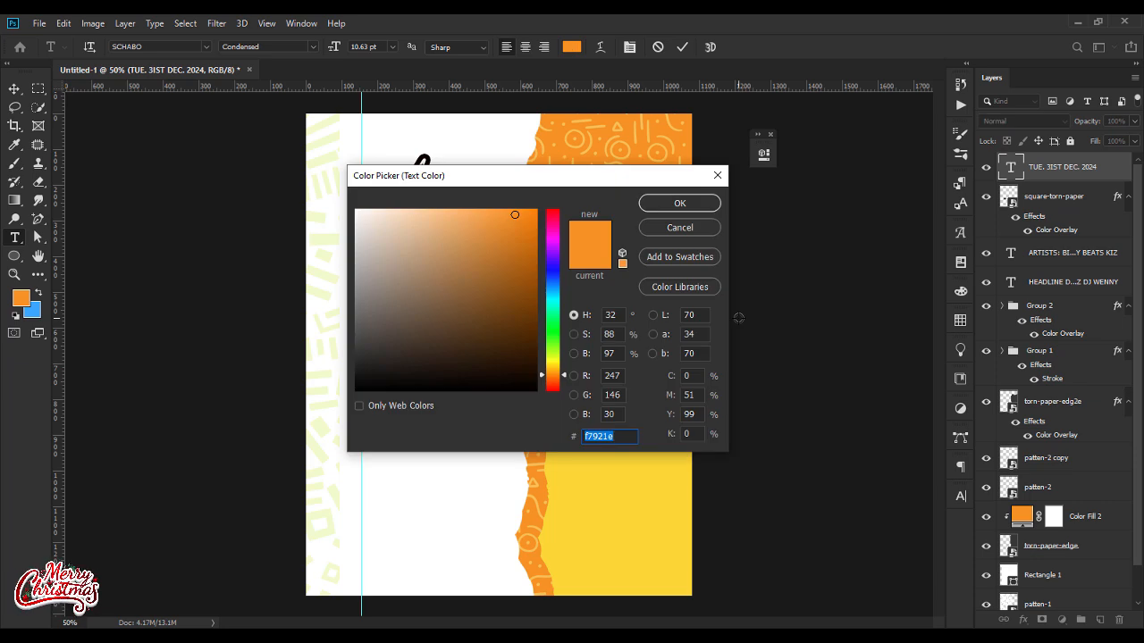
type("60")
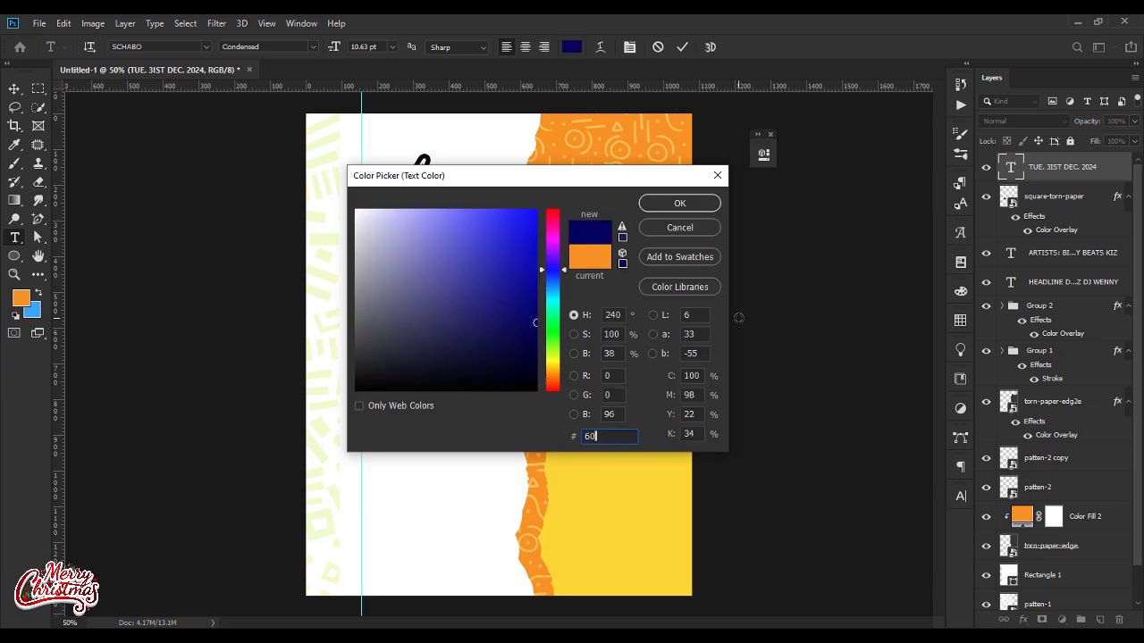
type("7B00")
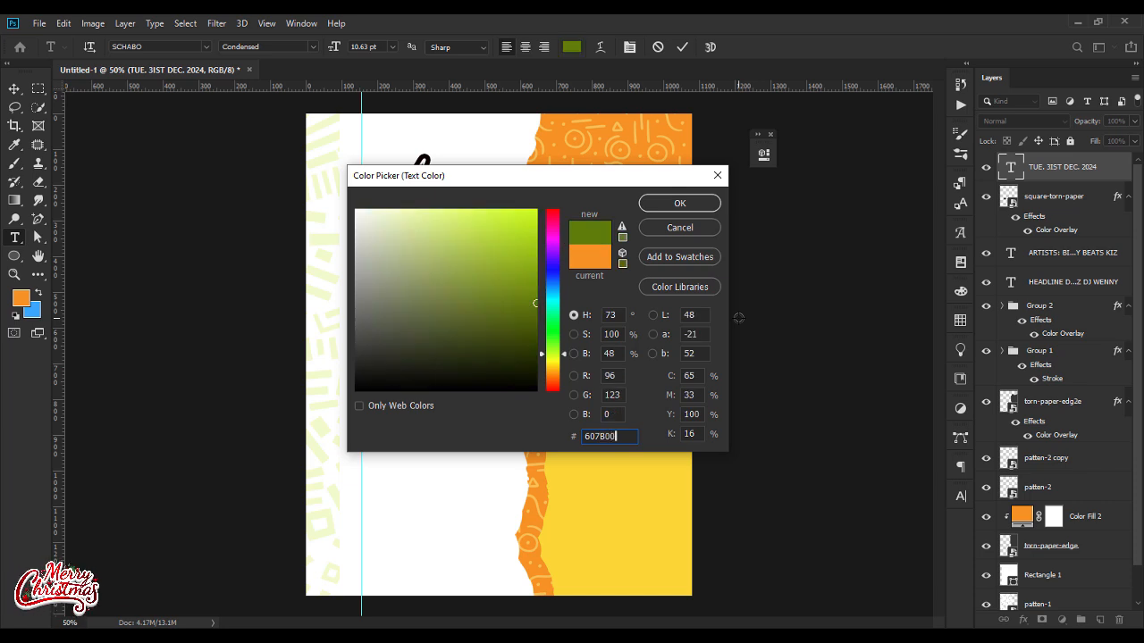
key("Return")
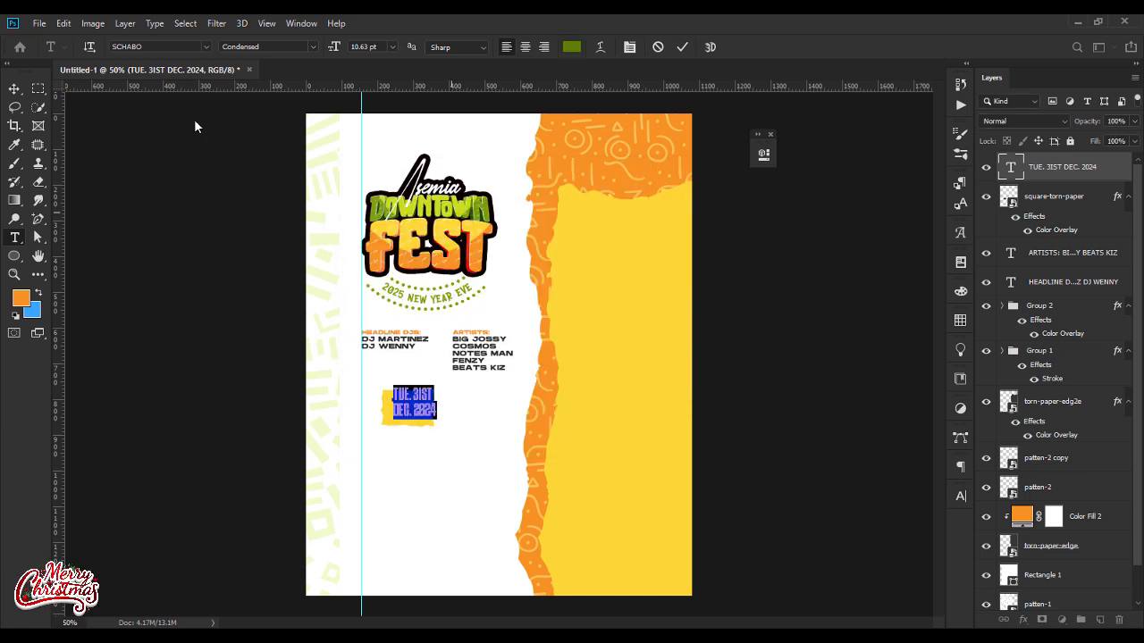
left_click(18, 90)
left_click(235, 465)
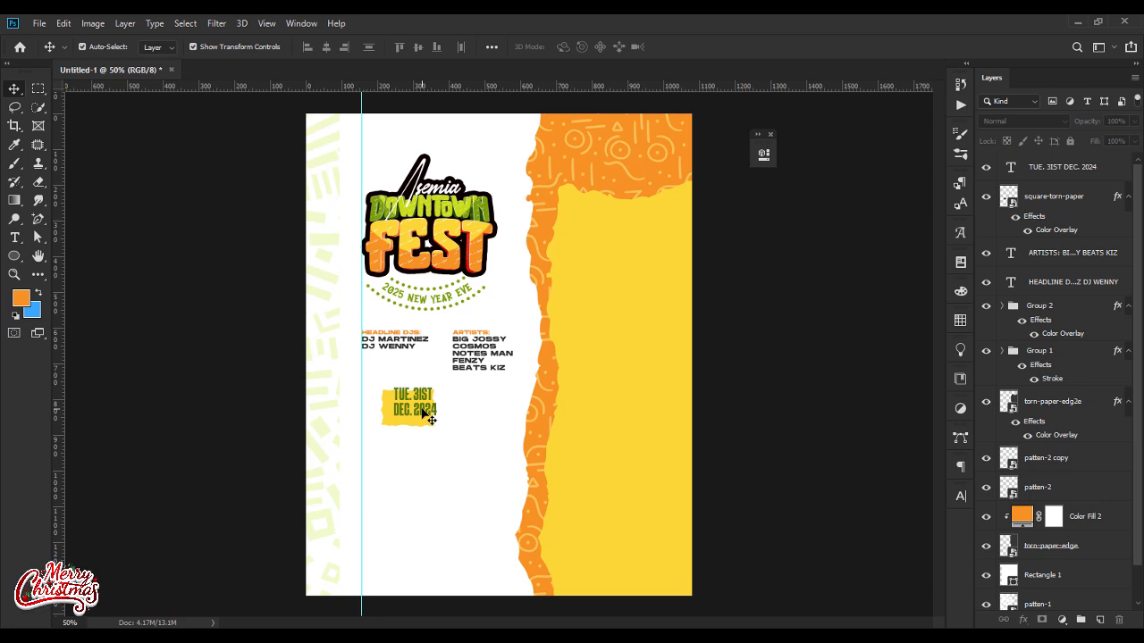
Step: Duplicate the green date text, colour the lower copy white (ffffff) and offset it slightly behind the green text
left_click(426, 413)
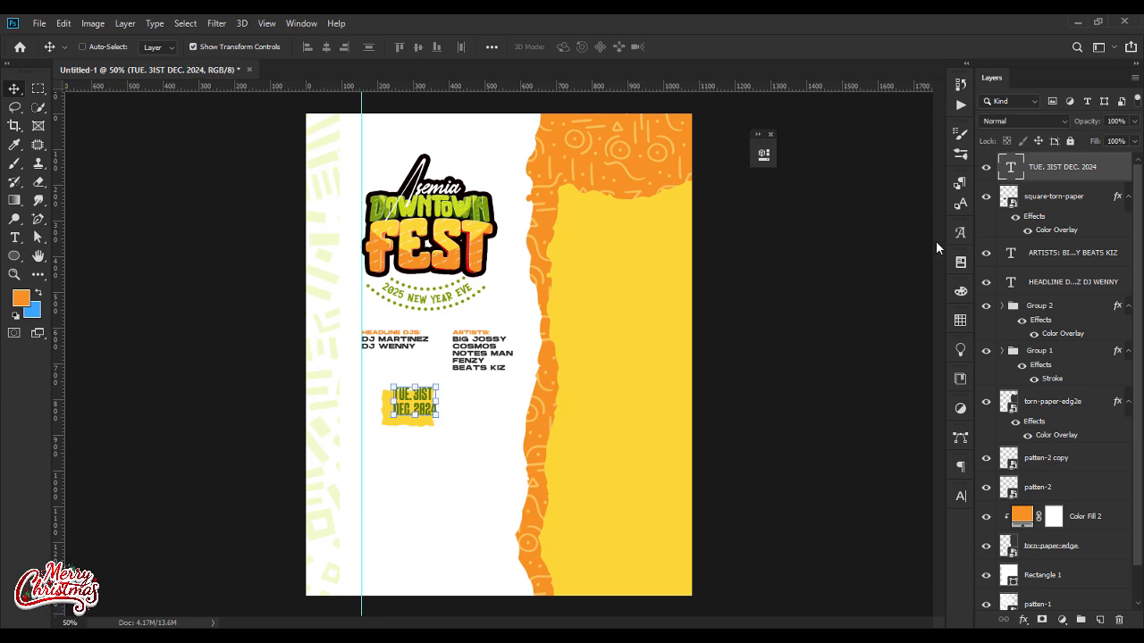
key("ctrl+j")
left_click(1014, 195)
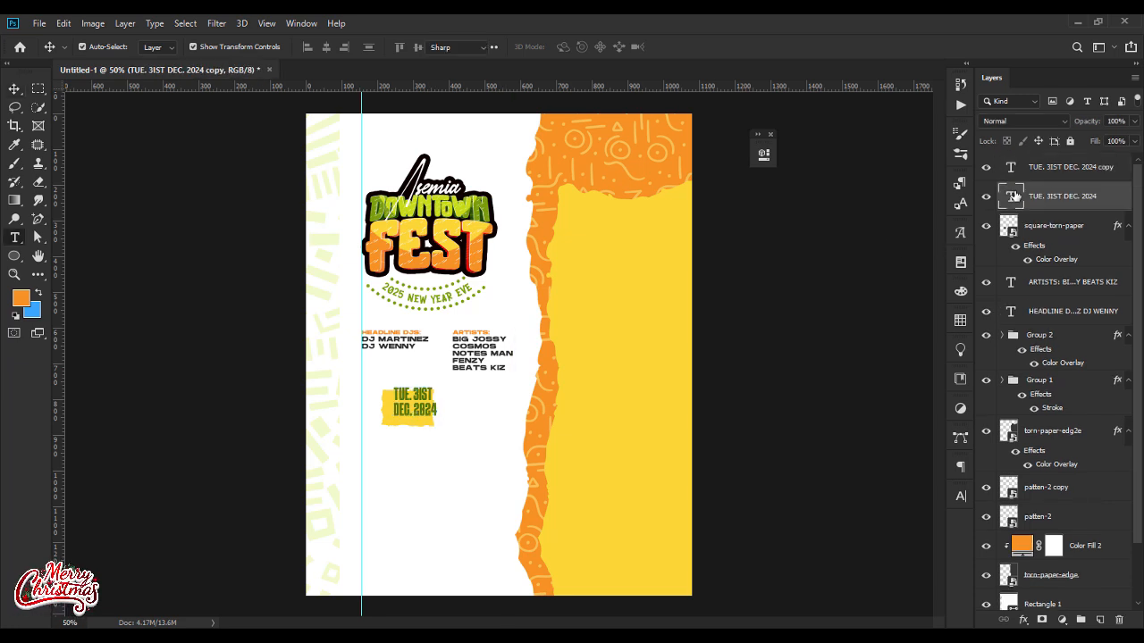
double_click(1012, 195)
left_click(571, 47)
type("ffffff")
key("Return")
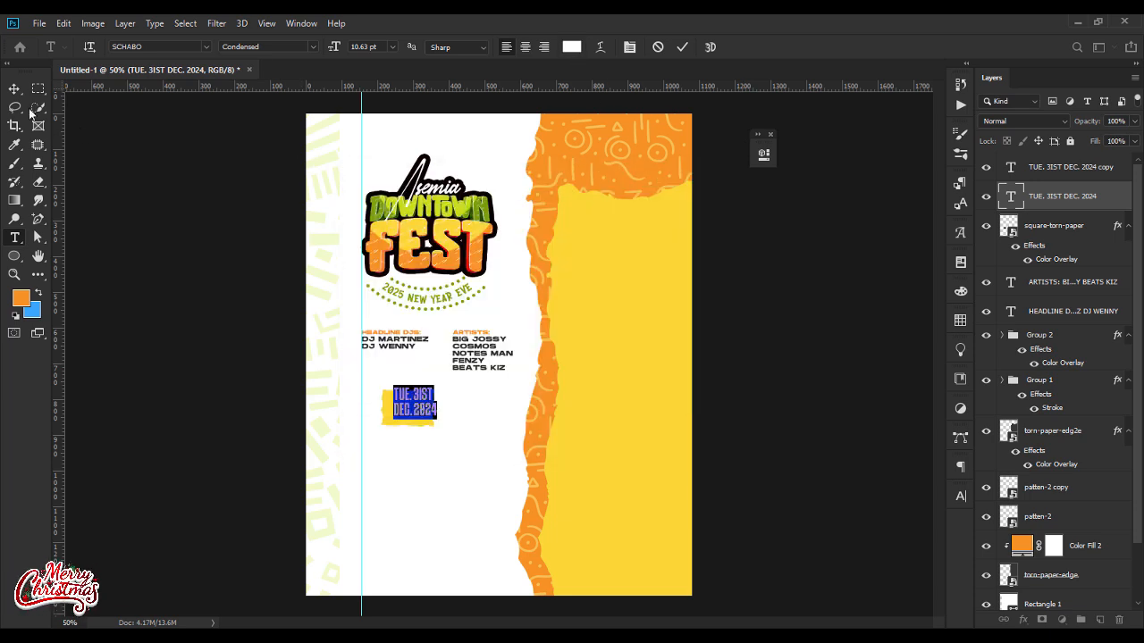
left_click(8, 91)
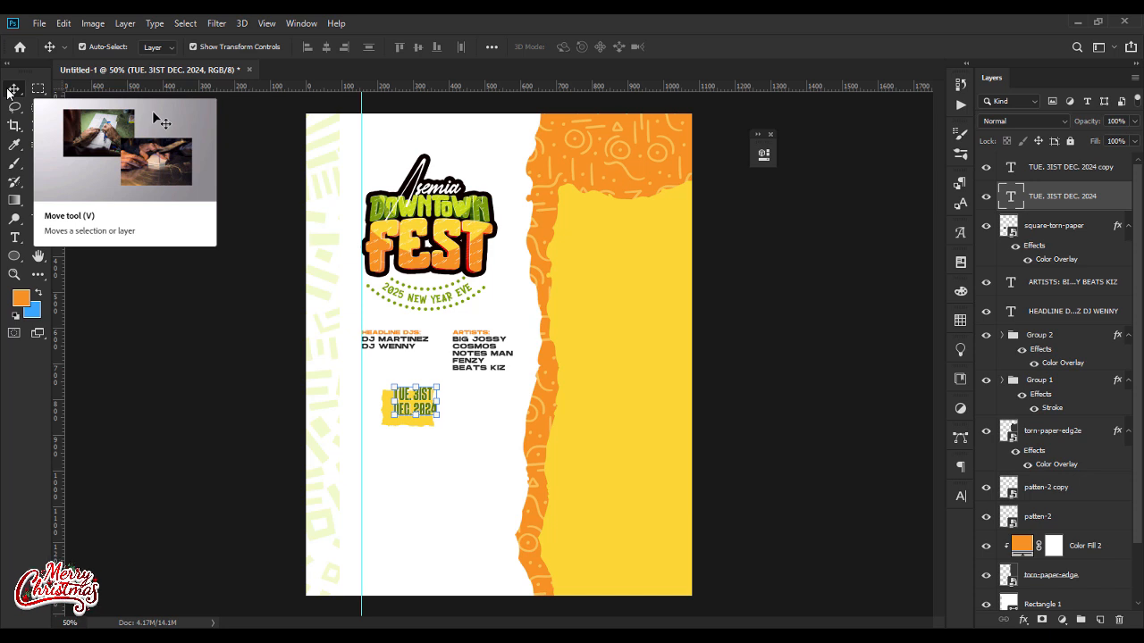
key("ctrl+plus")
key("ctrl+plus")
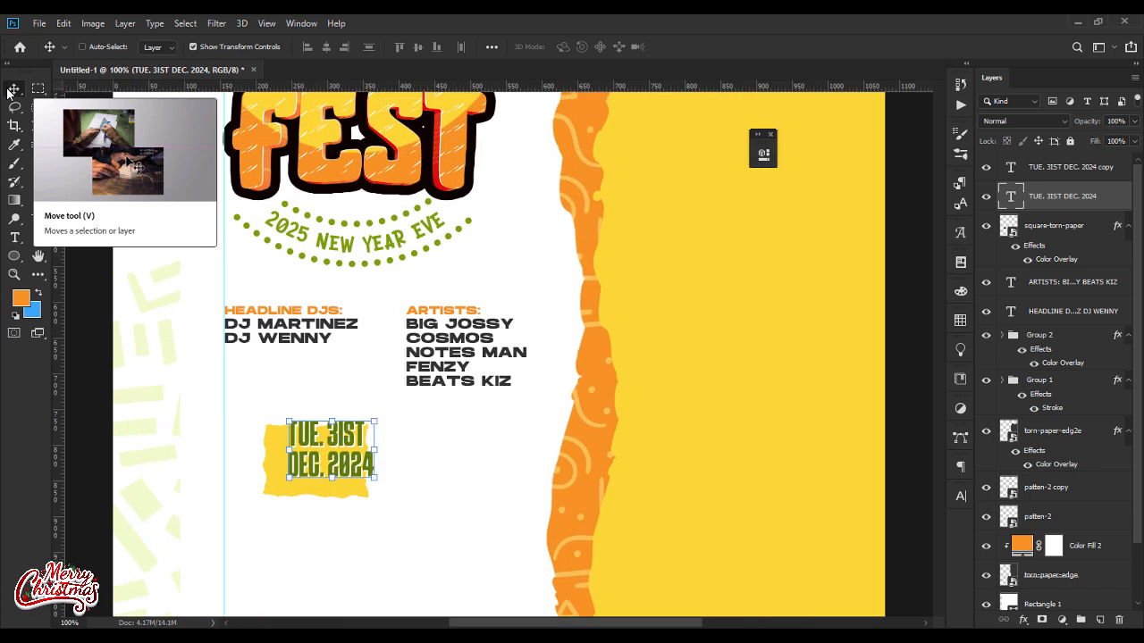
left_click(434, 467, "ctrl")
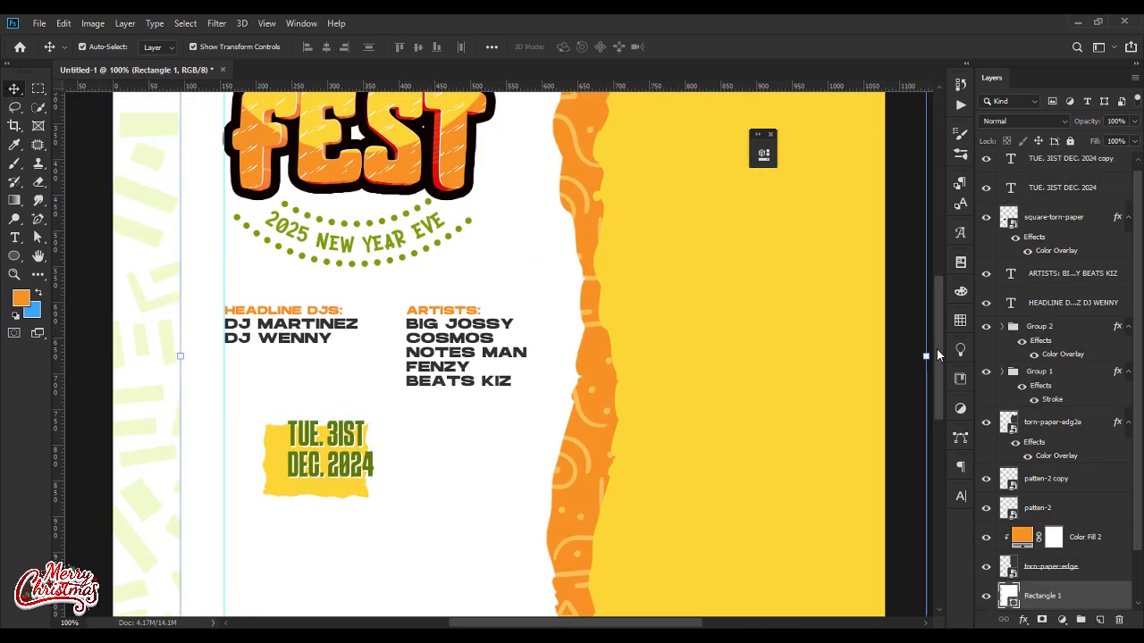
left_click_drag(937, 354, 941, 385)
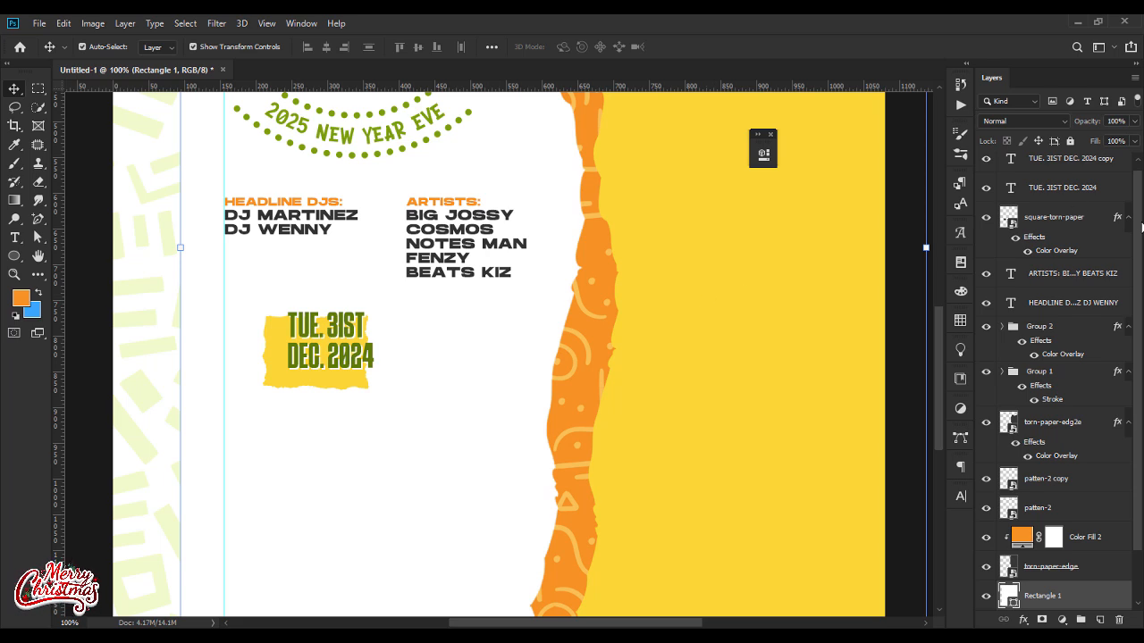
Step: Duplicate both date texts with their small torn paper and move the copies about 205 px right
scroll(1141, 227, "up", 1)
left_click(1067, 176)
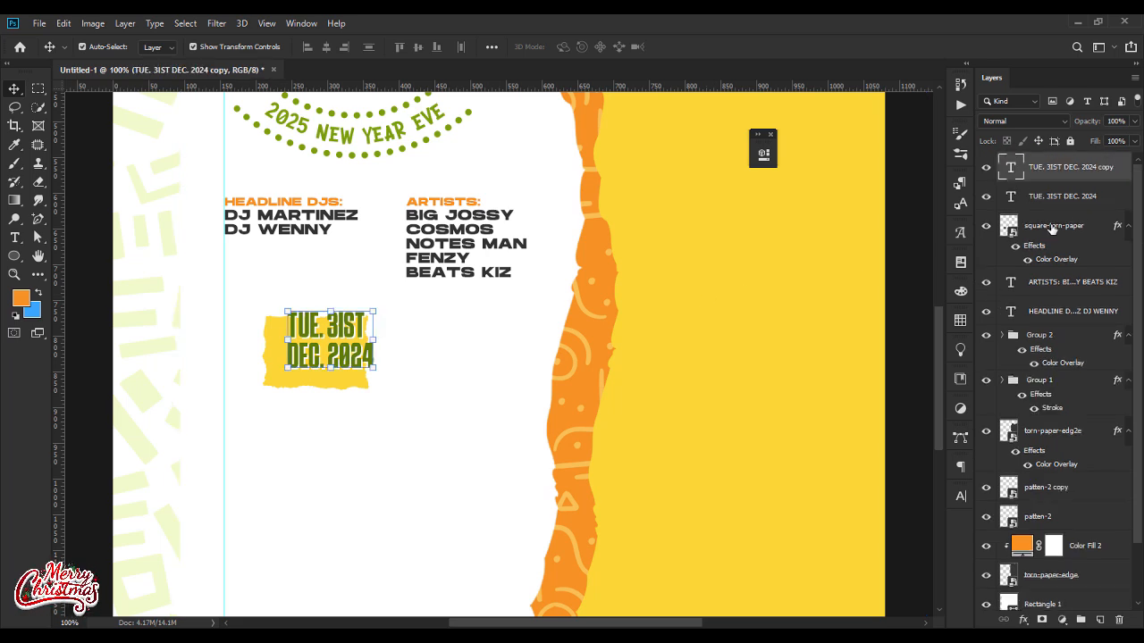
left_click(1051, 229, "shift")
key("ctrl+j")
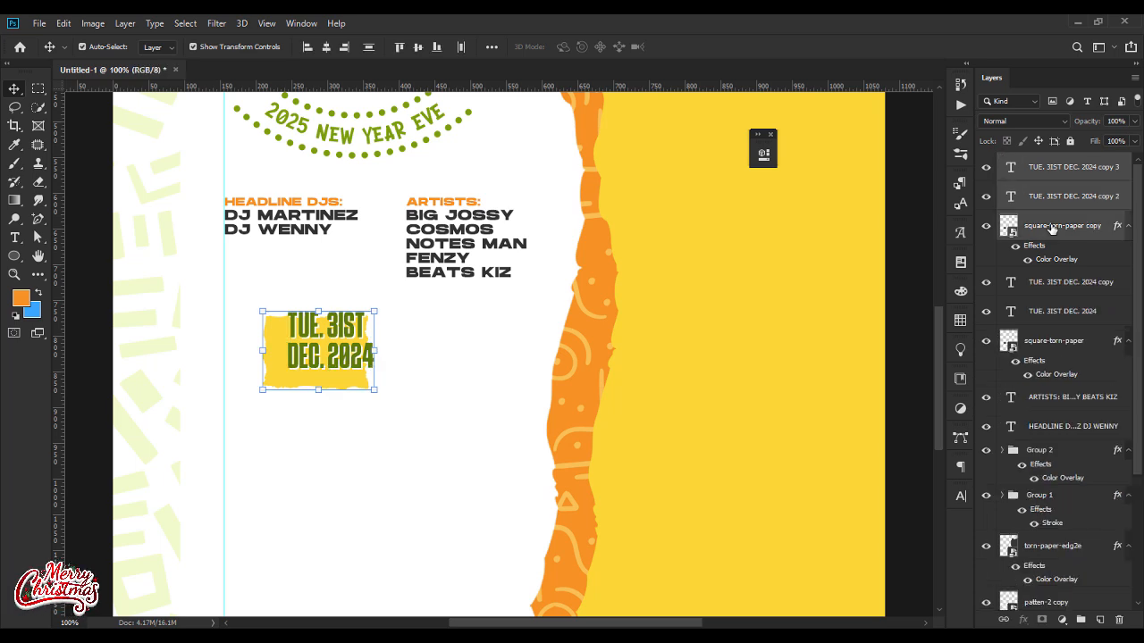
key("shift+Right")
key("shift+Right")
key("shift+Right")
key("shift+Right")
key("shift+Right")
key("shift+Right")
key("shift+Right")
key("shift+Right")
key("shift+Right")
key("shift+Right")
key("shift+Right")
key("shift+Right")
key("shift+Right")
key("shift+Right")
key("shift+Right")
key("shift+Right")
Step: Change both the green and the white text on the duplicated badge to 3PM - and 8PM on two lines
double_click(462, 332)
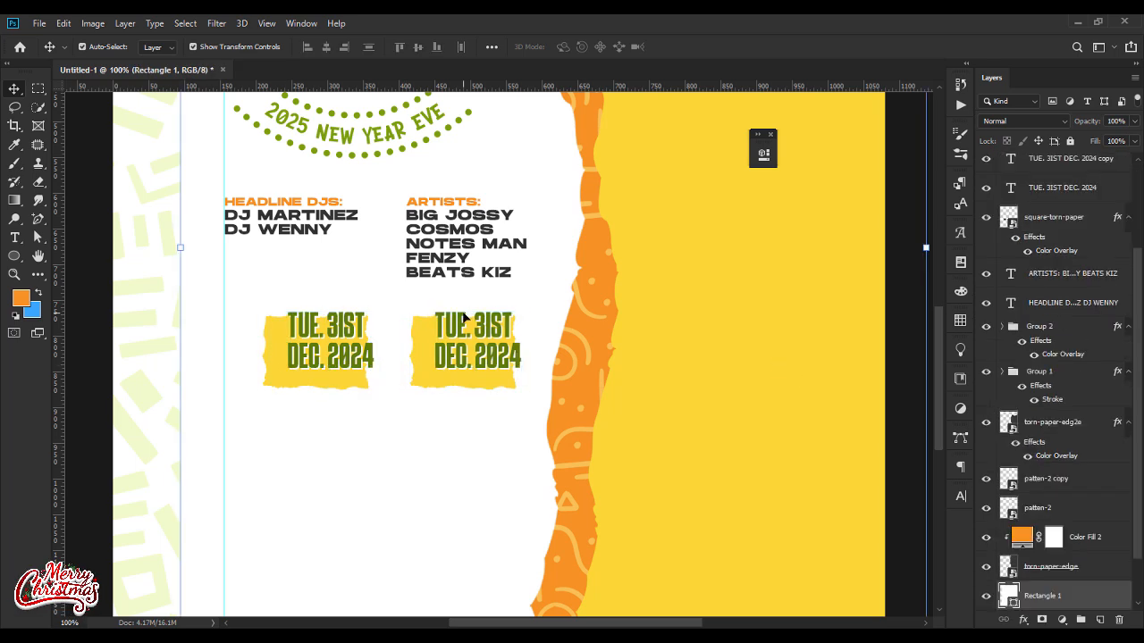
type("3PM -")
key("Return")
type("8PM")
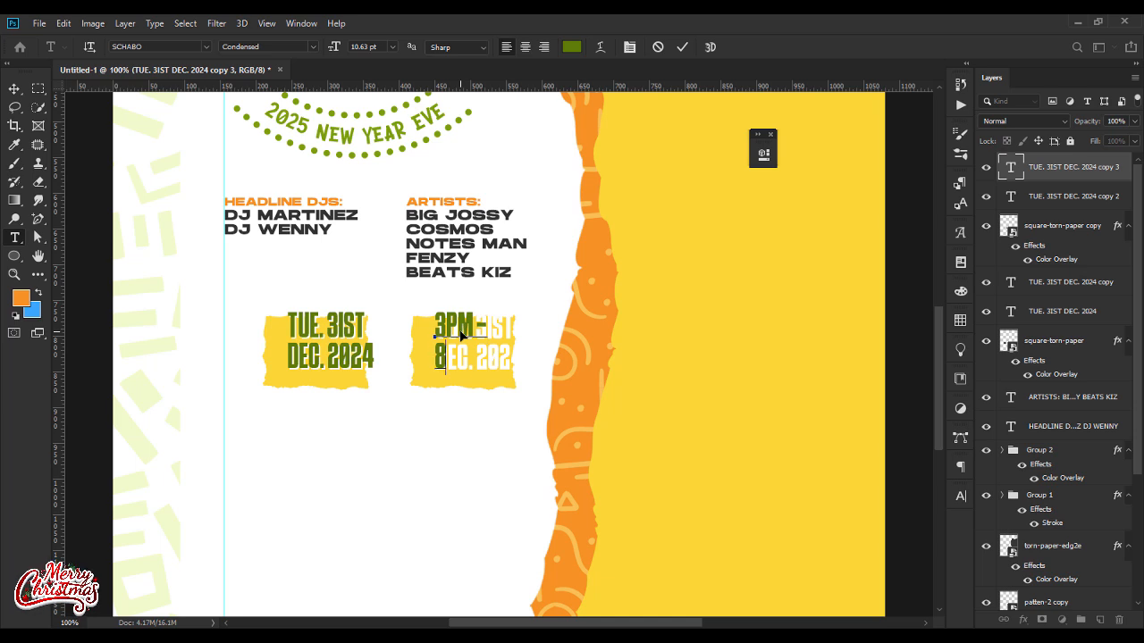
left_click(16, 89)
left_click(492, 387)
double_click(502, 359)
type("3PM -")
key("Return")
type("8PM")
left_click(13, 90)
left_click(403, 445)
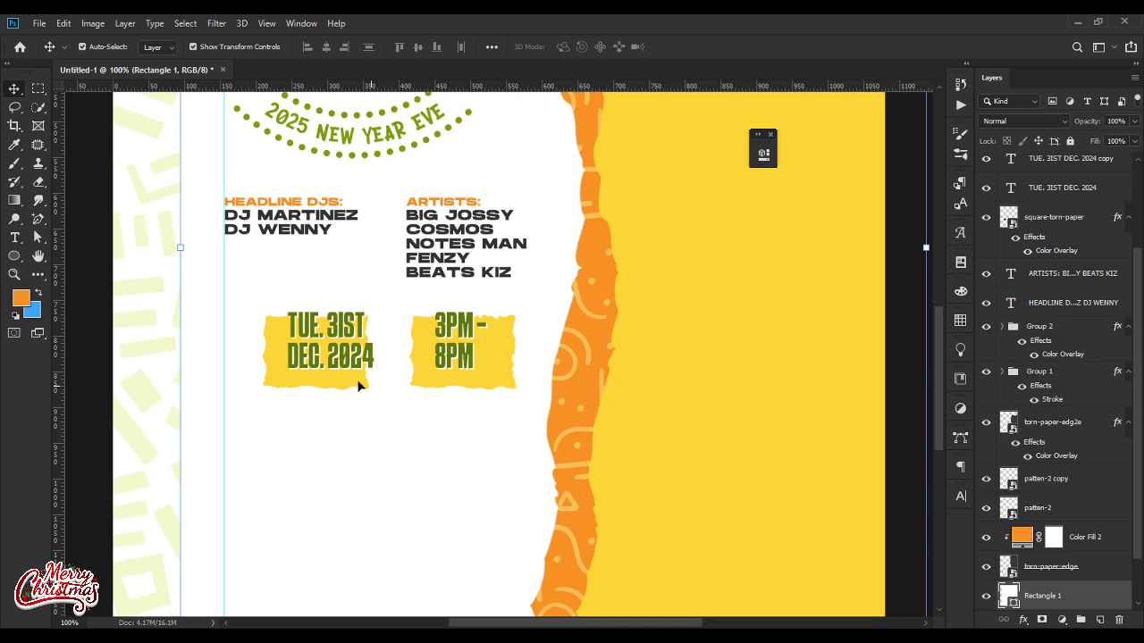
Step: Draw a 38 px white circle over the left edge of the date's torn paper, stacked directly above that paper
left_click(15, 257)
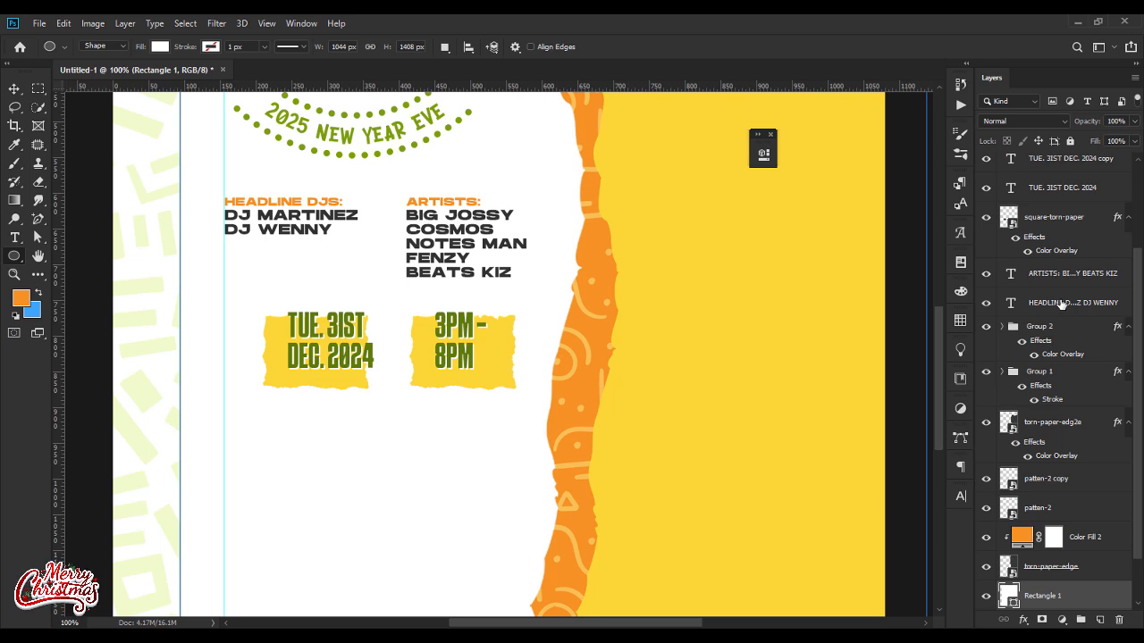
left_click(1073, 275)
scroll(1081, 272, "up", 2)
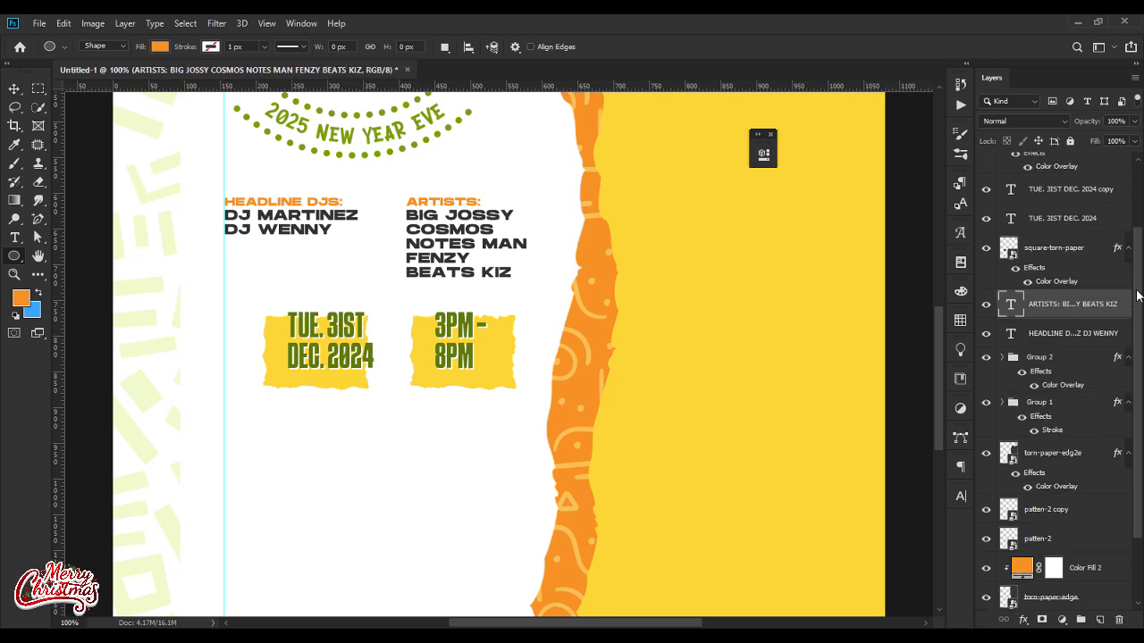
left_click(1086, 270)
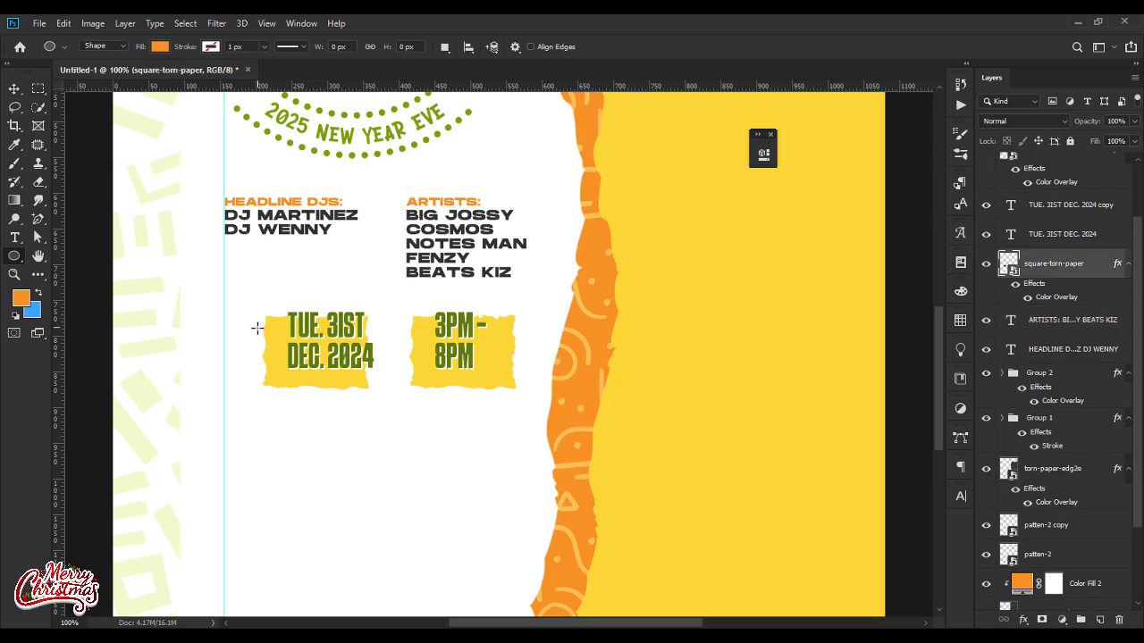
left_click_drag(253, 338, 278, 367)
left_click(159, 45)
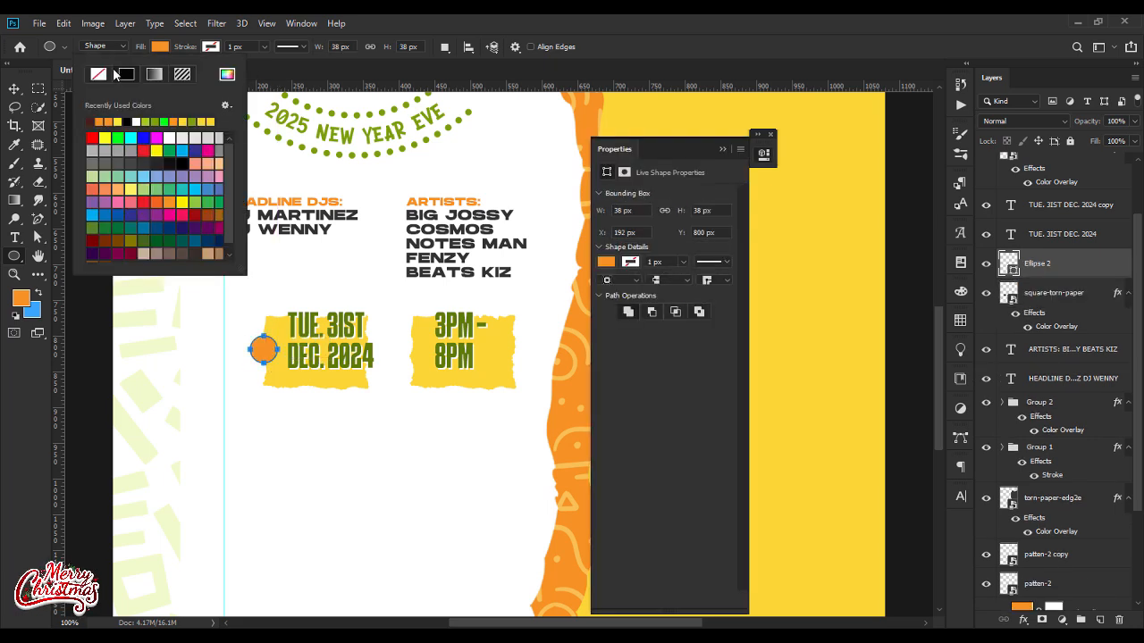
left_click(186, 76)
key("v")
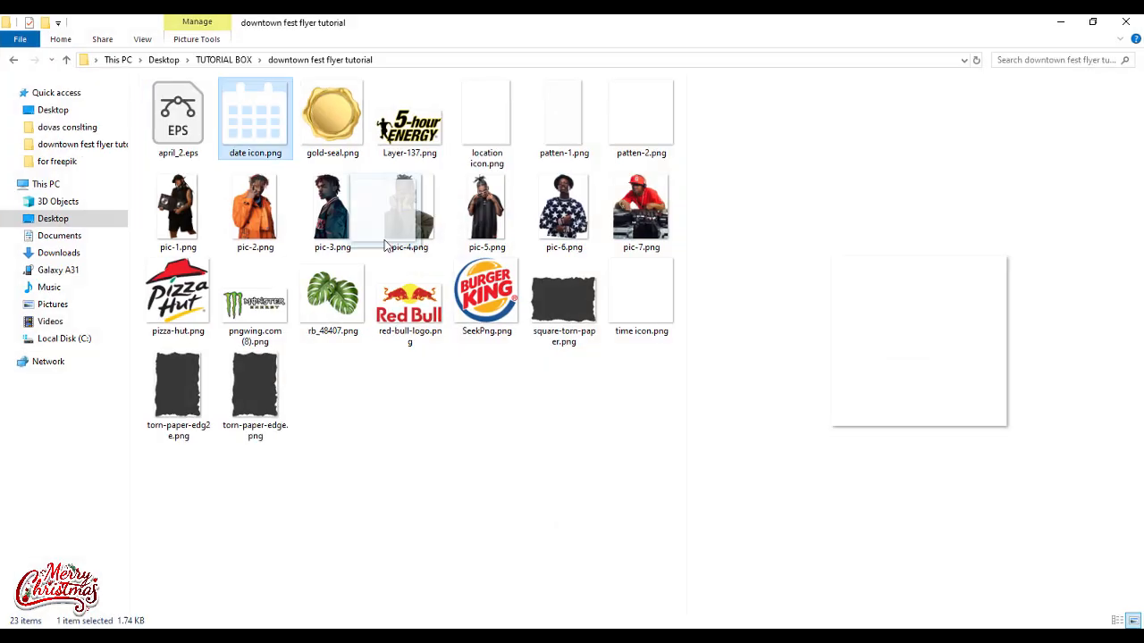
Step: Place date icon.png at small size on the white circle and give it a 333333 Color Overlay
left_click_drag(296, 351, 261, 354)
key("Return")
double_click(1094, 263)
left_click(672, 217)
type("333333")
key("Return")
key("Return")
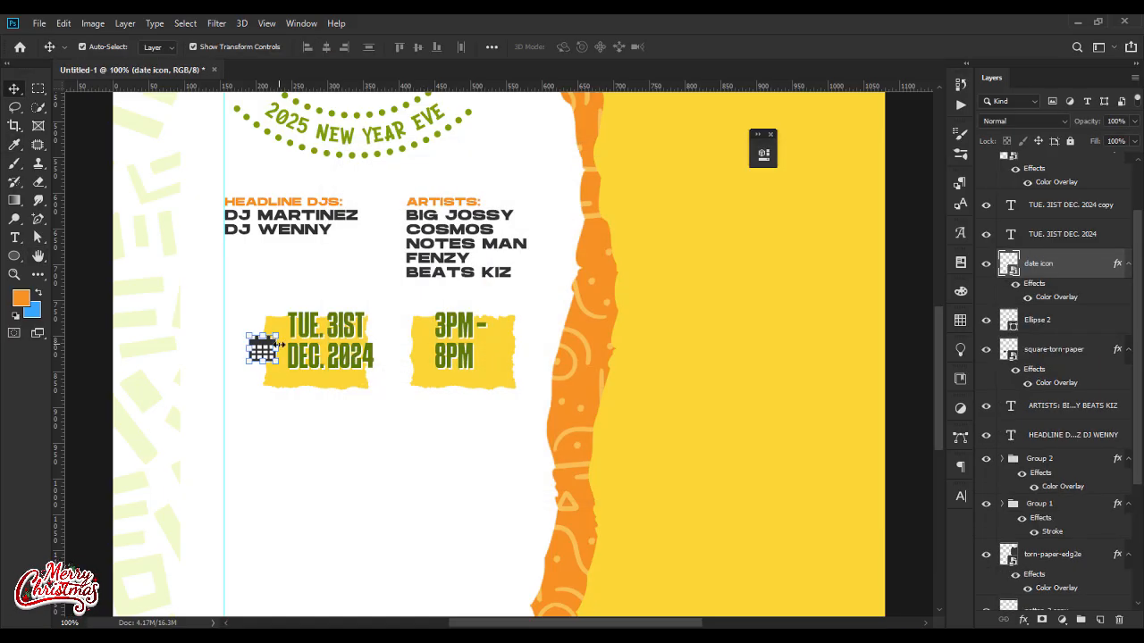
Step: Align the horizontal centres of the date icon and its white circle
left_click(1058, 324)
left_click(1058, 265)
left_click(243, 350)
scroll(1058, 260, "up", 2)
left_click(1058, 243)
left_click(1057, 272, "shift")
left_click(492, 47)
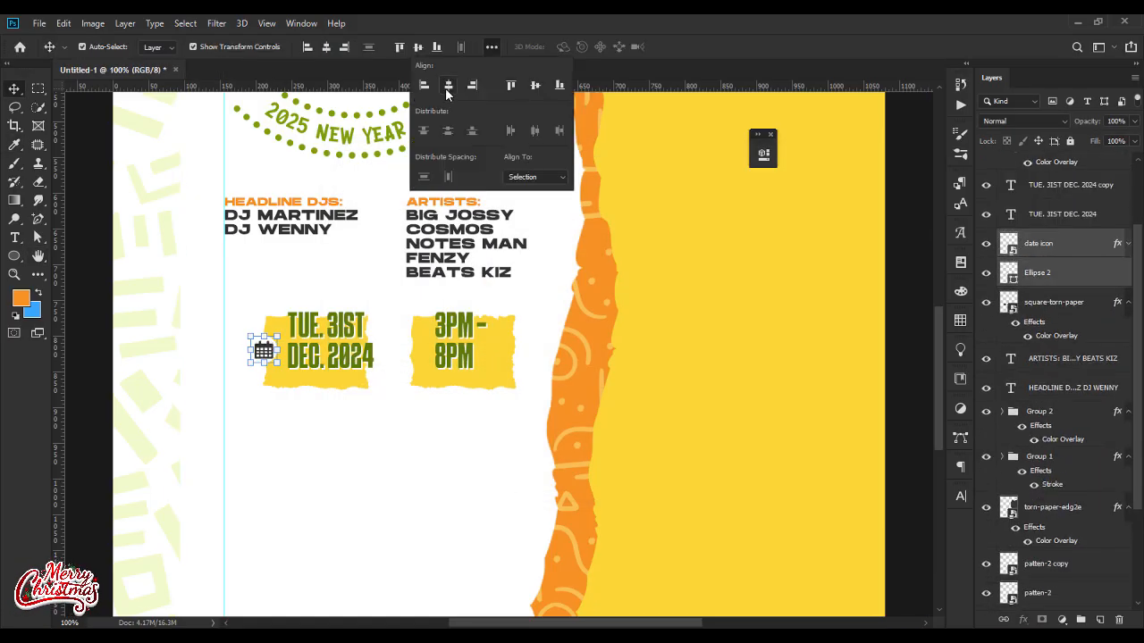
left_click(449, 89)
left_click(268, 350)
left_click(271, 356, "shift")
left_click(326, 48)
Step: Duplicate the date icon and its circle onto the time badge's left edge, stacked above that badge's torn paper
scroll(1067, 259, "up", 2)
left_click(1066, 216)
left_click(1067, 250, "shift")
left_click_drag(264, 352, 415, 352)
scroll(1067, 259, "up", 3)
left_click_drag(1063, 336, 1064, 212)
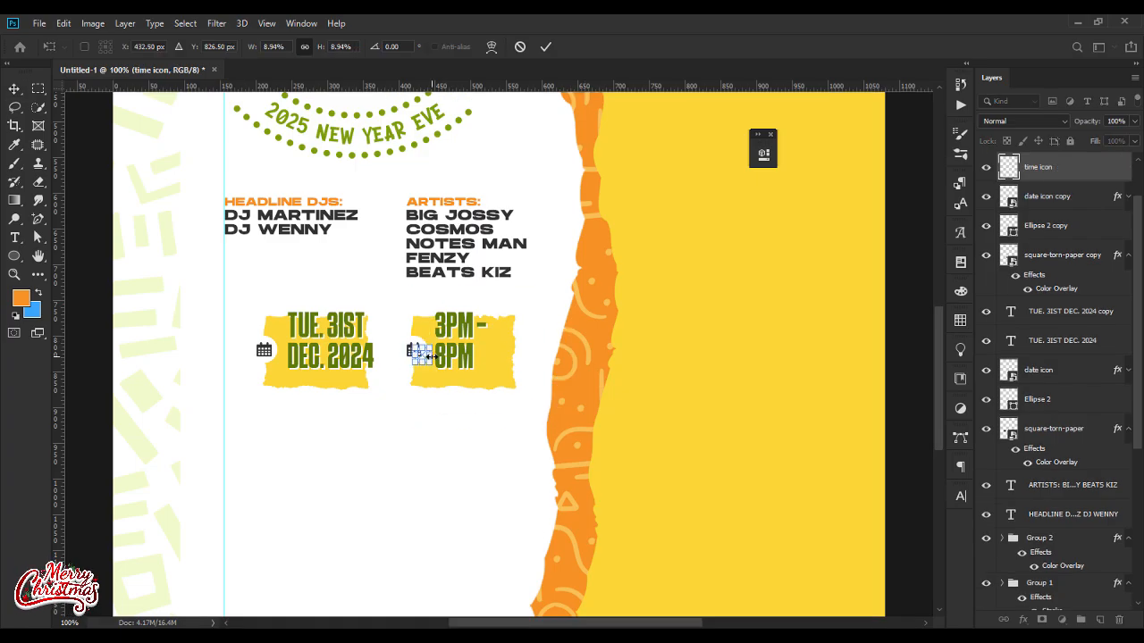
Step: Replace the duplicated date icon with the time icon, copying the dark overlay style onto it and positioning it on the circle
key("Return")
right_click(1065, 197)
left_click(938, 384)
right_click(1070, 168)
left_click(940, 395)
left_click(1037, 223)
left_click(986, 224)
key("Delete")
left_click_drag(423, 341, 427, 337)
left_click(366, 431)
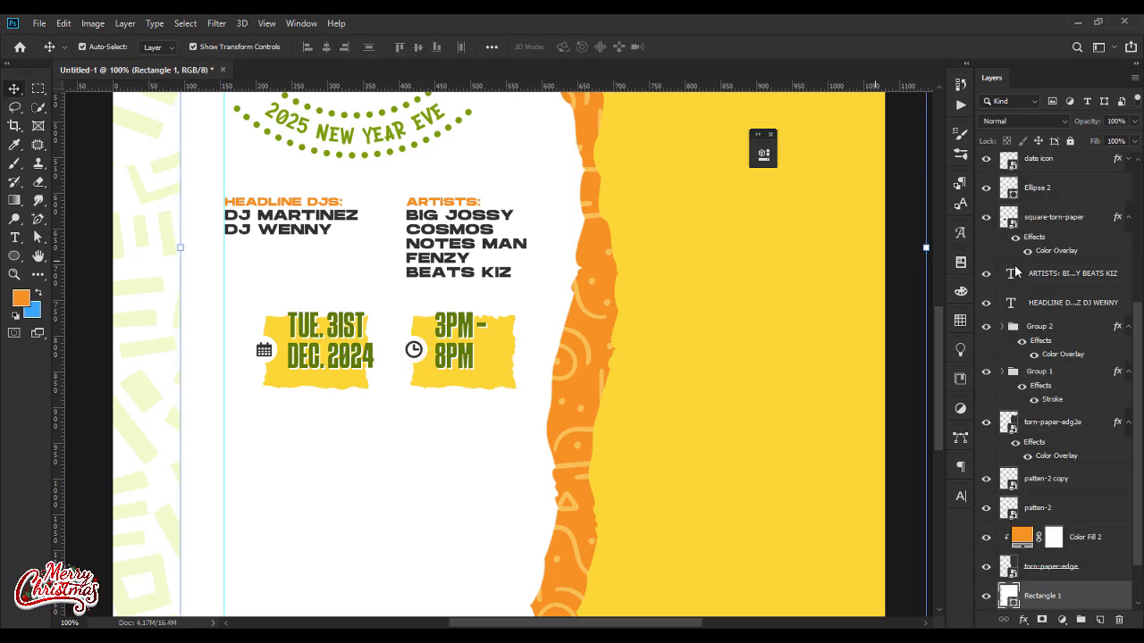
Step: Scale the torn papers behind the date and the time down slightly from their lower-right corners
left_click(362, 380)
left_click_drag(373, 391, 373, 384)
key("Return")
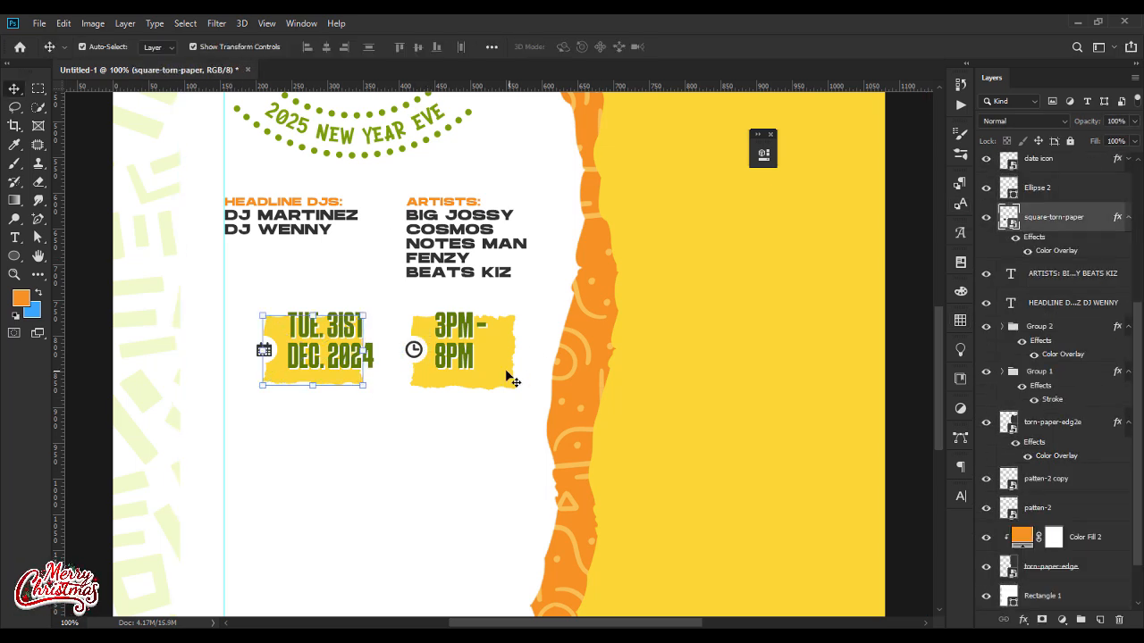
left_click(508, 381)
left_click_drag(517, 391, 511, 390)
key("Return")
left_click(475, 486)
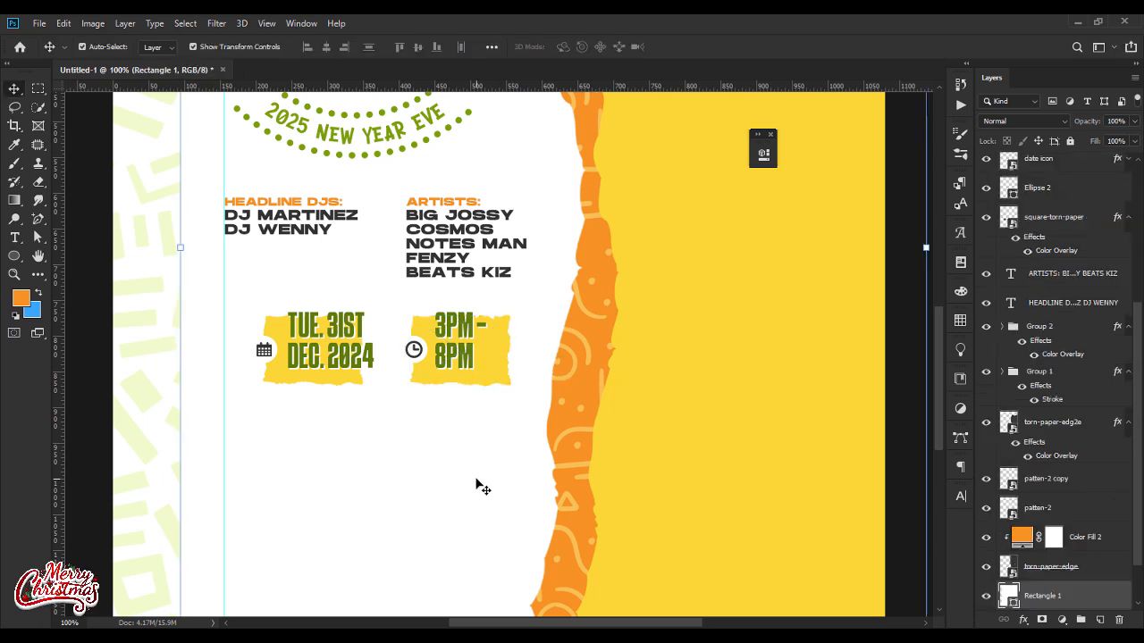
Step: Place location icon.png in the blank white area below the date and time badges
scroll(475, 486, "down", 2)
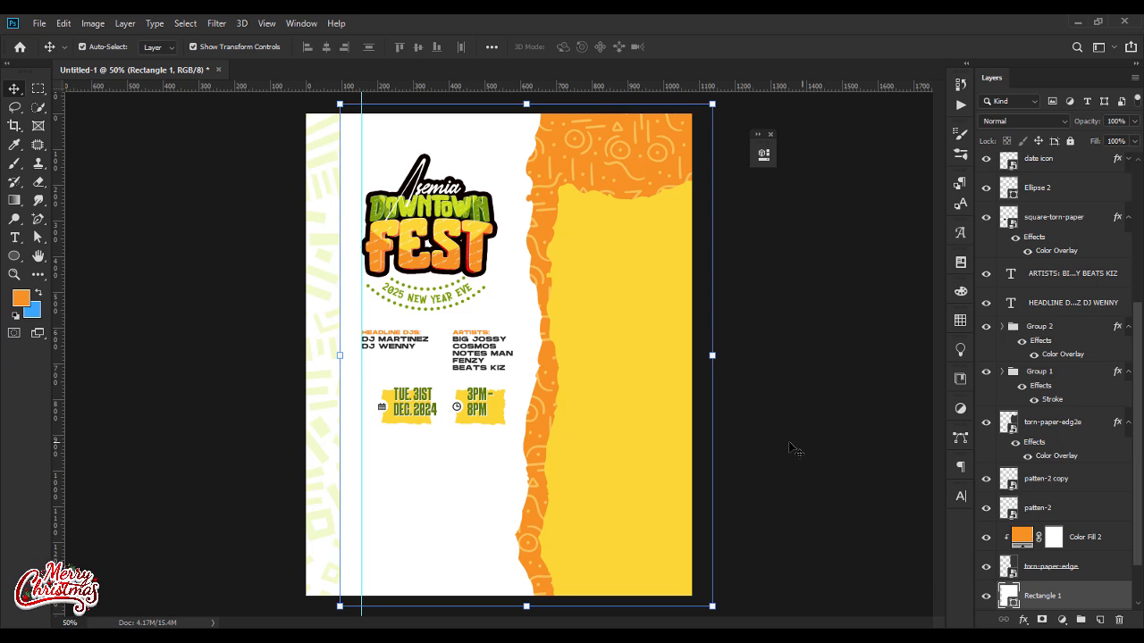
left_click(777, 450, "ctrl")
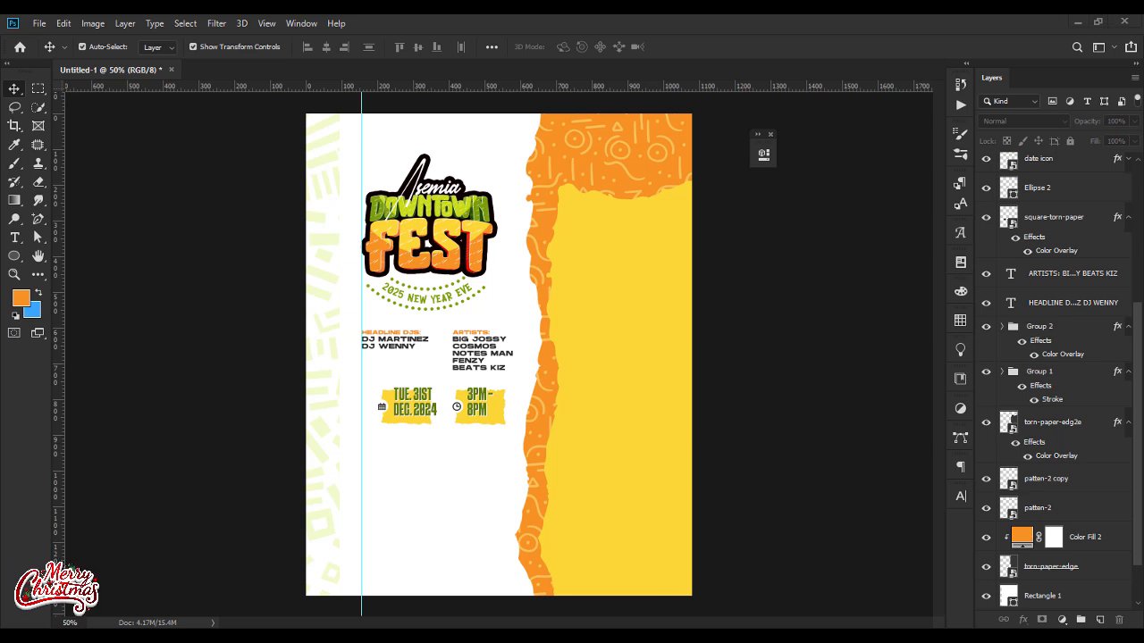
key("alt+Tab")
left_click_drag(490, 125, 487, 444)
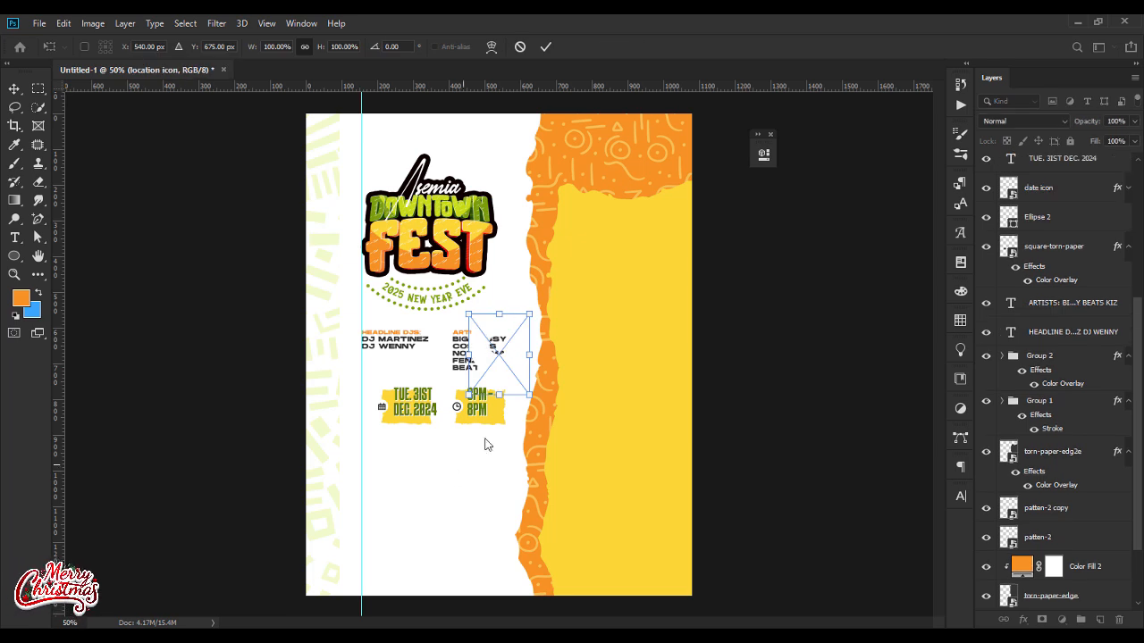
left_click_drag(498, 358, 403, 481)
key("Return")
Step: Group the layers from the 3PM - 8PM text down to the date badge's torn paper
left_click_drag(1136, 323, 1136, 219)
left_click(1070, 180)
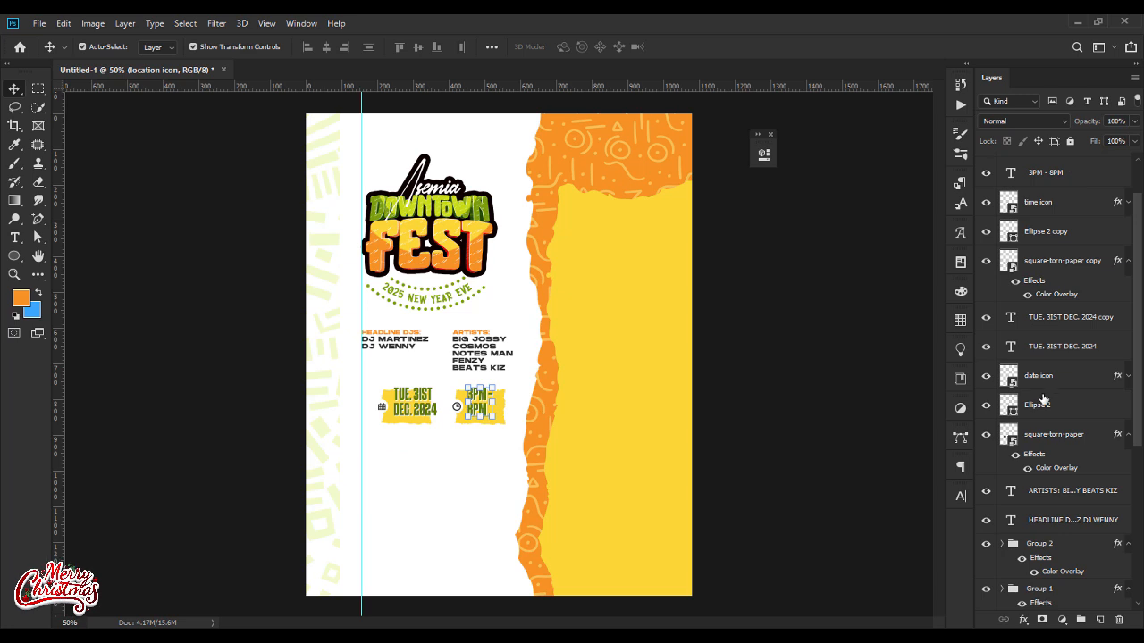
left_click(1043, 435, "shift")
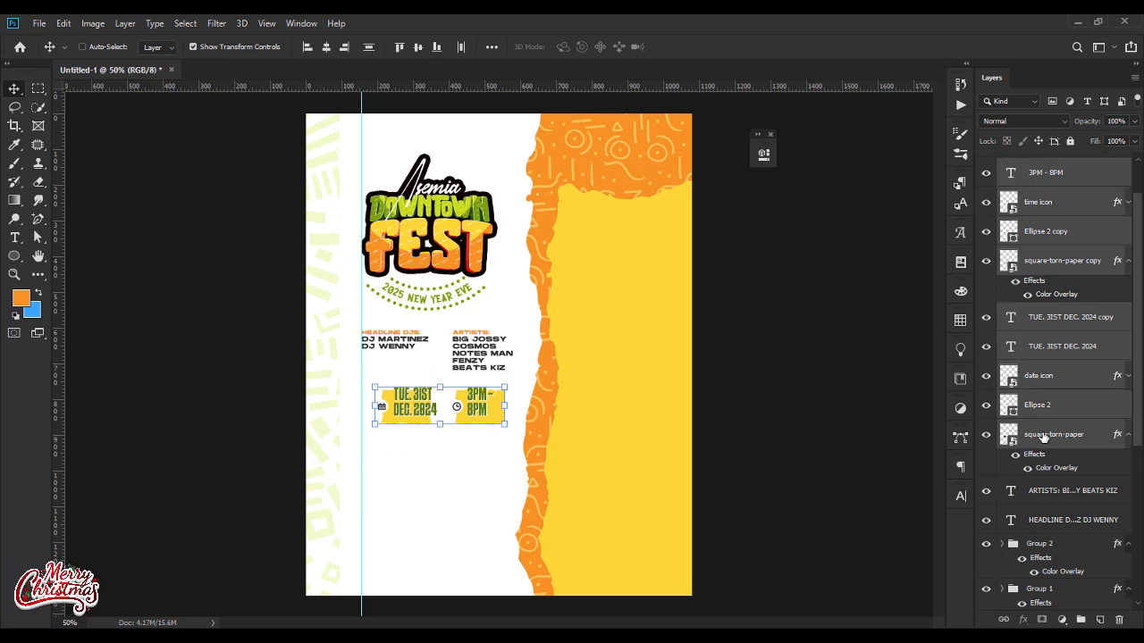
key("ctrl+g")
Step: Try to shift the grouped date and time badges about 40 px left to the vertical guide
key("shift+Left")
key("shift+Left")
key("shift+Left")
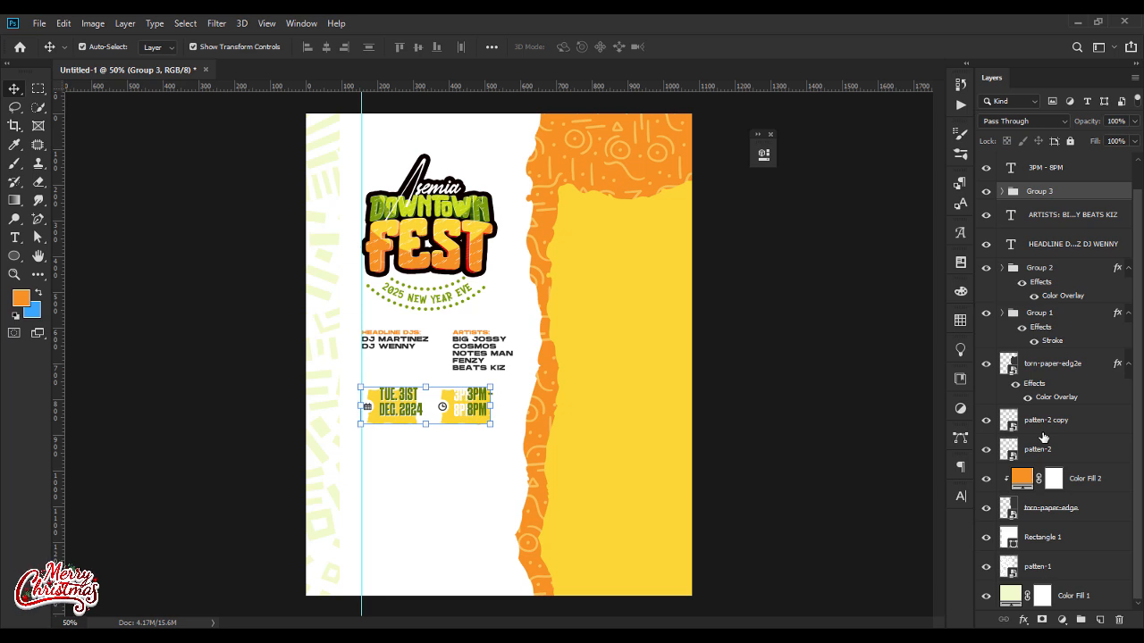
key("ctrl+z")
key("ctrl+z")
key("ctrl+z")
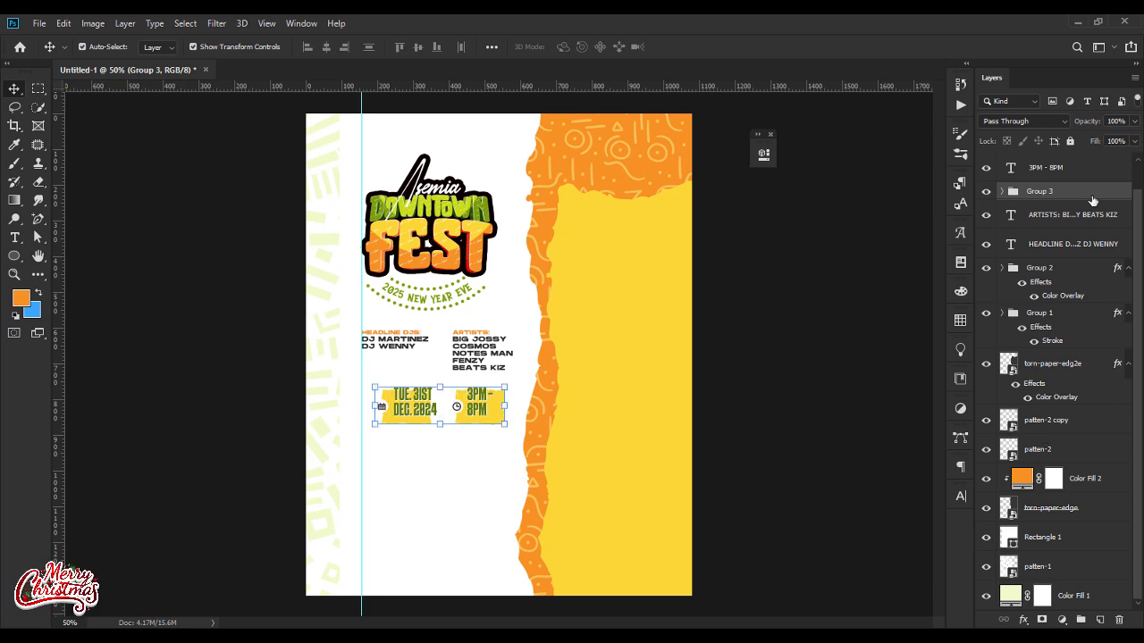
Step: Dissolve Group 3 while keeping its date and time badge layers
left_click(1118, 619)
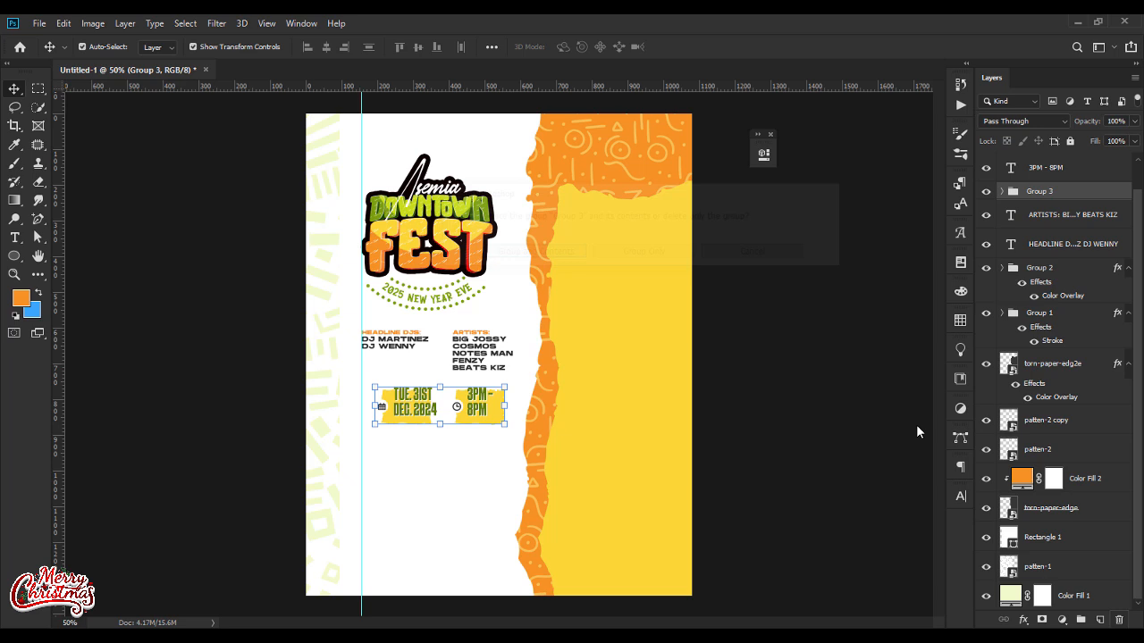
left_click(694, 252)
left_click_drag(1138, 307, 1142, 205)
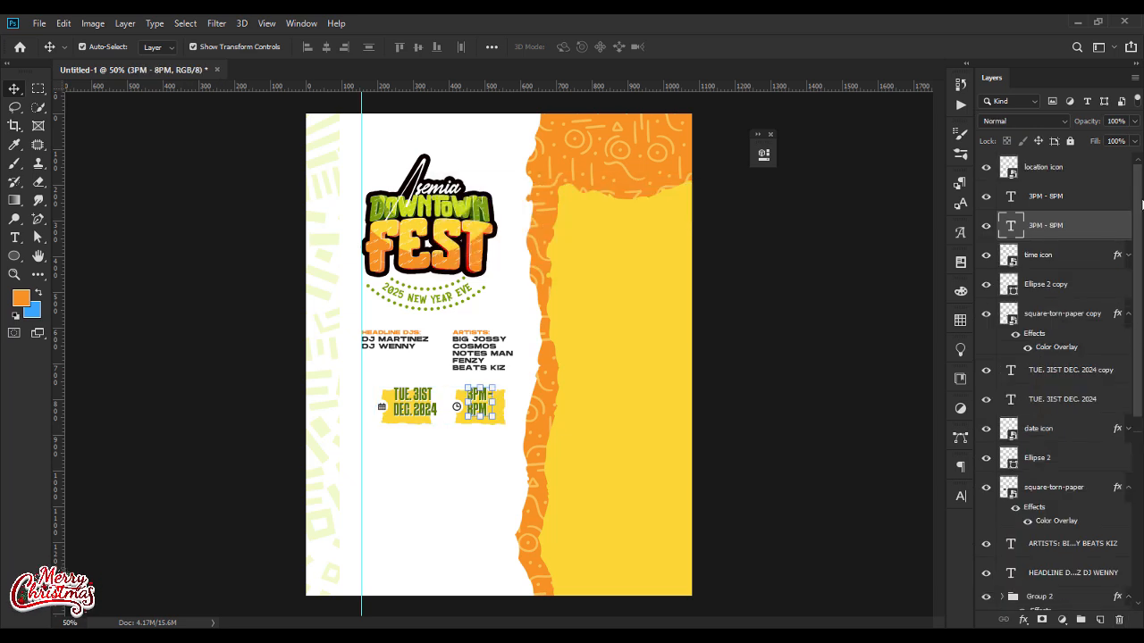
Step: Group the layers from the upper 3PM - 8PM text down to square-torn-paper, leaving the location icon out, and check the group's contents by toggling its visibility
left_click(1083, 173)
left_click(1054, 490, "shift")
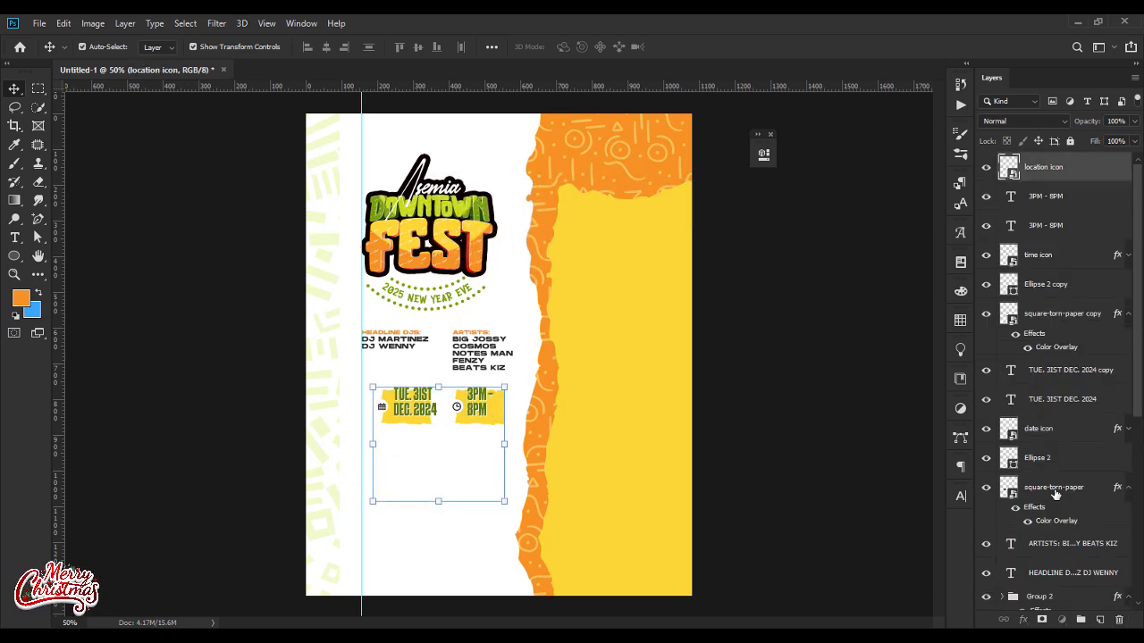
left_click(1054, 199)
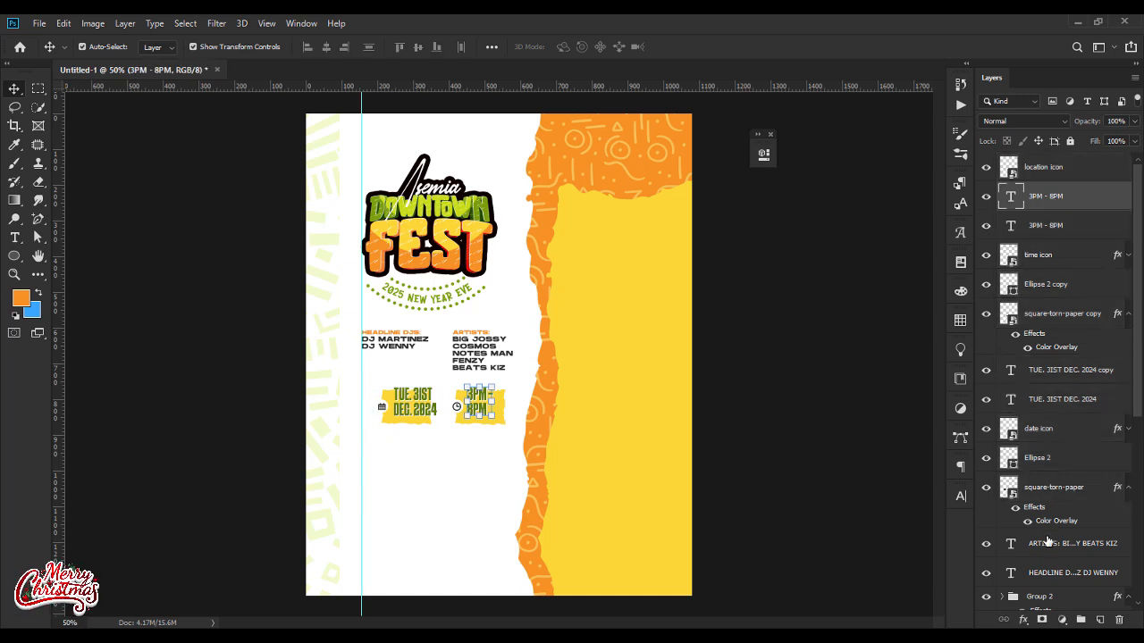
left_click(1051, 499, "shift")
key("ctrl+g")
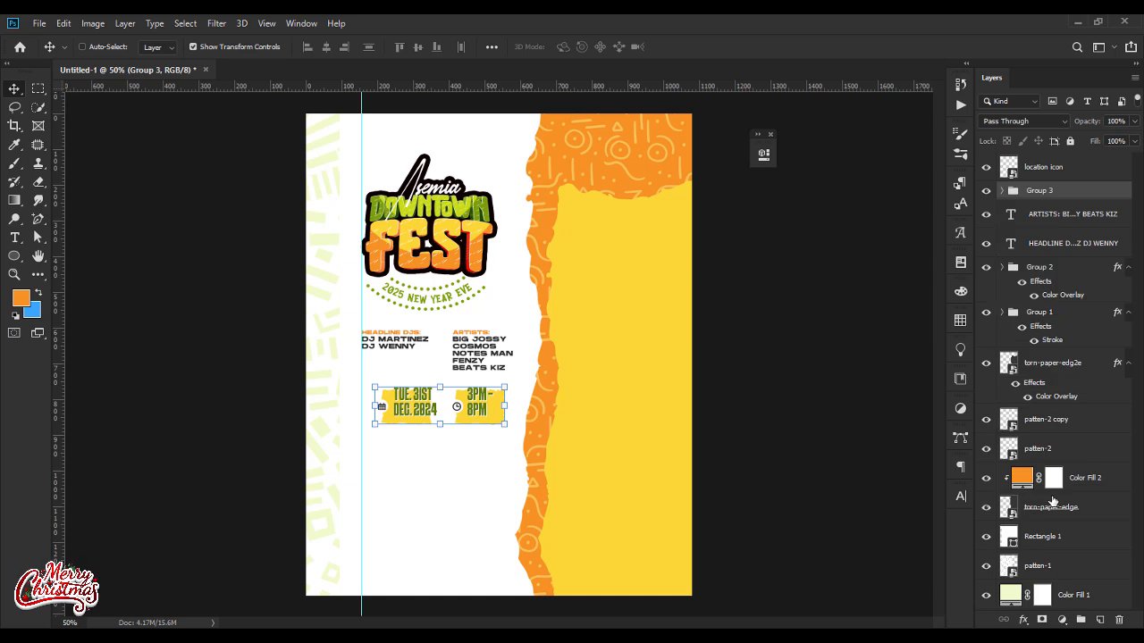
left_click(987, 190)
left_click(987, 190)
Step: Shift the grouped date and time badges about 40 px left to the vertical guide and nudge them slightly up
key("shift+Left")
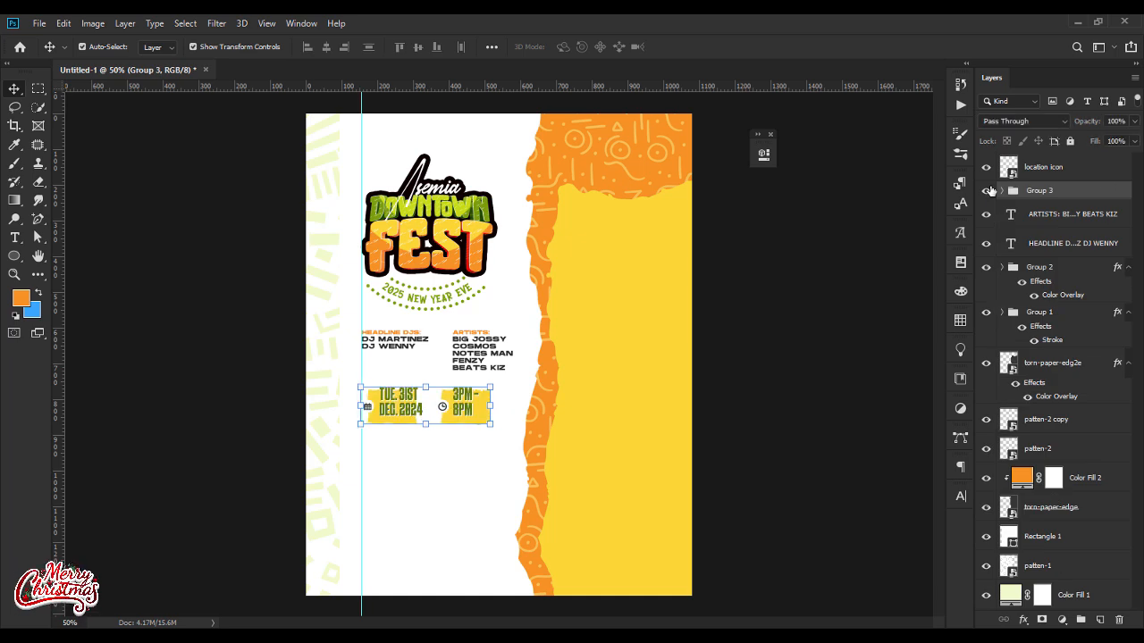
key("Up")
key("Up")
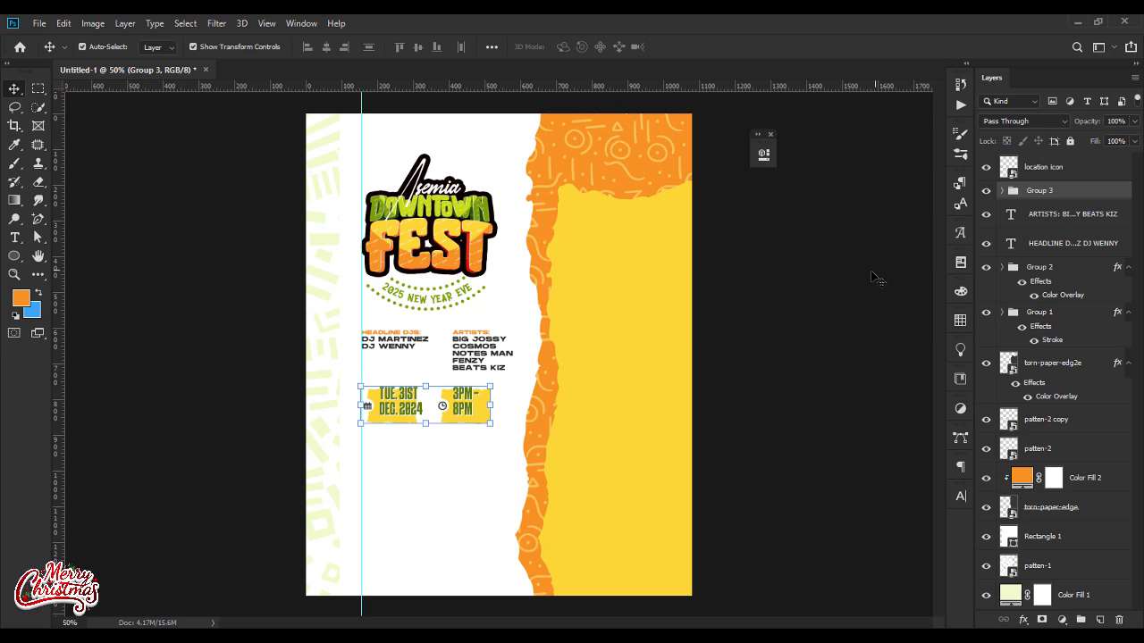
Step: Paste the copied layer style onto the location icon, scale it to about 15%, and place it at the vertical guide below the date badge
right_click(1055, 169)
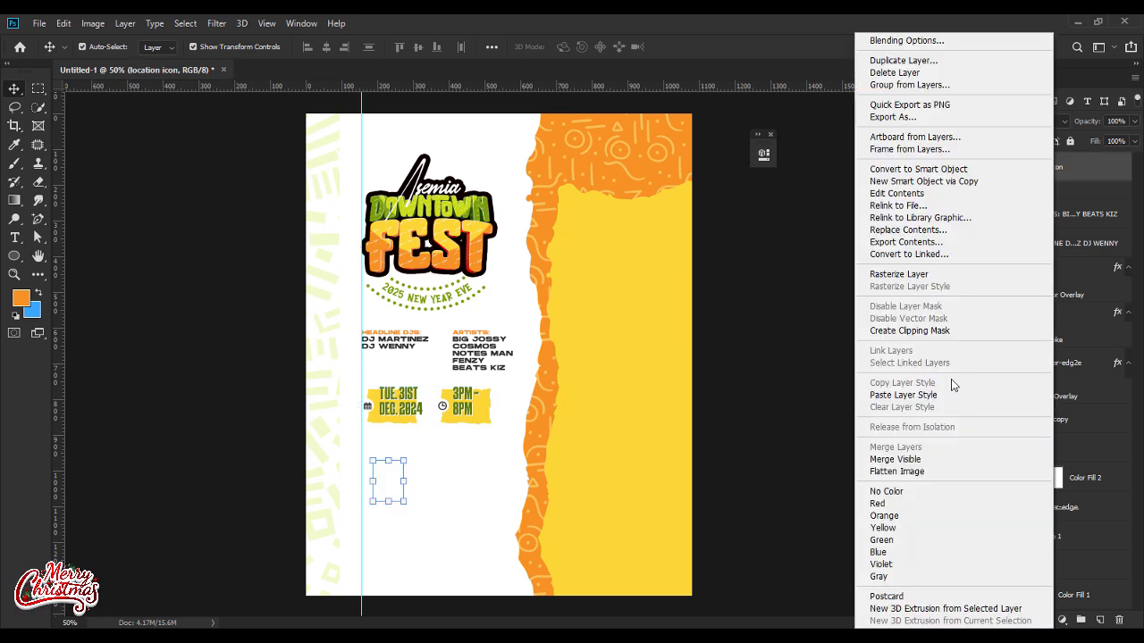
left_click(926, 398)
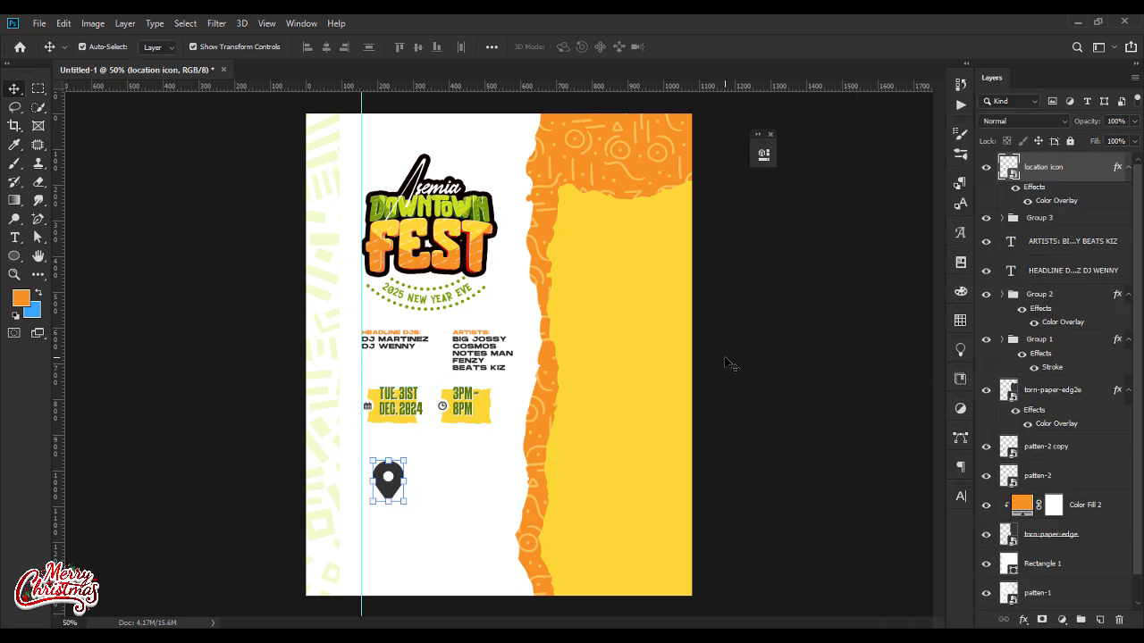
left_click(398, 480)
key("ctrl+t")
left_click_drag(407, 481, 367, 457)
key("Return")
key("ctrl+t")
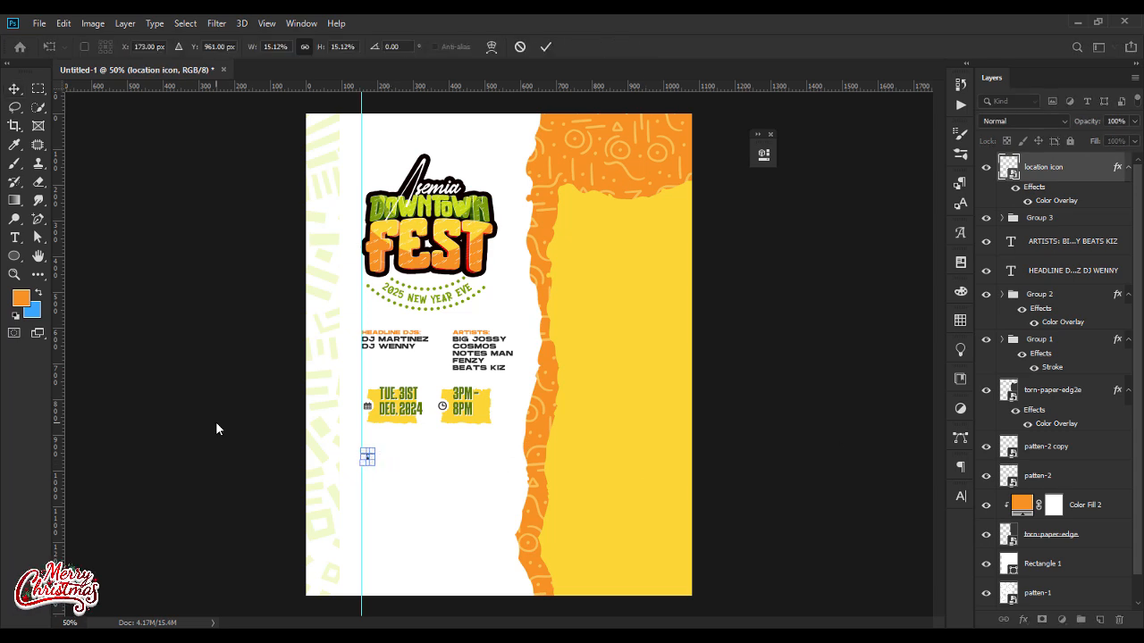
key("Return")
Step: Add the venue text ASEMIA OUTER SPACE DOWNTOWN just right of the location icon
key("t")
left_click(390, 457)
type("A")
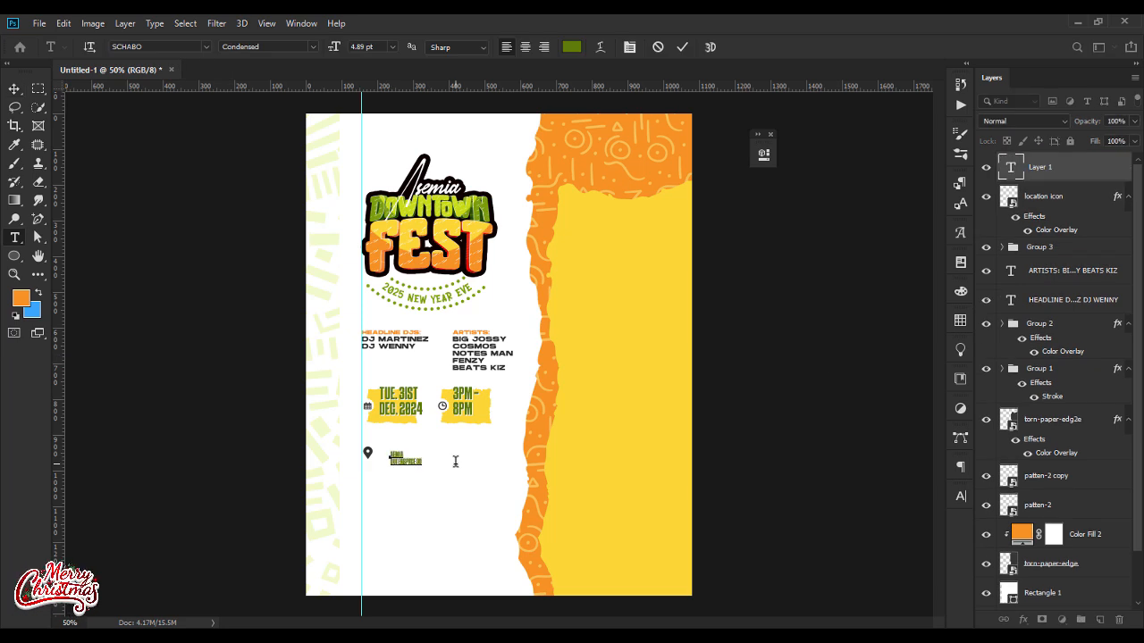
Step: Set the venue text in the Hanson font and colour it with the orange sampled from the flyer's patterned torn paper
key("ctrl+a")
left_click(154, 47)
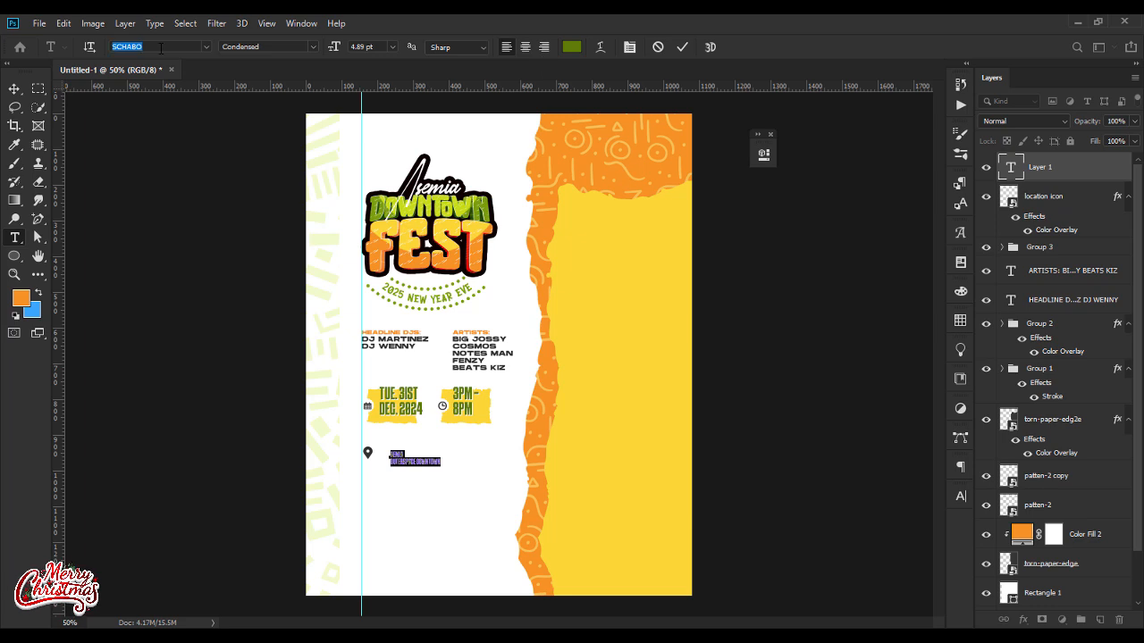
type("hanson")
left_click(184, 89)
left_click(572, 47)
left_click(563, 134)
key("Return")
Step: Put DOWNTOWN on its own line in the venue text and correct the spelling of ASEMIA
left_click(464, 462)
key("Return")
left_click(398, 454)
type("S")
Step: Enlarge the venue text to about 250 px wide and place it close beside the location icon
left_click(14, 88)
left_click_drag(409, 467, 468, 457)
key("Return")
double_click(424, 454)
left_click(421, 453)
left_click(158, 413)
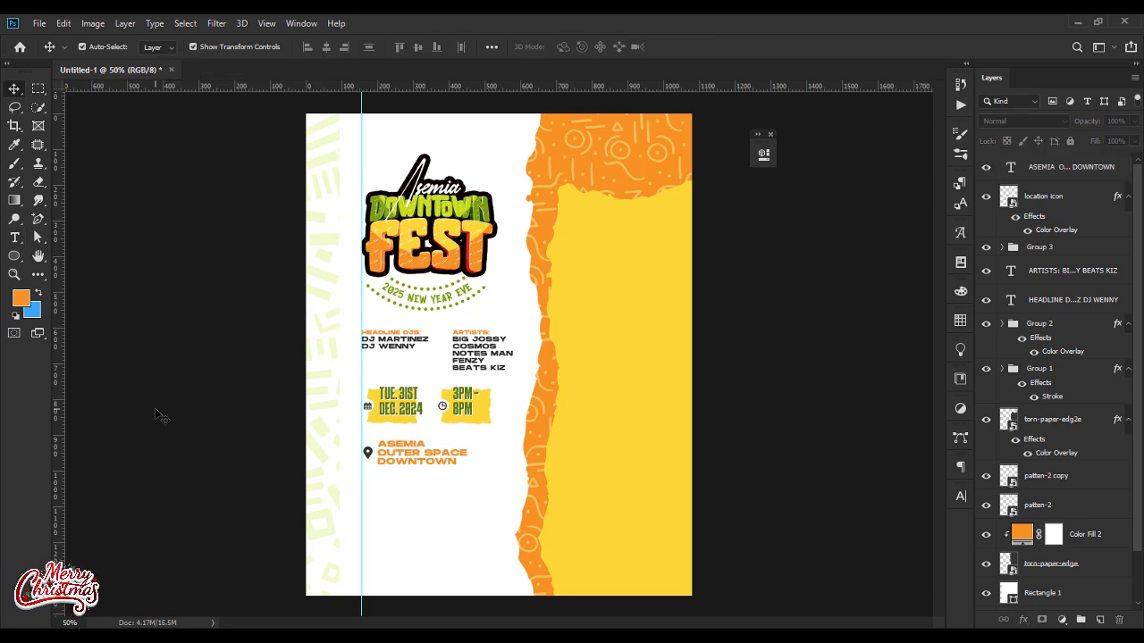
Step: Nudge the location icon and the venue text together about 3 px left and 3 px up
left_click(367, 453)
left_click(415, 460, "shift")
key("Left")
key("Left")
key("Left")
key("Left")
key("Up")
key("Up")
key("Up")
key("Up")
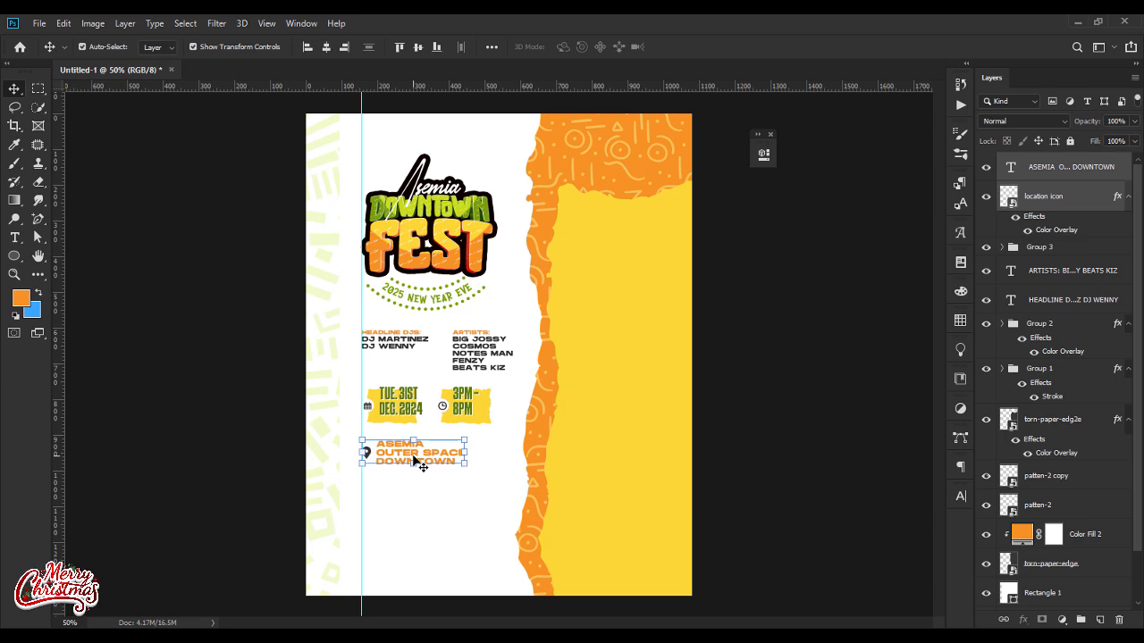
left_click(278, 368)
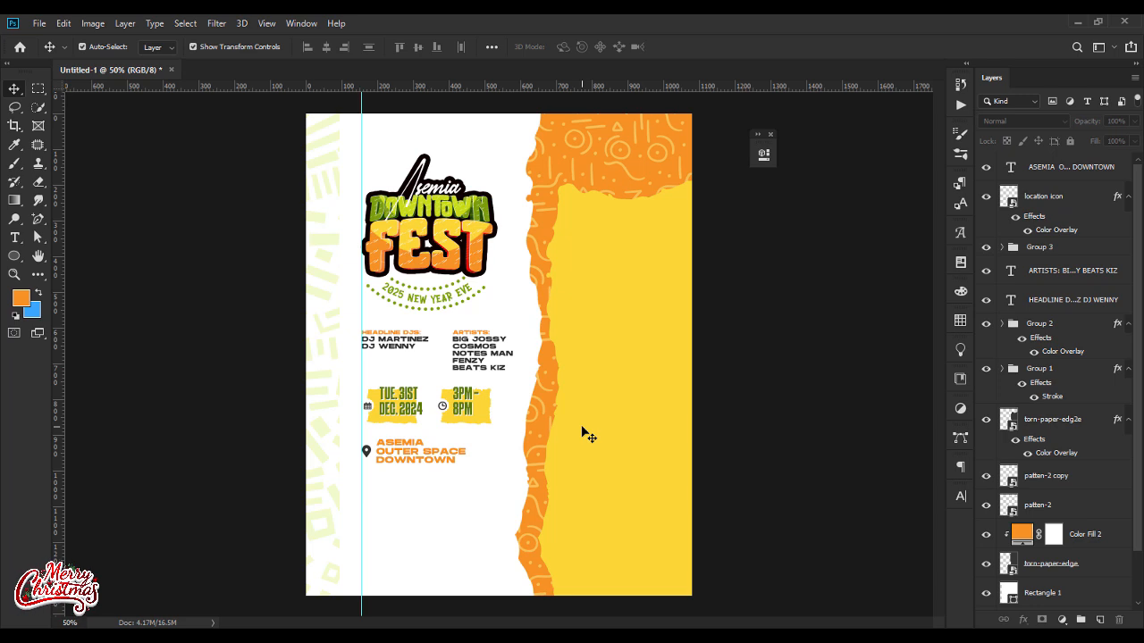
Step: Add a MAXIMUM SECURITY GUARANTEED text on two lines below the venue text
left_click(16, 237)
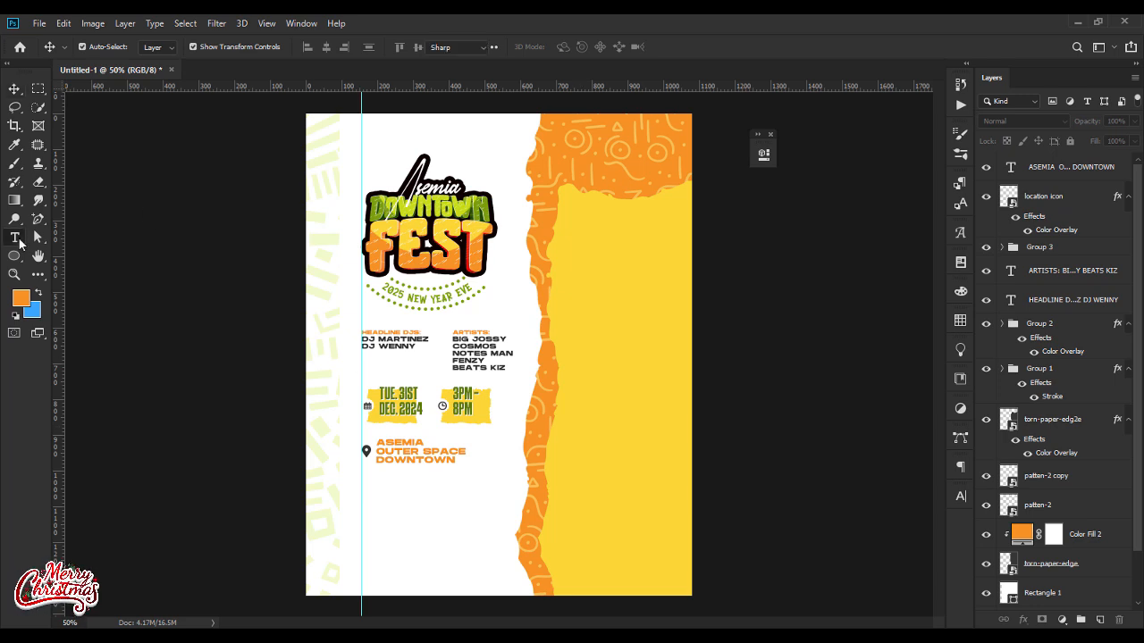
left_click(397, 491)
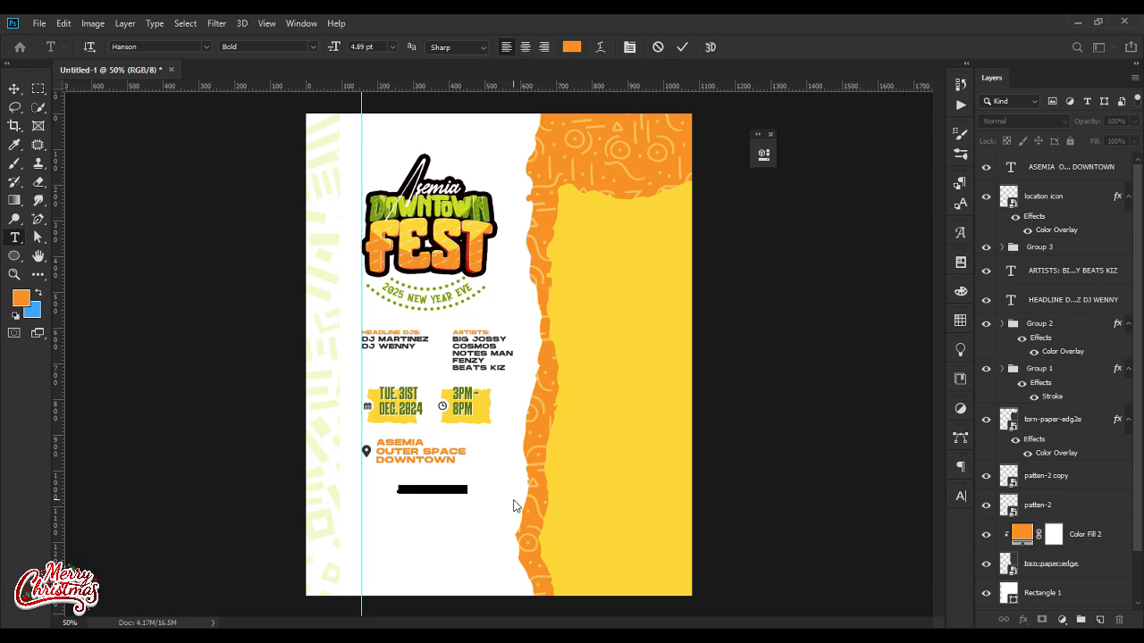
type("MAXIMUM SECURITY")
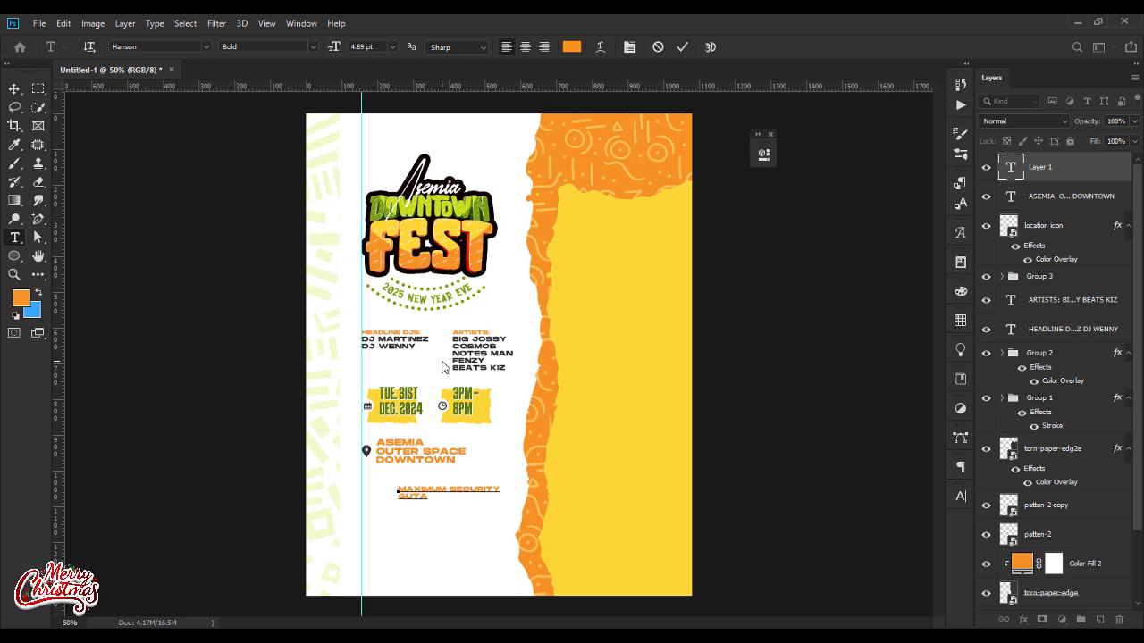
type("RANTEED")
Step: Centre-align the MAXIMUM SECURITY GUARANTEED text and set its font to Nexa XBold Regular
key("ctrl+a")
left_click(525, 48)
left_click(152, 46)
type("Nexa")
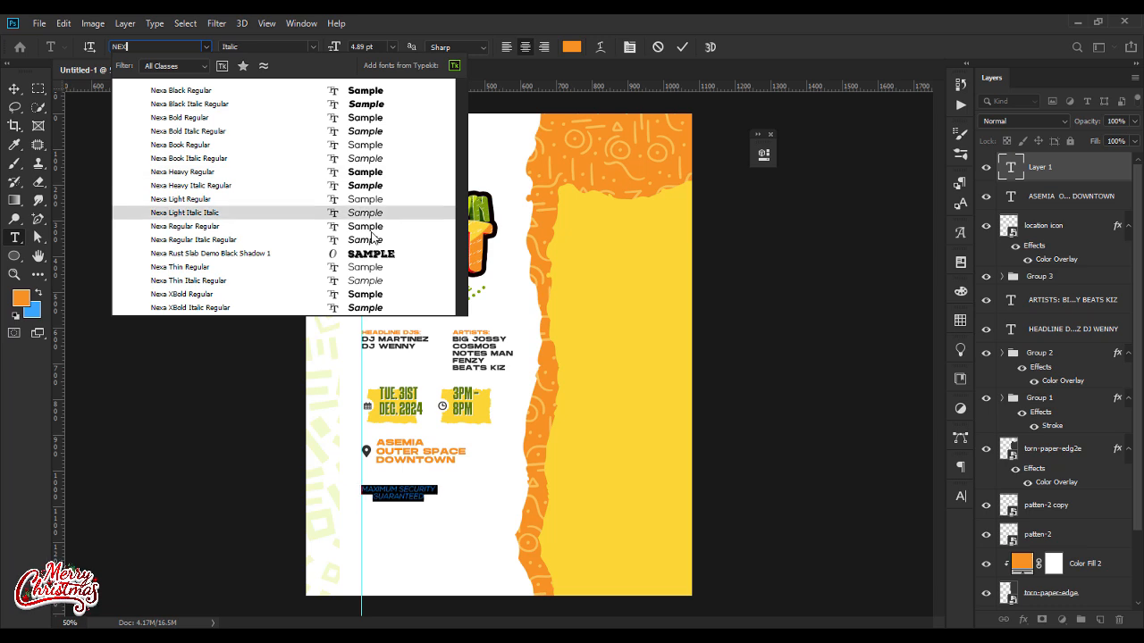
left_click(178, 296)
Step: Widen the letter spacing of the MAXIMUM SECURITY GUARANTEED text and set its leading to 6 pt
left_click(960, 496)
left_click_drag(880, 532, 908, 532)
left_click(916, 520)
type("6")
key("Return")
key("ctrl+Return")
Step: Move the MAXIMUM SECURITY GUARANTEED text slightly lower, leaving a gap beneath the venue text
key("v")
left_click_drag(412, 493, 452, 509)
left_click(207, 518)
Step: Draw an orange rectangle of about 310 × 30 px over the MAXIMUM SECURITY line
right_click(15, 256)
left_click(63, 255)
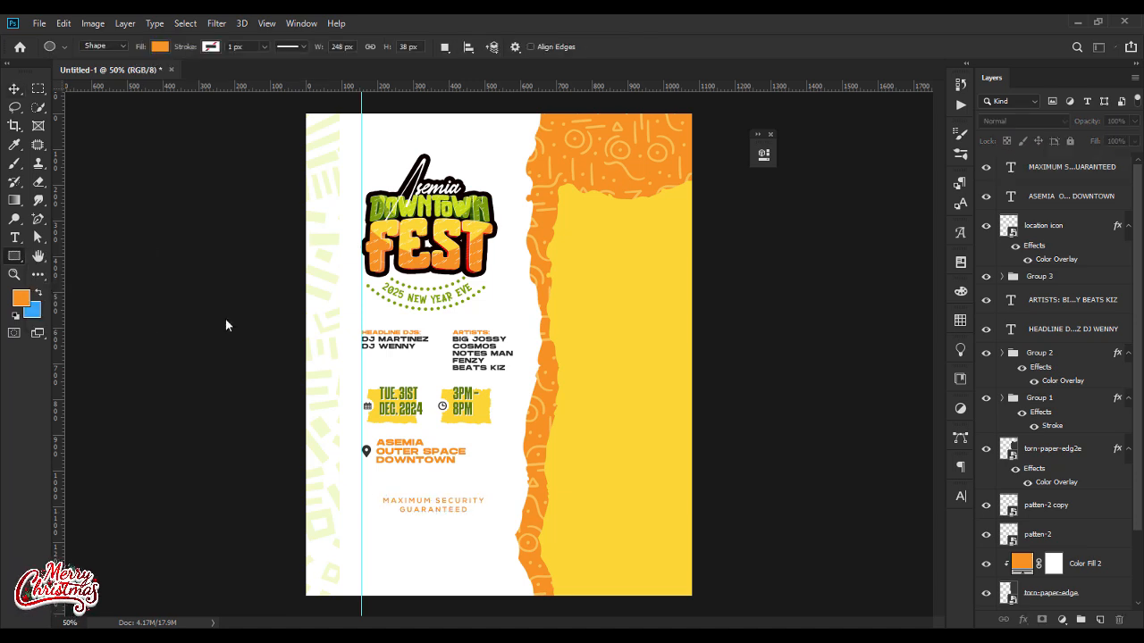
left_click_drag(378, 497, 490, 507)
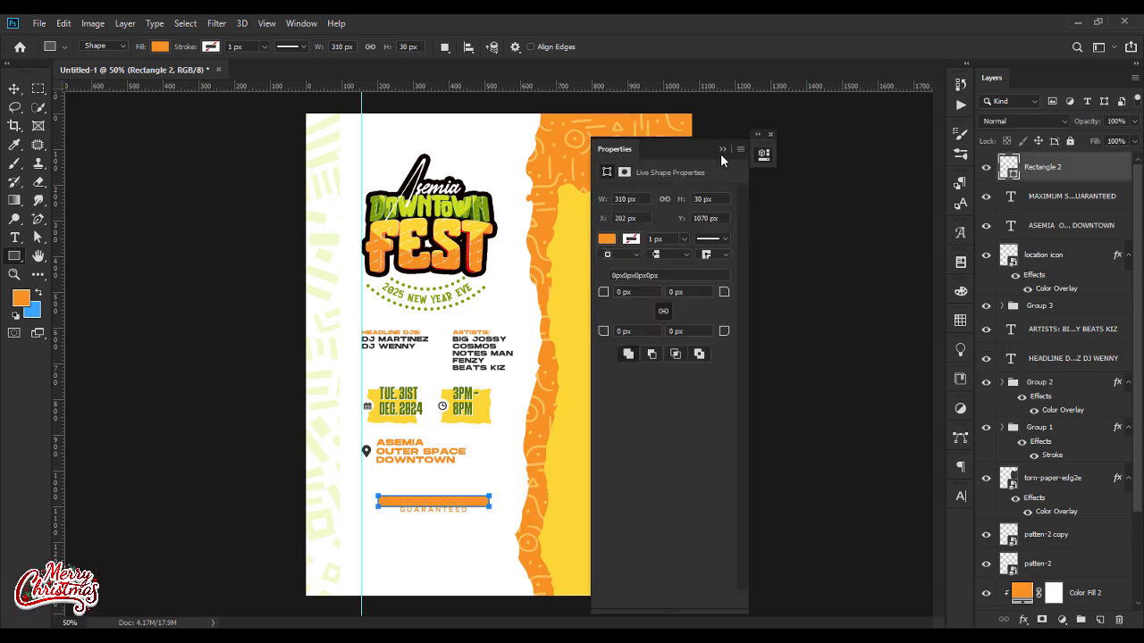
left_click(722, 150)
left_click(14, 89)
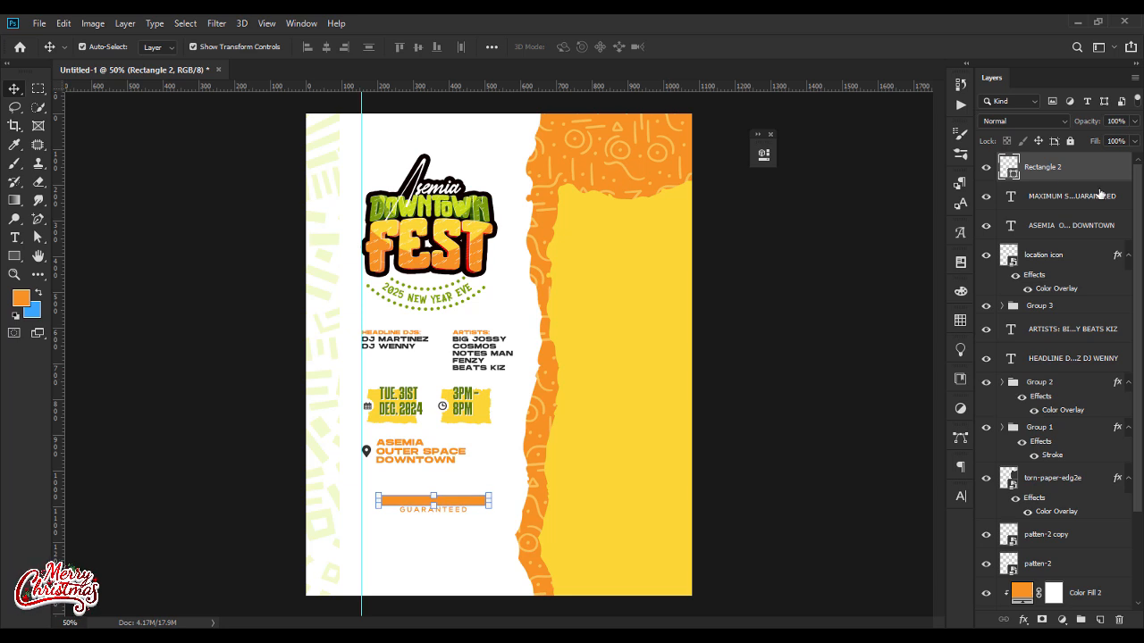
Step: Duplicate the orange rectangle 20 px lower, narrow the copy to about 235 px around GUARANTEED, and centre it under the wide one
key("ctrl+j")
key("shift+Down")
key("shift+Down")
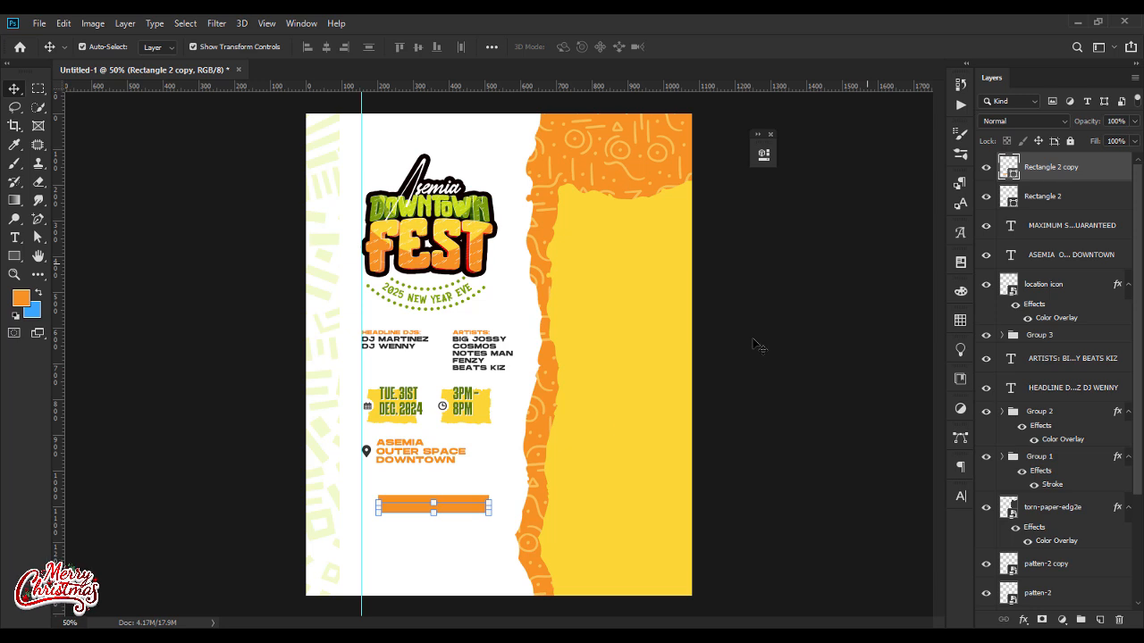
left_click_drag(491, 507, 468, 508)
key("Return")
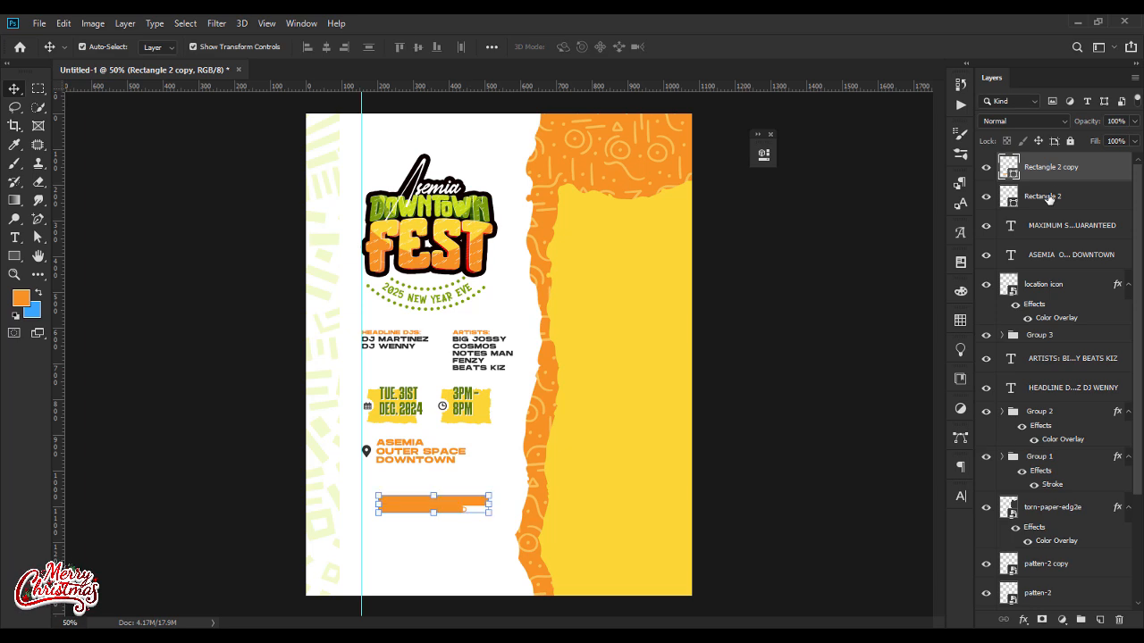
left_click(1029, 197, "shift")
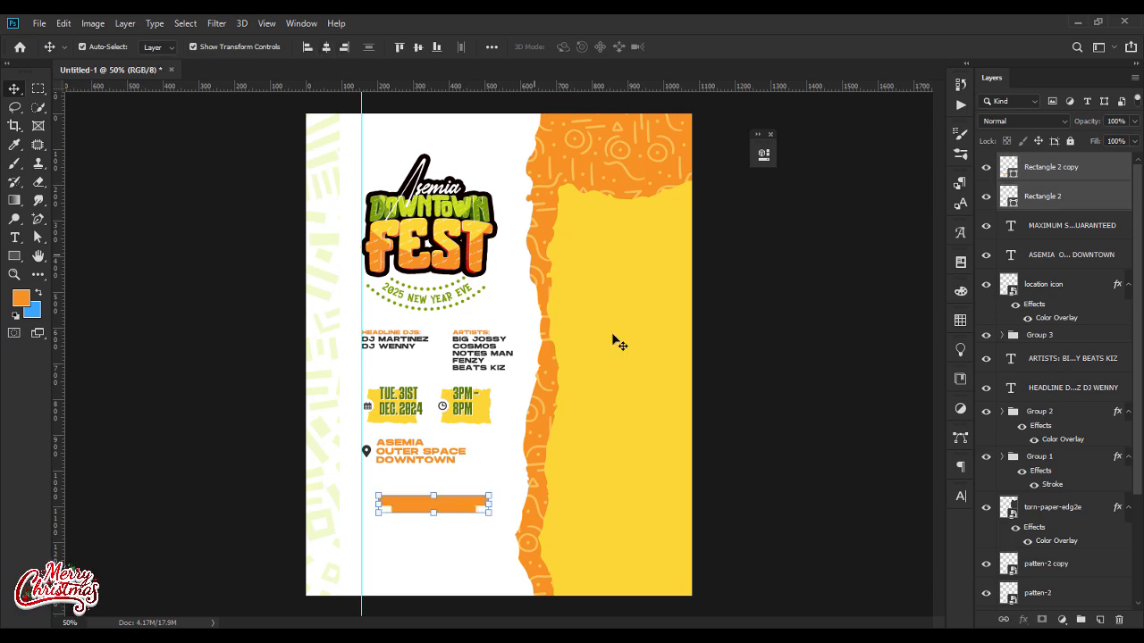
Step: Move the MAXIMUM SECURITY GUARANTEED text layer above both rectangles and colour the text white
left_click_drag(1068, 230, 1055, 165)
key("t")
left_click(573, 50)
left_click_drag(431, 250, 330, 198)
key("Return")
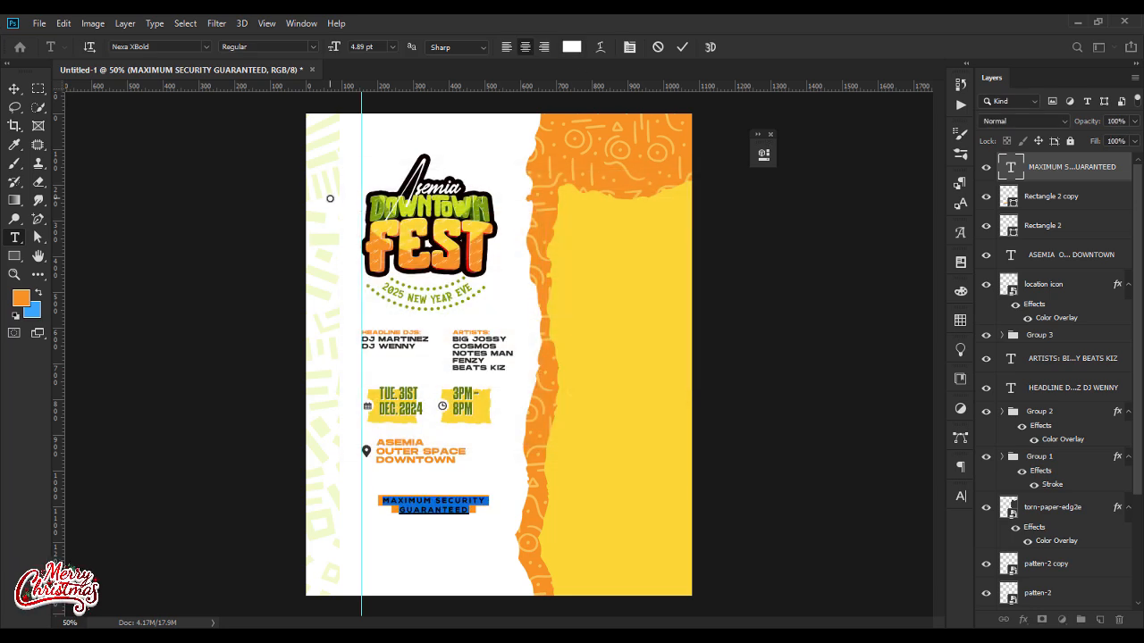
left_click(14, 89)
Step: Fine-tune the security banner's vertical spacing by nudging the narrow rectangle behind GUARANTEED about 4 px down
left_click(14, 274)
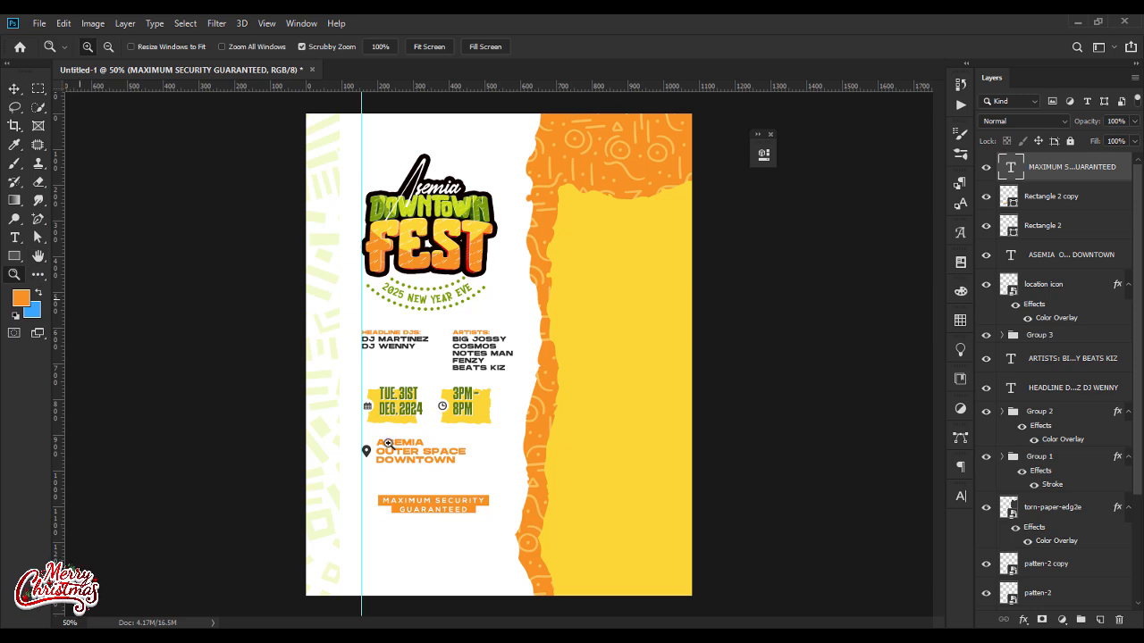
left_click_drag(421, 520, 462, 518)
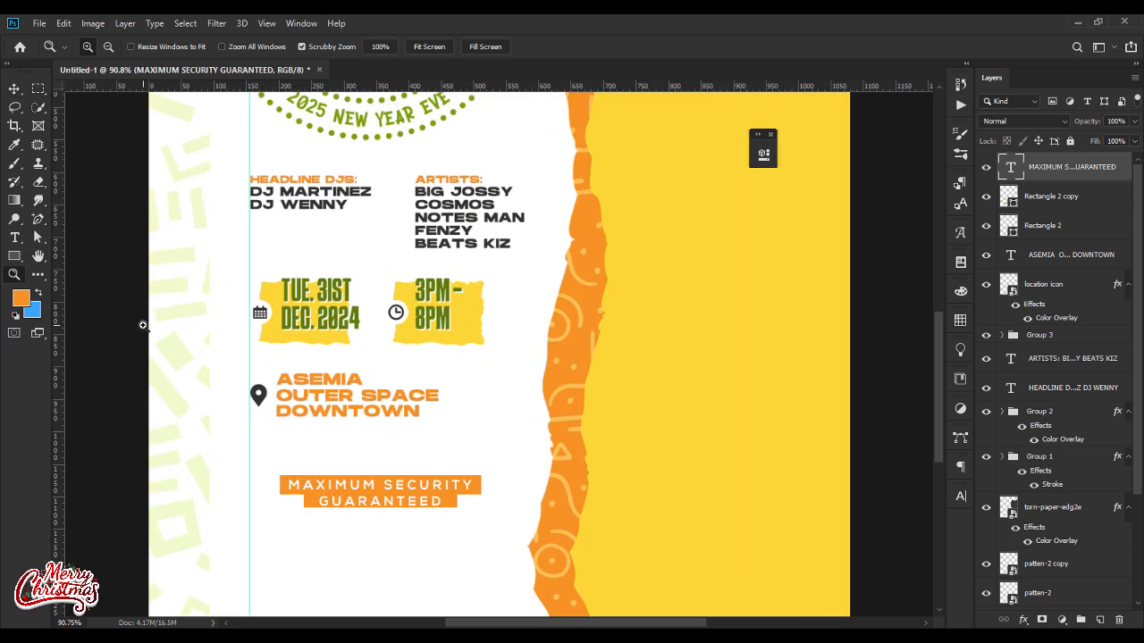
left_click(14, 88)
left_click(458, 510)
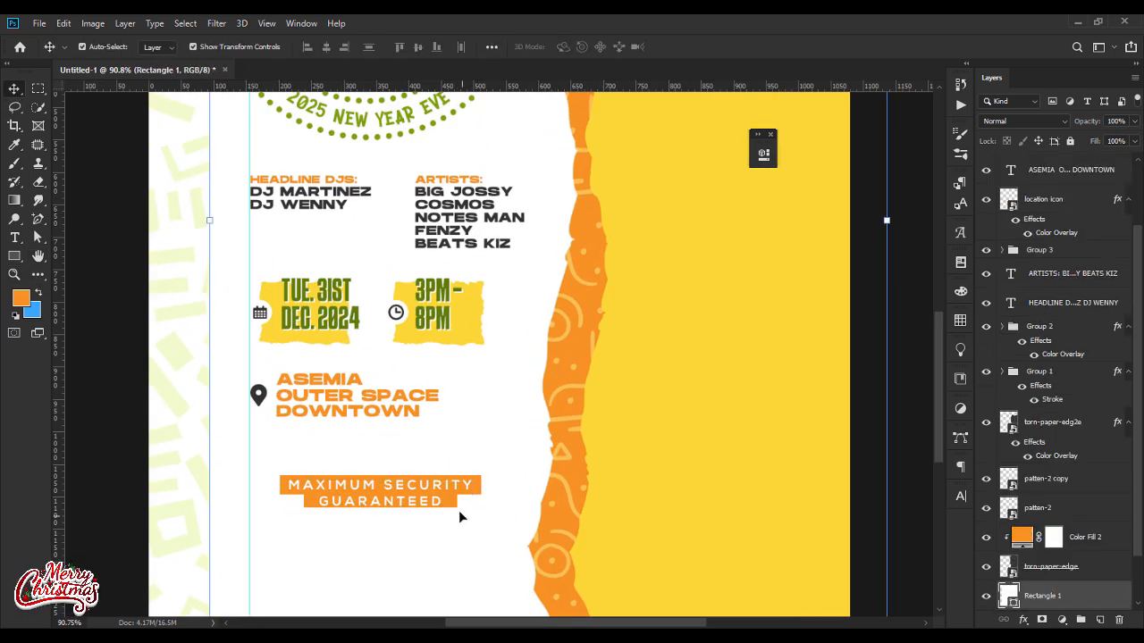
left_click(454, 509)
key("Down")
key("Up")
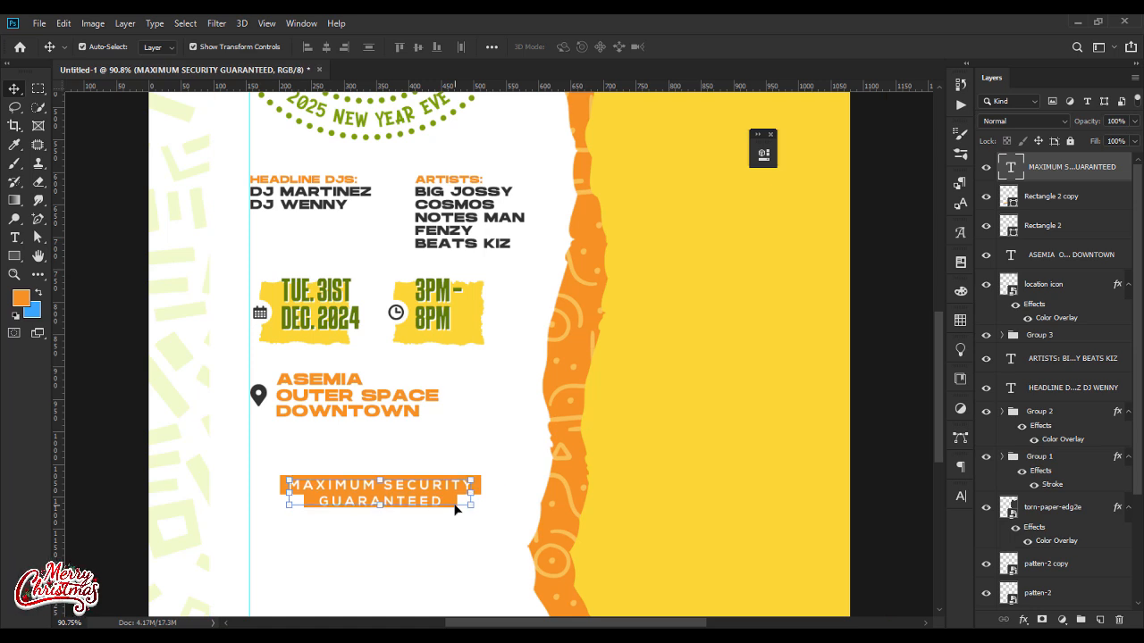
left_click(1054, 201)
key("Down")
key("Down")
key("Down")
key("Down")
left_click(878, 374)
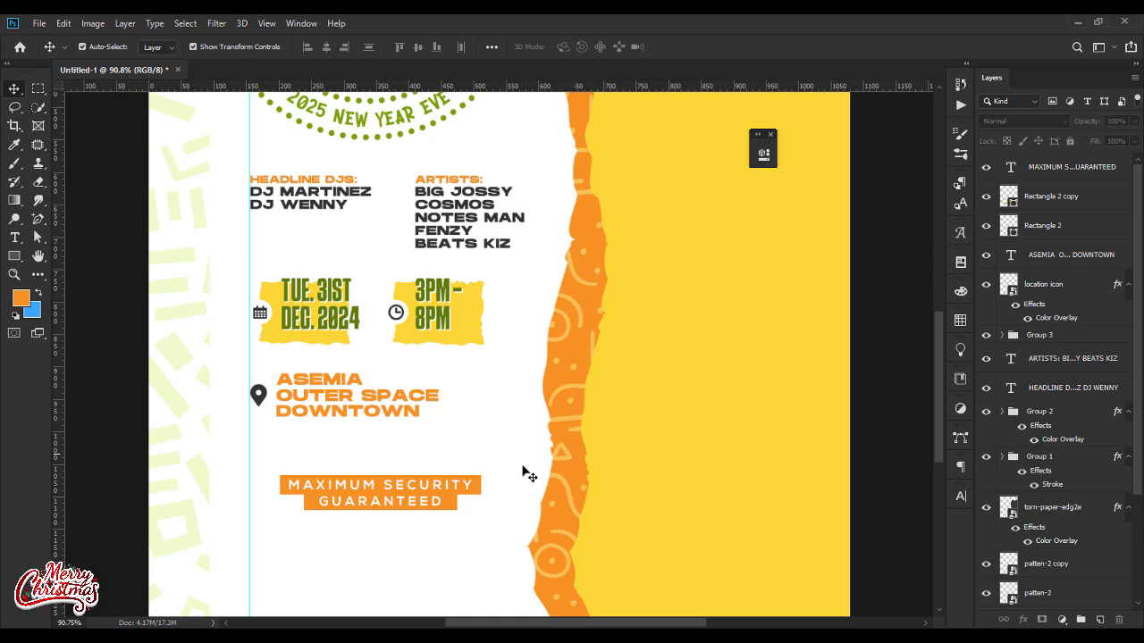
Step: Duplicate the two orange rectangles behind the MAXIMUM SECURITY GUARANTEED text
left_click(1058, 207)
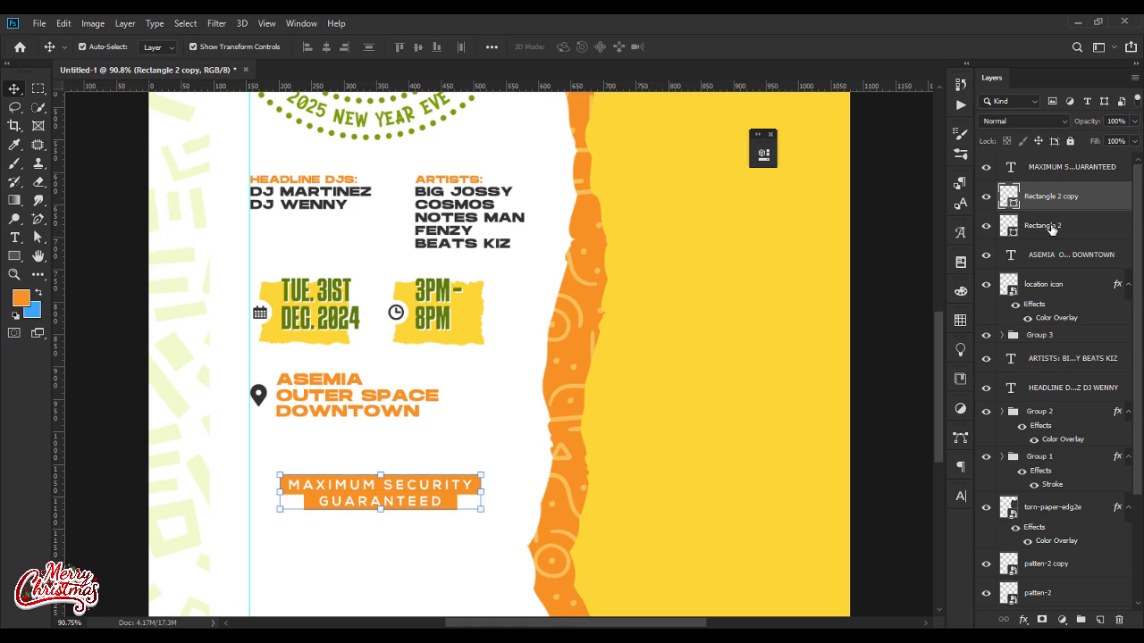
left_click(1050, 228, "shift")
key("ctrl+j")
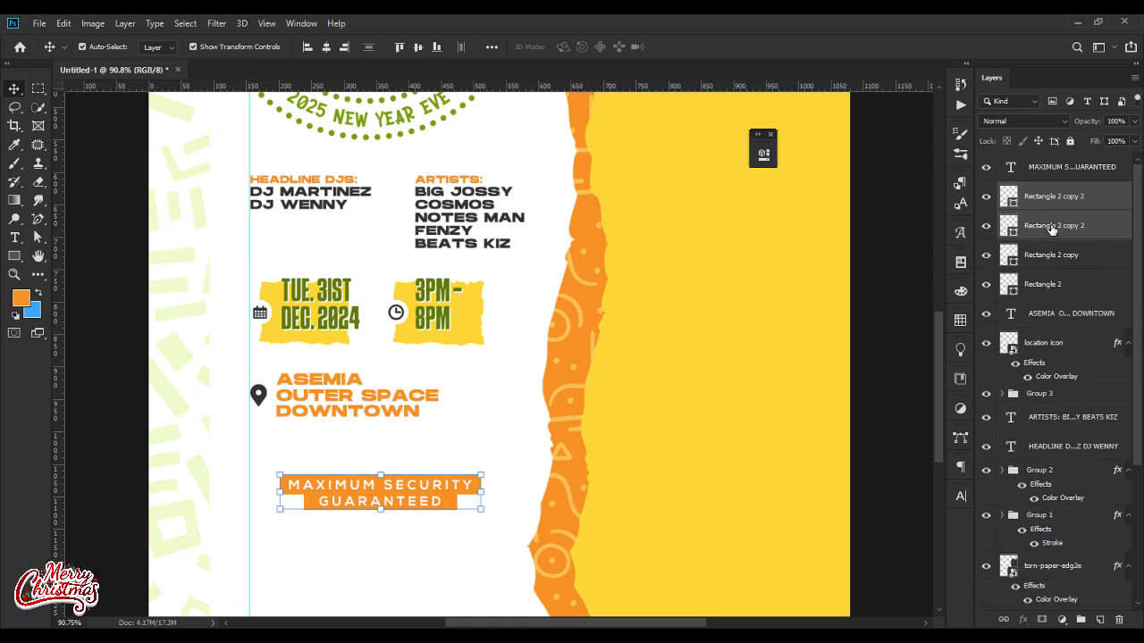
Step: Recolour the two rear rectangles of the security banner yellow and offset them slightly down and right behind the orange ones
left_click(1044, 260)
left_click(1044, 286, "shift")
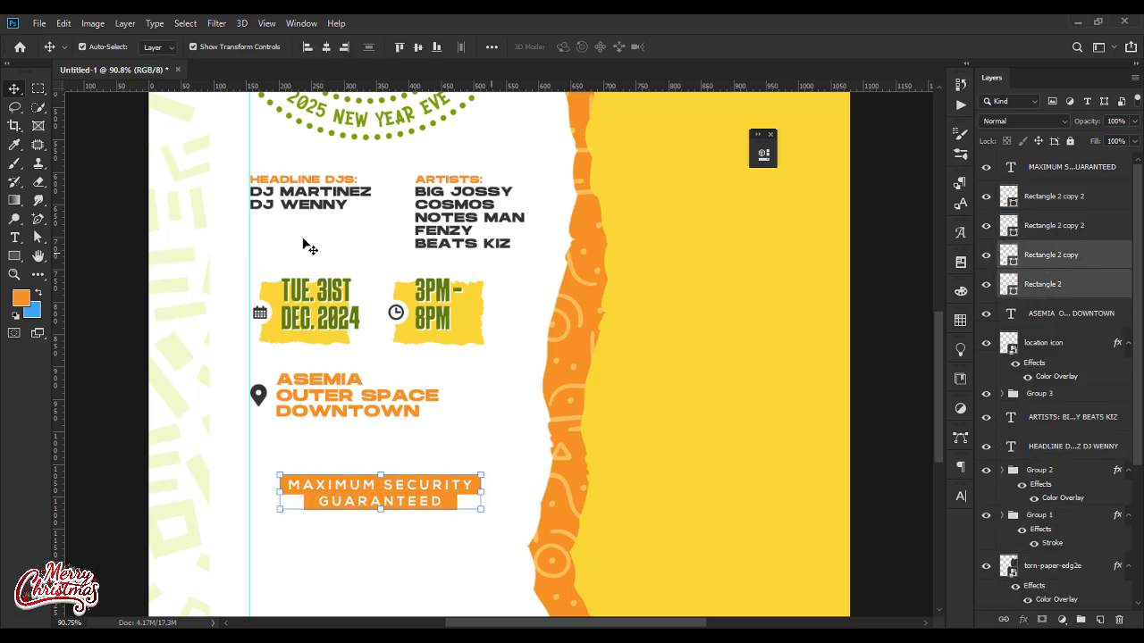
left_click(37, 237)
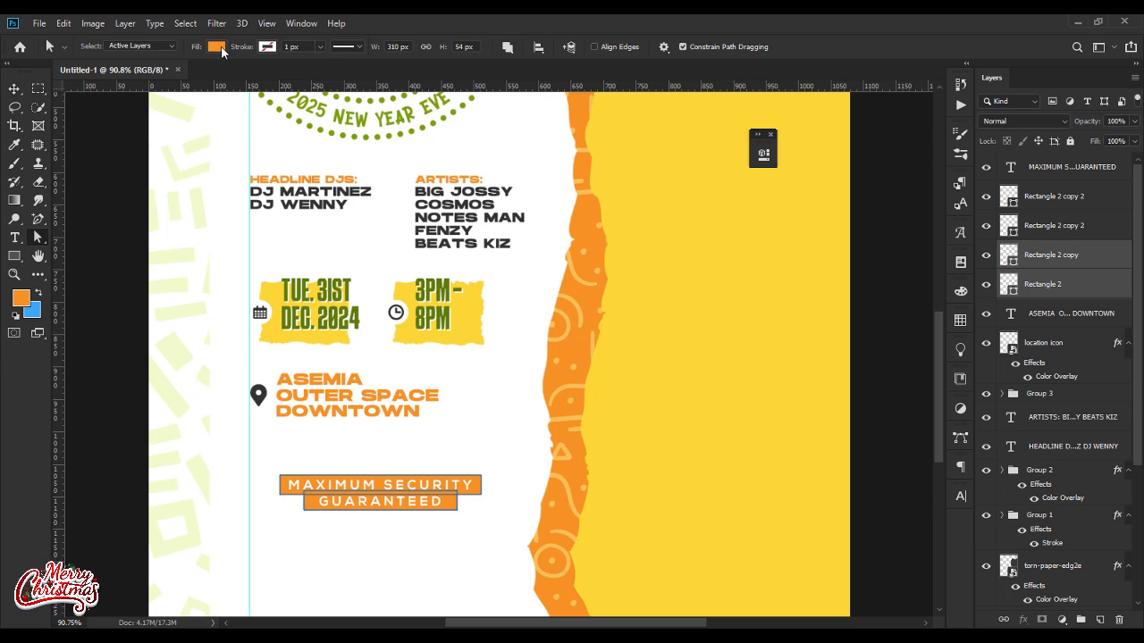
left_click(215, 47)
left_click(283, 75)
left_click(765, 386)
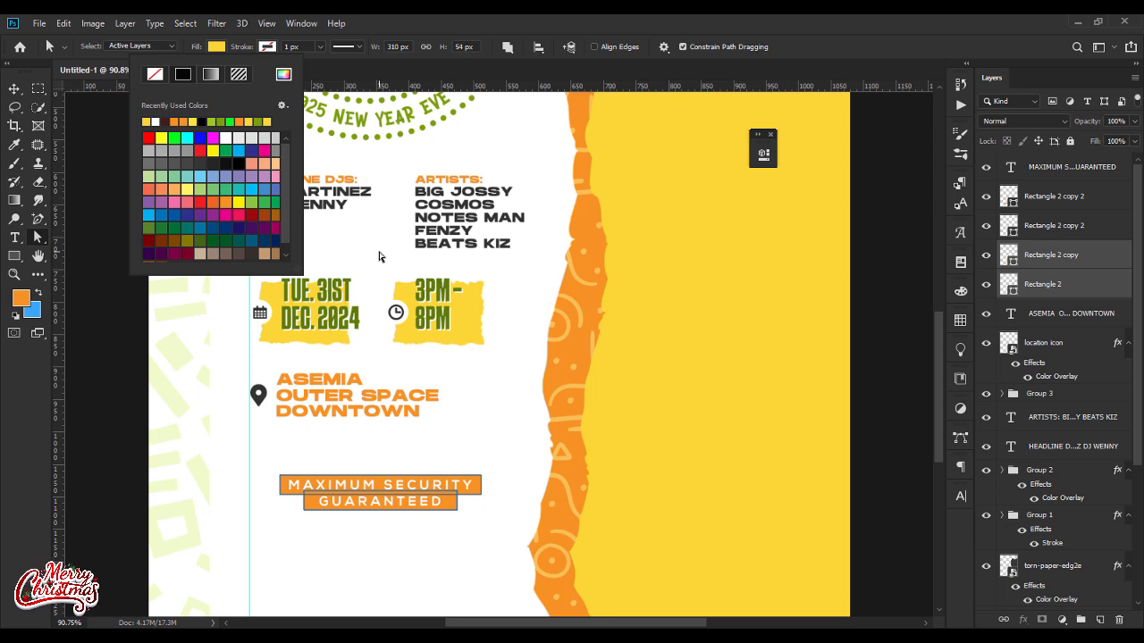
left_click(13, 90)
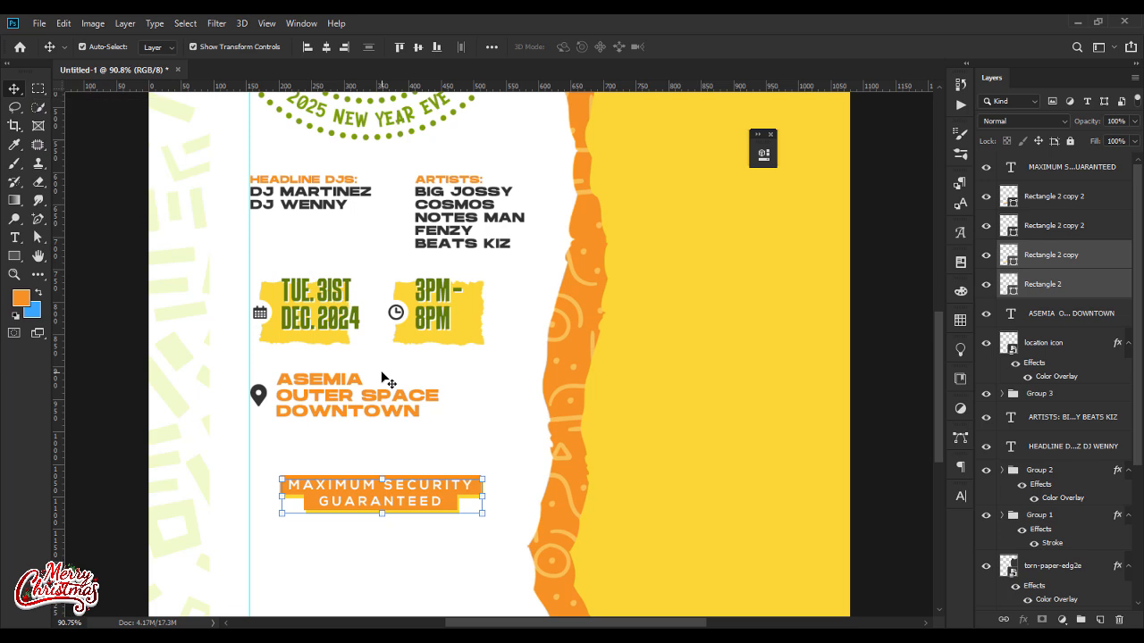
left_click(462, 455)
Step: Move the security text and its four rectangles together about 30 px up, closer to the venue text
key("ctrl+minus")
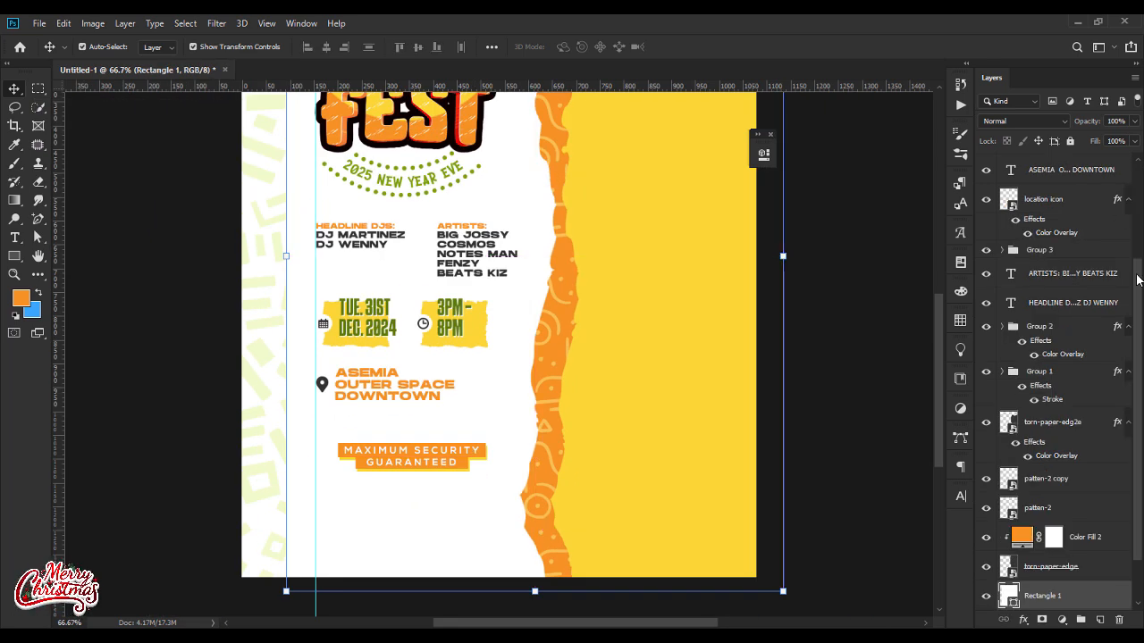
scroll(1136, 280, "up", 5)
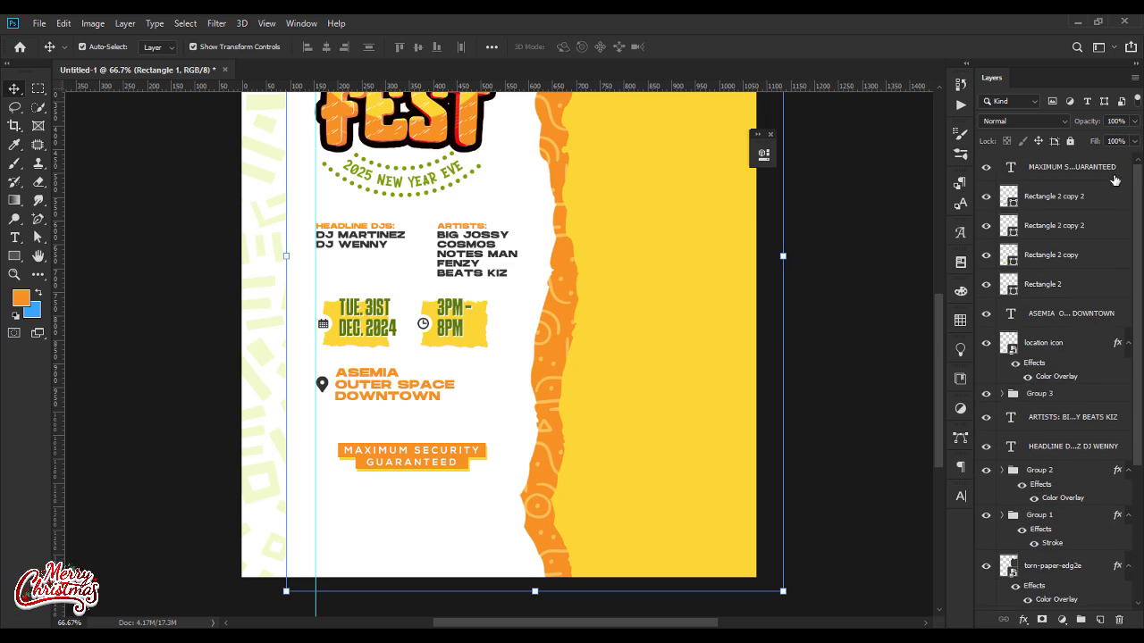
left_click(1076, 179)
left_click(1053, 284, "shift")
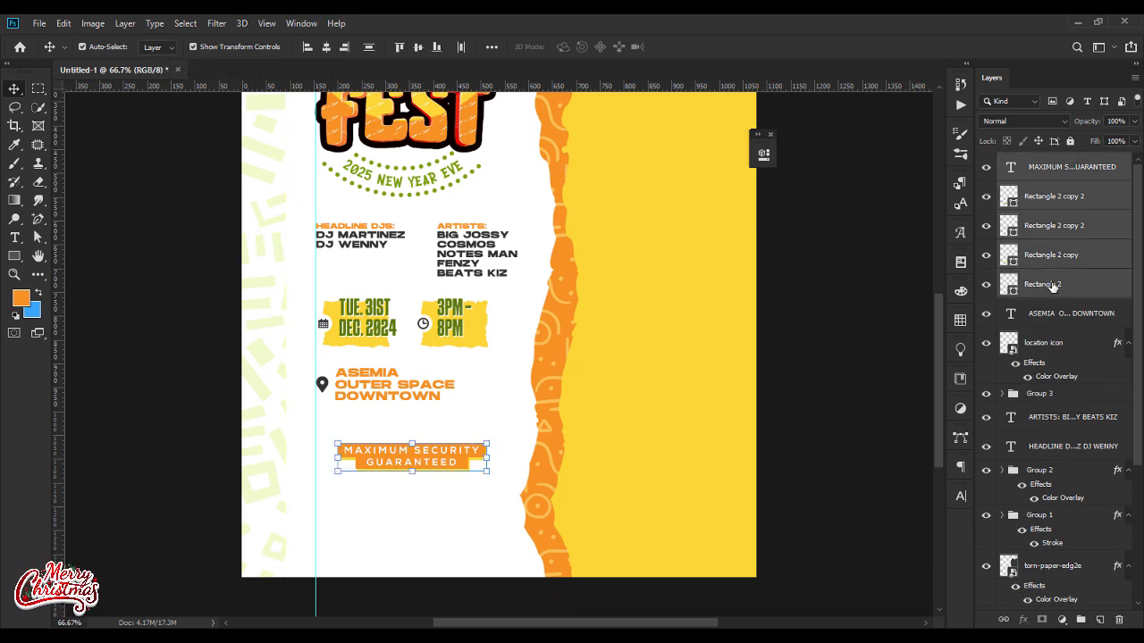
key("Up")
key("Up")
key("Up")
key("Up")
key("Up")
key("Up")
key("Up")
key("Up")
key("Up")
key("Up")
key("Up")
key("Up")
key("Up")
key("Up")
key("Up")
key("Up")
key("Up")
key("Up")
key("Up")
key("Up")
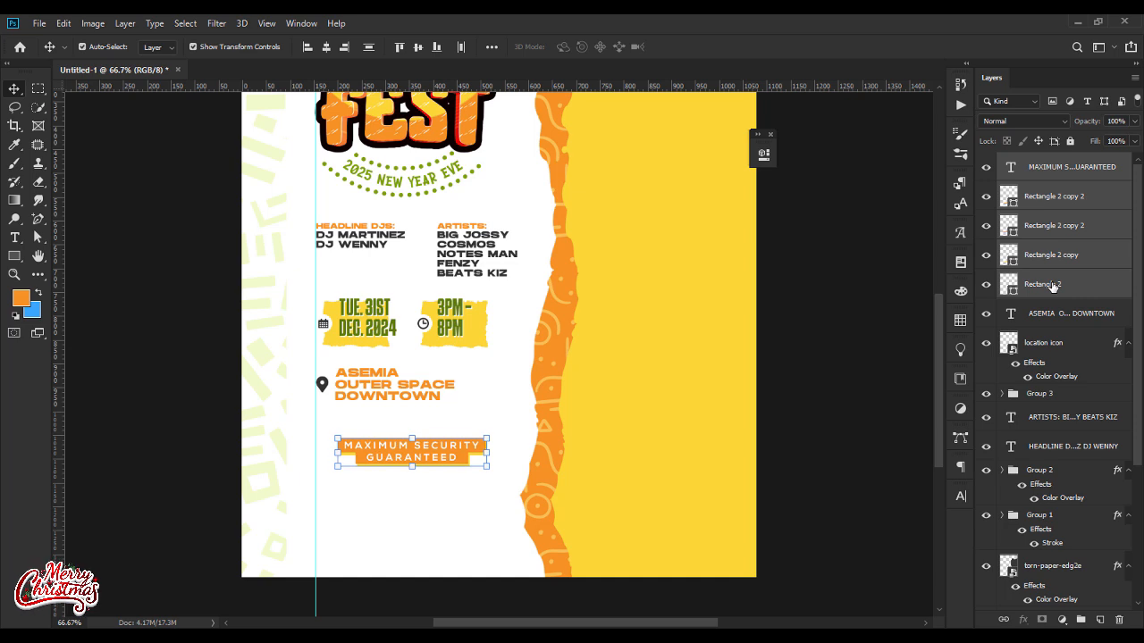
left_click(833, 331)
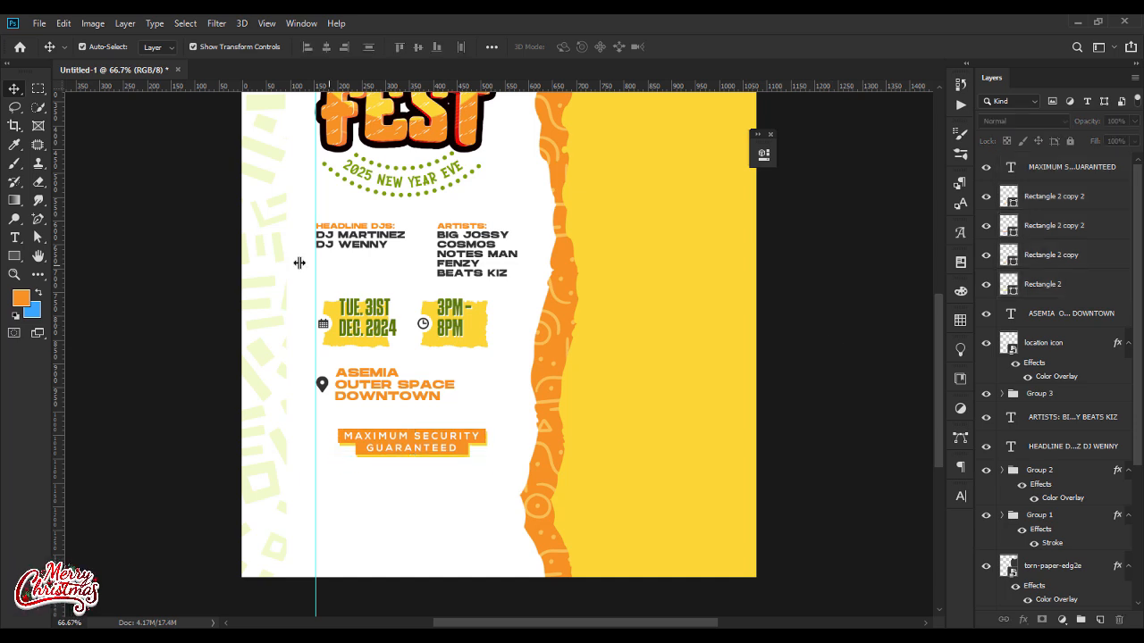
Step: Draw a red circle about 38 px wide just below the security banner's left part
left_click(15, 256)
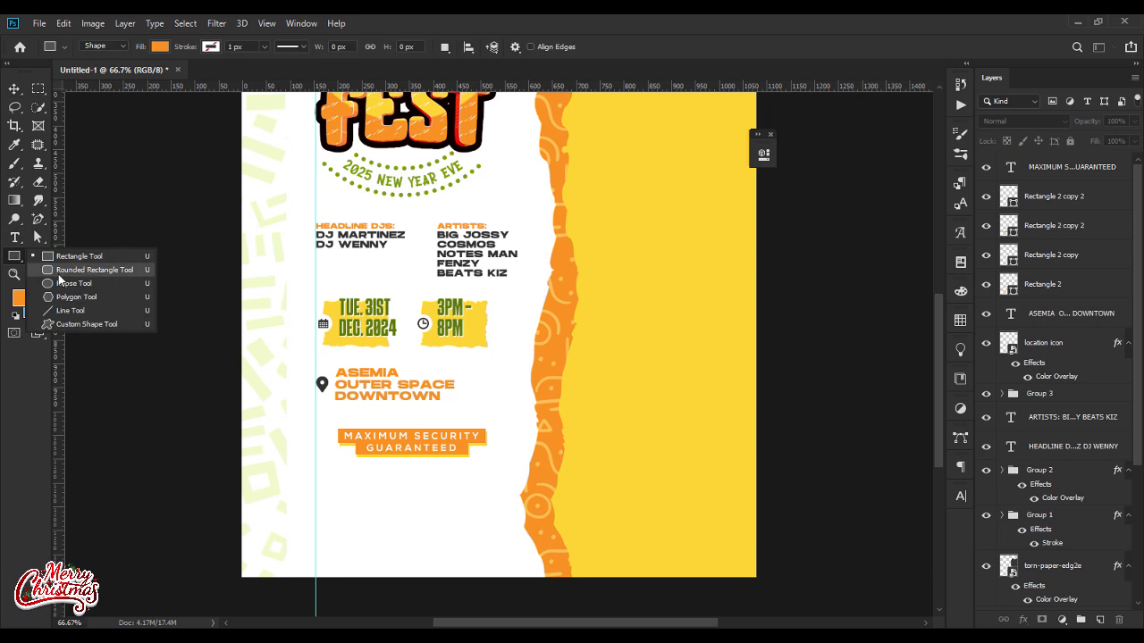
left_click(72, 284)
mouse_move(349, 472)
left_mouse_down()
mouse_move(365, 491)
mouse_move(356, 476)
left_mouse_up()
left_click(606, 262)
left_click(609, 353)
left_click(14, 88)
left_click(723, 149)
Step: Add a small white text reading 18= and position it over the red circle
left_click(15, 237)
left_click(395, 490)
type("18=")
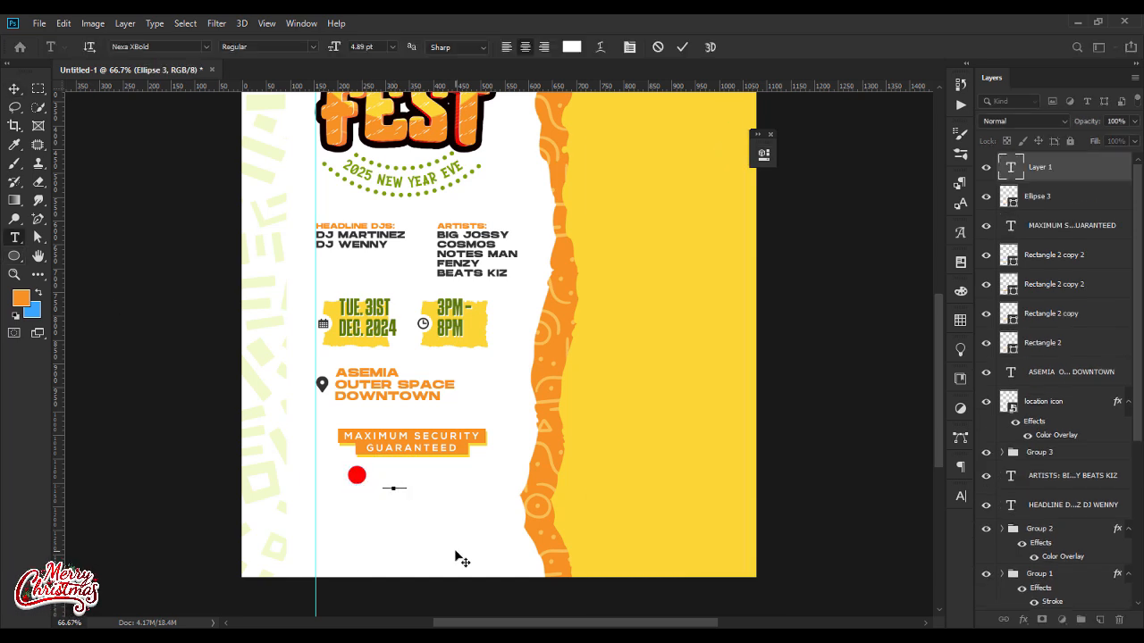
left_click(15, 88)
key("shift+Up")
key("shift+Left")
key("shift+Left")
key("shift+Left")
key("shift+Left")
key("shift+Left")
key("shift+Left")
key("shift+Left")
key("shift+Right")
Step: Correct the text on the red circle to 18+ and adjust its character settings
double_click(1012, 170)
key("Right")
key("BackSpace")
type("+")
key("ctrl+a")
left_click(960, 496)
left_click(935, 515)
left_click(915, 444)
left_click(919, 472)
left_click(402, 482)
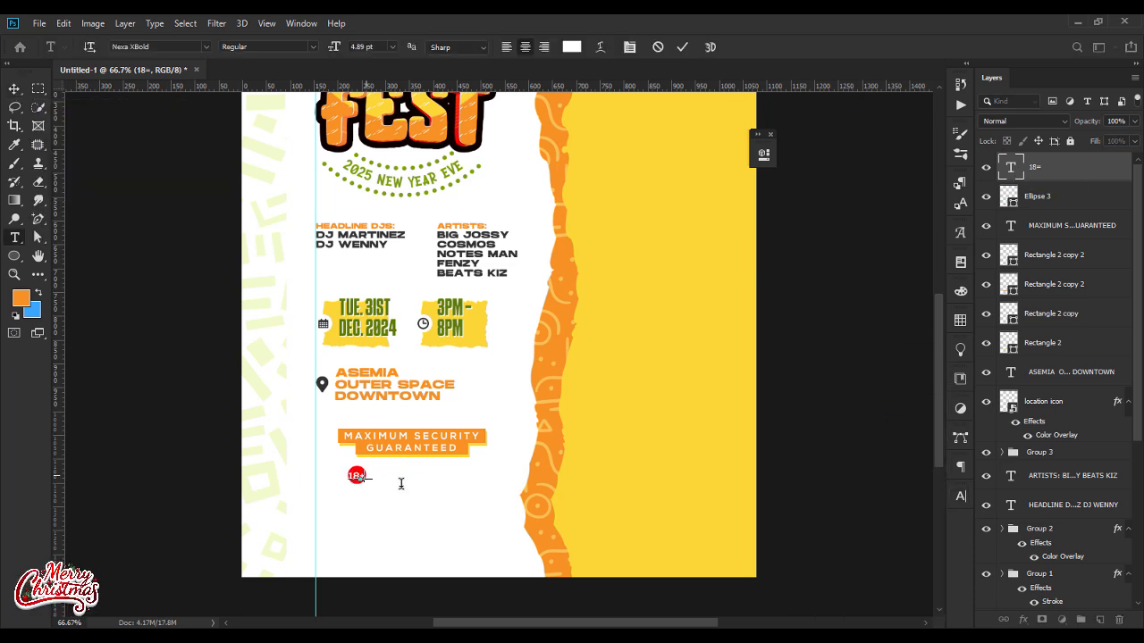
Step: Centre the 18+ text on its circle and recolour the circle a darker red with the copied colour code
left_click(14, 89)
key("ctrl+space")
left_click_drag(365, 500, 616, 487)
left_click_drag(363, 348, 372, 319)
key("Return")
double_click(1008, 199)
type("e20303")
key("Return")
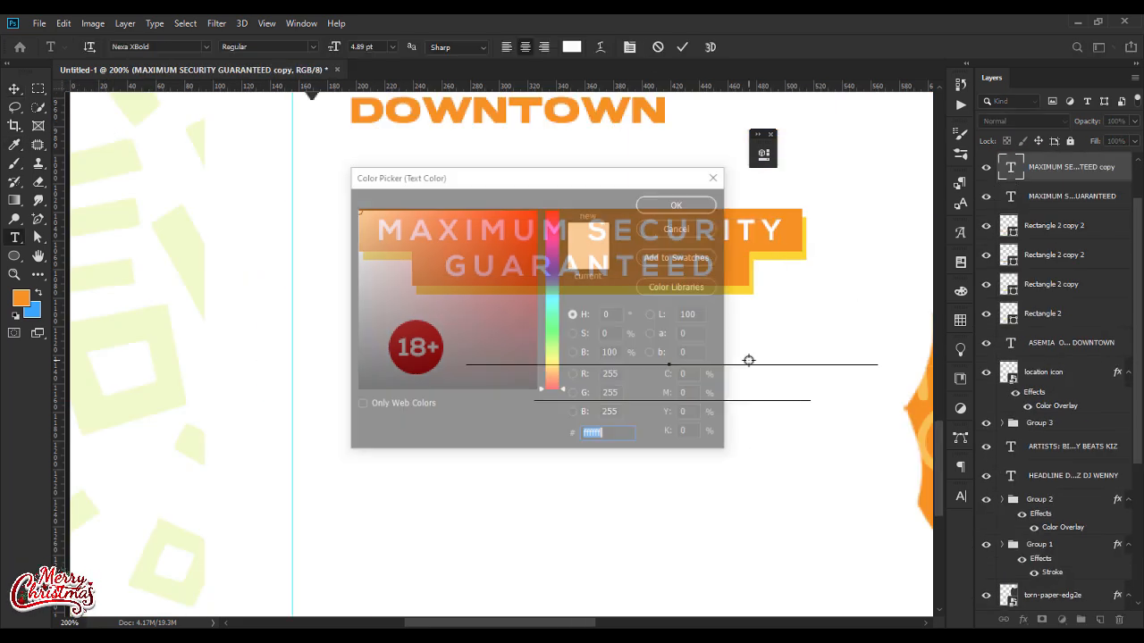
Step: Colour the copy of the security text 333333 and replace its wording with DRINK RESPONSIBLY
left_click(359, 373)
type("333333")
key("Return")
left_click(501, 428)
key("ctrl+a")
type("DRINK RESPONSIBLY")
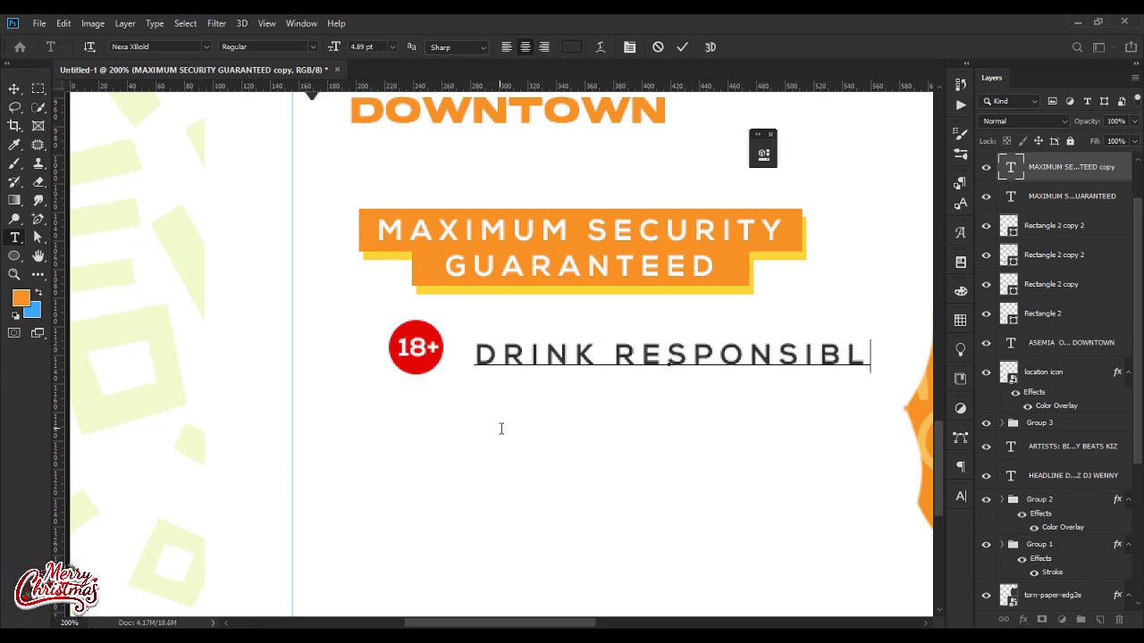
key("ctrl+Return")
Step: Scale down the DRINK RESPONSIBLY line and place it directly to the right of the 18+ badge
key("v")
left_click_drag(677, 355, 677, 347)
left_click_drag(873, 351, 786, 341)
key("ctrl+z")
key("Return")
Step: Select the 18+ badge together with the DRINK RESPONSIBLY line and centre them roughly under the security banner
left_click(1095, 243, "shift")
left_click(1074, 227, "shift")
scroll(1074, 227, "up", 2)
left_click(1072, 168)
left_click(1078, 230, "shift")
key("shift+Right")
key("Return")
left_click(749, 431)
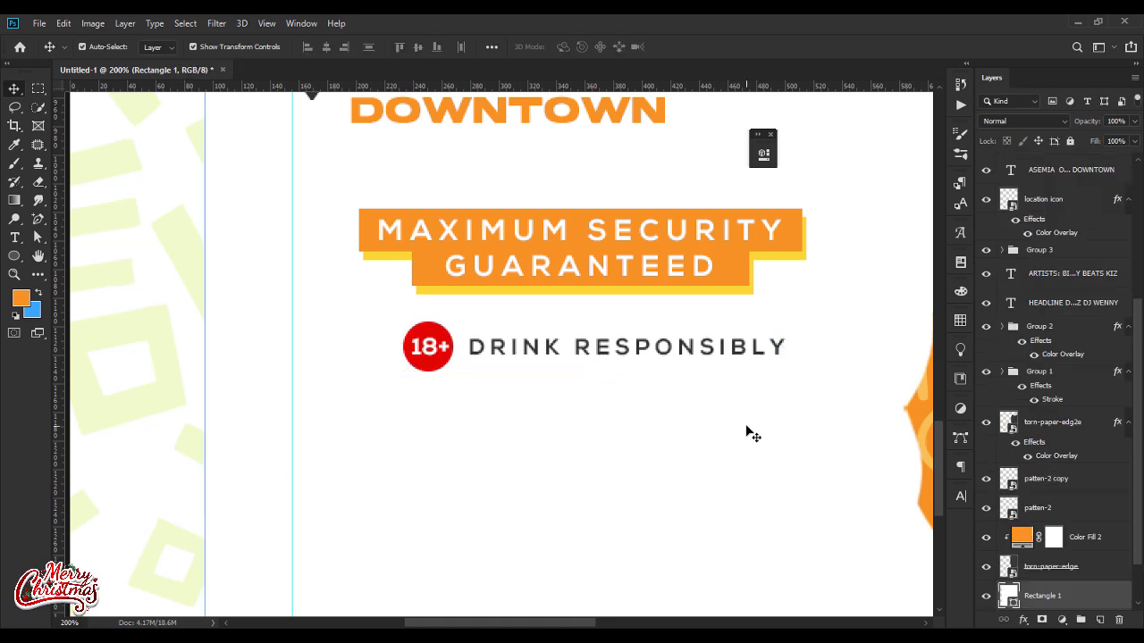
Step: Place red-bull-logo.png below the DRINK RESPONSIBLY line, scaled down to about 80 px wide
key("ctrl+minus")
key("ctrl+minus")
key("ctrl+minus")
left_click(857, 480)
mouse_move(682, 636)
left_click(682, 576)
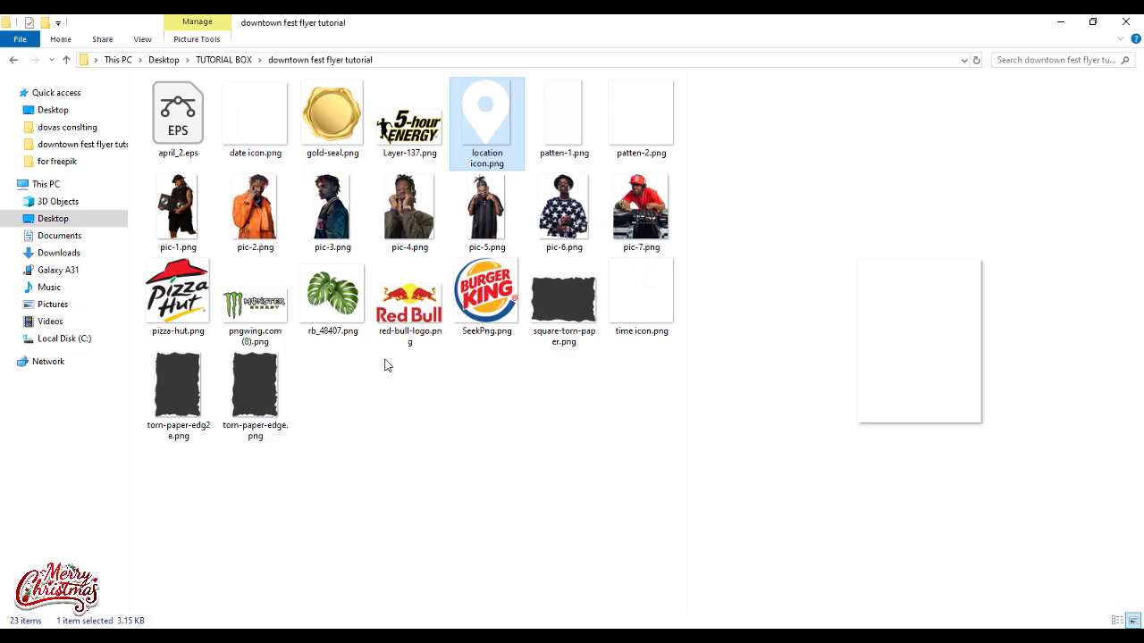
left_click_drag(403, 329, 442, 567)
left_click_drag(691, 470, 525, 370)
left_click_drag(500, 361, 419, 558)
left_click_drag(444, 566, 420, 554)
key("Return")
Step: Place pizza-hut.png to the right of the Red Bull logo, scaled down to about 60 px wide
key("ctrl+plus")
key("ctrl+plus")
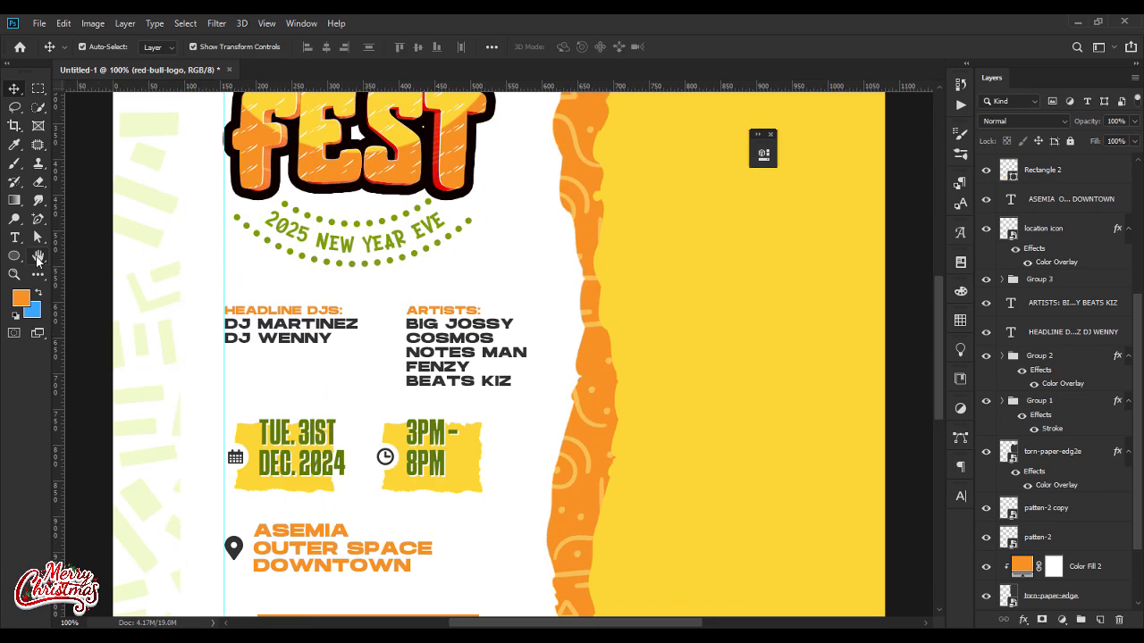
left_click(37, 257)
left_click_drag(443, 500, 511, 237)
left_click(14, 89)
left_click(384, 475)
key("alt+Tab")
left_click_drag(175, 299, 447, 485)
left_click_drag(165, 373, 520, 373)
key("Return")
left_click_drag(560, 332, 475, 515)
left_click(515, 503)
left_click(455, 496)
key("Return")
Step: Place Layer-137.png, the 5-hour Energy logo, to the right of the Pizza Hut logo at about 95 px wide
key("alt+Tab")
left_click(279, 313)
left_click_drag(410, 127, 599, 559)
left_click_drag(168, 331, 533, 494)
left_click_drag(581, 519, 540, 491)
key("Return")
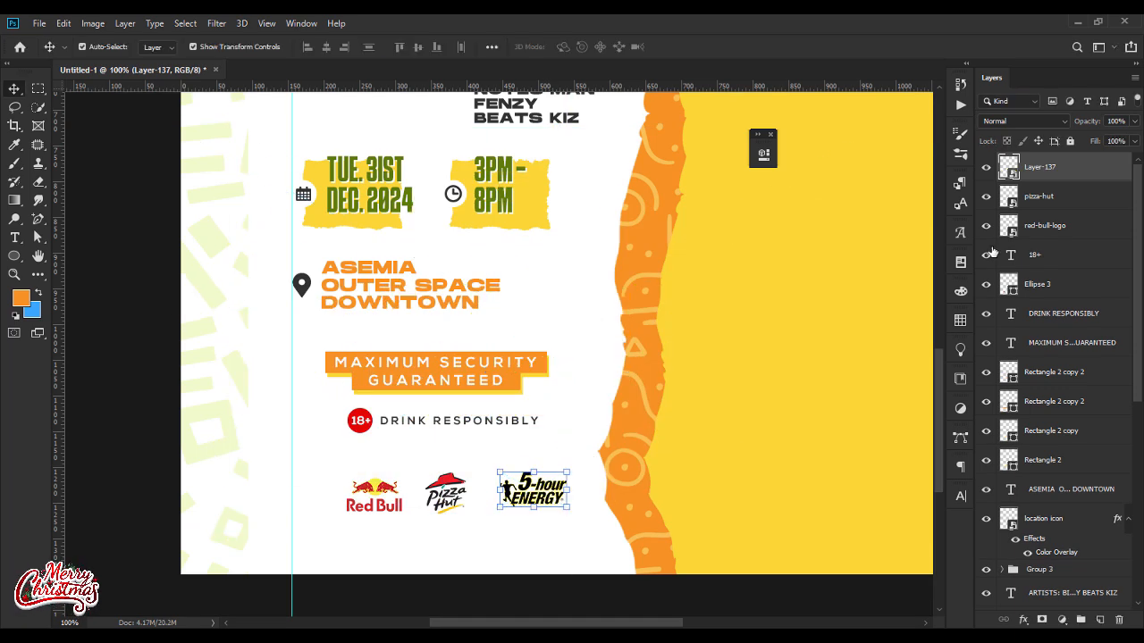
Step: Group the sponsor logos and position the group centrally below the DRINK RESPONSIBLY line
left_click(1044, 225, "shift")
key("ctrl+g")
key("ctrl+minus")
key("ctrl+minus")
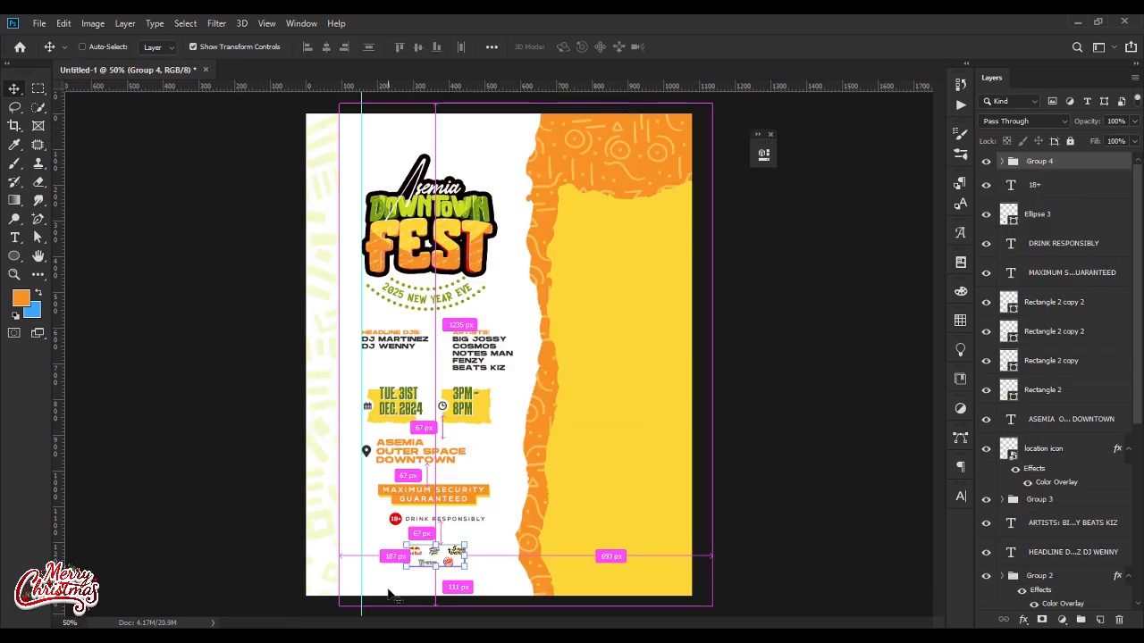
left_click(816, 436, "ctrl")
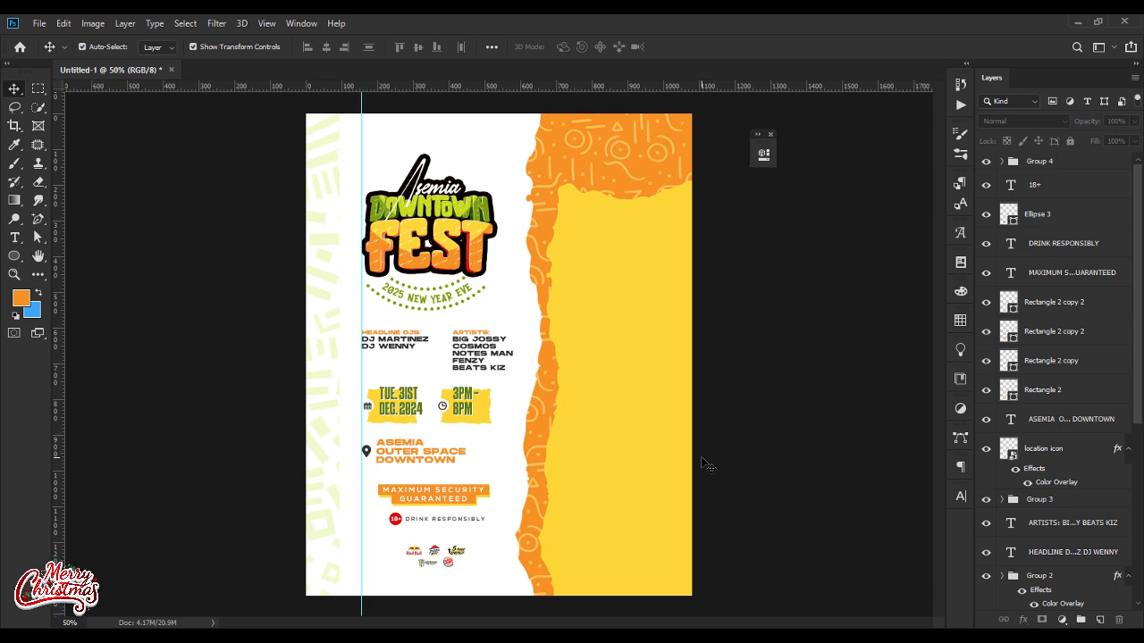
Step: Place pic-2.png on the flyer, scale it down and position it in the upper part of the yellow area
left_click(685, 636)
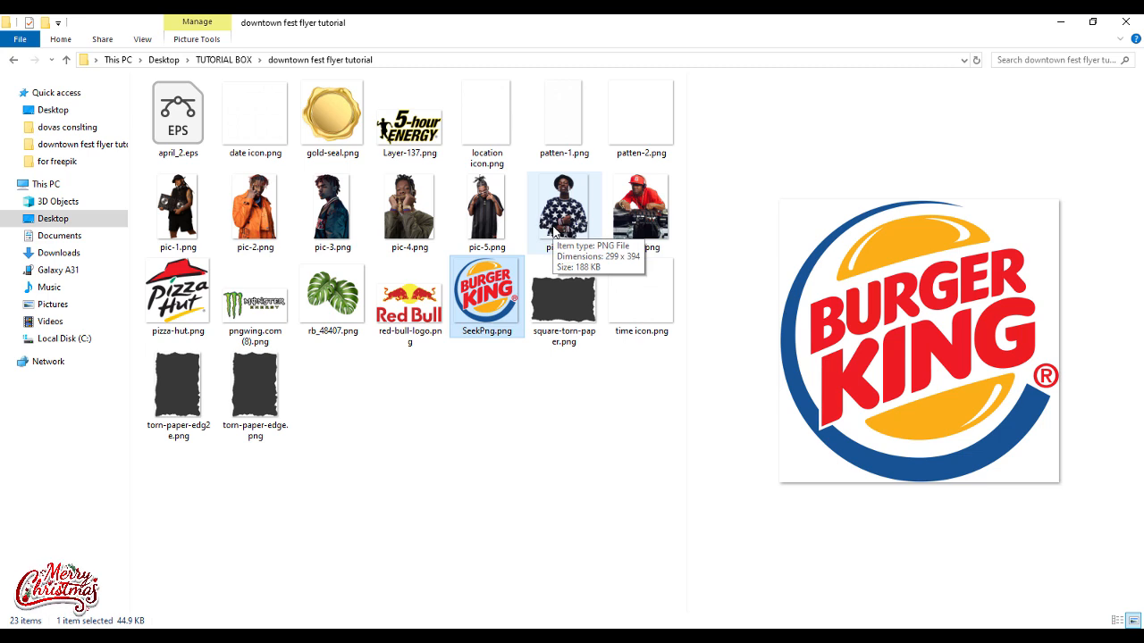
left_click_drag(268, 213, 639, 393)
left_click_drag(619, 276, 619, 273)
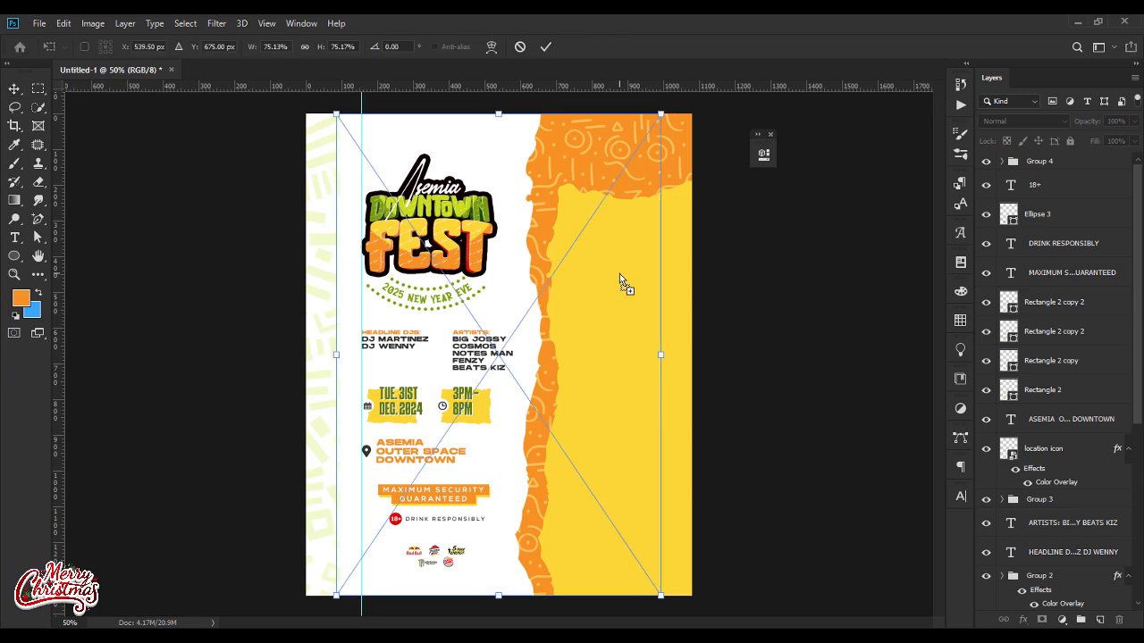
left_click_drag(335, 353, 510, 357)
left_click_drag(590, 357, 617, 235)
key("Return")
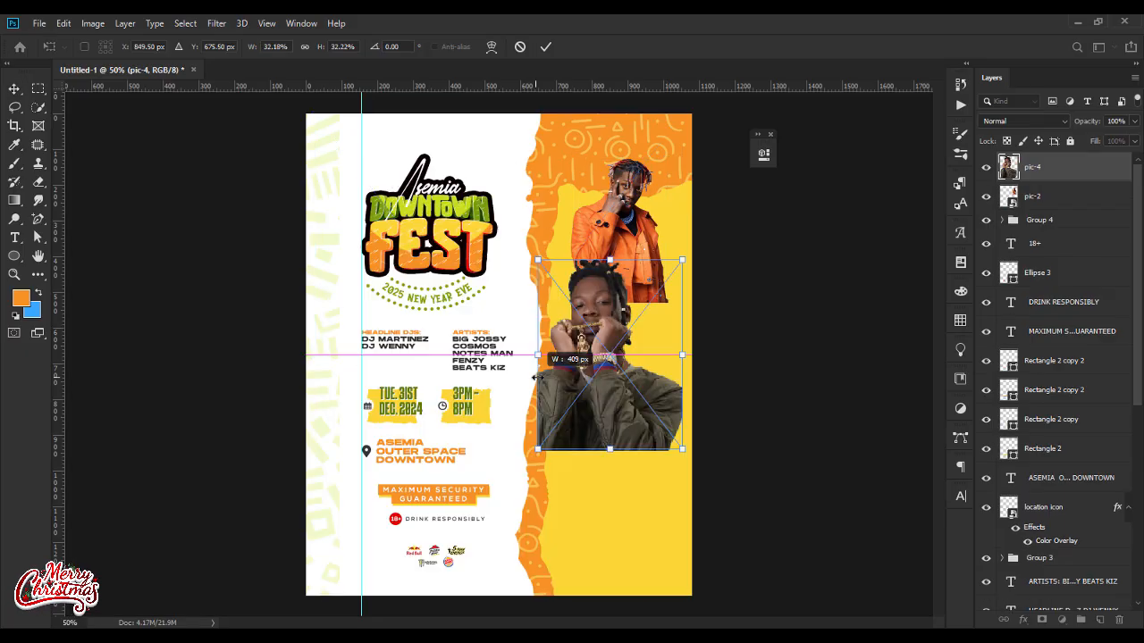
Step: Place pic-4.png and pic-3.png in front of the first portrait, at its lower right and lower left
left_click_drag(536, 377, 598, 302)
key("Return")
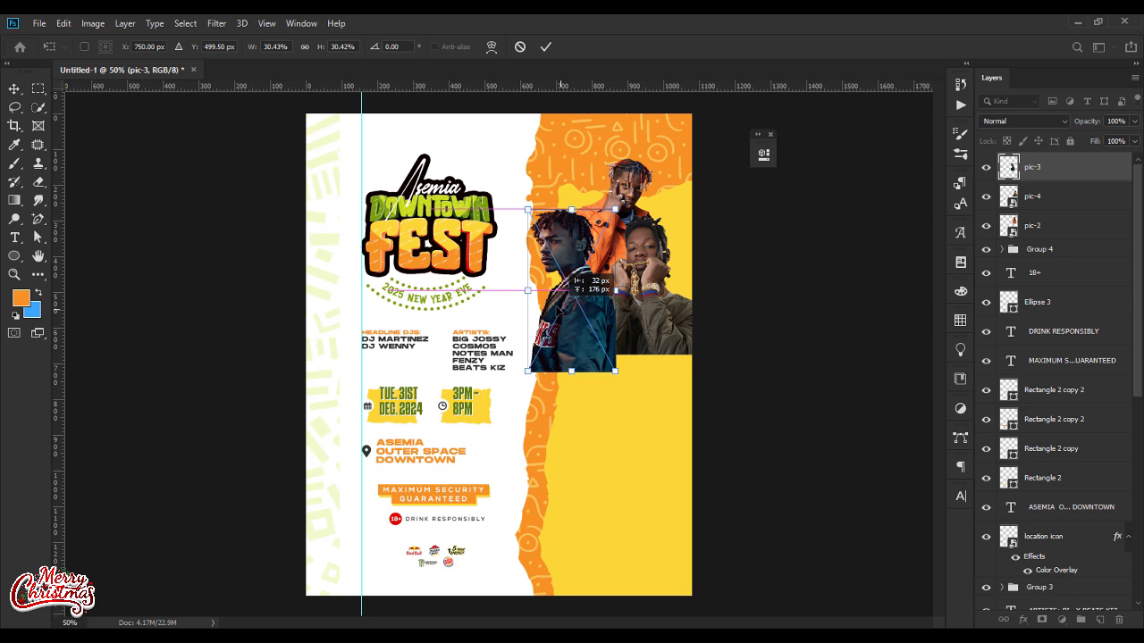
left_click_drag(572, 369, 575, 364)
key("Return")
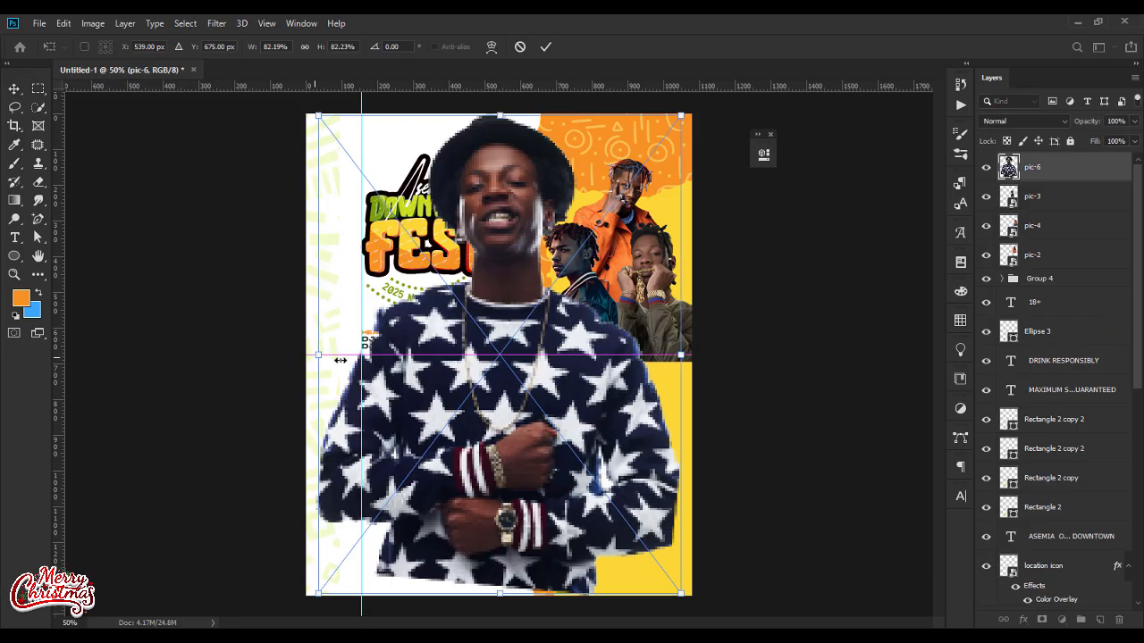
Step: Add pic-6, pic-5, pic-7 and pic-1 in overlapping rows down the yellow area, with pic-1 frontmost at the lower left
left_click_drag(678, 343, 679, 380)
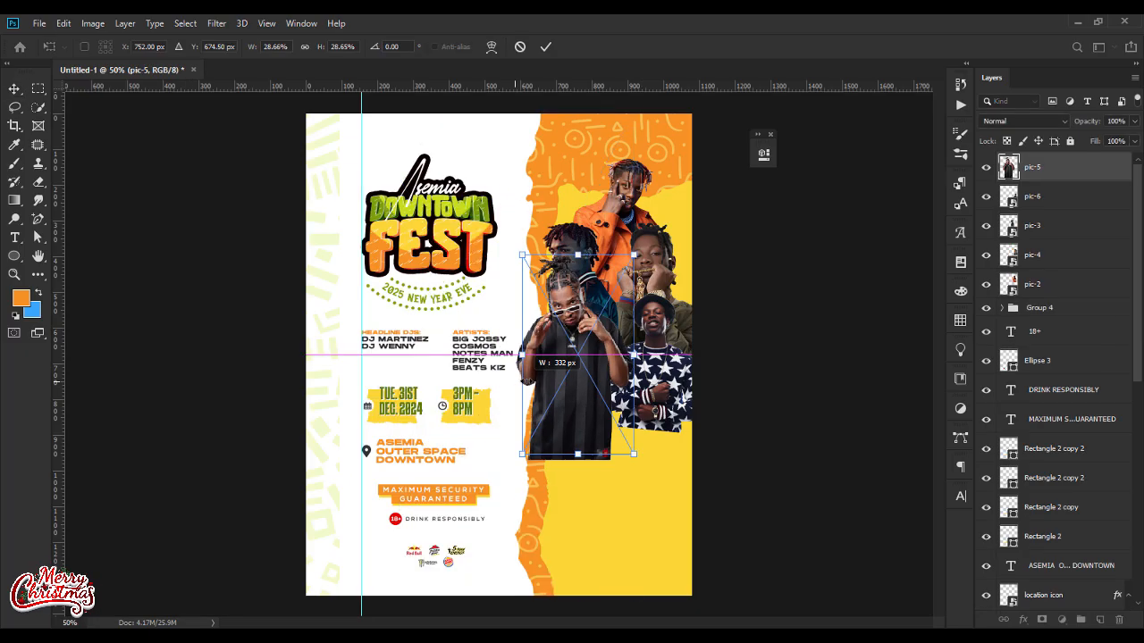
left_click_drag(556, 404, 562, 404)
key("Return")
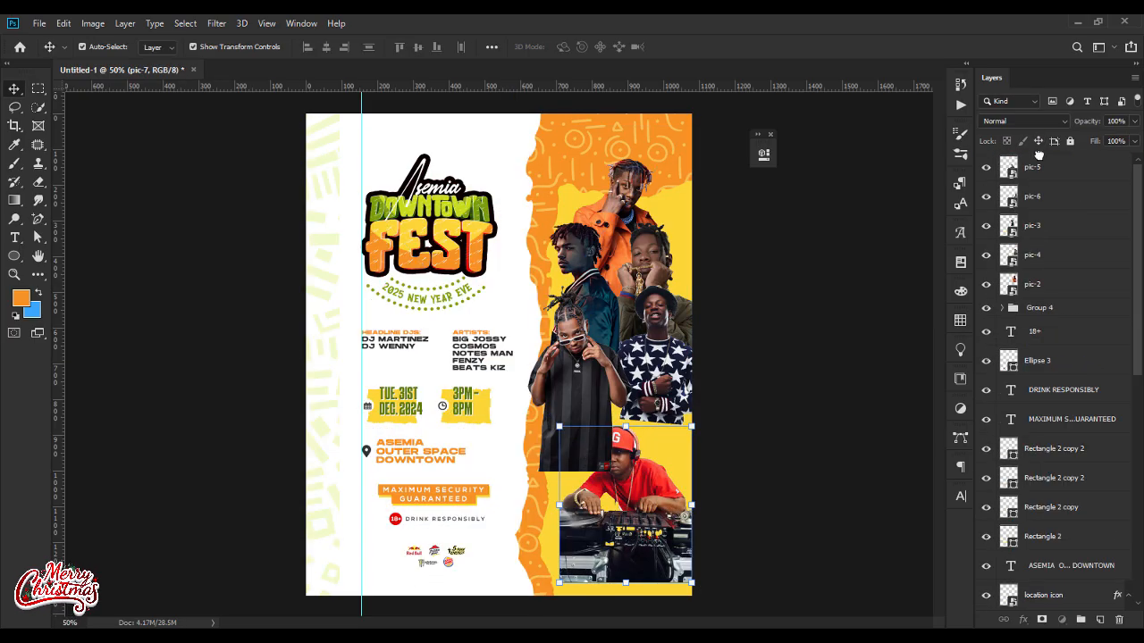
left_click_drag(625, 465, 617, 478)
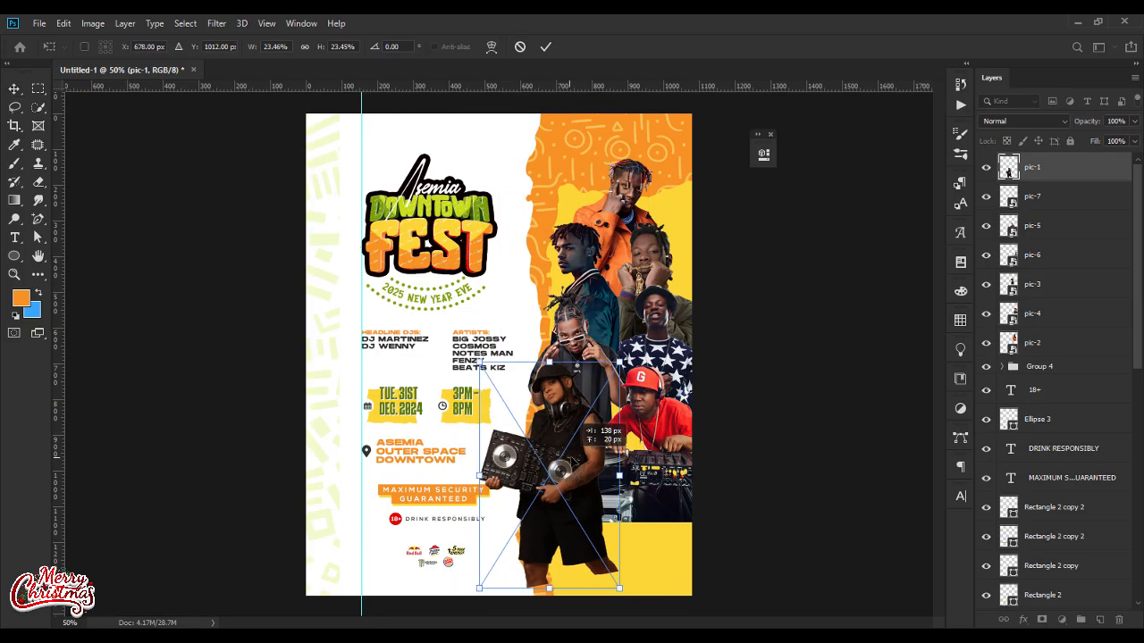
Step: Select all seven portrait layers from pic-1 to pic-2, shift them down the flyer and group them
left_click(1063, 343, "shift")
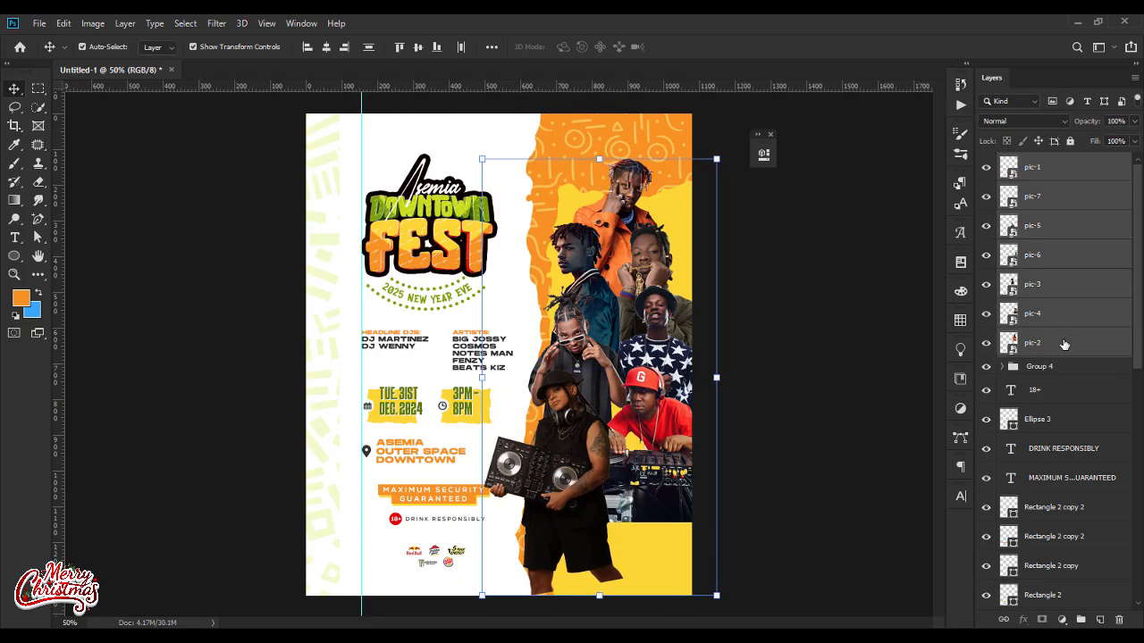
key("shift+Down")
key("shift+Down")
key("shift+Down")
key("shift+Down")
key("shift+Down")
key("shift+Down")
key("shift+Down")
key("shift+Down")
key("shift+Down")
key("shift+Down")
key("shift+Down")
key("shift+Down")
key("shift+Down")
key("shift+Down")
key("shift+Down")
key("shift+Down")
left_click_drag(599, 228, 599, 218)
key("Return")
key("ctrl+g")
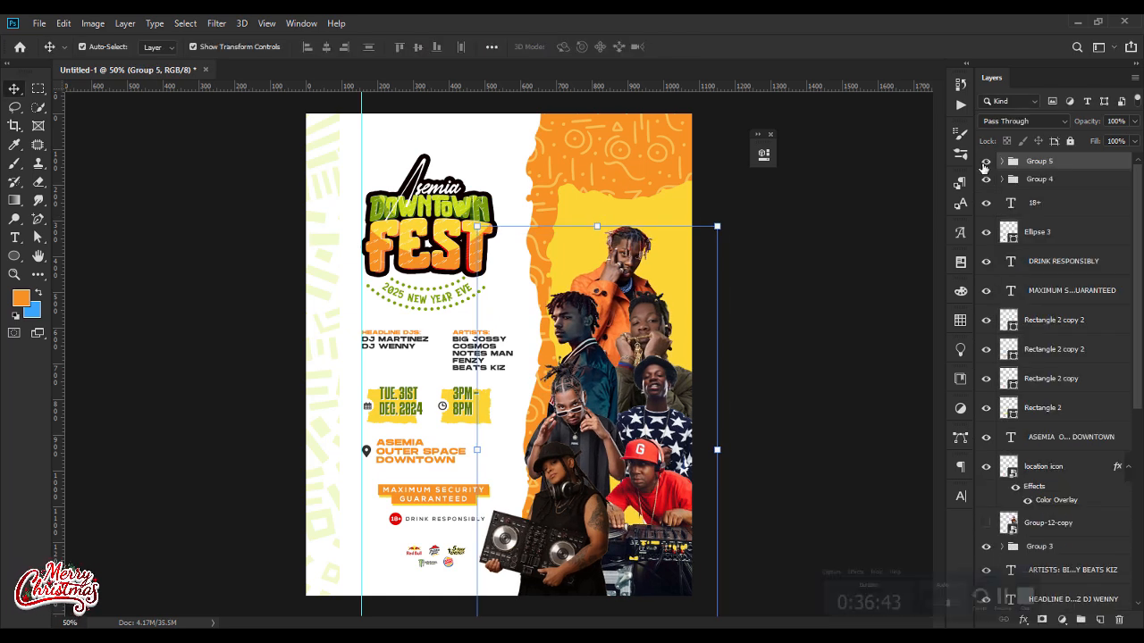
Step: Replace the portrait group with the single Group-12-copy artwork and adjust its position over the yellow area
right_click(1057, 163)
left_click(982, 259)
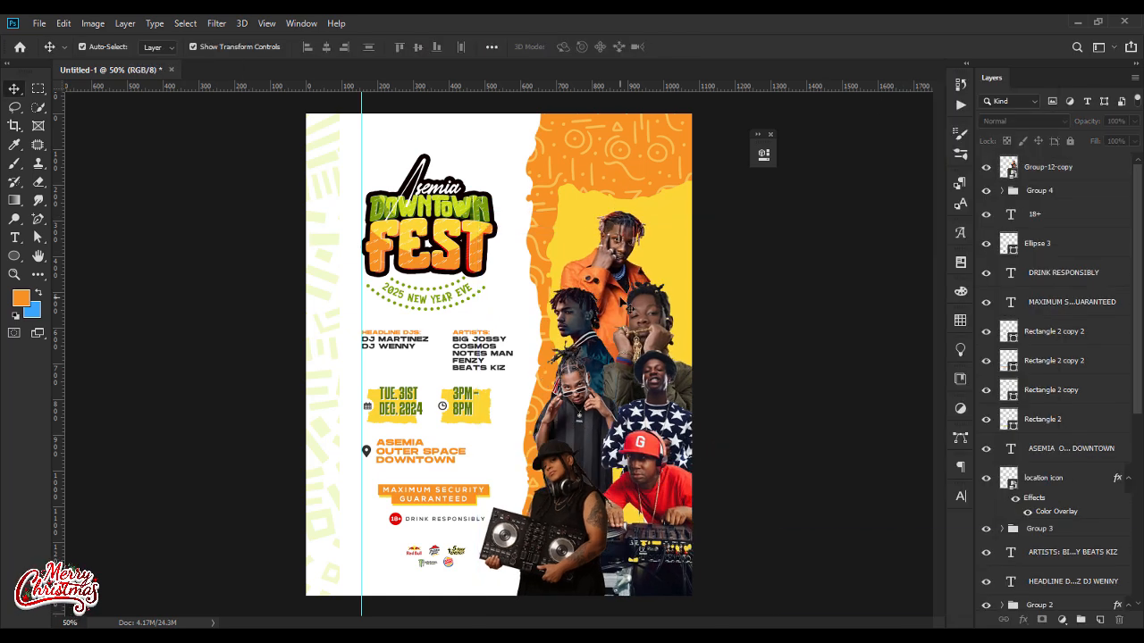
left_click_drag(587, 264, 585, 257)
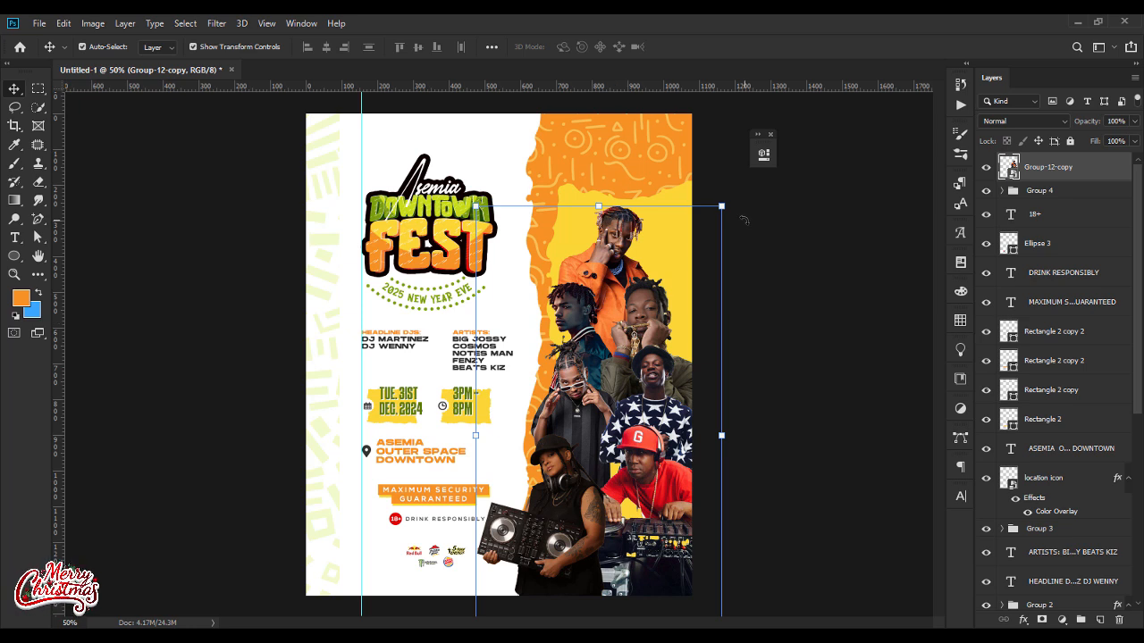
Step: Apply the Camera Raw Filter to the Group-12-copy artwork with the FP-Urban Orange AVC 2021 preset
left_click(215, 24)
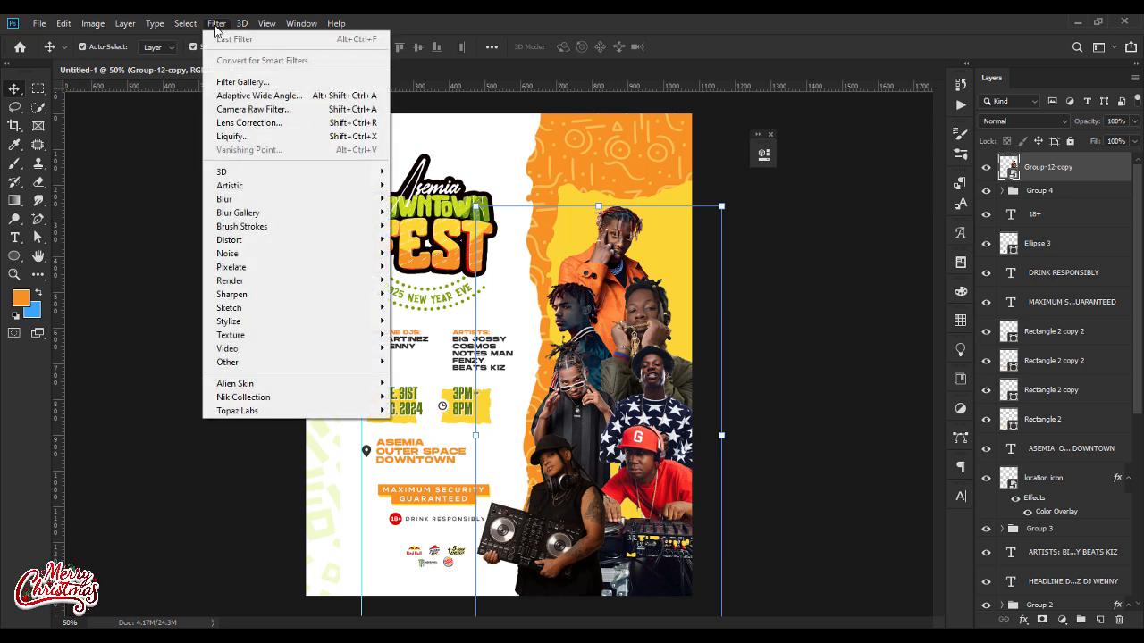
left_click(250, 110)
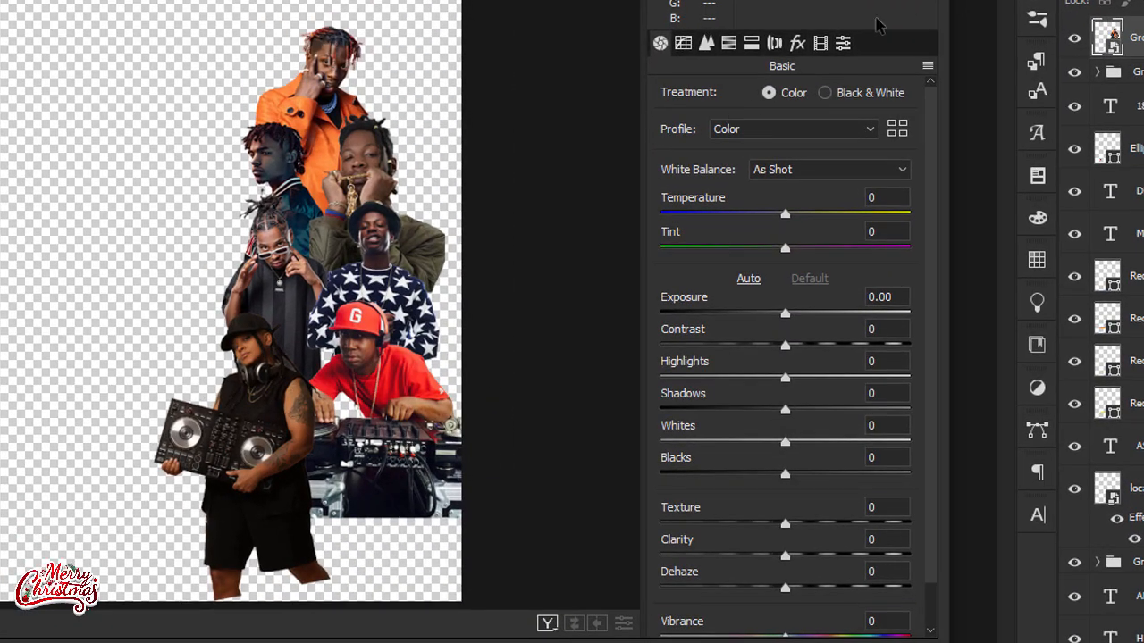
left_click(844, 45)
left_click_drag(932, 132, 939, 528)
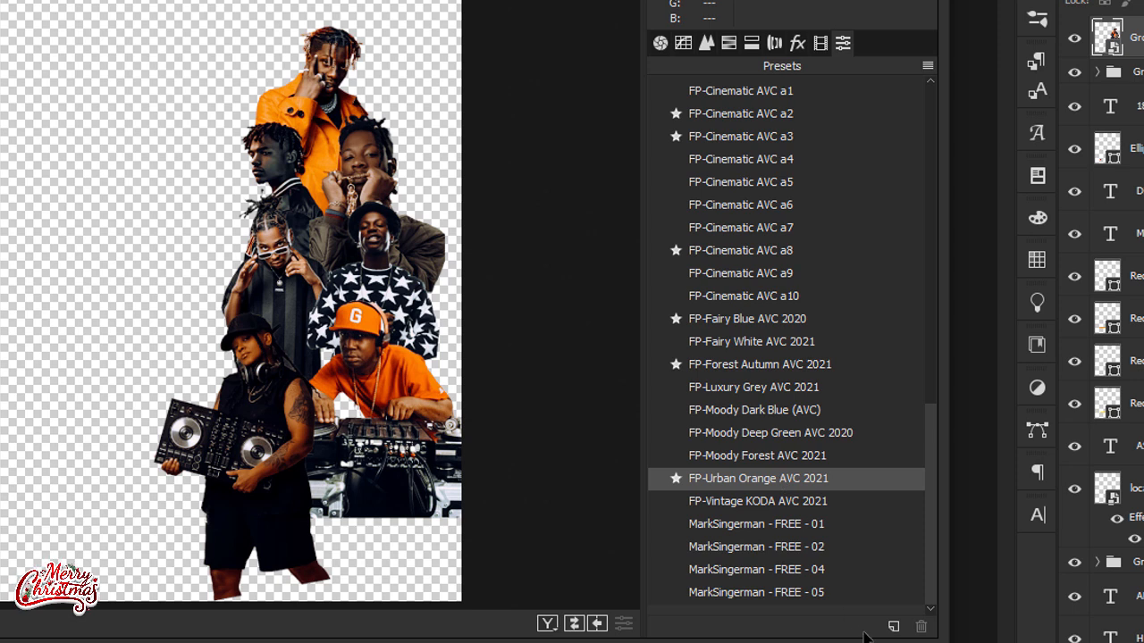
left_click(782, 479)
left_click(868, 642)
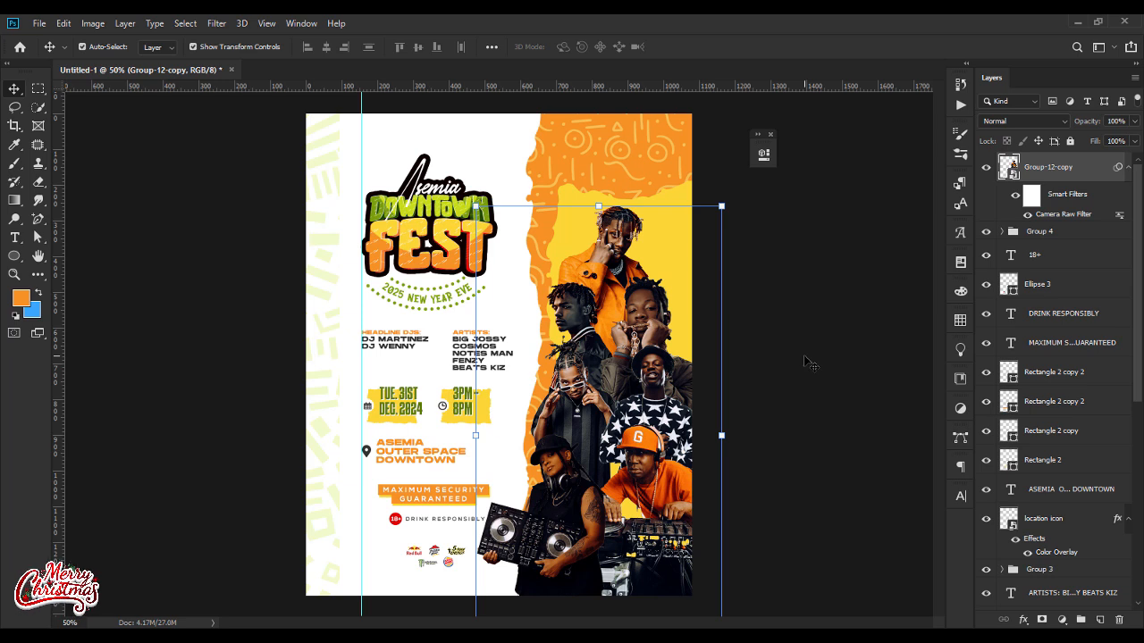
Step: Start the Topaz Adjust 5 filter on the Group-12-copy artwork and choose the Crisp preset
left_click(216, 23)
mouse_move(367, 413)
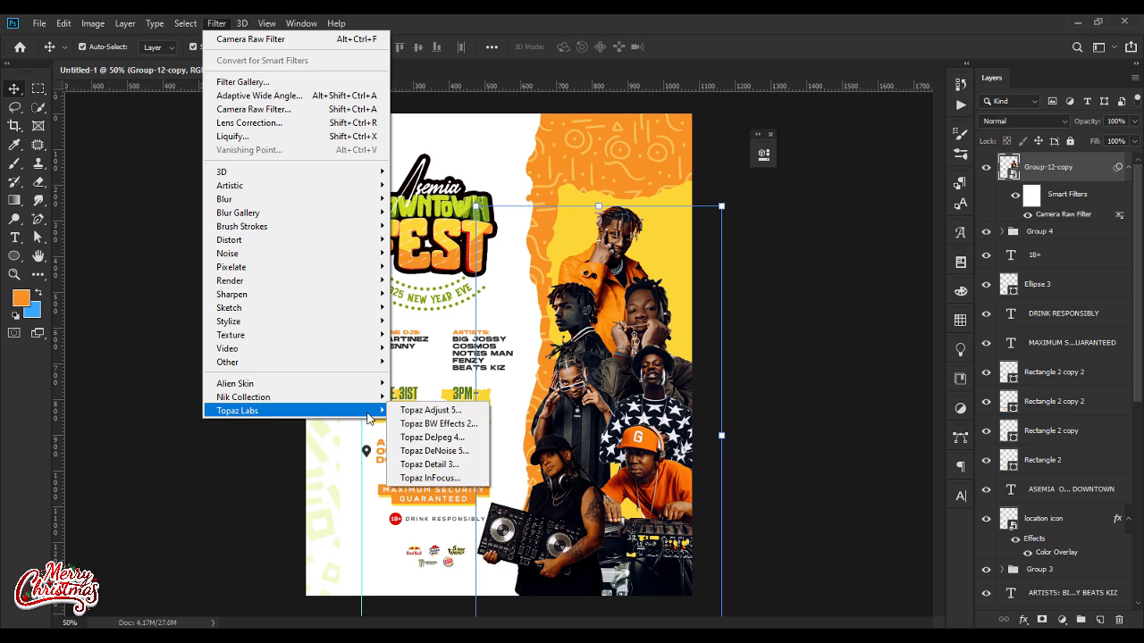
left_click(430, 410)
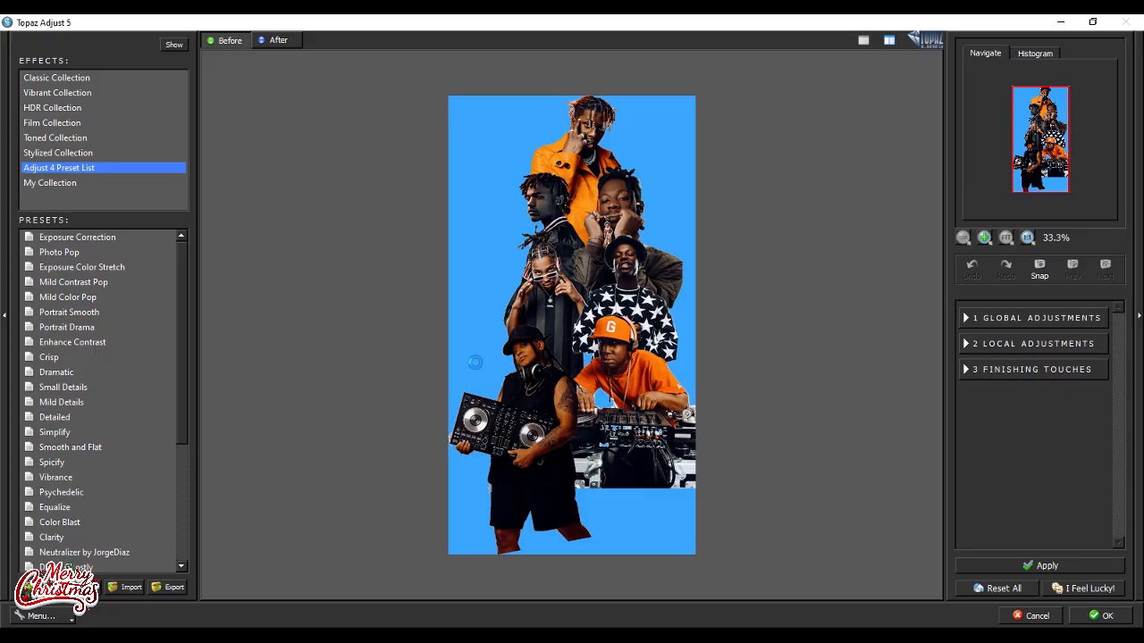
left_click_drag(178, 402, 190, 282)
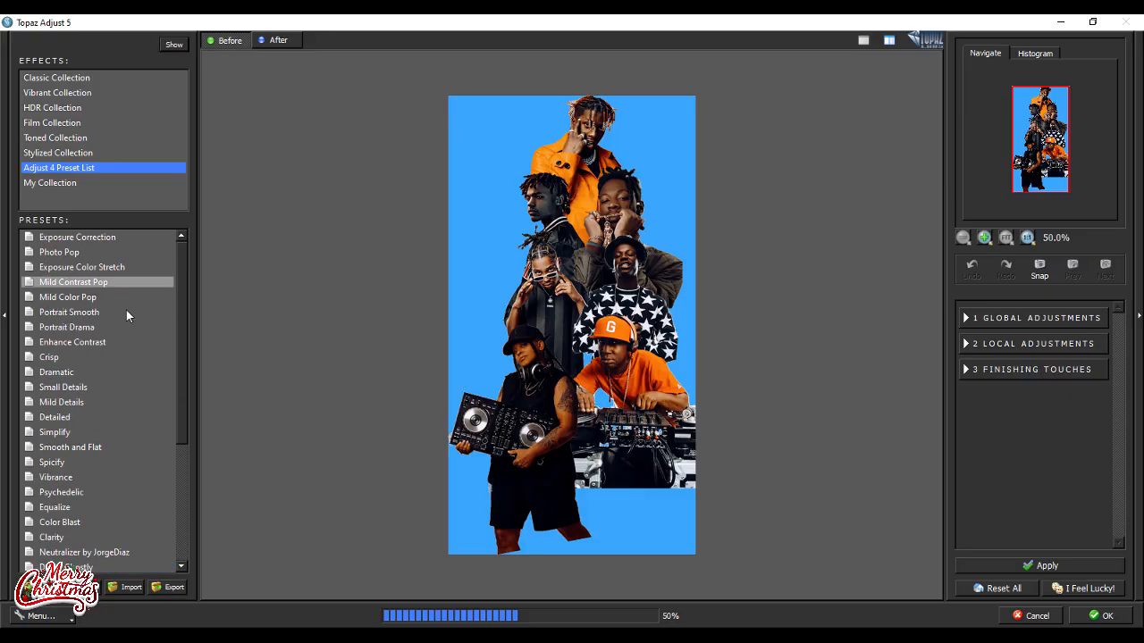
Step: Set Adaptive Exposure to 0.45, Brightness to 0.73 and Regions to 16, slightly raise Protect Highlights, and apply the filter
left_click(966, 318)
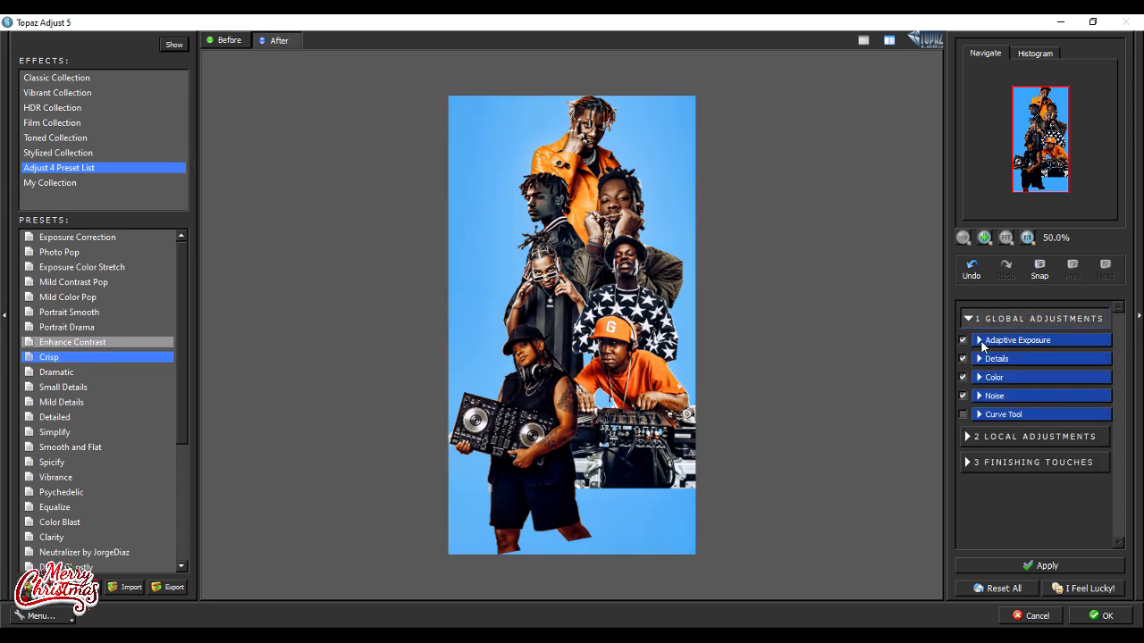
left_click(979, 339)
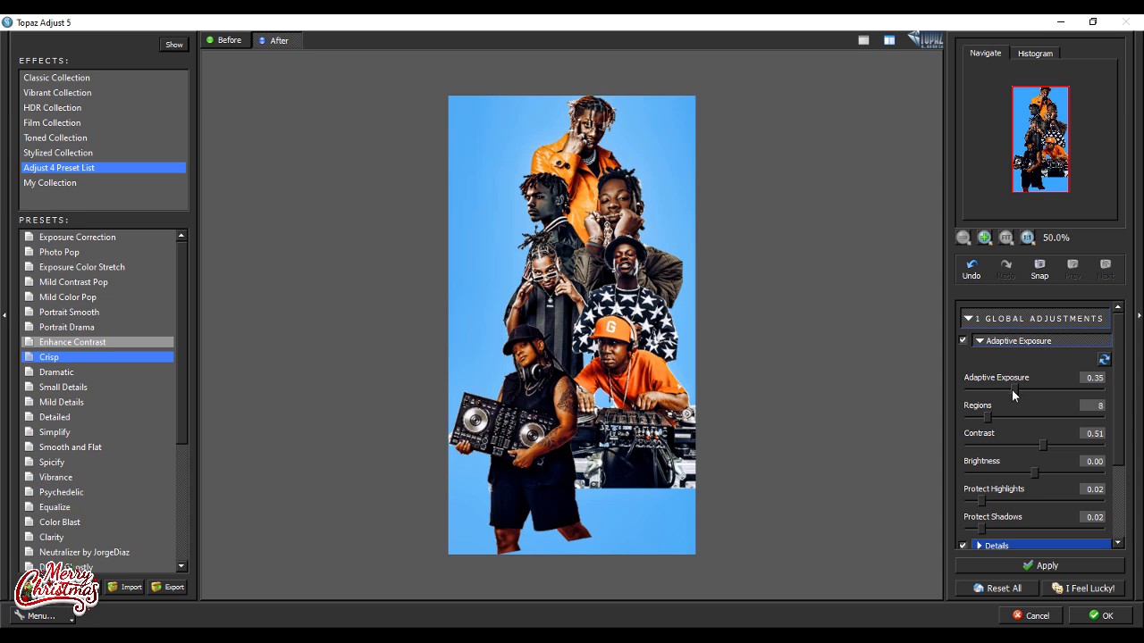
left_click_drag(1012, 391, 1023, 389)
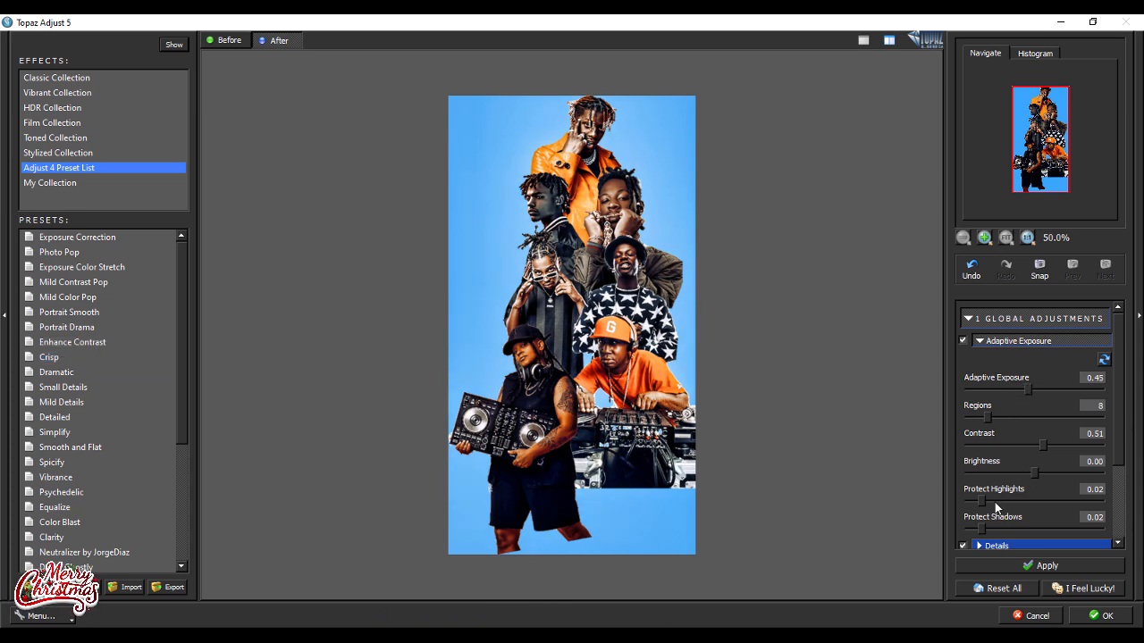
left_click_drag(1032, 473, 1046, 471)
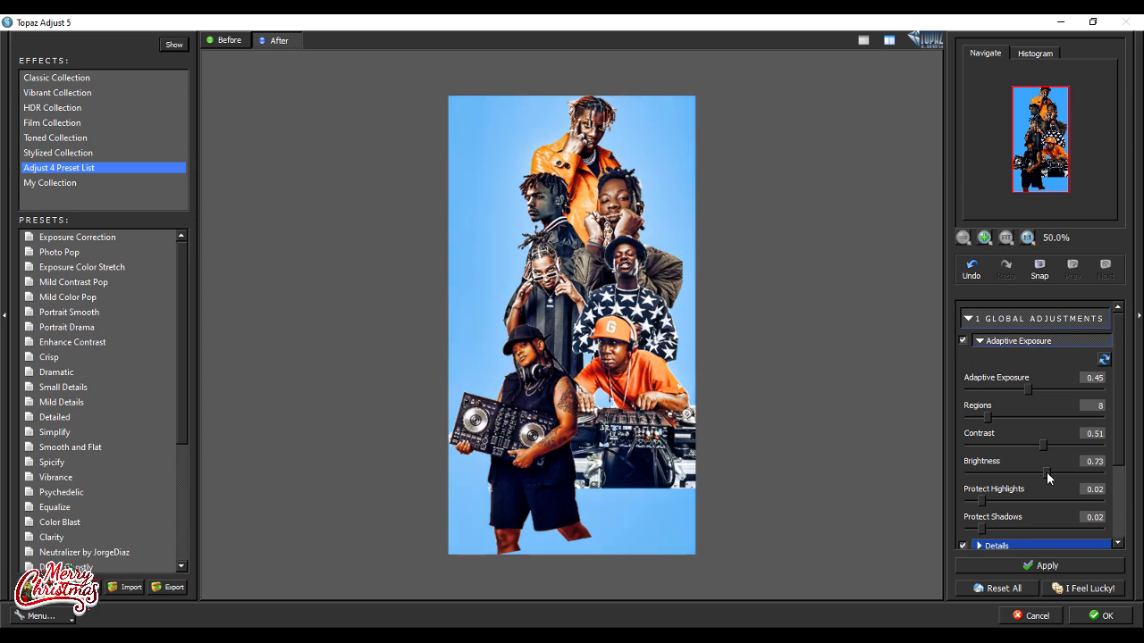
left_click_drag(986, 416, 1009, 414)
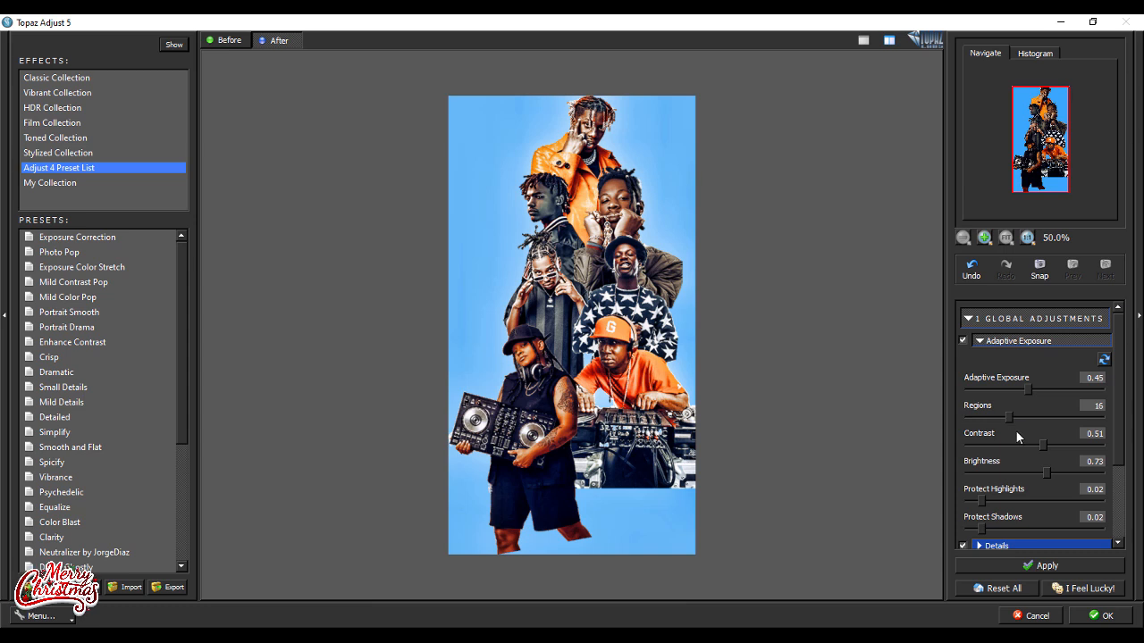
left_click_drag(988, 500, 992, 499)
left_click(1101, 616)
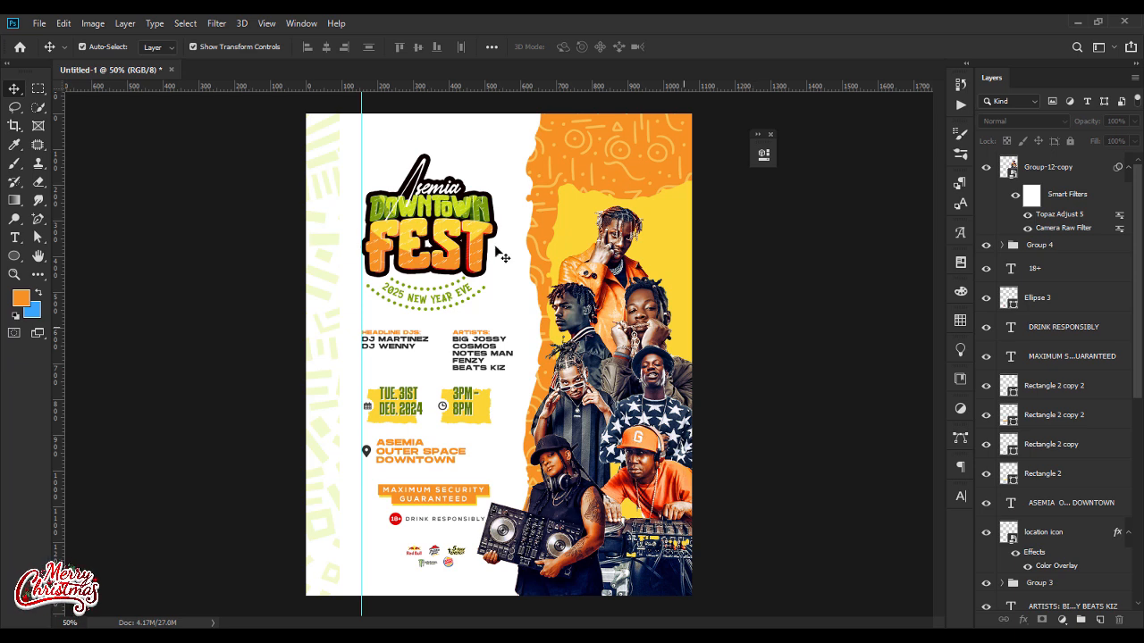
Step: Draw a thin orange rectangle about 1676 × 32 px across the flyer at the height of the FEST lettering
left_click_drag(14, 256, 54, 257)
left_click_drag(245, 250, 844, 260)
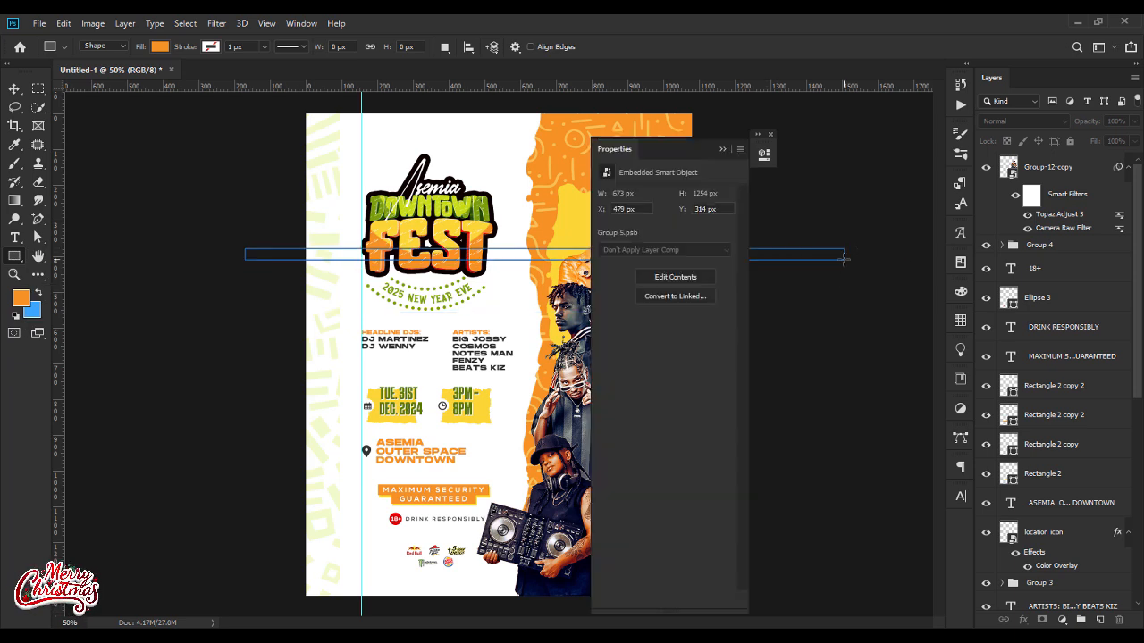
left_click(720, 150)
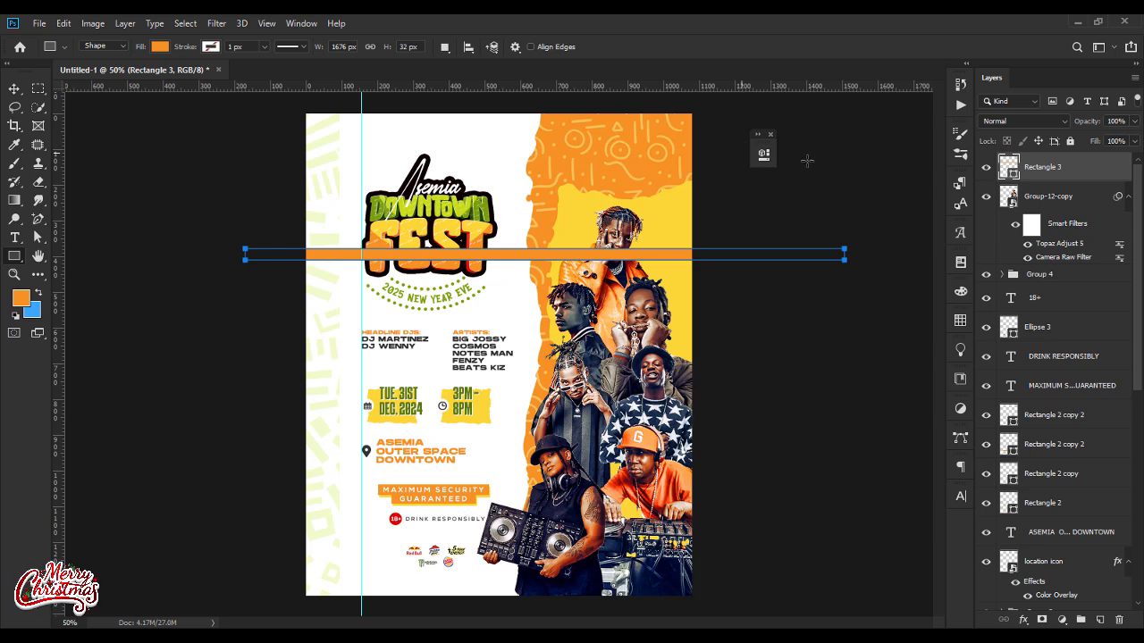
Step: Add an ASEMIA DOWNTOWN FEST text line in Nexa XBold below the orange bar
left_click(15, 236)
left_click(355, 308)
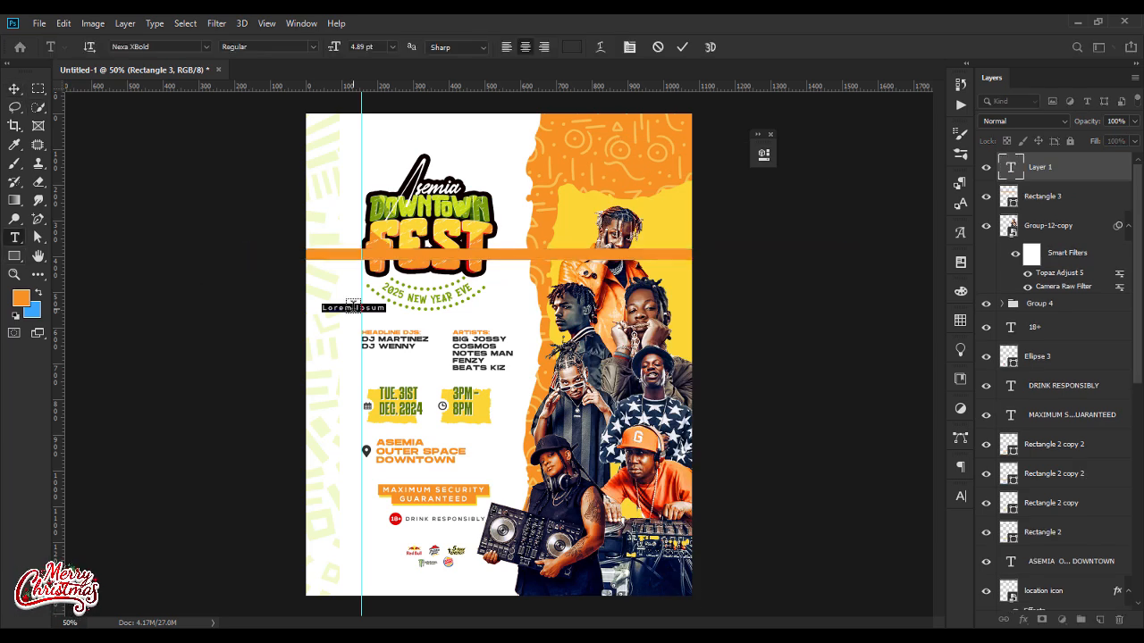
left_click(528, 393)
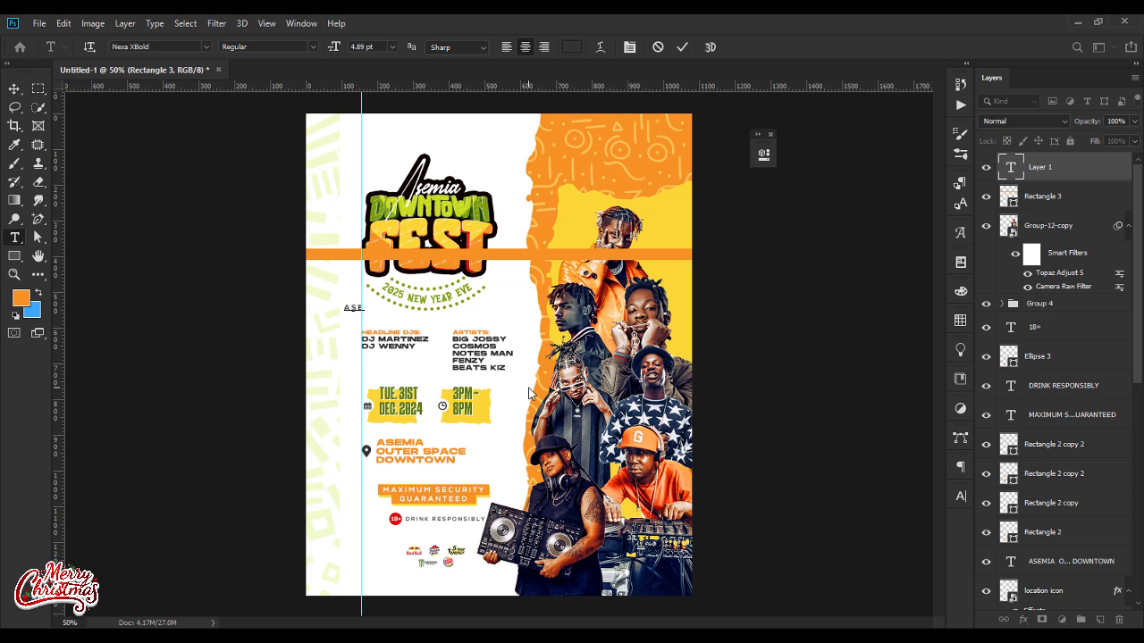
type("ASEMIA DOWNT")
type("OWN FEST -")
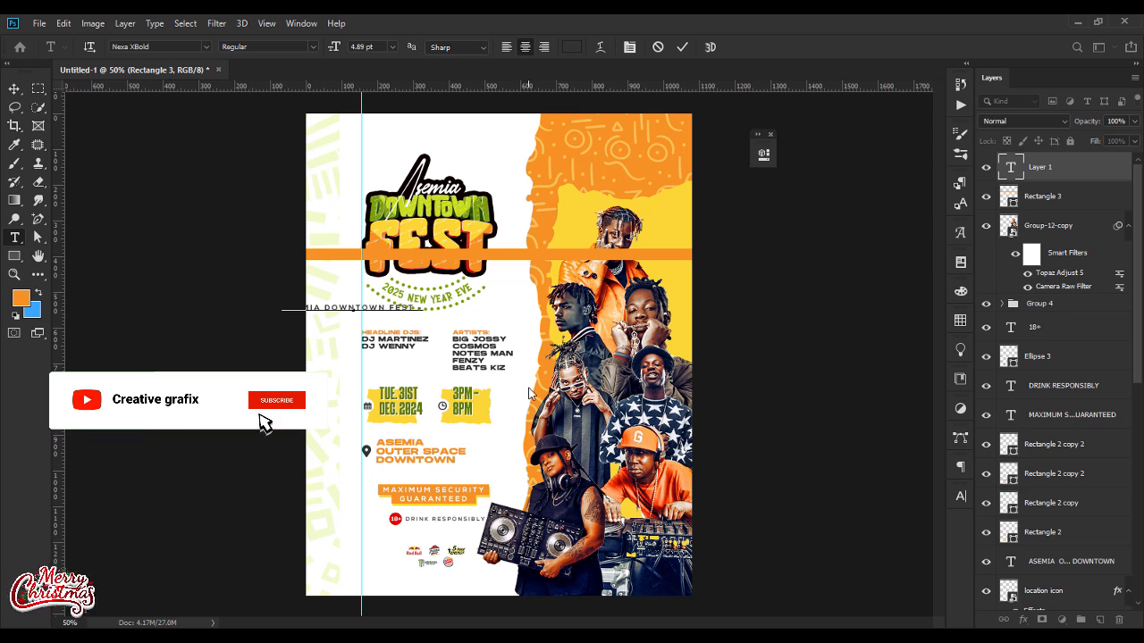
Step: Repeat the ASEMIA DOWNTOWN FEST phrase, separated by dashes, until the line spans the flyer's width
key("ctrl+a")
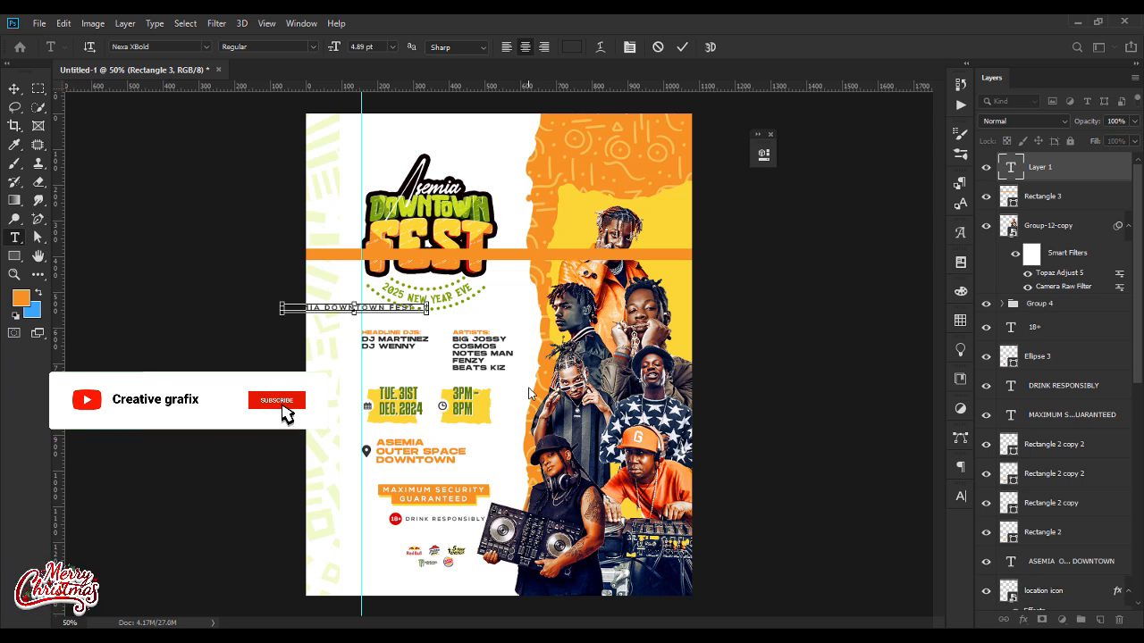
key("ctrl+c")
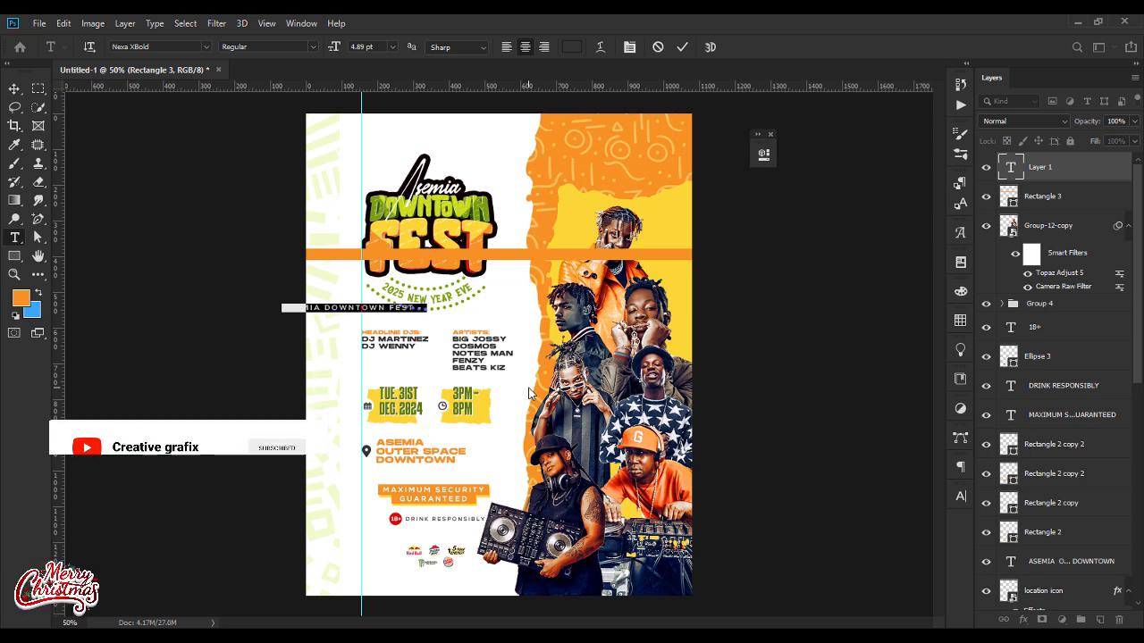
key("Right")
key("ctrl+v")
key("ctrl+v")
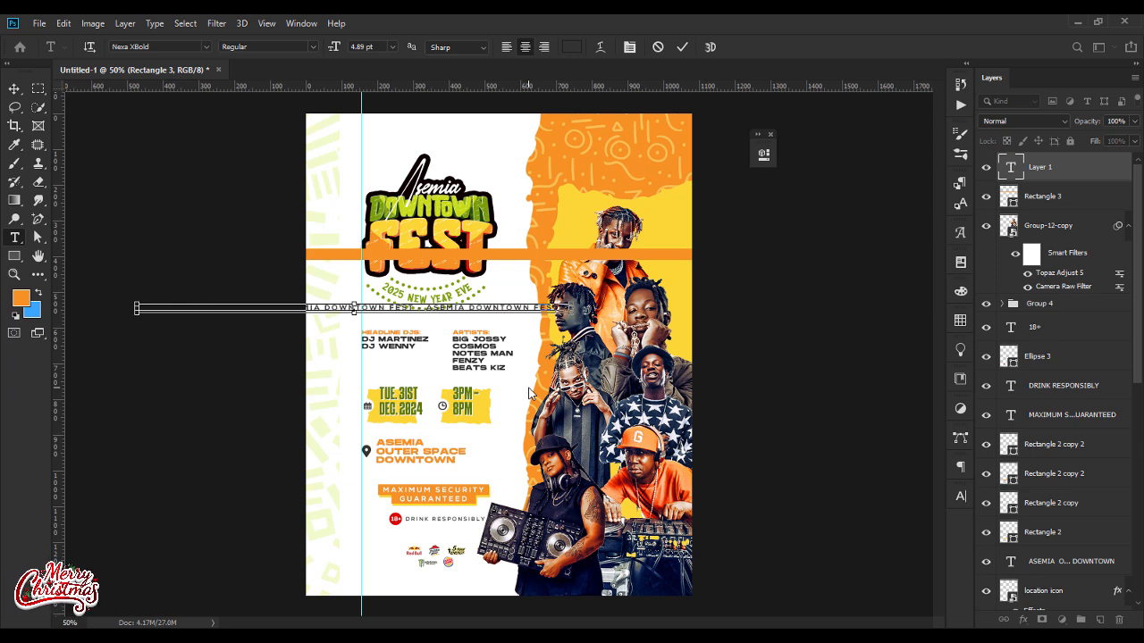
key("ctrl+v")
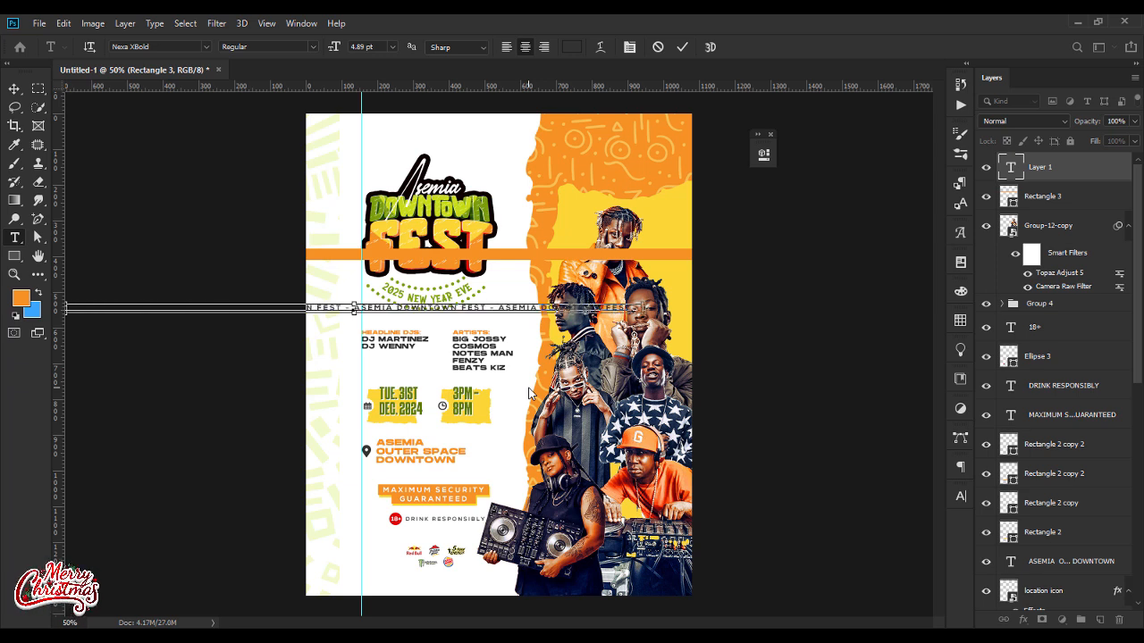
left_click(14, 89)
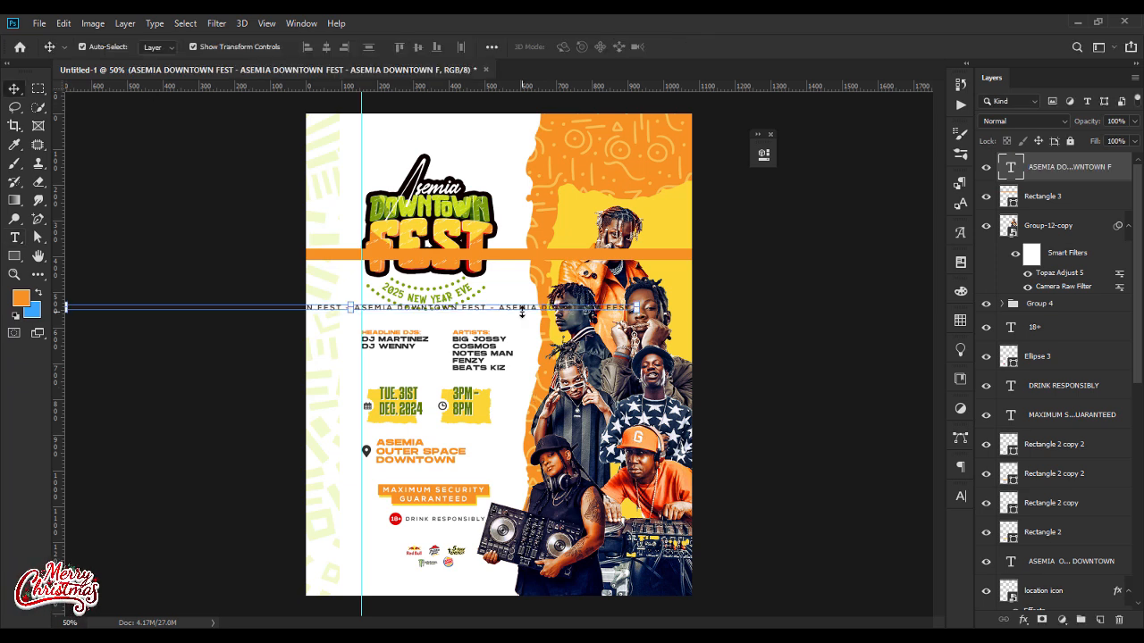
Step: Move the repeated text onto the orange bar, colour it white and centre it horizontally with the bar
left_click_drag(522, 310, 659, 256)
key("t")
double_click(659, 256)
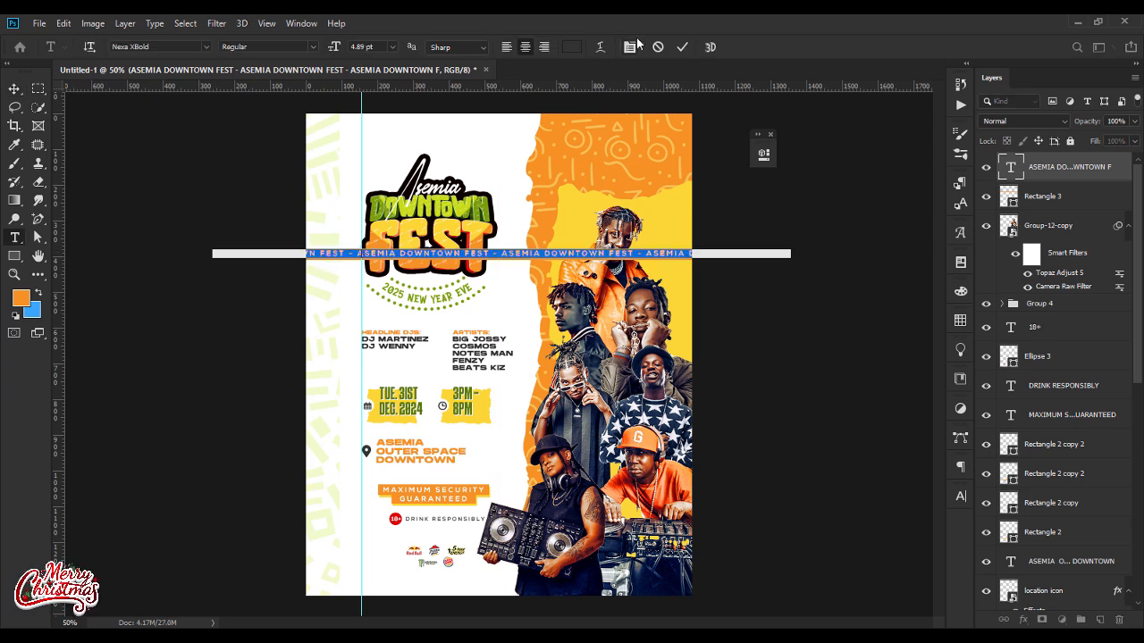
left_click(574, 48)
left_click_drag(447, 247, 226, 162)
key("Return")
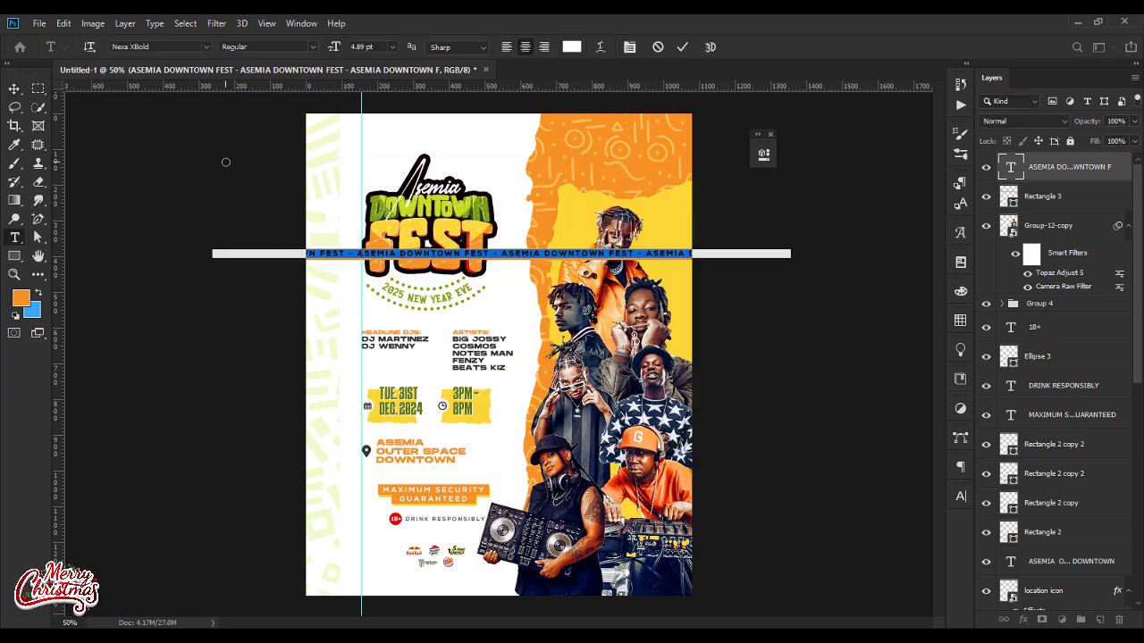
left_click(15, 89)
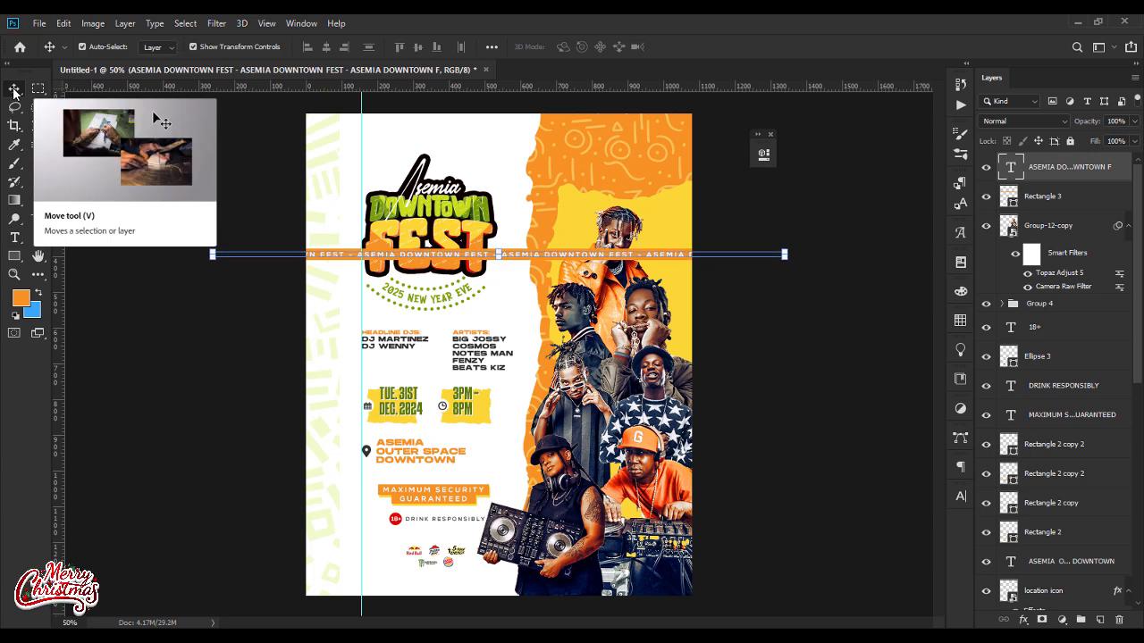
left_click(1060, 195, "shift")
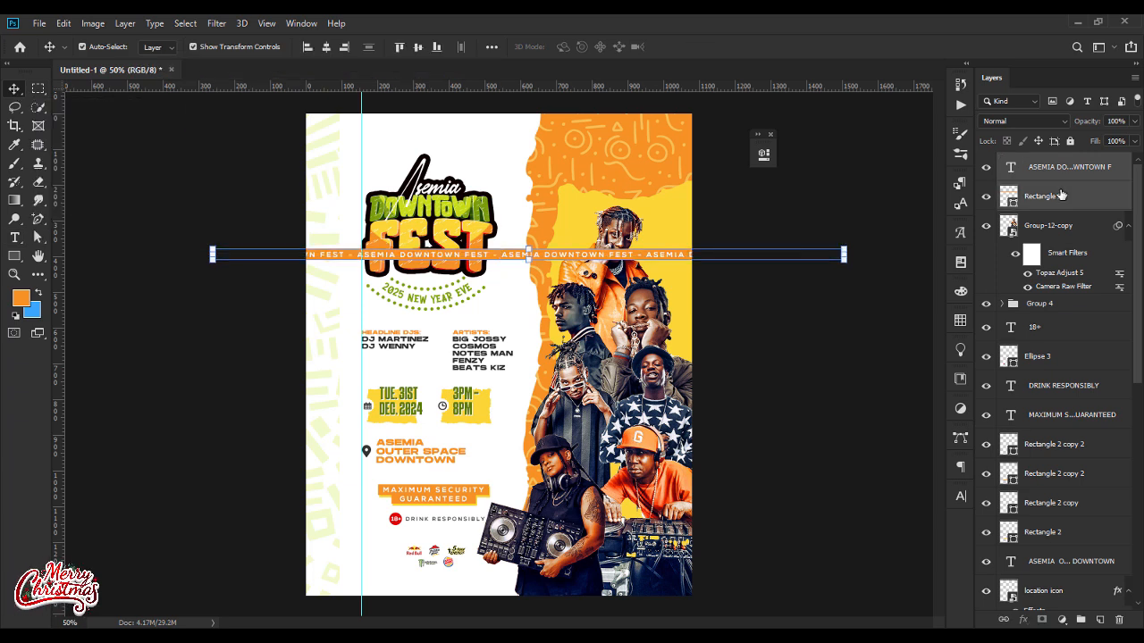
left_click(344, 46)
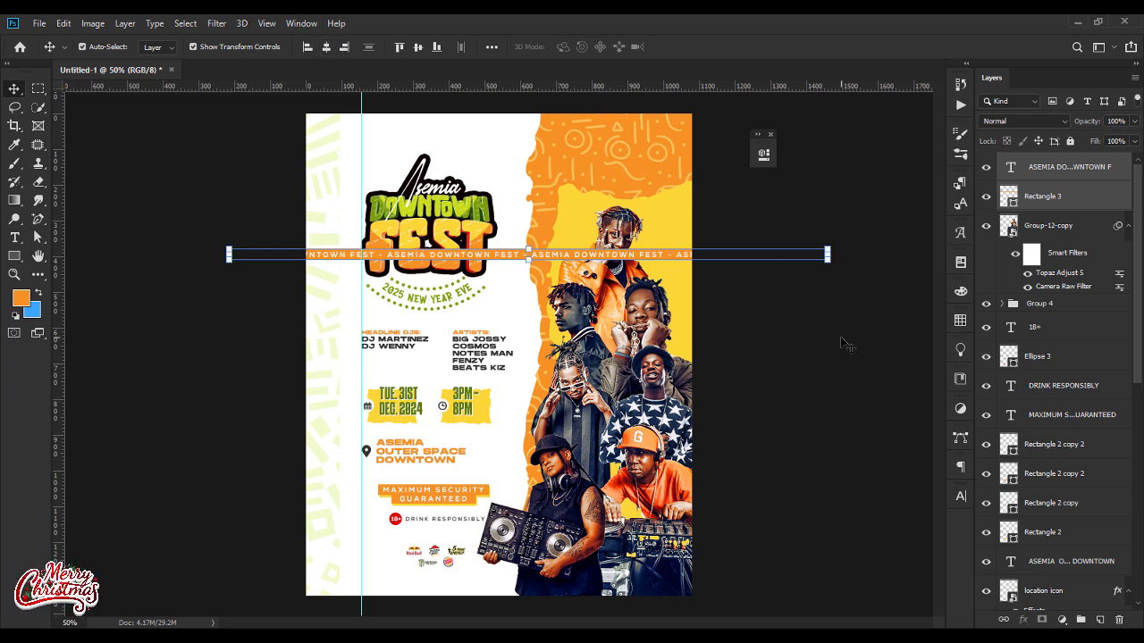
Step: Tilt the text and orange bar diagonally across the flyer's upper right corner and place both behind the Group-12-copy artwork
left_click_drag(529, 238, 592, 202)
left_click_drag(875, 354, 881, 329)
key("Return")
left_click_drag(1054, 199, 1070, 297)
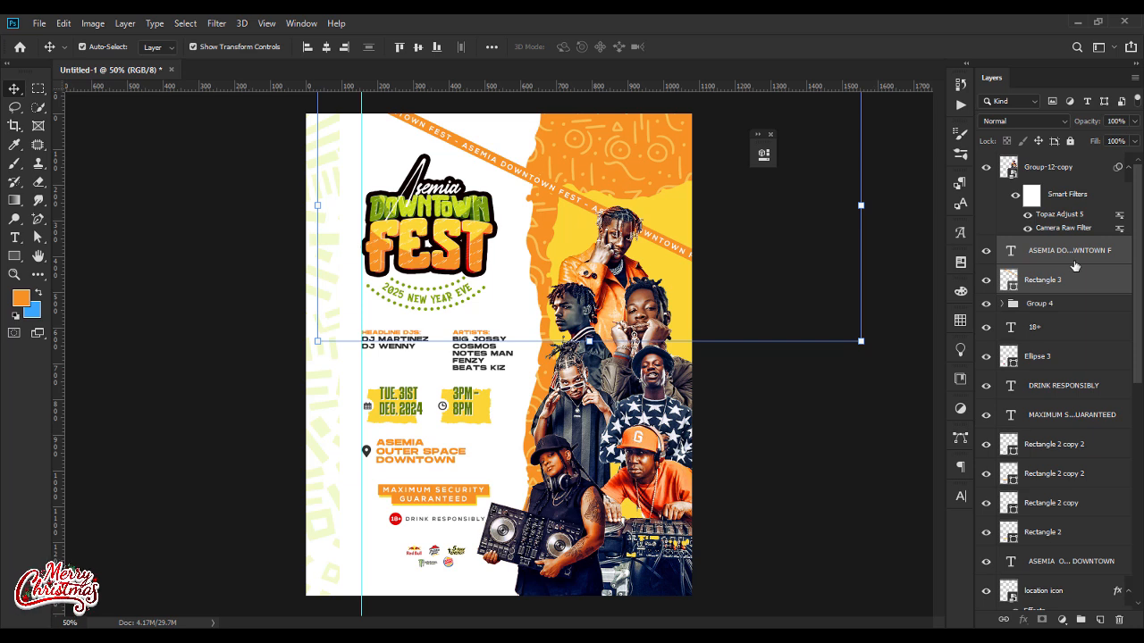
Step: Duplicate the diagonal ribbon's text and bar, and recolour the copied bar white (ffffff)
key("ctrl+j")
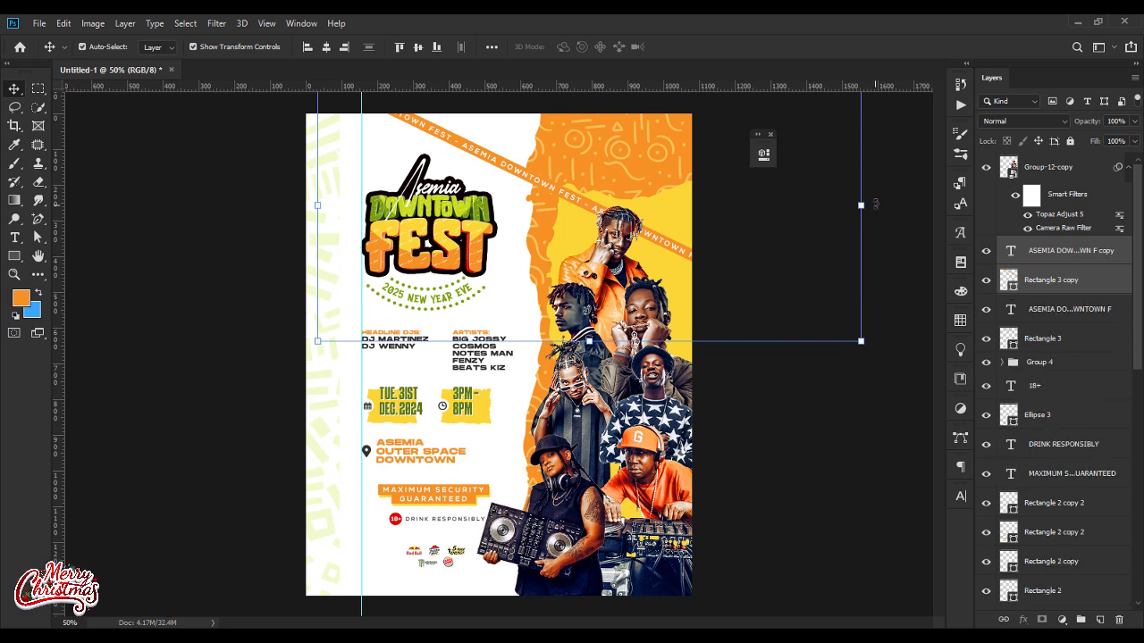
double_click(1010, 284)
left_click(320, 194)
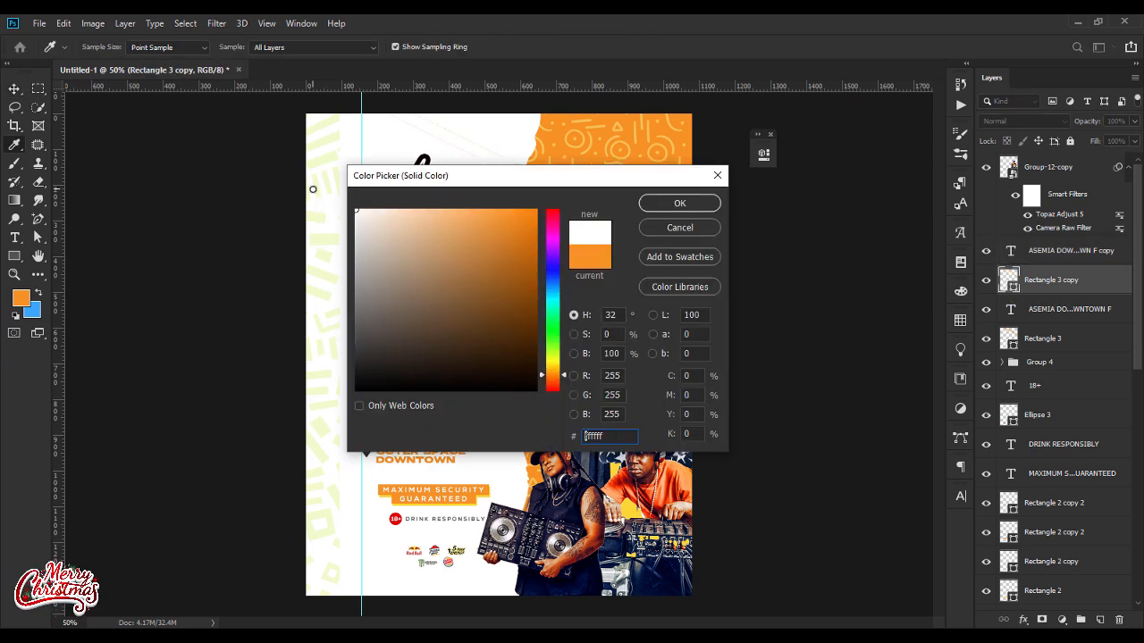
left_click(679, 203)
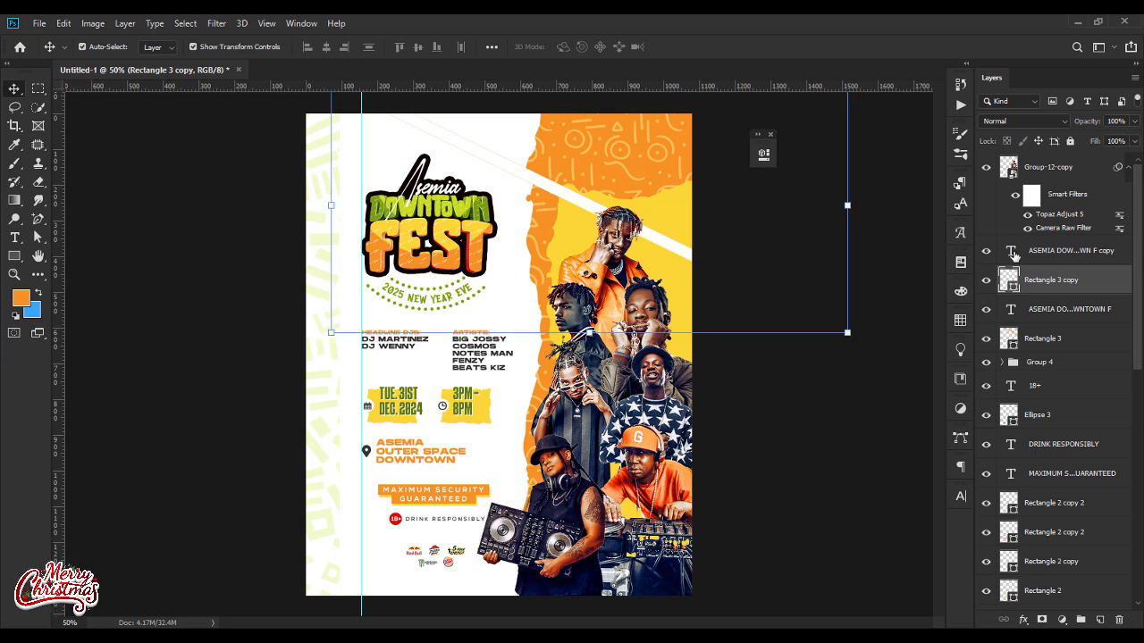
Step: Recolour the copied ribbon's text orange (f7921e), sampled from the background
double_click(1010, 252)
left_click(571, 46)
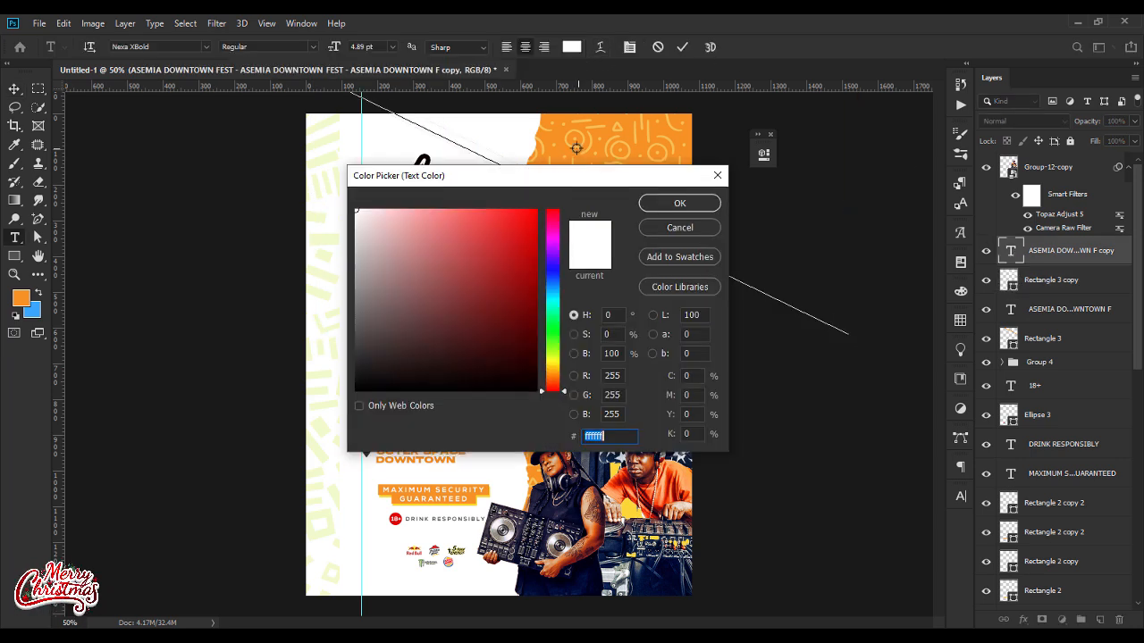
left_click(557, 133)
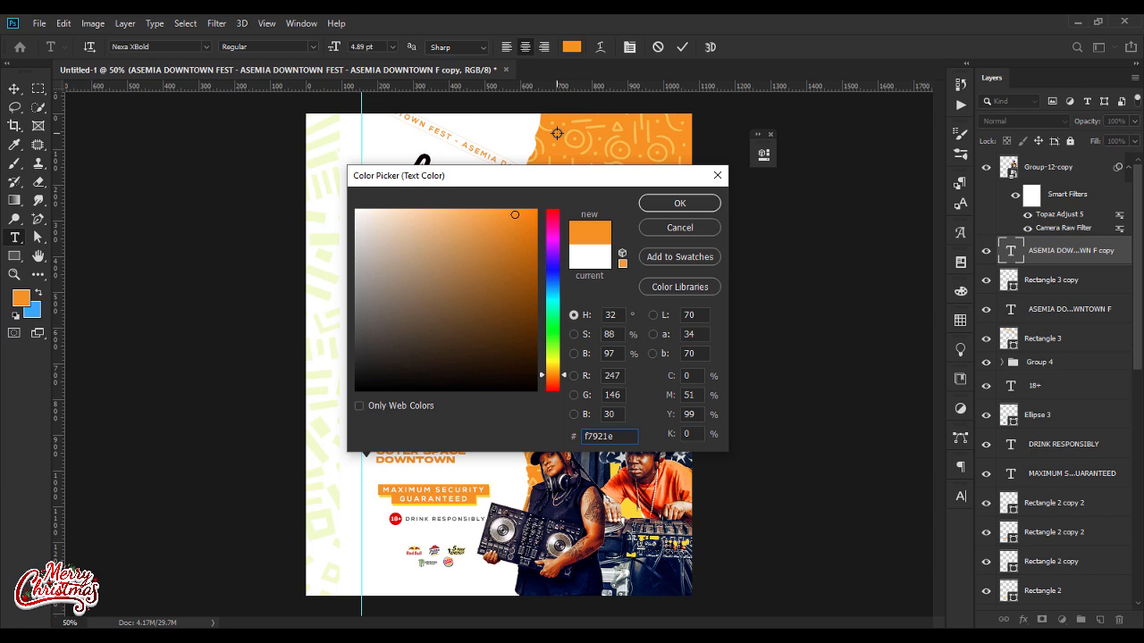
key("Return")
left_click(14, 89)
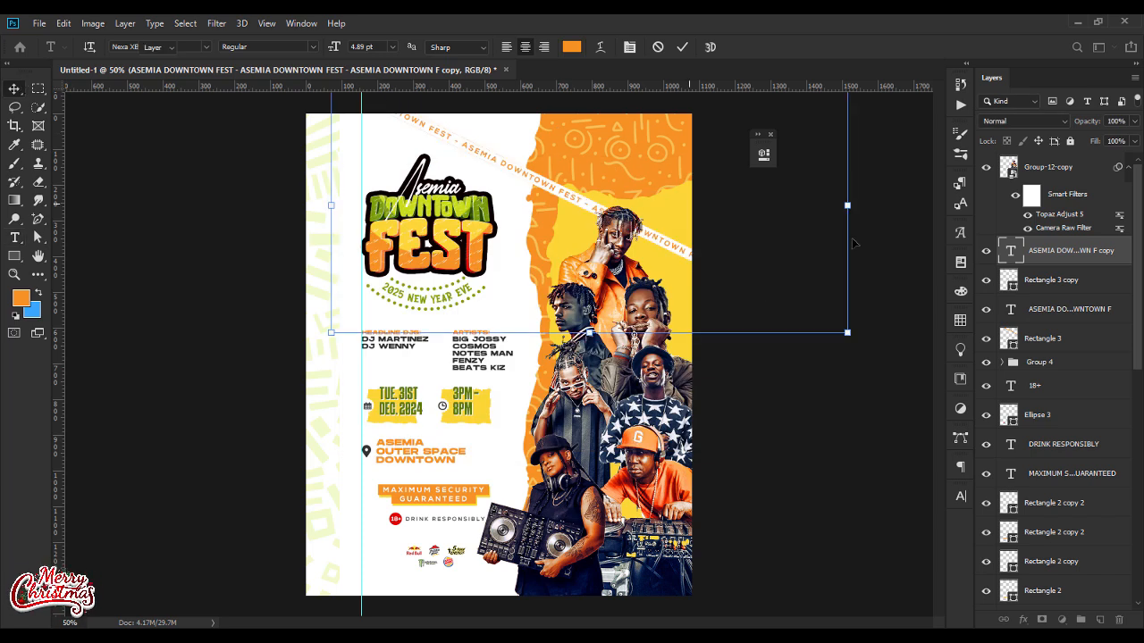
Step: Rotate the white ribbon's text and bar about 16° more and position it so it crosses the orange ribbon
left_click(1070, 288)
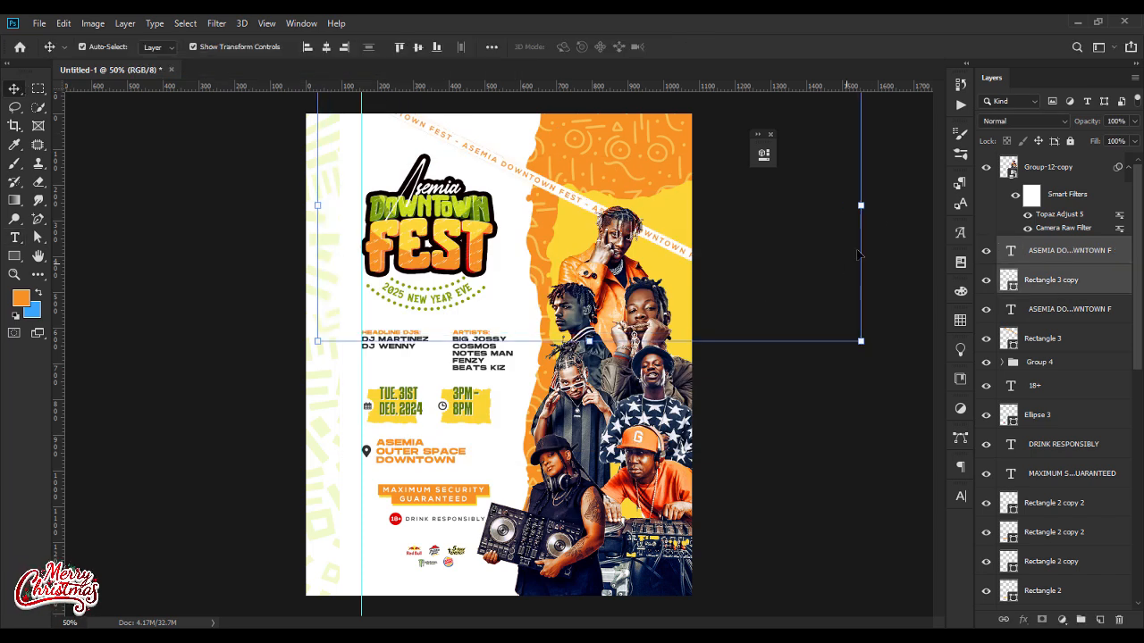
left_click_drag(873, 203, 864, 281)
left_click_drag(708, 289, 690, 307)
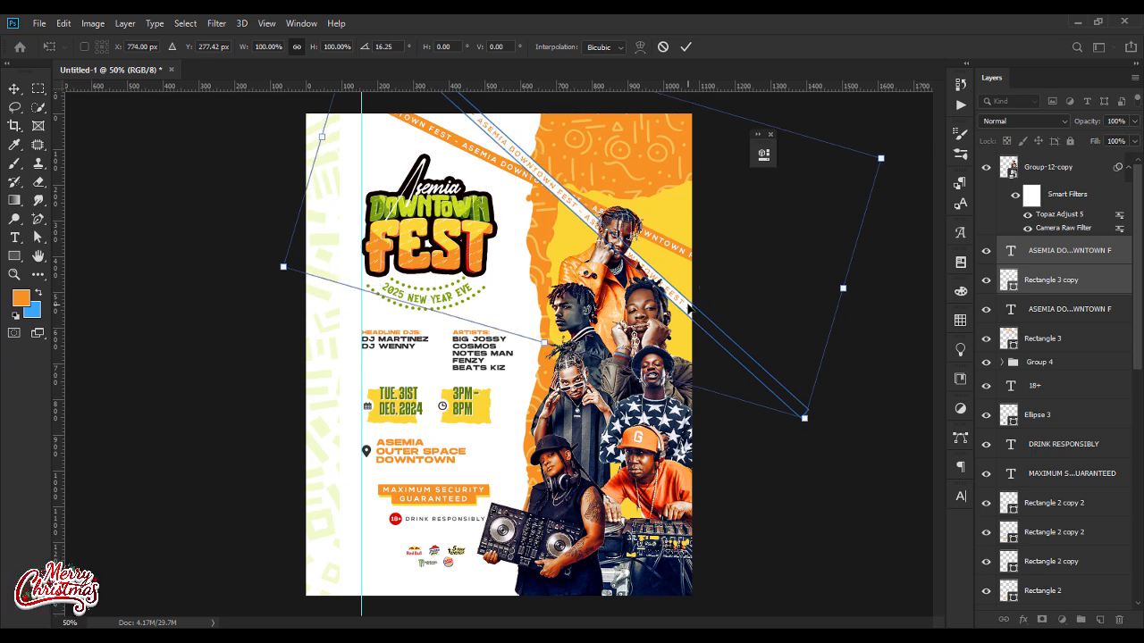
key("Return")
left_click(900, 379)
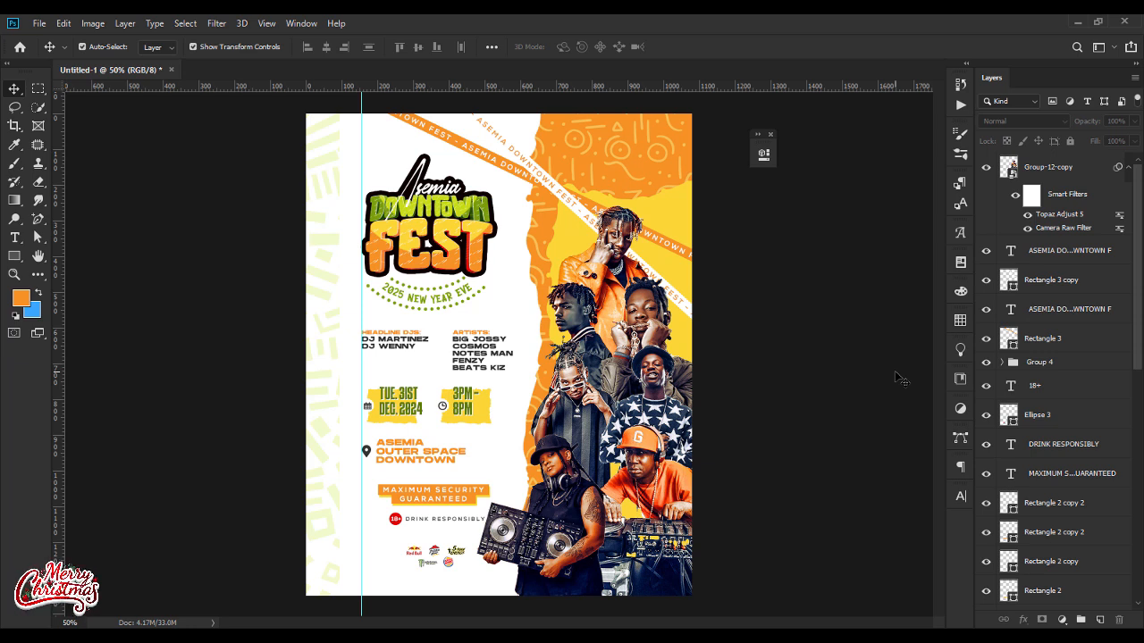
Step: Place the gold-seal image, scale it down and position it over the crossing ribbons near the top of the flyer
left_click(684, 624)
left_click_drag(579, 293, 533, 183)
left_click_drag(499, 555, 498, 229)
left_click_drag(525, 190, 558, 160)
key("Return")
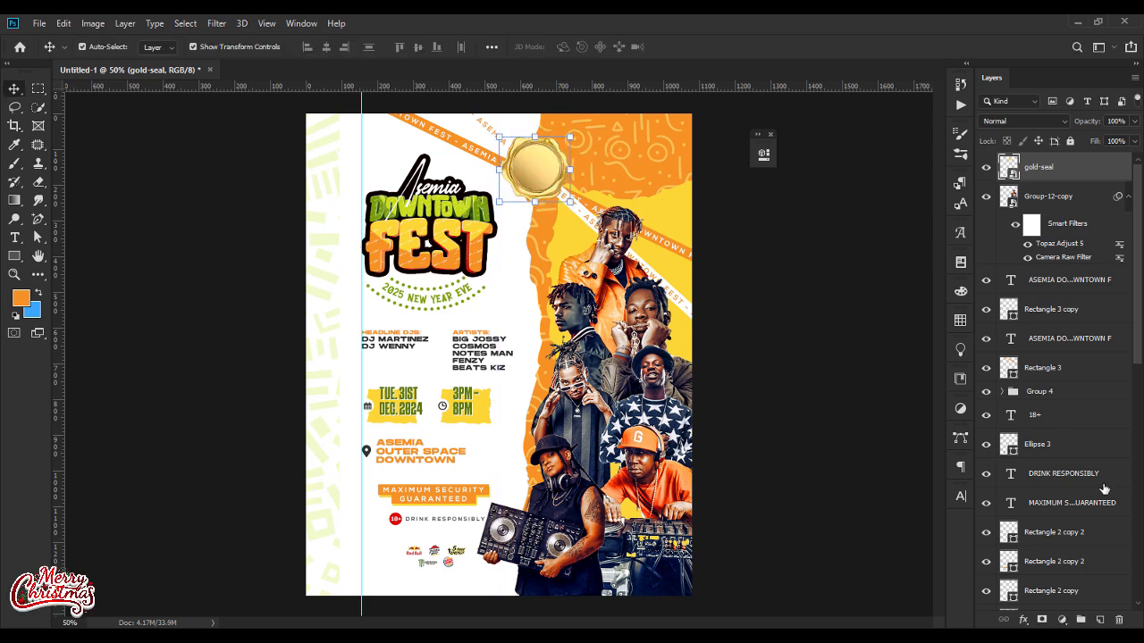
Step: Desaturate the gold seal with a Hue/Saturation adjustment clipped to it, setting Saturation to -100
left_click(1061, 619)
left_click(1084, 475)
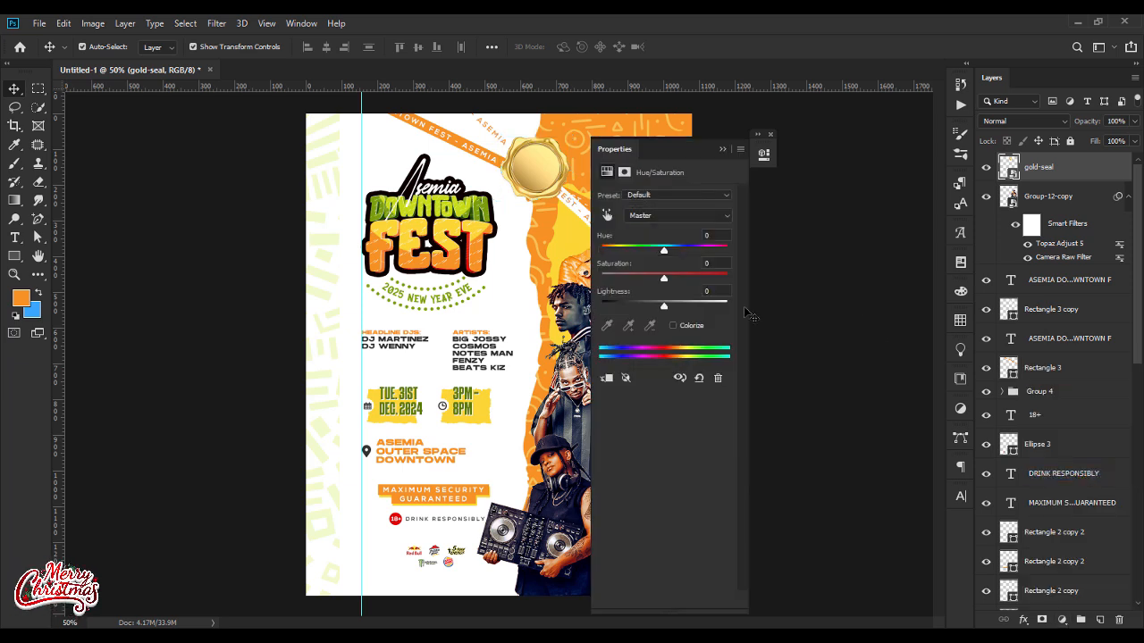
left_click_drag(663, 279, 597, 279)
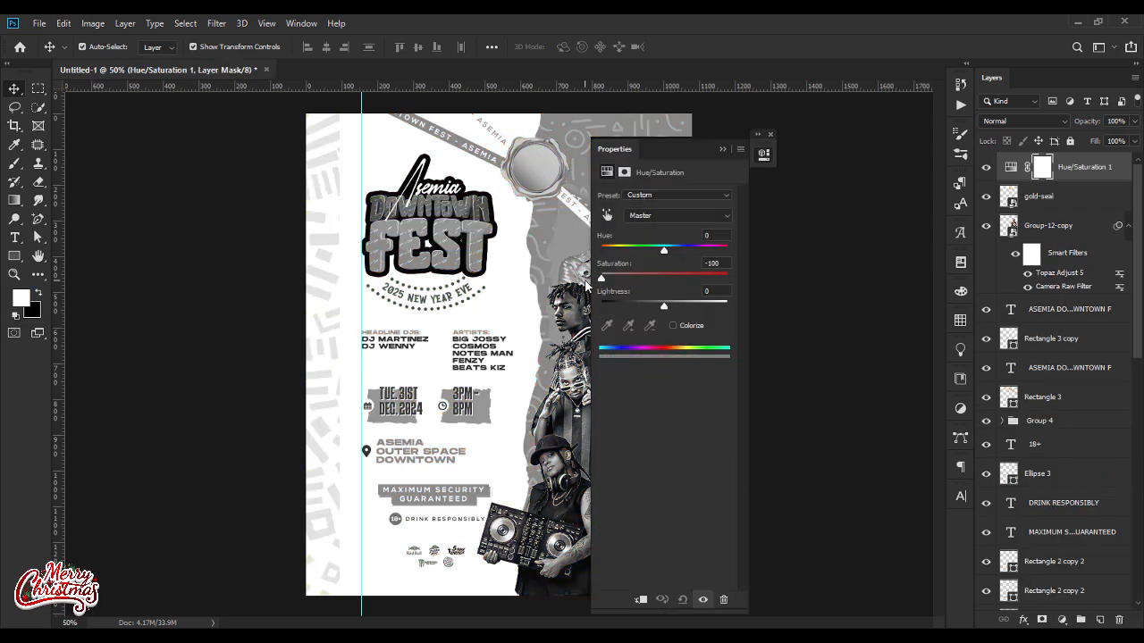
left_click(639, 599)
left_click(722, 149)
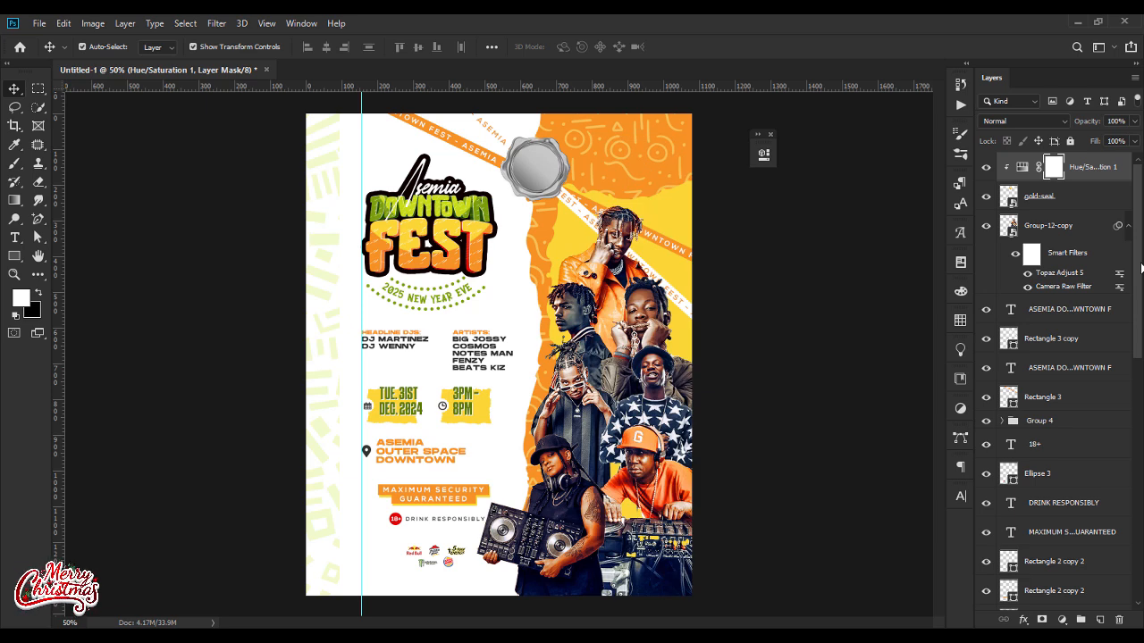
Step: Add a Levels adjustment clipped to the seal with midtones at 0.82 and the white input level at 201
left_click(1062, 619)
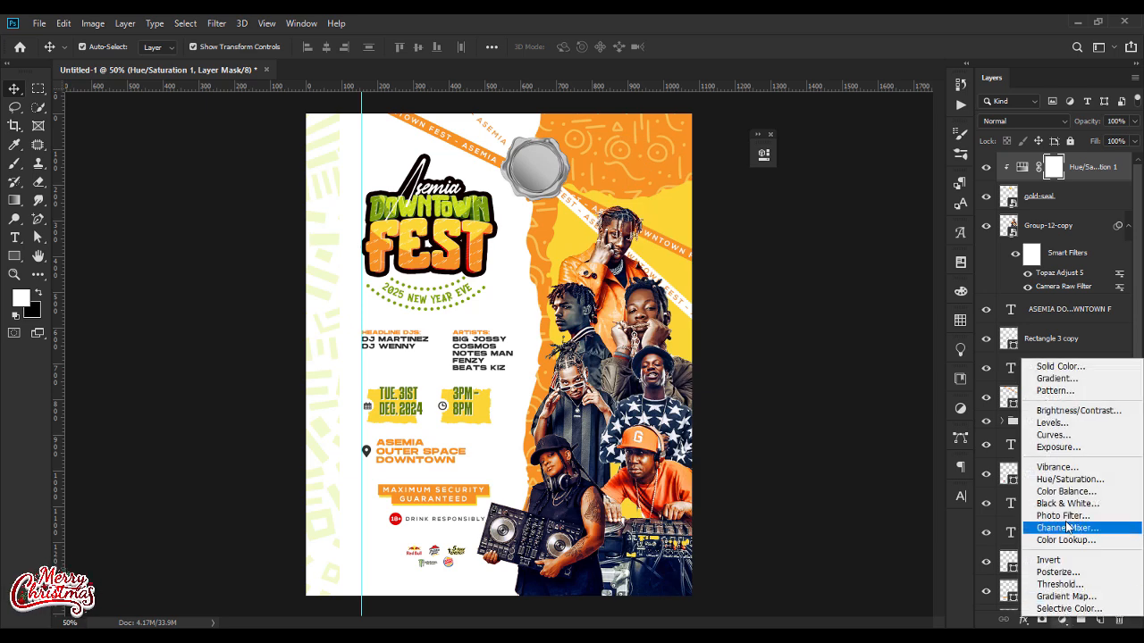
left_click(1080, 424)
left_click_drag(677, 299, 662, 300)
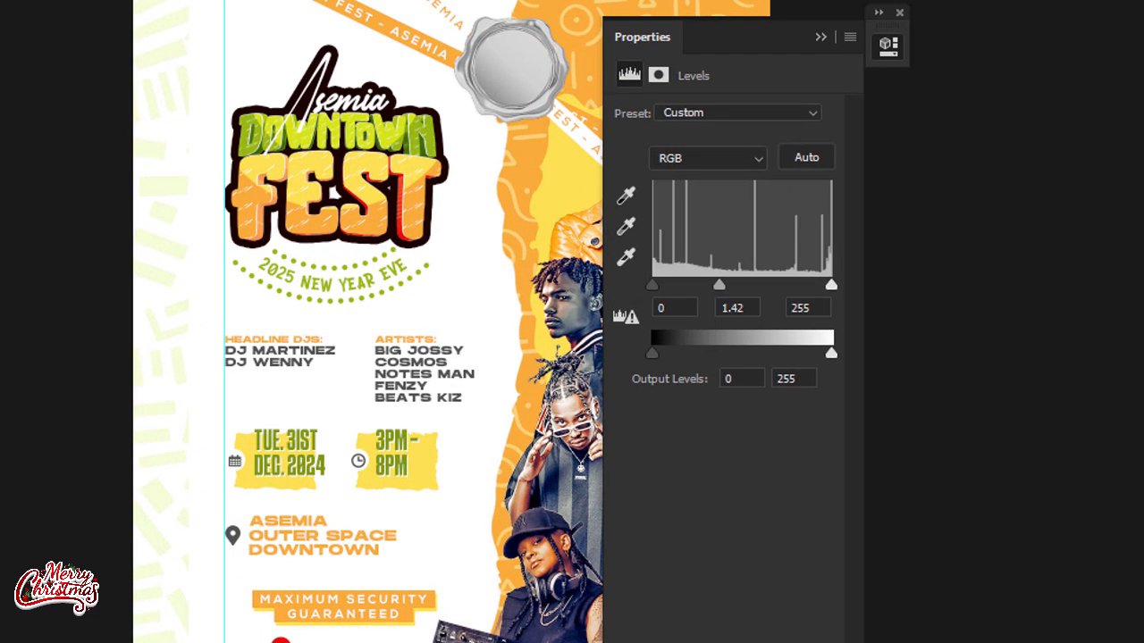
left_click_drag(828, 283, 794, 285)
left_click_drag(707, 284, 731, 285)
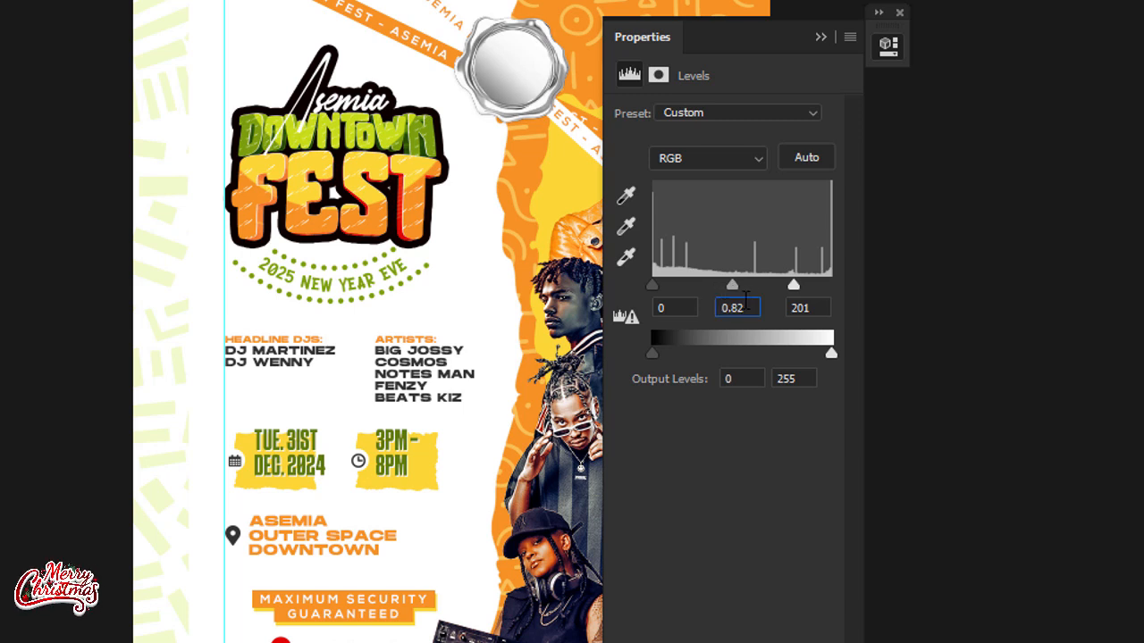
left_click(820, 38)
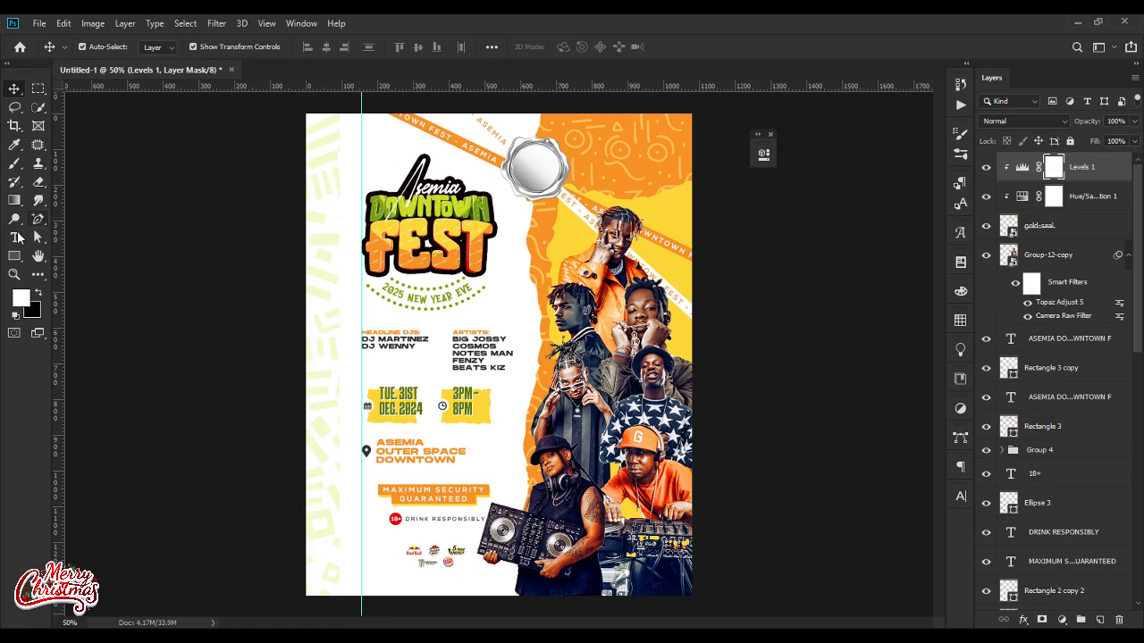
Step: Add two-line "FREE ENTRY" text on the silver seal in the Naughty Monster font
left_click(382, 156)
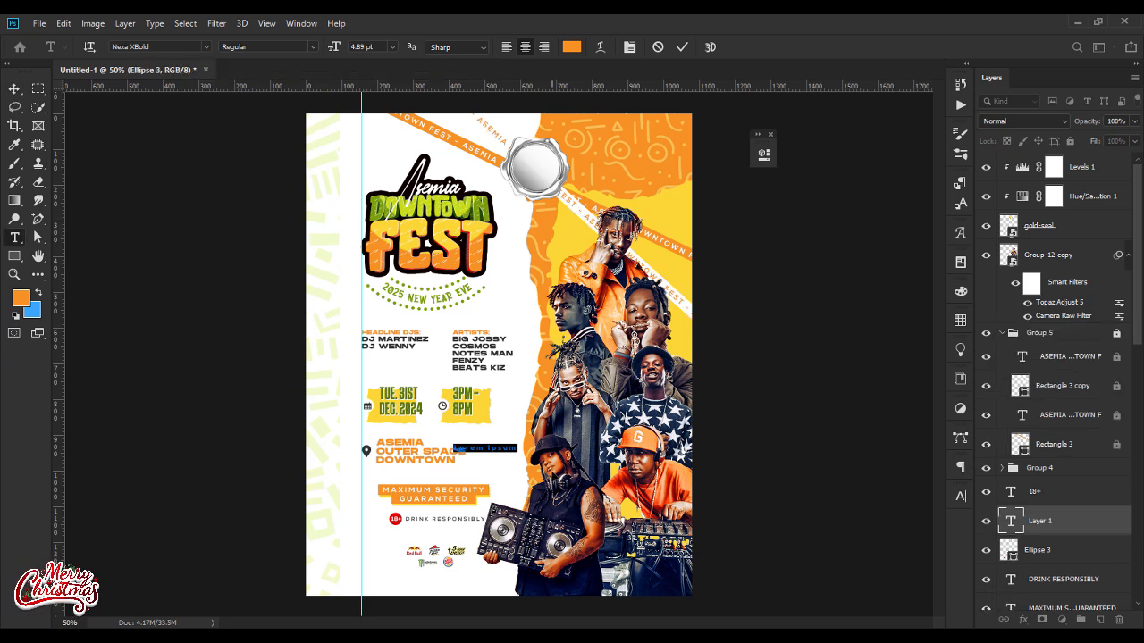
type("FREE ENTRY")
key("ctrl+a")
left_click(159, 48)
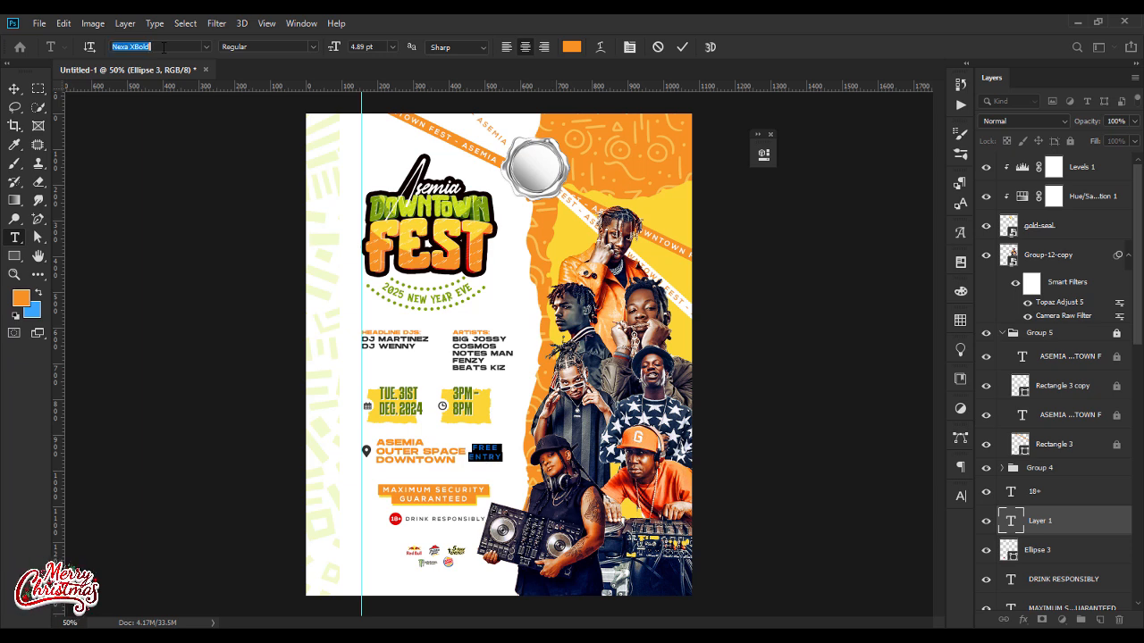
type("mons")
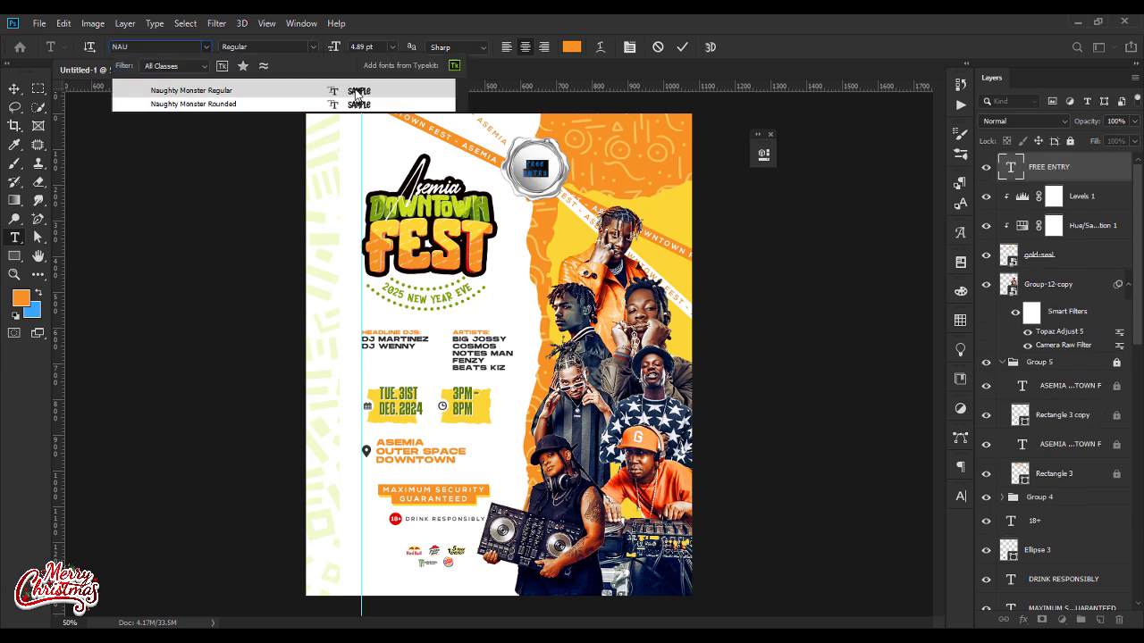
key("Return")
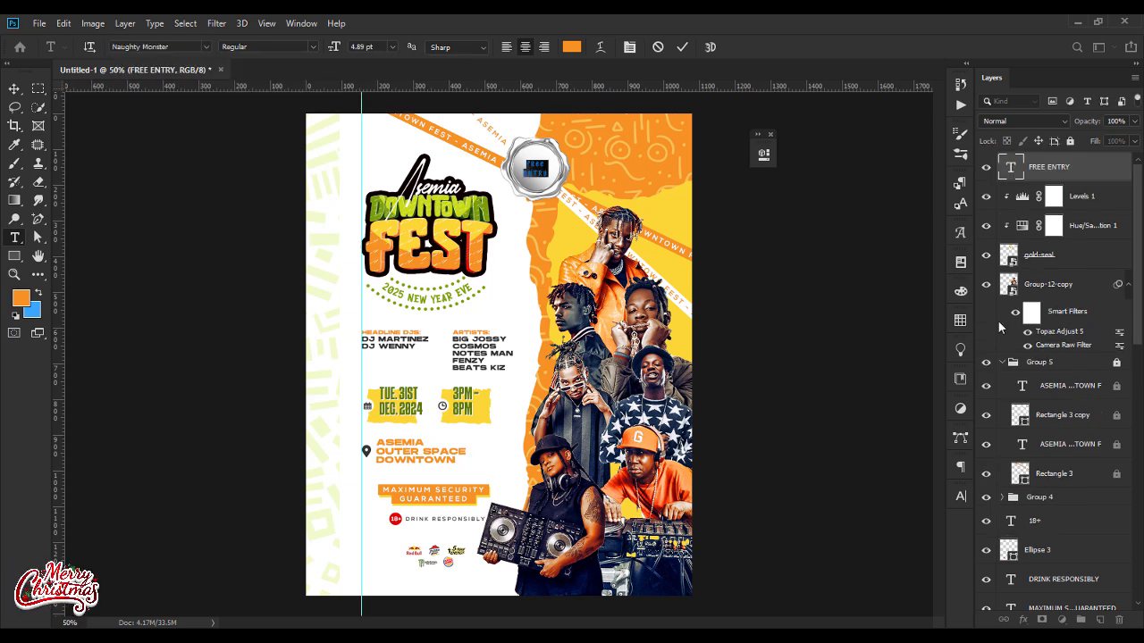
Step: Set the "FREE ENTRY" text's tracking to 0, leading to Auto and font size to 8 pt
left_click(958, 501)
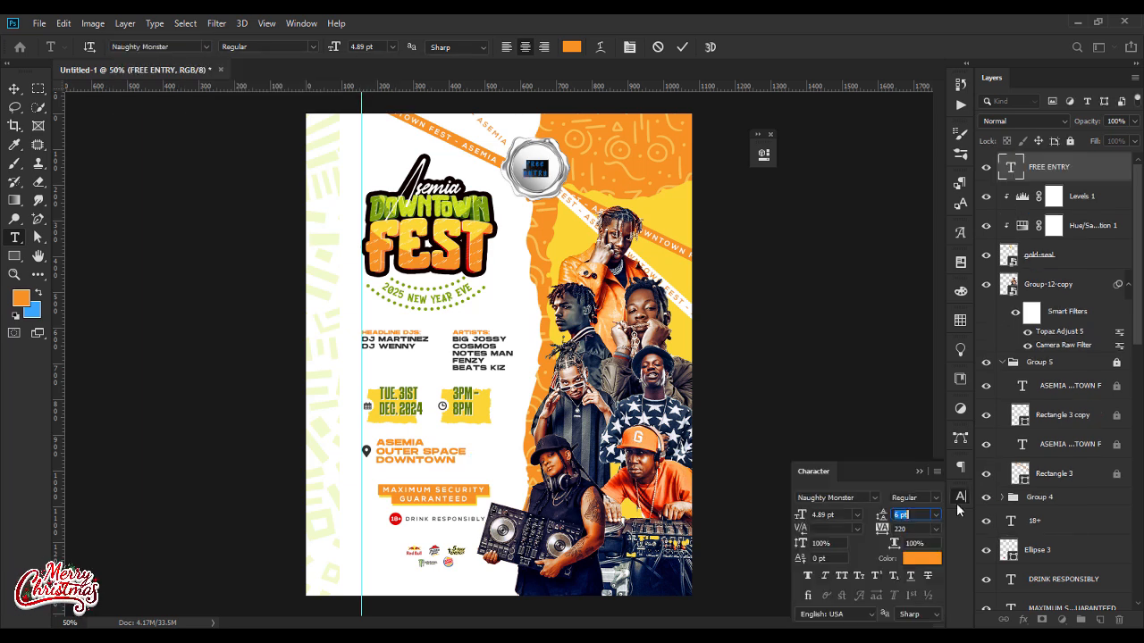
left_click(935, 529)
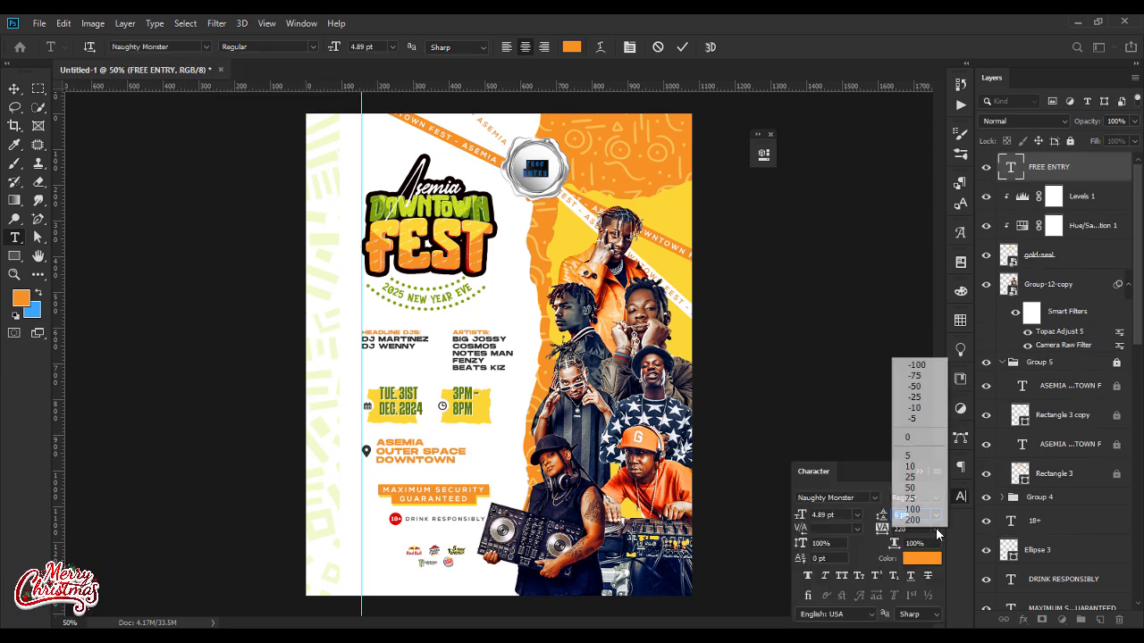
left_click(920, 437)
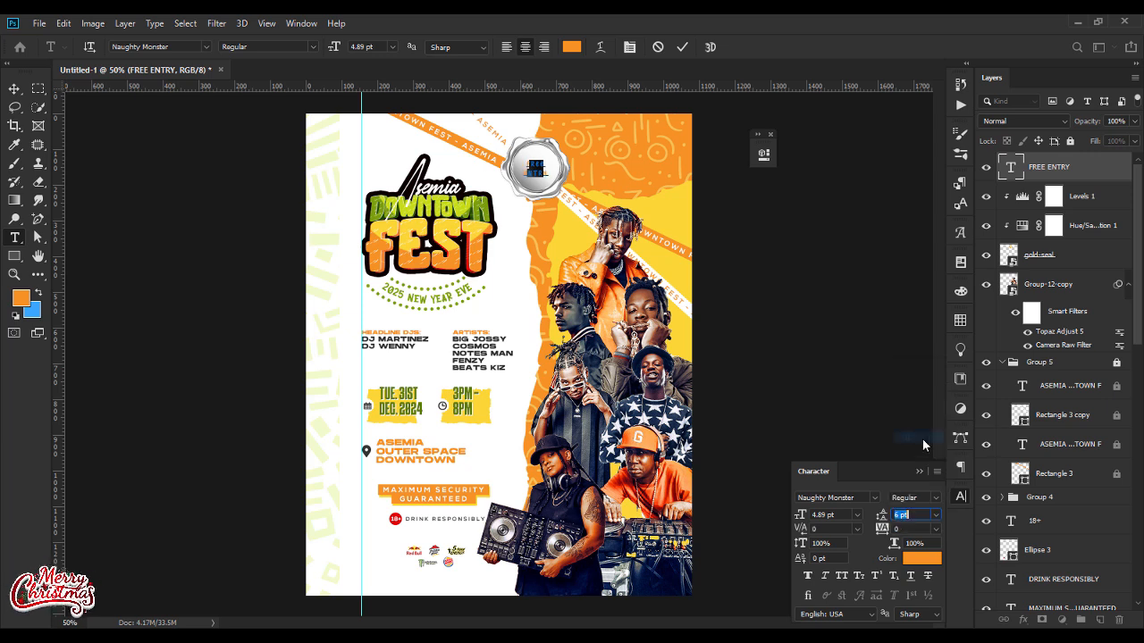
left_click(936, 516)
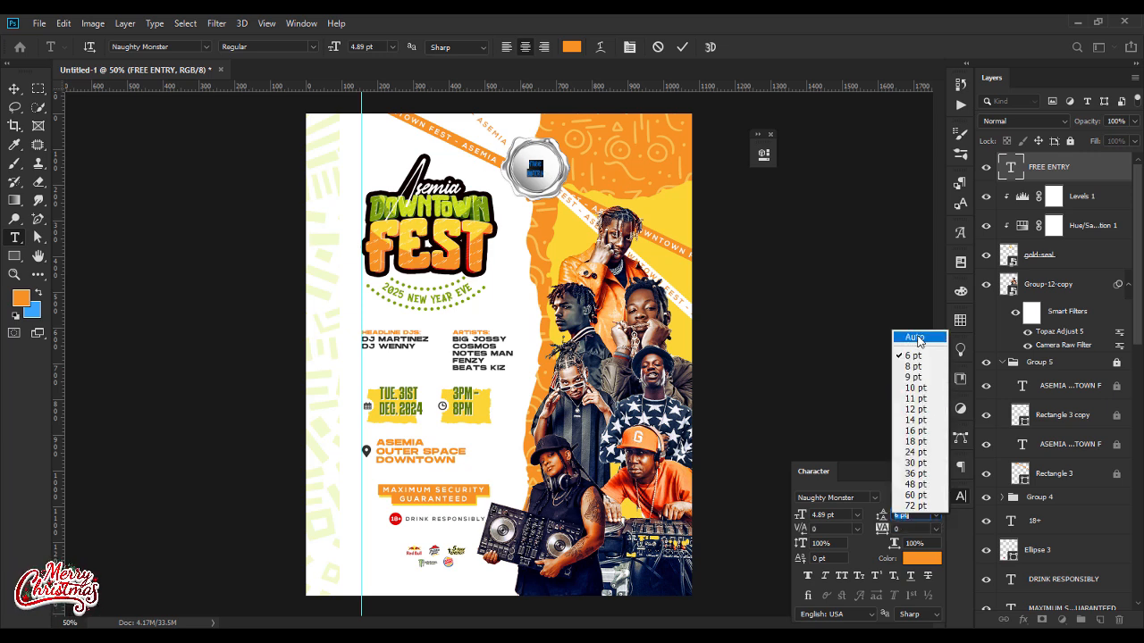
left_click(916, 338)
left_click(844, 516)
key("Up")
key("Up")
key("Up")
key("Up")
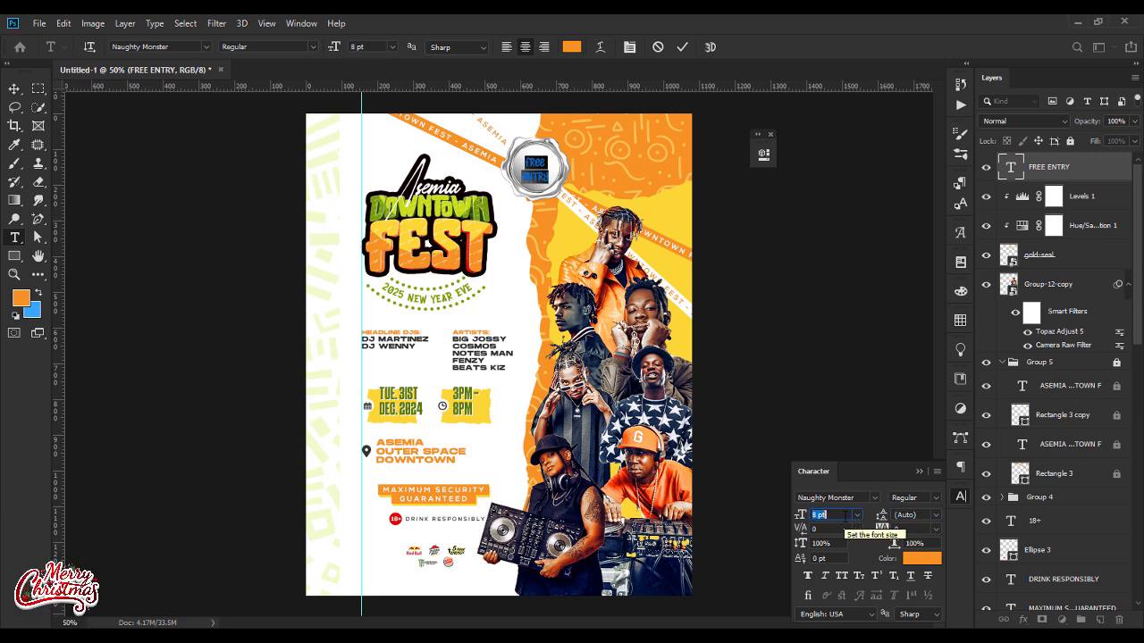
Step: Tighten the "FREE ENTRY" text's leading to 6.84 pt
left_click(915, 516)
key("Down")
key("Down")
key("Down")
key("Down")
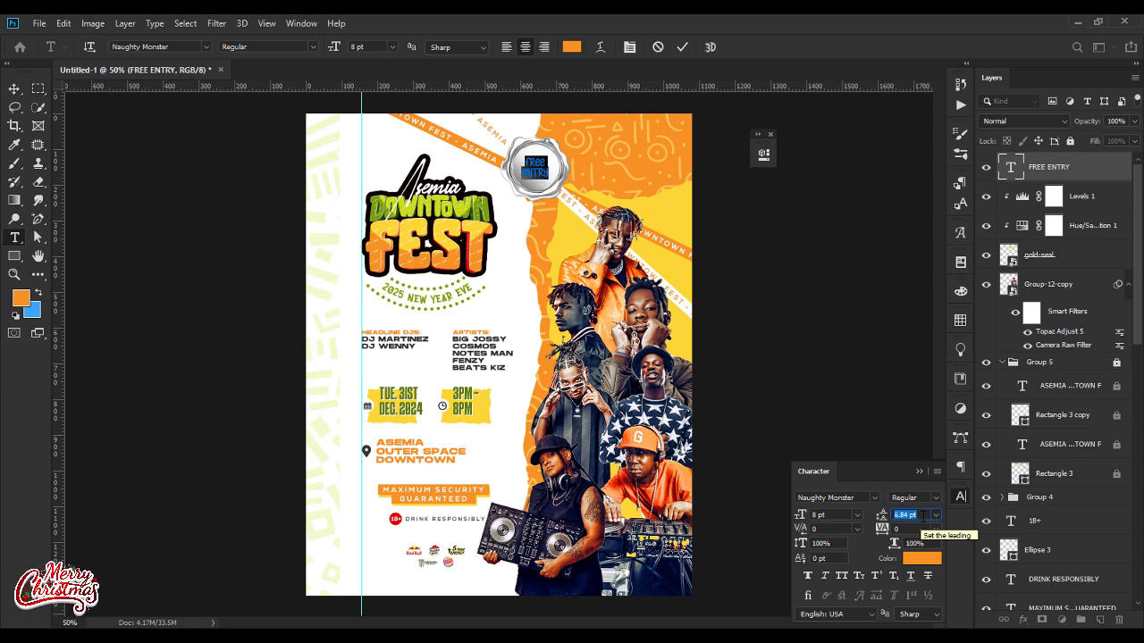
left_click(919, 471)
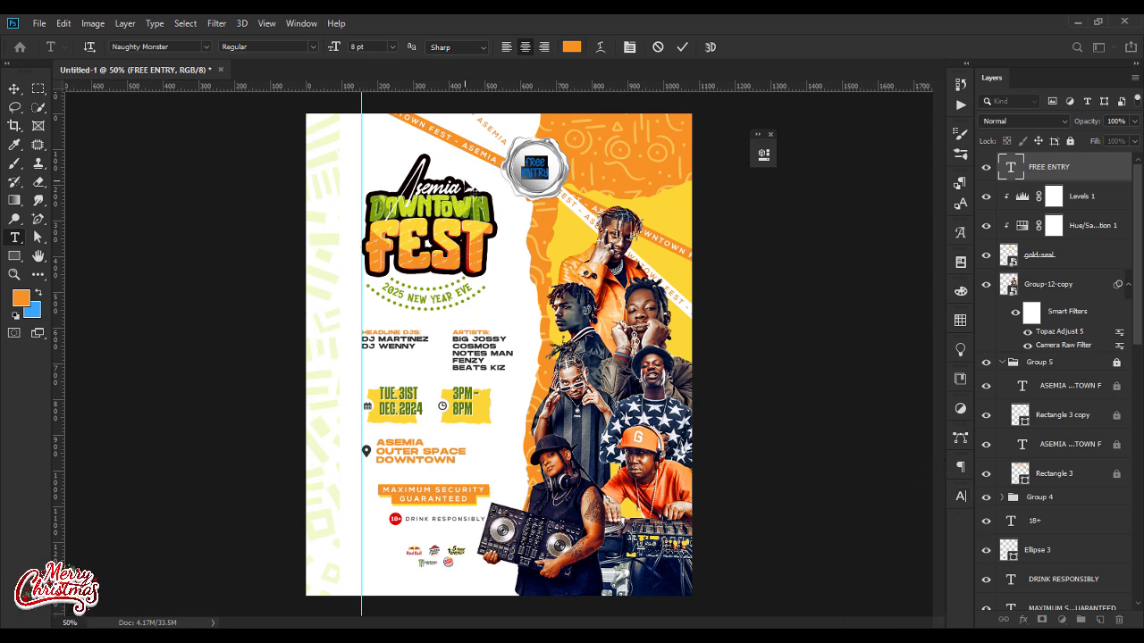
Step: Scale the "FREE ENTRY" text up to about 112% within the seal
left_click(15, 88)
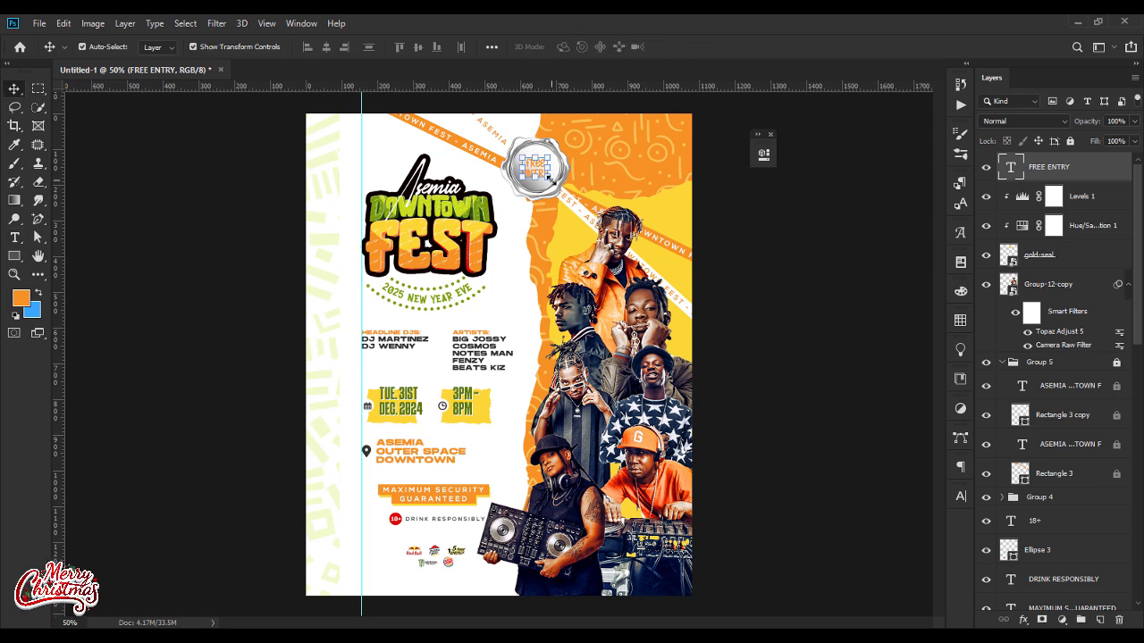
key("ctrl+t")
left_click_drag(551, 179, 555, 182)
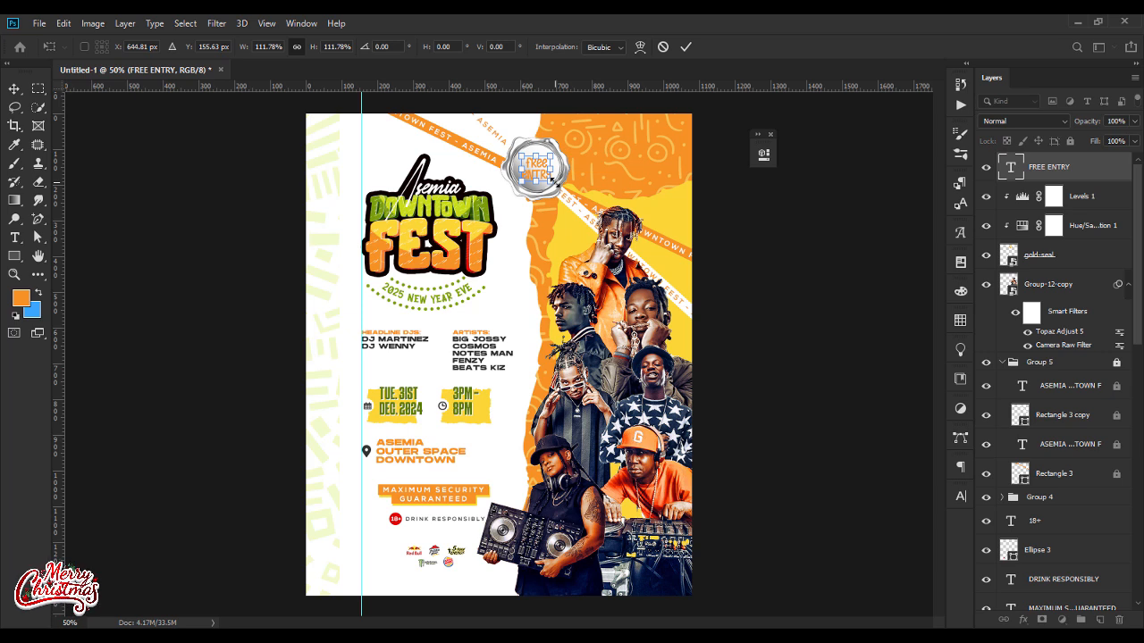
key("Return")
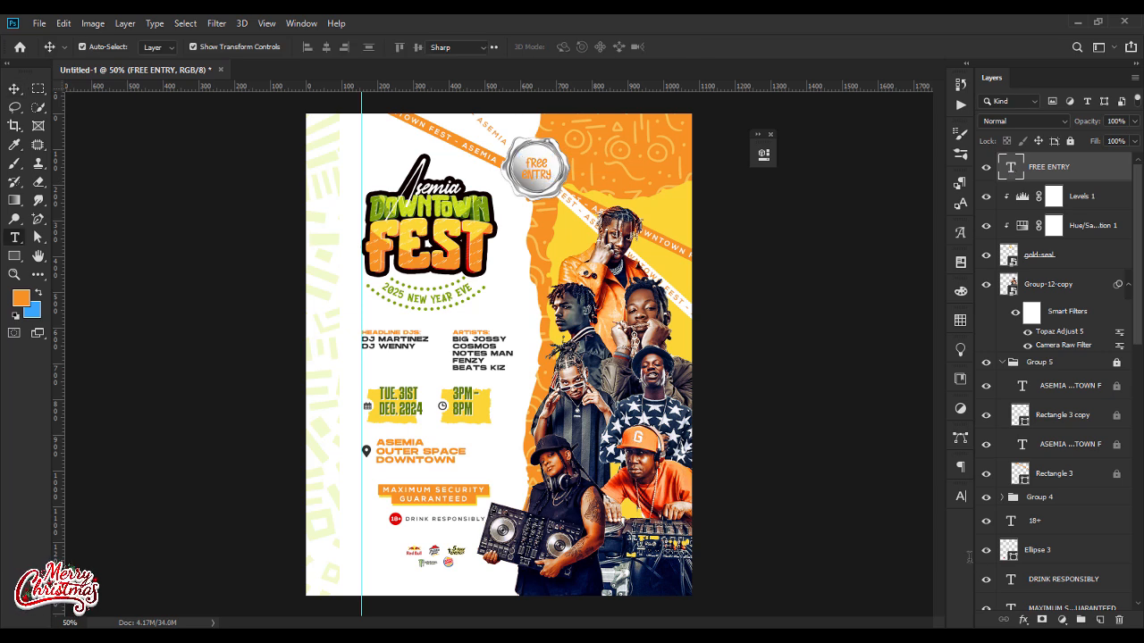
Step: Turn on standard ligatures for the "FREE ENTRY" text
double_click(1010, 167)
left_click(958, 498)
left_click(812, 595)
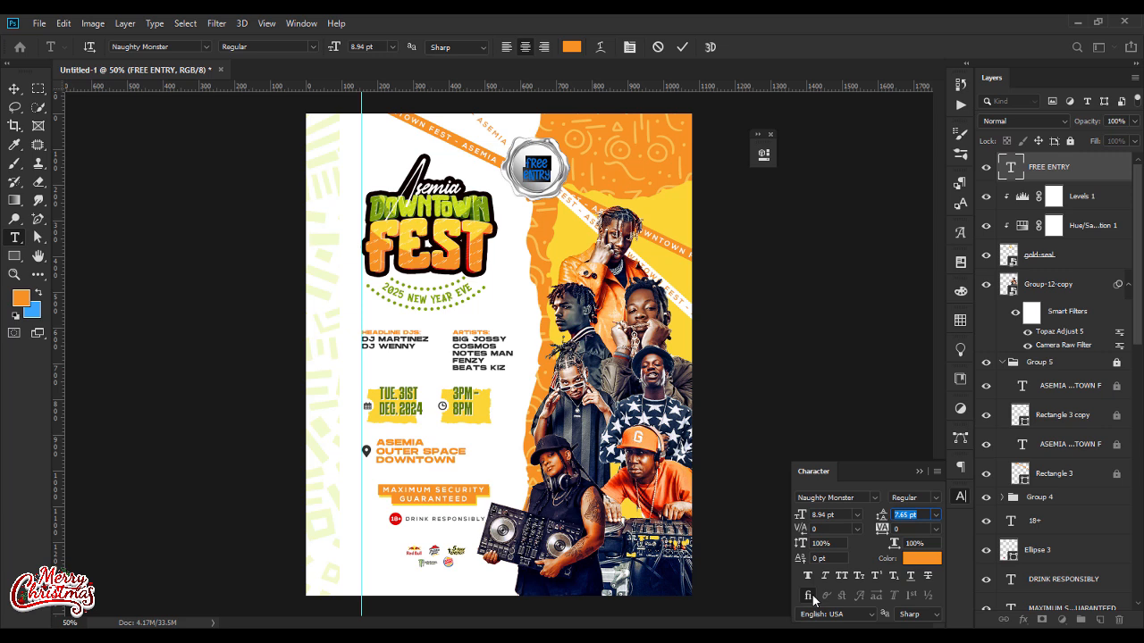
left_click(917, 471)
left_click(16, 89)
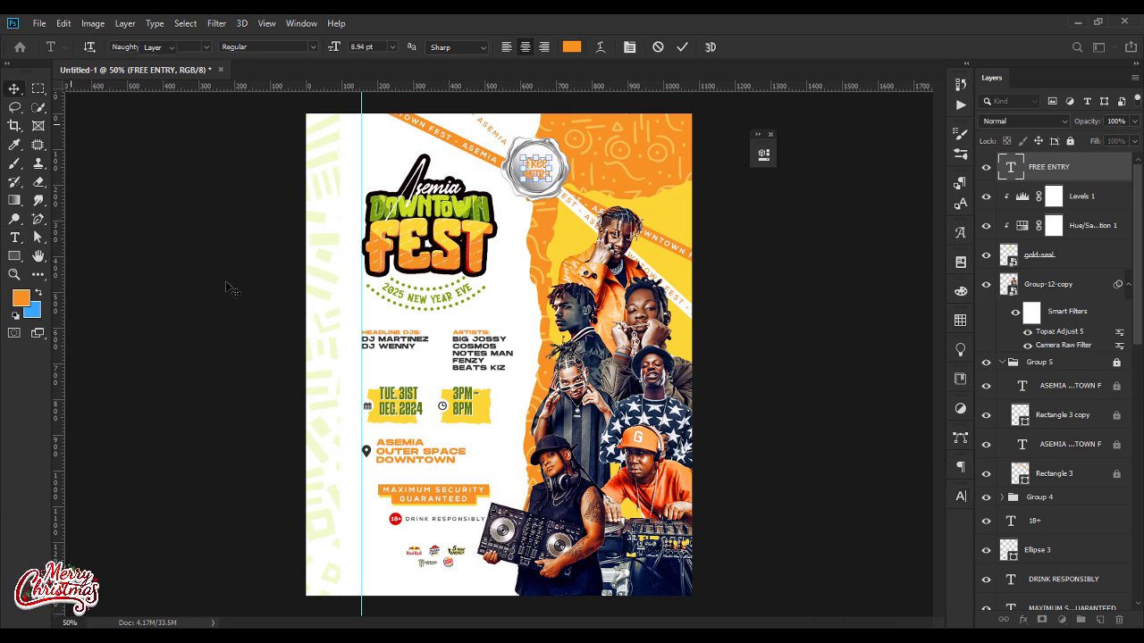
Step: Set the "FREE ENTRY" text layer's blending mode to Linear Burn
left_click(1019, 166)
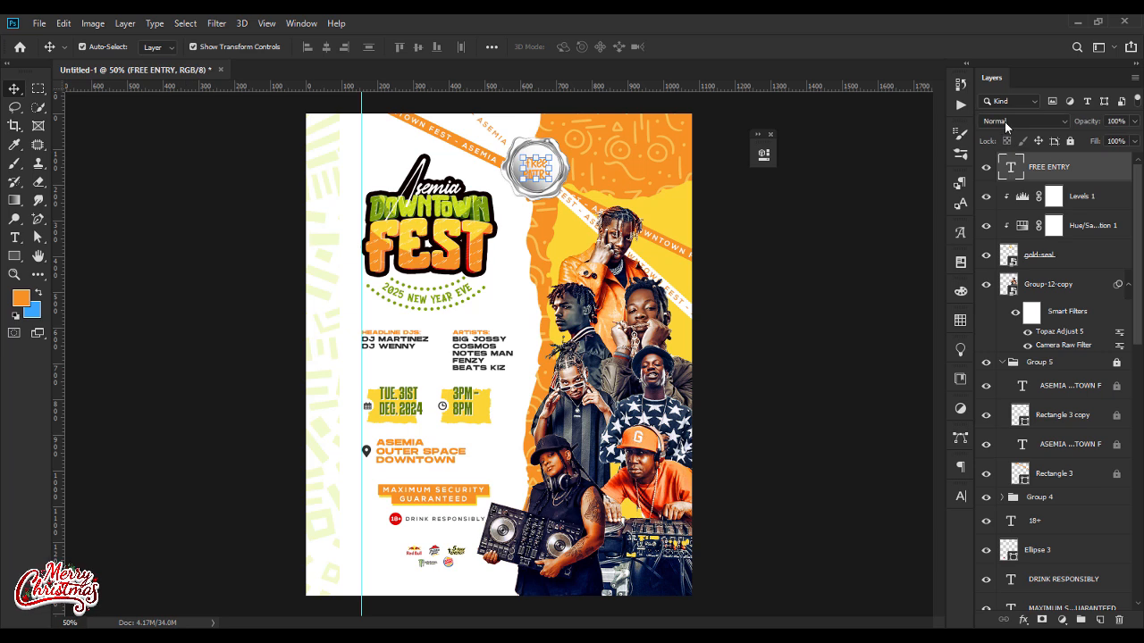
left_click(1023, 120)
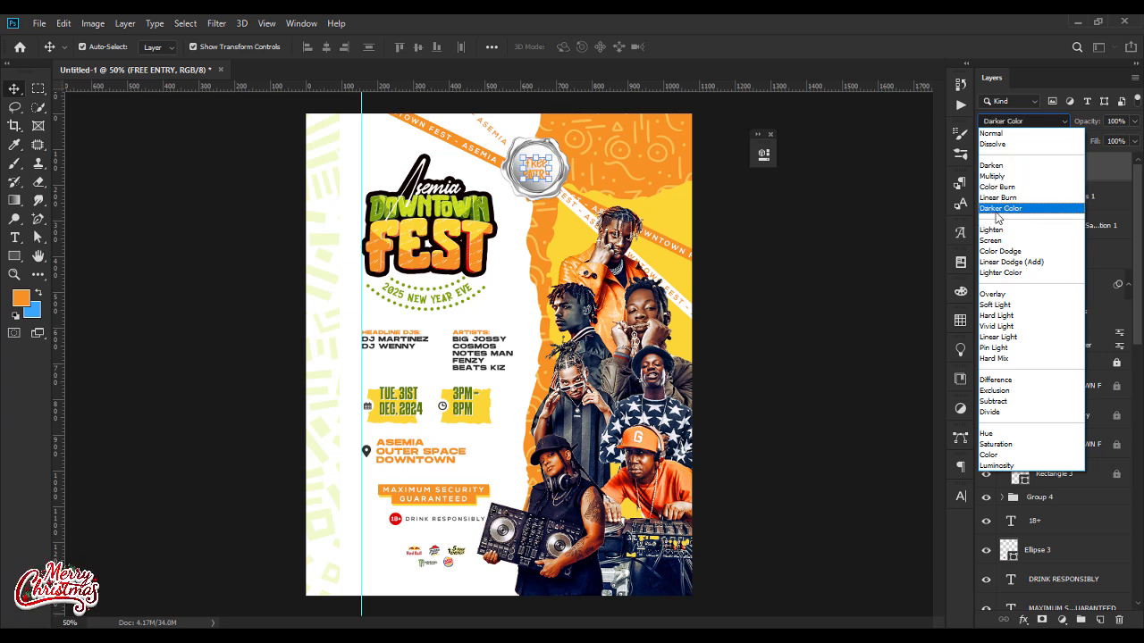
key("Escape")
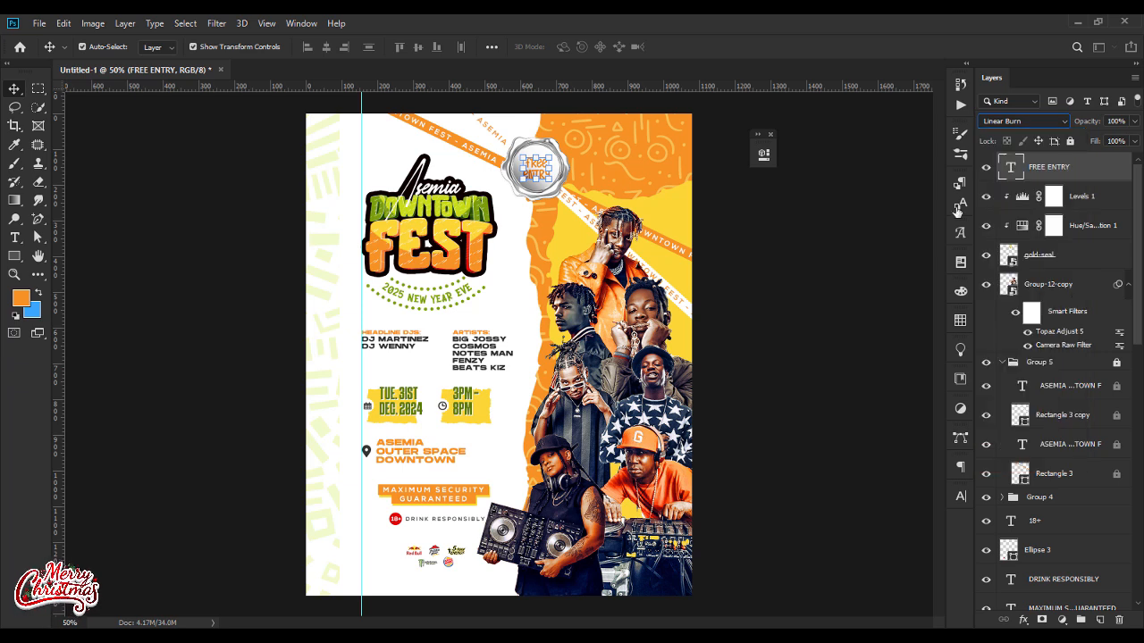
left_click(831, 243)
Step: Recolour the "FREE ENTRY" text on the seal a darker orange (df8722)
left_click(555, 180)
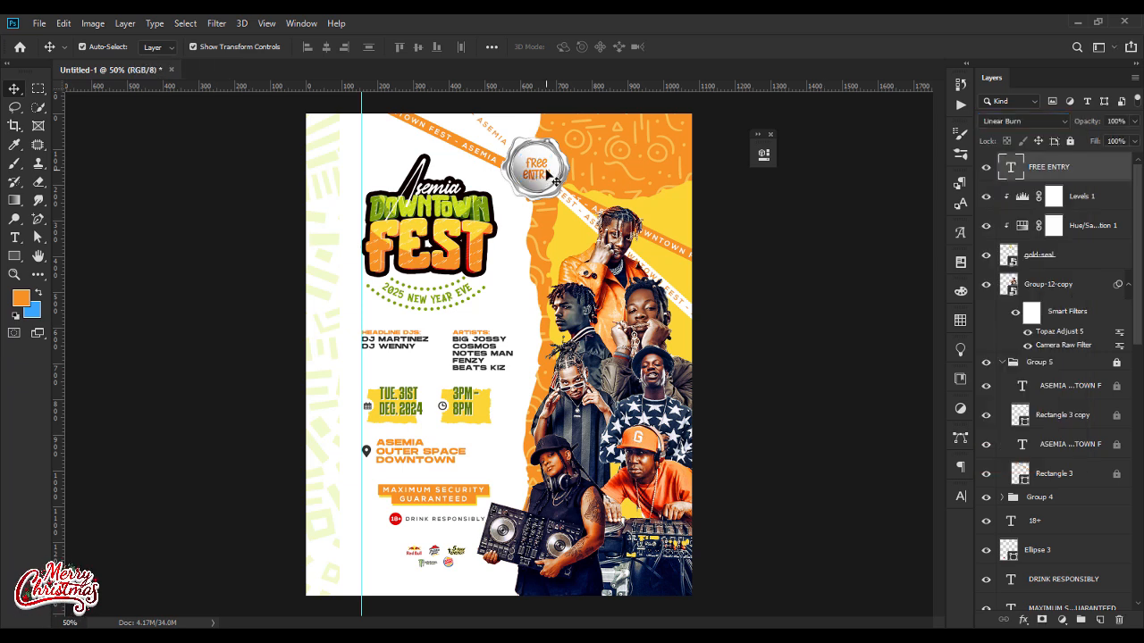
double_click(545, 172)
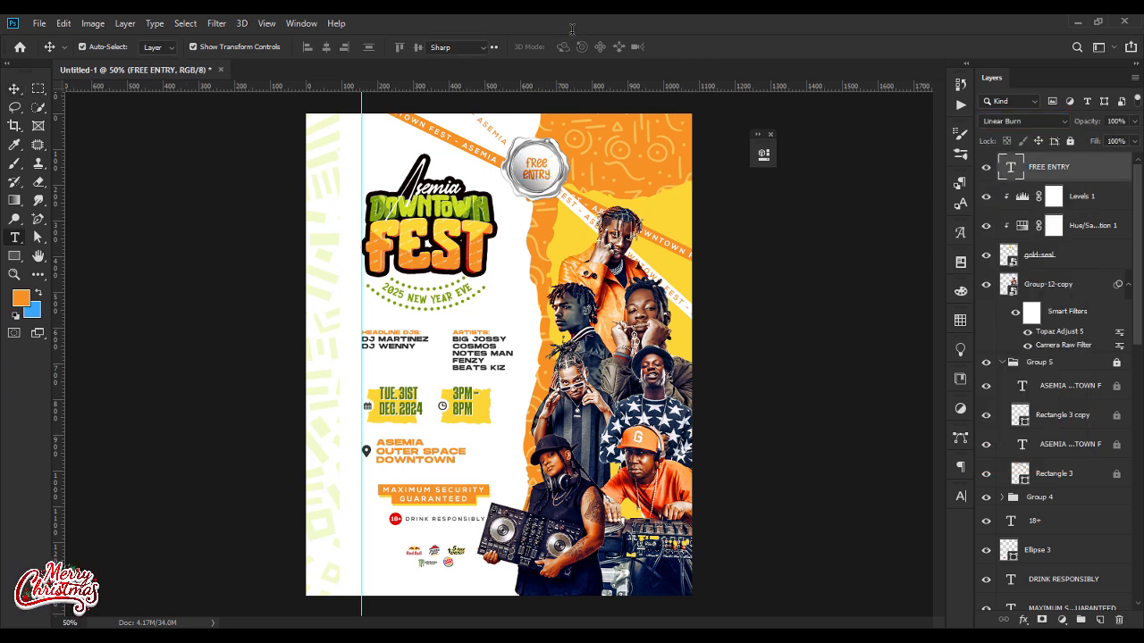
left_click(569, 49)
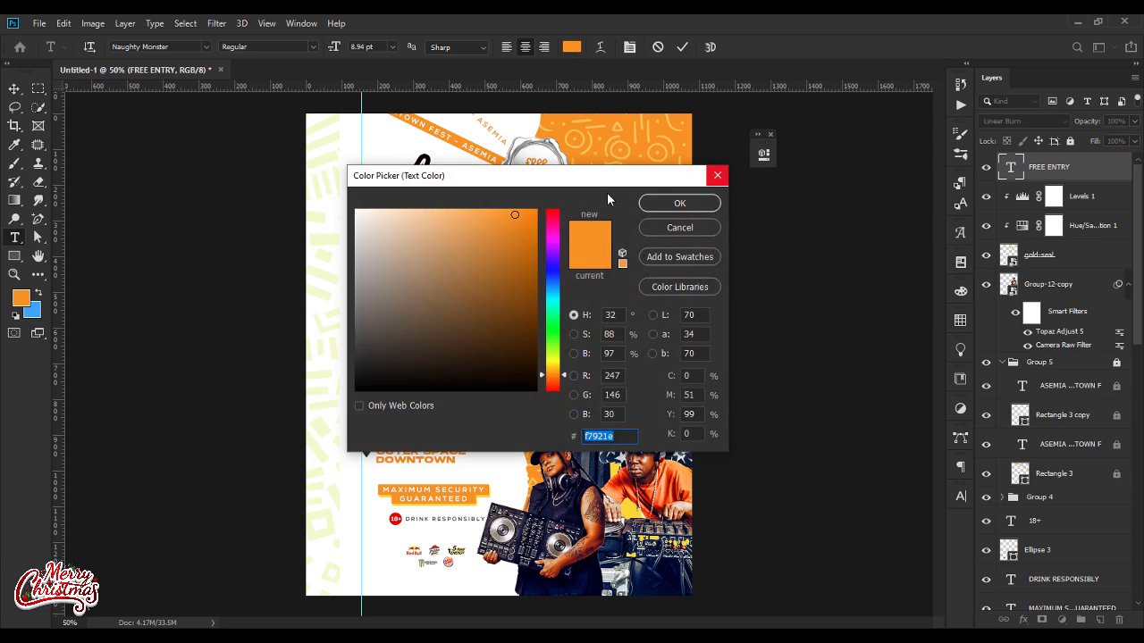
left_click_drag(608, 187, 730, 249)
type("8c5618")
left_click_drag(628, 356, 632, 303)
left_click_drag(632, 304, 632, 296)
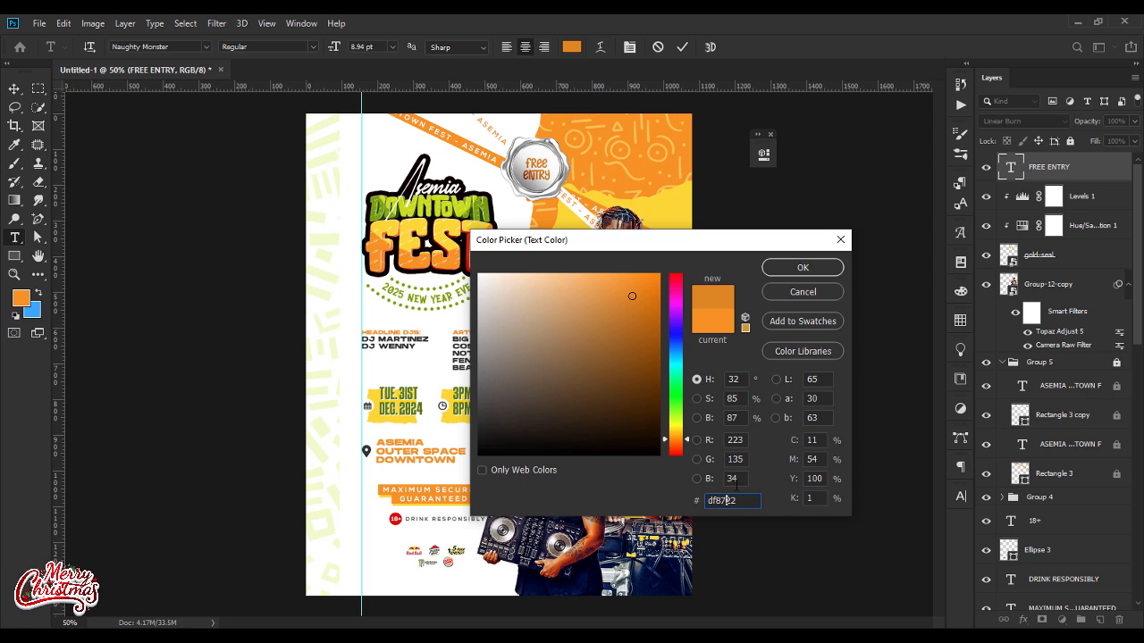
left_click(800, 267)
left_click(15, 89)
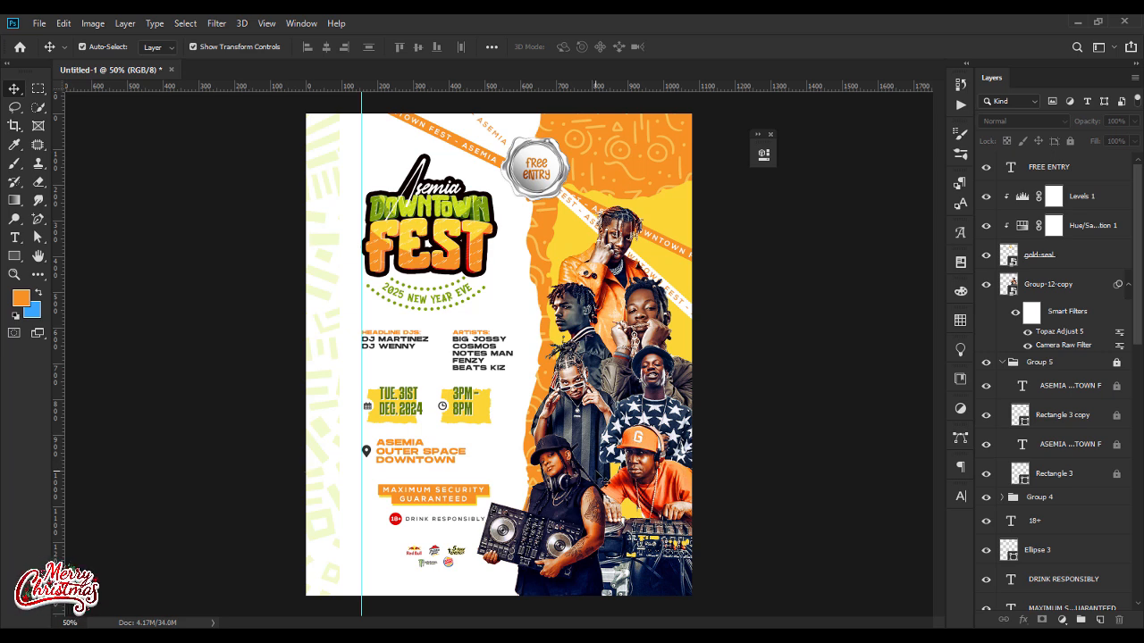
Step: Place the green leaf image rb_48407, scale it down and position it in the flyer's upper-right corner
key("alt+Tab")
left_click_drag(344, 292, 515, 333)
left_click_drag(694, 354, 494, 355)
left_click_drag(413, 261, 740, 170)
left_click_drag(781, 226, 702, 146)
key("Return")
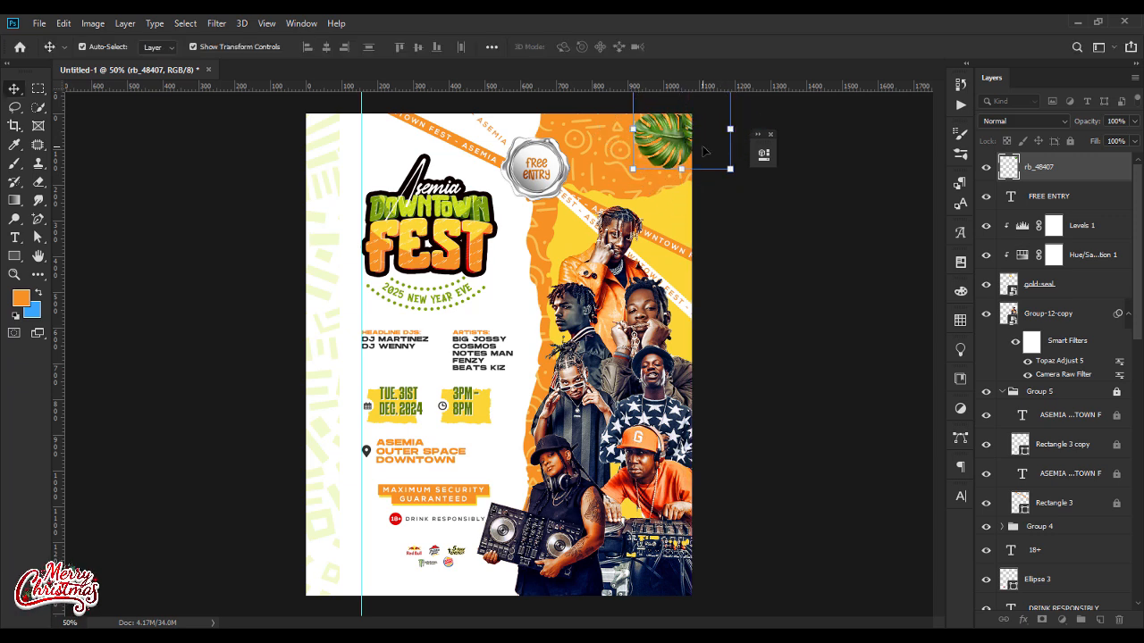
Step: Duplicate the leaf and rotate the copy upright in the flyer's lower-left corner, slightly enlarged
left_click_drag(665, 143, 376, 576)
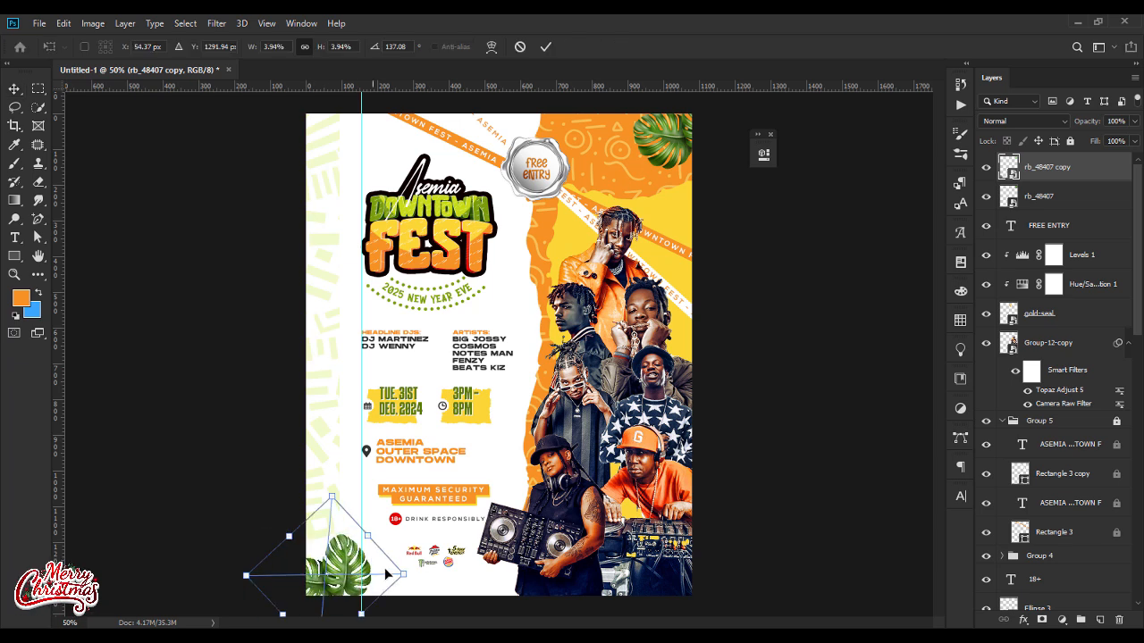
left_click_drag(367, 536, 380, 518)
left_click_drag(362, 552, 336, 564)
left_click_drag(380, 528, 385, 544)
key("Return")
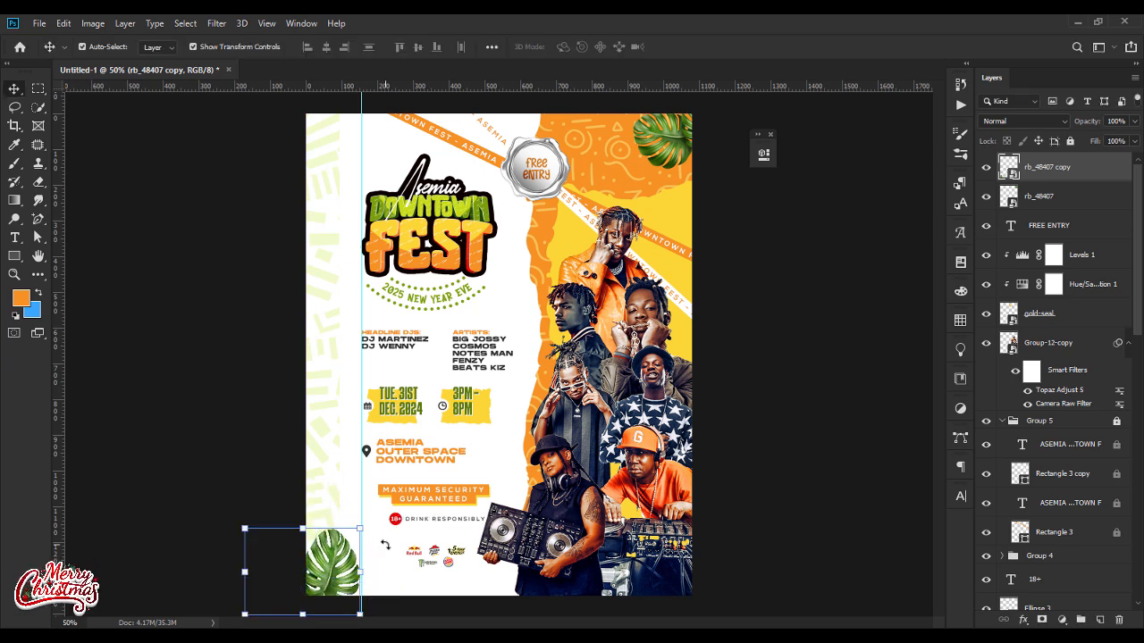
left_click(777, 420)
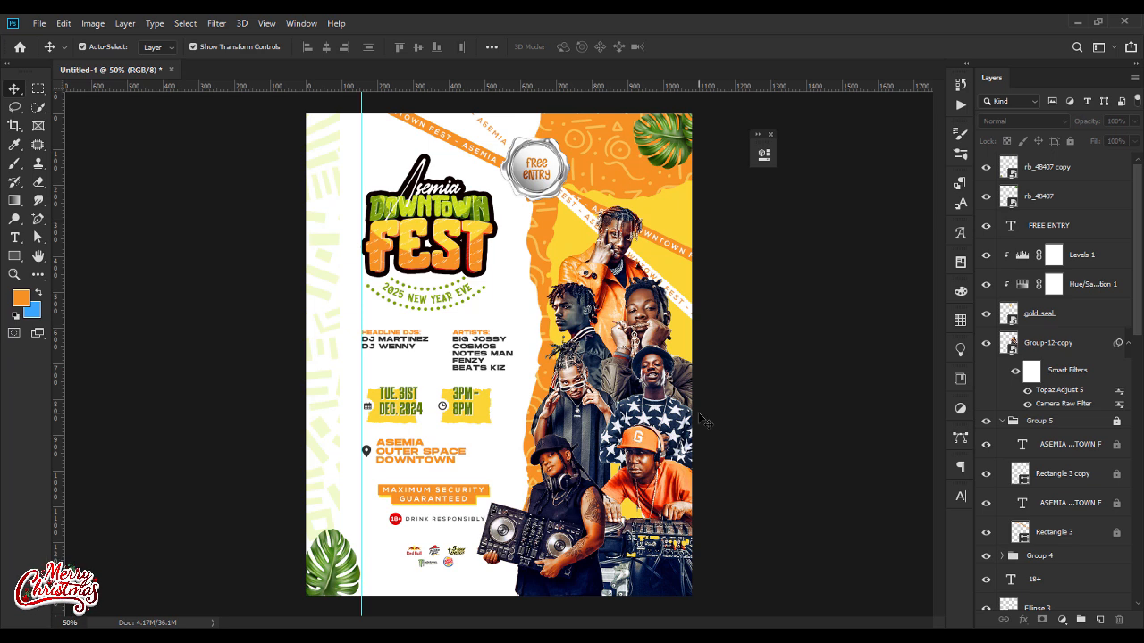
Step: Group the two leaf layers and clip a new Hue/Saturation adjustment layer to the group
left_click(1079, 173)
left_click(1070, 198, "shift")
key("ctrl+g")
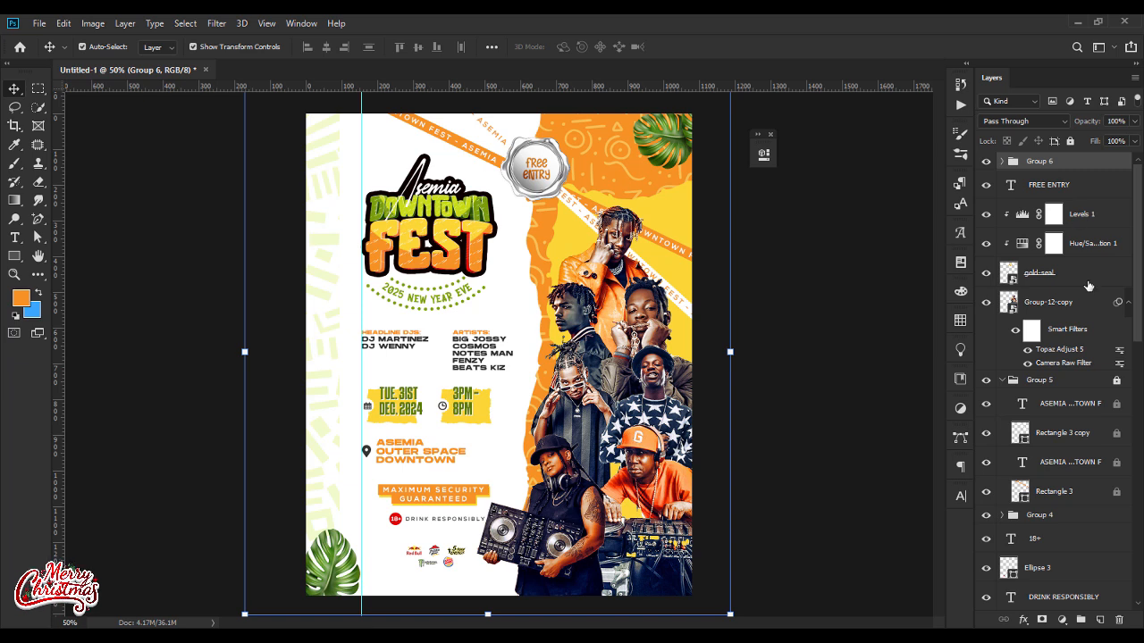
left_click(1061, 619)
left_click(1069, 483)
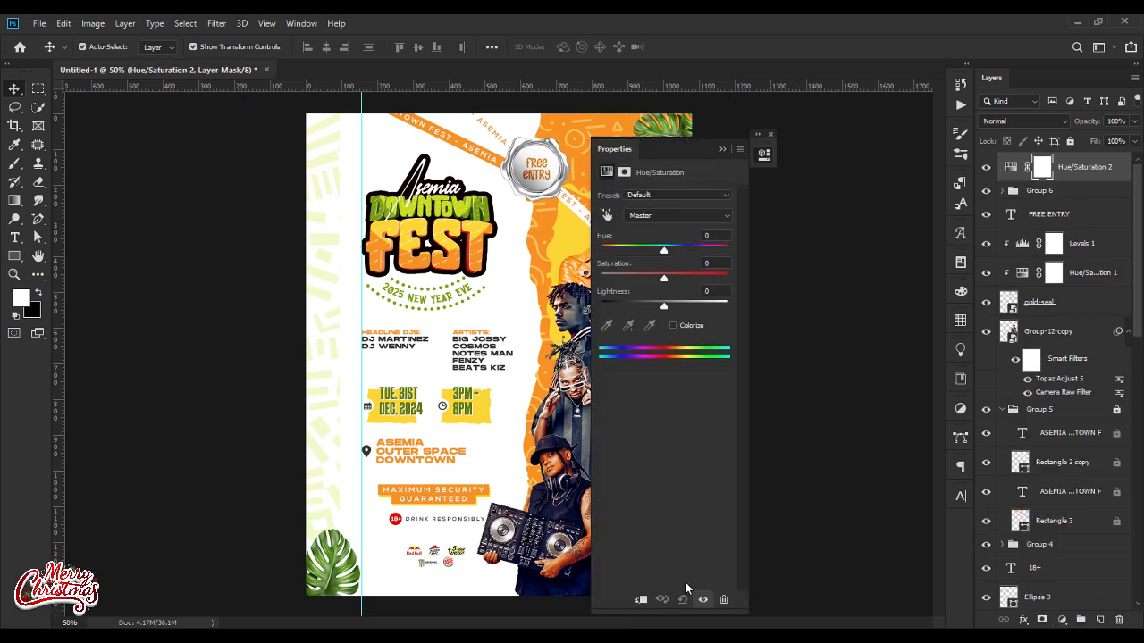
left_click(640, 599)
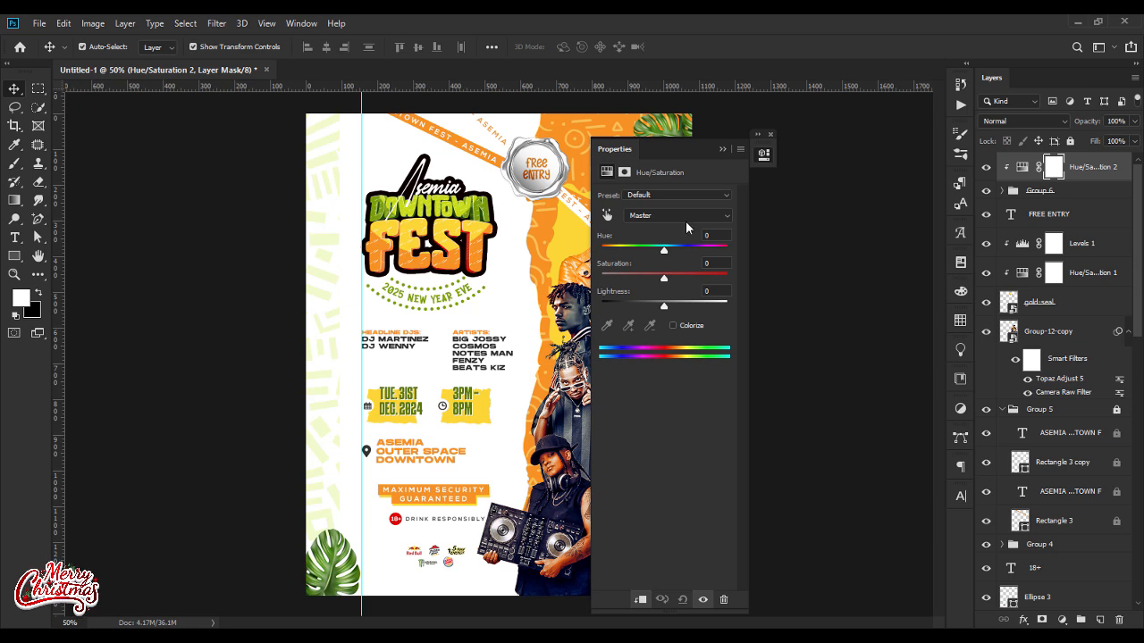
Step: Set the leaf adjustment's hue to 137 and saturation to 72, clipping it to the leaf group again
type("1")
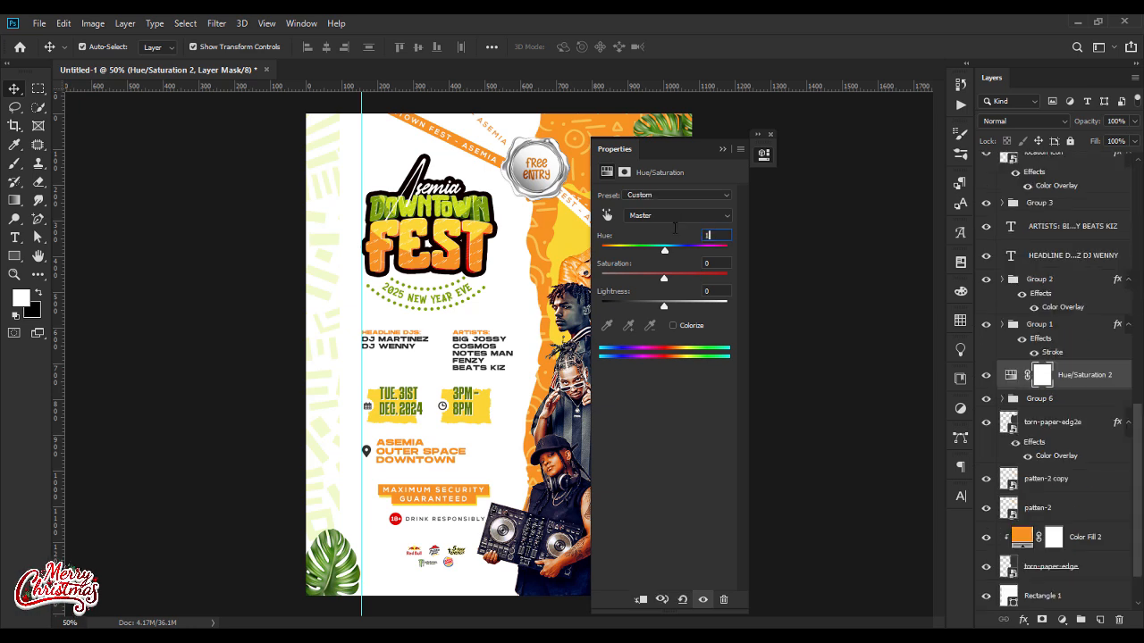
type("37")
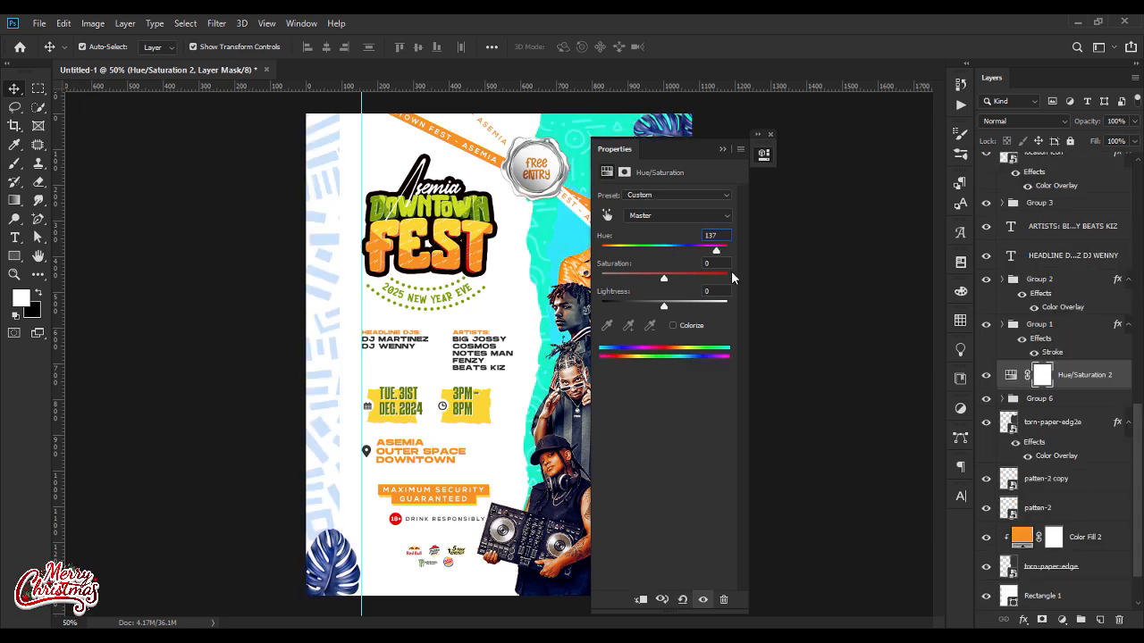
left_click(641, 599)
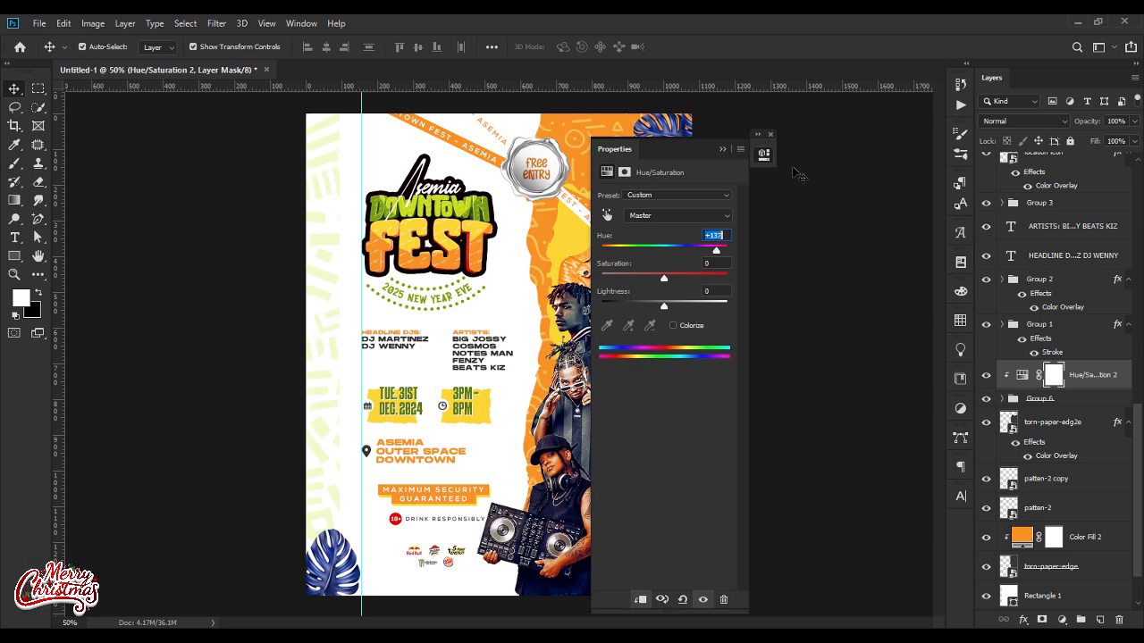
key("Tab")
type("72")
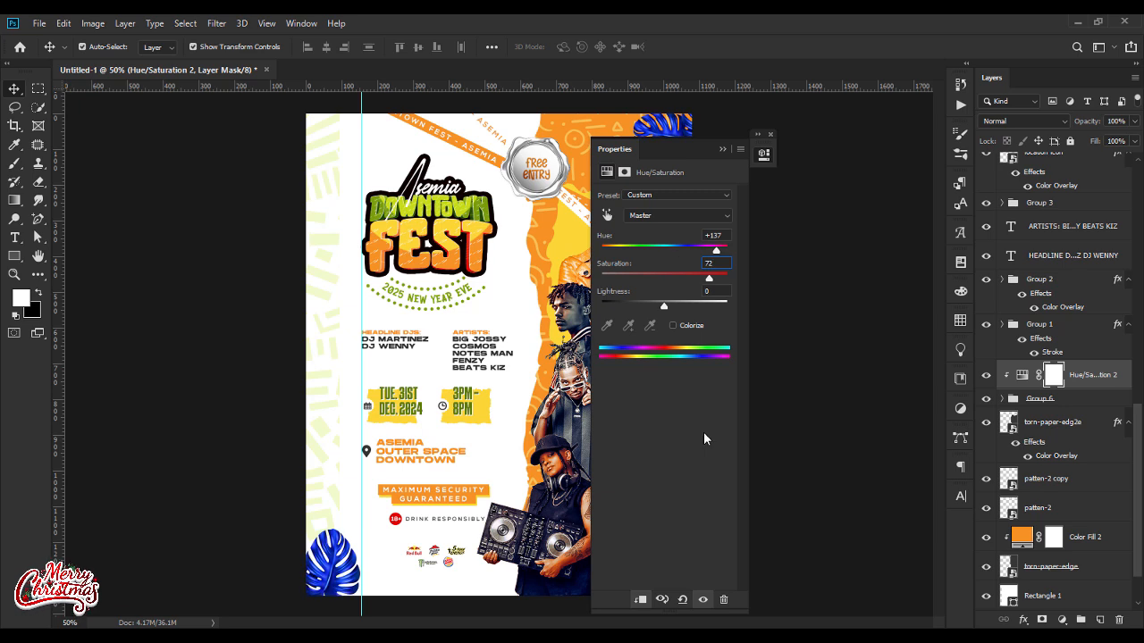
Step: Colorize the leaves green with hue 137 and saturation 72
left_click(673, 325)
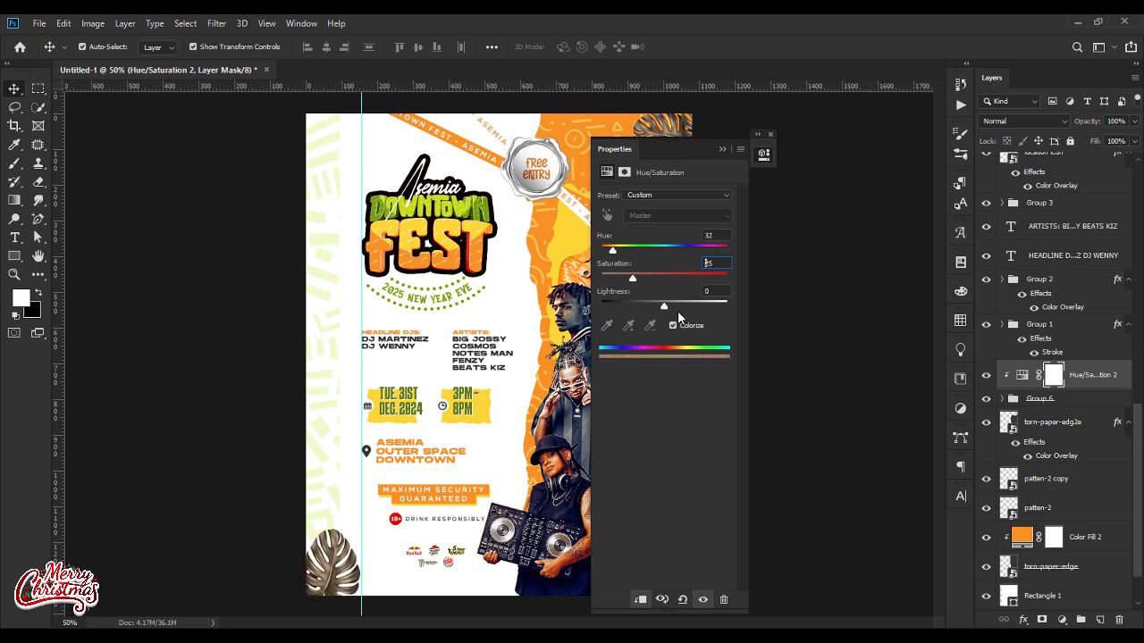
left_click(720, 236)
type("1")
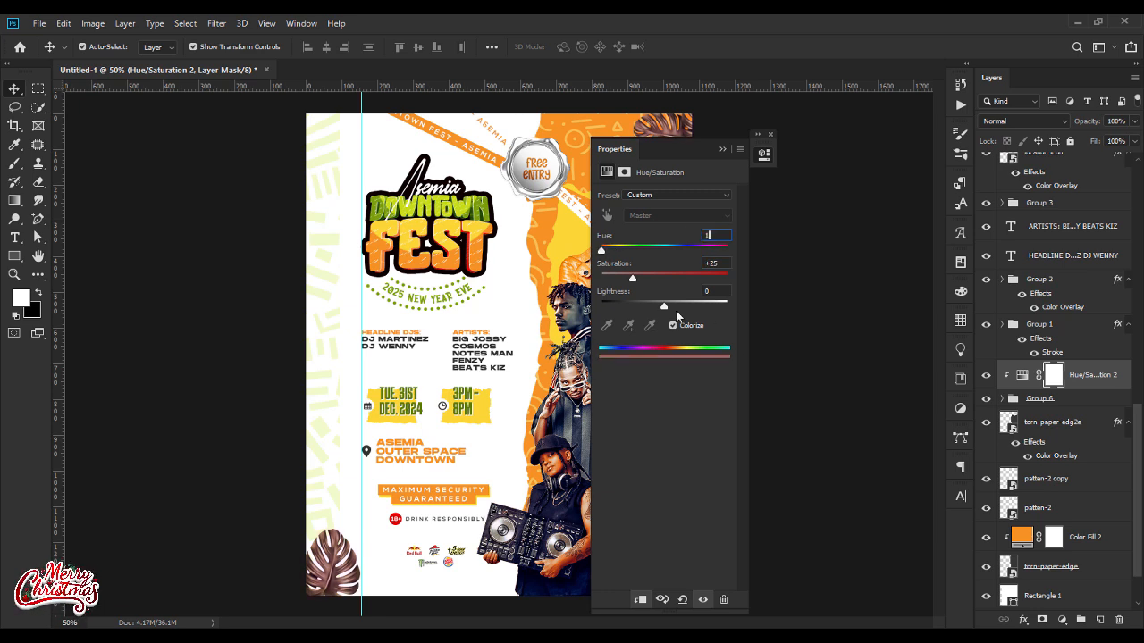
type("37")
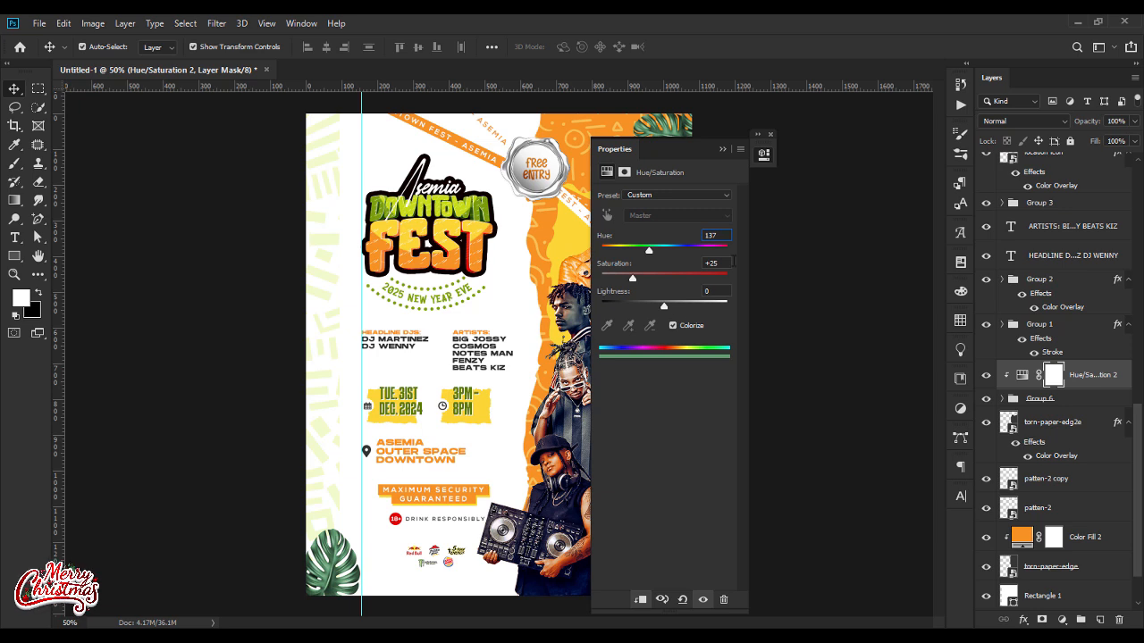
left_click(726, 263)
type("72")
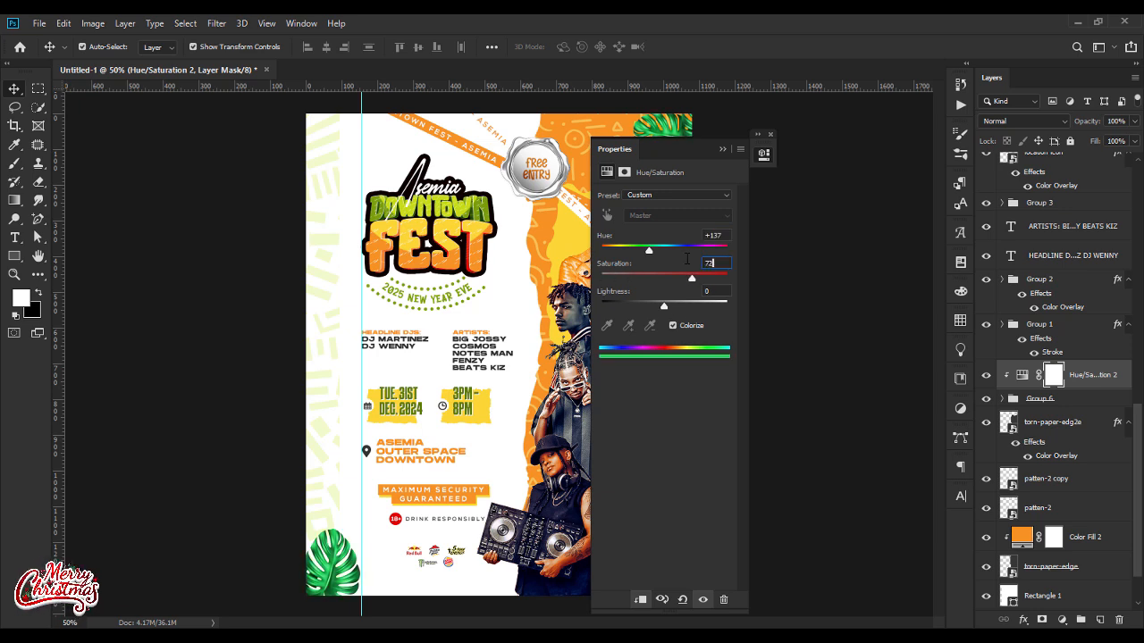
left_click(722, 150)
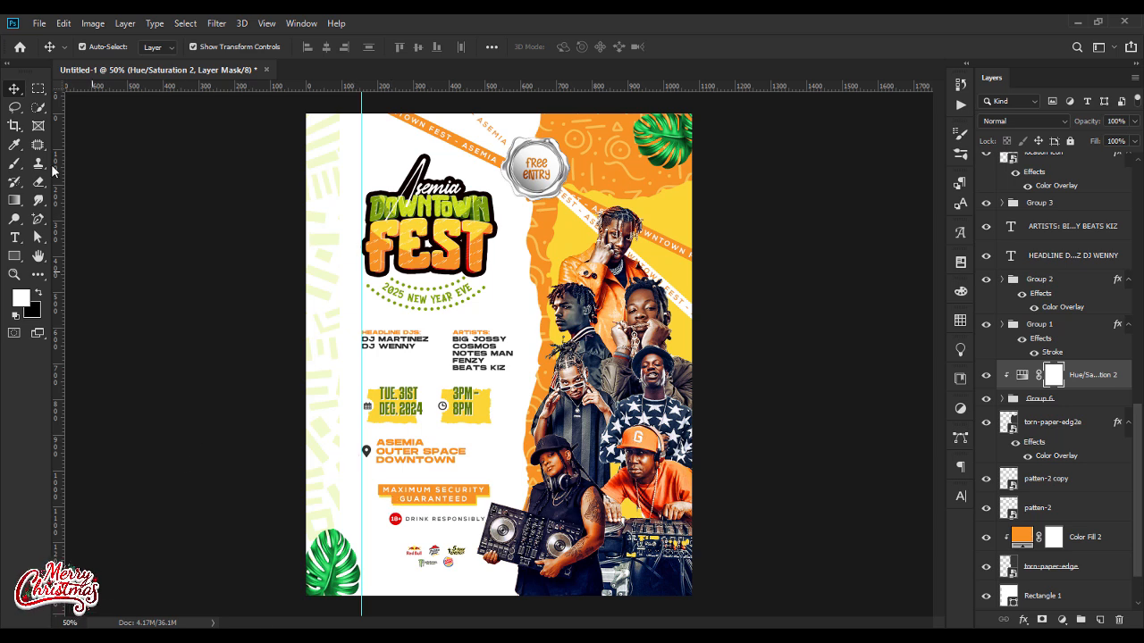
Step: Draw a wavy orange shape about 464 px wide across the flyer's lower-left corner with the Curvature Pen tool
left_click(38, 223)
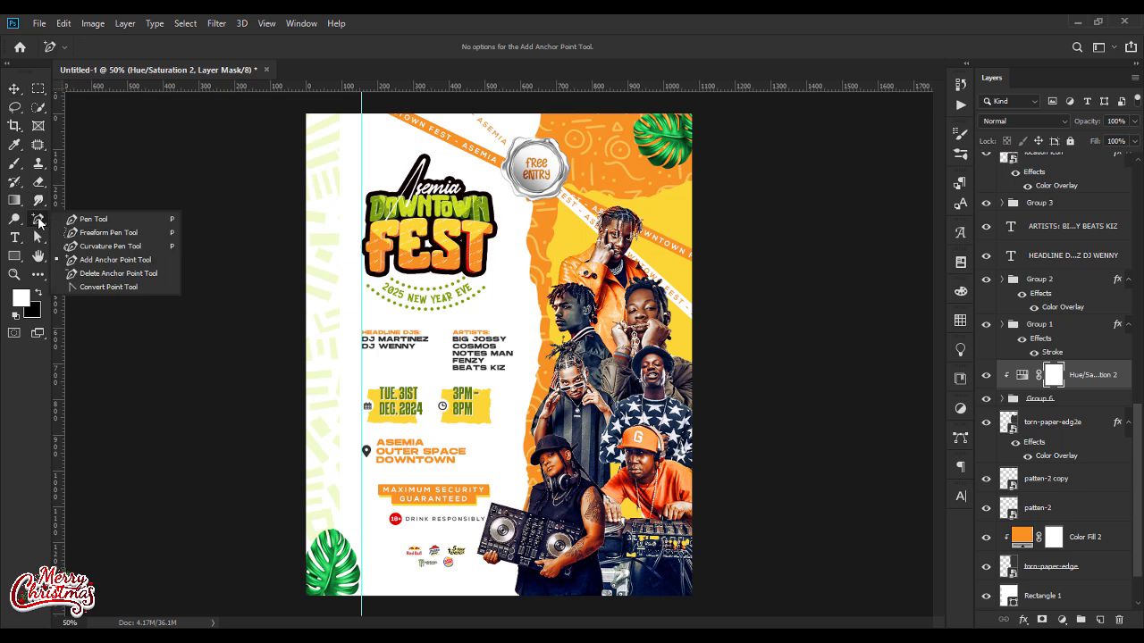
left_click(94, 245)
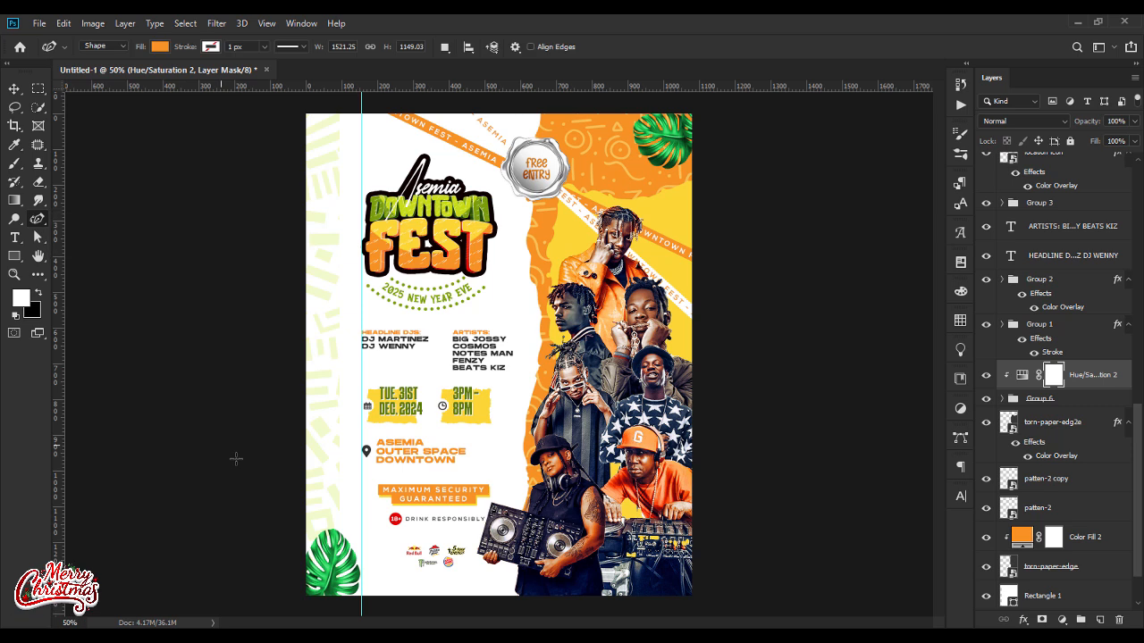
left_click(278, 583)
left_click(361, 562)
left_click(411, 571)
left_click(444, 552)
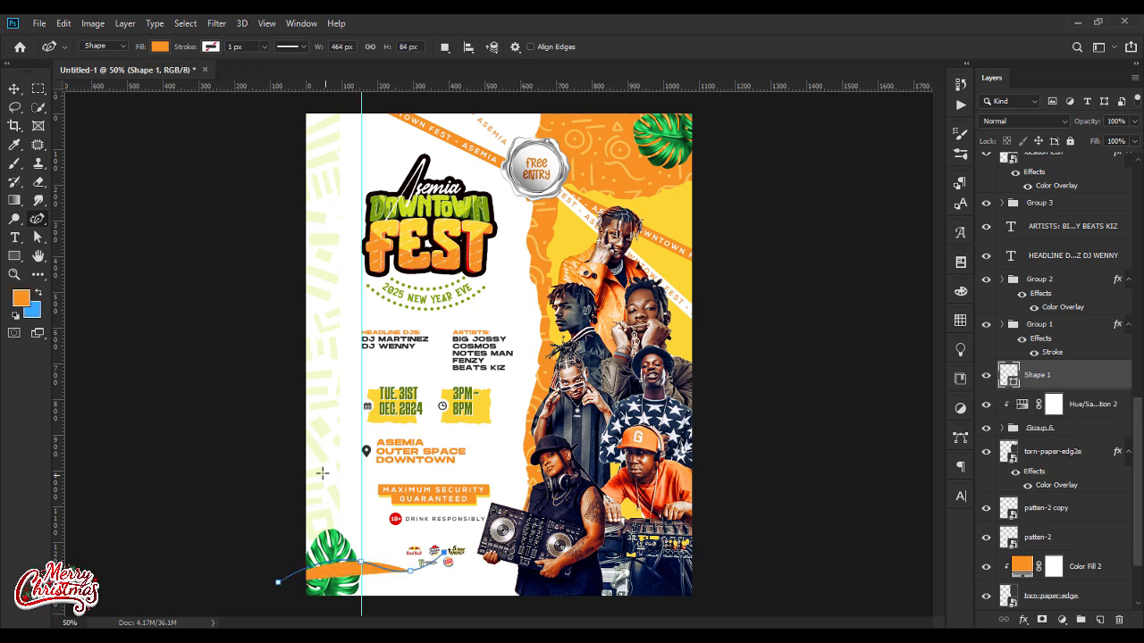
Step: Give the wavy shape no fill and a thick orange stroke about 32 px wide
left_click(211, 47)
left_click(140, 122)
left_click(160, 46)
left_click(98, 74)
left_click(239, 48)
left_click_drag(265, 46, 270, 64)
Step: Scale and move the curve across the lower-left leaf and give its stroke rounded ends
key("v")
mouse_move(396, 581)
left_mouse_down()
mouse_move(330, 583)
mouse_move(377, 575)
mouse_move(354, 575)
left_mouse_up()
key("ctrl+t")
left_click_drag(332, 576, 357, 574)
key("Return")
key("a")
left_click(356, 46)
left_click(345, 196)
left_click(345, 220)
key("v")
key("ctrl+j")
left_click(37, 236)
double_click(1009, 402)
left_click(801, 291)
left_click(1045, 375)
left_click(319, 47)
left_click_drag(320, 64, 313, 66)
left_click(15, 88)
left_click(986, 376)
key("Delete")
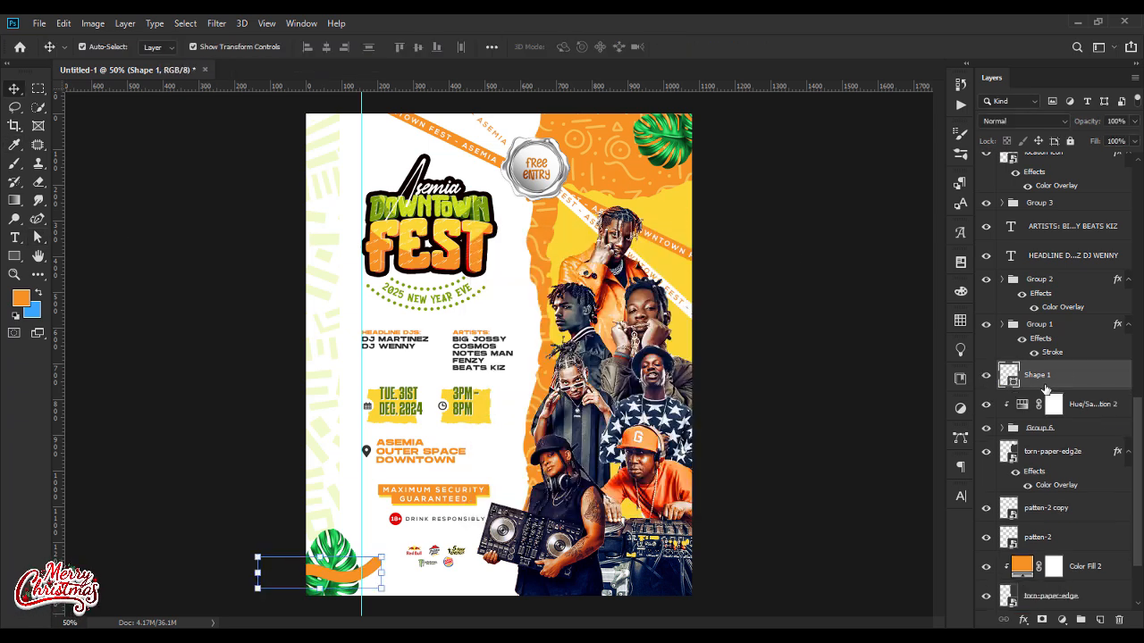
Step: Recolour the curve's stroke with the yellow sampled from the torn strip behind the date
left_click(38, 237)
left_click(267, 46)
left_click(334, 74)
left_click(407, 419)
left_click(802, 291)
left_click(16, 88)
Step: Duplicate the yellow curve and give the copy an orange stroke
key("ctrl+j")
left_click(38, 237)
left_click(267, 46)
left_click(335, 74)
left_click(801, 291)
Step: Thin the orange curve's stroke to 18 px so it runs inside the yellow one
left_click(320, 47)
left_click_drag(321, 64, 317, 66)
left_click(296, 48)
scroll(295, 47, "down", 10)
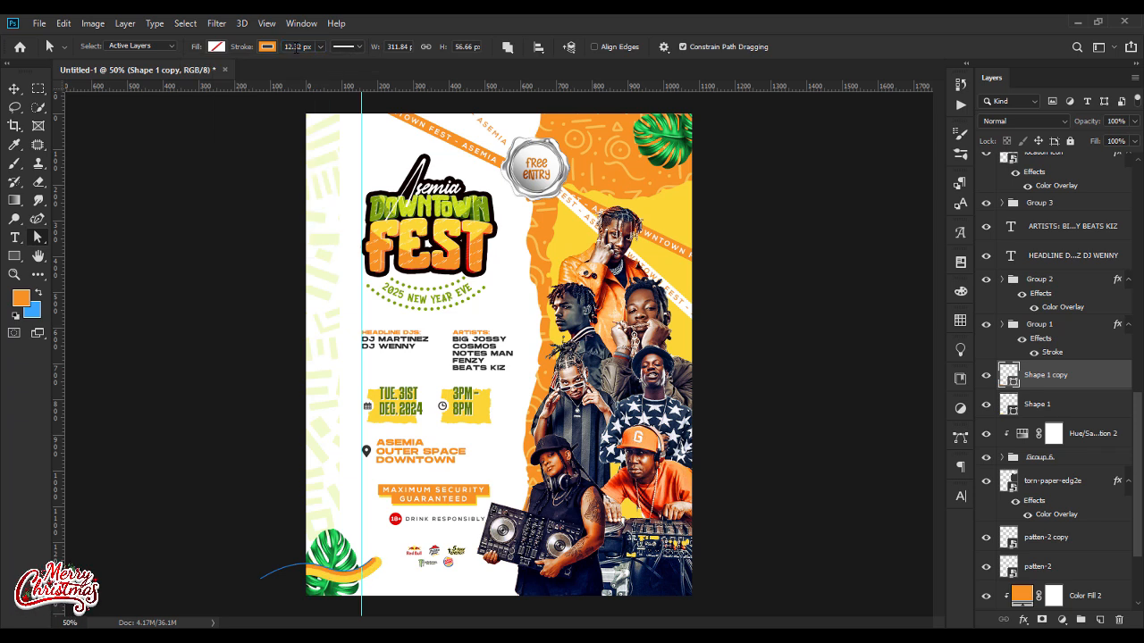
scroll(295, 48, "up", 8)
scroll(296, 49, "up", 1)
type("16")
key("Return")
left_click(16, 88)
left_click(116, 331)
Step: Duplicate both curves together and shift the copies right and down toward the flyer's bottom edge
left_click(1047, 376)
left_click(1055, 406, "shift")
key("ctrl+j")
key("shift+Right")
key("shift+Right")
key("shift+Right")
key("shift+Right")
key("shift+Right")
key("shift+Down")
key("shift+Down")
key("shift+Down")
key("shift+Down")
key("shift+Down")
key("shift+Down")
key("shift+Down")
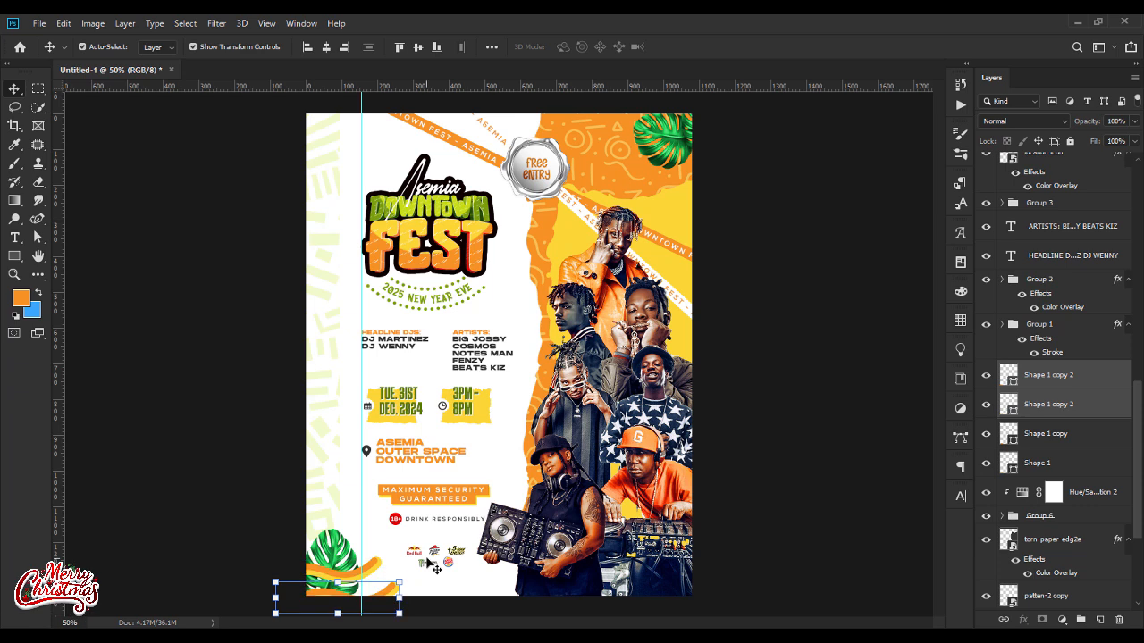
Step: Rotate the duplicated curves counterclockwise and nudge them to the flyer's bottom edge, just right of the leaf
key("ctrl+t")
left_click_drag(421, 560, 409, 549)
key("shift+Right")
key("shift+Right")
key("shift+Down")
key("Return")
Step: Recolour the thick duplicated curve with a green sampled from the event artwork
left_click(1004, 408)
left_click(37, 238)
left_click(267, 47)
left_click(334, 74)
left_click(424, 300)
left_click(425, 196)
key("Return")
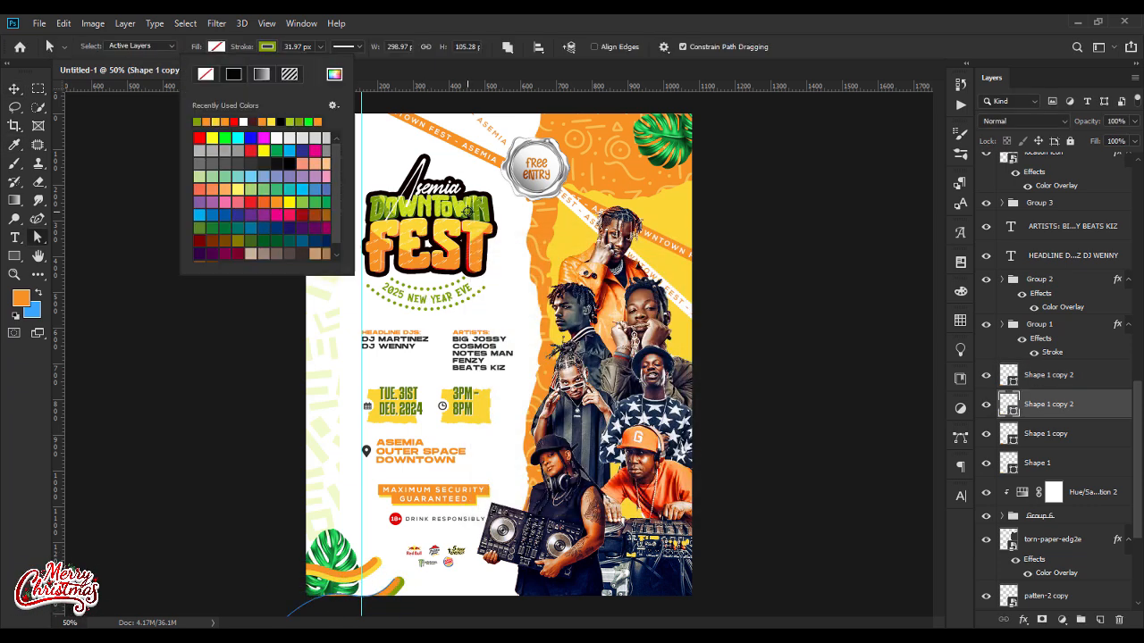
key("Return")
Step: Recolour the thin duplicated curve with the lime green sampled from the DOWNTOWN lettering
left_click(1023, 381)
left_click(265, 50)
left_click(334, 74)
left_click(425, 198)
left_click(427, 202)
key("Return")
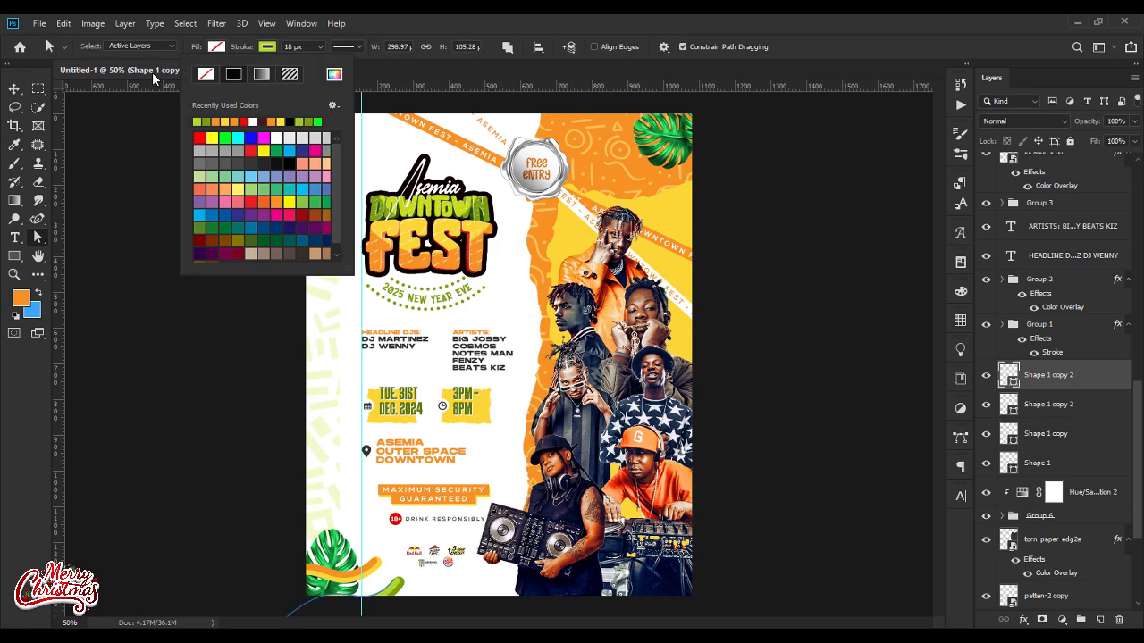
Step: Deselect the curves and clear the vertical guide from the document
left_click(14, 88)
left_click(174, 394)
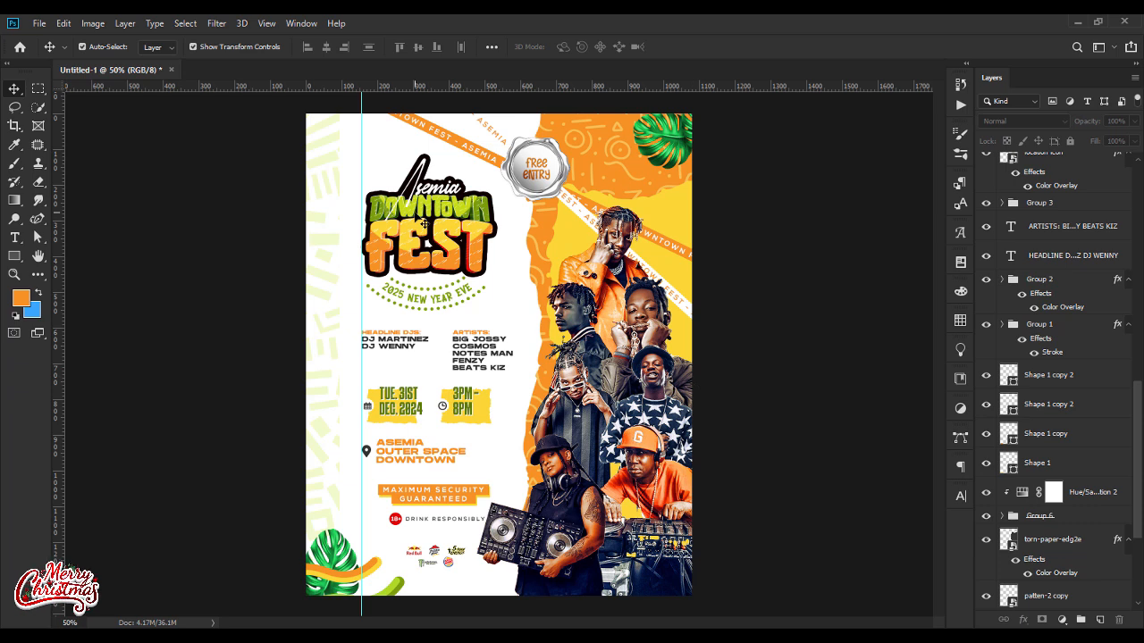
left_click(266, 23)
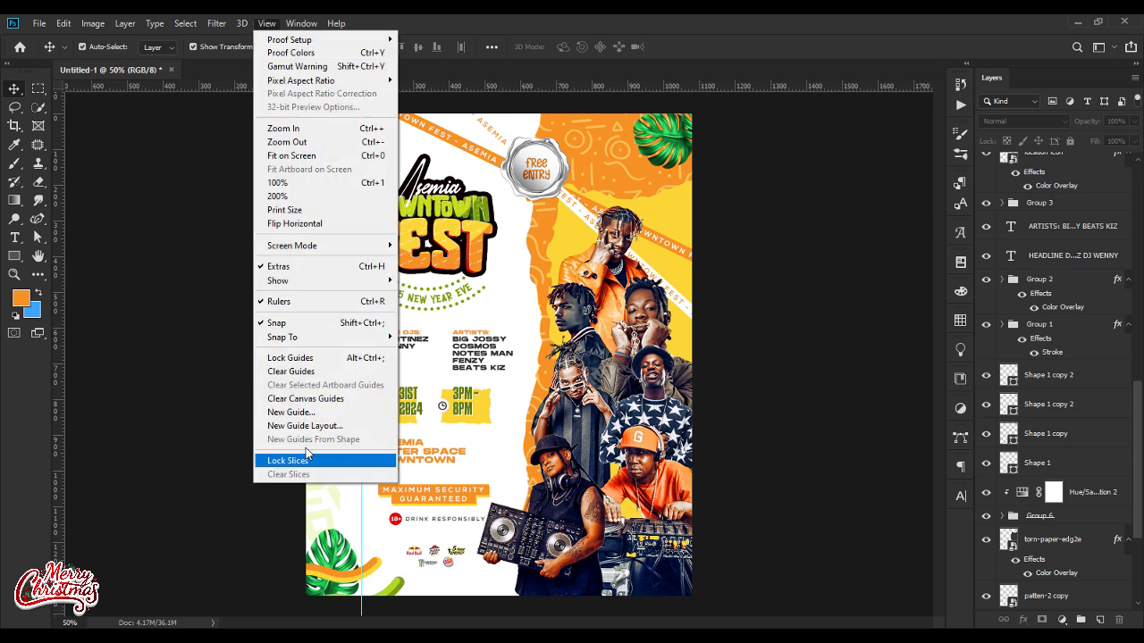
left_click(310, 372)
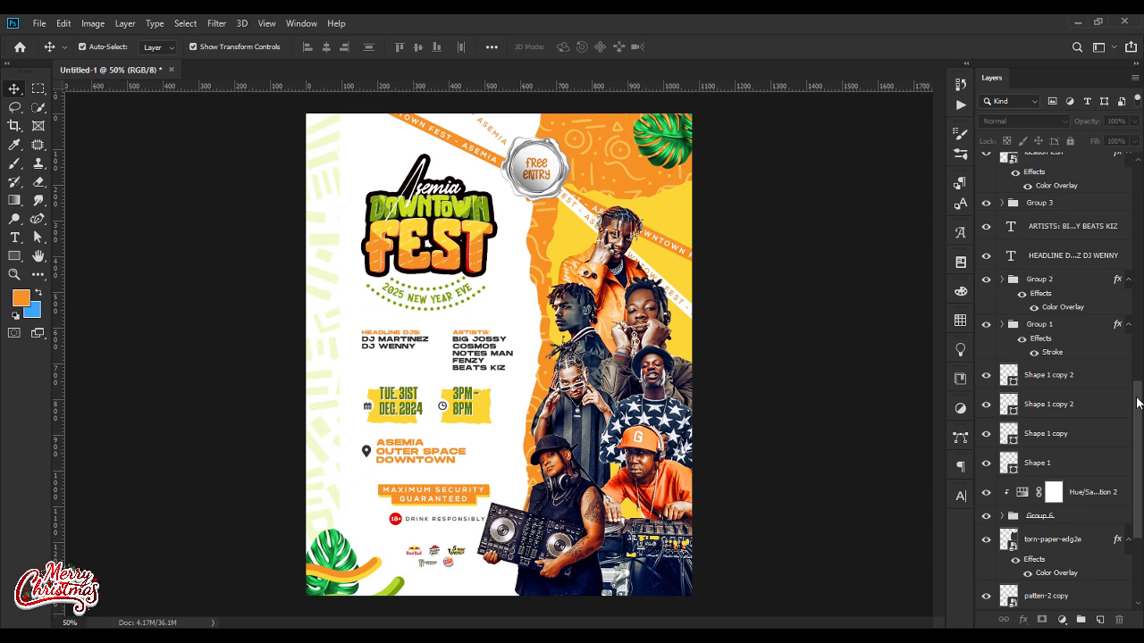
Step: Add a pattern fill layer with the gray noise pattern at 100% scale above the FREE ENTRY text
scroll(1139, 402, "up", 10)
left_click(1099, 166)
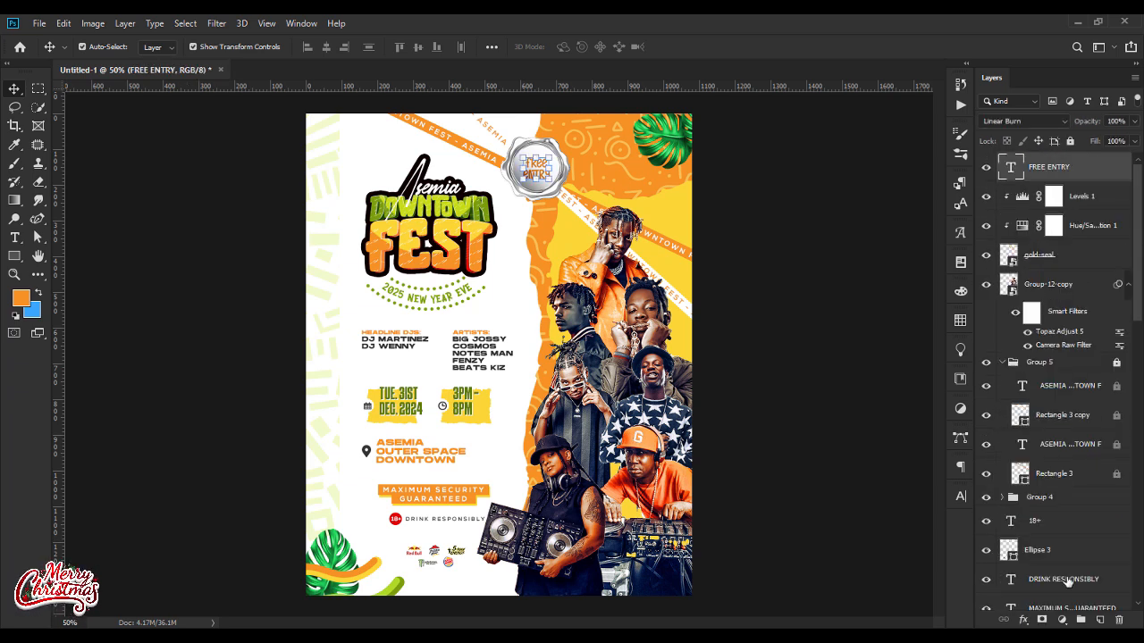
left_click(1058, 619)
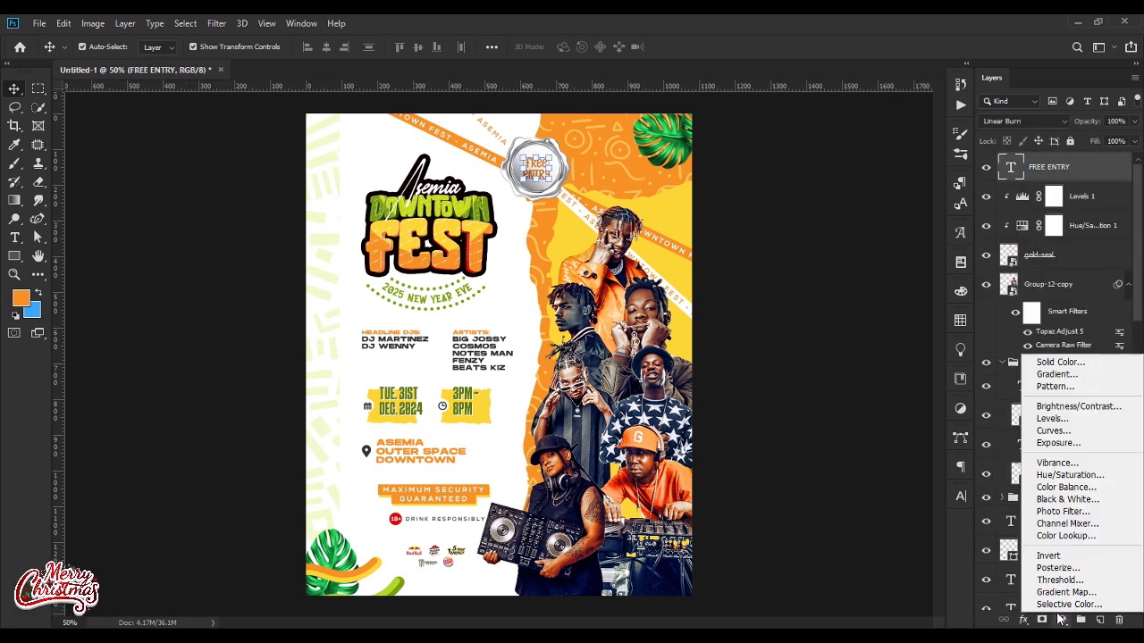
left_click(1063, 389)
left_click(643, 247)
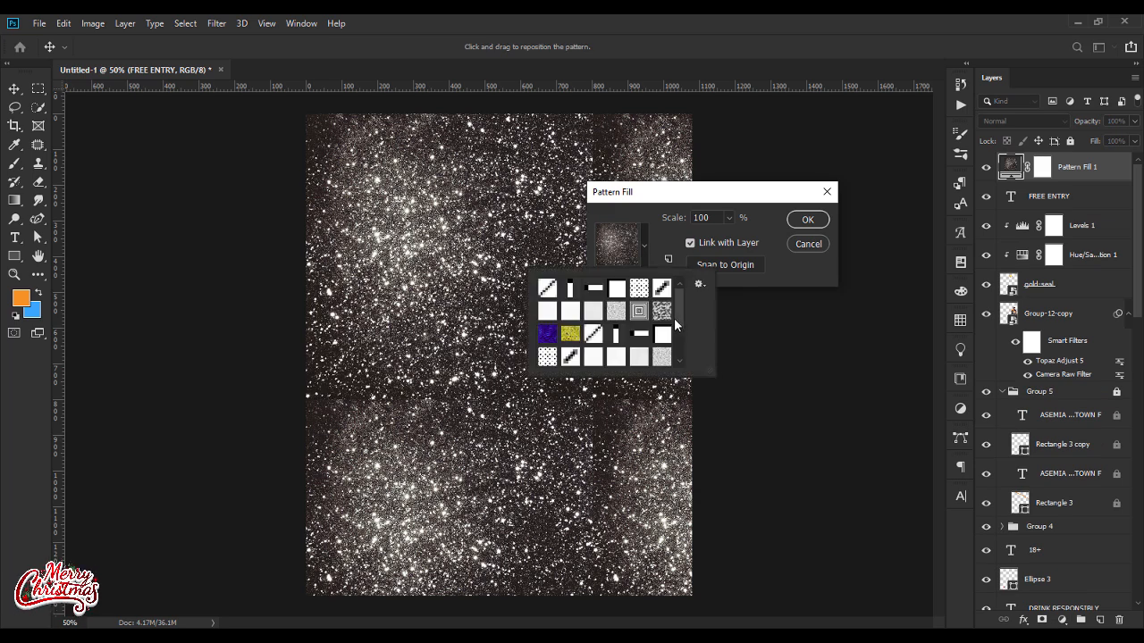
left_click(662, 333)
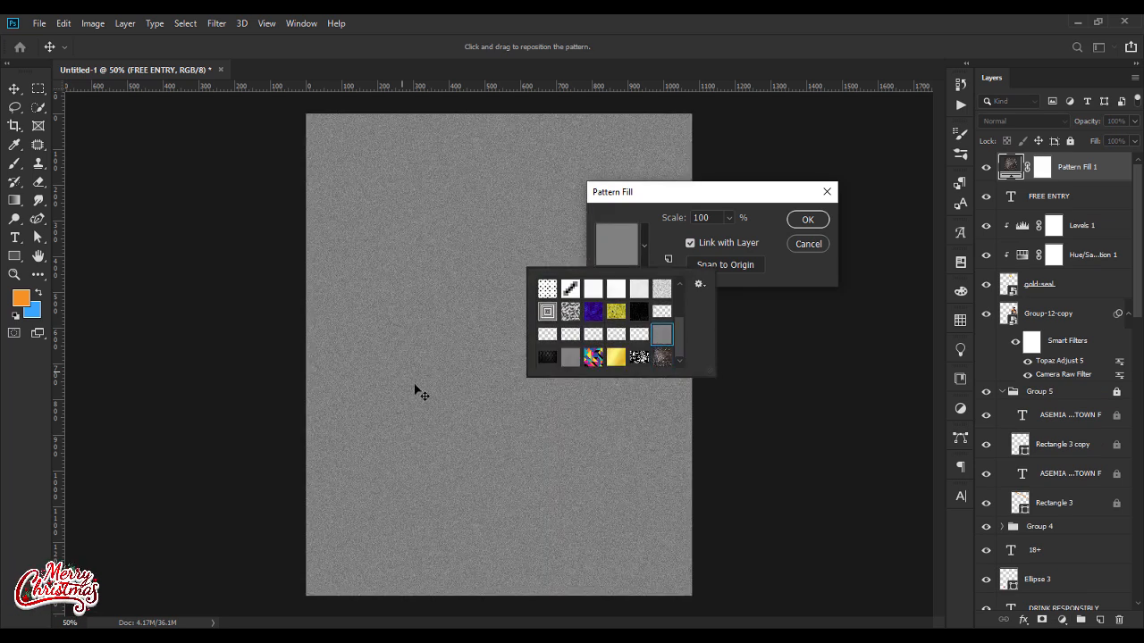
left_click(799, 219)
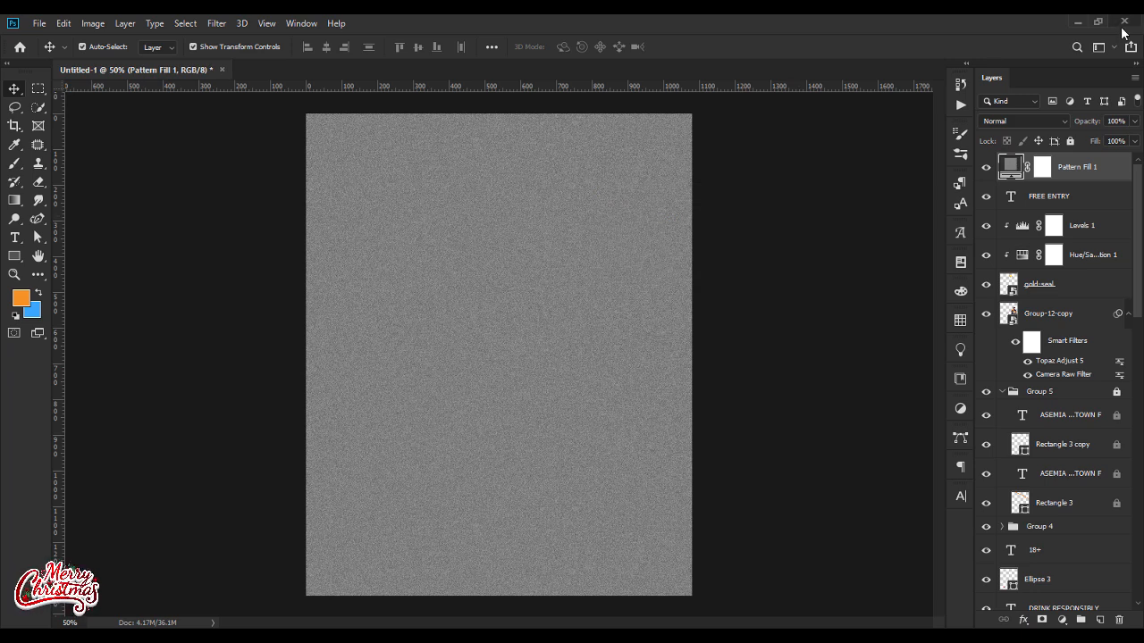
Step: Blend the pattern fill with Lighter Color at 35% opacity and compare the flyer with and without it
left_click(1013, 119)
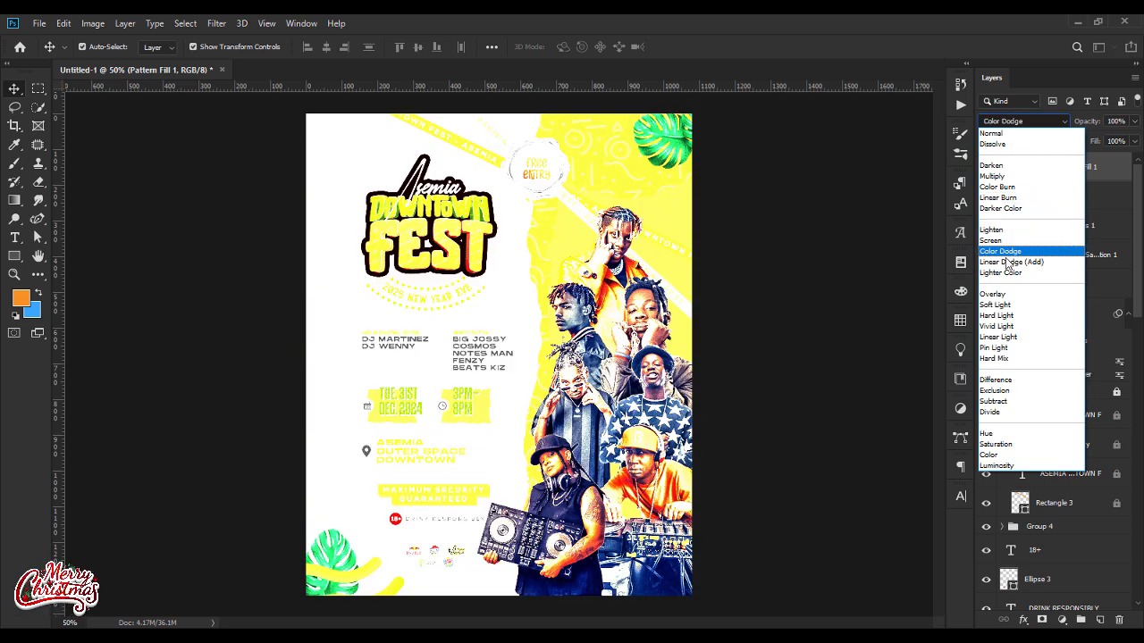
left_click(1005, 274)
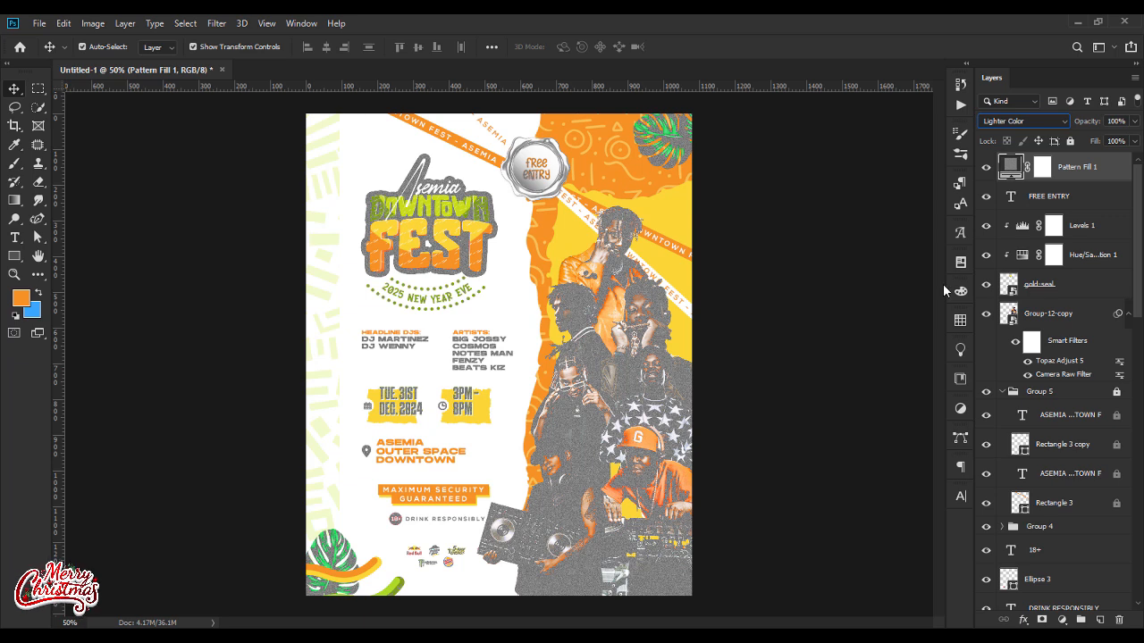
left_click(1112, 122)
type("35")
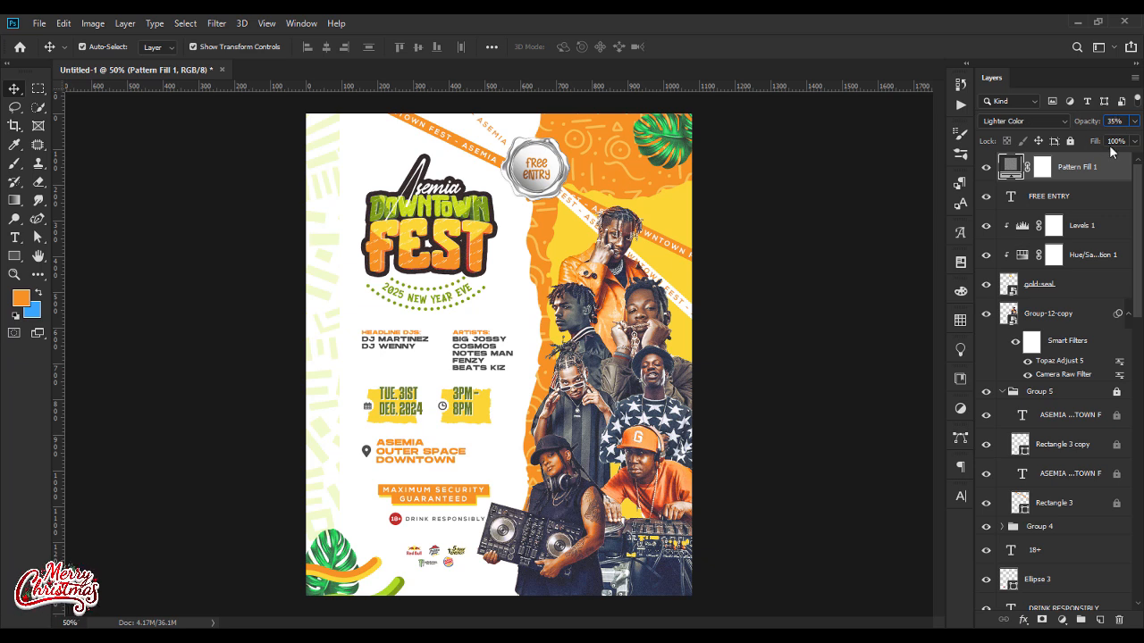
left_click(986, 167)
left_click(987, 167)
Step: Soften the grain over the artists by erasing on the pattern fill's mask with a 39% opacity Eraser
left_click(1043, 169)
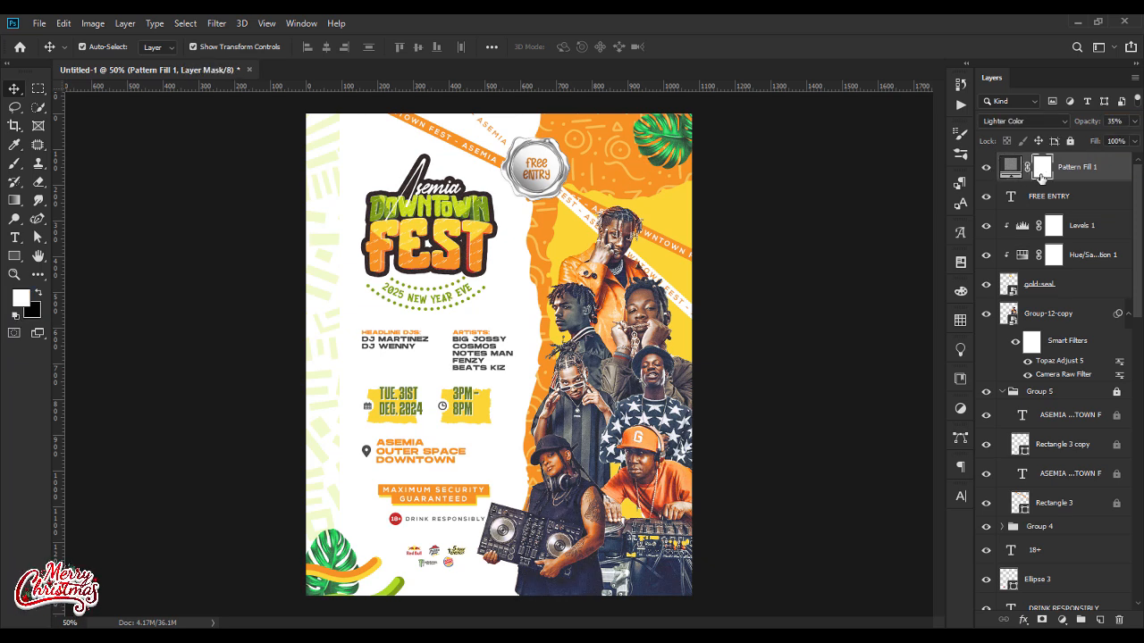
left_click(40, 183)
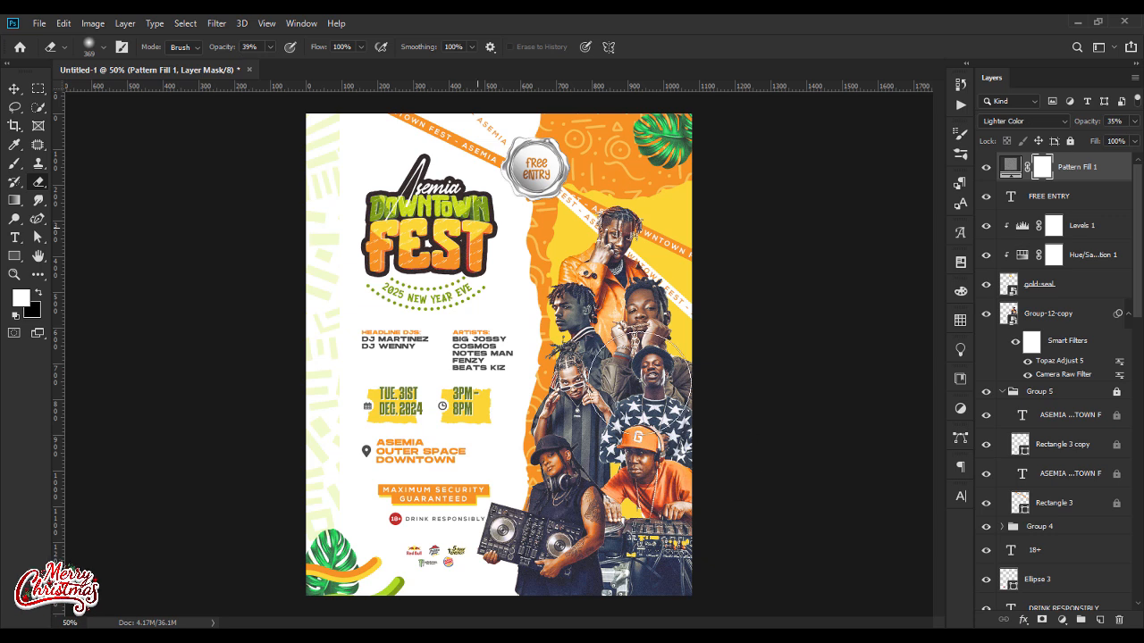
mouse_move(548, 545)
left_mouse_down()
mouse_move(641, 411)
mouse_move(608, 299)
mouse_move(657, 367)
left_mouse_up()
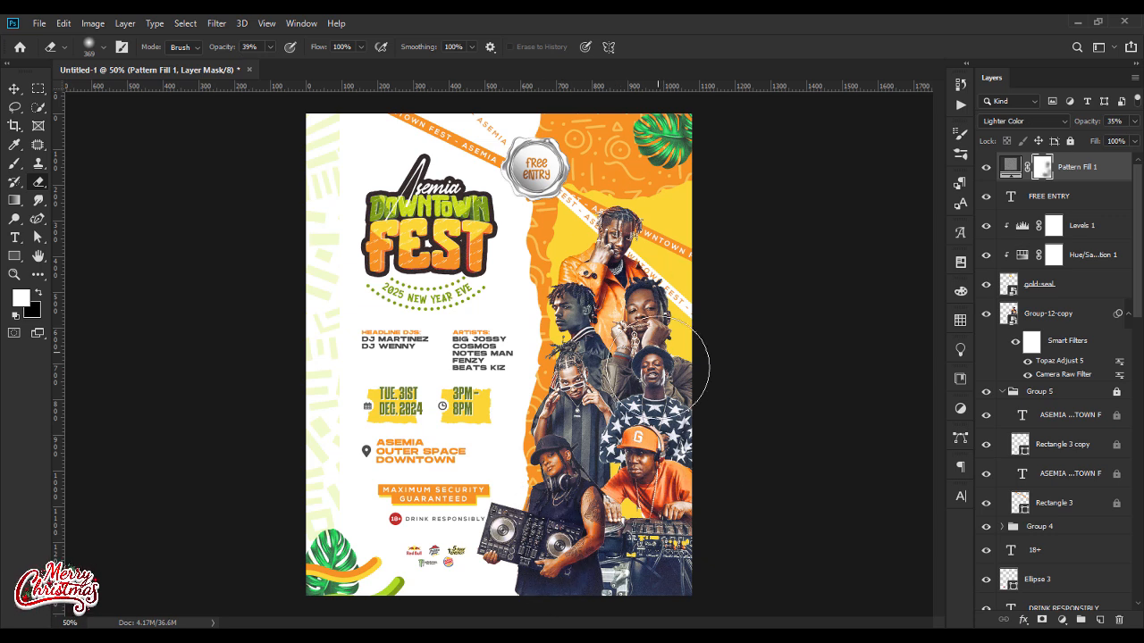
mouse_move(668, 326)
left_mouse_down()
mouse_move(634, 284)
mouse_move(692, 418)
left_mouse_up()
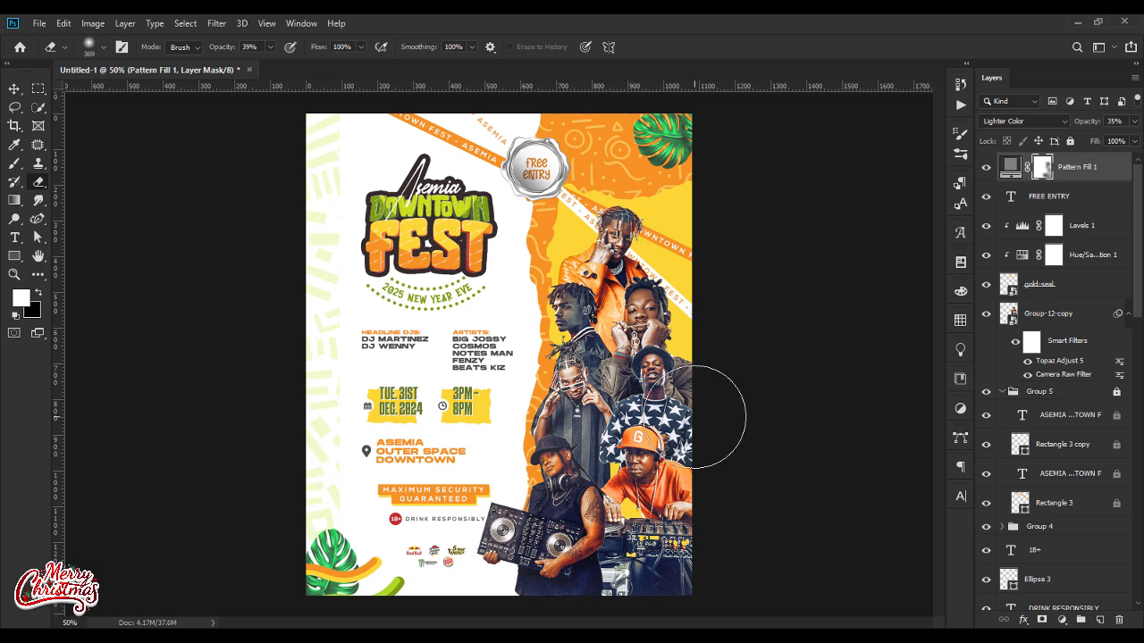
left_click(15, 88)
left_click(165, 397)
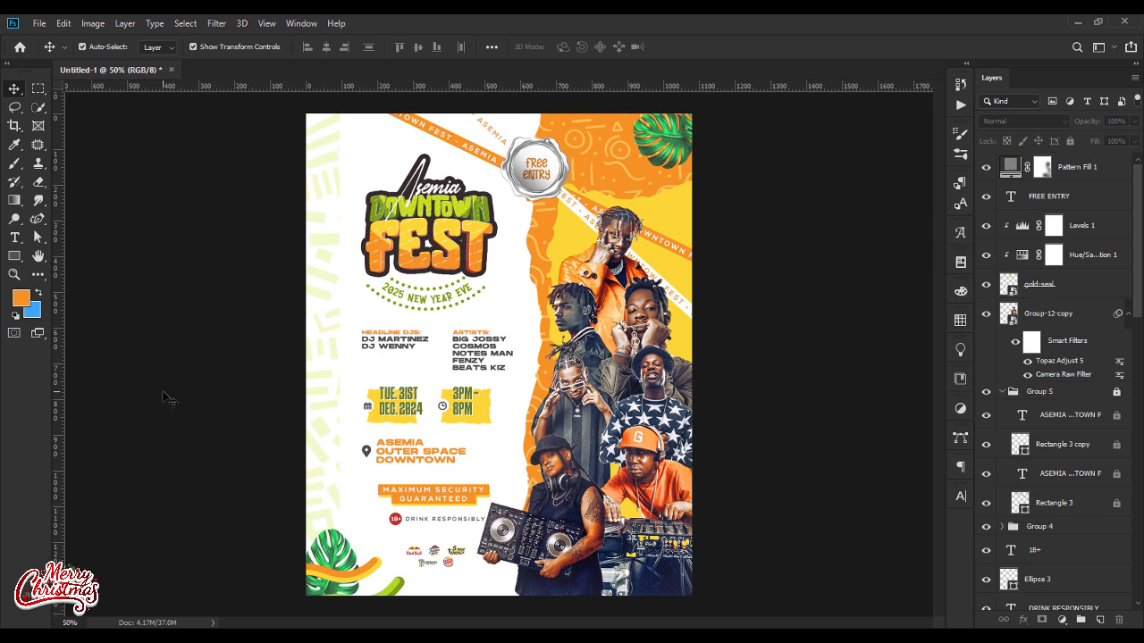
key("ctrl+minus")
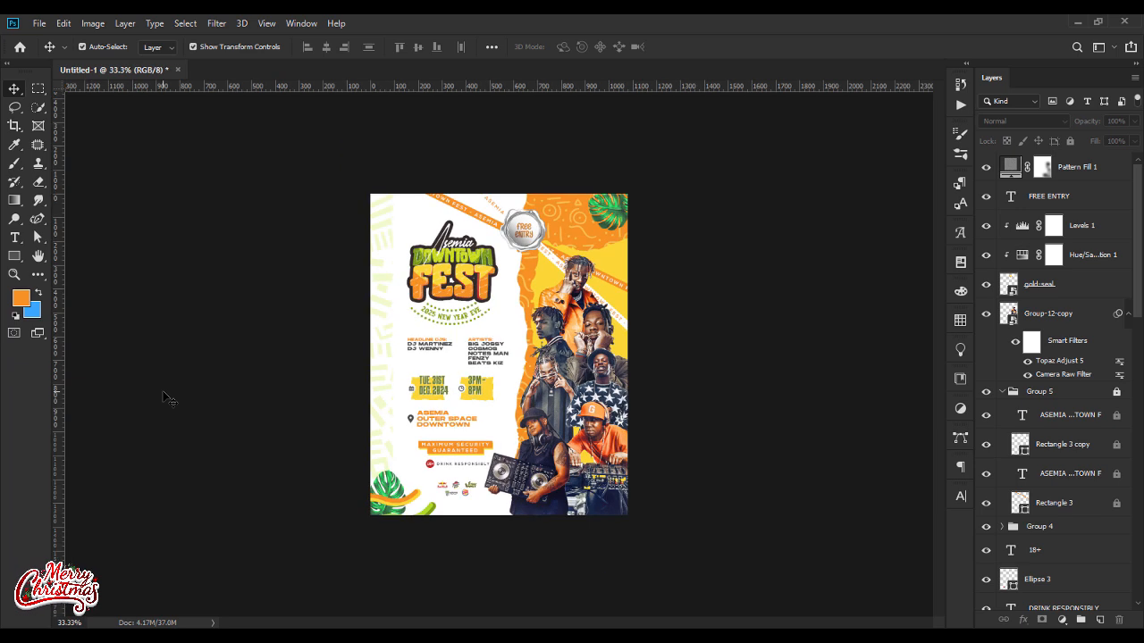
key("ctrl+plus")
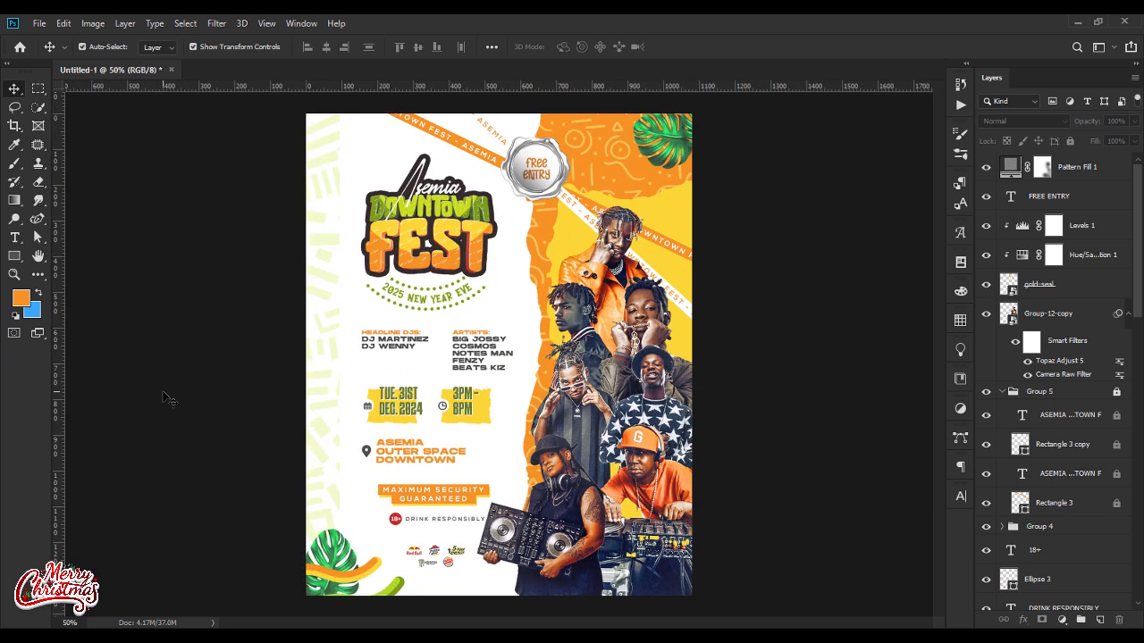